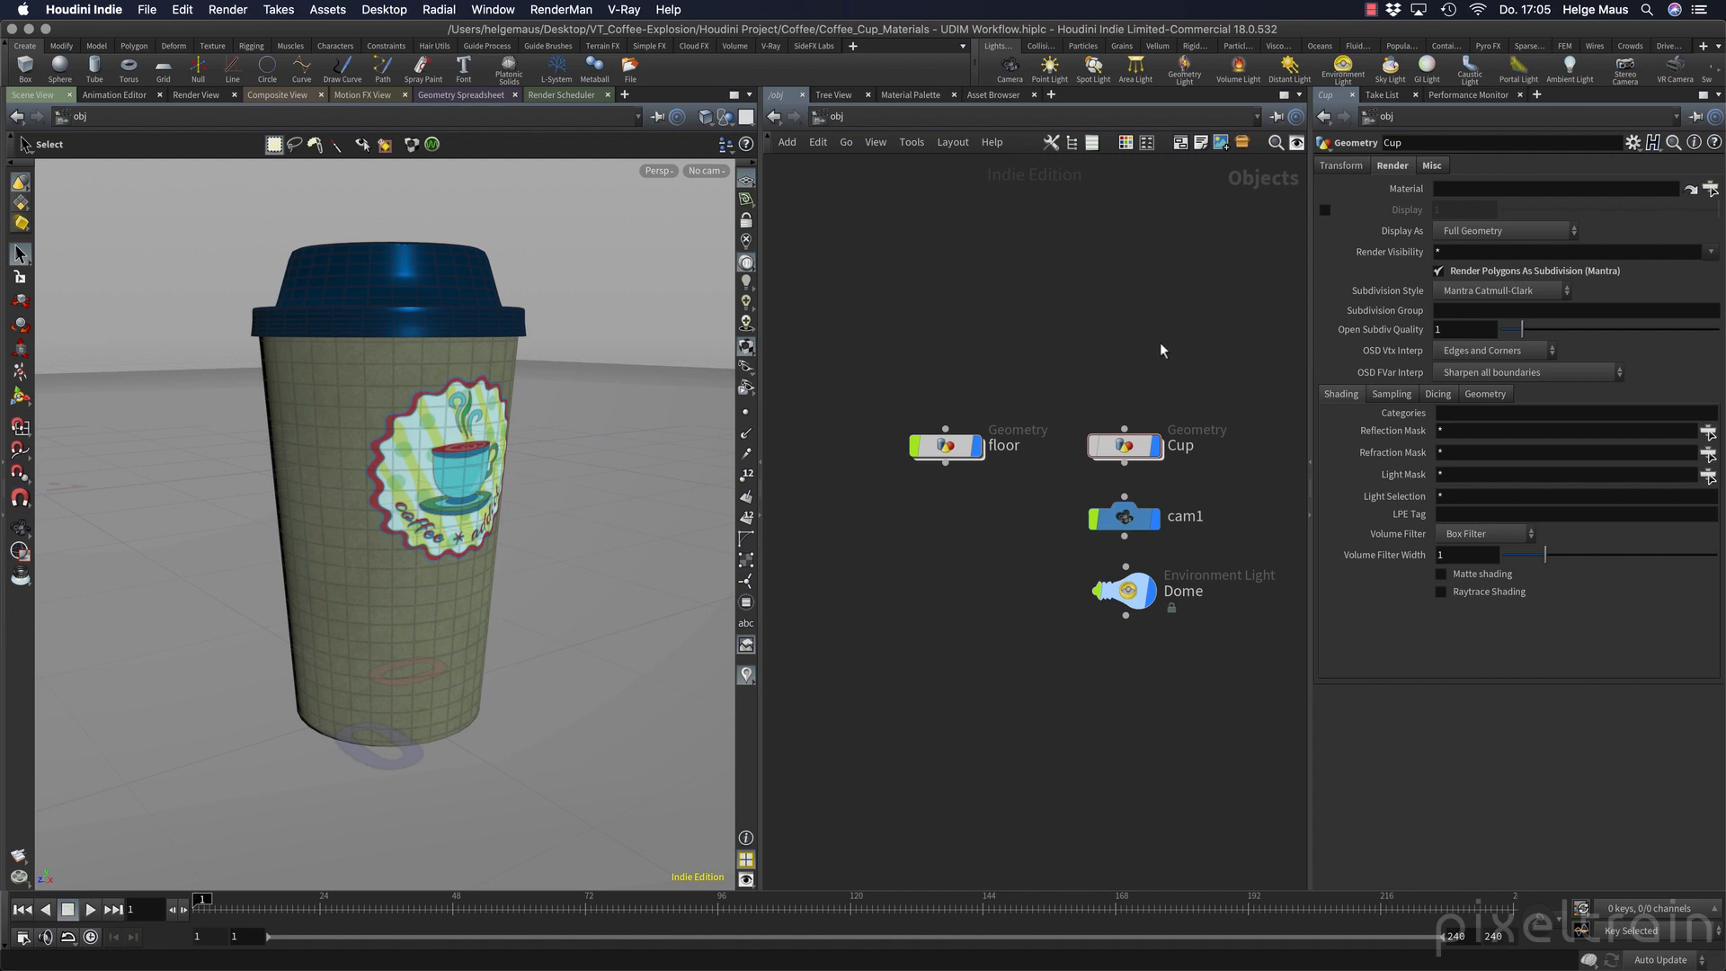
# Enter the Cup geometry network and save the scene file.
pyautogui.moveTo(500, 531)
pyautogui.keyDown('alt'); pyautogui.mouseDown()
pyautogui.moveTo(378, 486)
pyautogui.moveTo(500, 531)
pyautogui.mouseUp(); pyautogui.keyUp('alt')
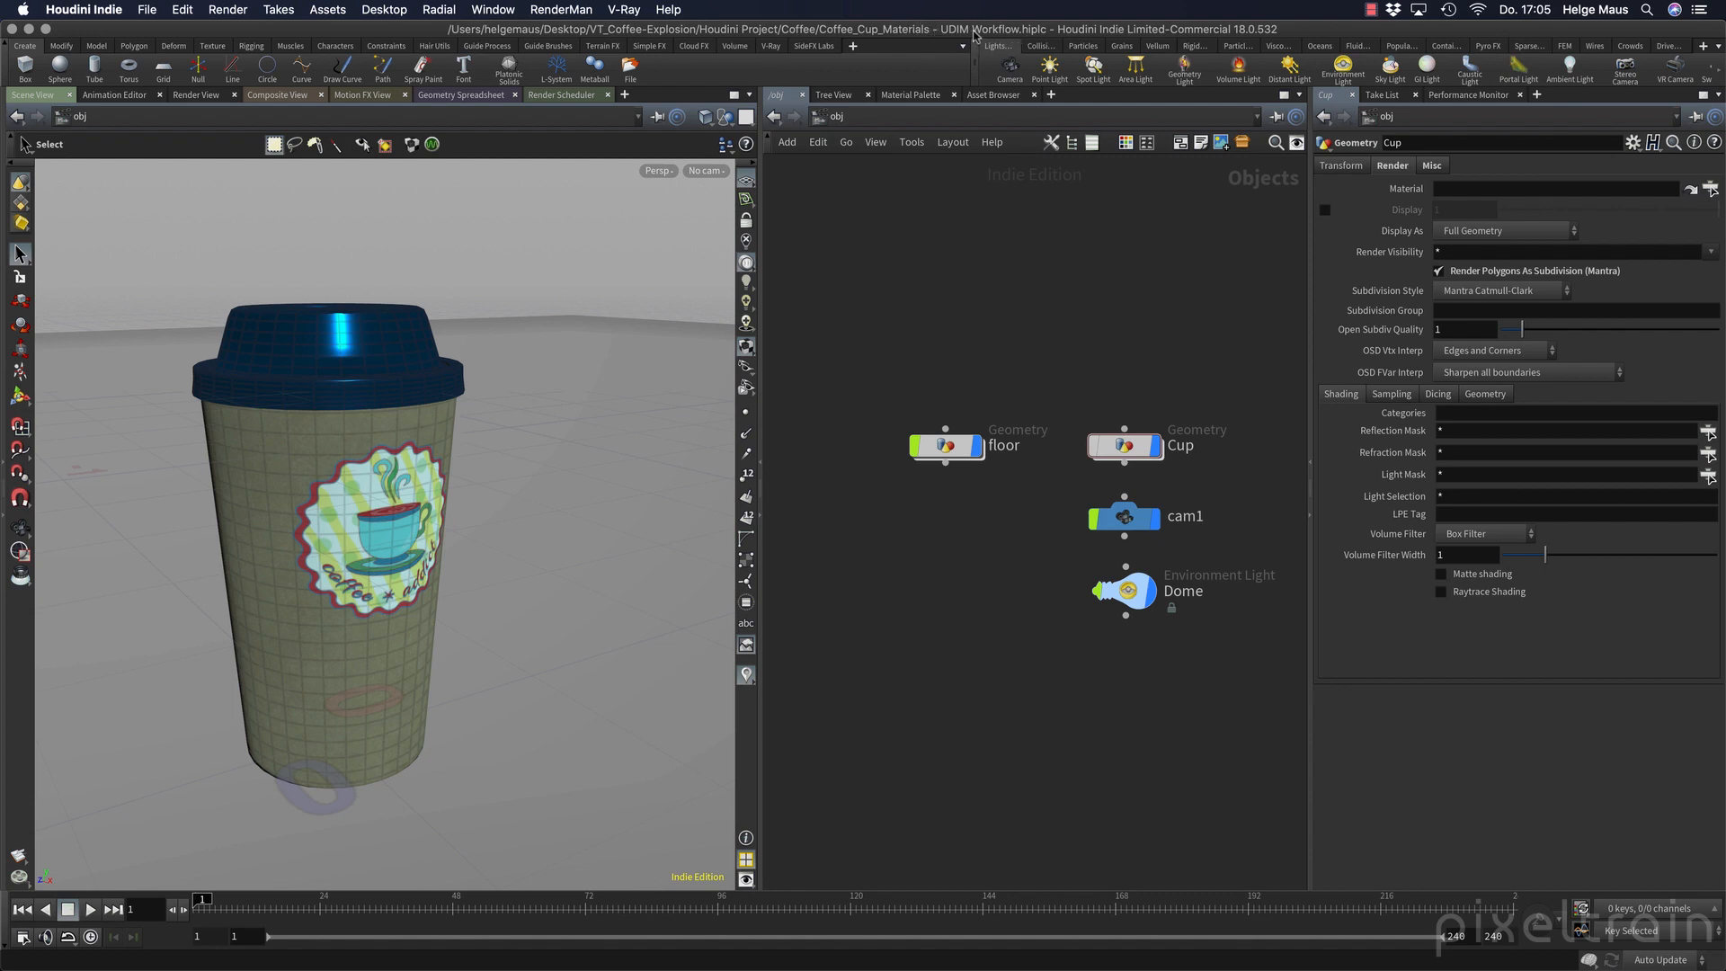
pyautogui.doubleClick(1123, 446)
pyautogui.press('super+s')
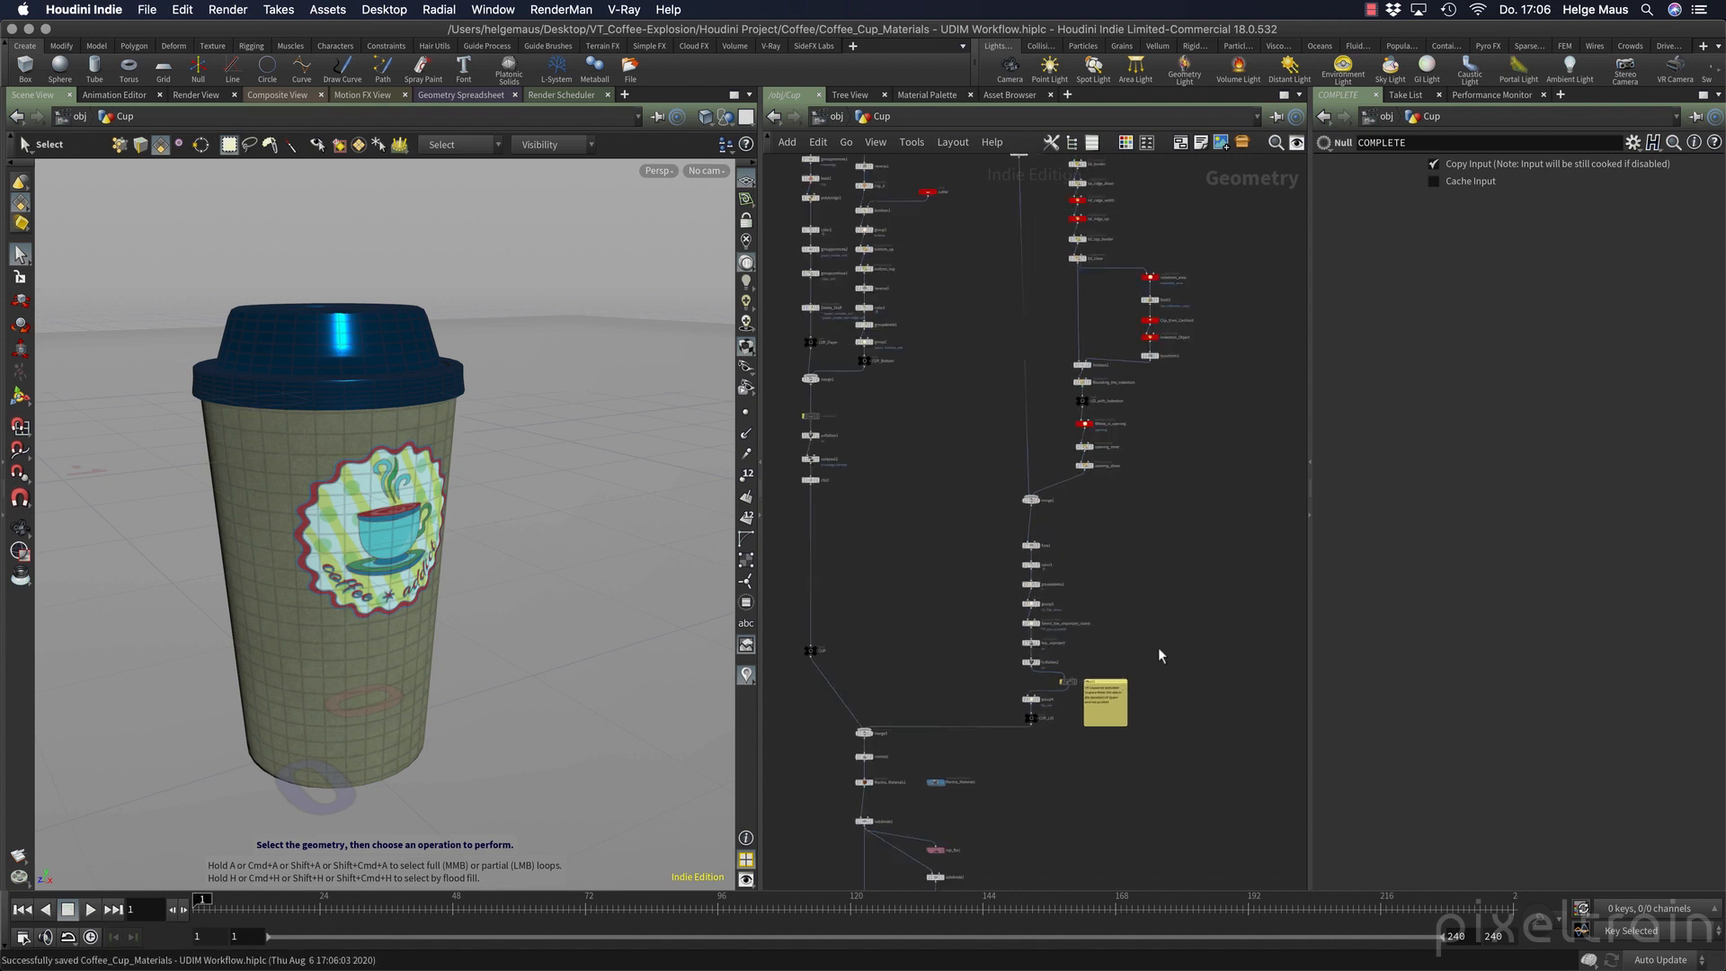
# Inspect the bypassed uvlayout1 node in the lid branch and display the CUP_LID null in the UV view.
pyautogui.scroll(10, 1158, 648)
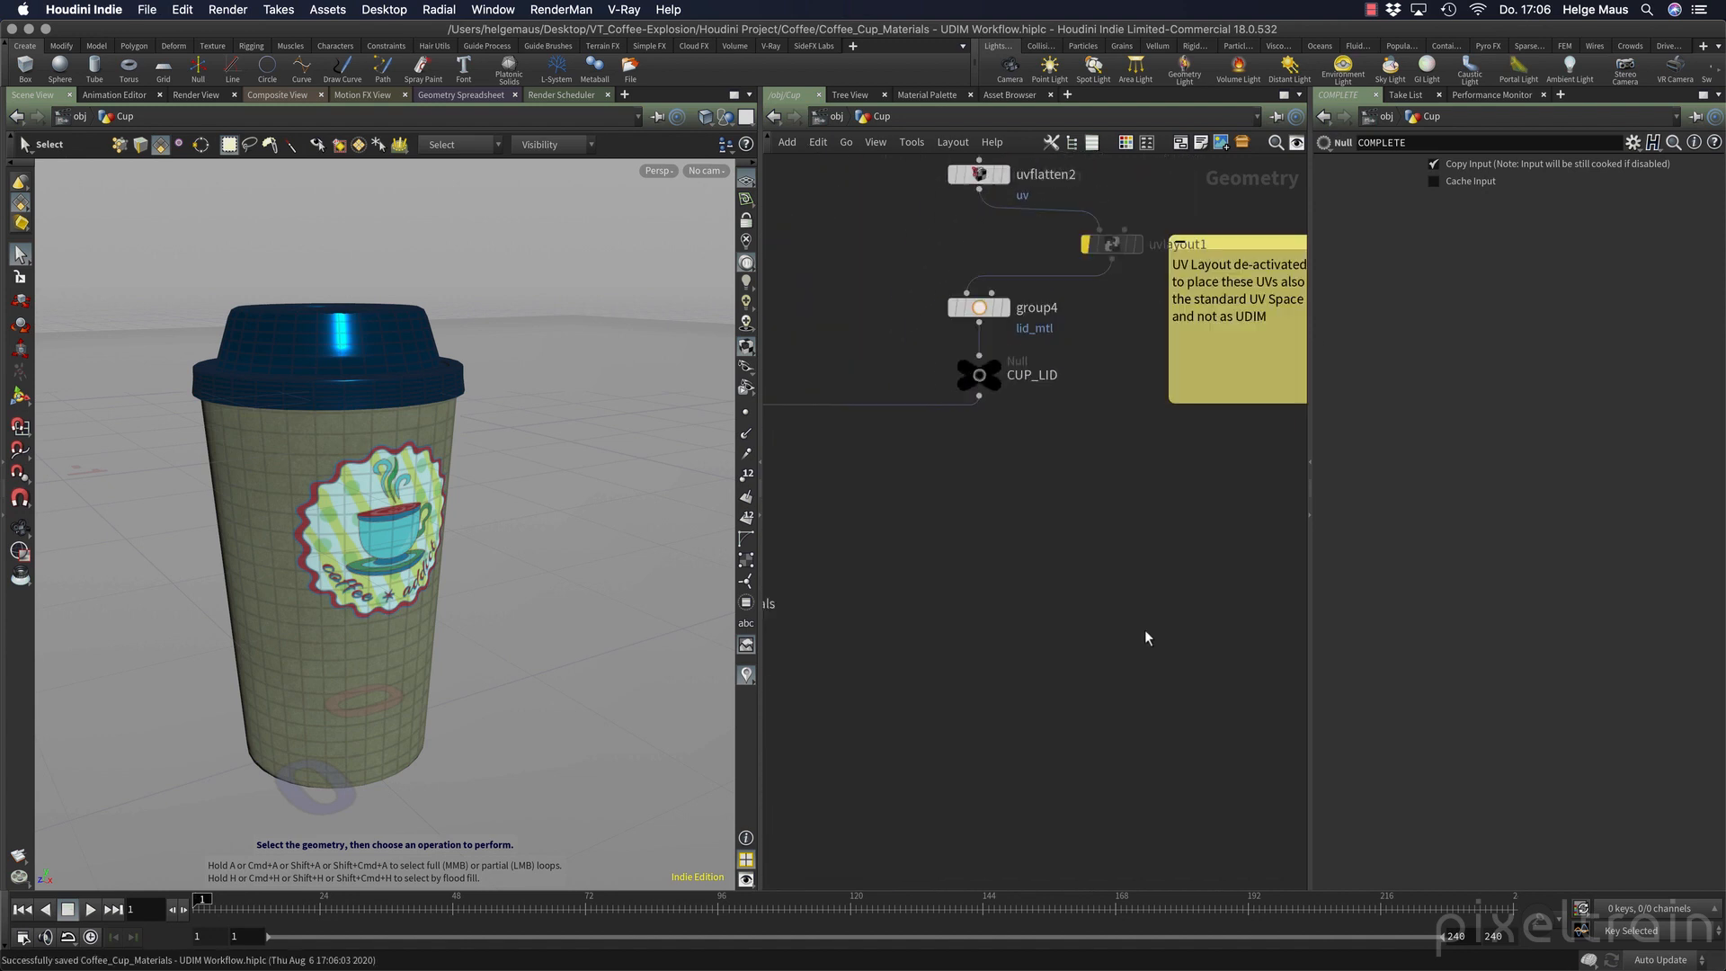
pyautogui.moveTo(1145, 629); pyautogui.dragTo(1084, 818, button='middle')
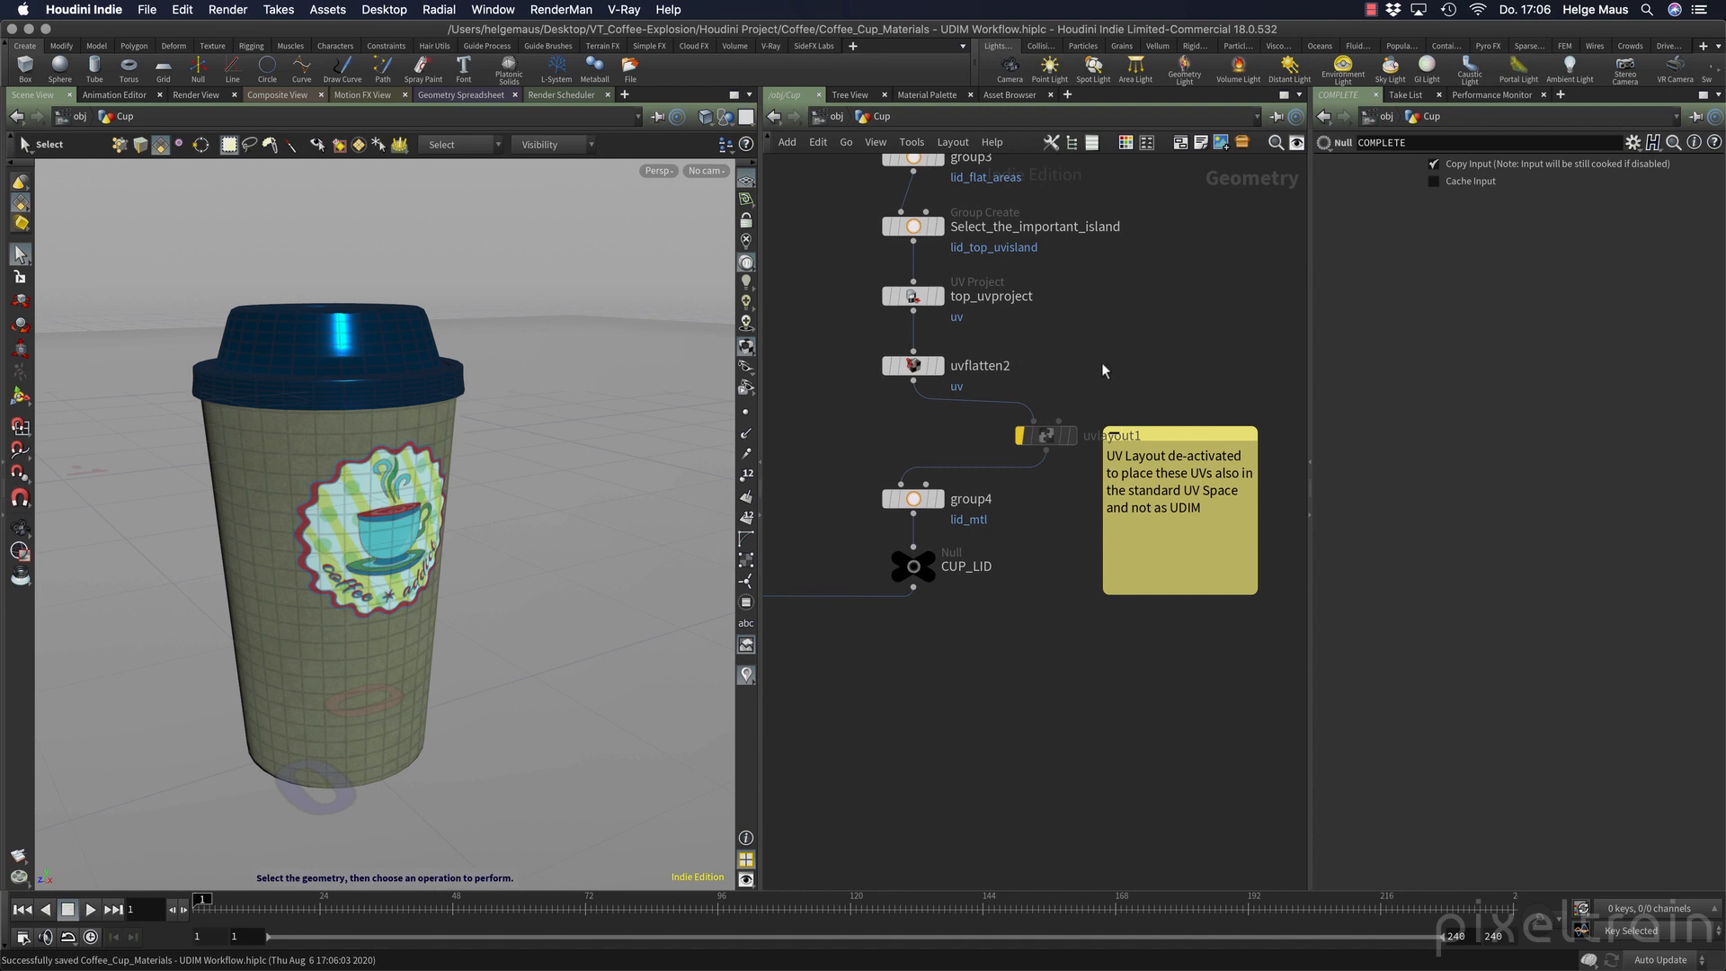
pyautogui.click(1045, 436)
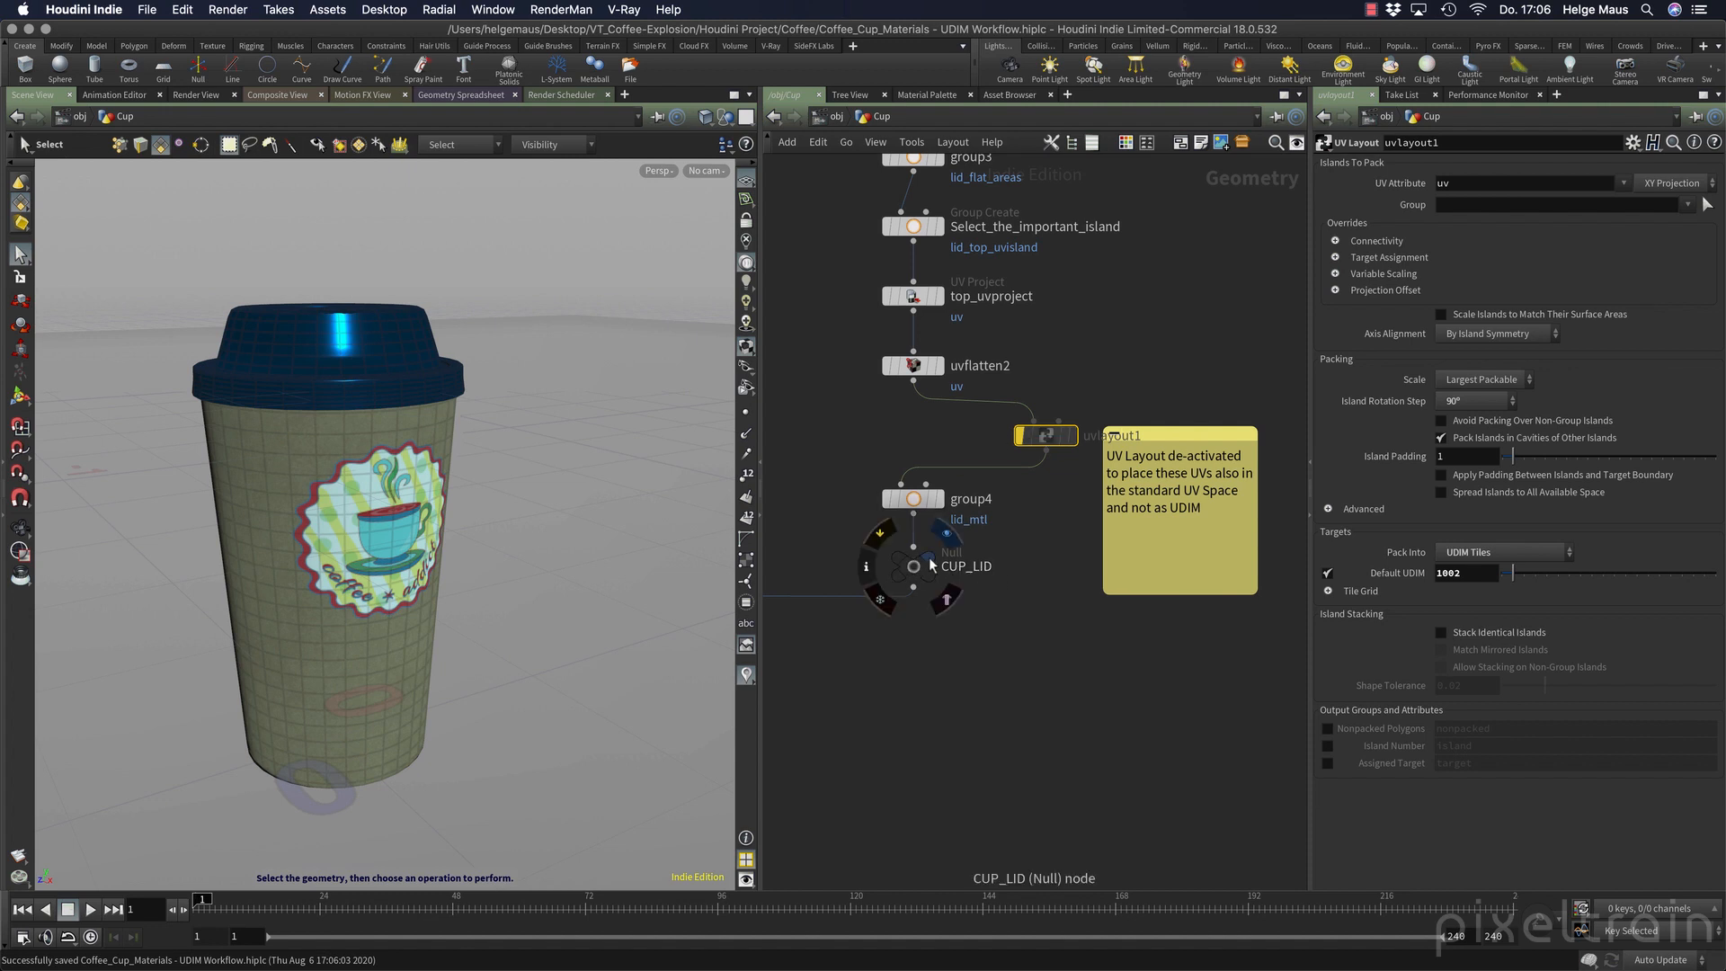
pyautogui.click(929, 558)
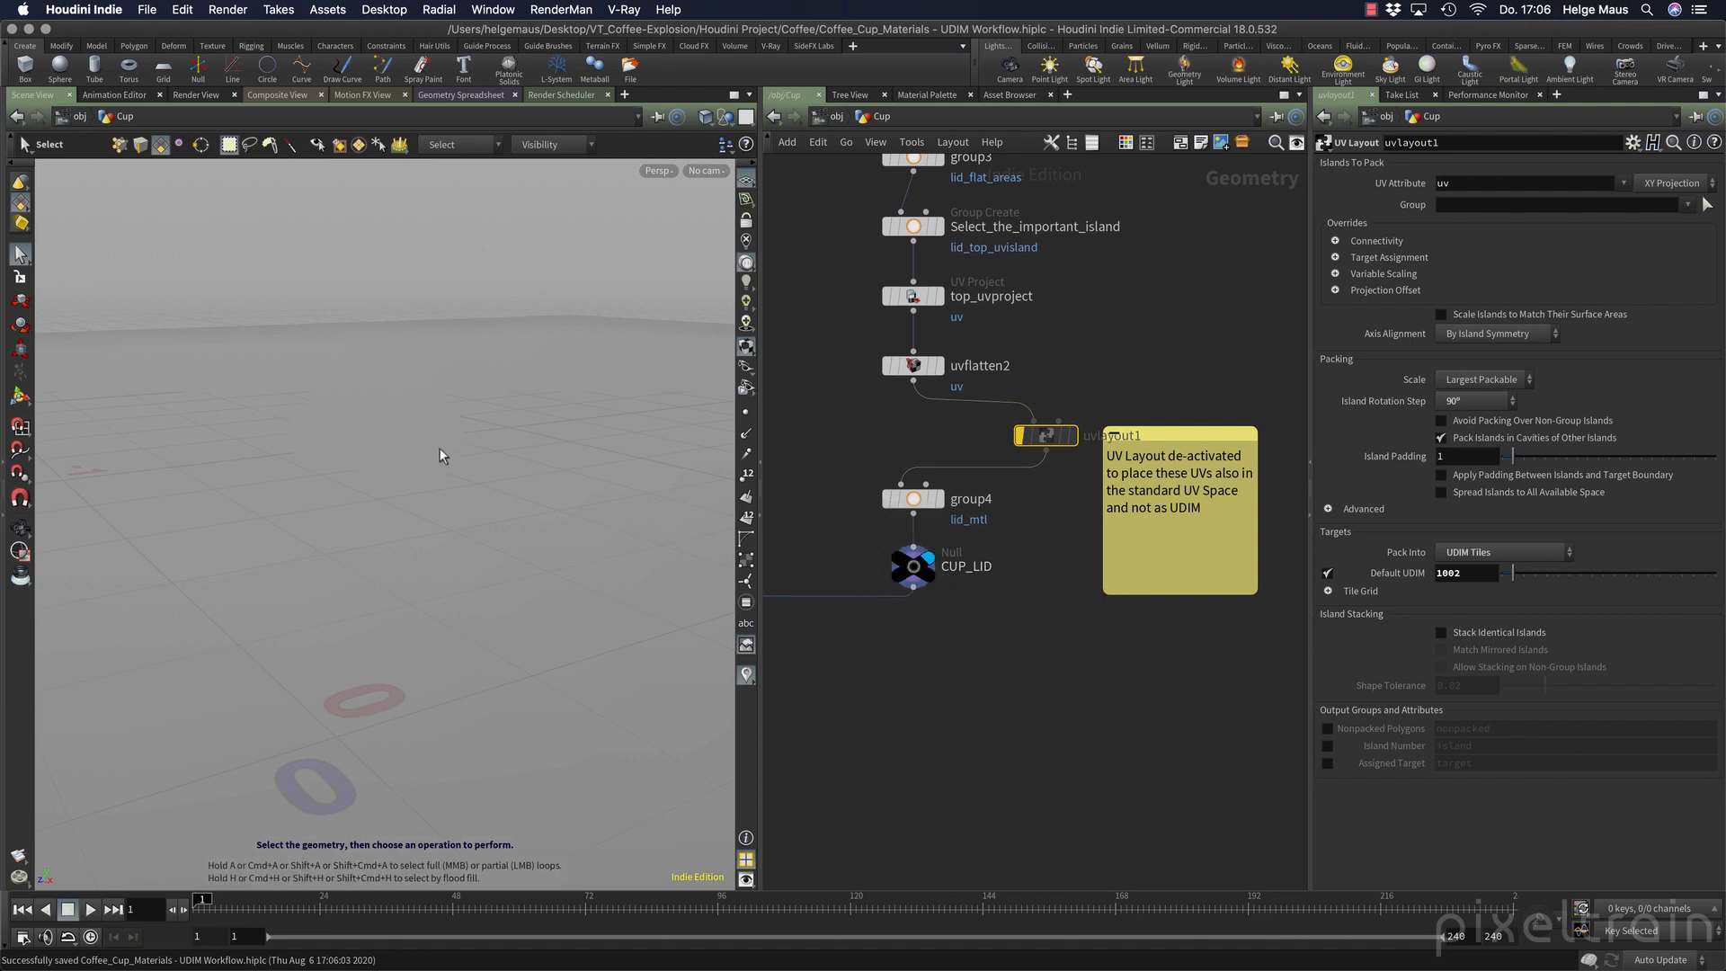
pyautogui.hotkey('space', '5')
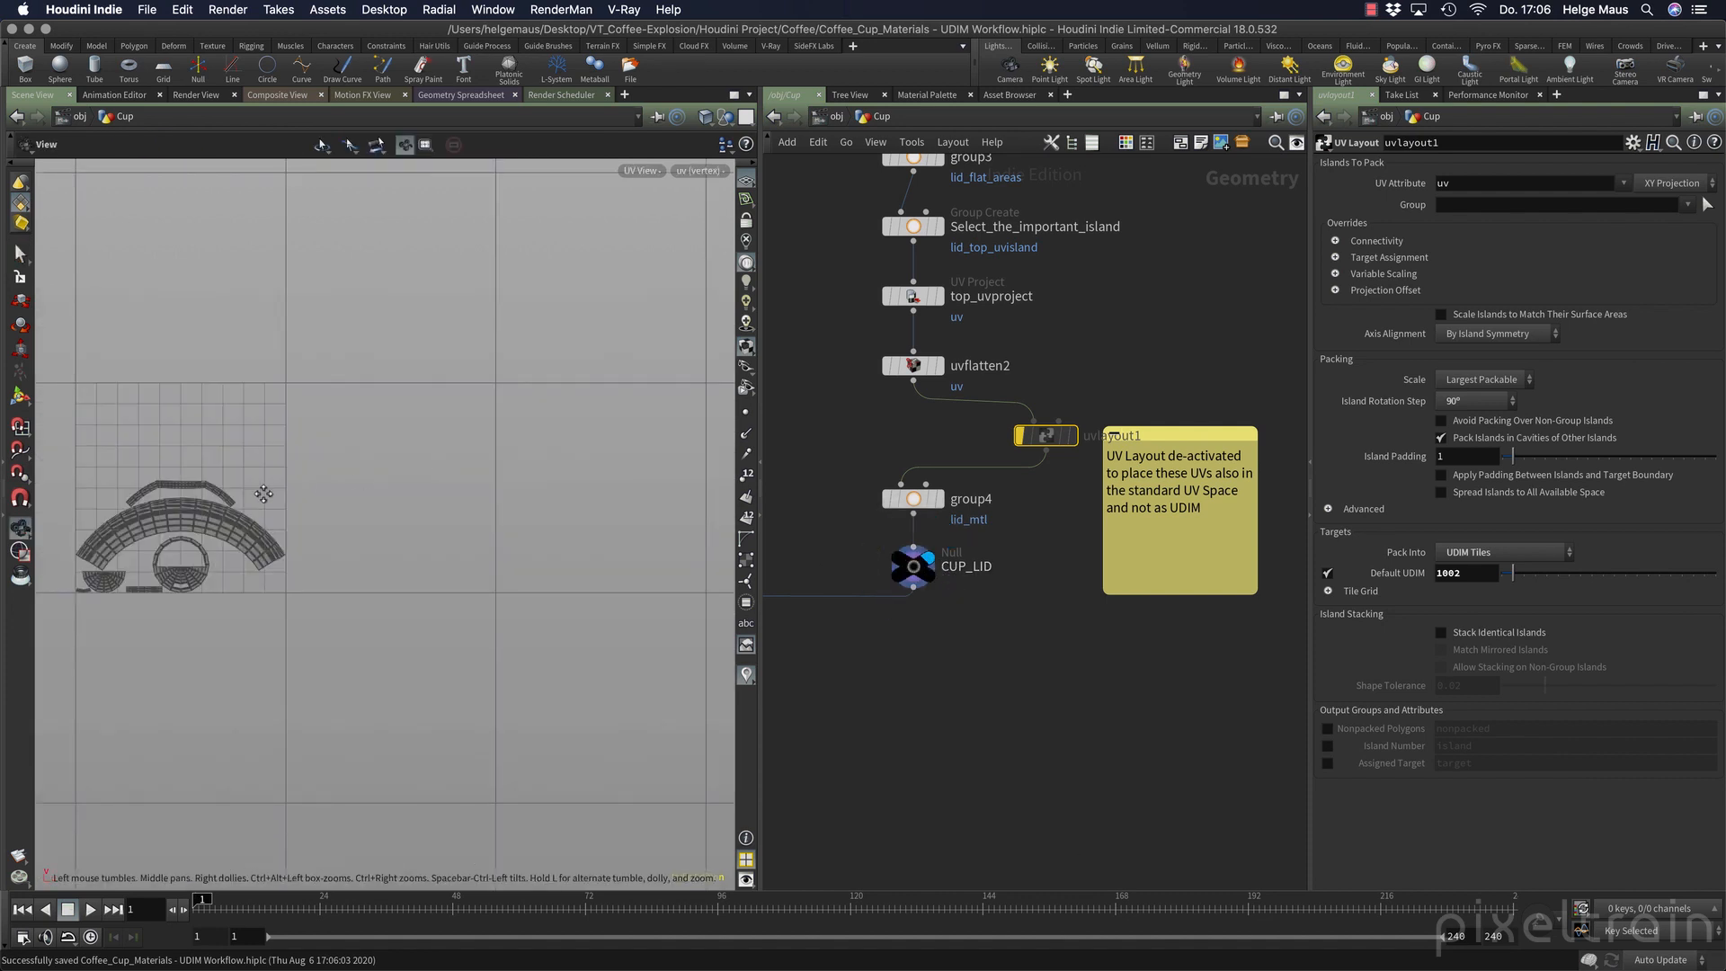
pyautogui.moveTo(264, 486); pyautogui.dragTo(554, 407, button='middle')
pyautogui.scroll(5, 584, 454)
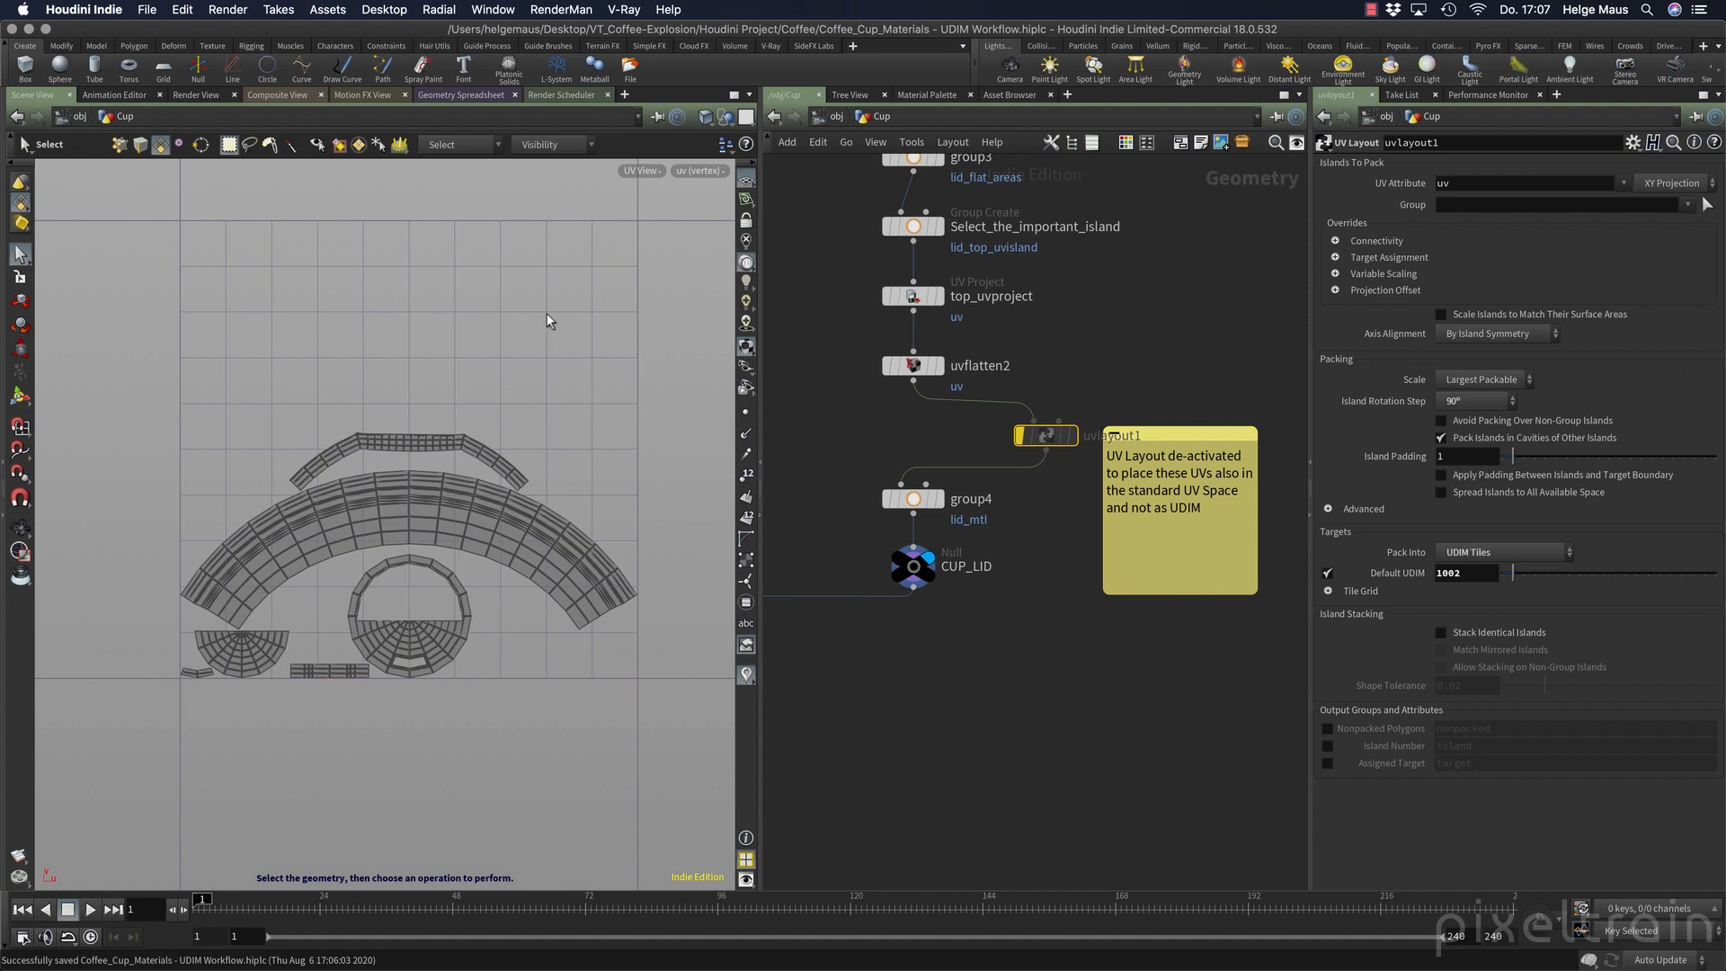
# Display the merge3 node to view the cup and lid UVs together.
pyautogui.moveTo(912, 643); pyautogui.dragTo(1270, 573, button='middle')
pyautogui.scroll(-3, 928, 617)
pyautogui.moveTo(926, 617); pyautogui.dragTo(1084, 594, button='middle')
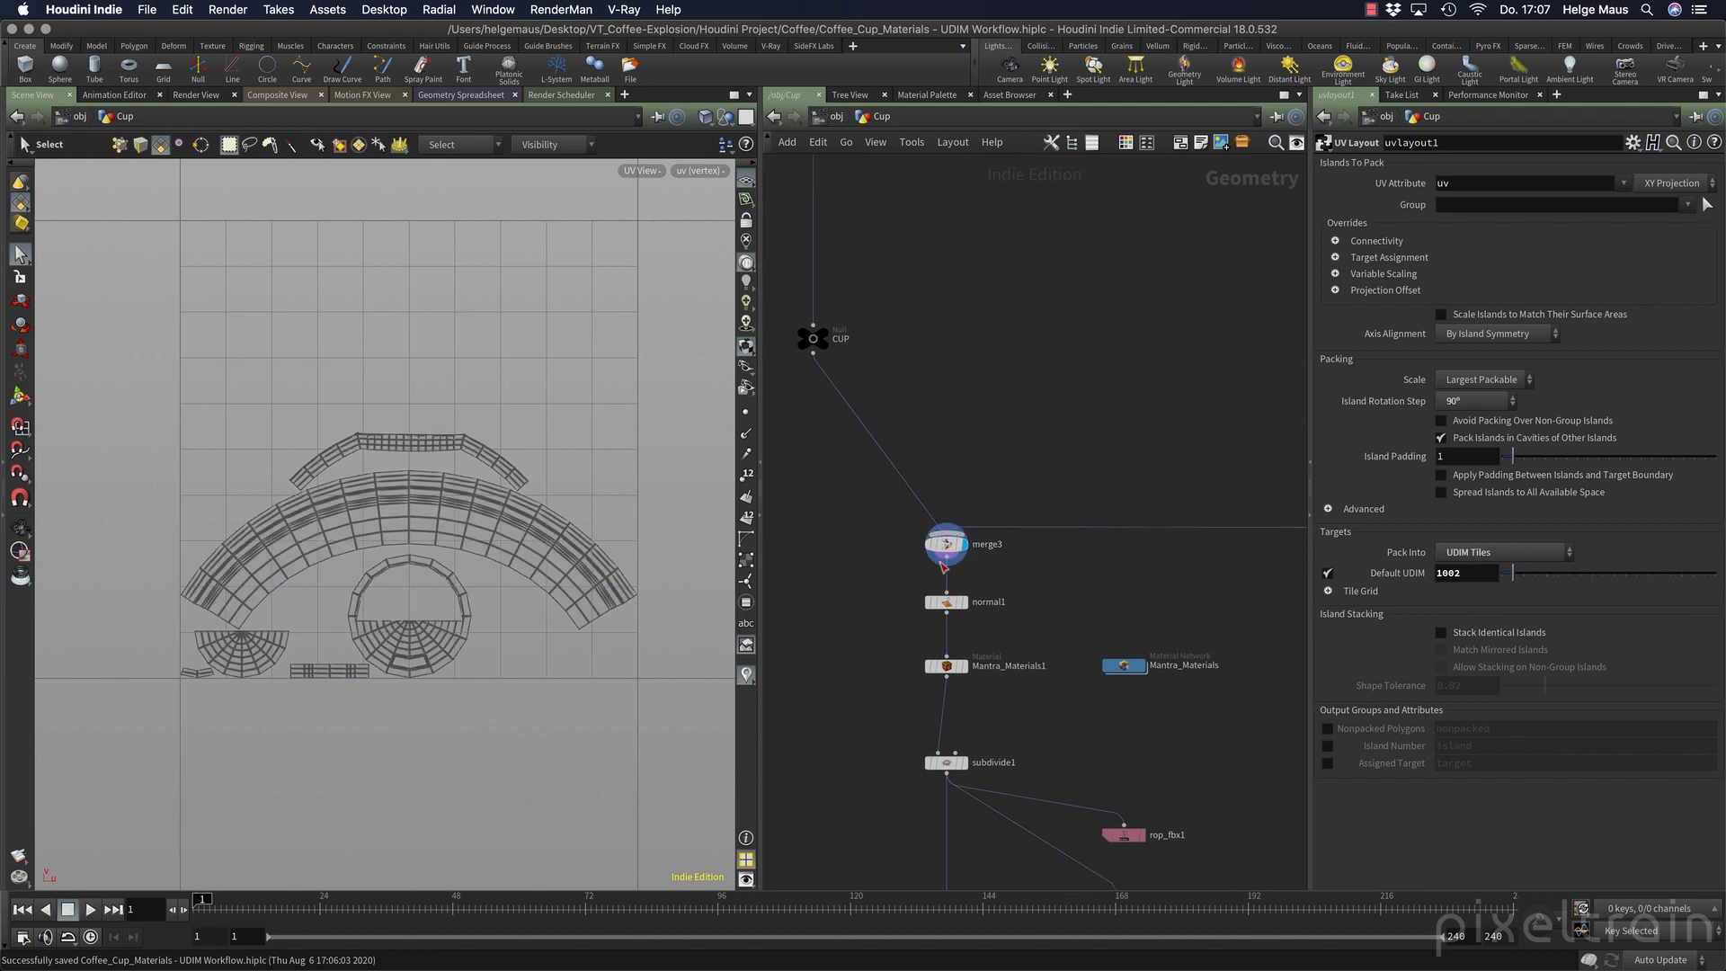
pyautogui.click(961, 545)
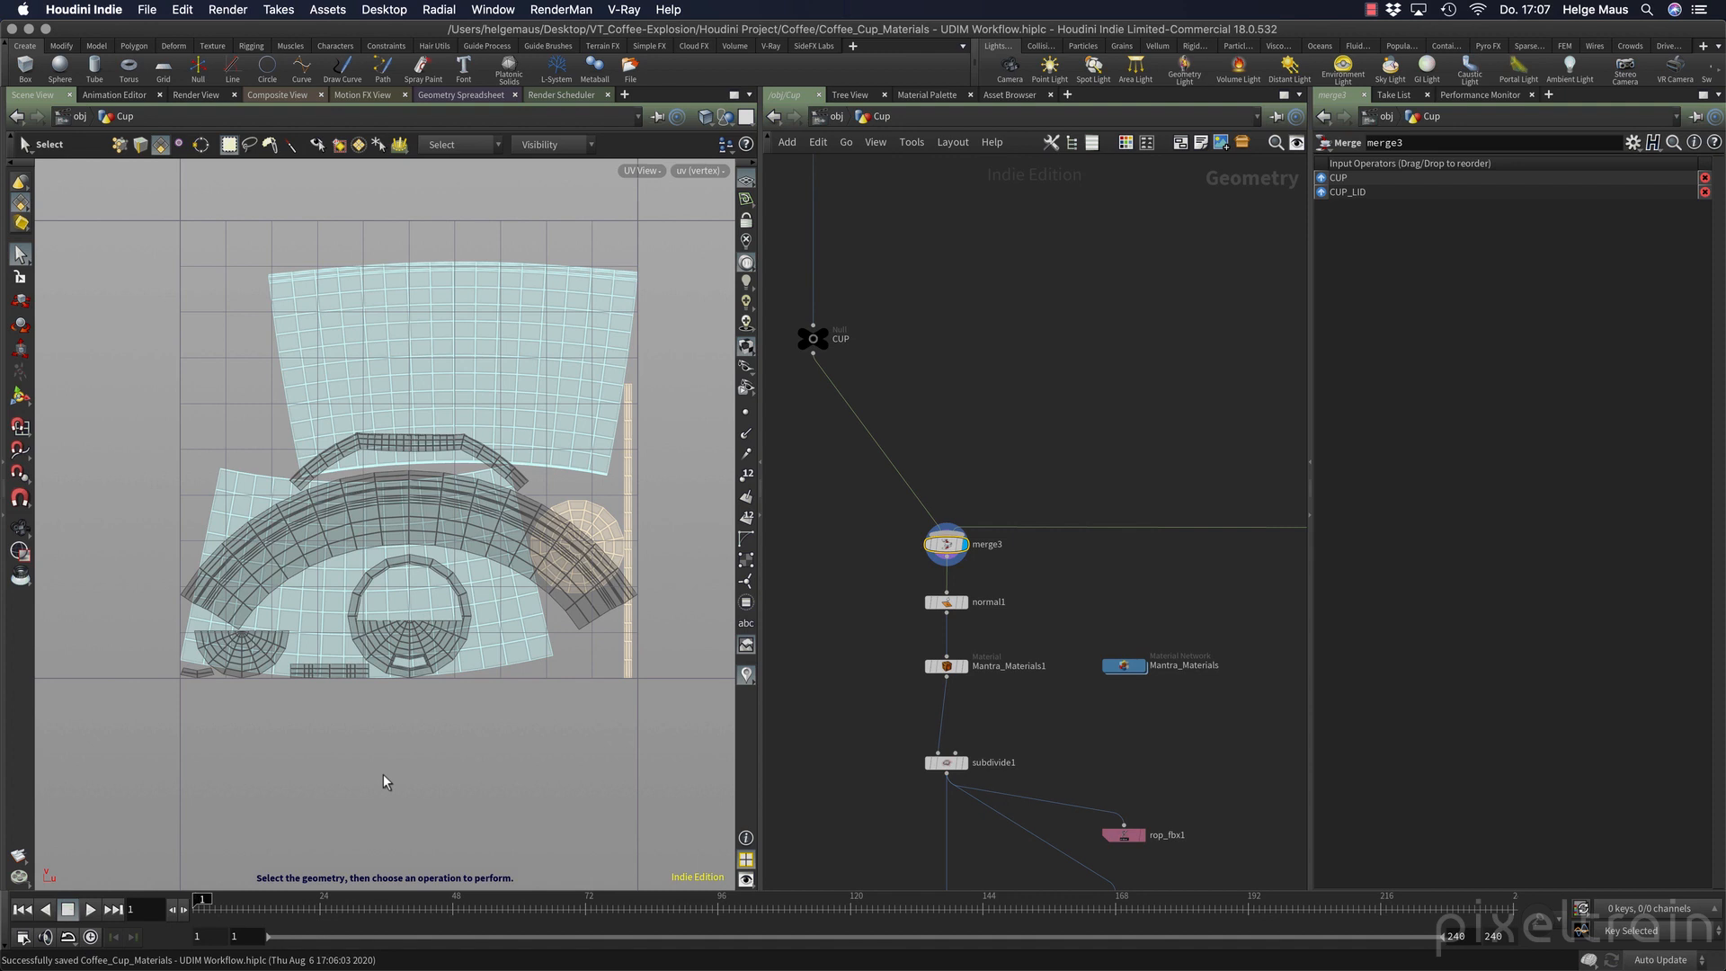
# Display the Mantra_Materials1 node and review the group and material of each of its five assignments.
pyautogui.click(965, 667)
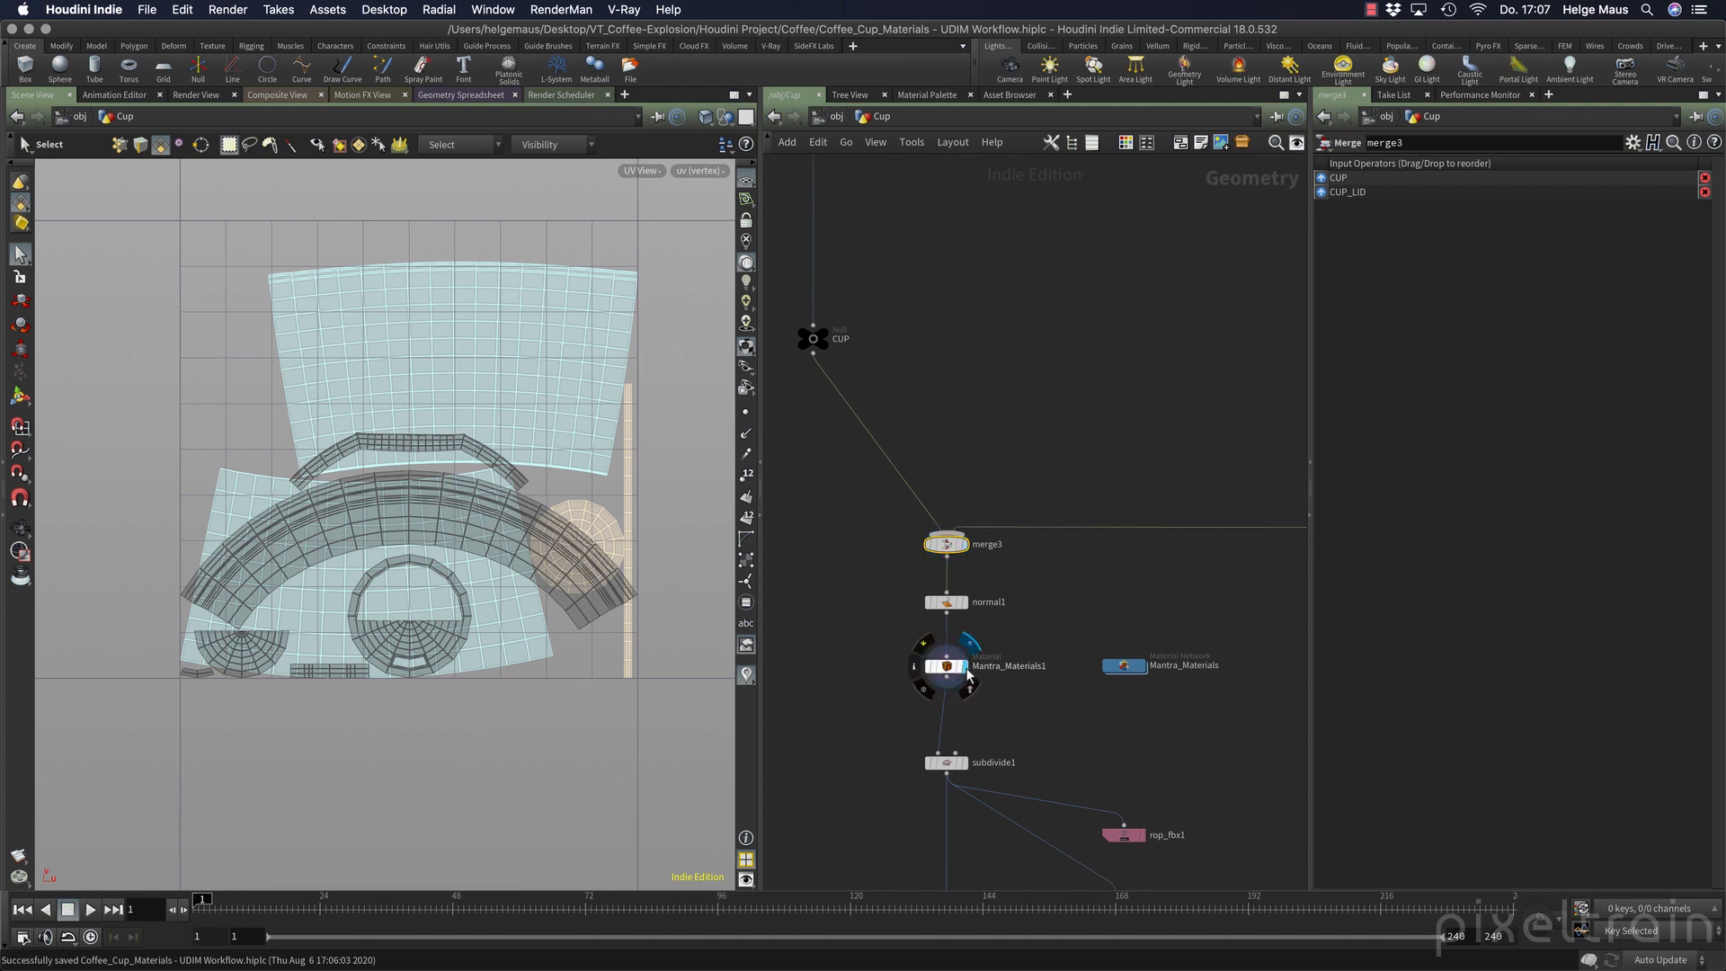
pyautogui.click(947, 670)
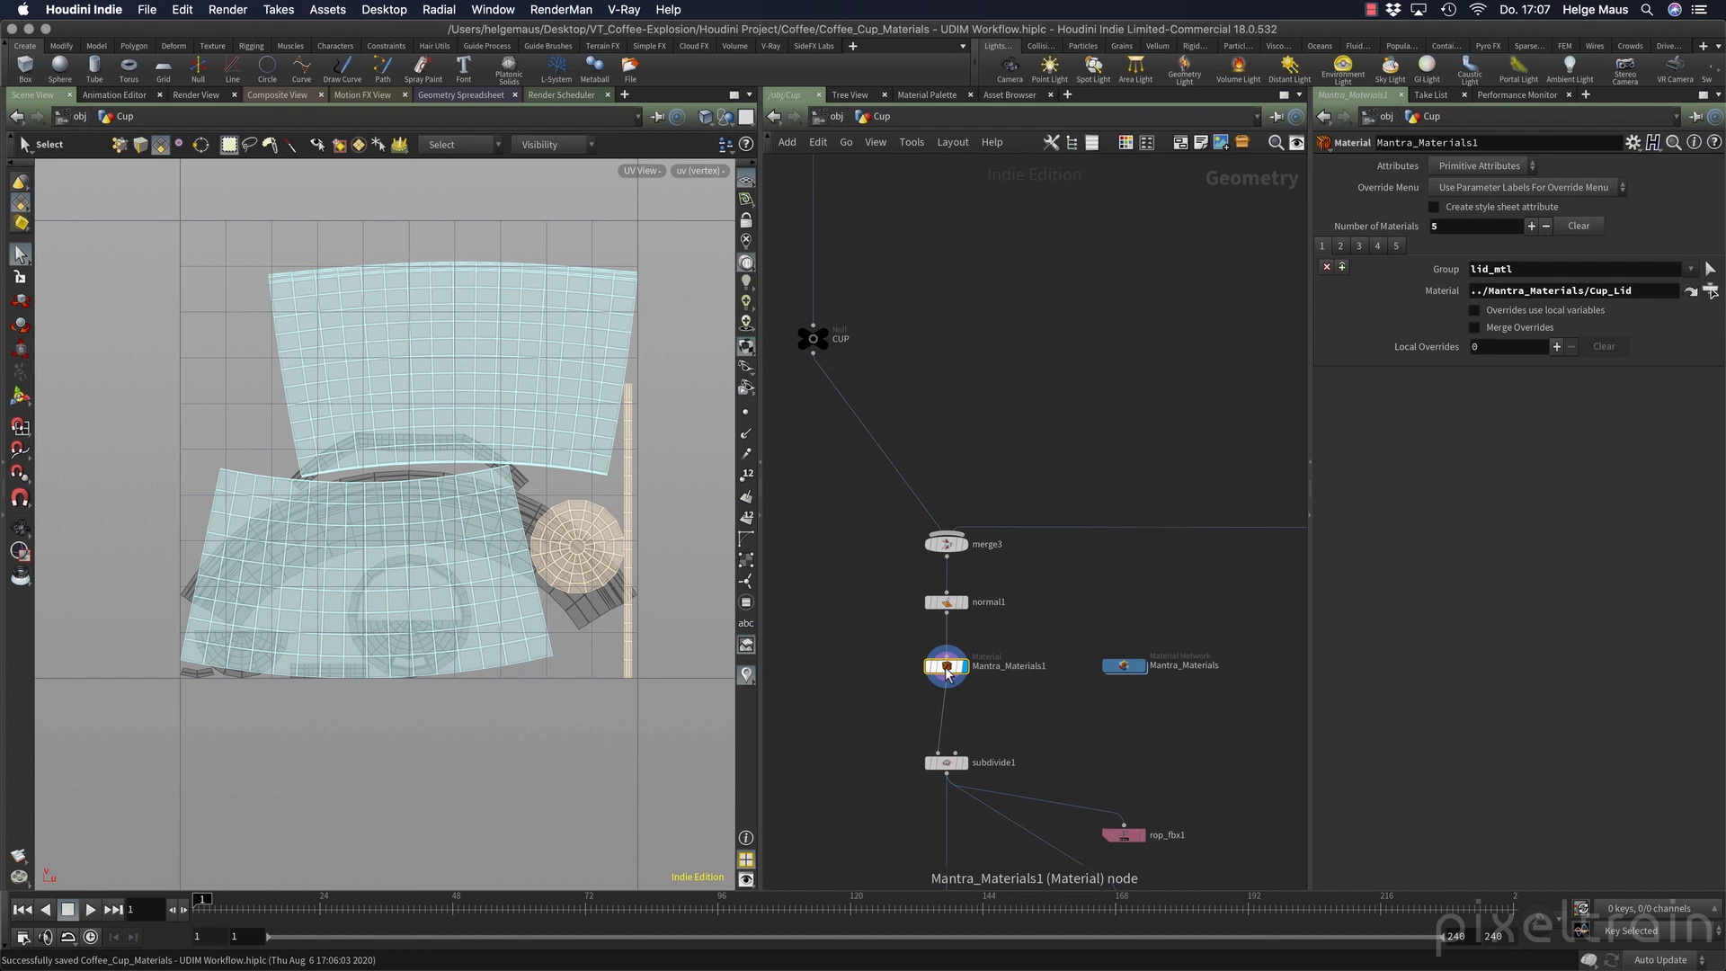
pyautogui.click(1360, 247)
pyautogui.click(1377, 247)
pyautogui.click(1322, 247)
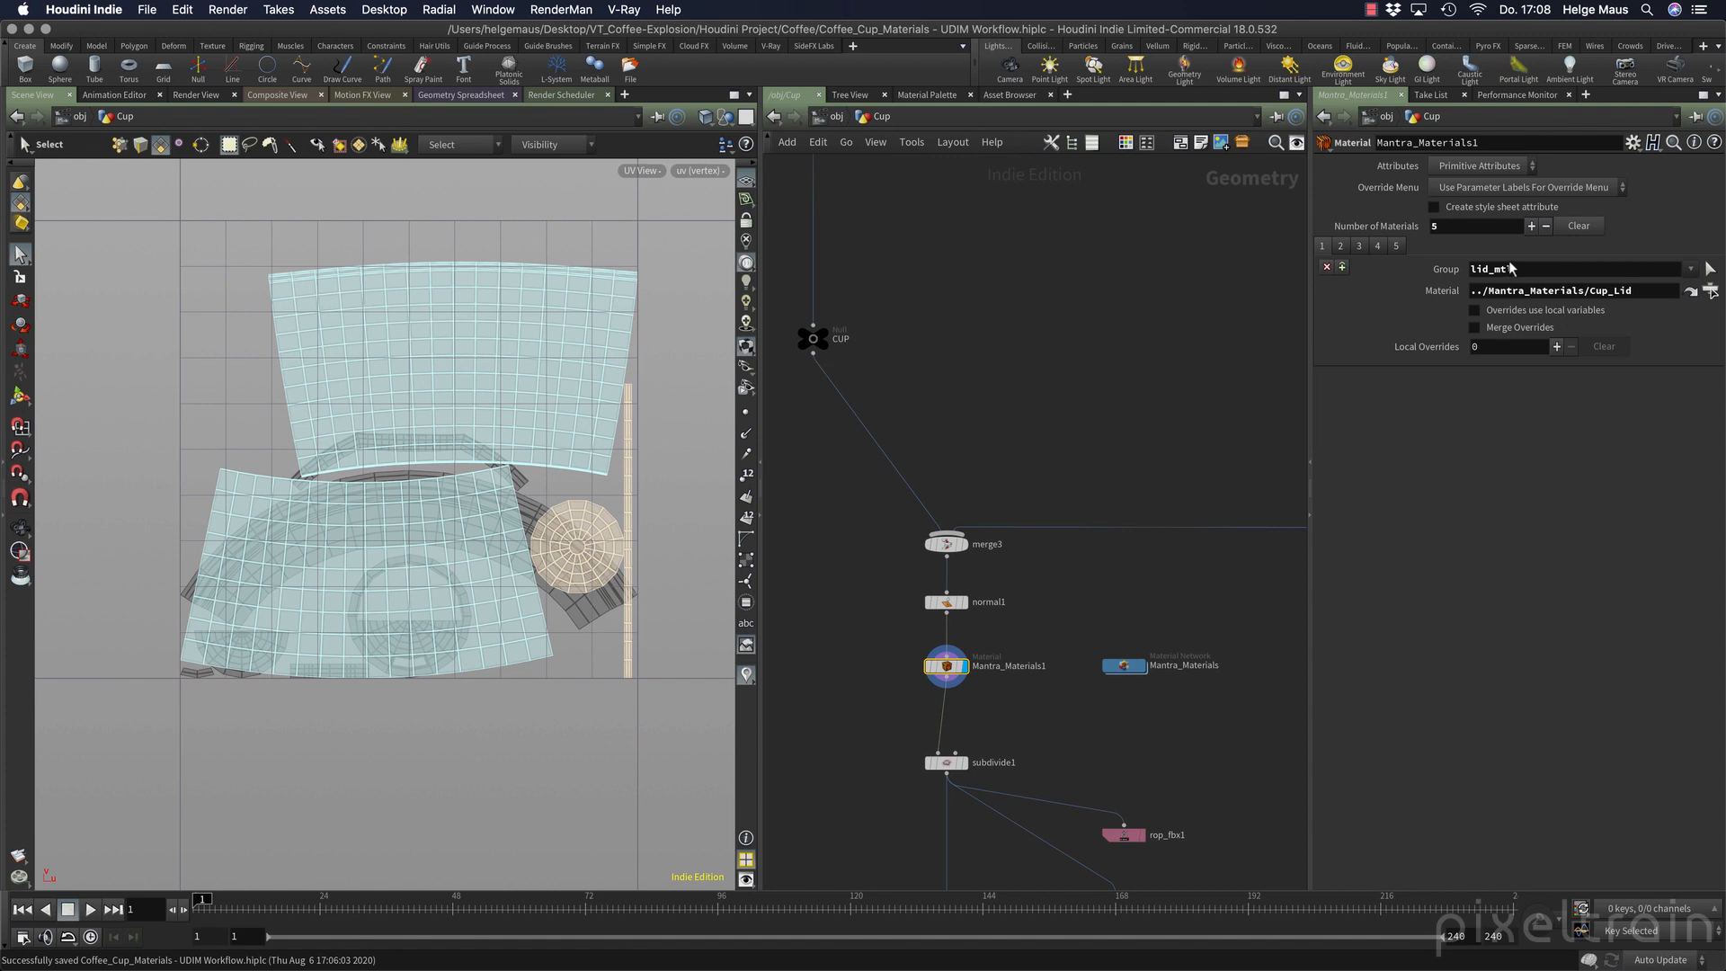
pyautogui.click(1397, 247)
pyautogui.click(1340, 247)
pyautogui.click(1359, 248)
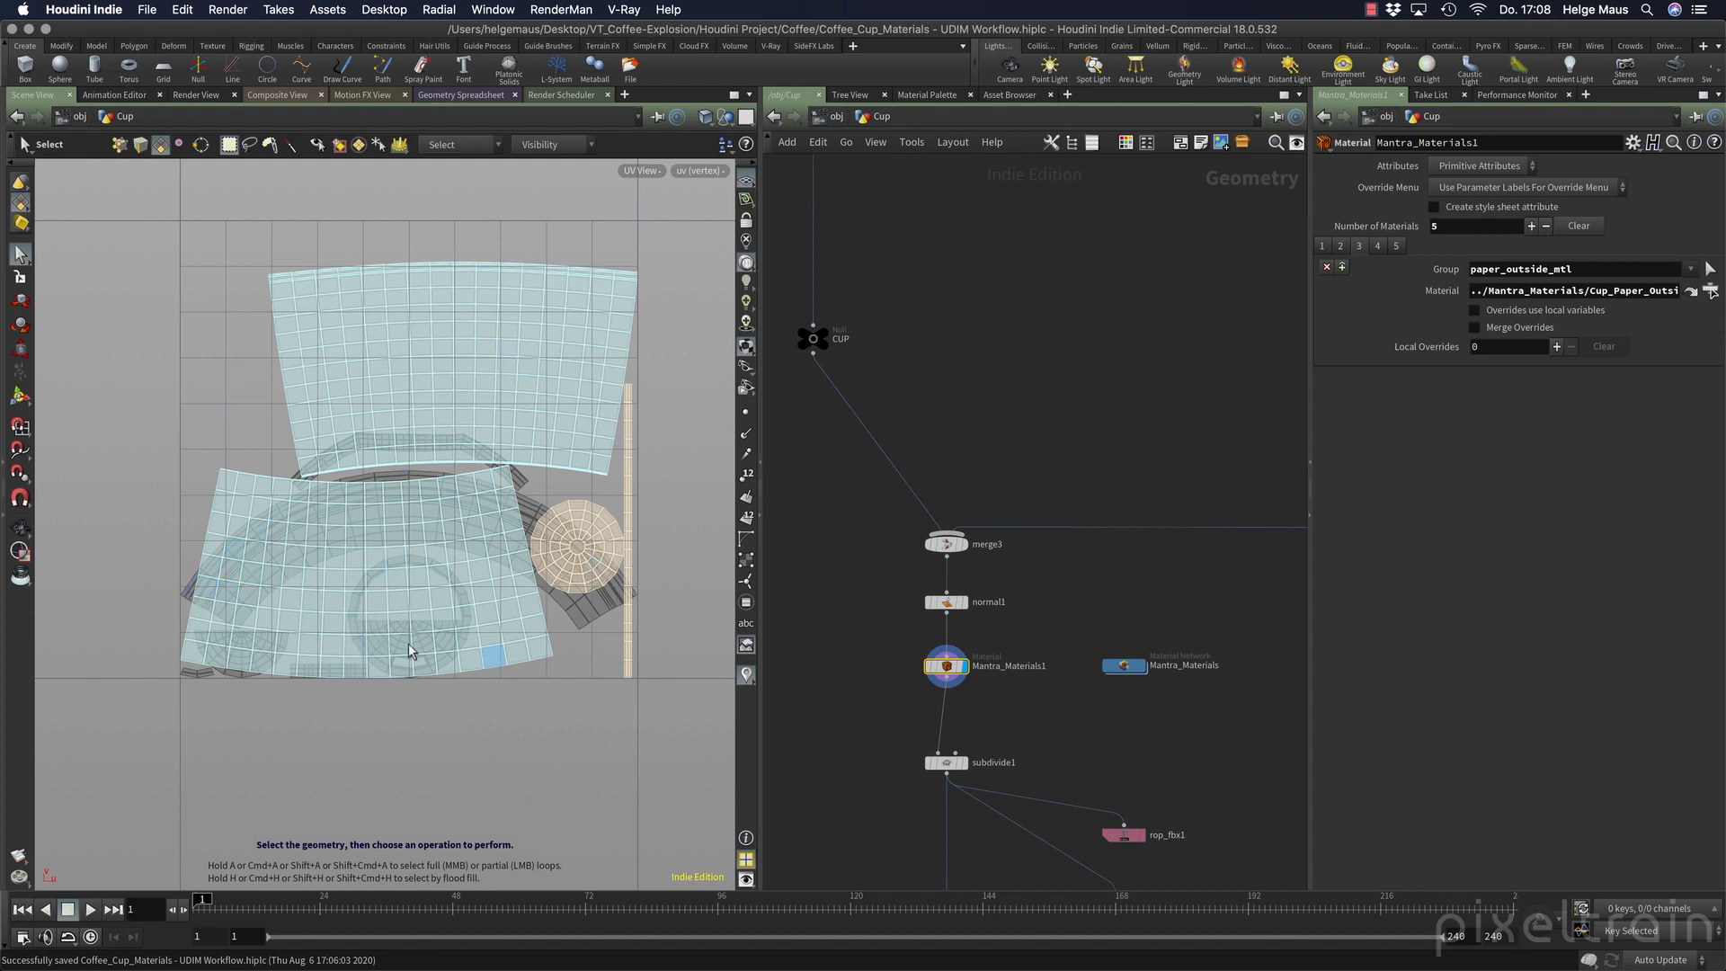
pyautogui.click(1322, 245)
# Reactivate the bypassed uvlayout1 node in the lid branch so the lid UVs are packed into UDIM tile 1002.
pyautogui.moveTo(493, 757); pyautogui.dragTo(392, 732, button='middle')
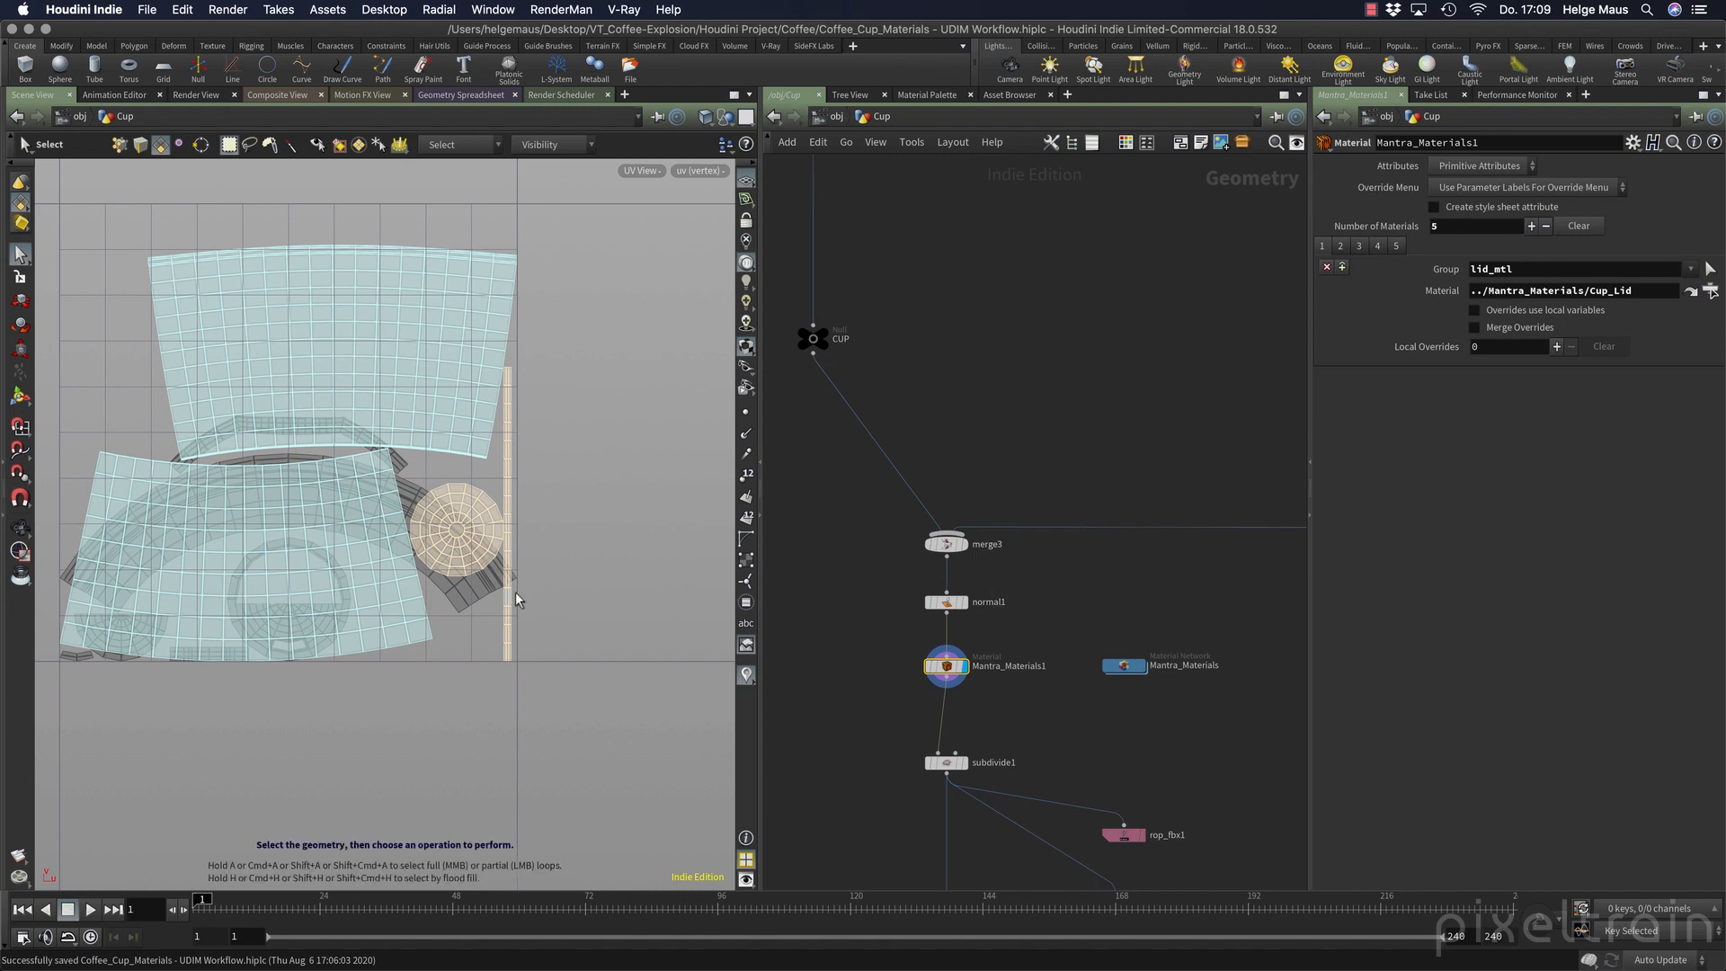
pyautogui.moveTo(1243, 427); pyautogui.dragTo(856, 433, button='middle')
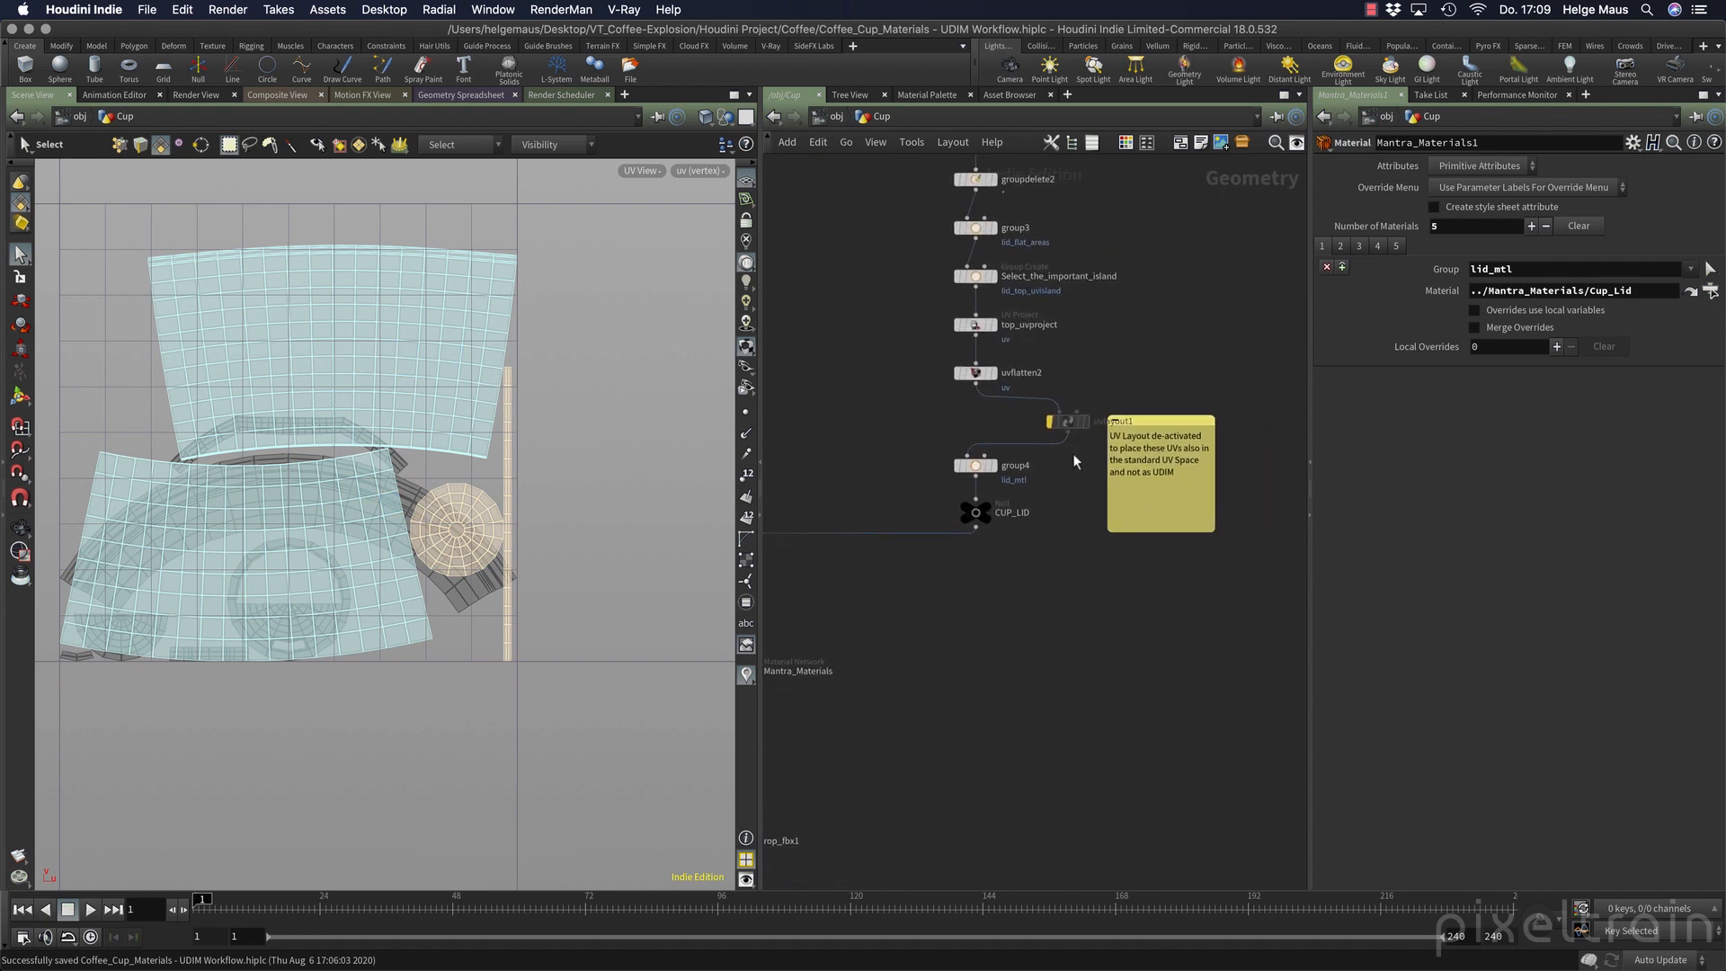
pyautogui.click(1078, 428)
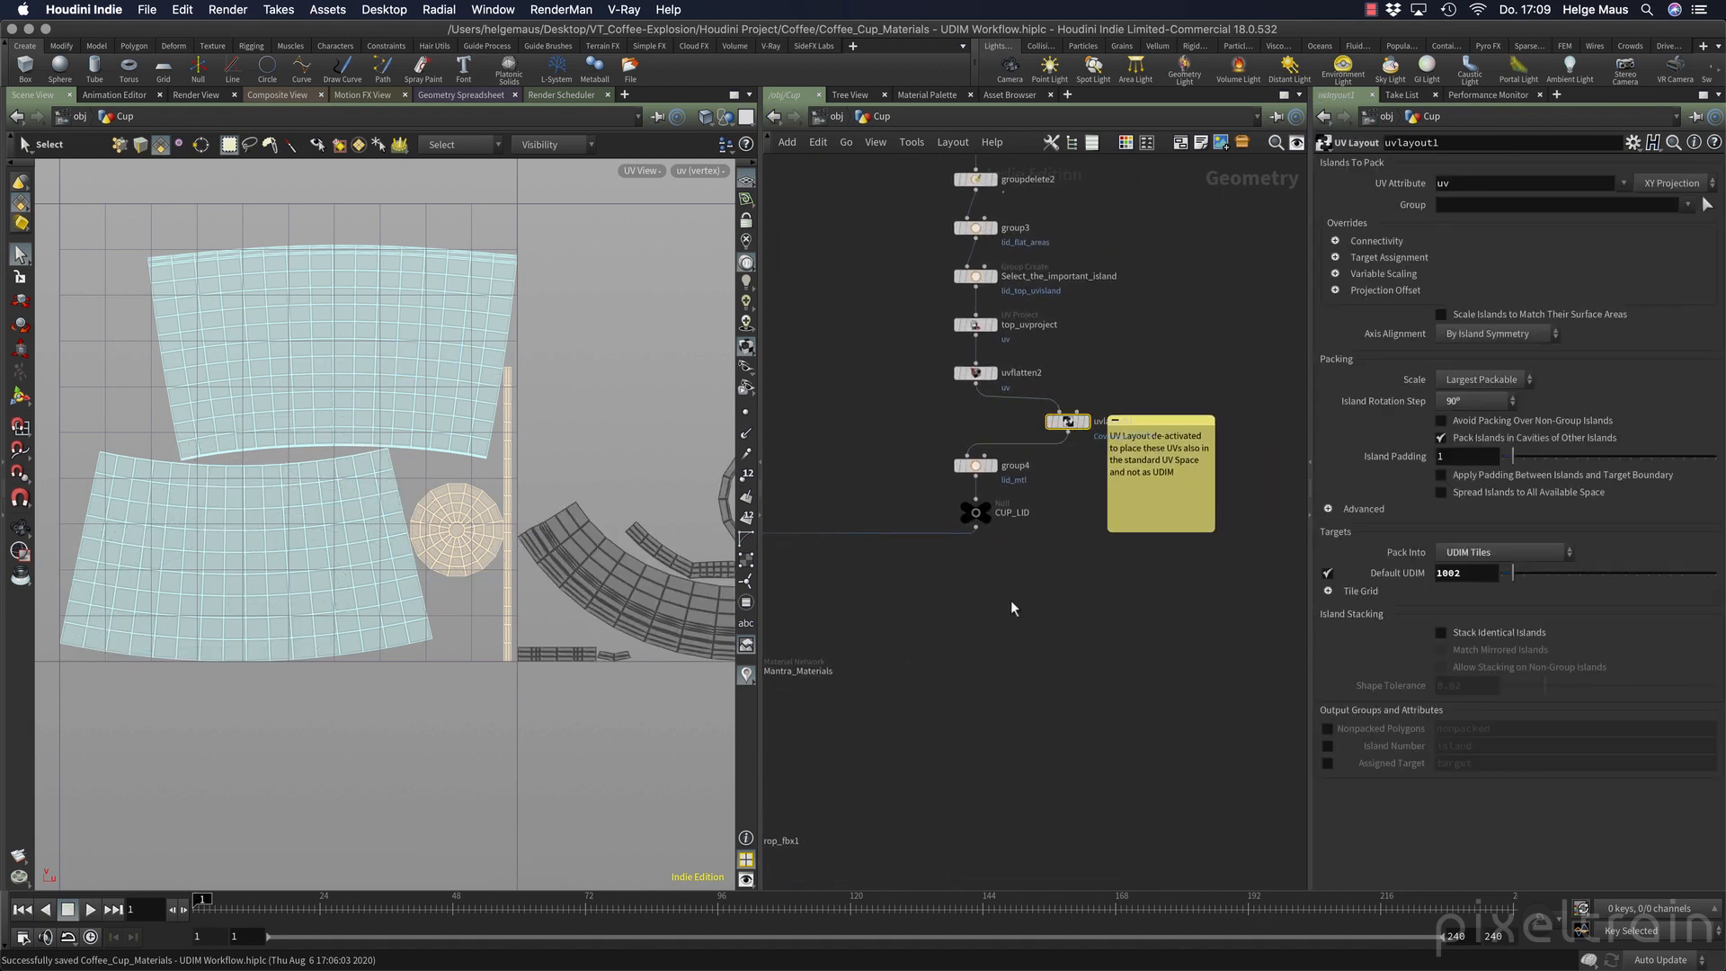
pyautogui.moveTo(1010, 601); pyautogui.dragTo(1188, 578, button='middle')
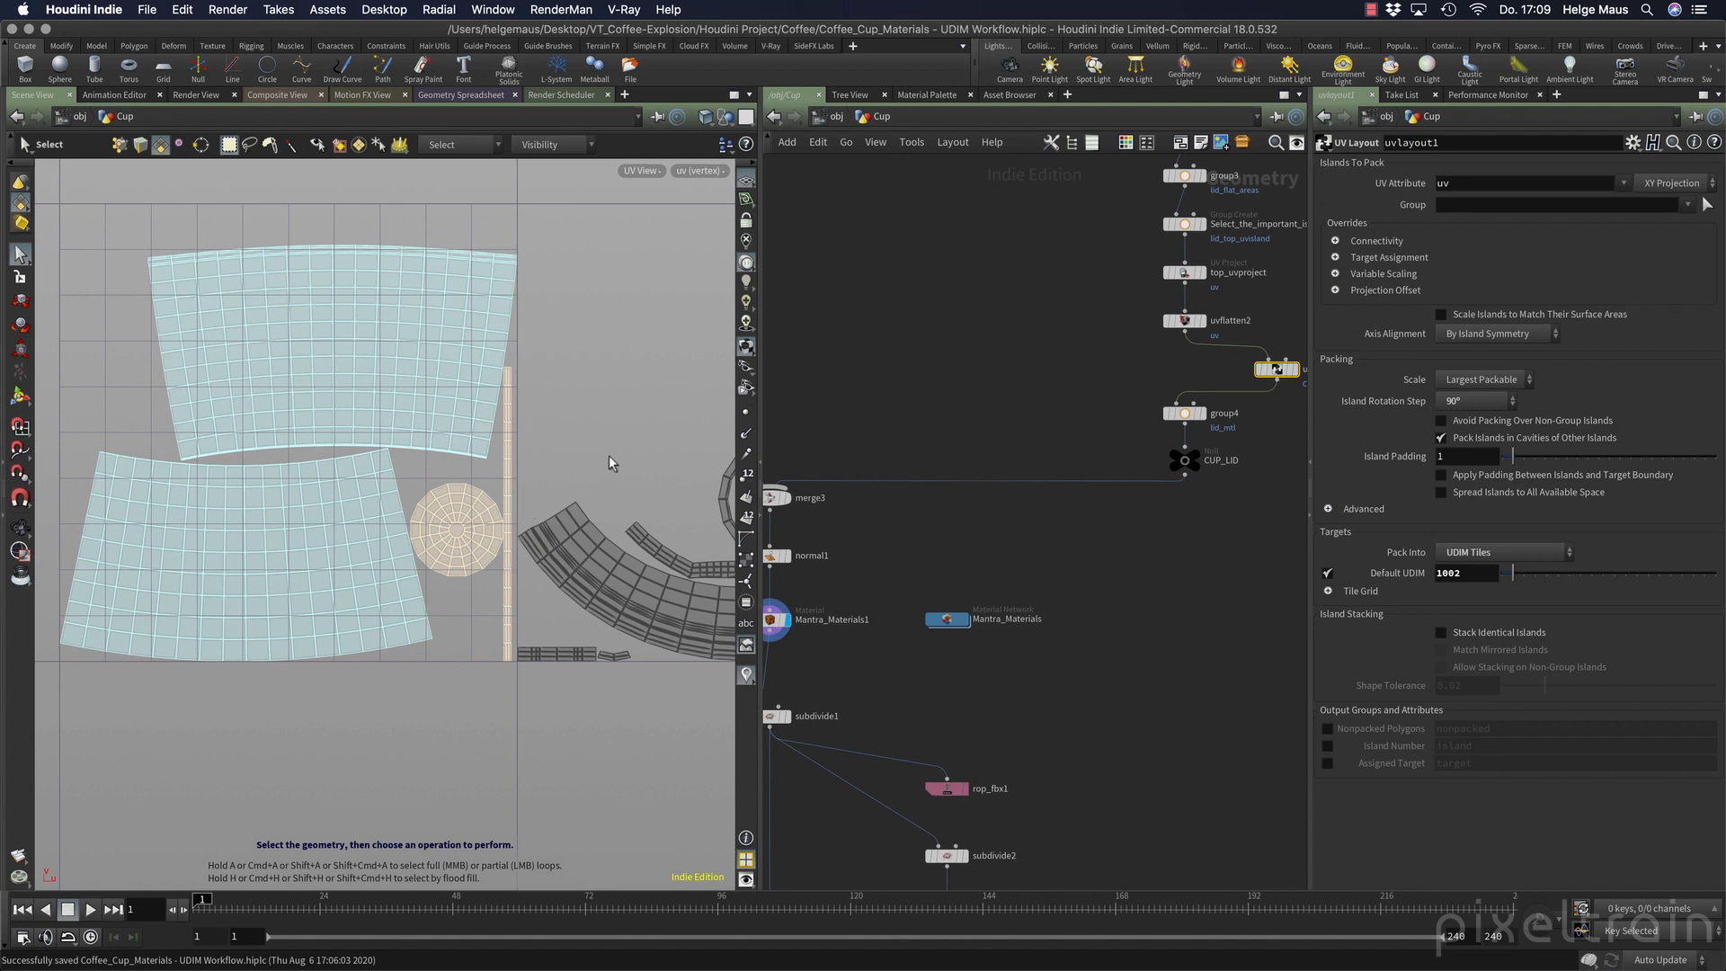
pyautogui.press('Escape')
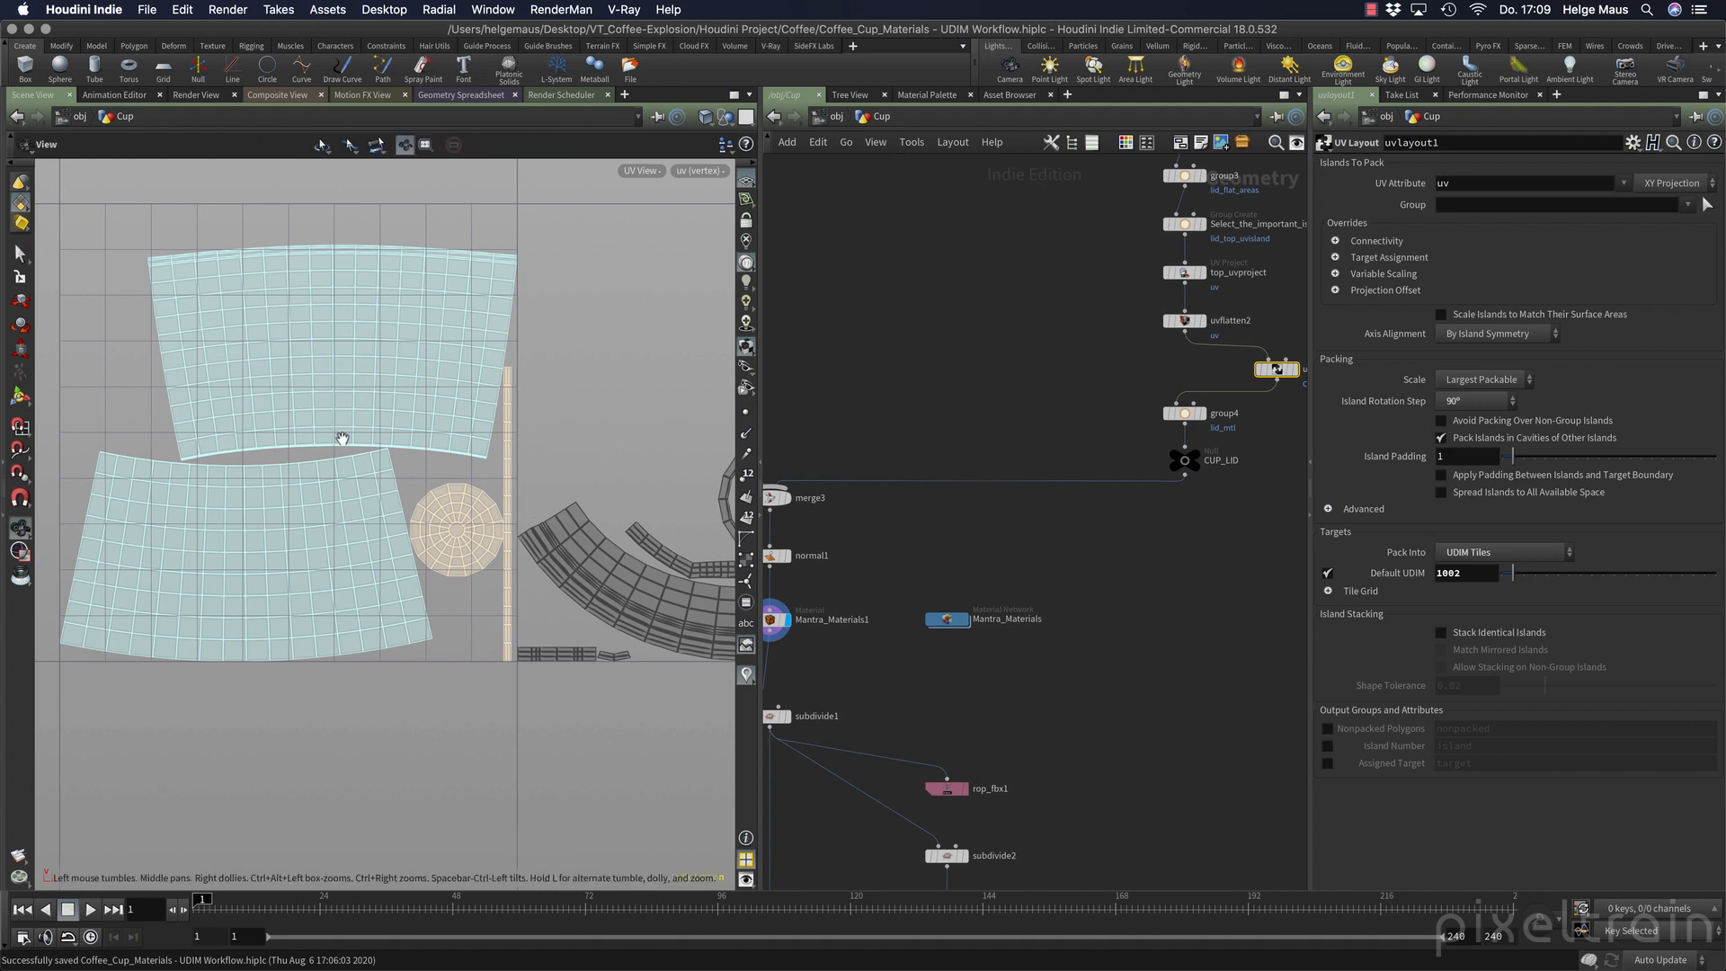
pyautogui.press('s')
pyautogui.scroll(-2, 460, 444)
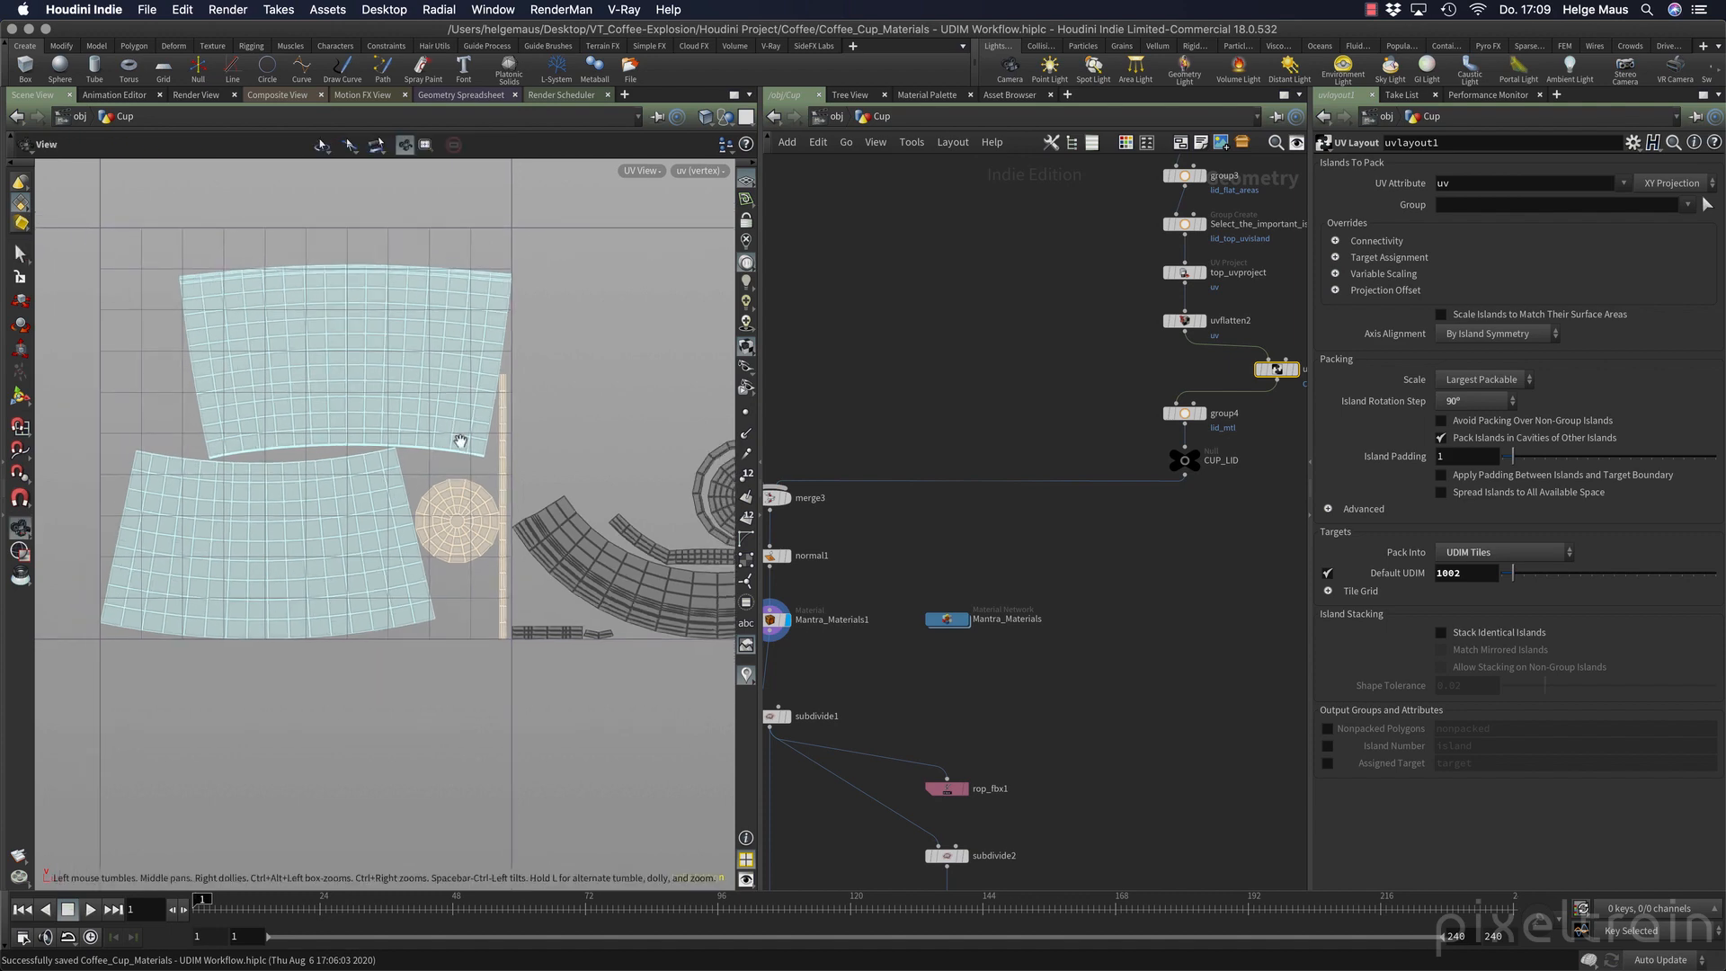
pyautogui.keyDown('alt'); pyautogui.moveTo(637, 433); pyautogui.dragTo(516, 382, button='middle'); pyautogui.keyUp('alt')
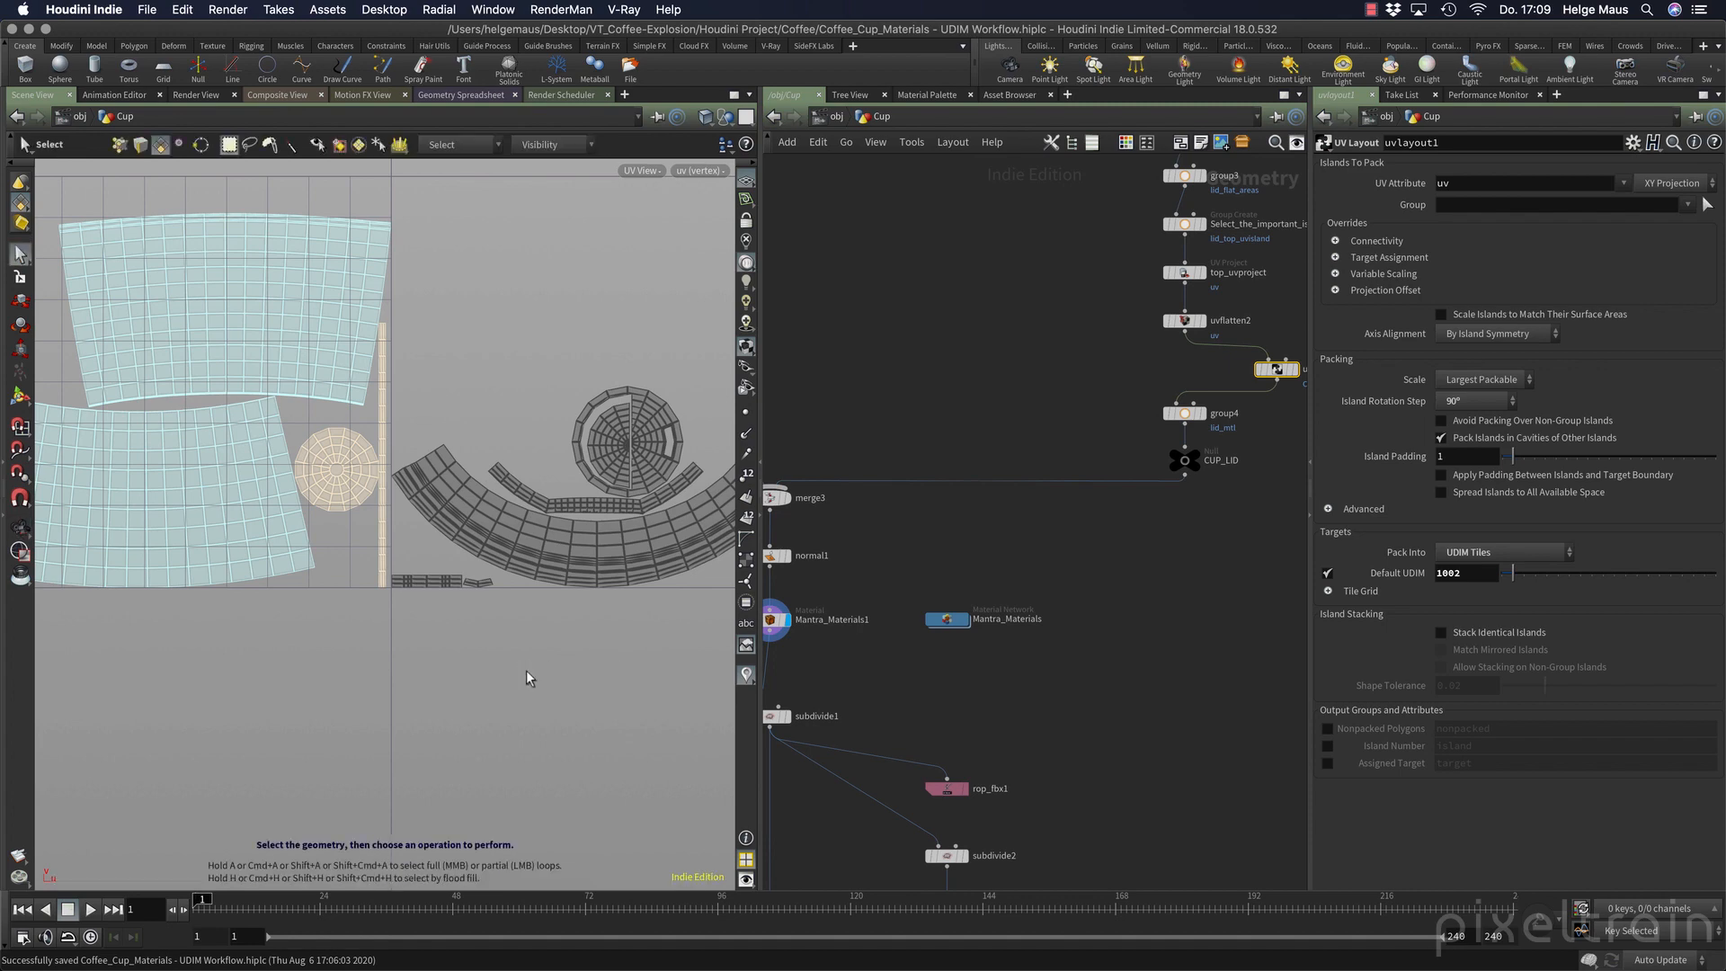
pyautogui.click(18, 528)
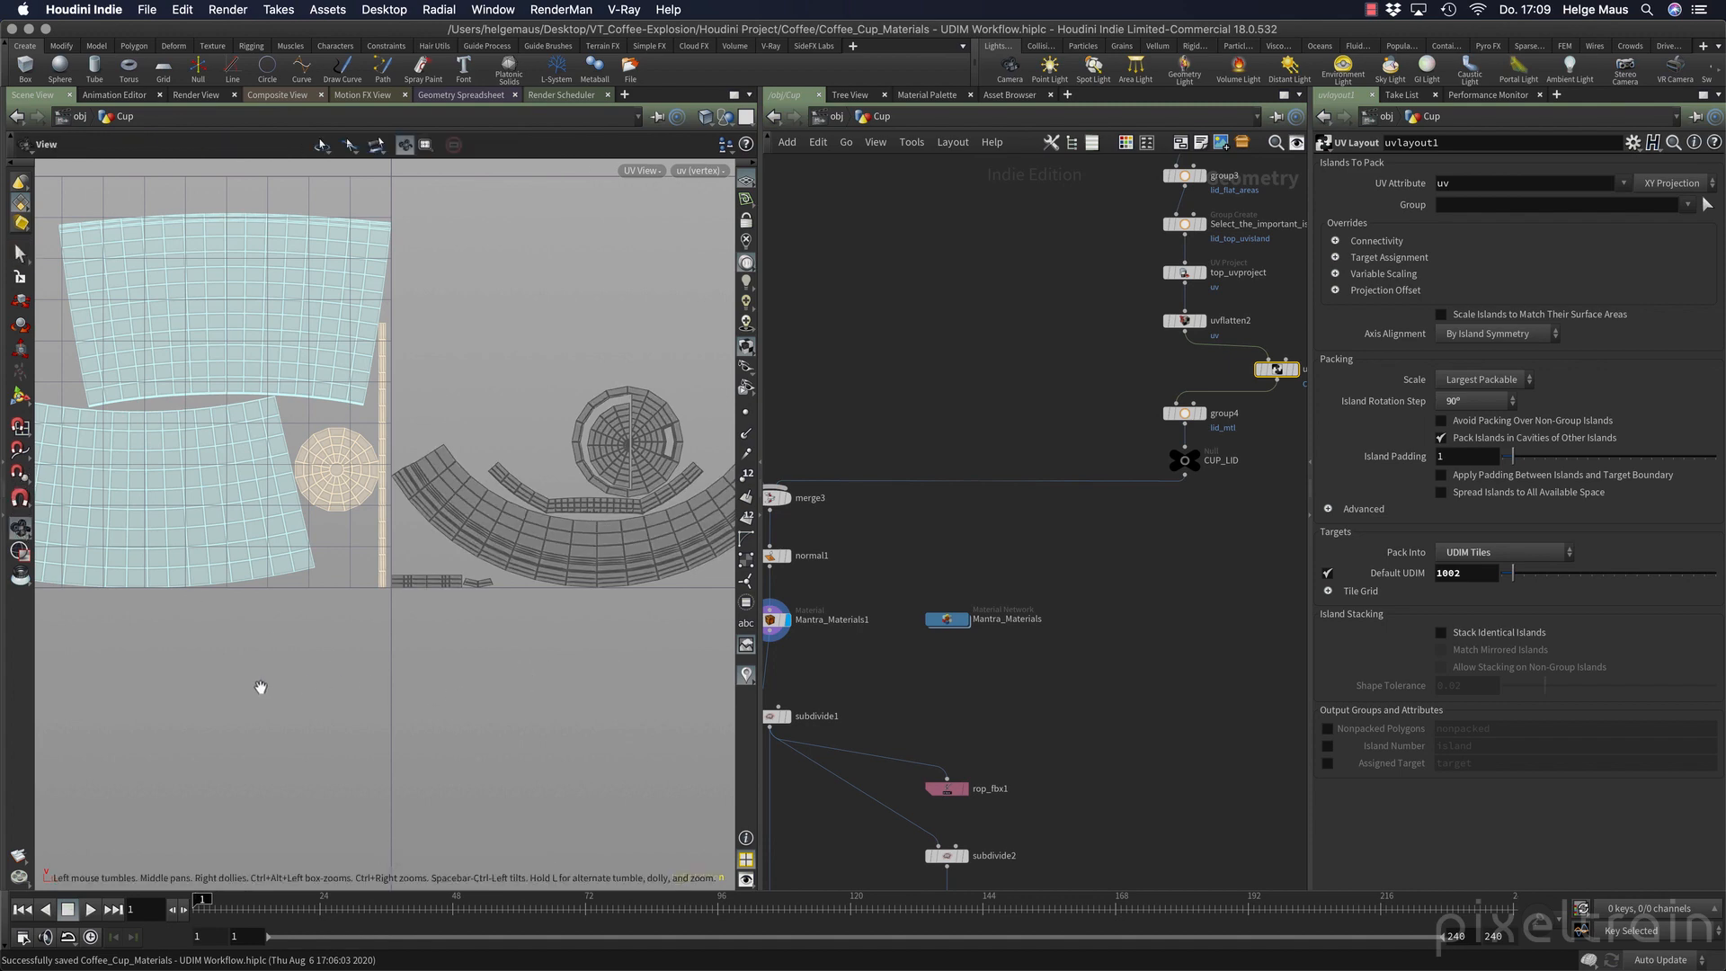
pyautogui.scroll(-4, 491, 687)
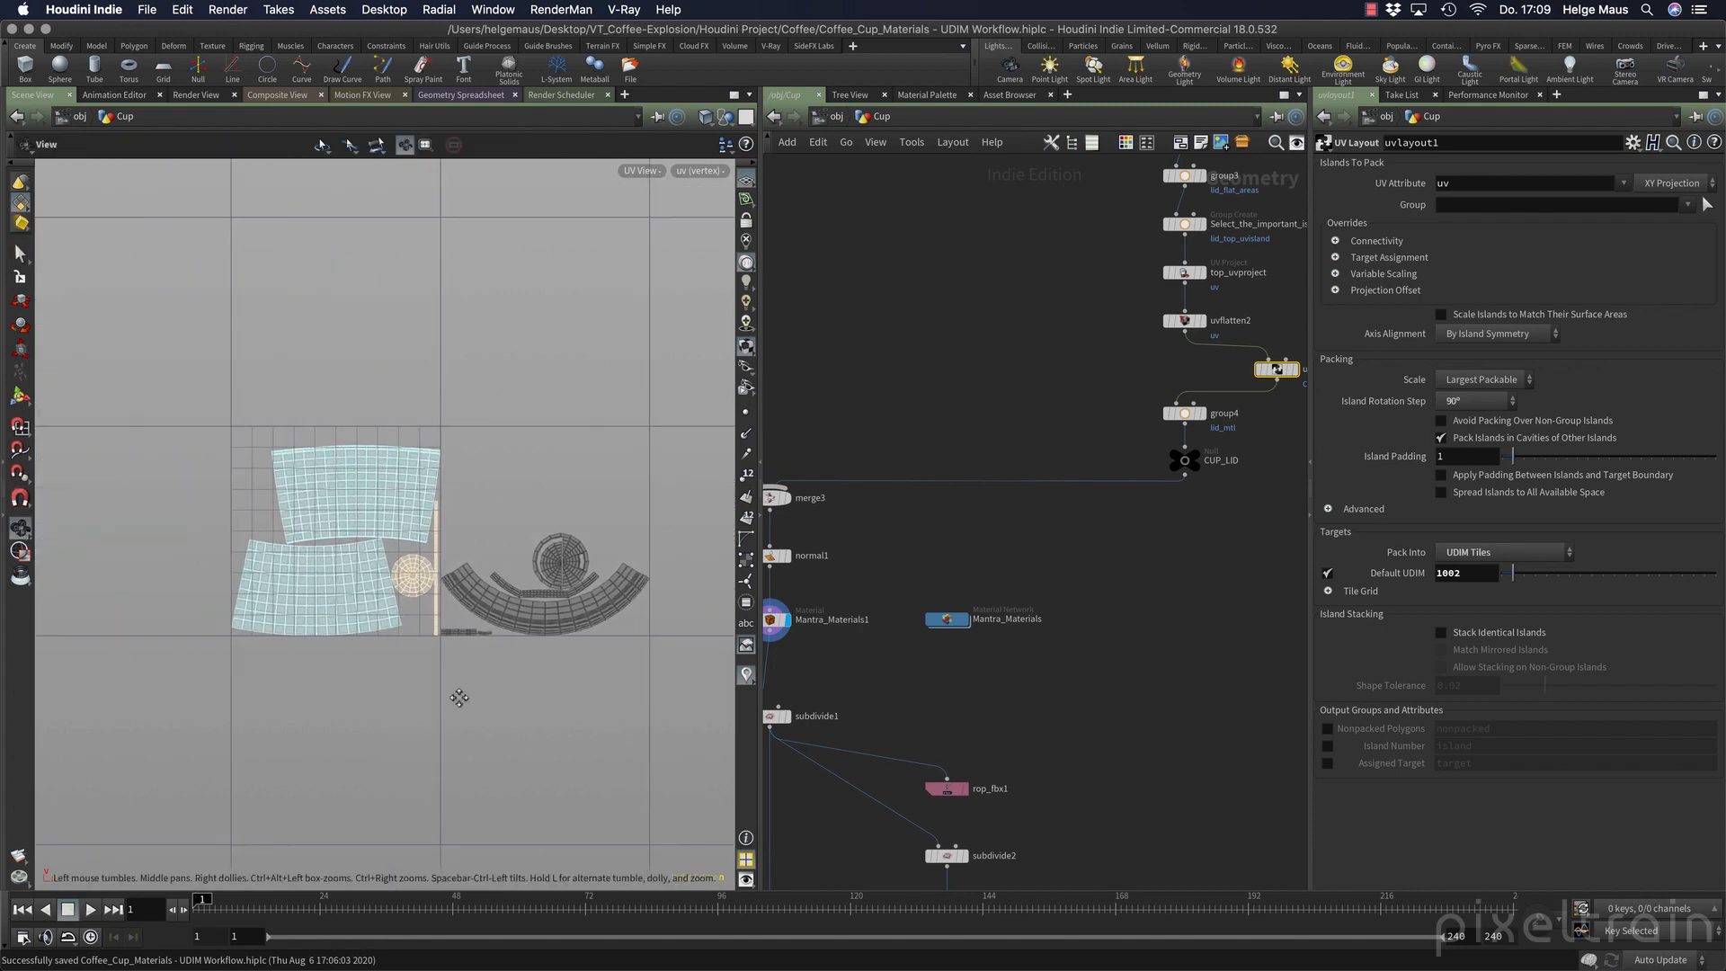
pyautogui.moveTo(460, 698); pyautogui.dragTo(327, 655)
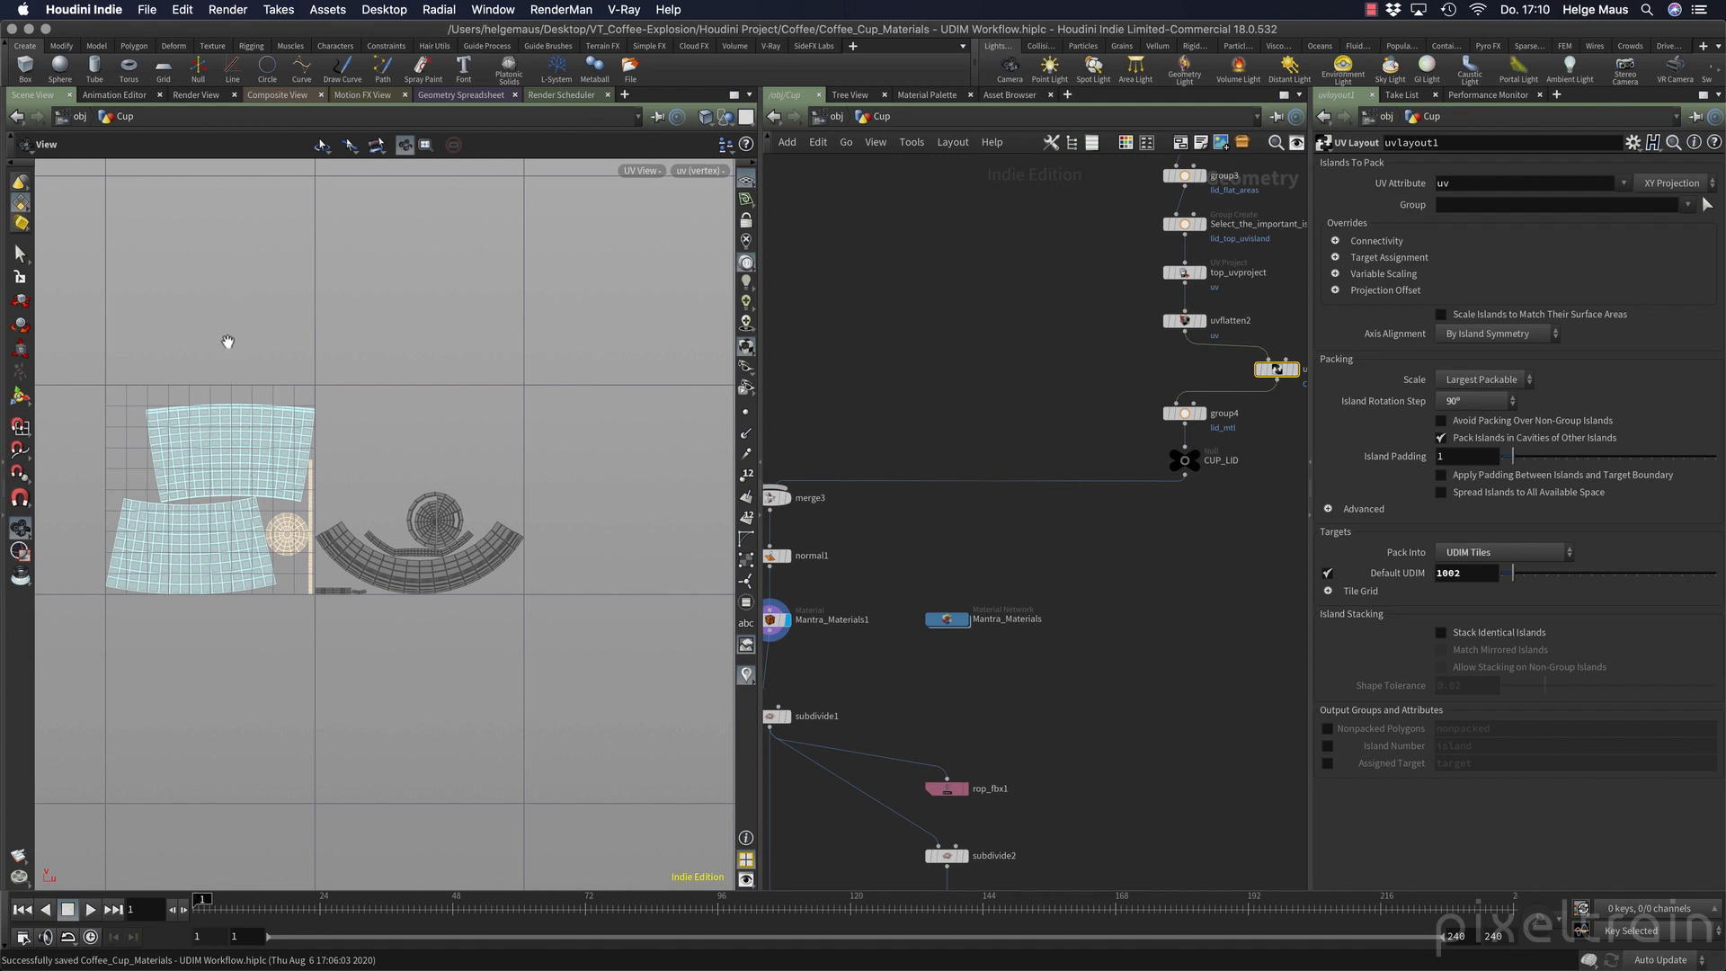
# Switch to Preview to examine the UDIM numbering chart in udim_tiles.png, minimise it and return to Houdini.
pyautogui.press('super+Tab')
pyautogui.press('super+Tab')
pyautogui.press('super+Tab')
pyautogui.press('super+Tab')
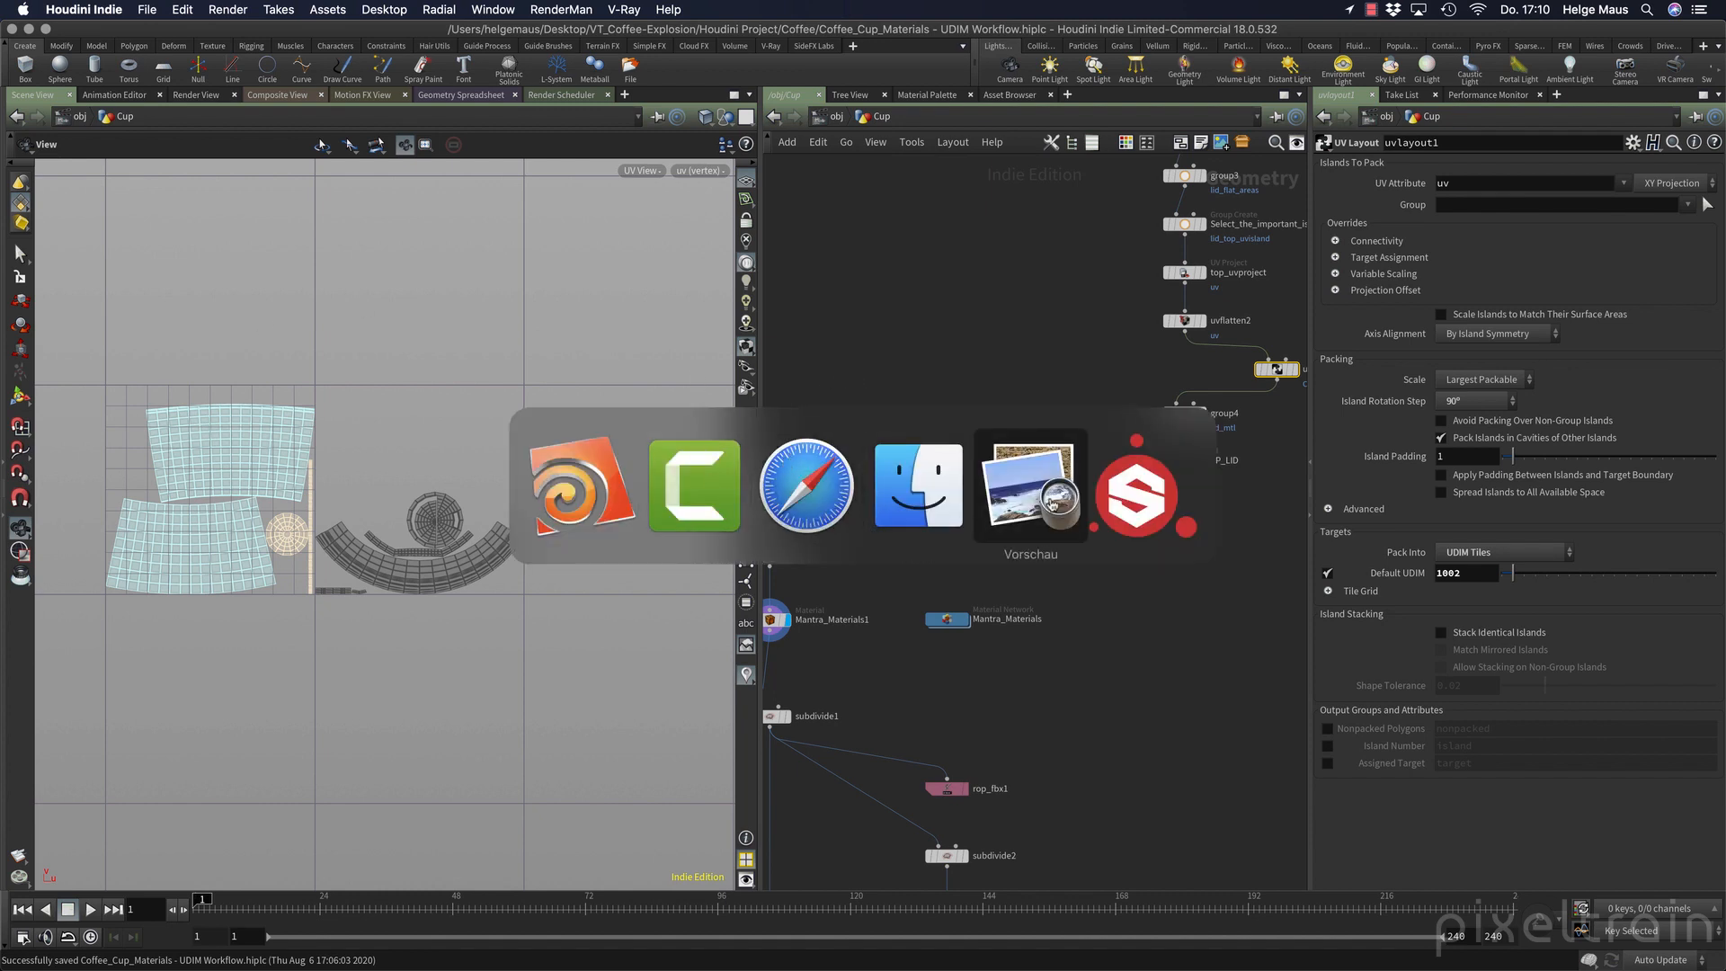
pyautogui.click(1041, 505)
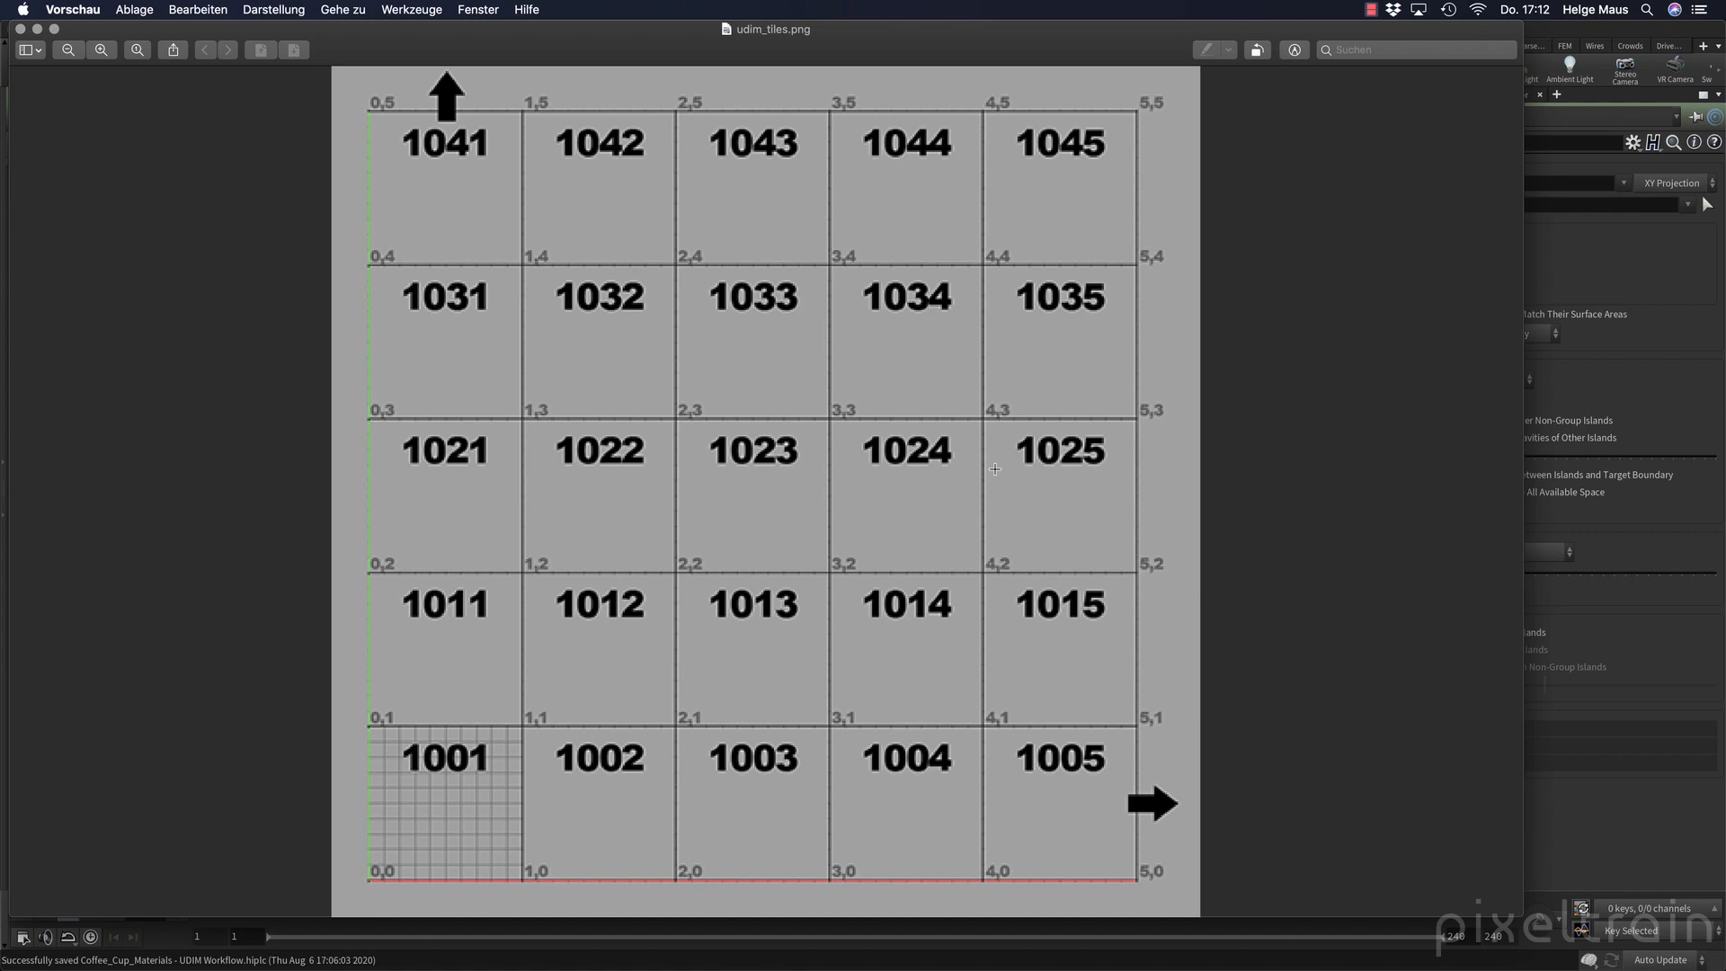
pyautogui.click(37, 29)
pyautogui.click(987, 418)
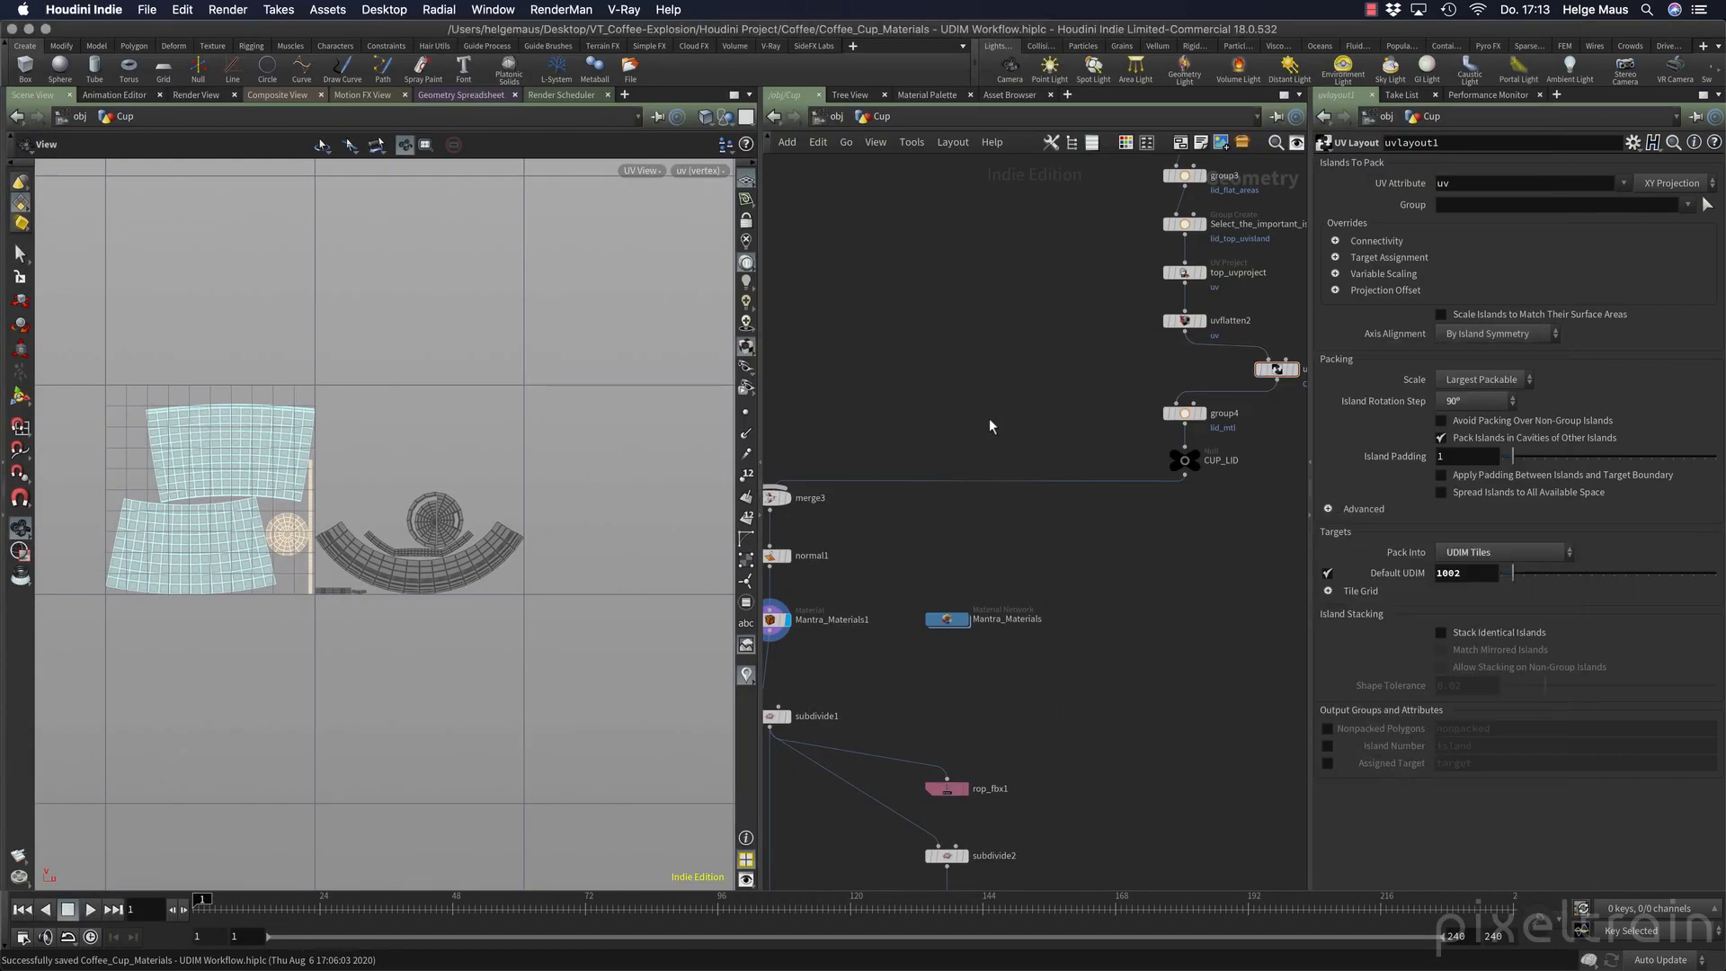
# Line up the uvlayout1 node between uvflatten2 and group4 and save the scene.
pyautogui.moveTo(1017, 416); pyautogui.dragTo(915, 456, button='middle')
pyautogui.moveTo(1168, 415); pyautogui.dragTo(1076, 416)
pyautogui.press('super+s')
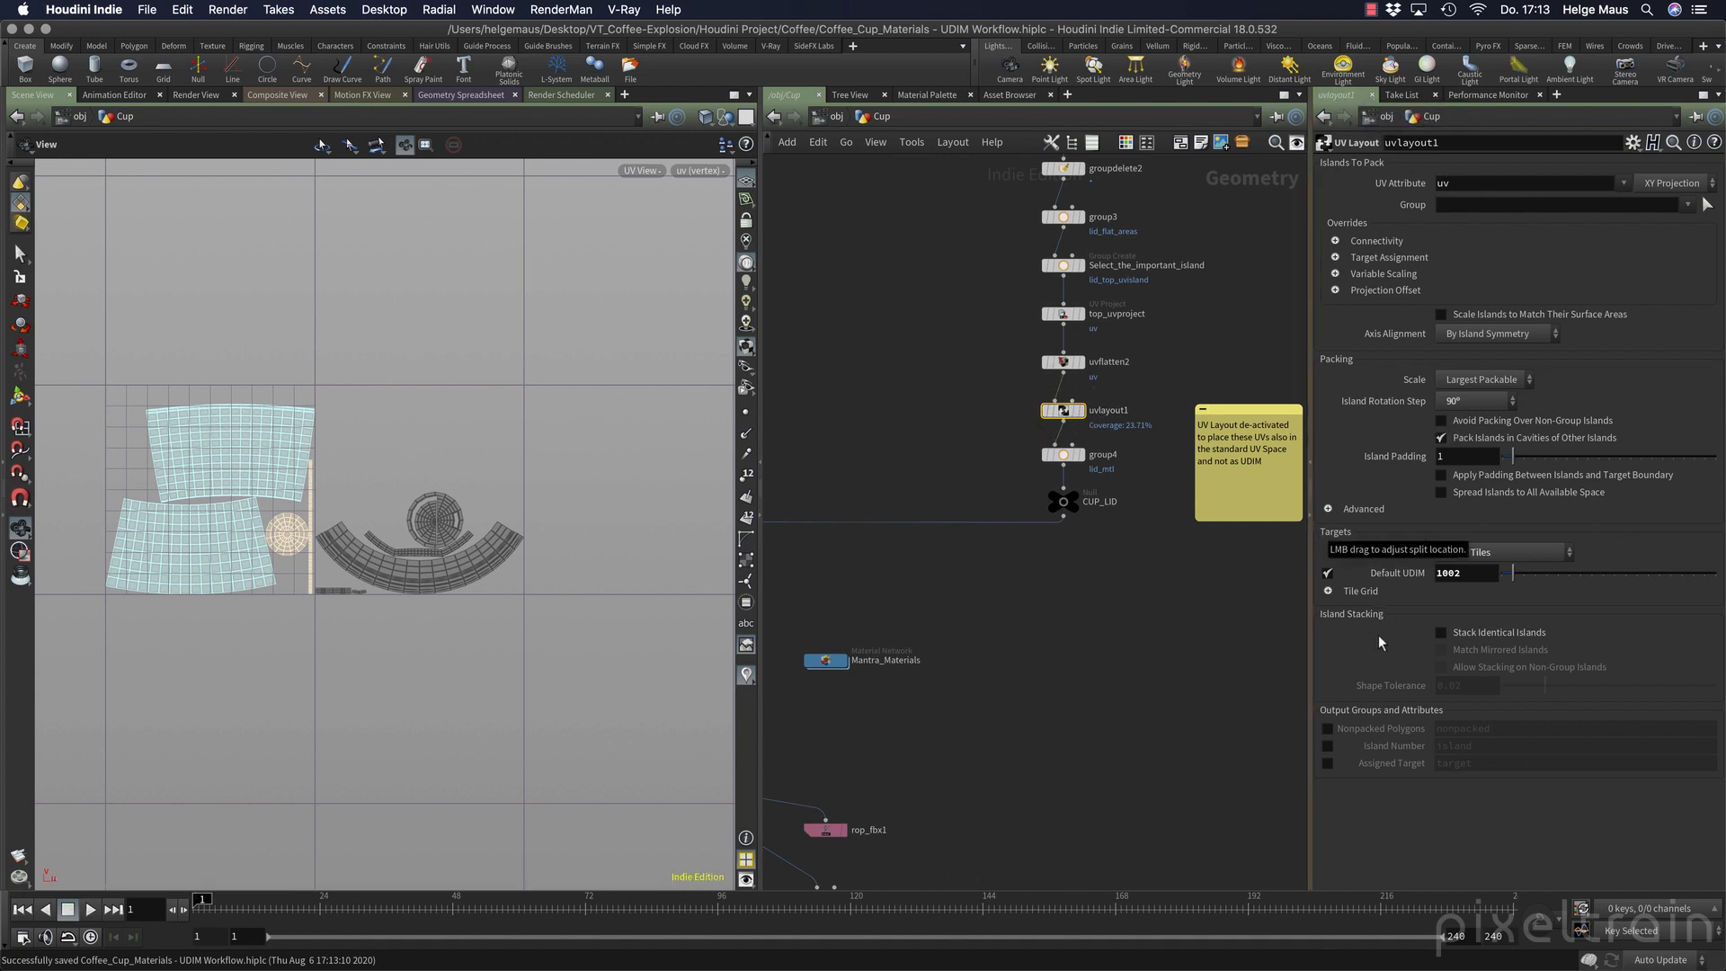
# Review the Pack Into options of the uvlayout1 node, keeping UDIM Tiles.
pyautogui.click(1516, 553)
pyautogui.click(1493, 566)
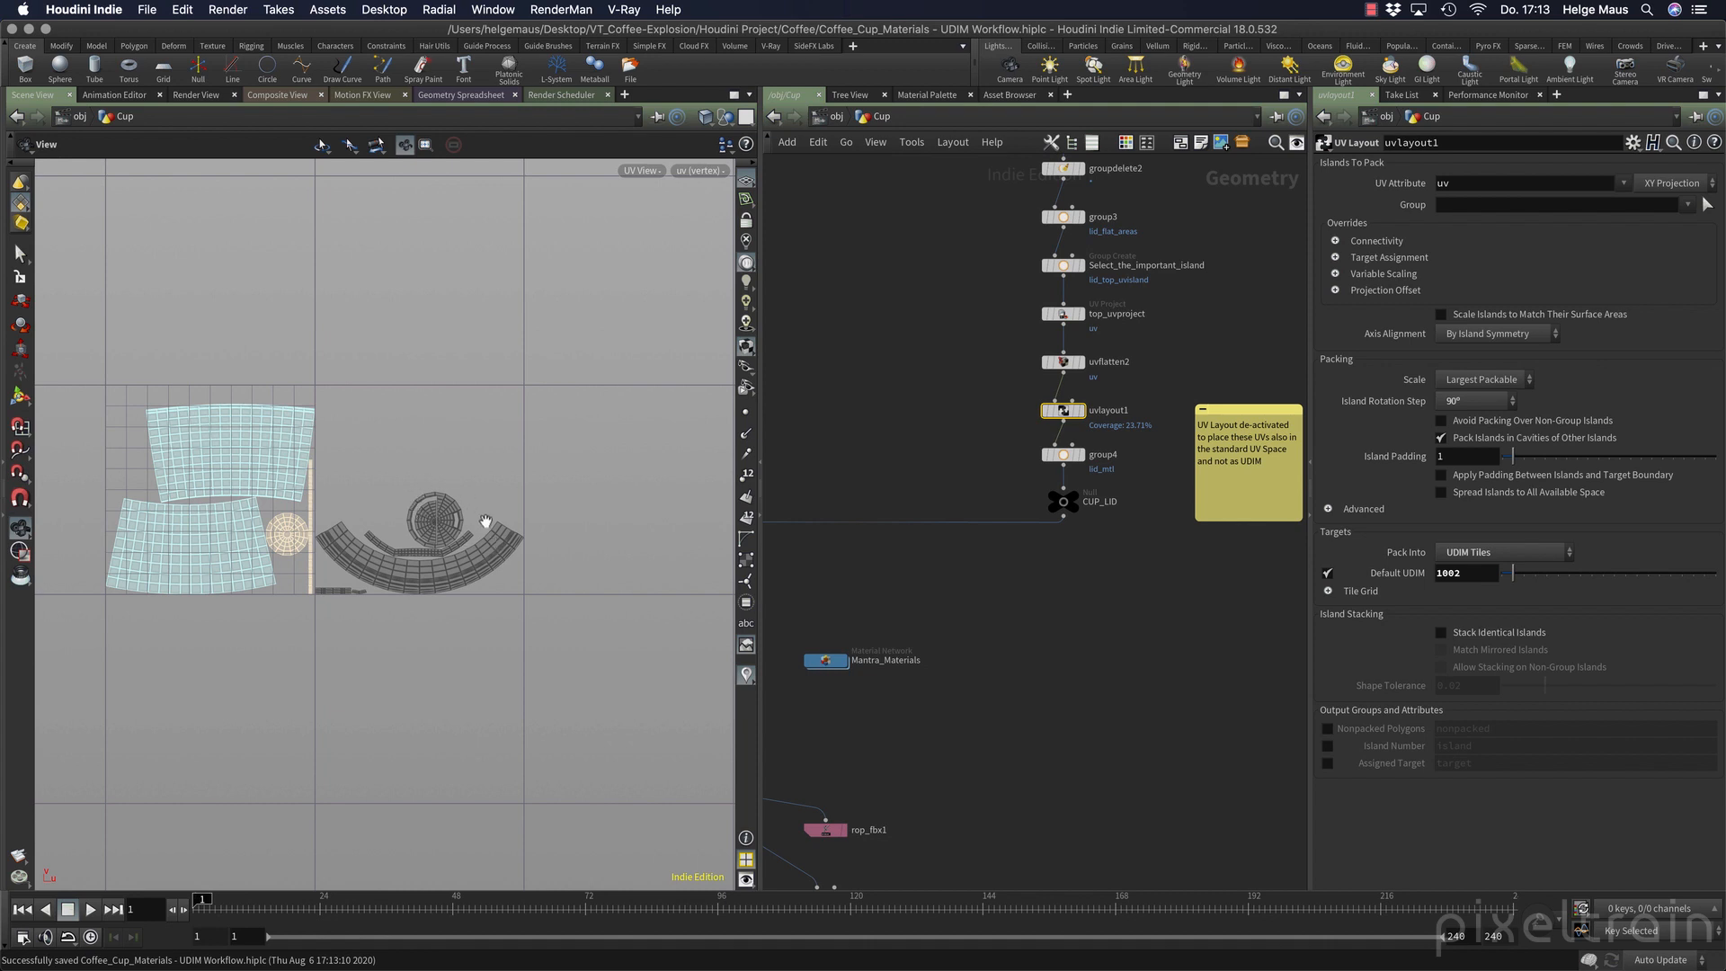
# Delete the yellow sticky note about the deactivated UV layout beside the lid branch.
pyautogui.moveTo(1142, 668); pyautogui.dragTo(1077, 716, button='middle')
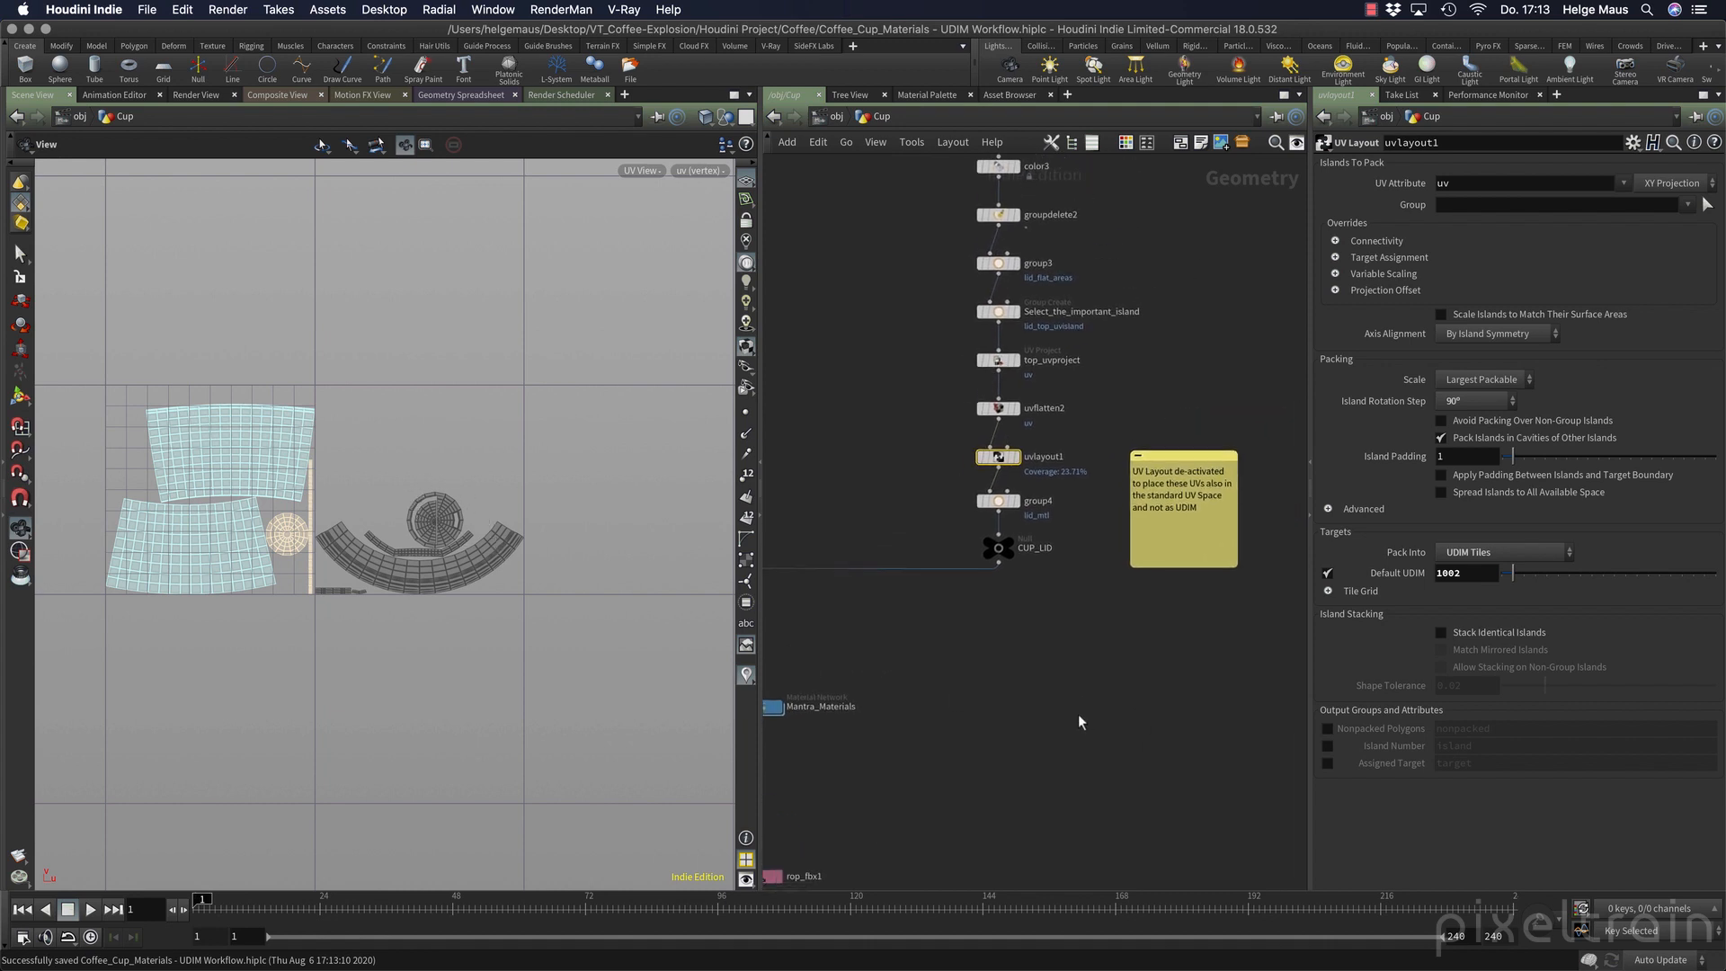
pyautogui.scroll(-2, 1077, 714)
pyautogui.click(1162, 500)
pyautogui.press('Delete')
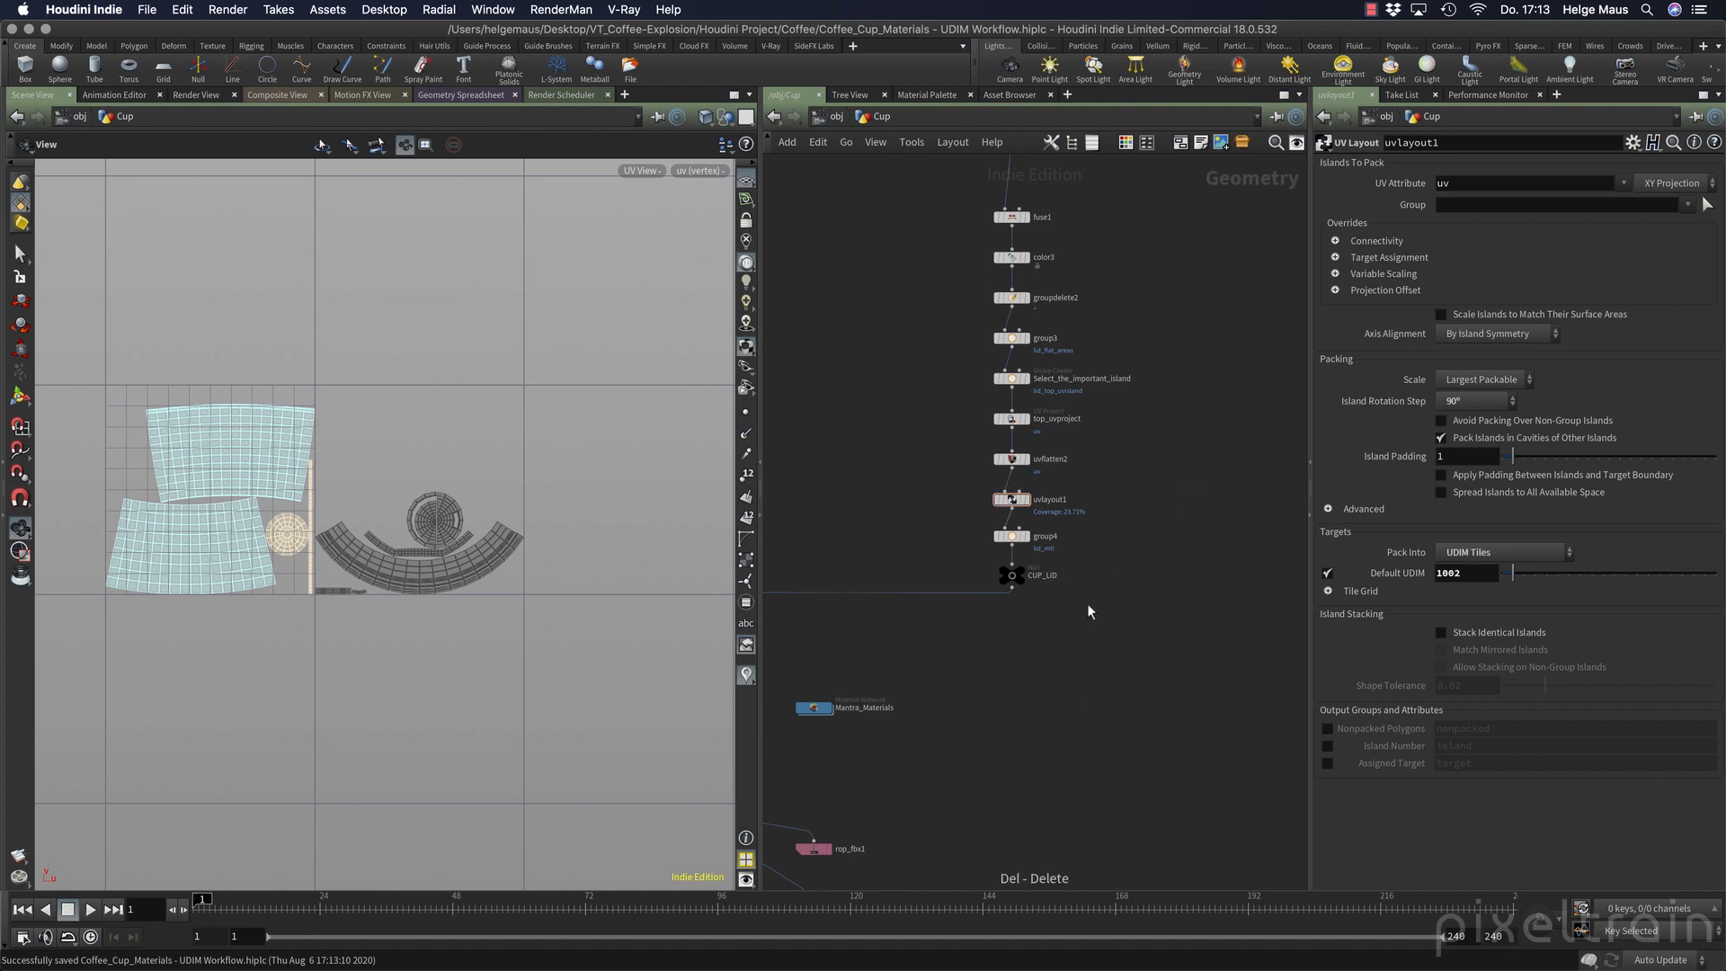
# Move the group4 and CUP_LID nodes down together to make room below uvlayout1.
pyautogui.moveTo(1088, 605); pyautogui.dragTo(1138, 597, button='middle')
pyautogui.moveTo(955, 508); pyautogui.dragTo(1145, 611)
pyautogui.moveTo(1057, 568); pyautogui.dragTo(1064, 619)
pyautogui.click(1140, 559)
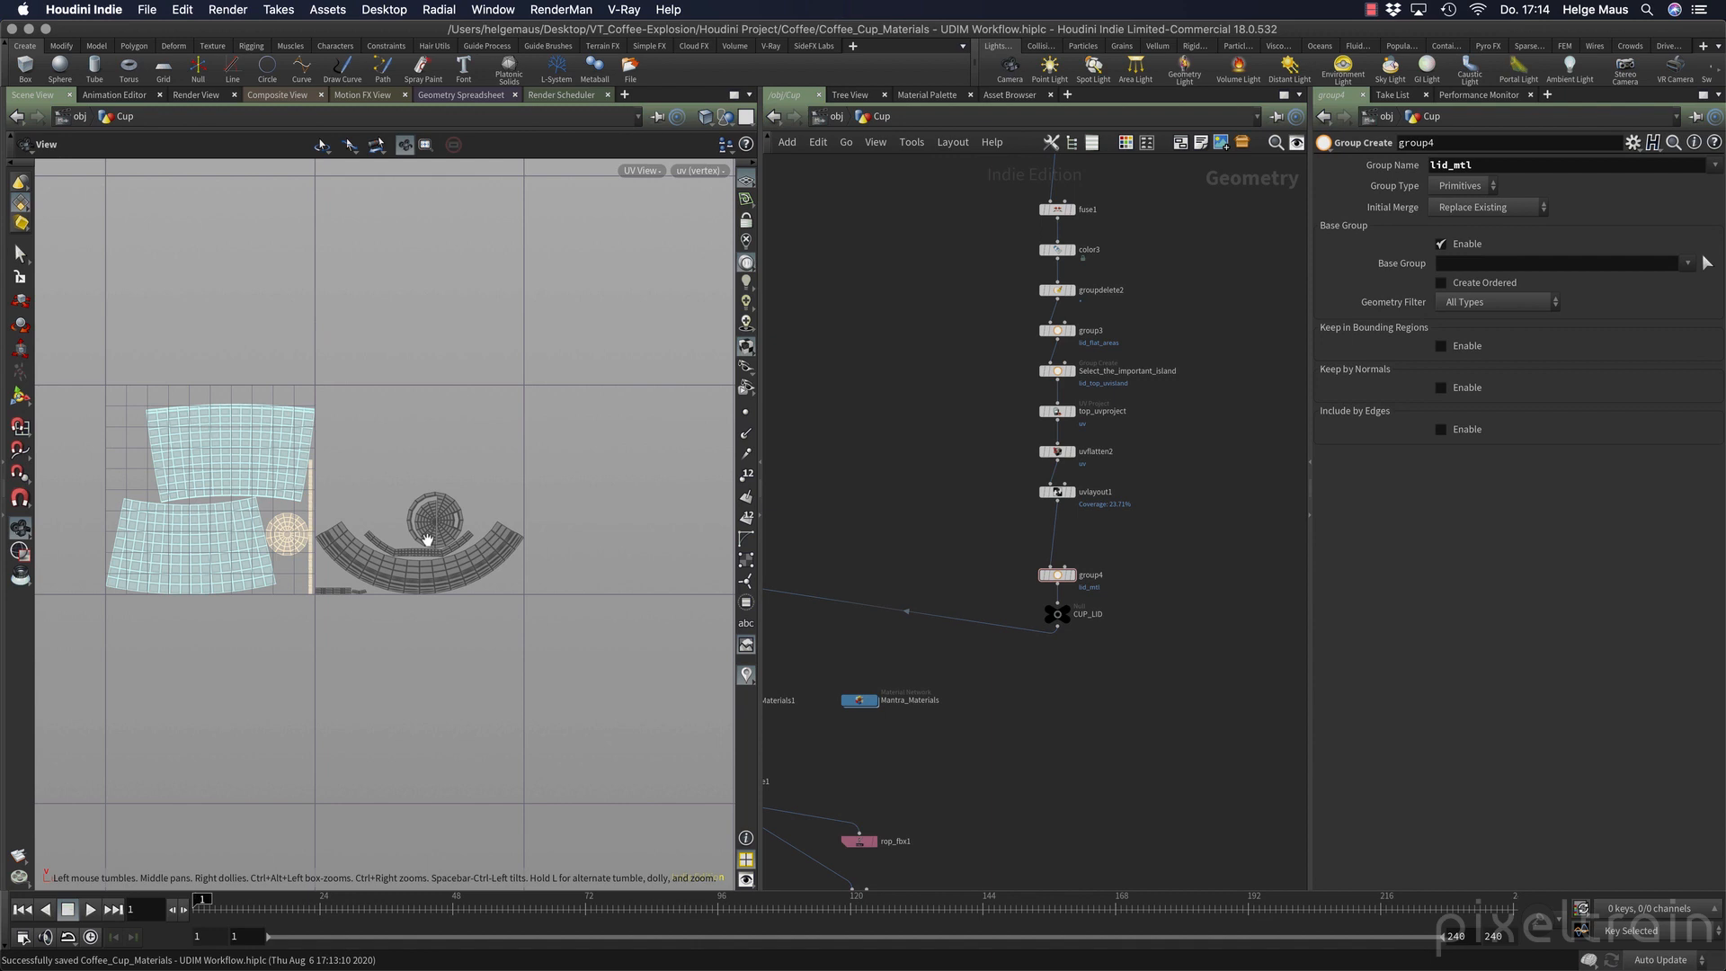
# Insert another UV Layout node into the lid branch between uvlayout1 and group4.
pyautogui.moveTo(428, 539); pyautogui.dragTo(655, 539, button='right')
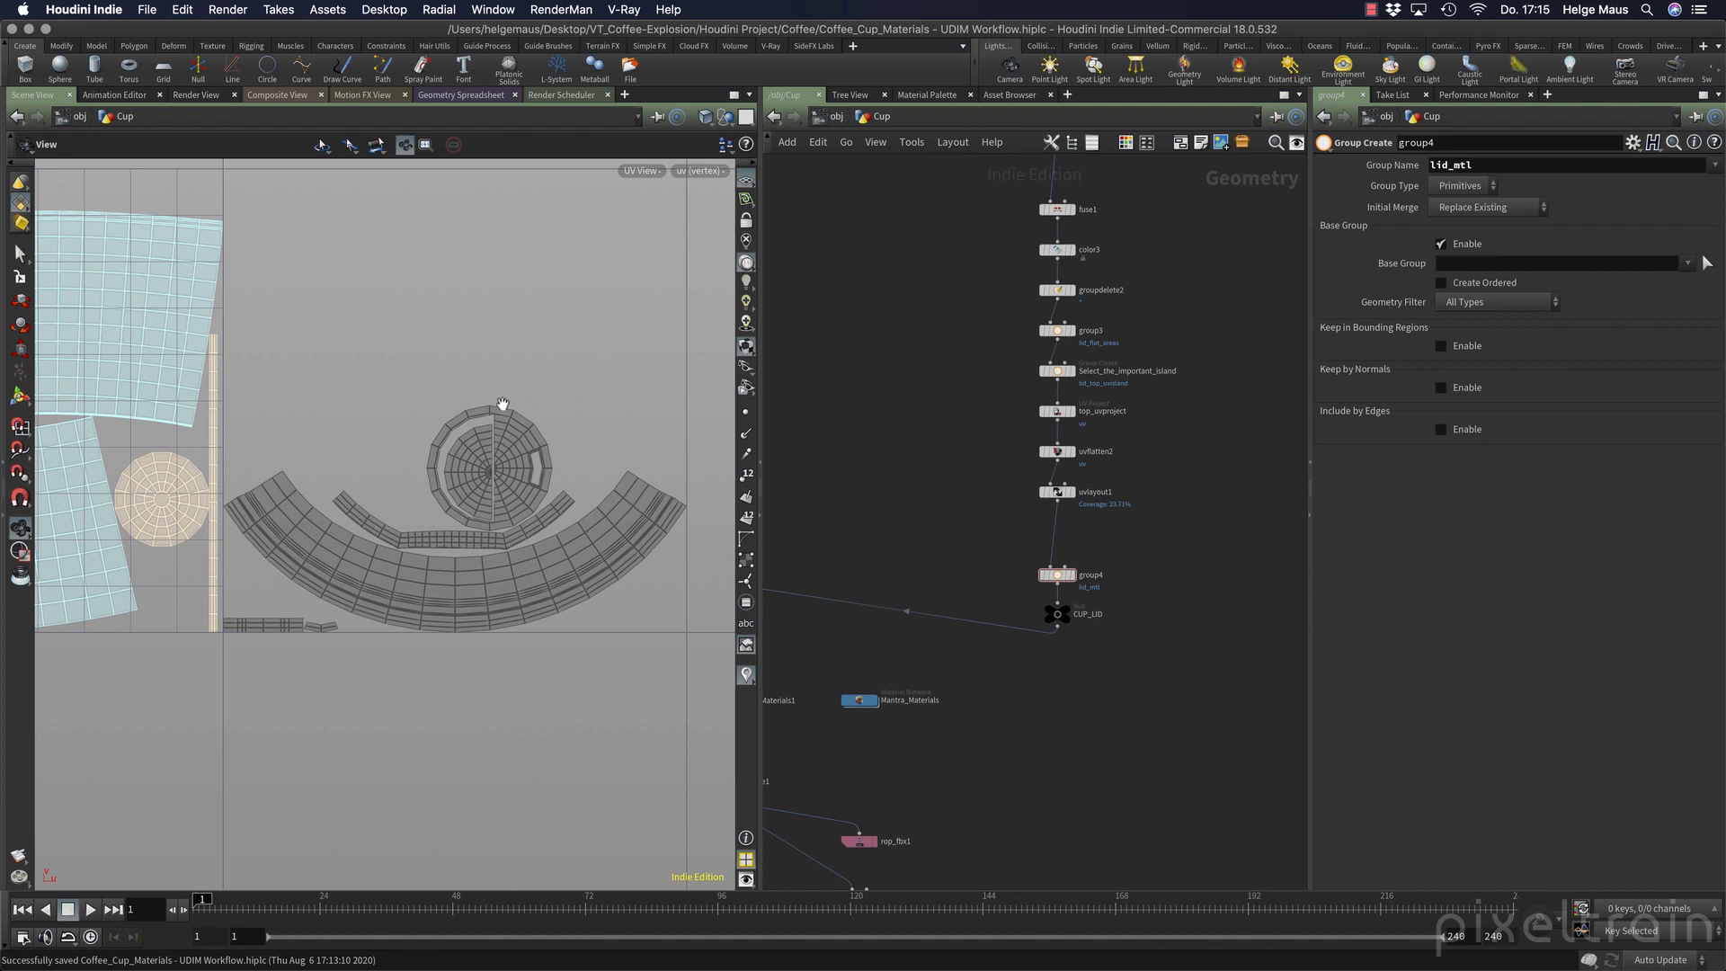
pyautogui.scroll(-4, 237, 419)
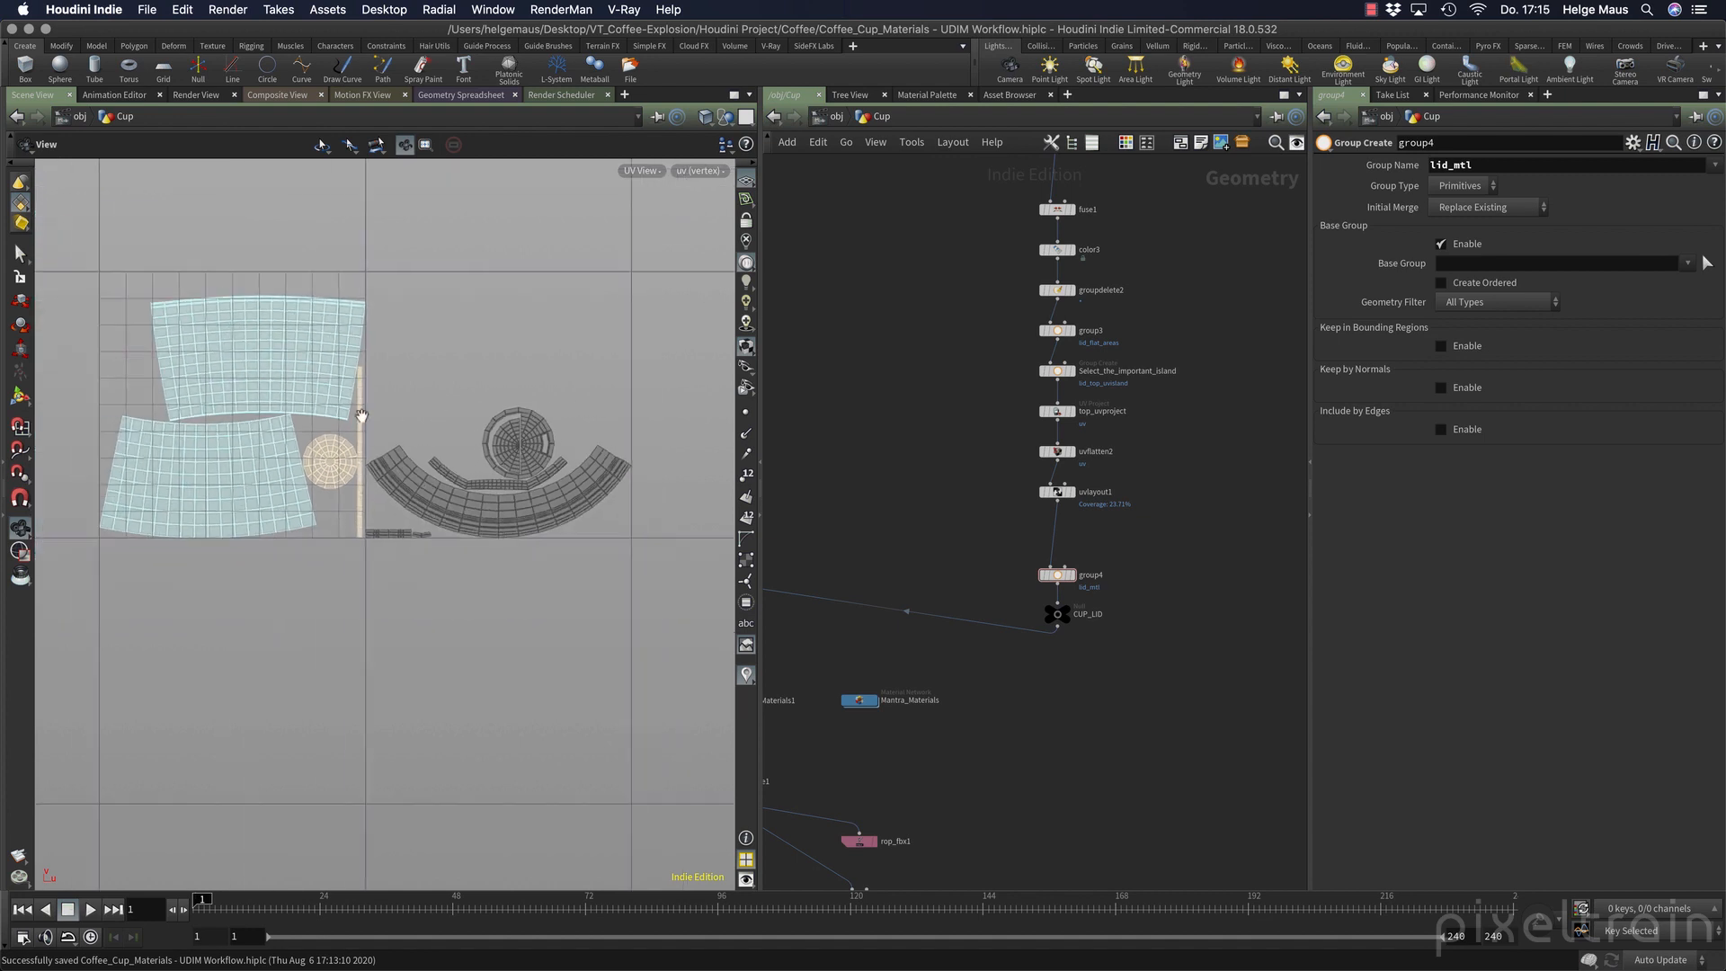
pyautogui.moveTo(237, 420); pyautogui.dragTo(225, 419, button='middle')
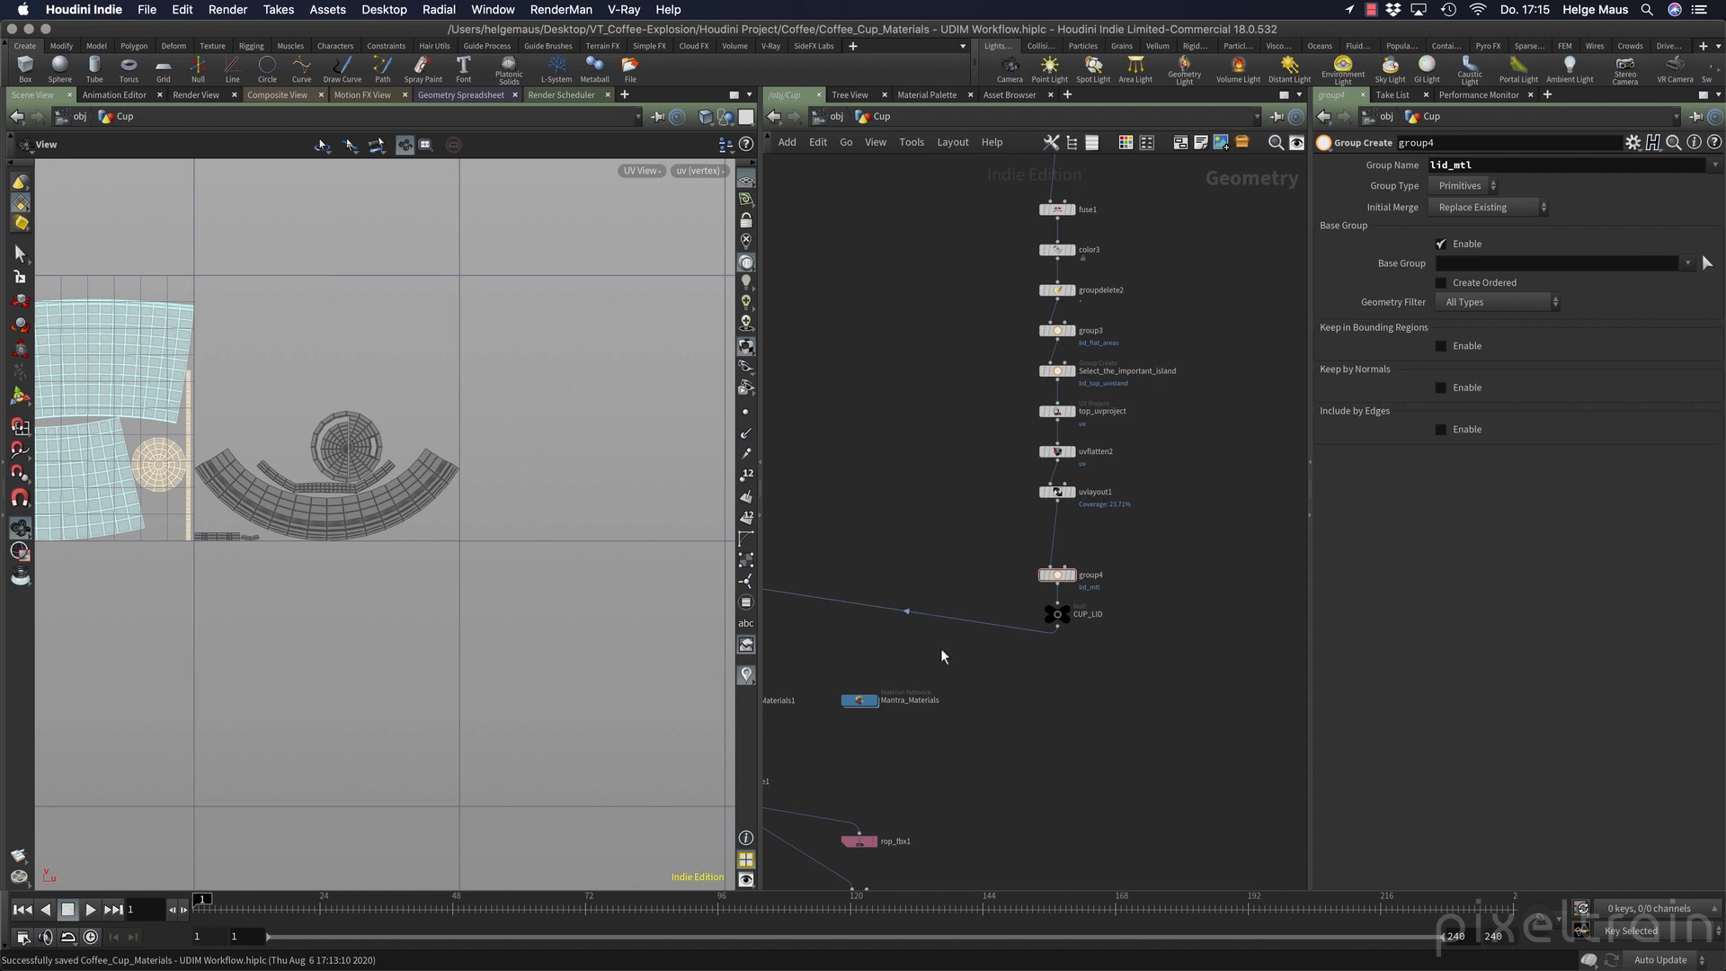
pyautogui.press('Tab')
pyautogui.write('uvlayout')
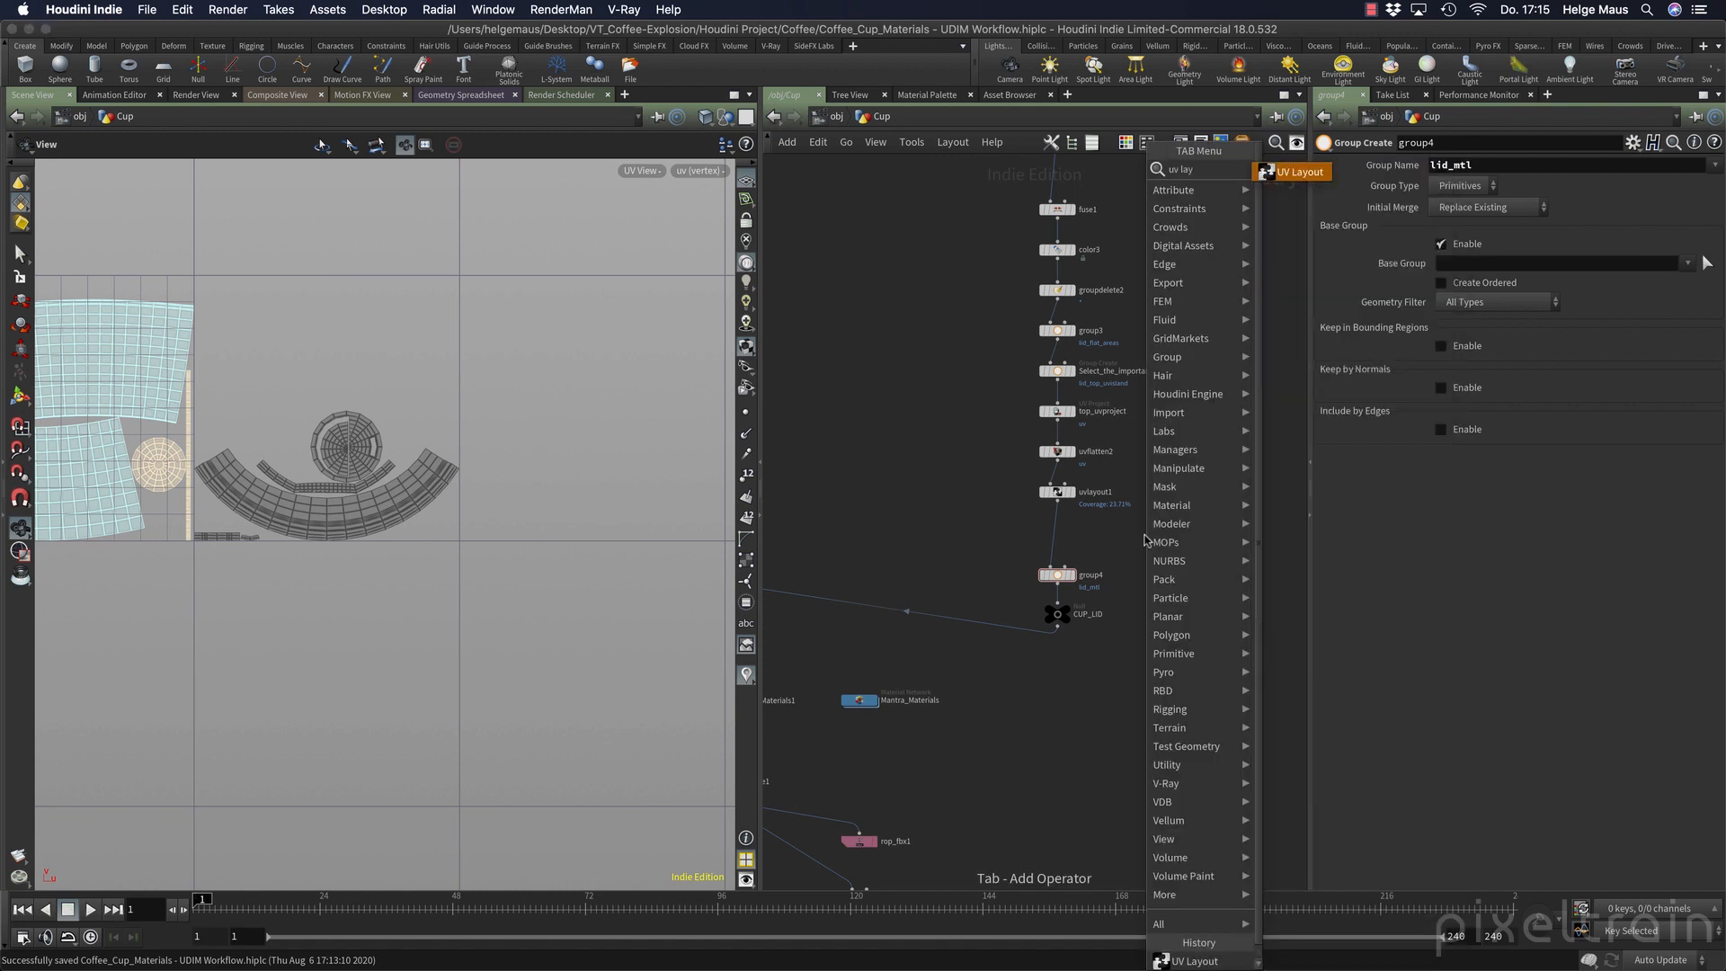
pyautogui.press('Return')
pyautogui.moveTo(1147, 539); pyautogui.dragTo(1076, 534)
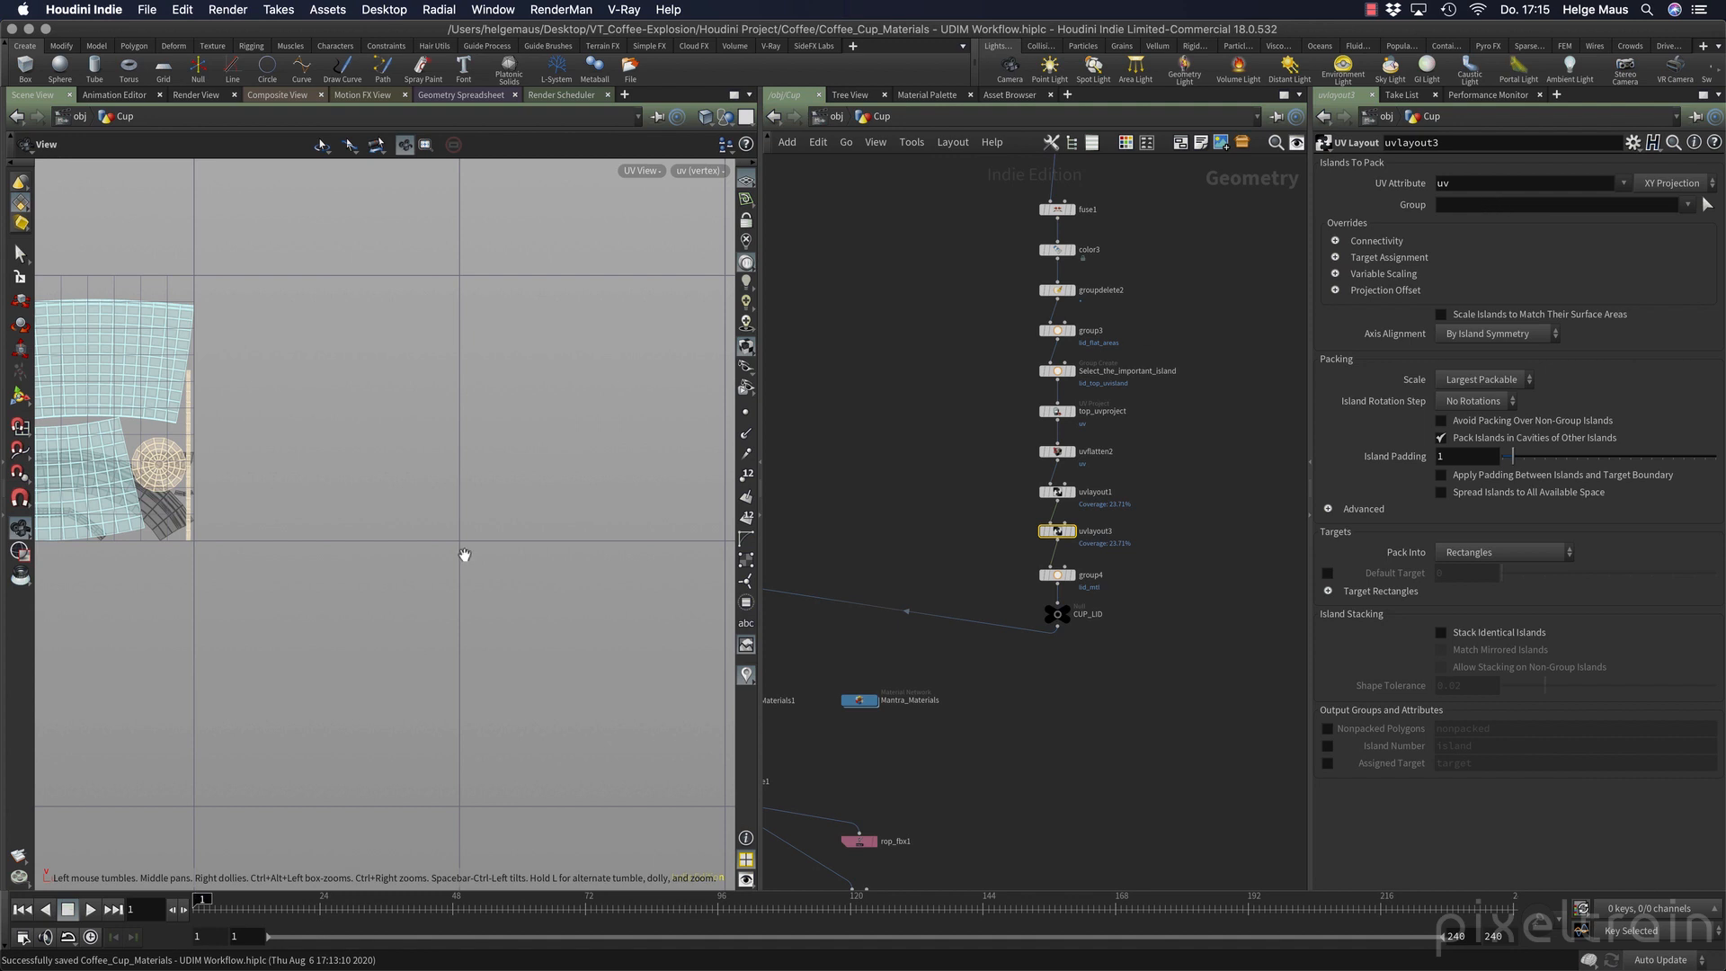
# Set uvlayout3 to pack into UDIM Tiles and enable its default UDIM with tile 1003.
pyautogui.moveTo(463, 555); pyautogui.dragTo(377, 558, button='right')
pyautogui.moveTo(377, 558); pyautogui.dragTo(460, 565, button='middle')
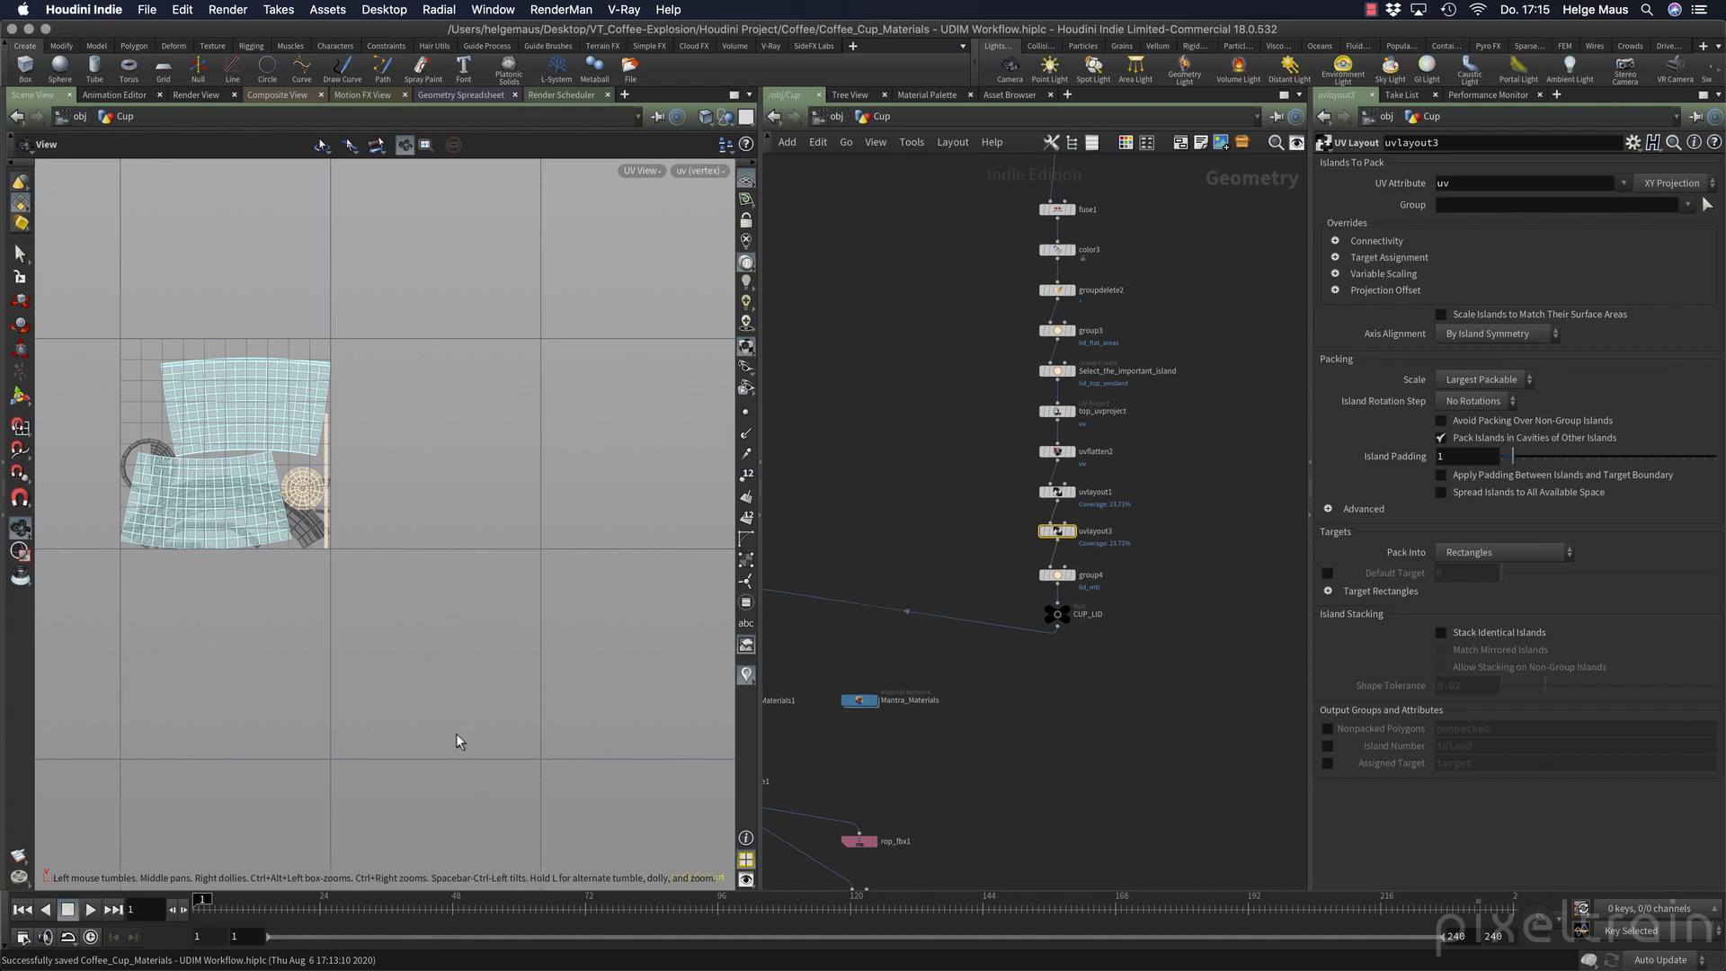
pyautogui.click(1492, 552)
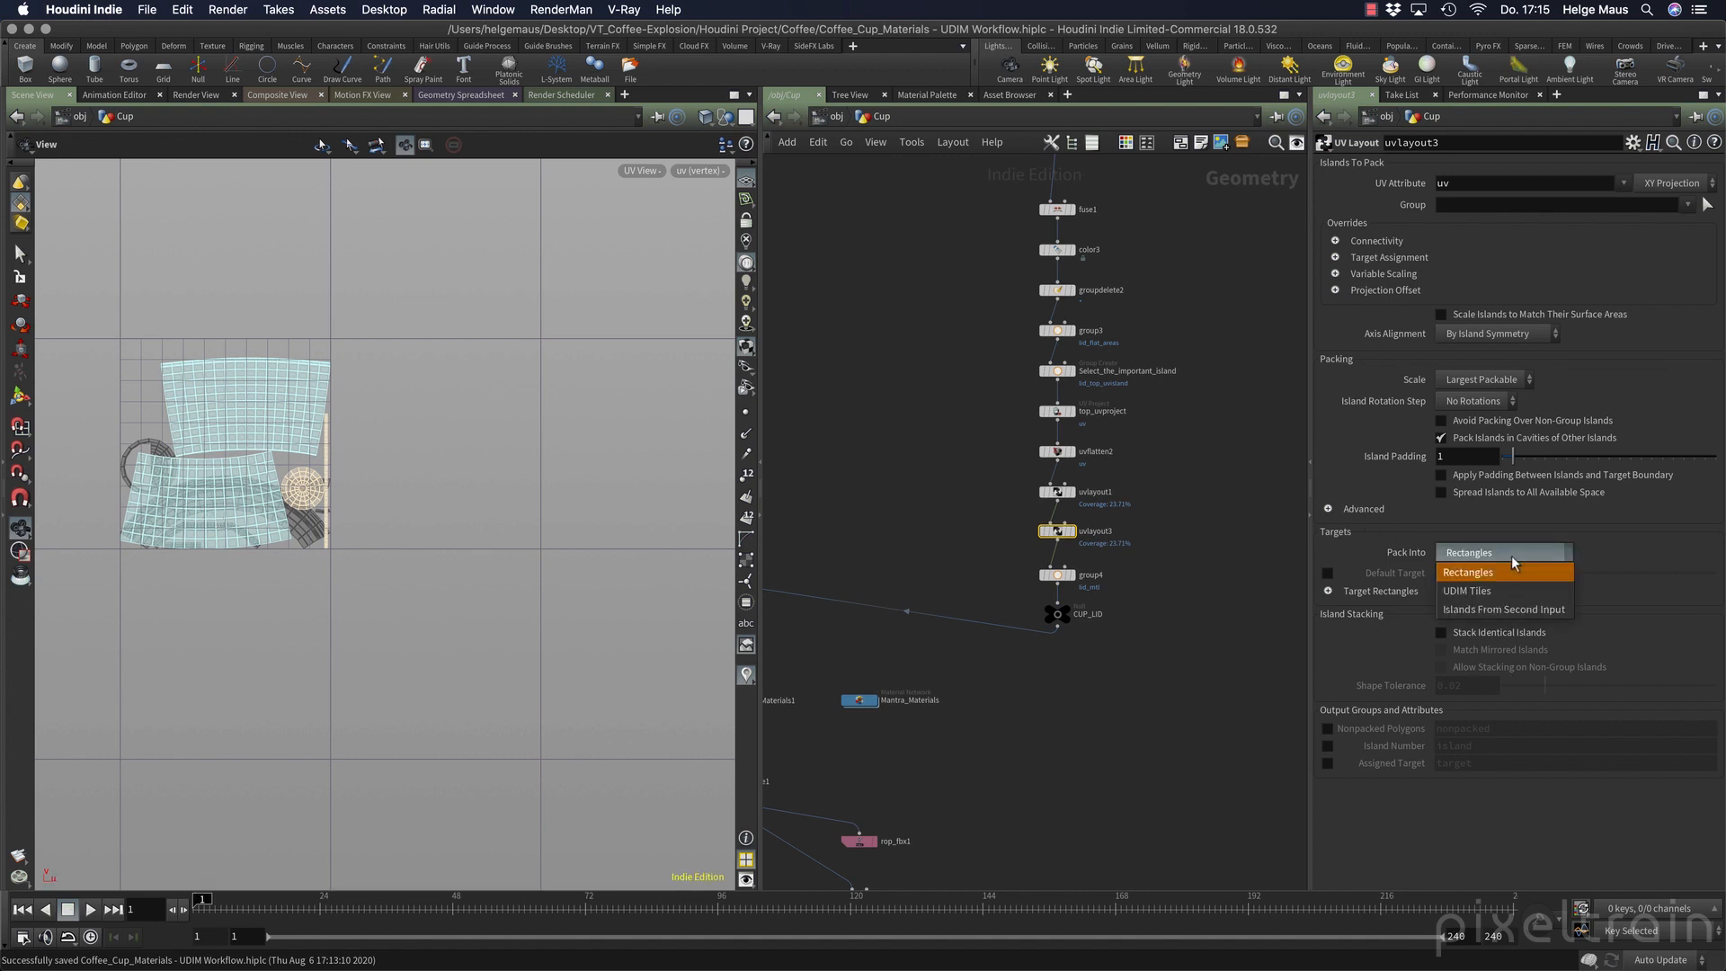
pyautogui.click(1498, 572)
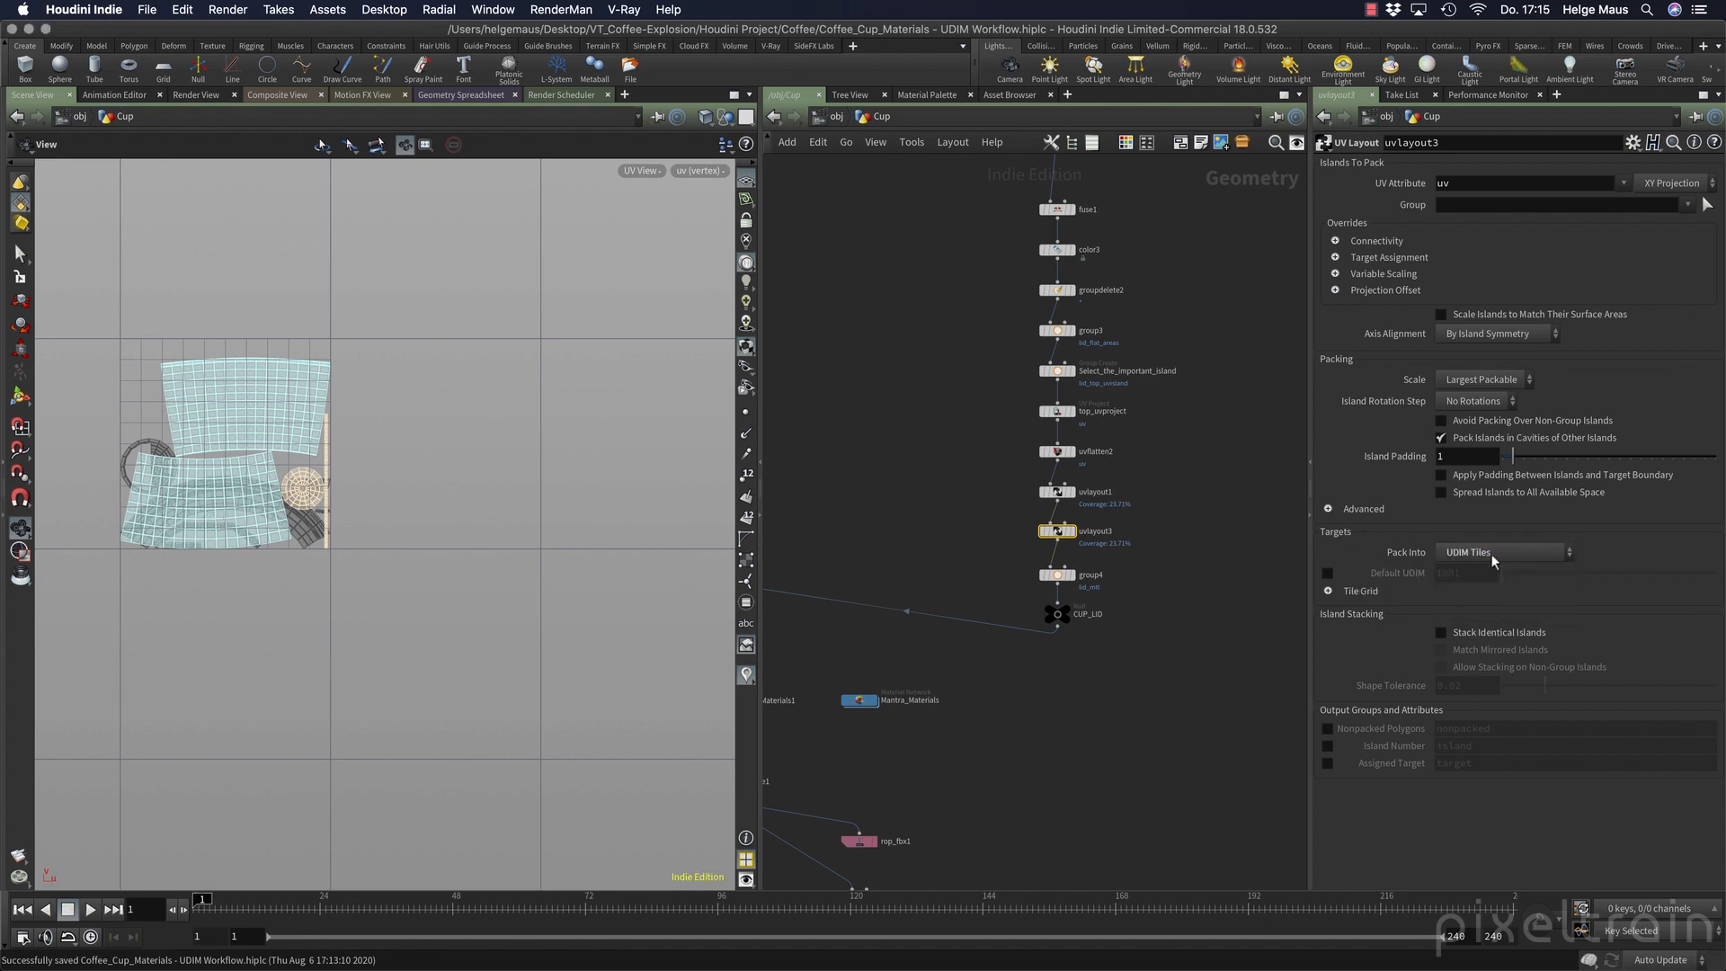
pyautogui.click(1327, 573)
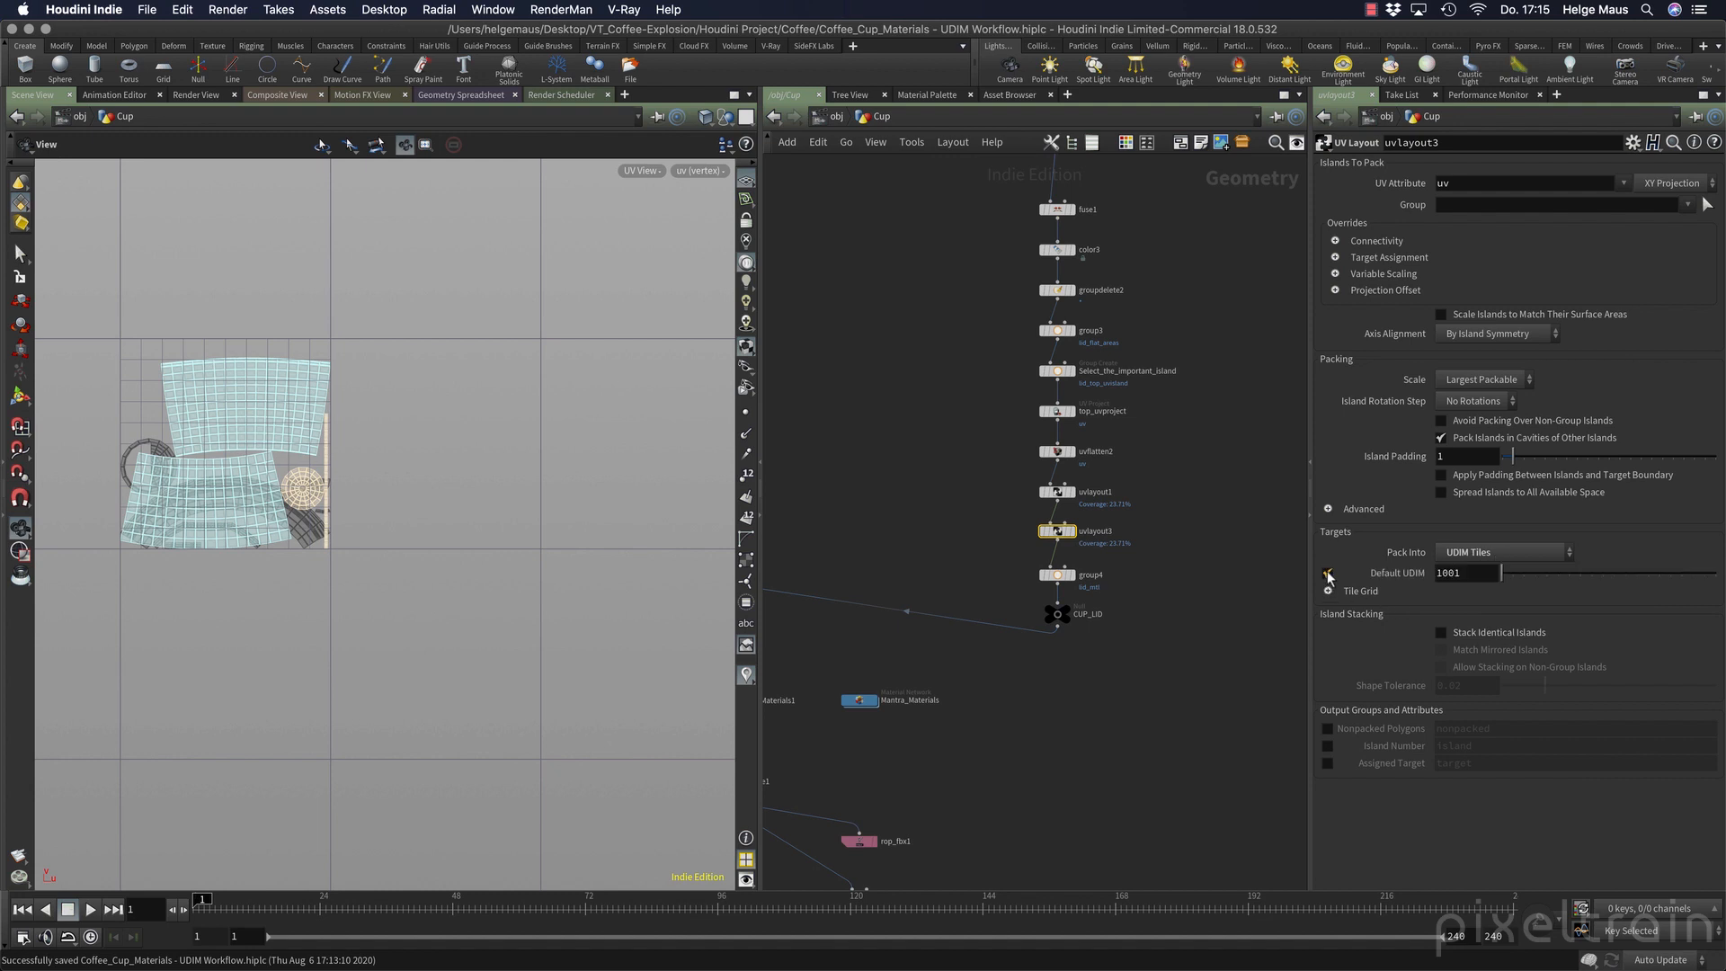
pyautogui.click(1492, 573)
pyautogui.press('BackSpace')
pyautogui.write('3')
pyautogui.press('Return')
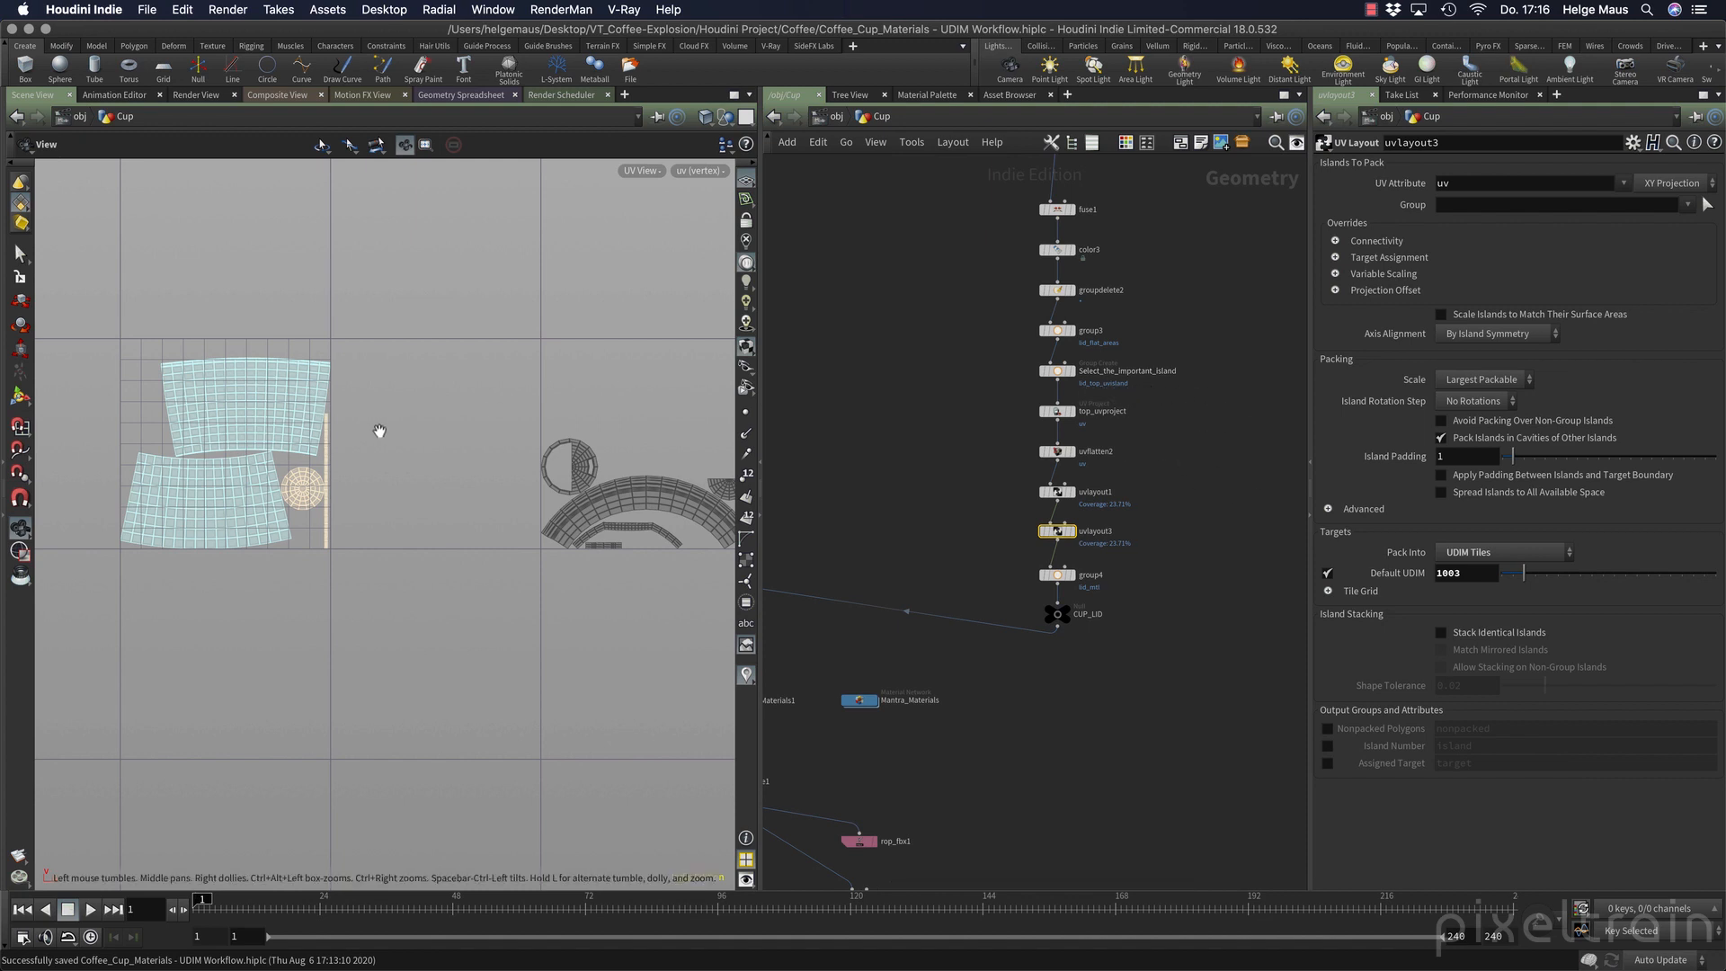
# Frame the cup in the perspective view and display only the lid output of uvlayout3.
pyautogui.hotkey('space', '1')
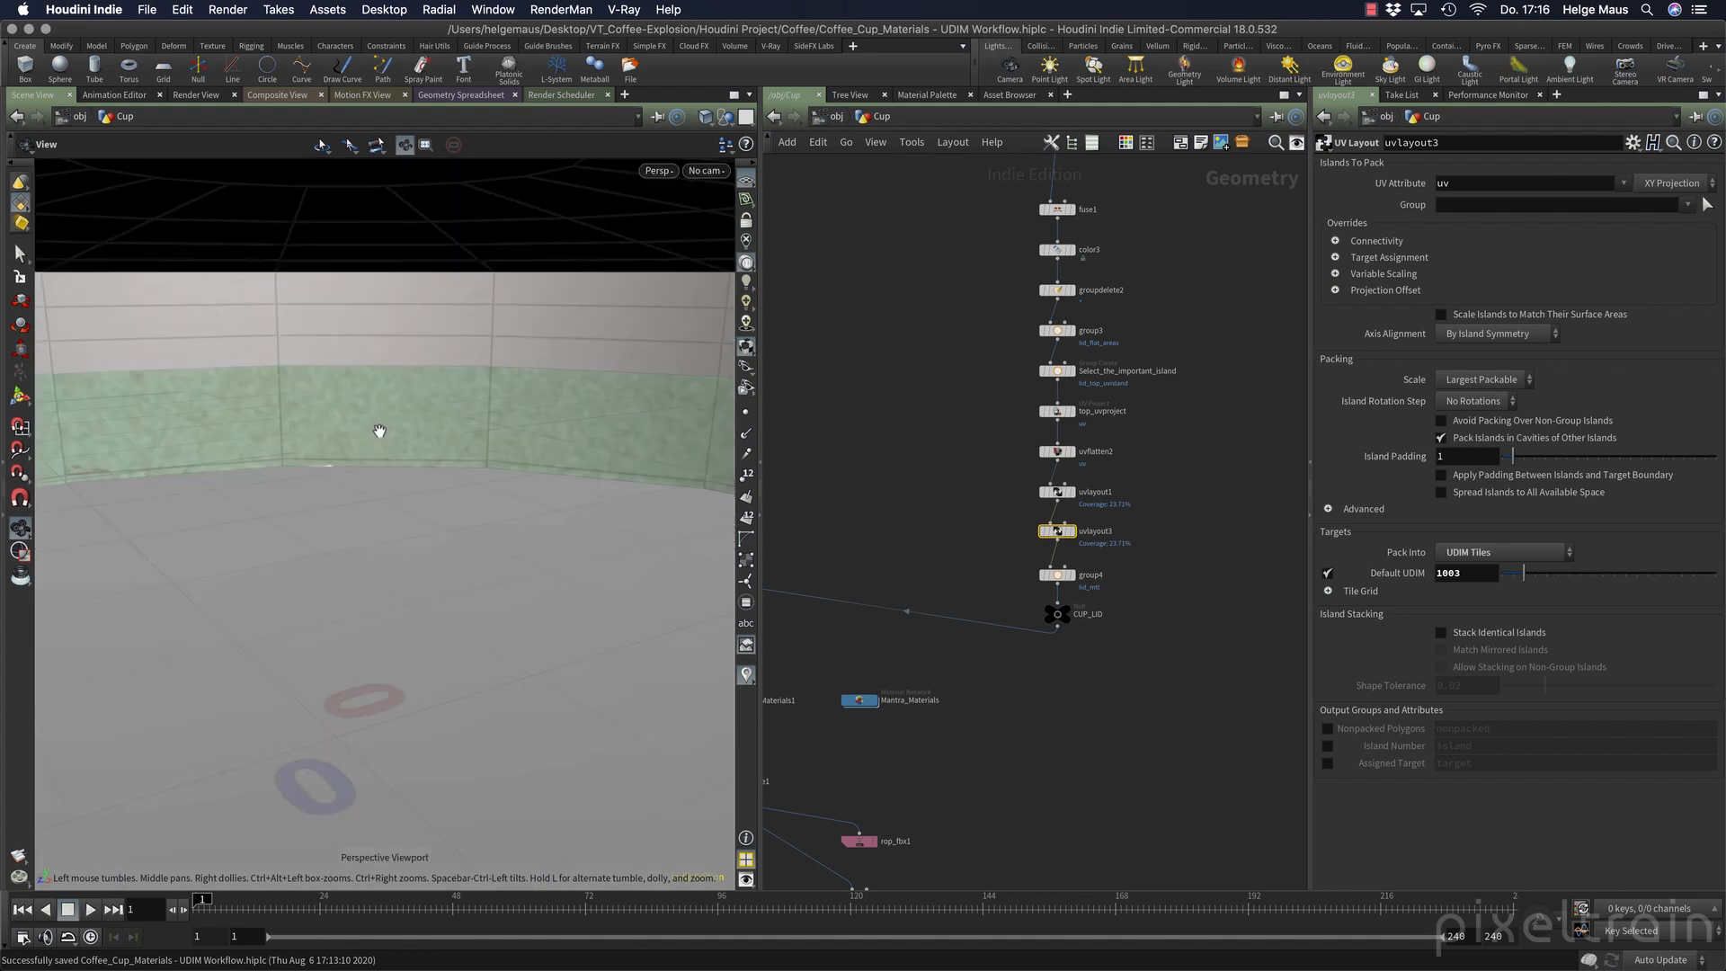
pyautogui.hotkey('space', 'f')
pyautogui.moveTo(428, 382); pyautogui.dragTo(391, 481)
pyautogui.moveTo(390, 481); pyautogui.dragTo(398, 427, button='right')
pyautogui.moveTo(394, 471); pyautogui.dragTo(415, 415)
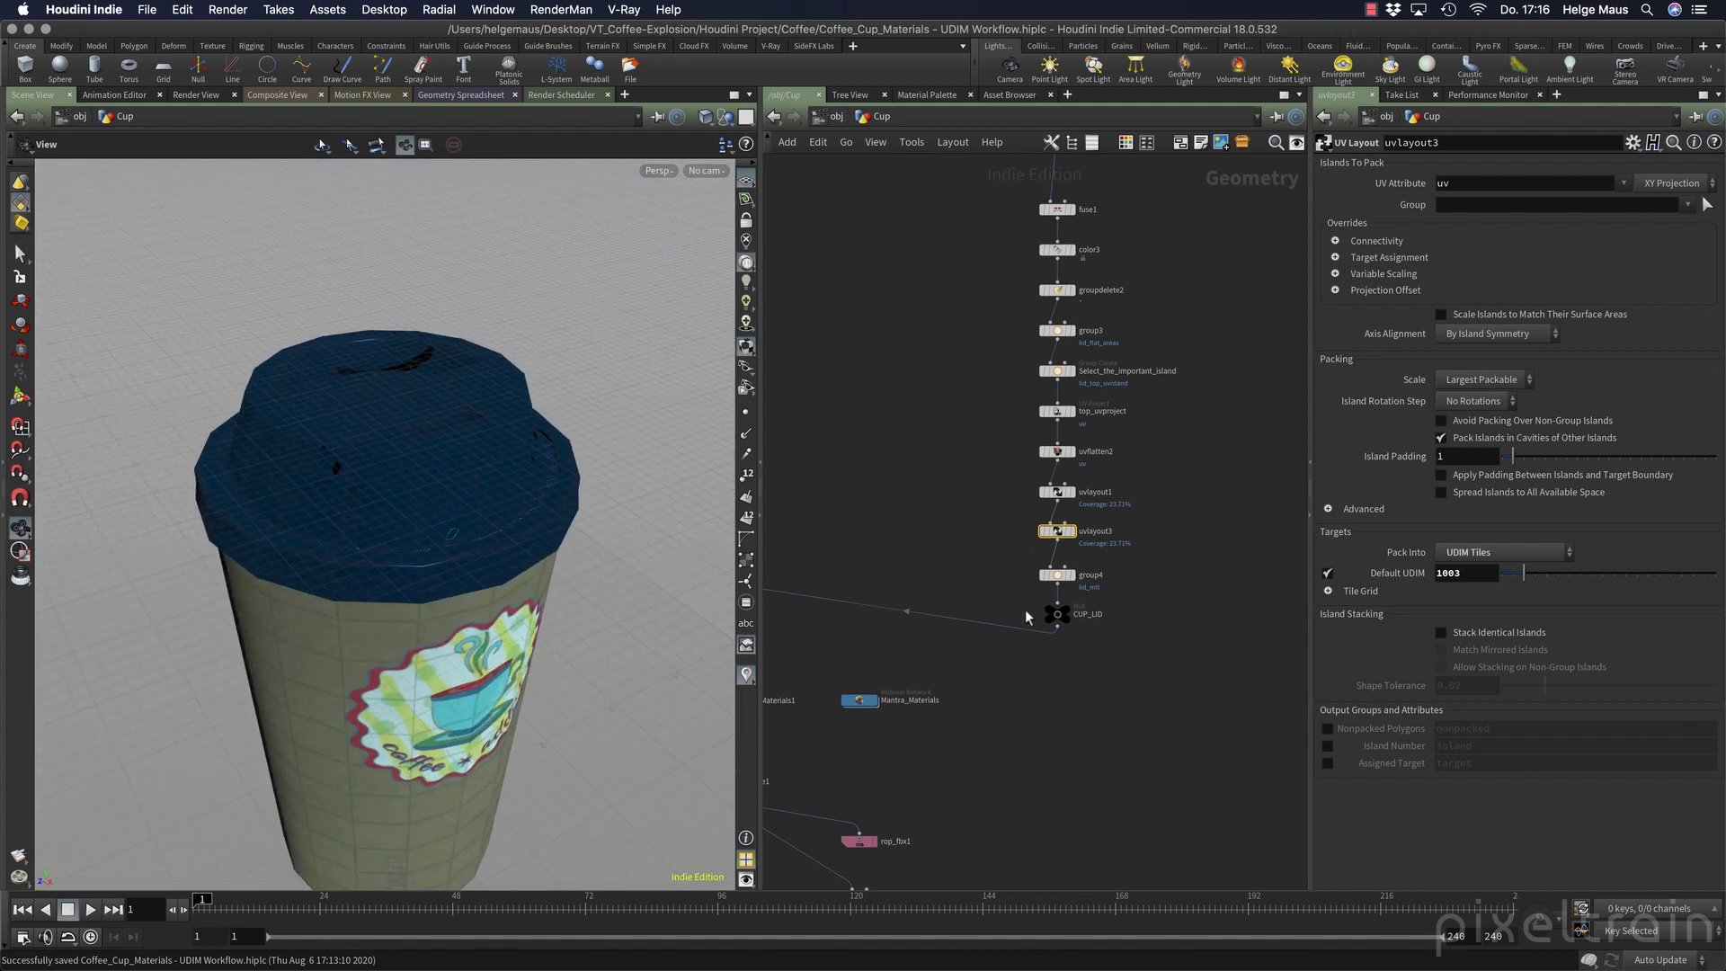
pyautogui.click(1071, 531)
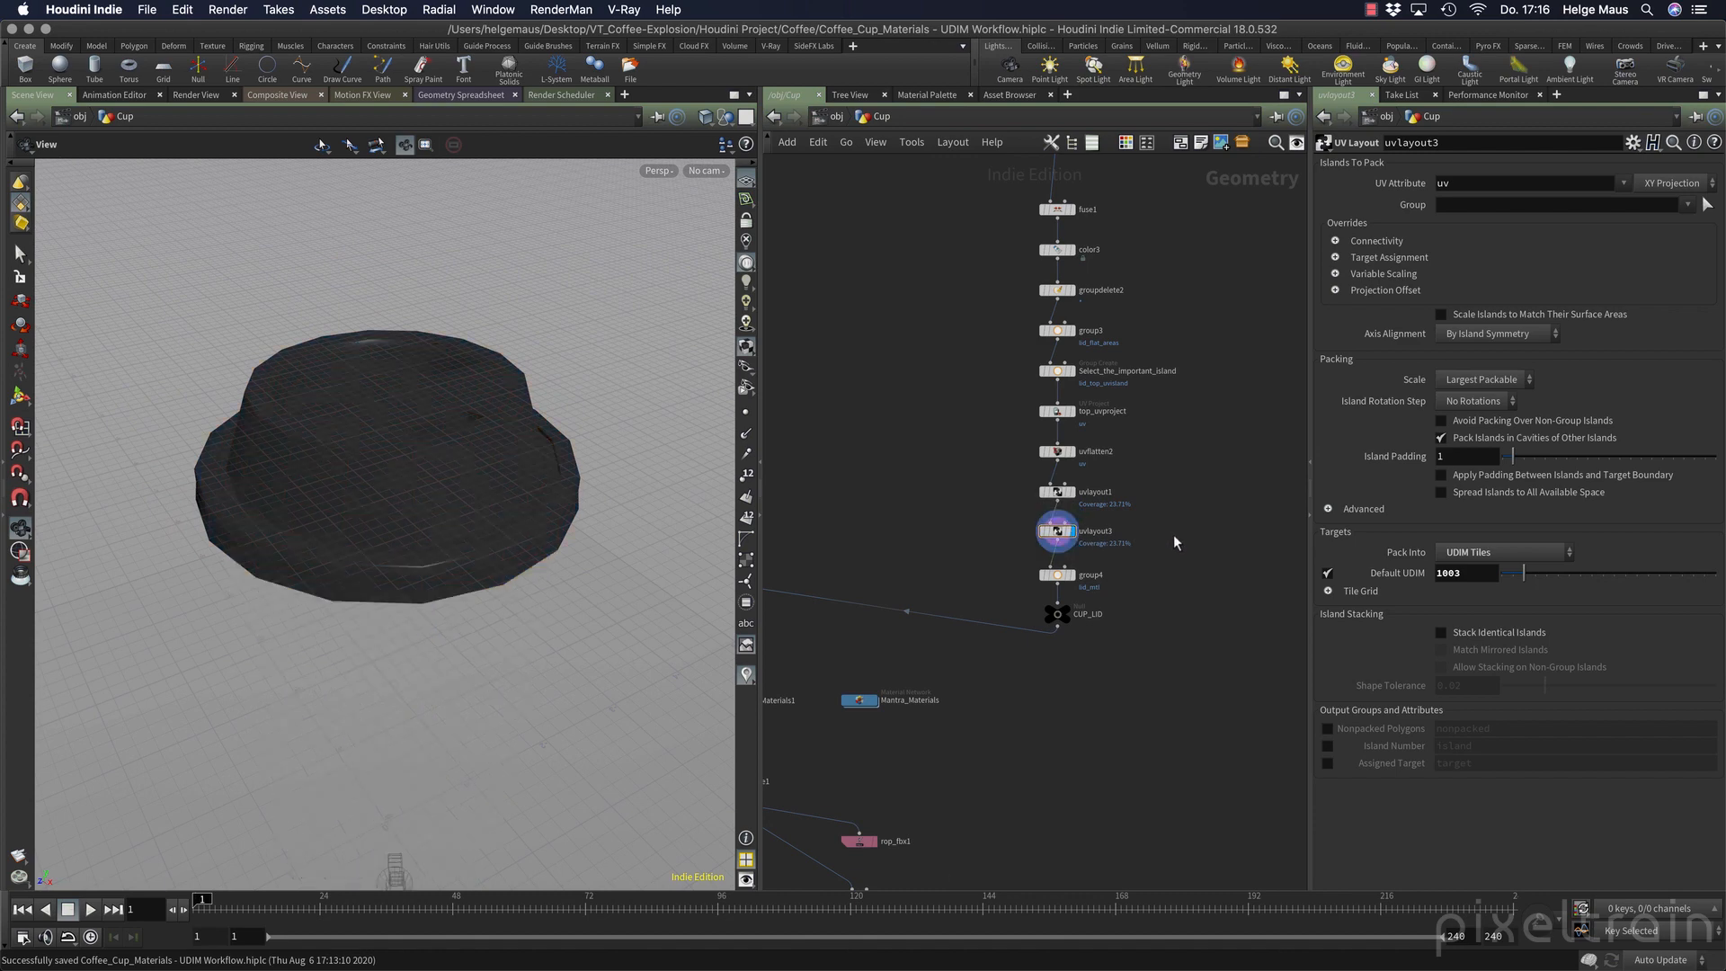
# Hide the reference grid and turn on group selection to list the lid's primitive groups.
pyautogui.click(747, 181)
pyautogui.moveTo(473, 513)
pyautogui.mouseDown()
pyautogui.moveTo(481, 489)
pyautogui.moveTo(470, 499)
pyautogui.mouseUp()
pyautogui.click(20, 255)
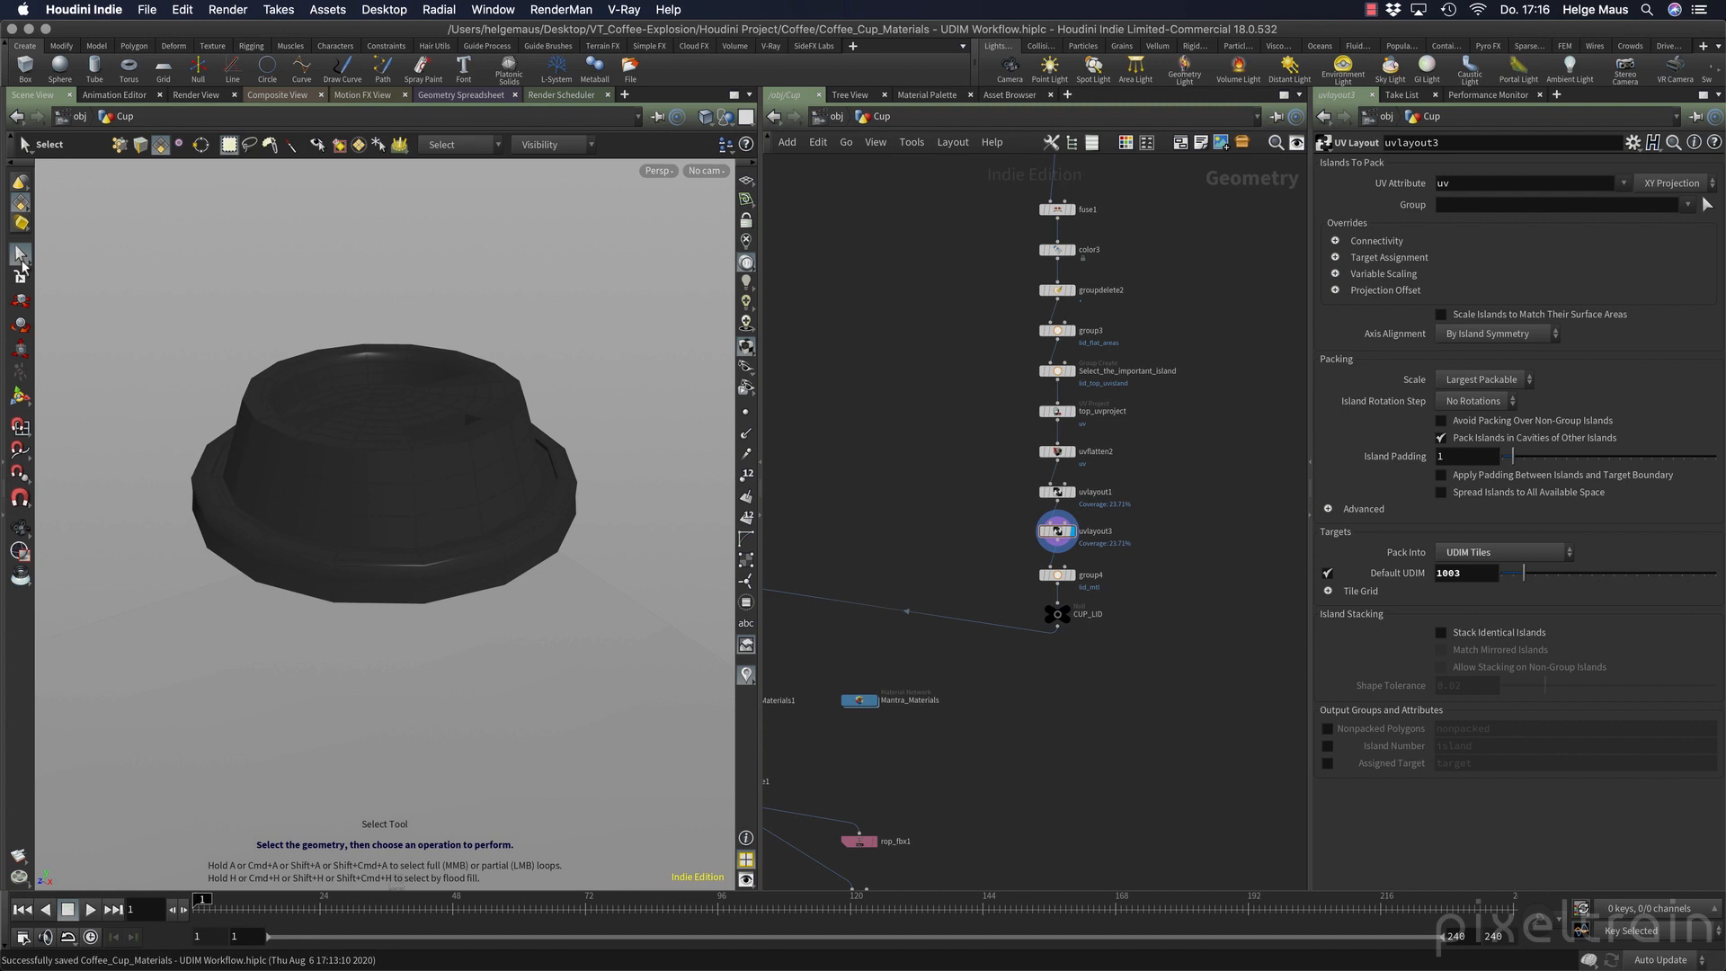
pyautogui.press('9')
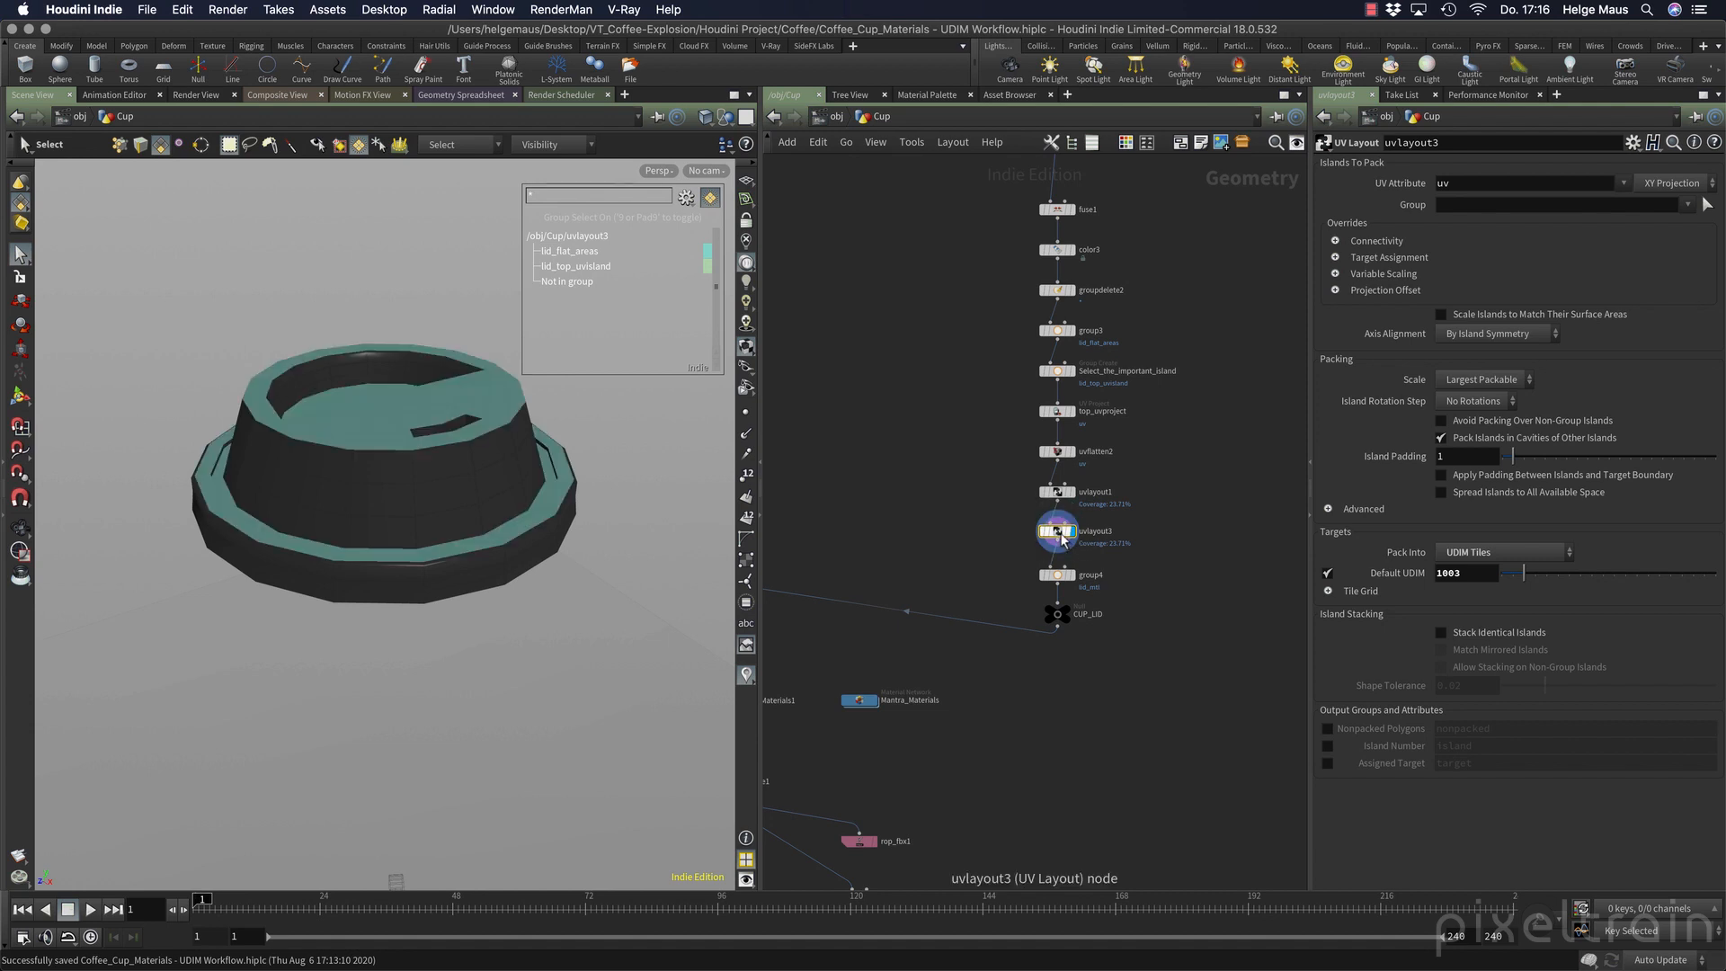
# Limit uvlayout3 to the lid_top_uvisland group in the UV view and turn group selection off.
pyautogui.press('Escape')
pyautogui.hotkey('space', '5')
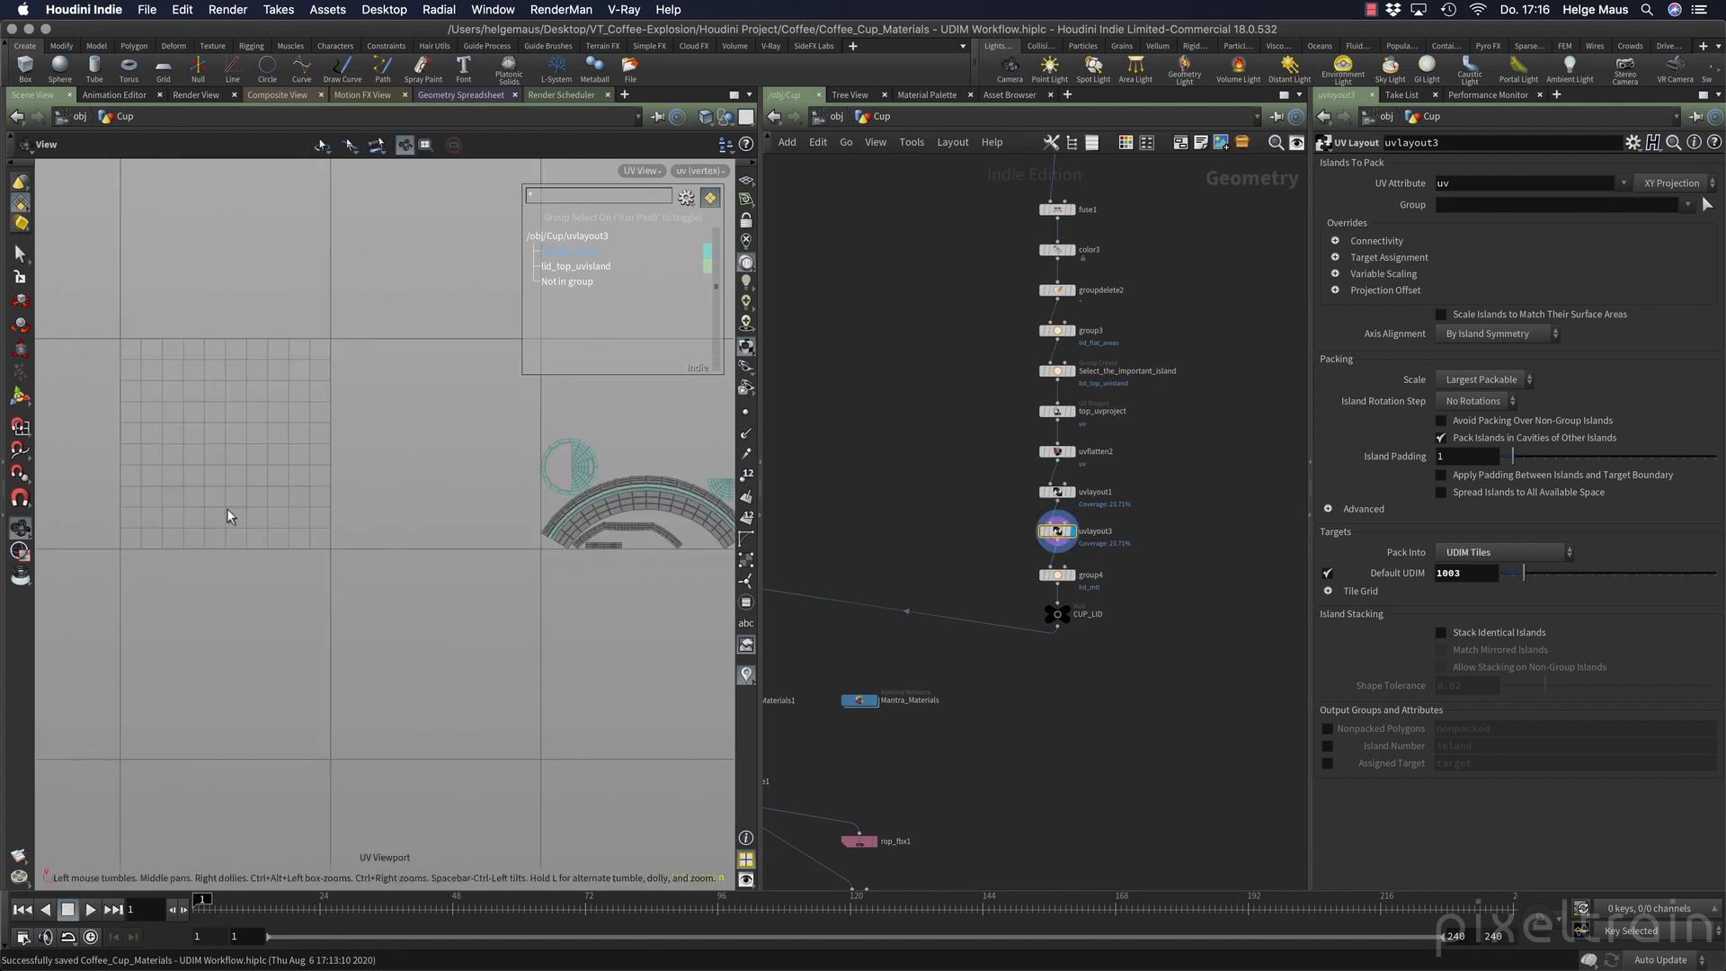
pyautogui.moveTo(505, 609); pyautogui.dragTo(215, 609, button='middle')
pyautogui.press('s')
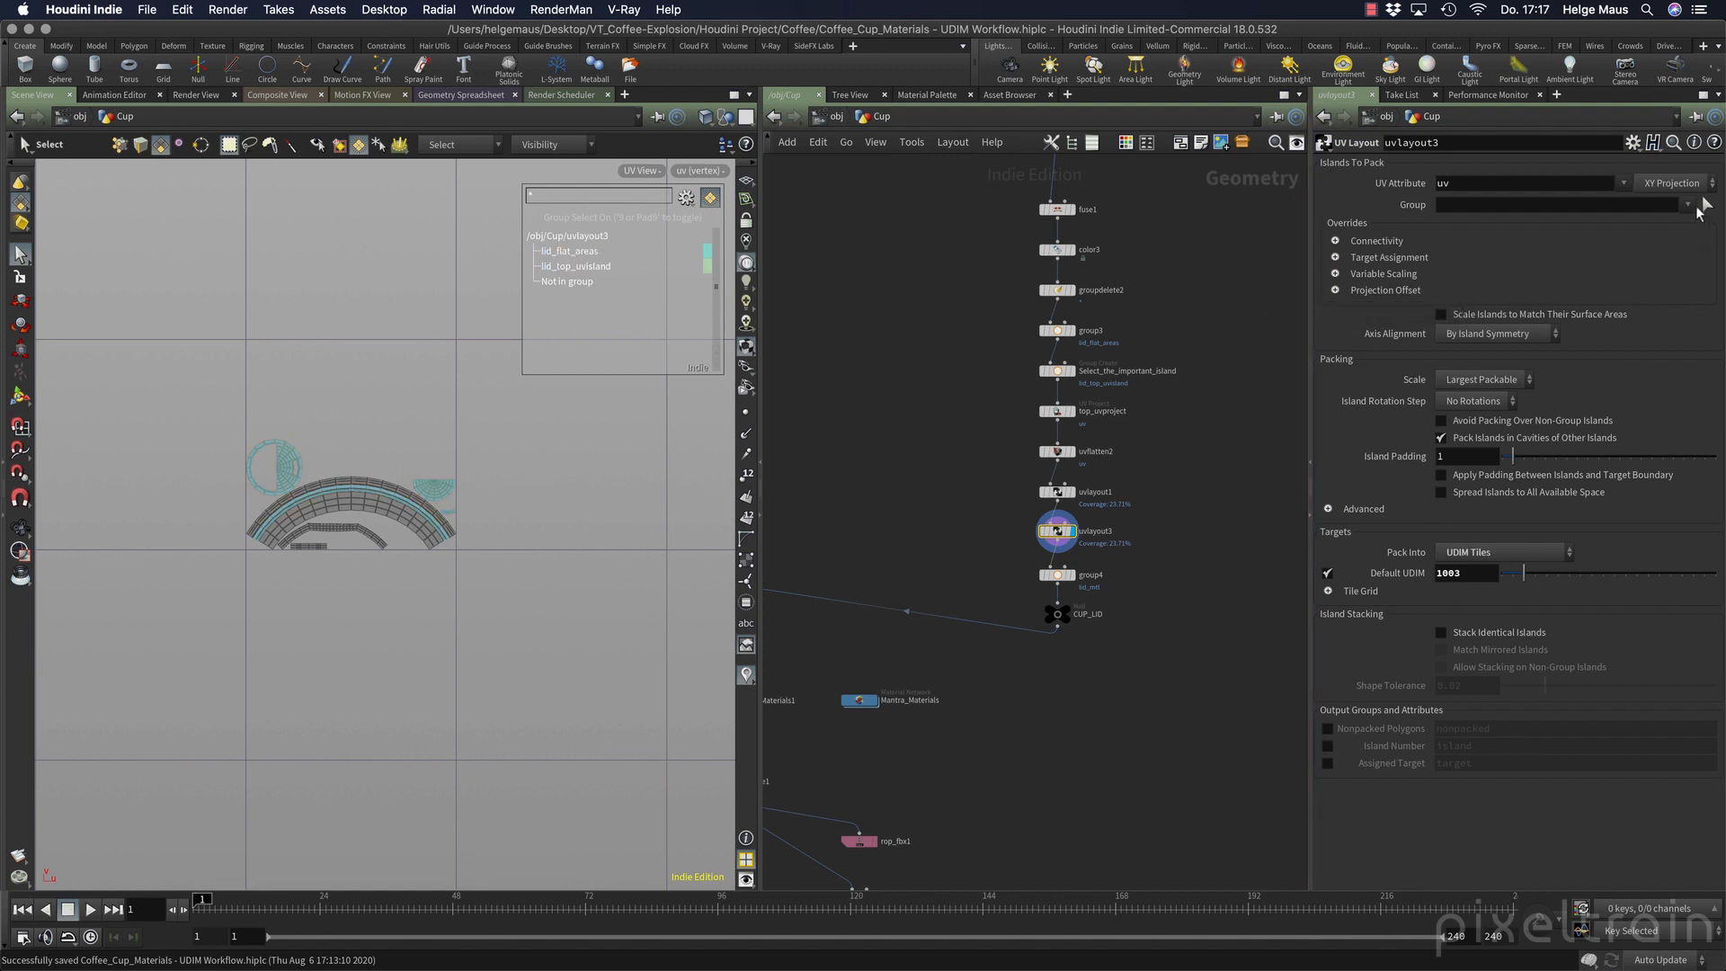
pyautogui.click(1687, 205)
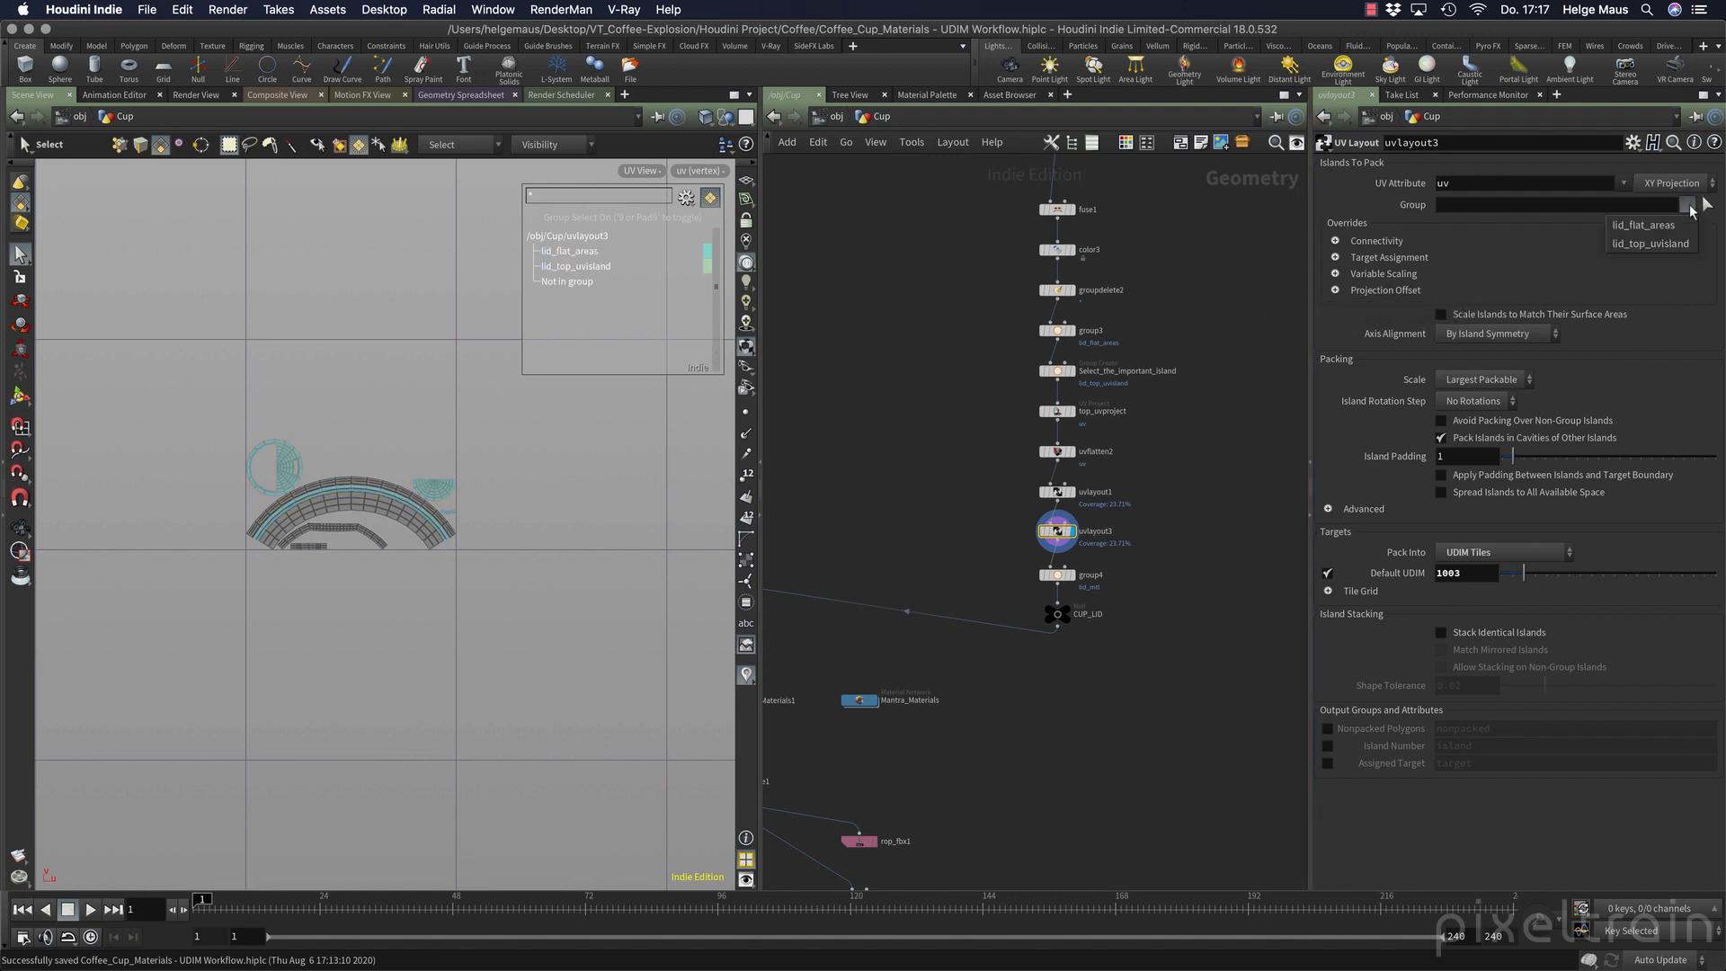
pyautogui.click(1652, 242)
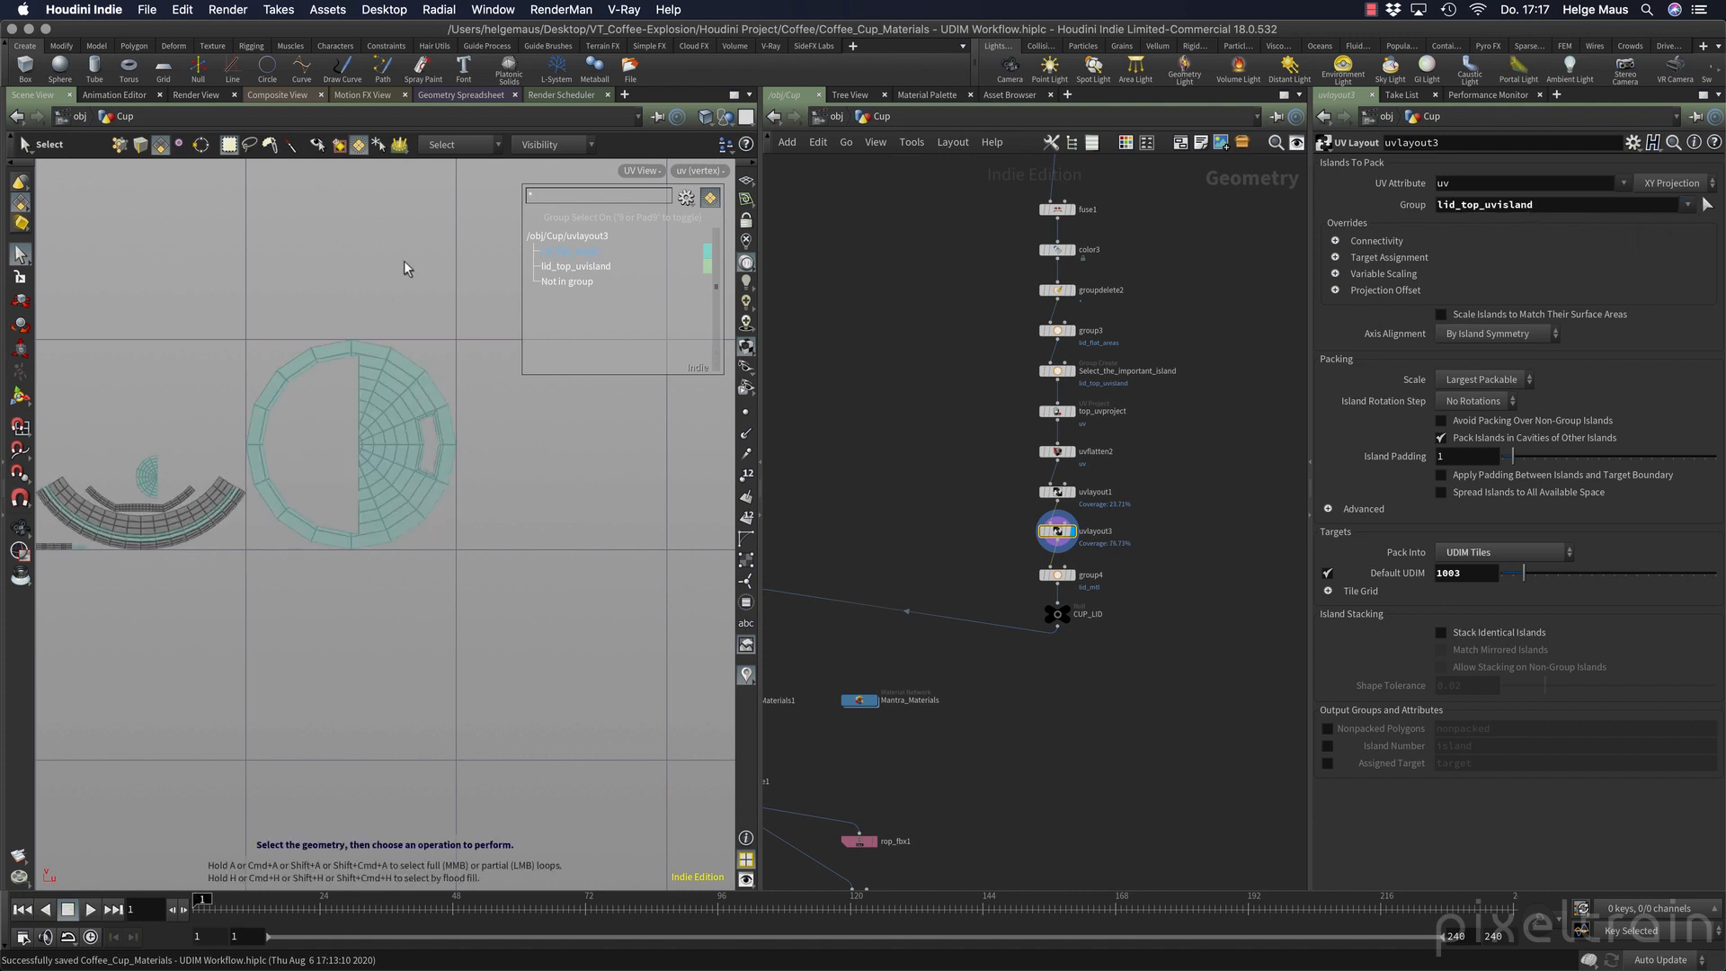
pyautogui.press('9')
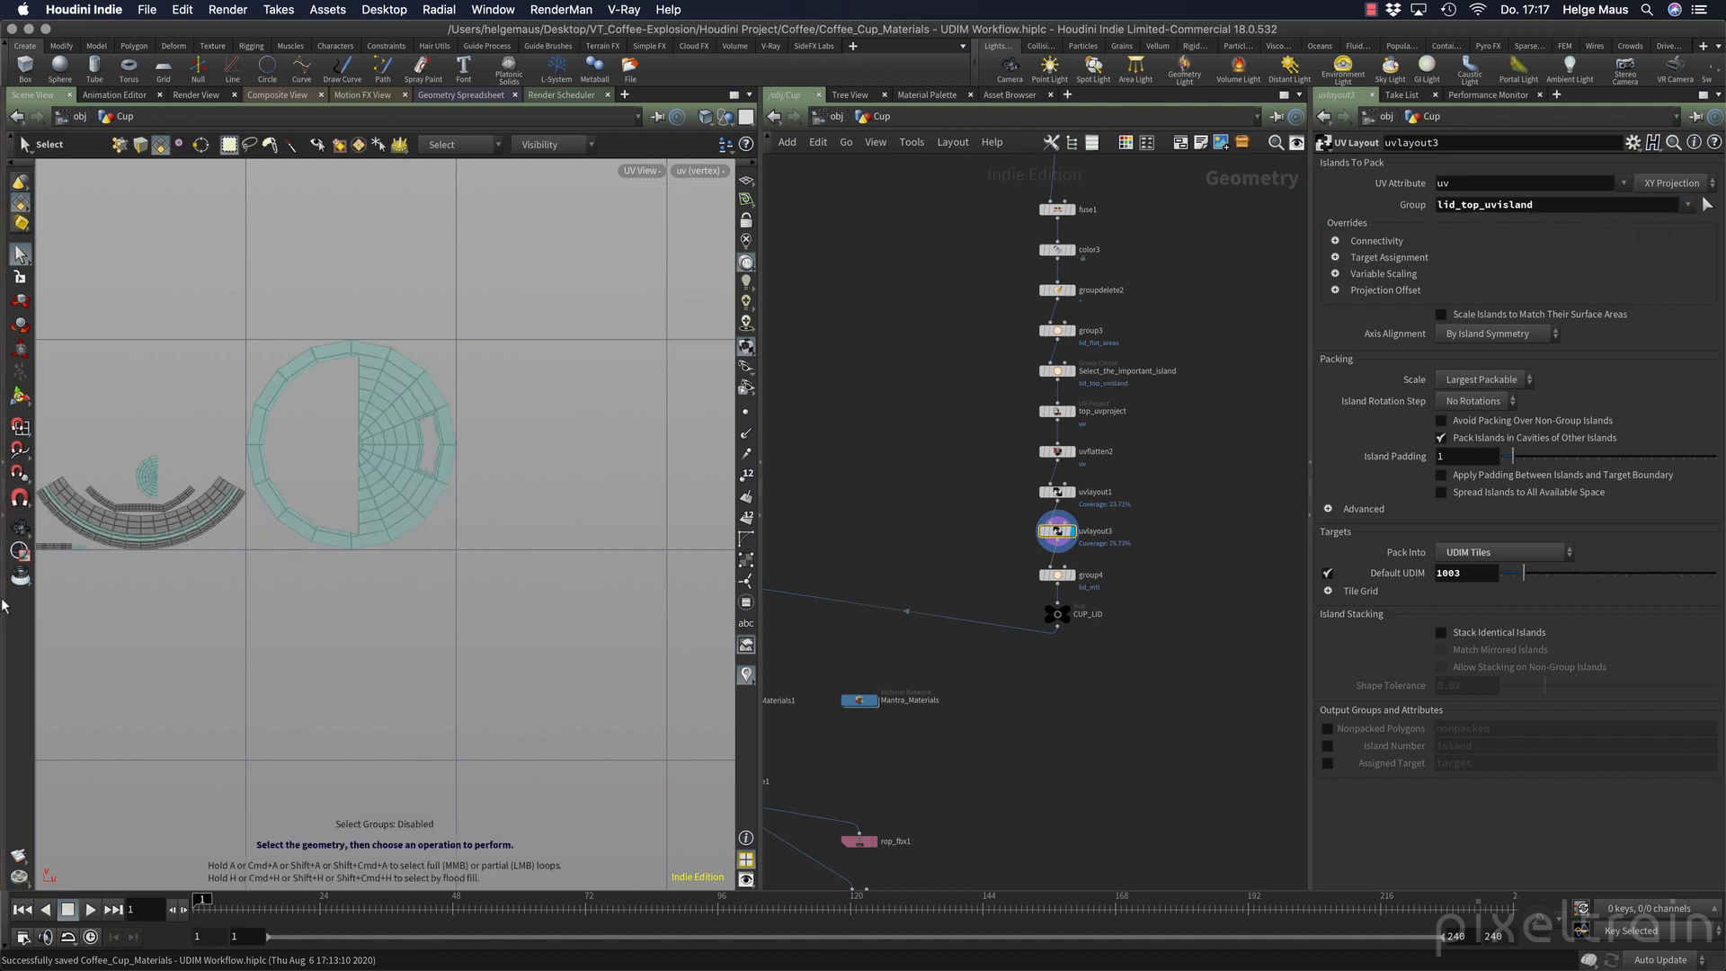
pyautogui.click(19, 529)
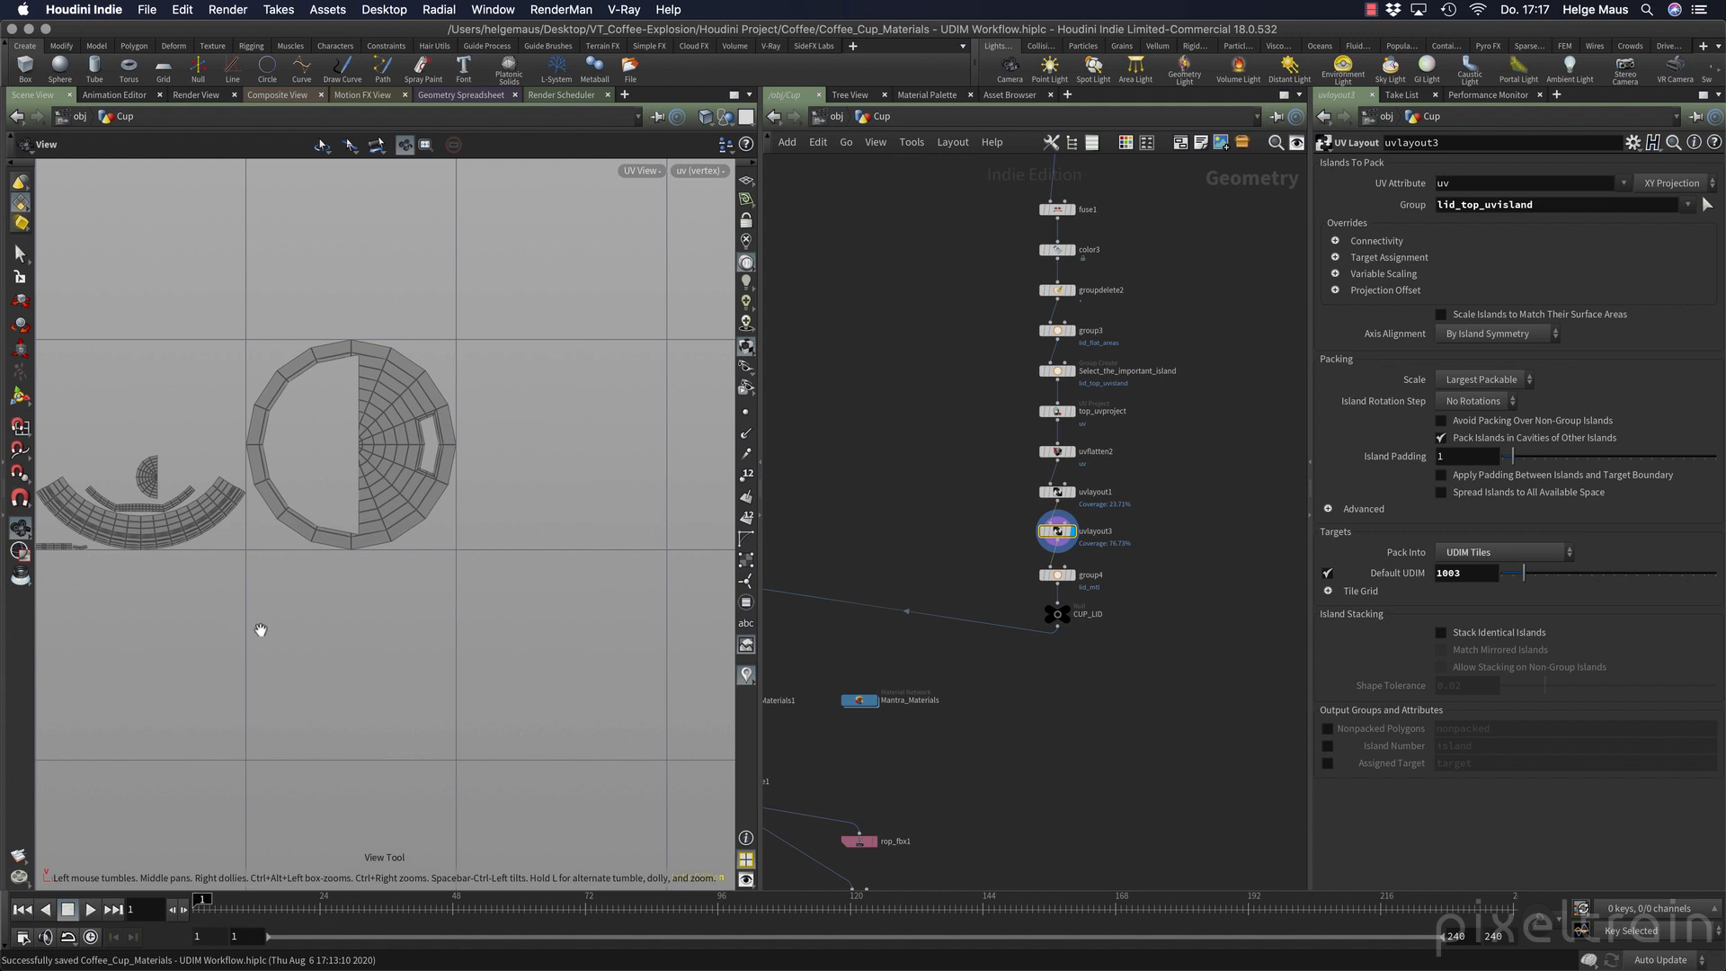
# Inspect the combined cup and lid UVs across the UDIM tiles at the merge3 and Mantra_Materials1 nodes.
pyautogui.moveTo(204, 625); pyautogui.dragTo(412, 625)
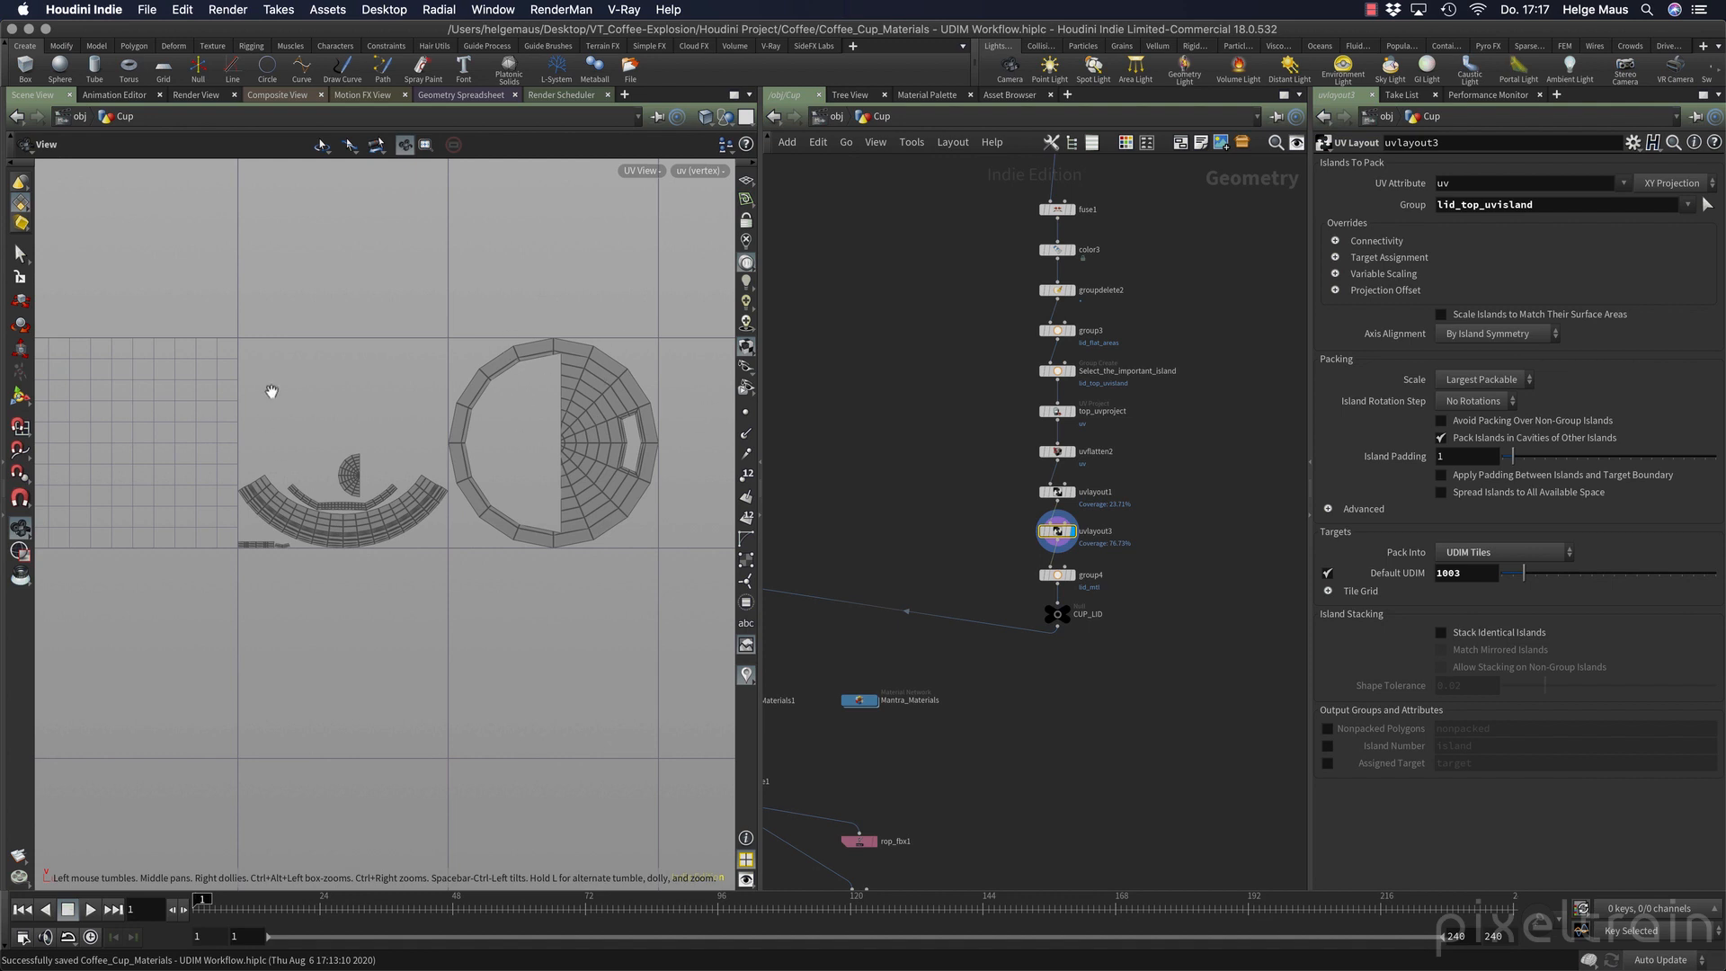
pyautogui.moveTo(1042, 738); pyautogui.dragTo(1245, 668, button='middle')
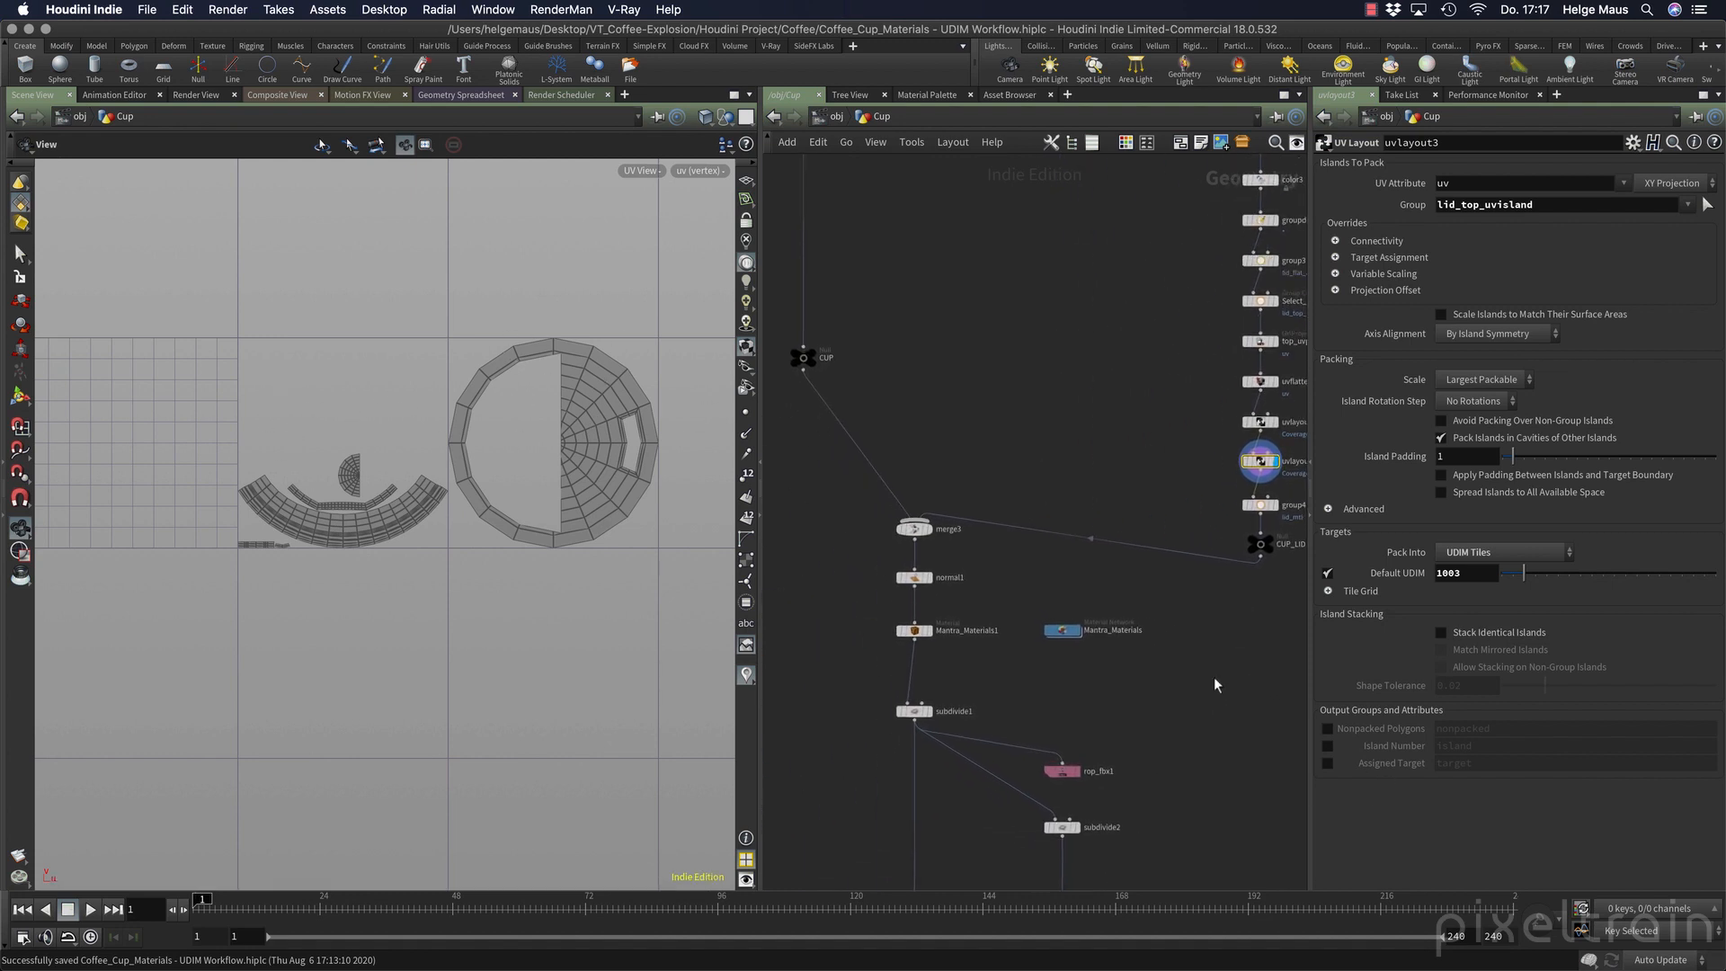
pyautogui.click(926, 531)
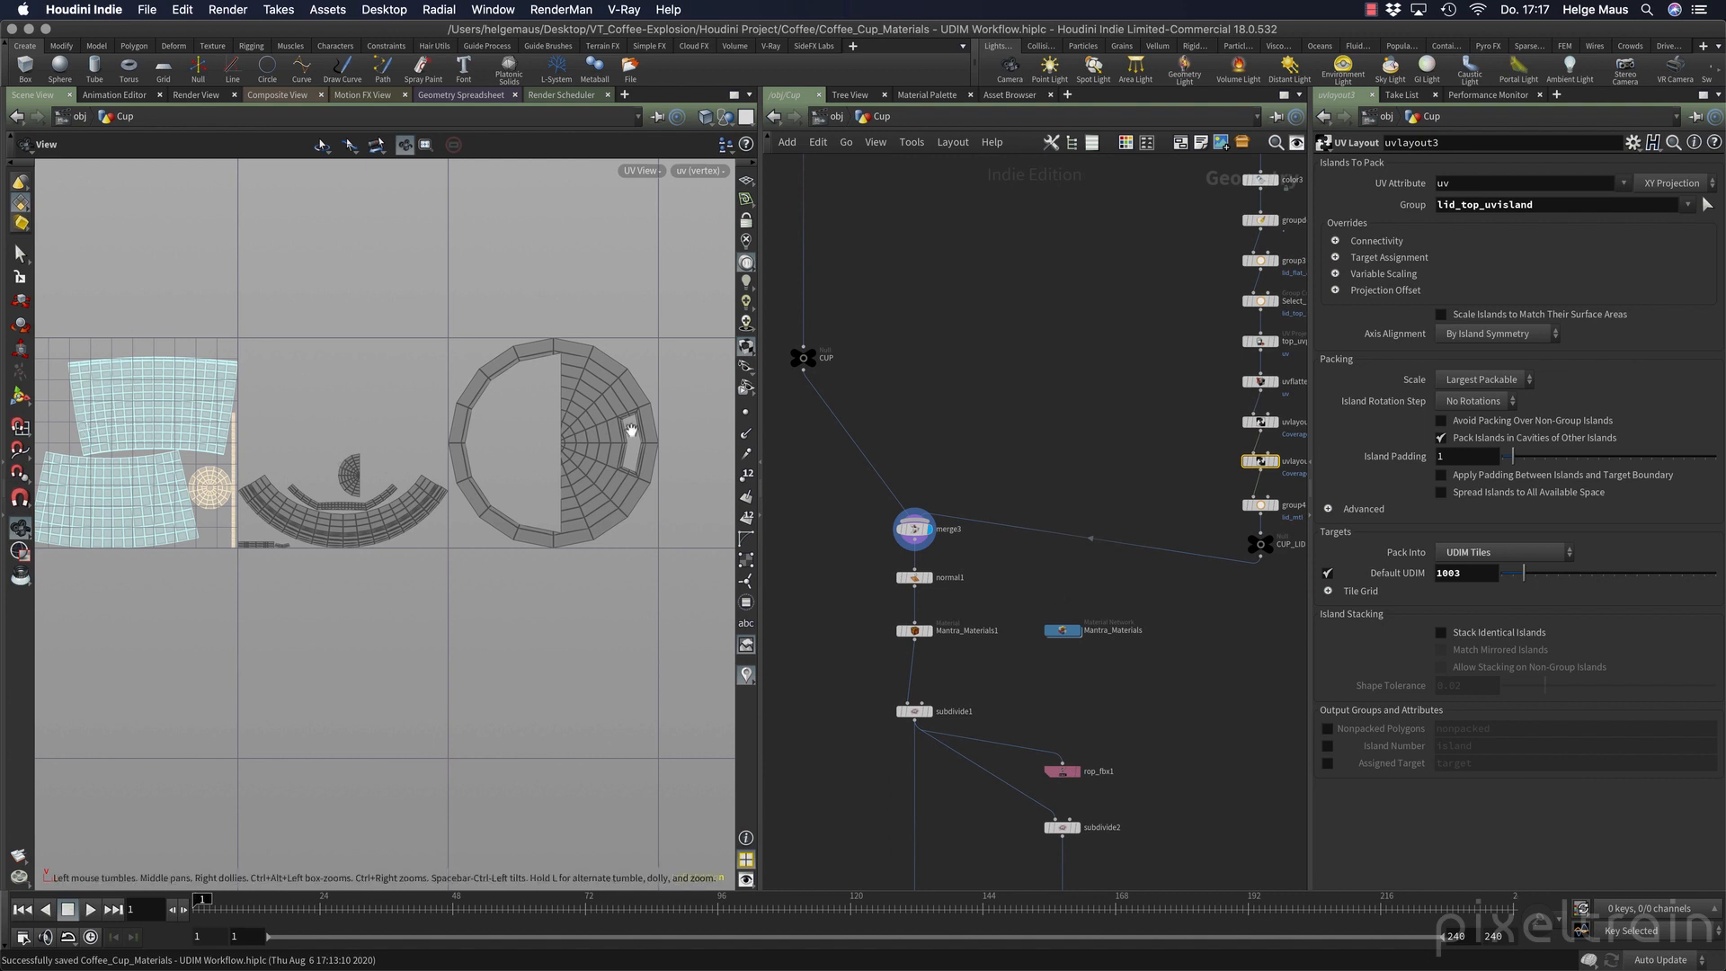
pyautogui.moveTo(1131, 762); pyautogui.dragTo(1124, 576, button='middle')
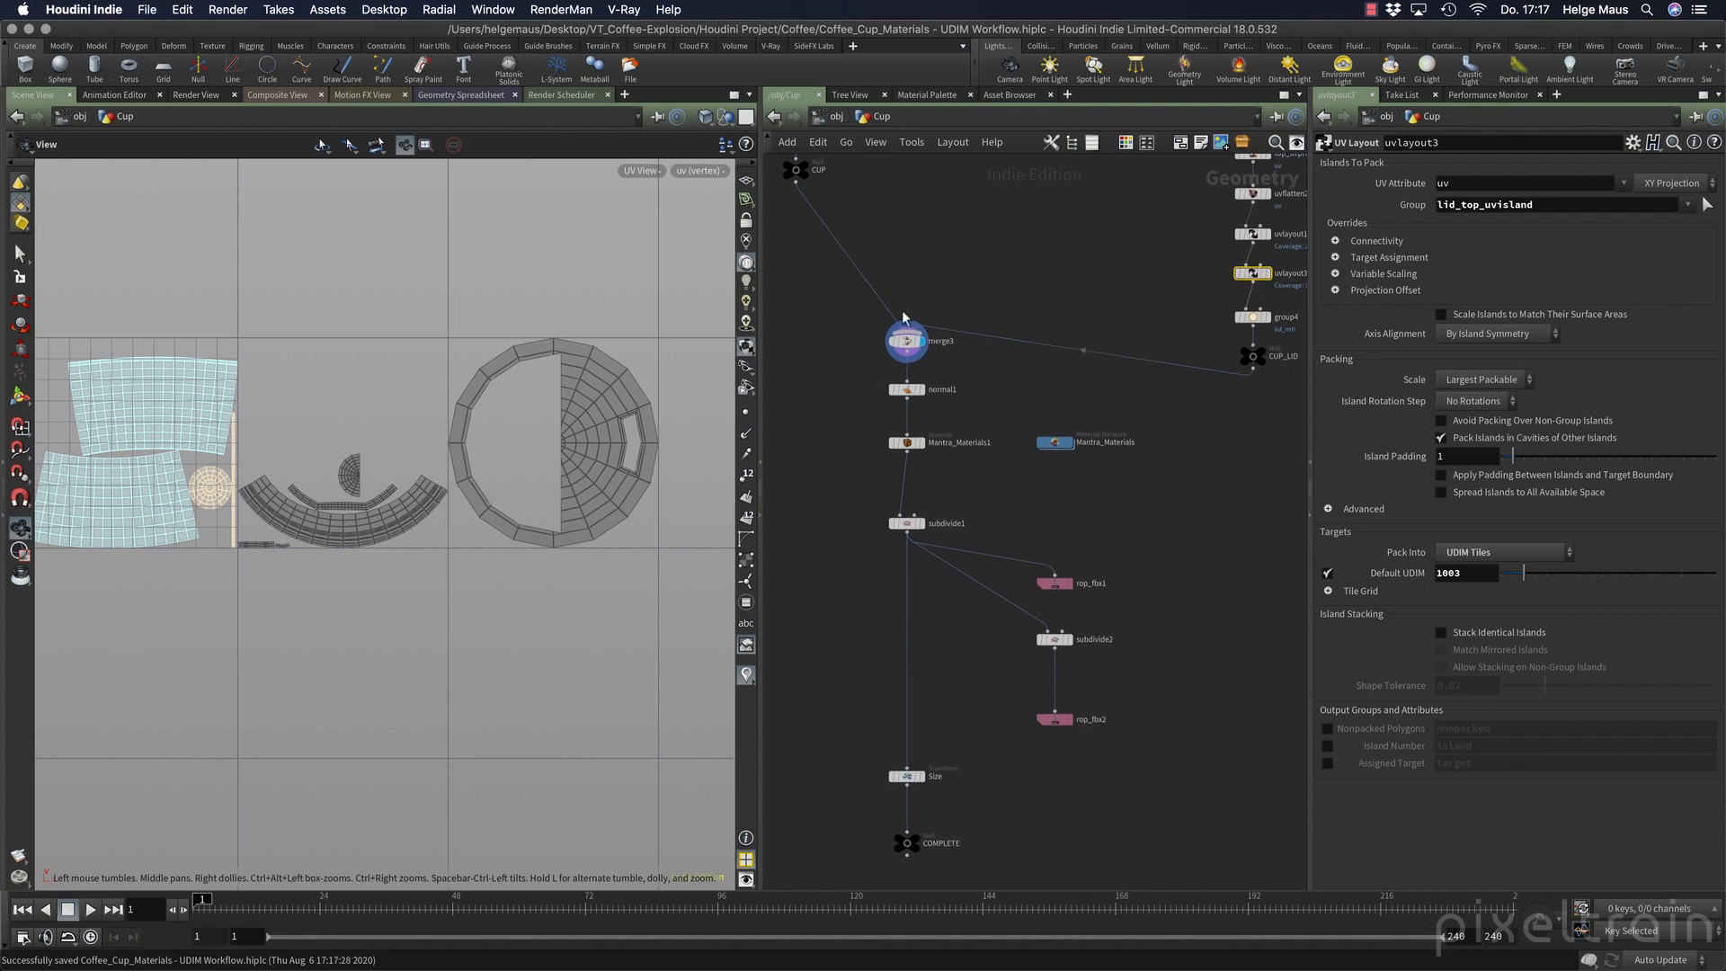
pyautogui.click(909, 446)
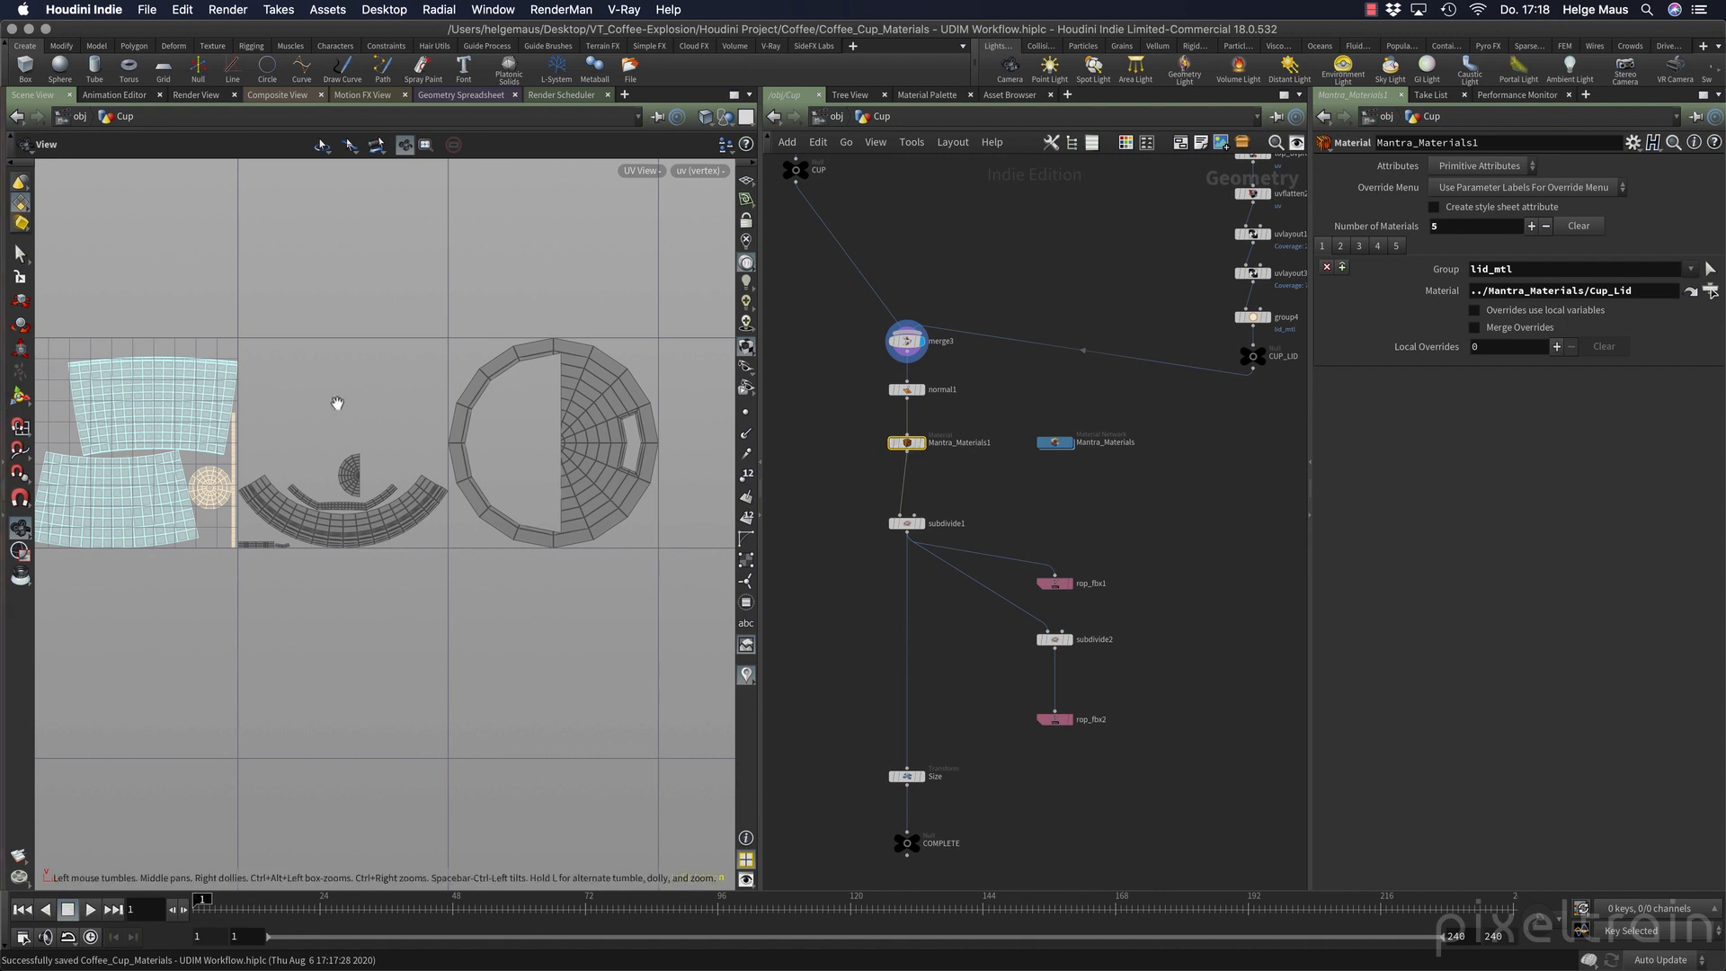
pyautogui.click(920, 442)
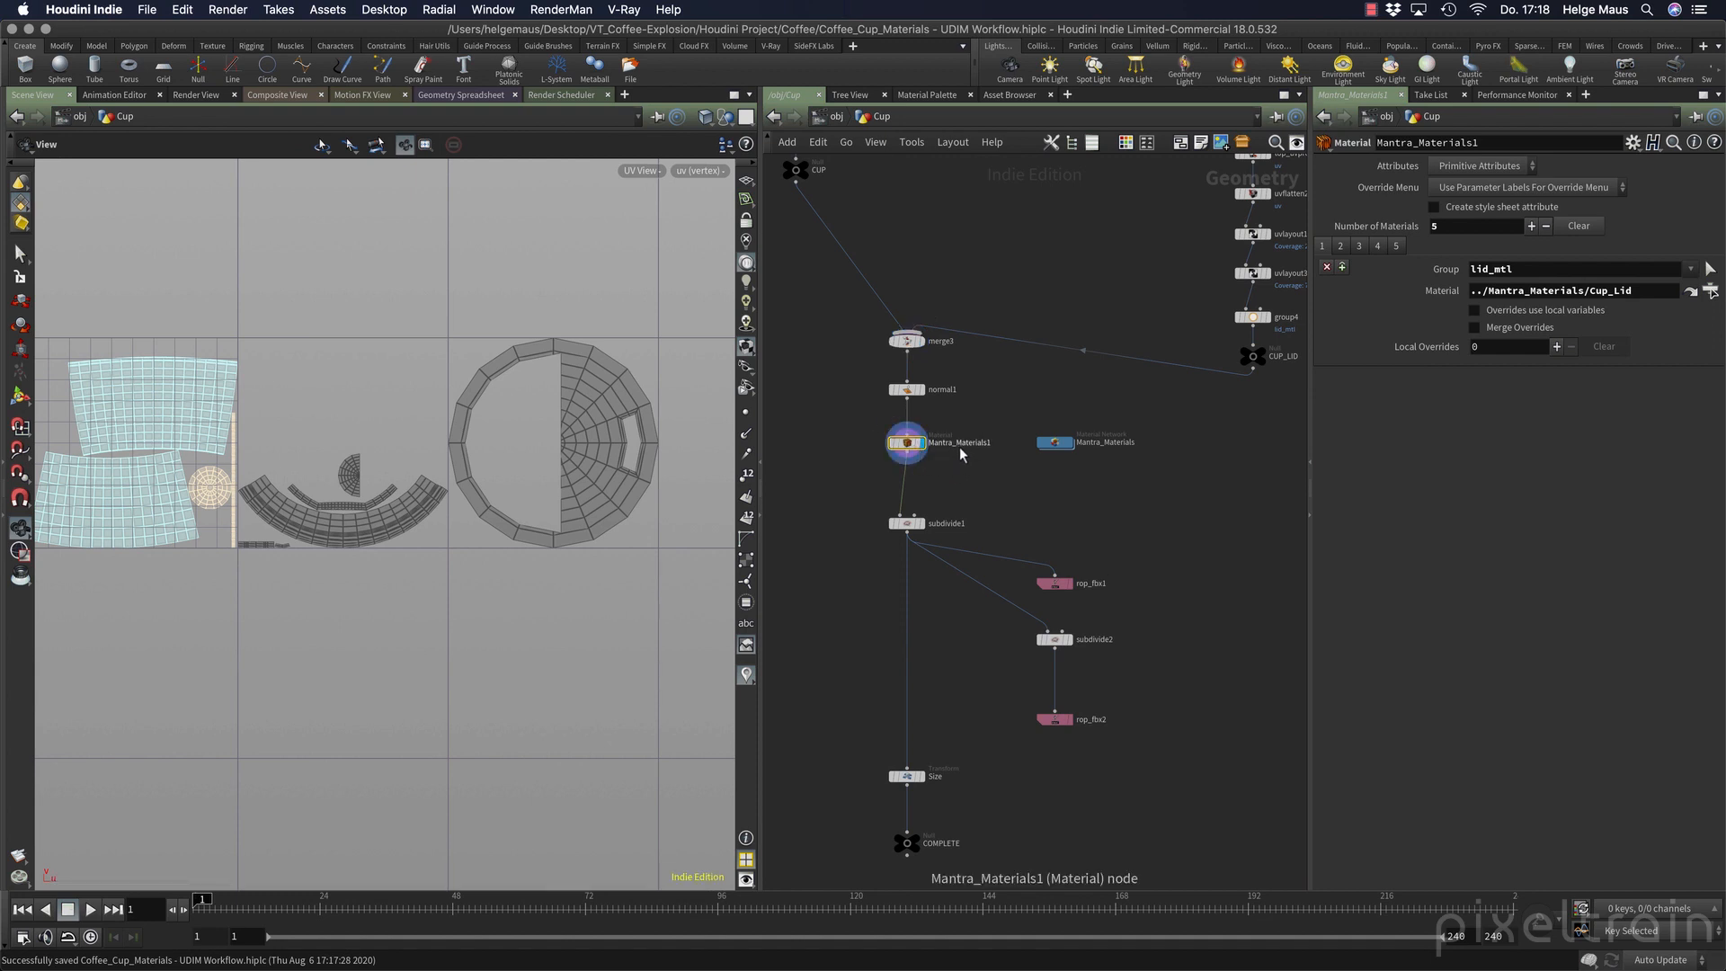
# Change the output file of rop_fbx1 to $JOB/from_Houdini/Cup_UDIM_(Low_Poly).fbx.
pyautogui.moveTo(980, 689); pyautogui.dragTo(914, 611, button='middle')
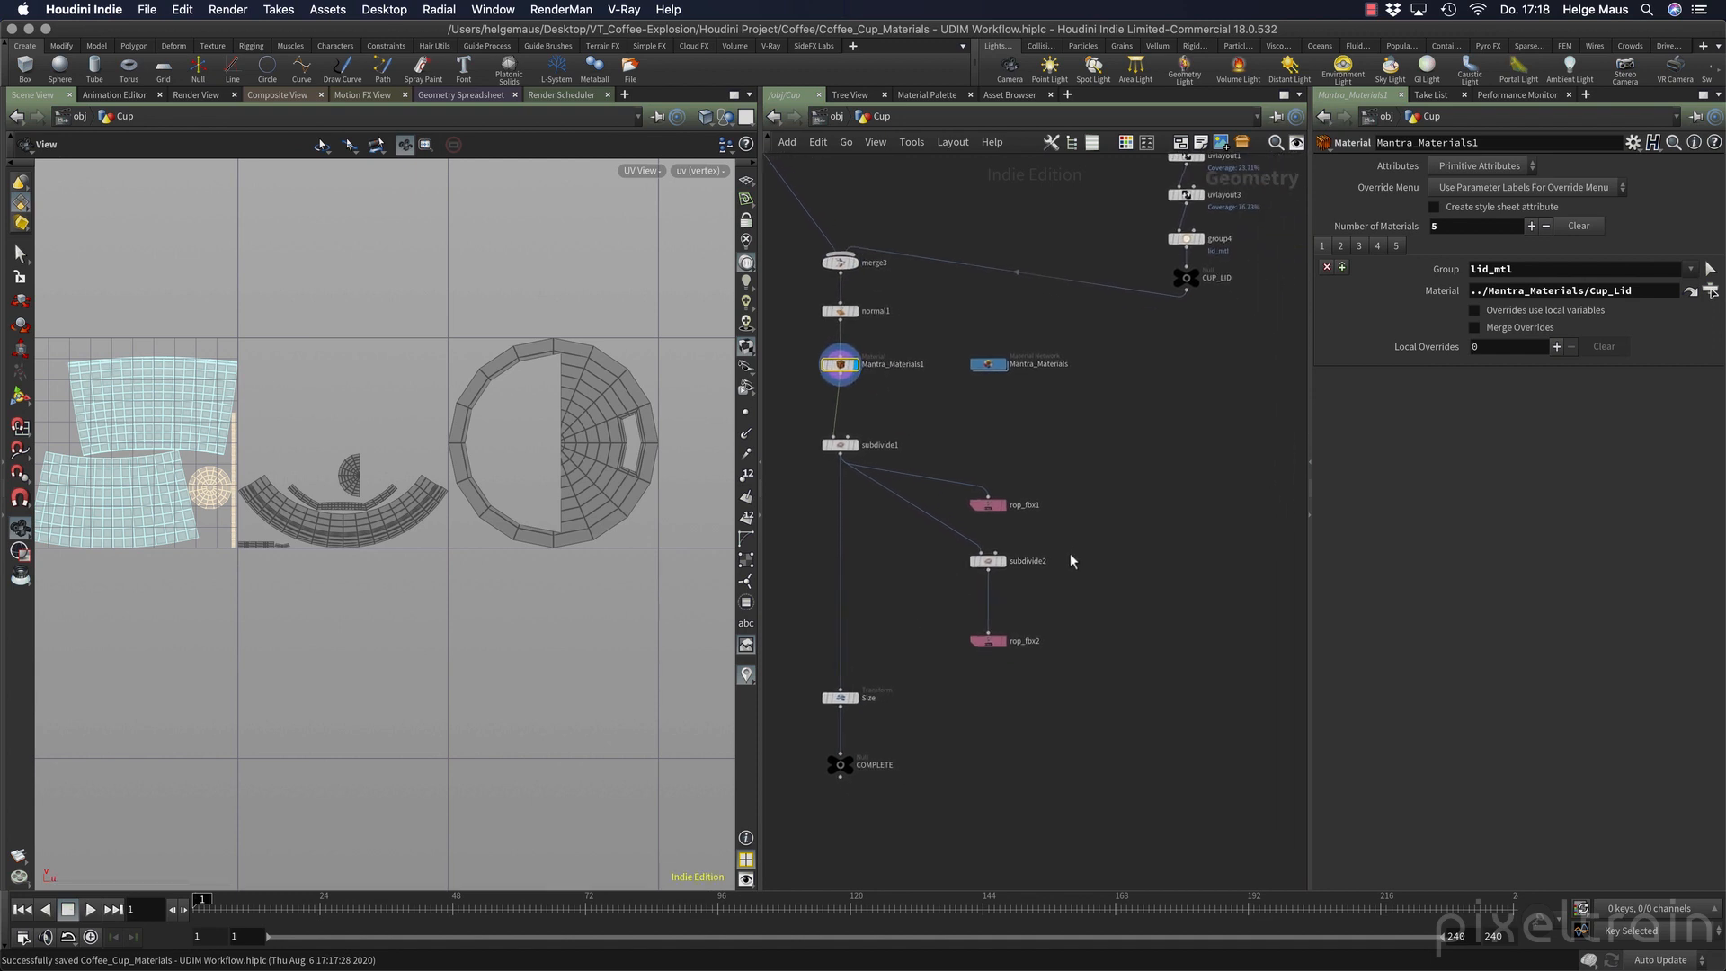
pyautogui.click(992, 504)
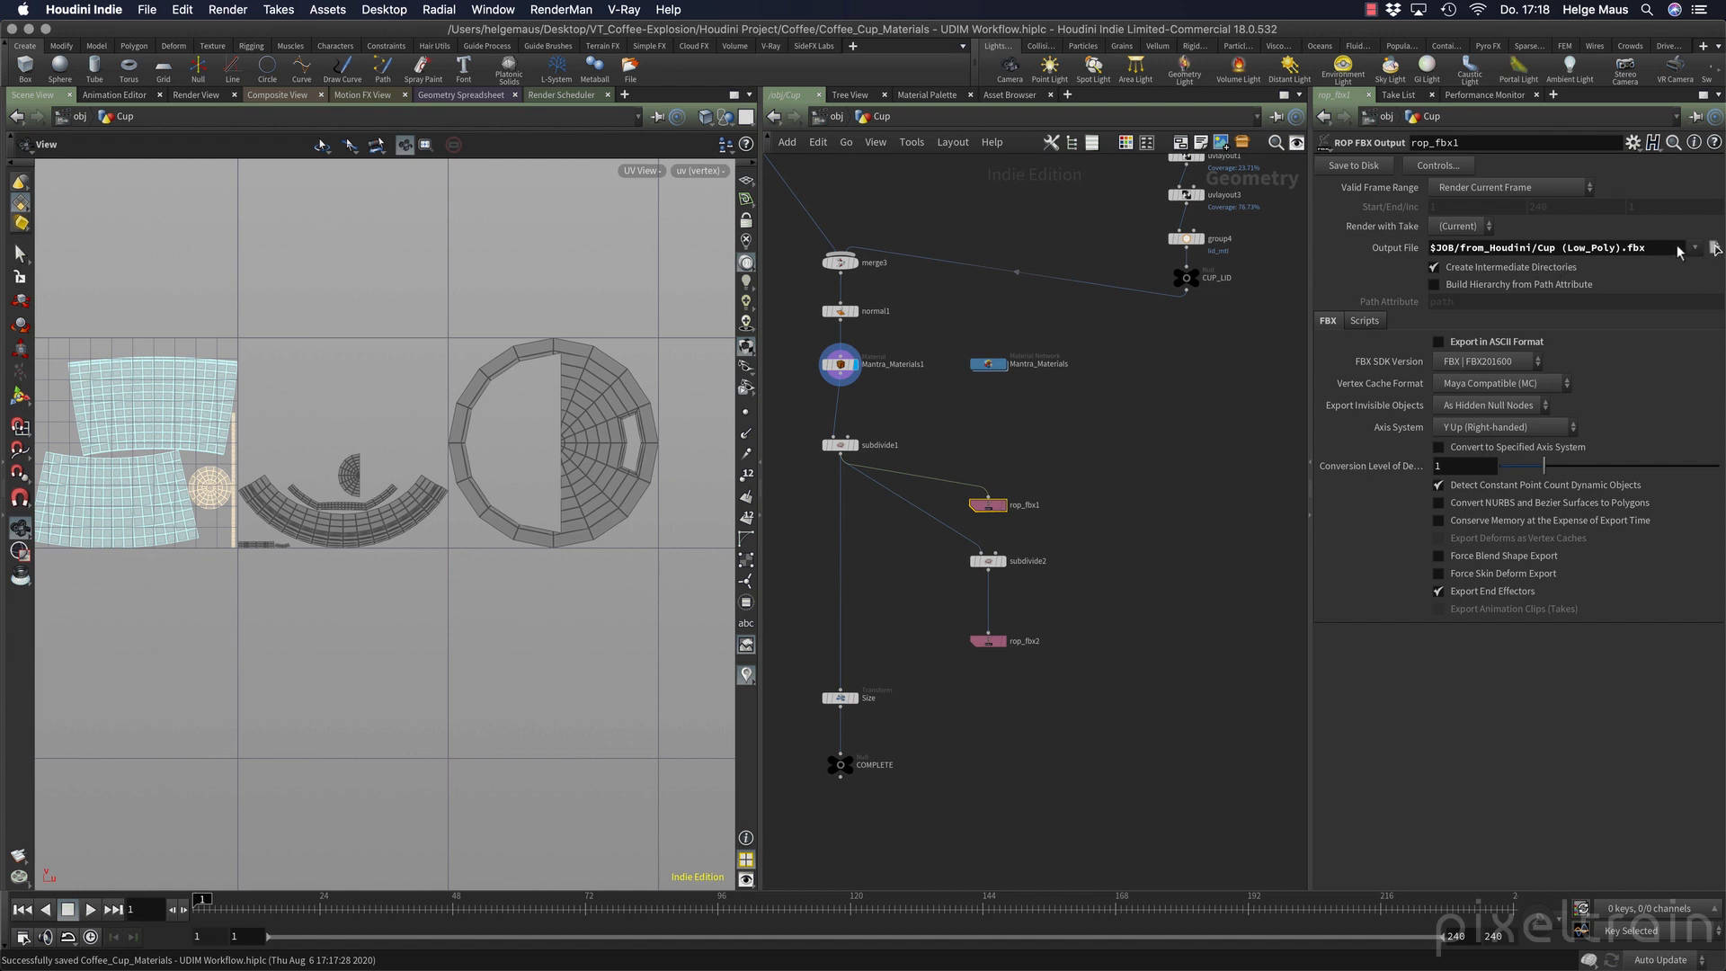
pyautogui.doubleClick(1555, 249)
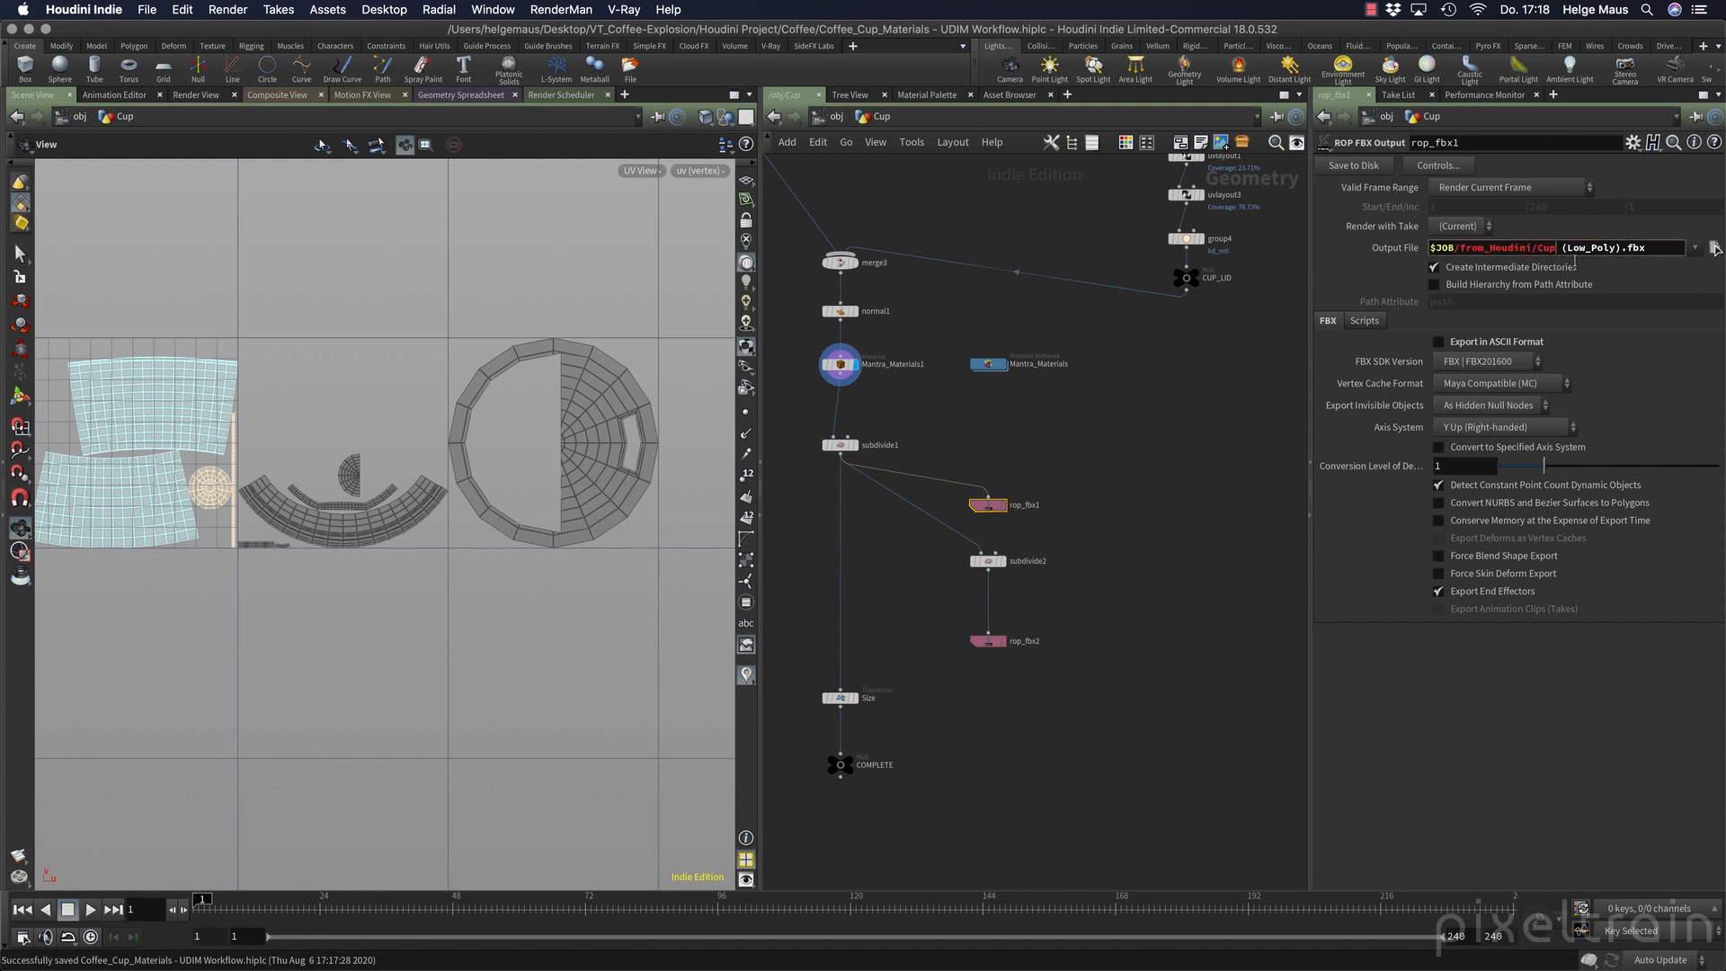
pyautogui.write('_UDIM')
pyautogui.press('Delete')
pyautogui.write('_')
pyautogui.press('Return')
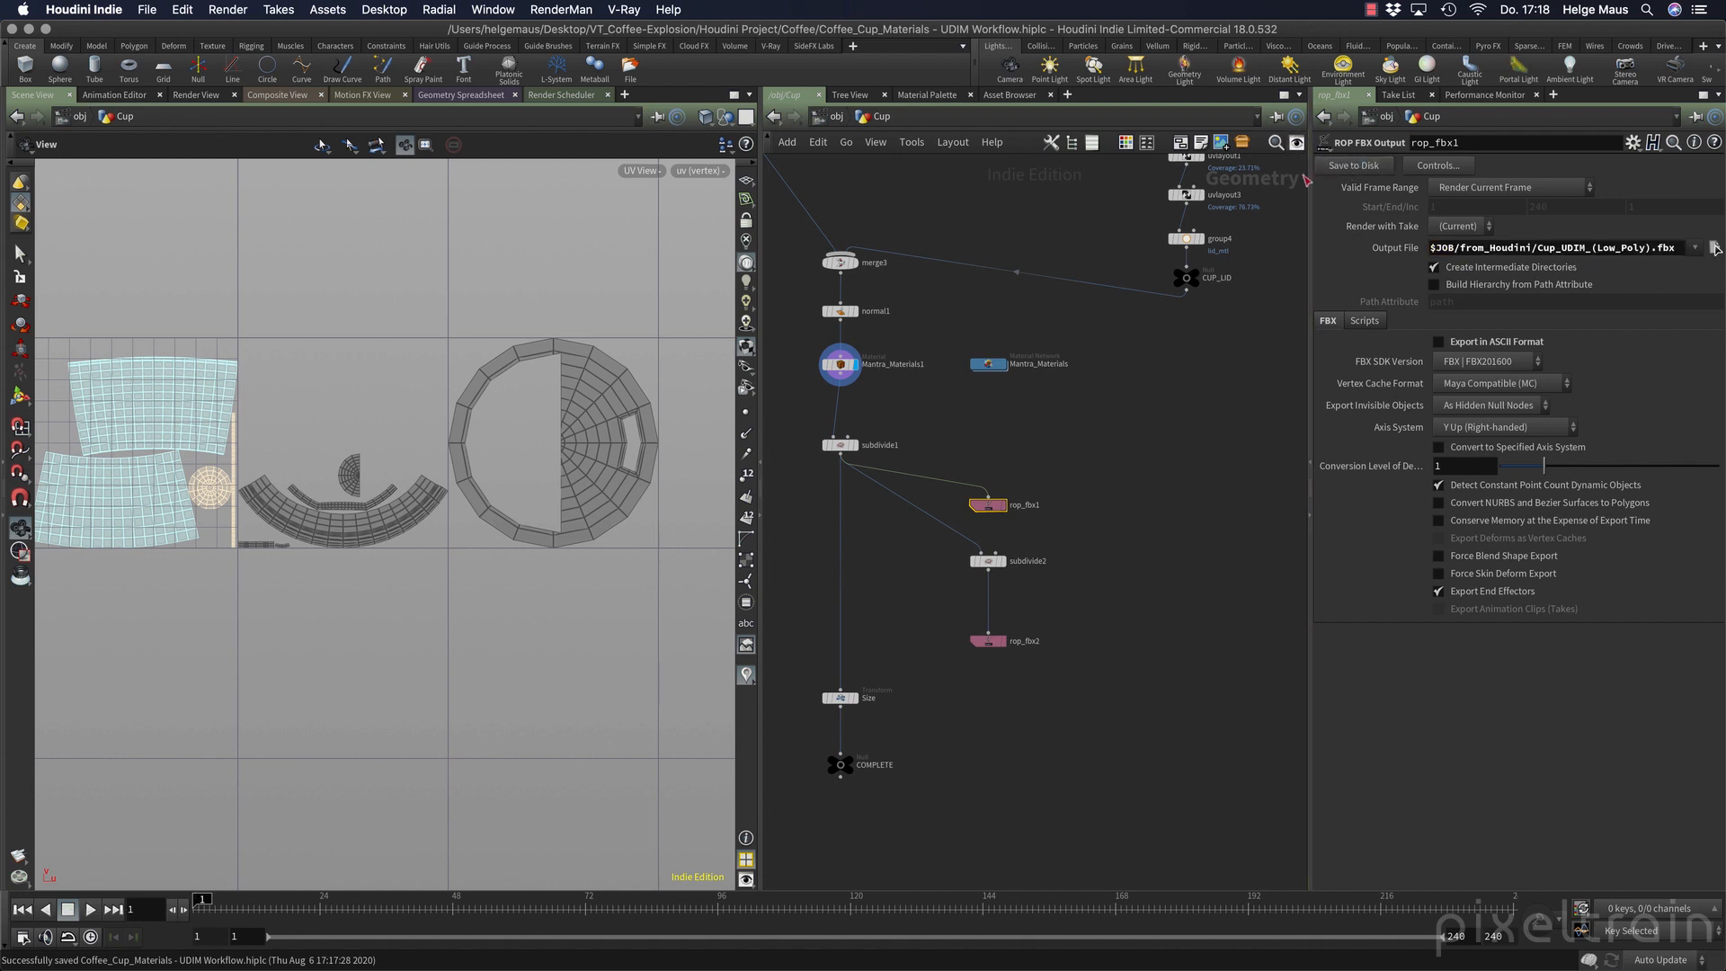
# Change the output file of rop_fbx2 to $JOB/from_Houdini/Cup_UDIM_(High_Poly).fbx.
pyautogui.click(989, 641)
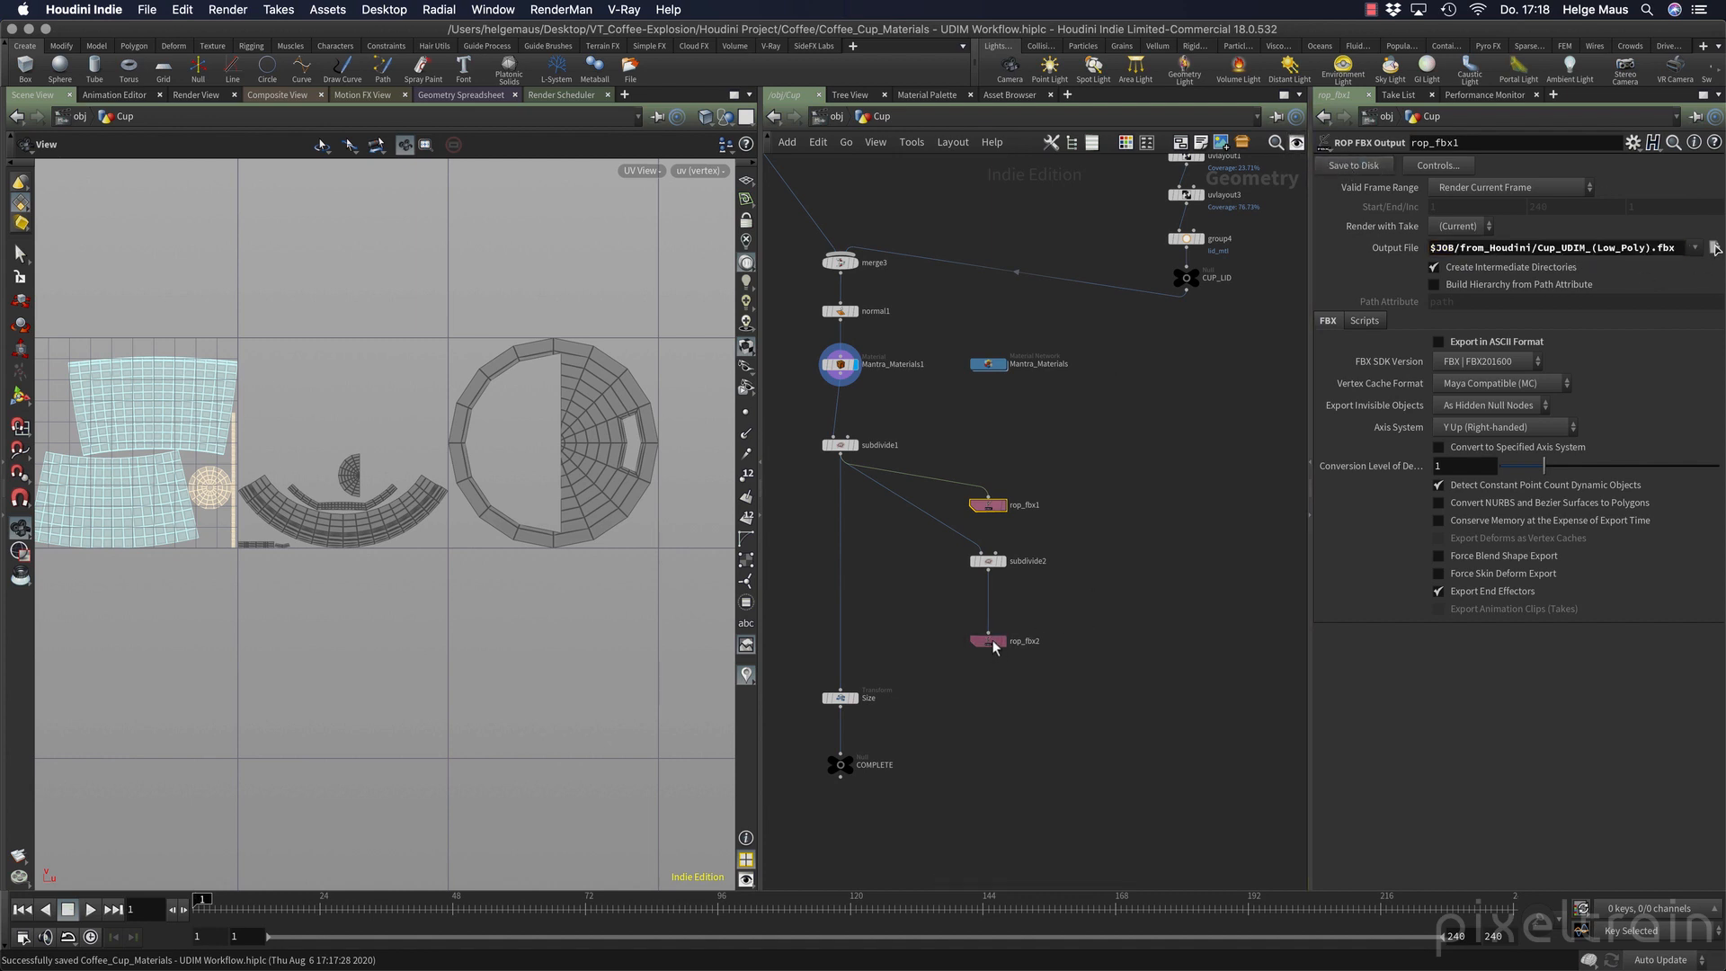
pyautogui.click(1568, 251)
pyautogui.write('UDI')
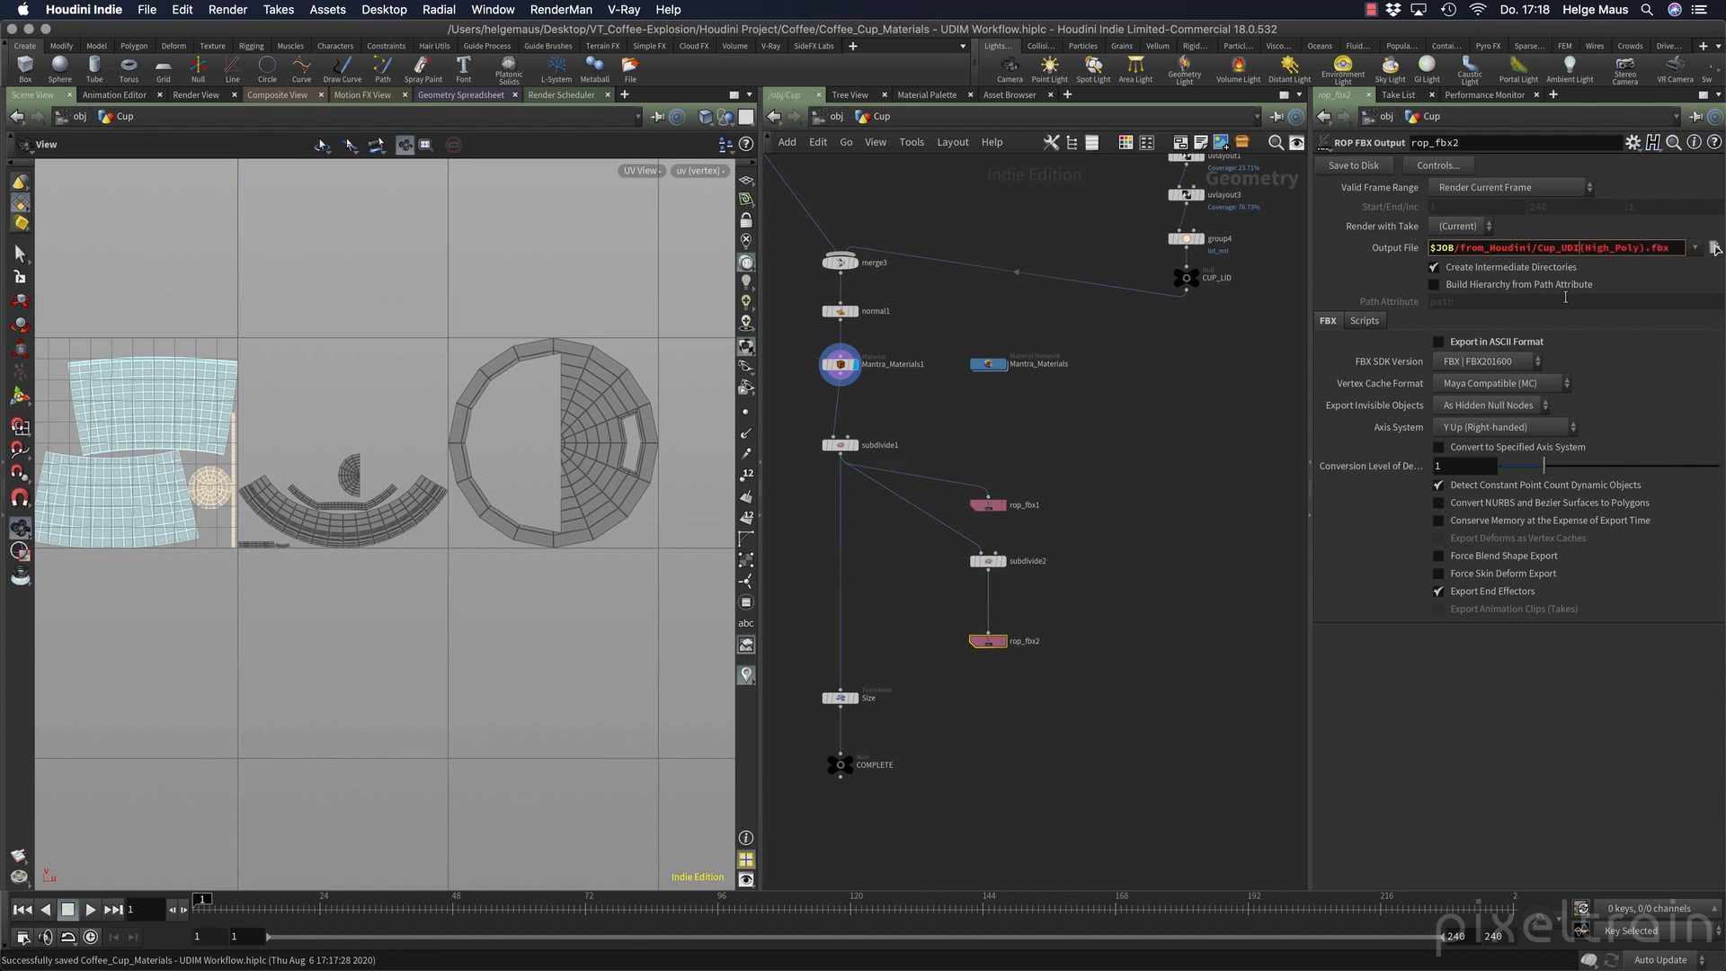
pyautogui.write('M_')
pyautogui.press('Return')
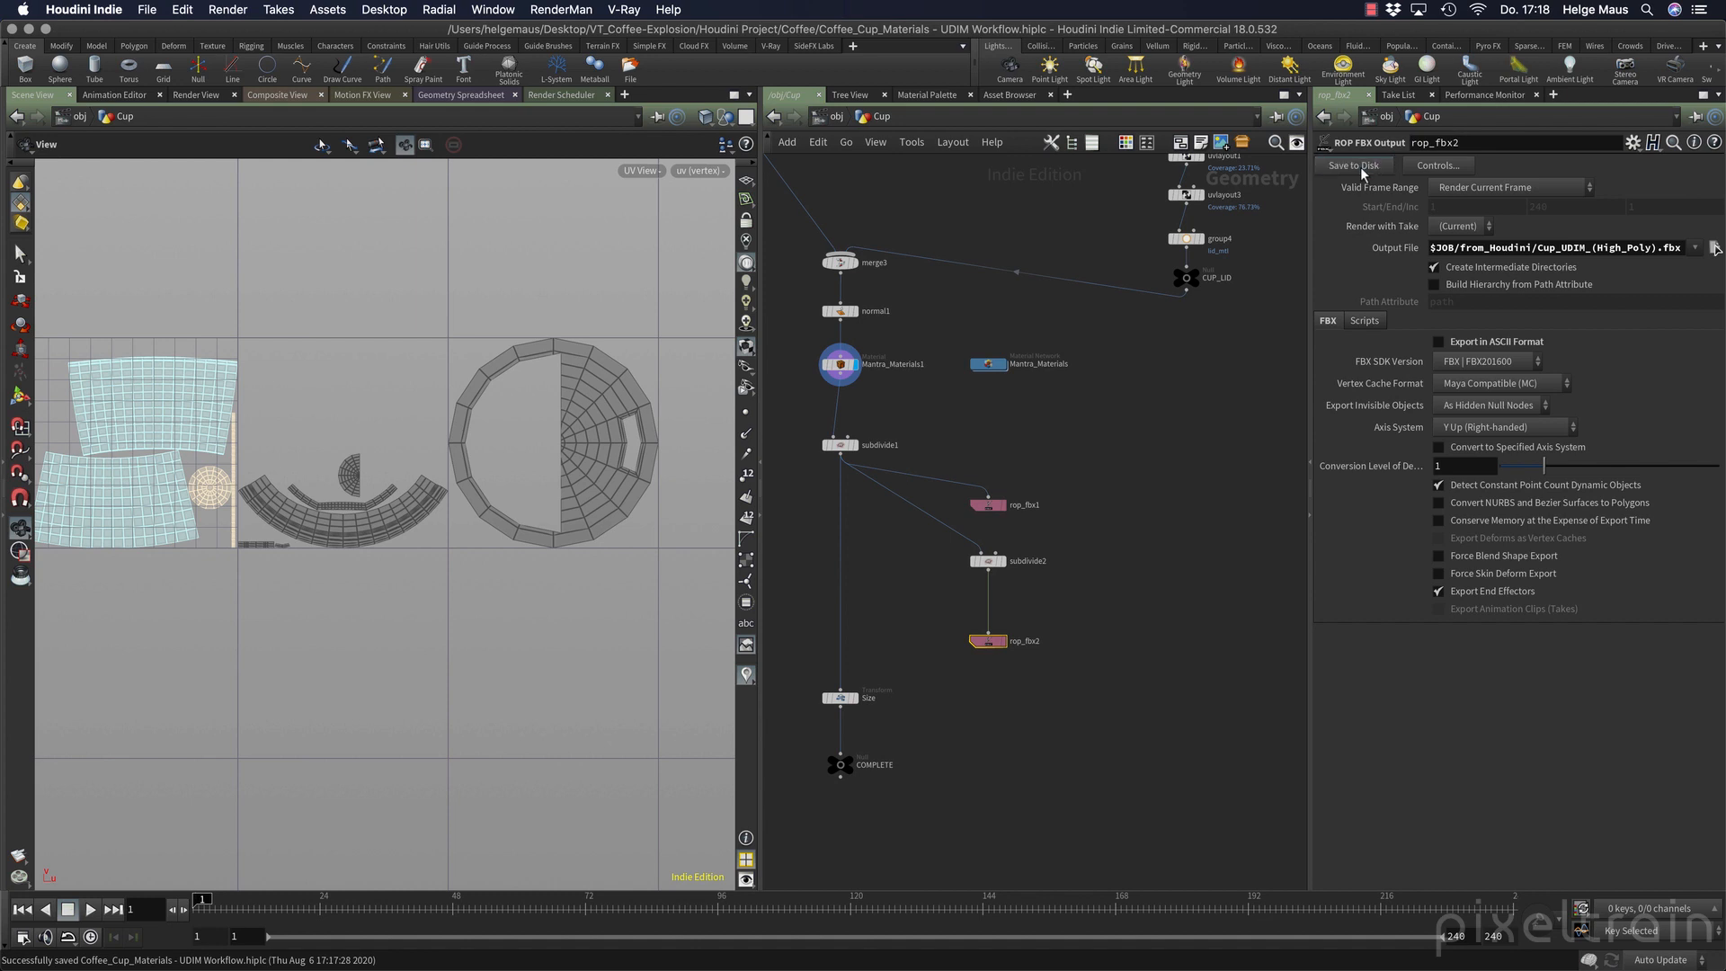
# Display the cup network's COMPLETE node and frame the Cup object in the perspective view at object level.
pyautogui.click(849, 764)
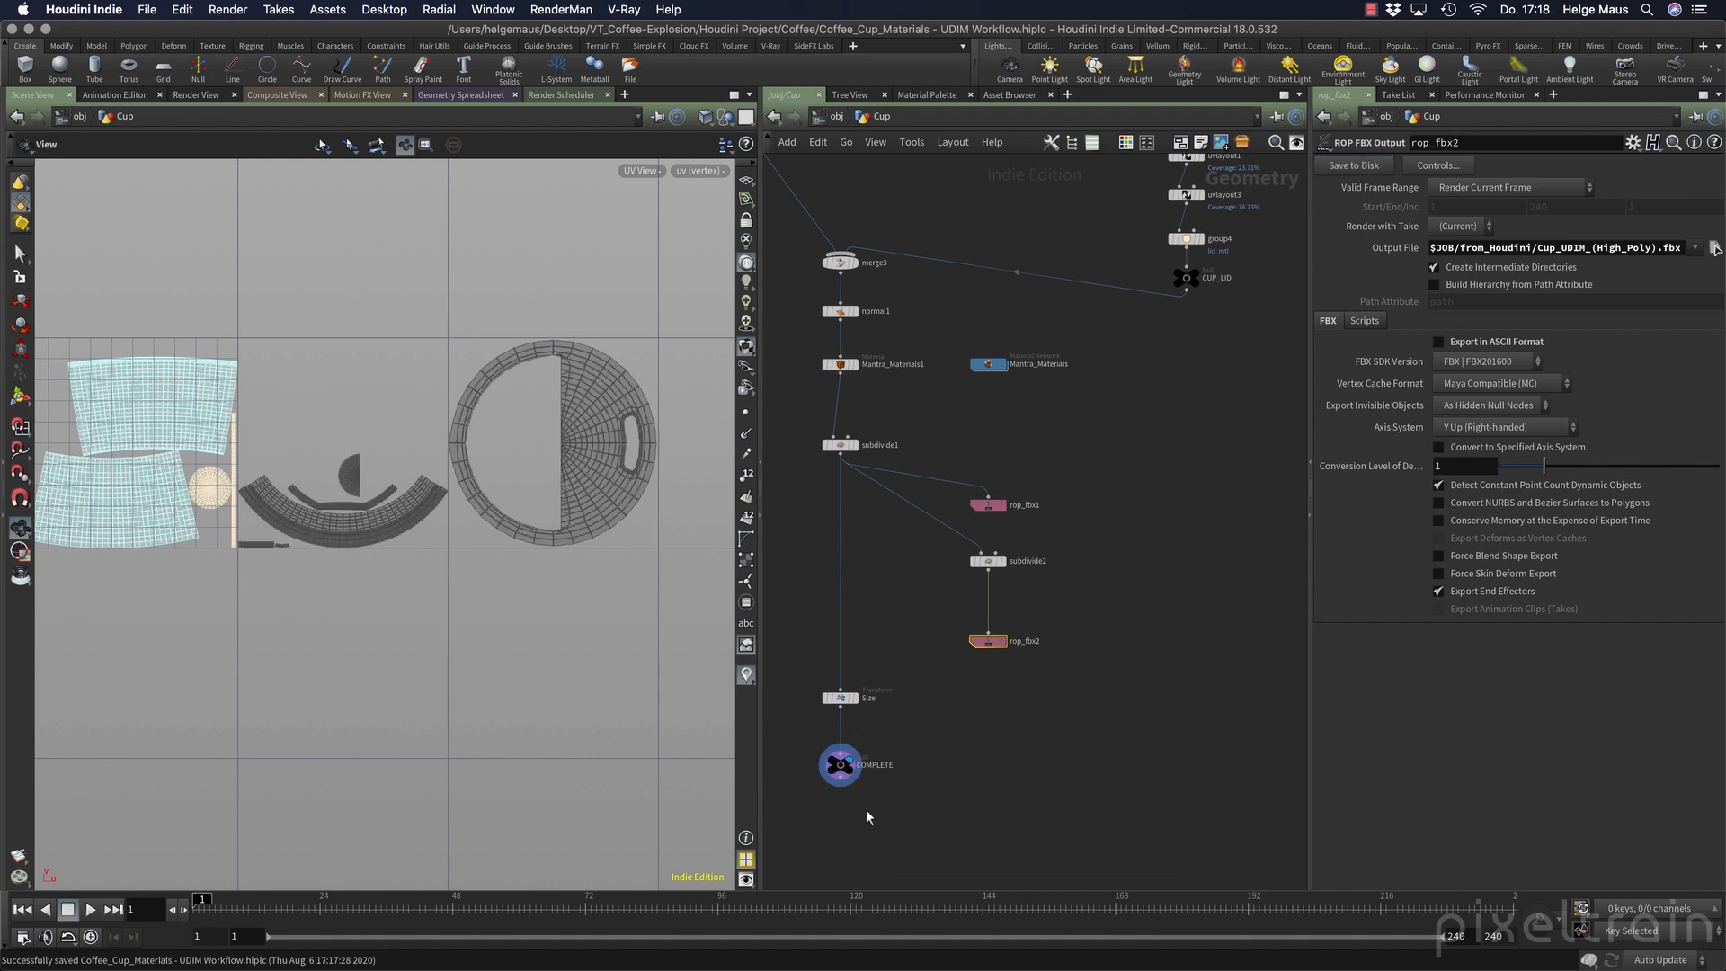
pyautogui.hotkey('space', '1')
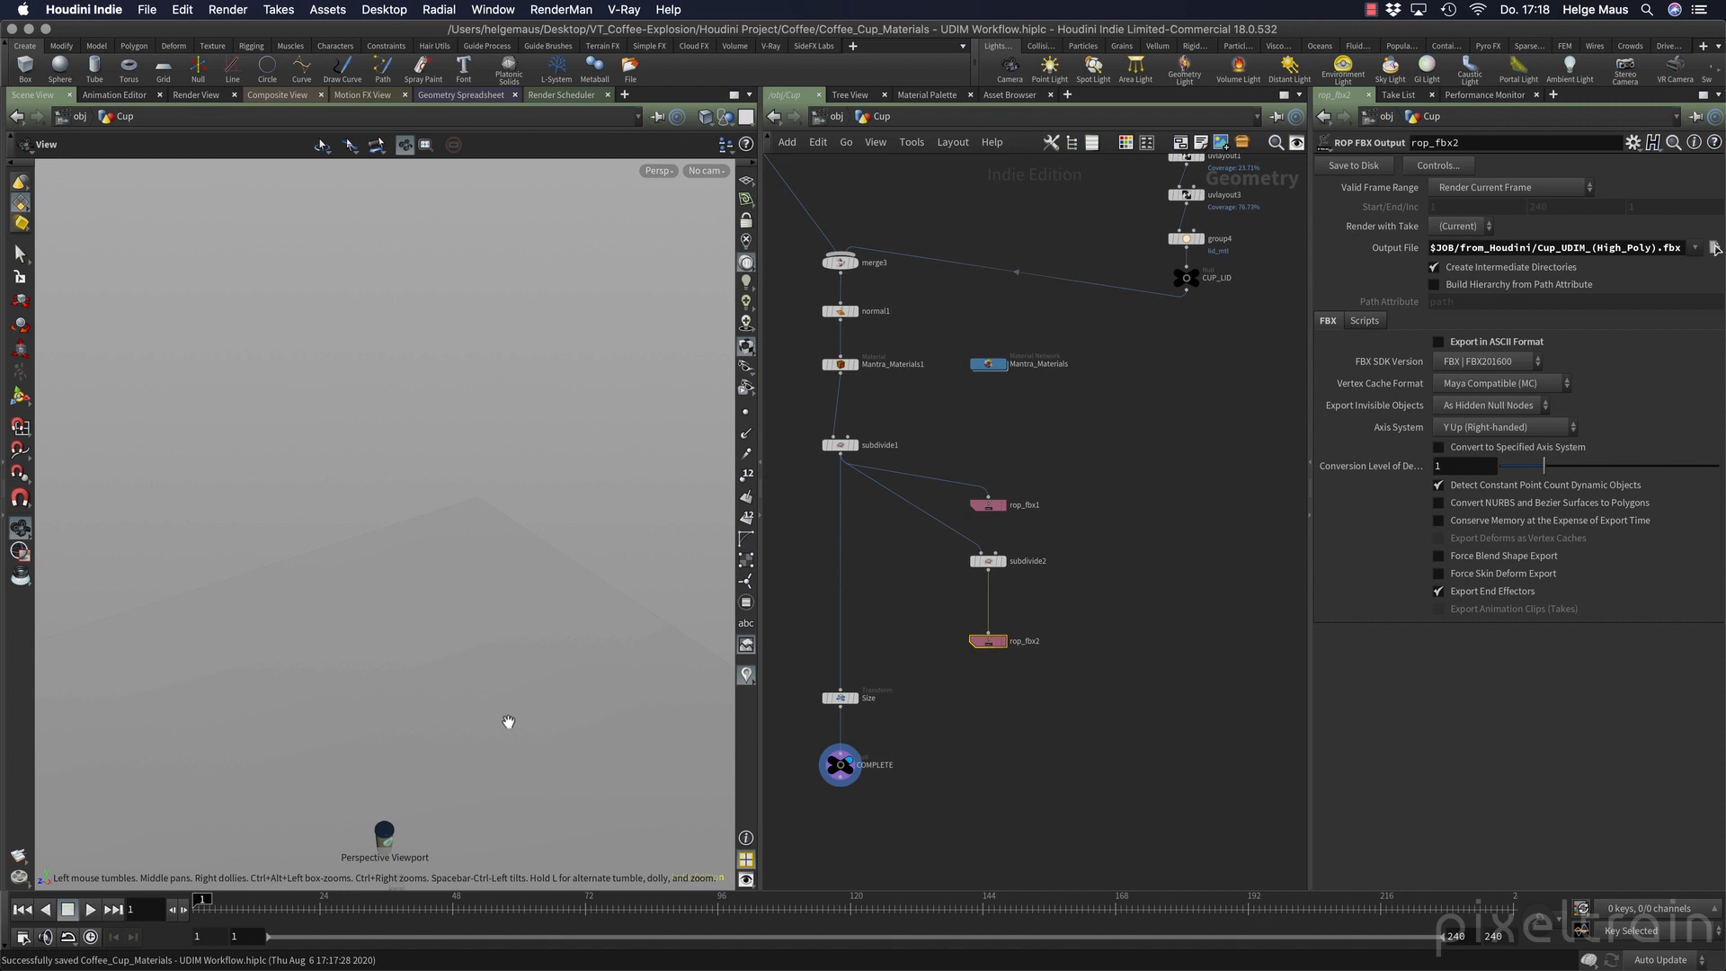
pyautogui.click(837, 117)
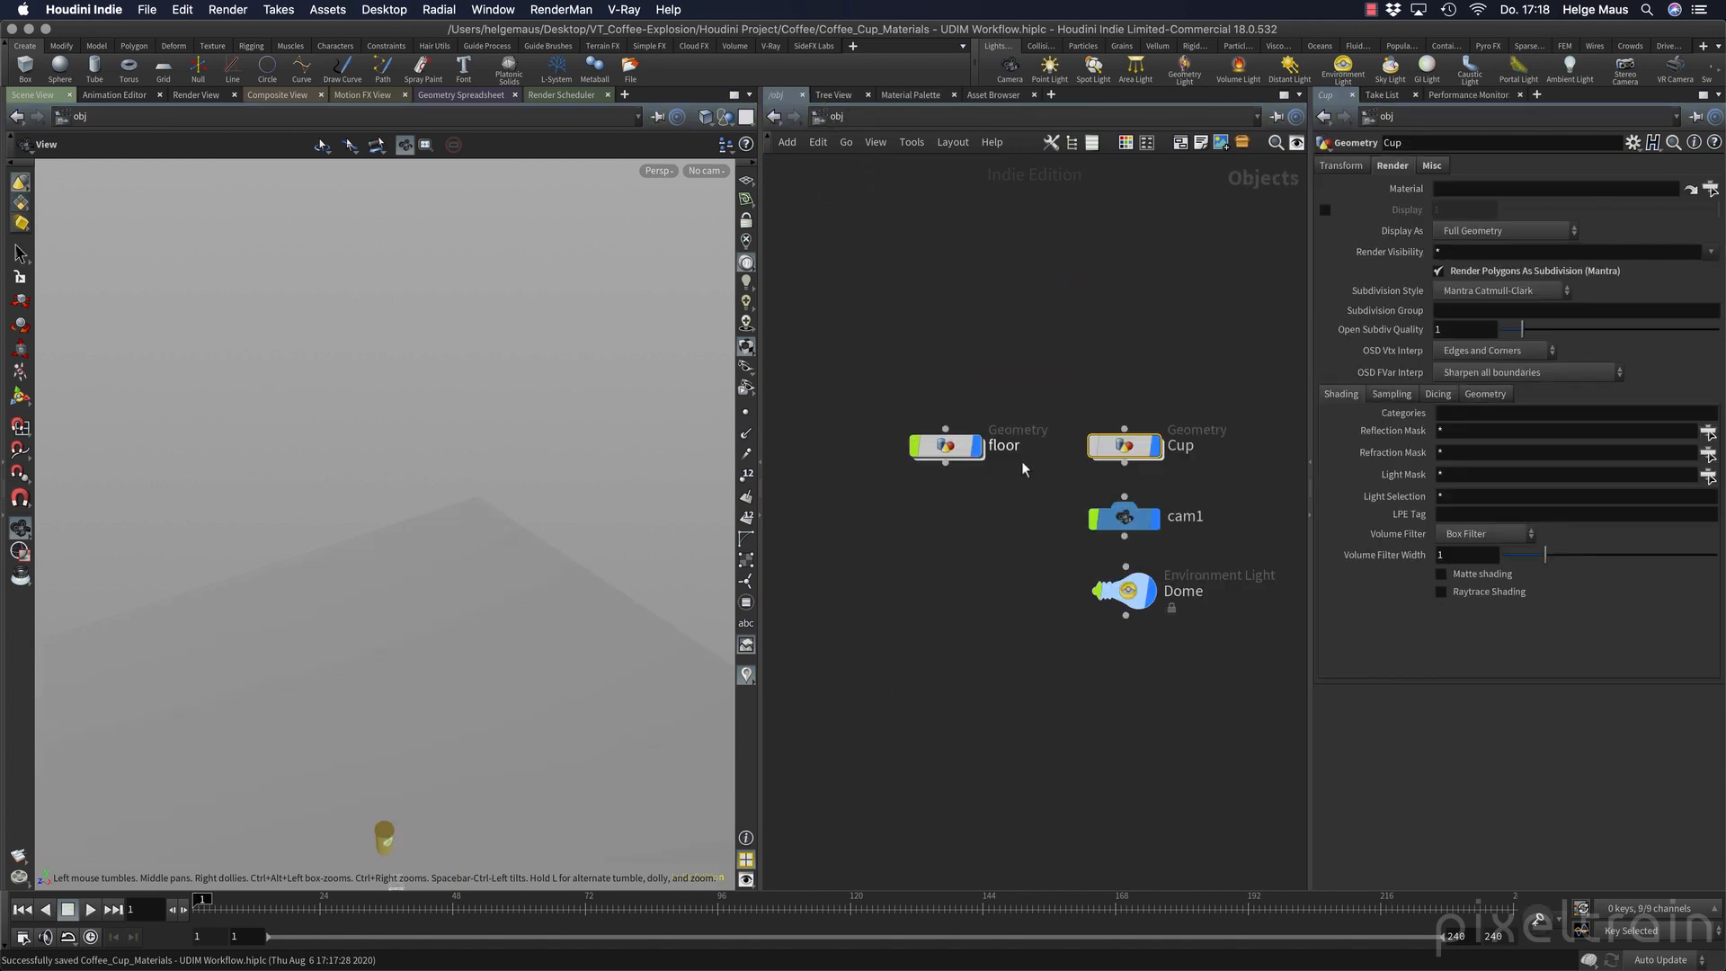
pyautogui.press('f')
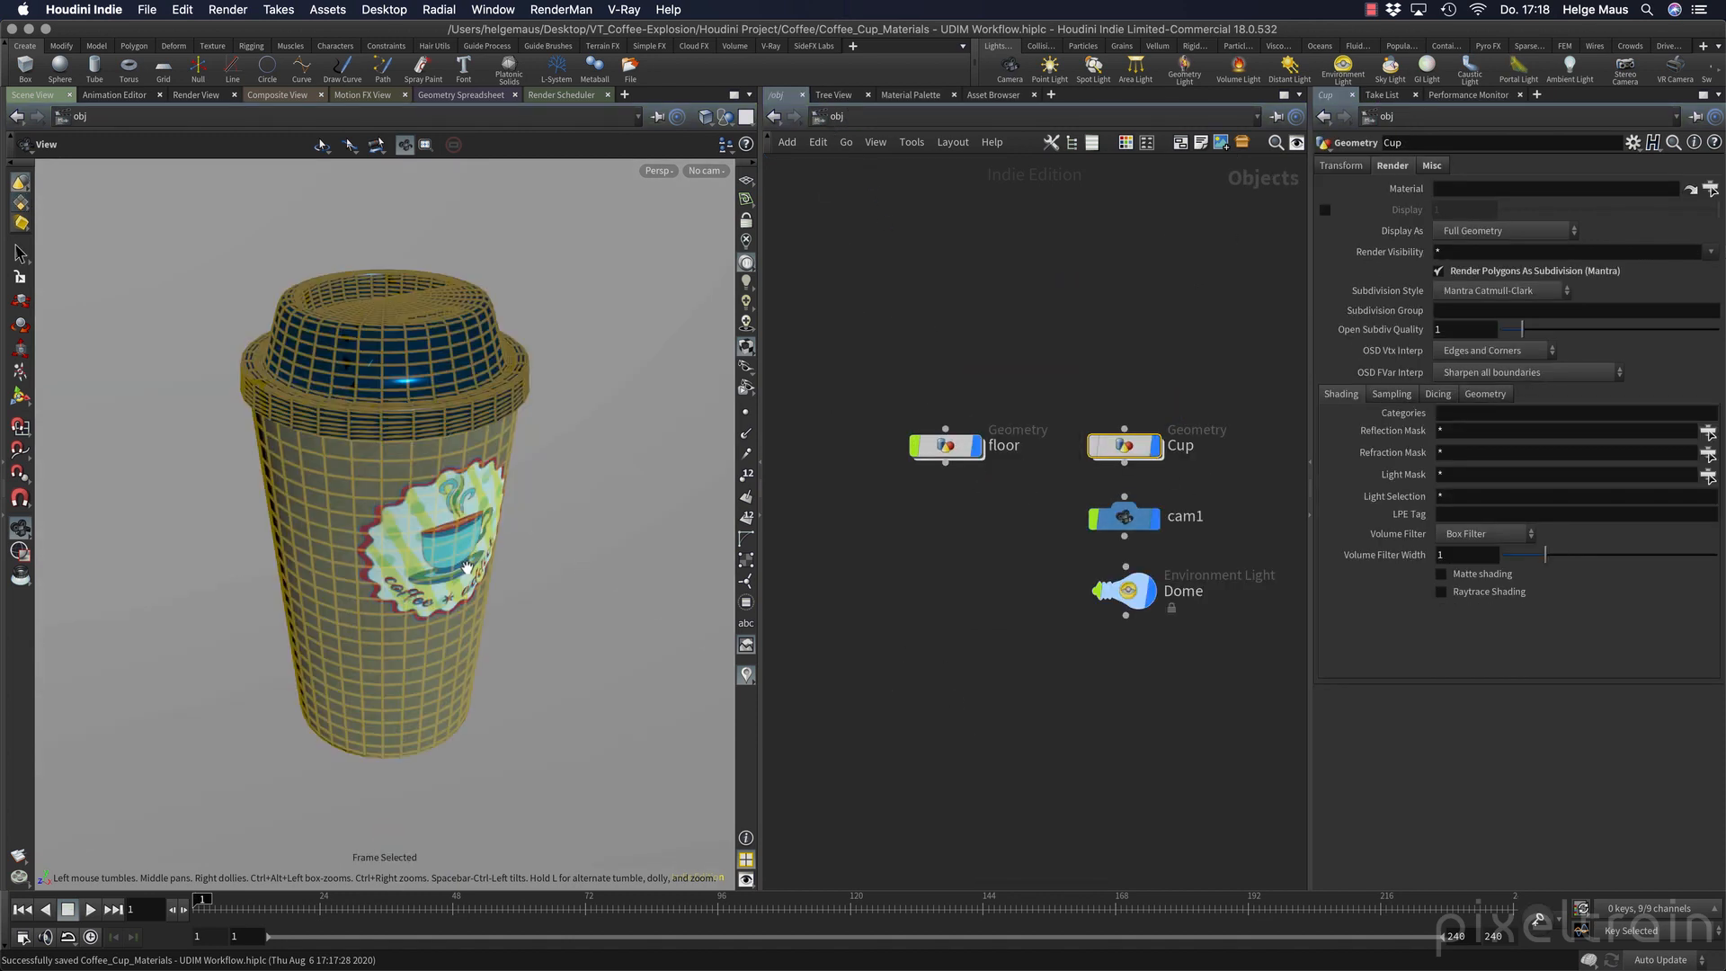
pyautogui.click(897, 588)
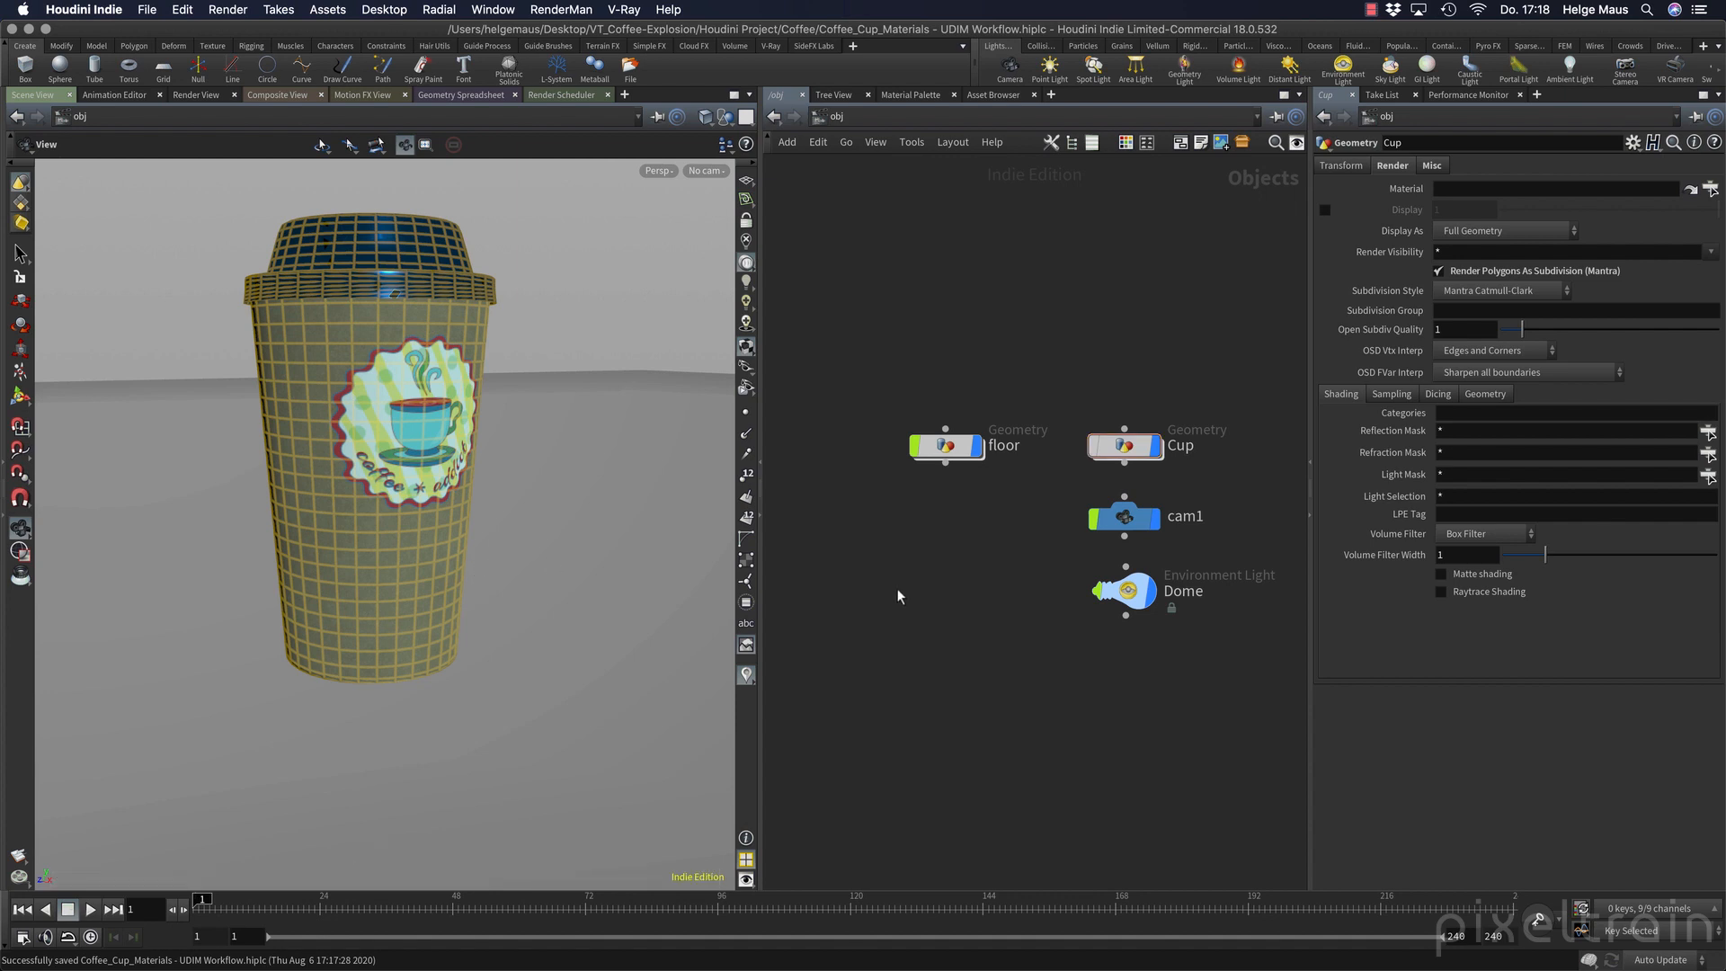
# Switch to Substance Painter and start a new project with the PBR - Metallic Roughness (allegorithmic) template.
pyautogui.moveTo(806, 948)
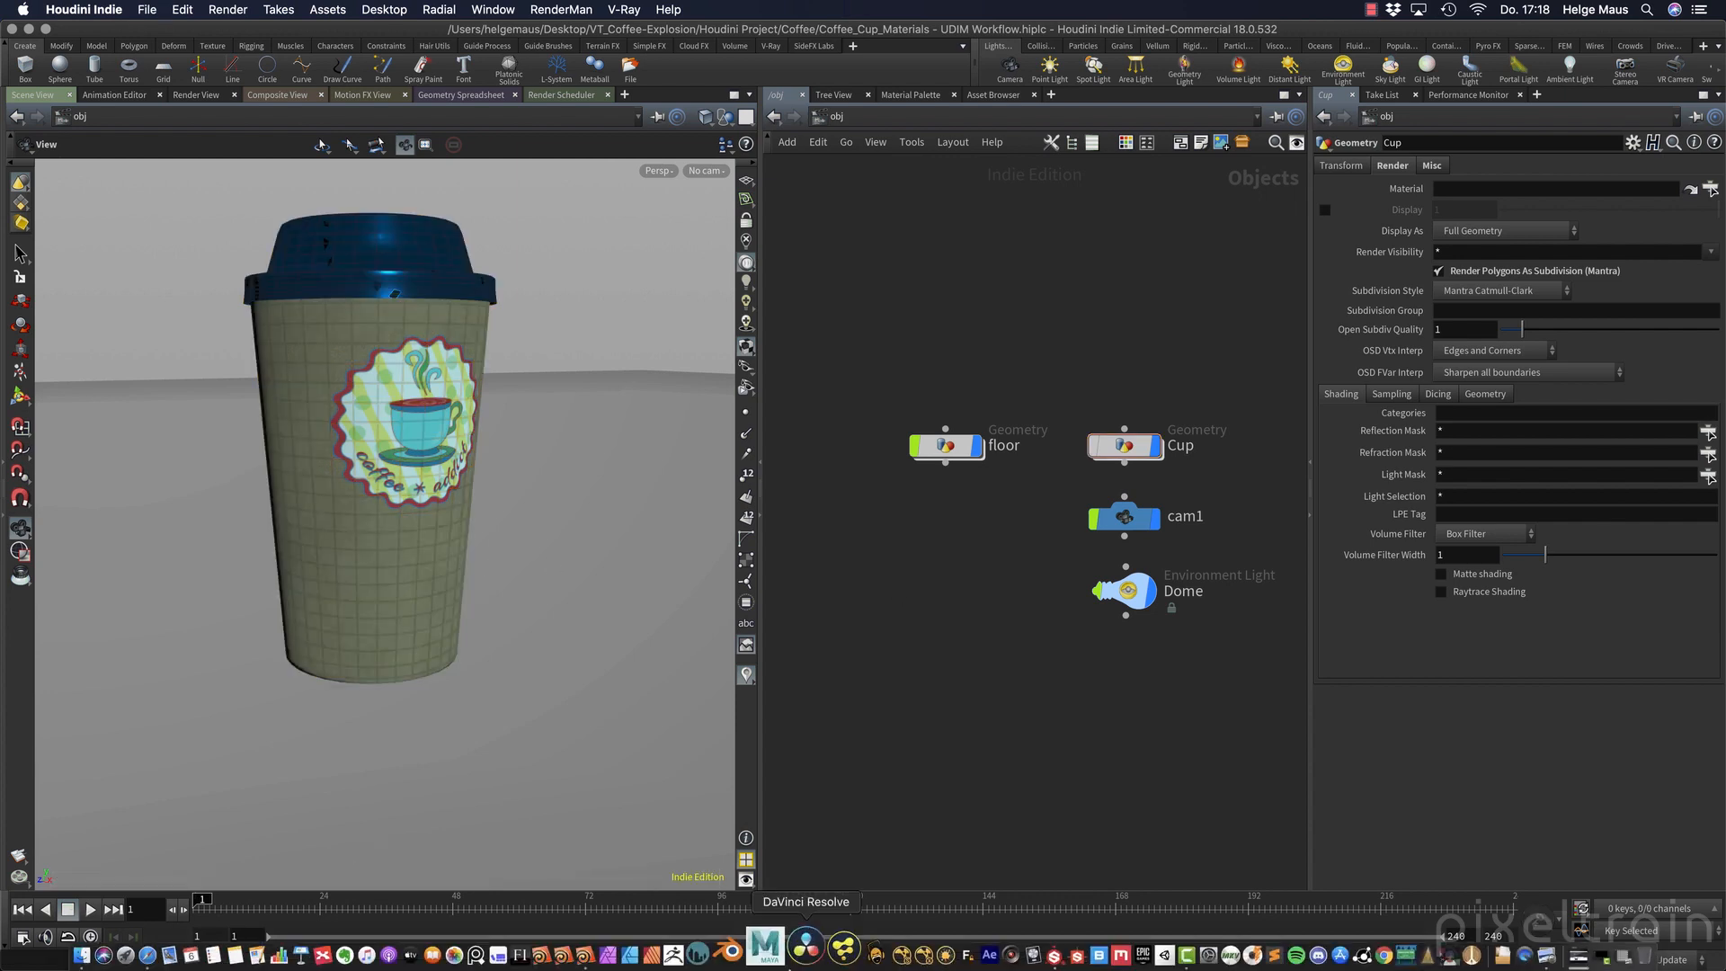
pyautogui.click(1060, 951)
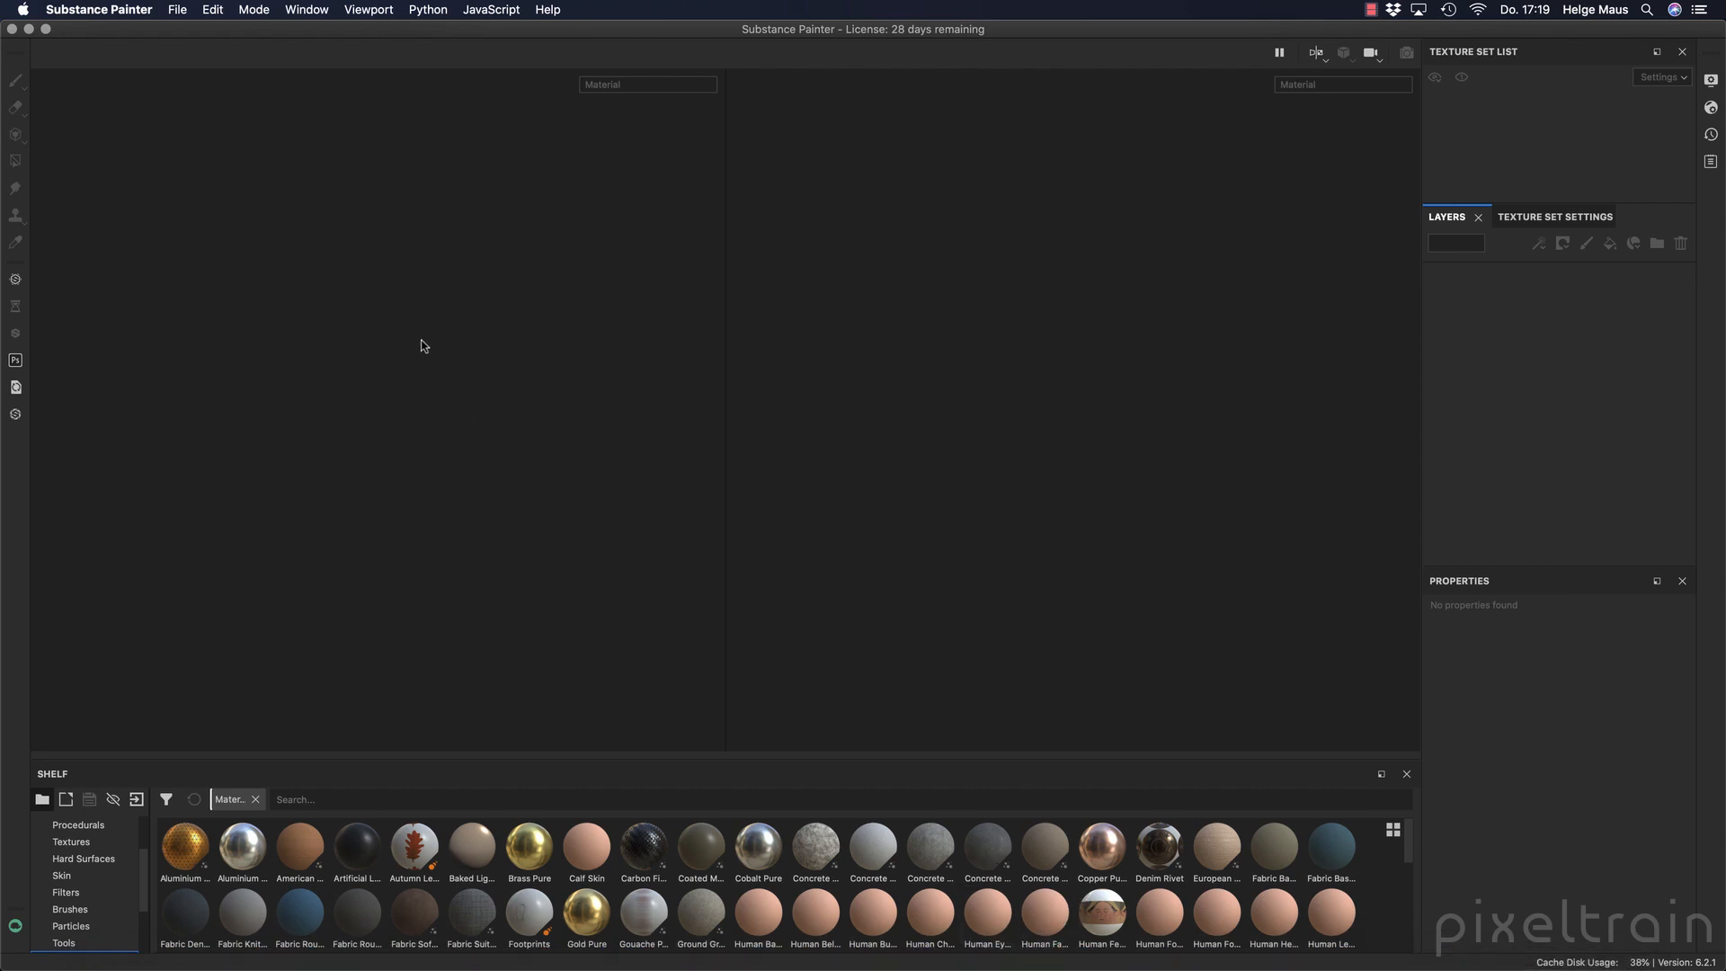
pyautogui.click(184, 9)
pyautogui.click(196, 34)
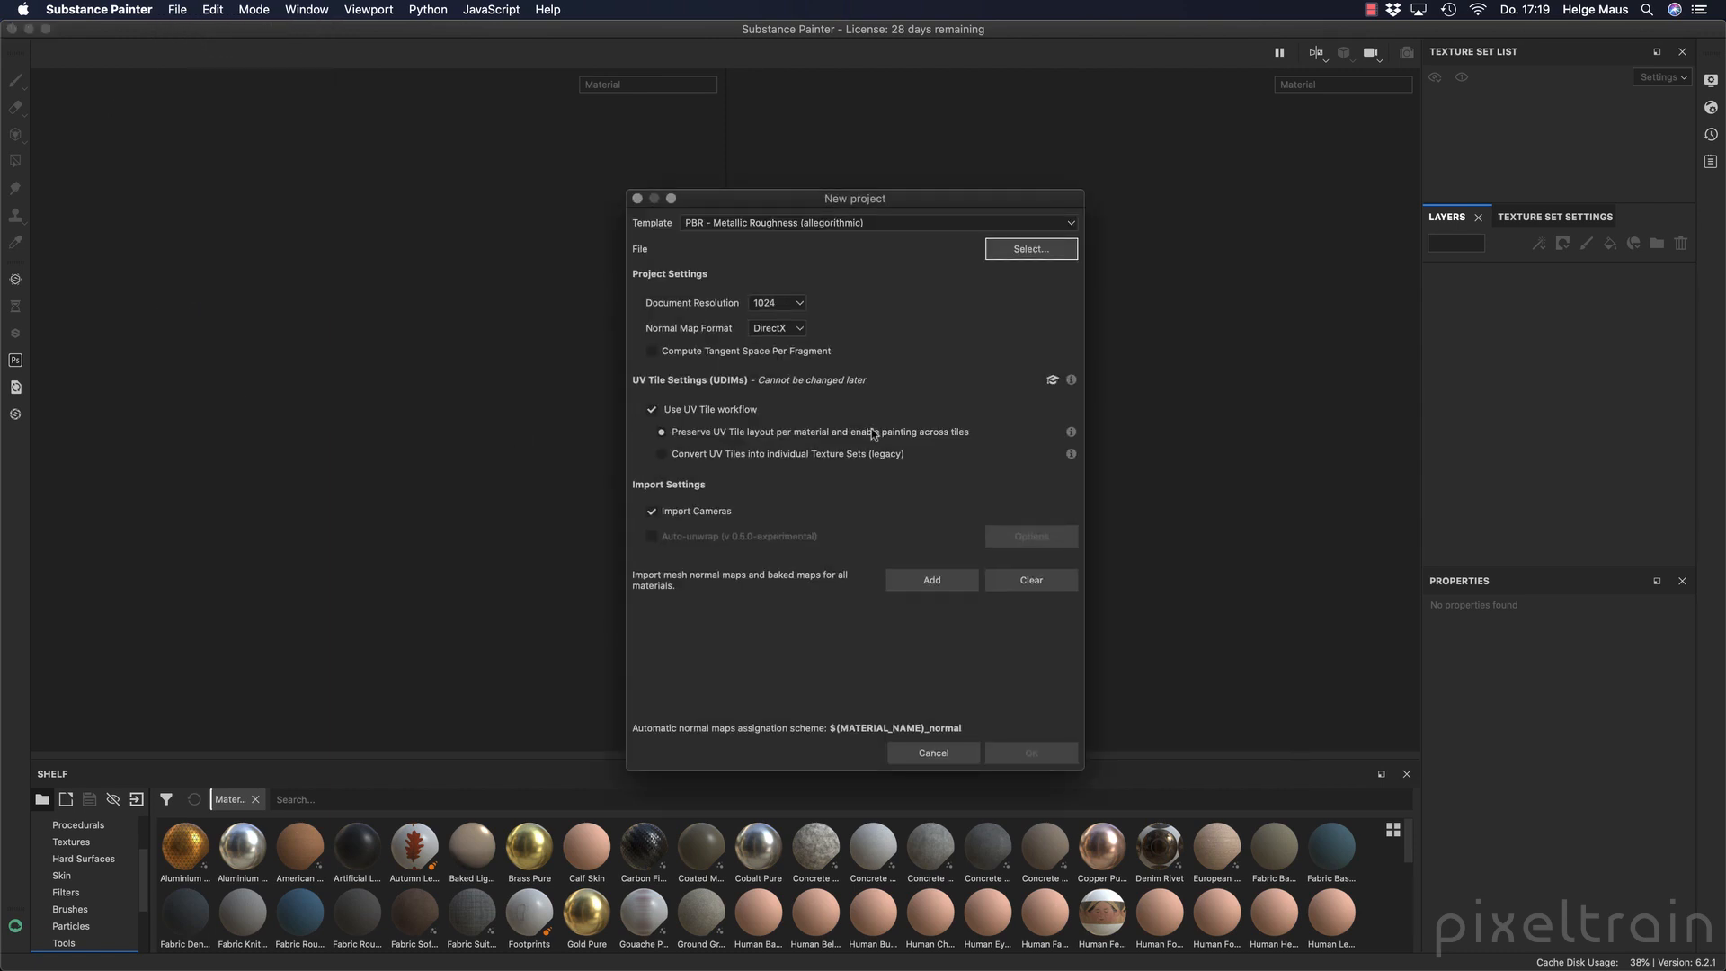
pyautogui.click(719, 222)
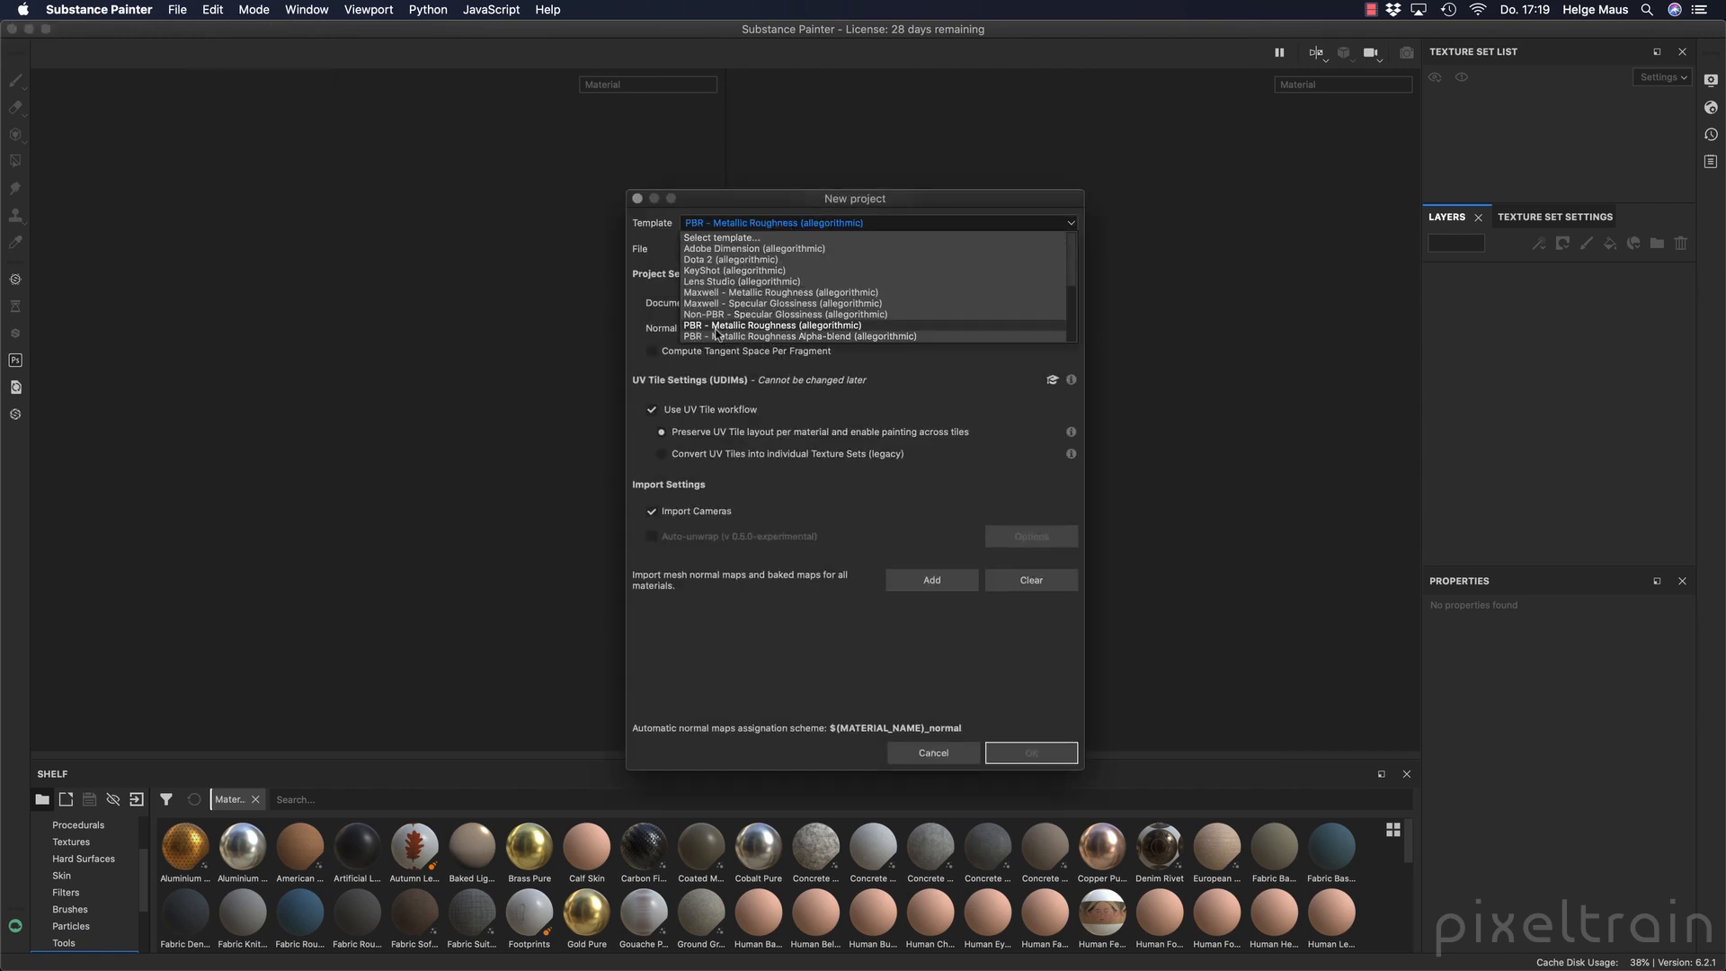
pyautogui.click(807, 327)
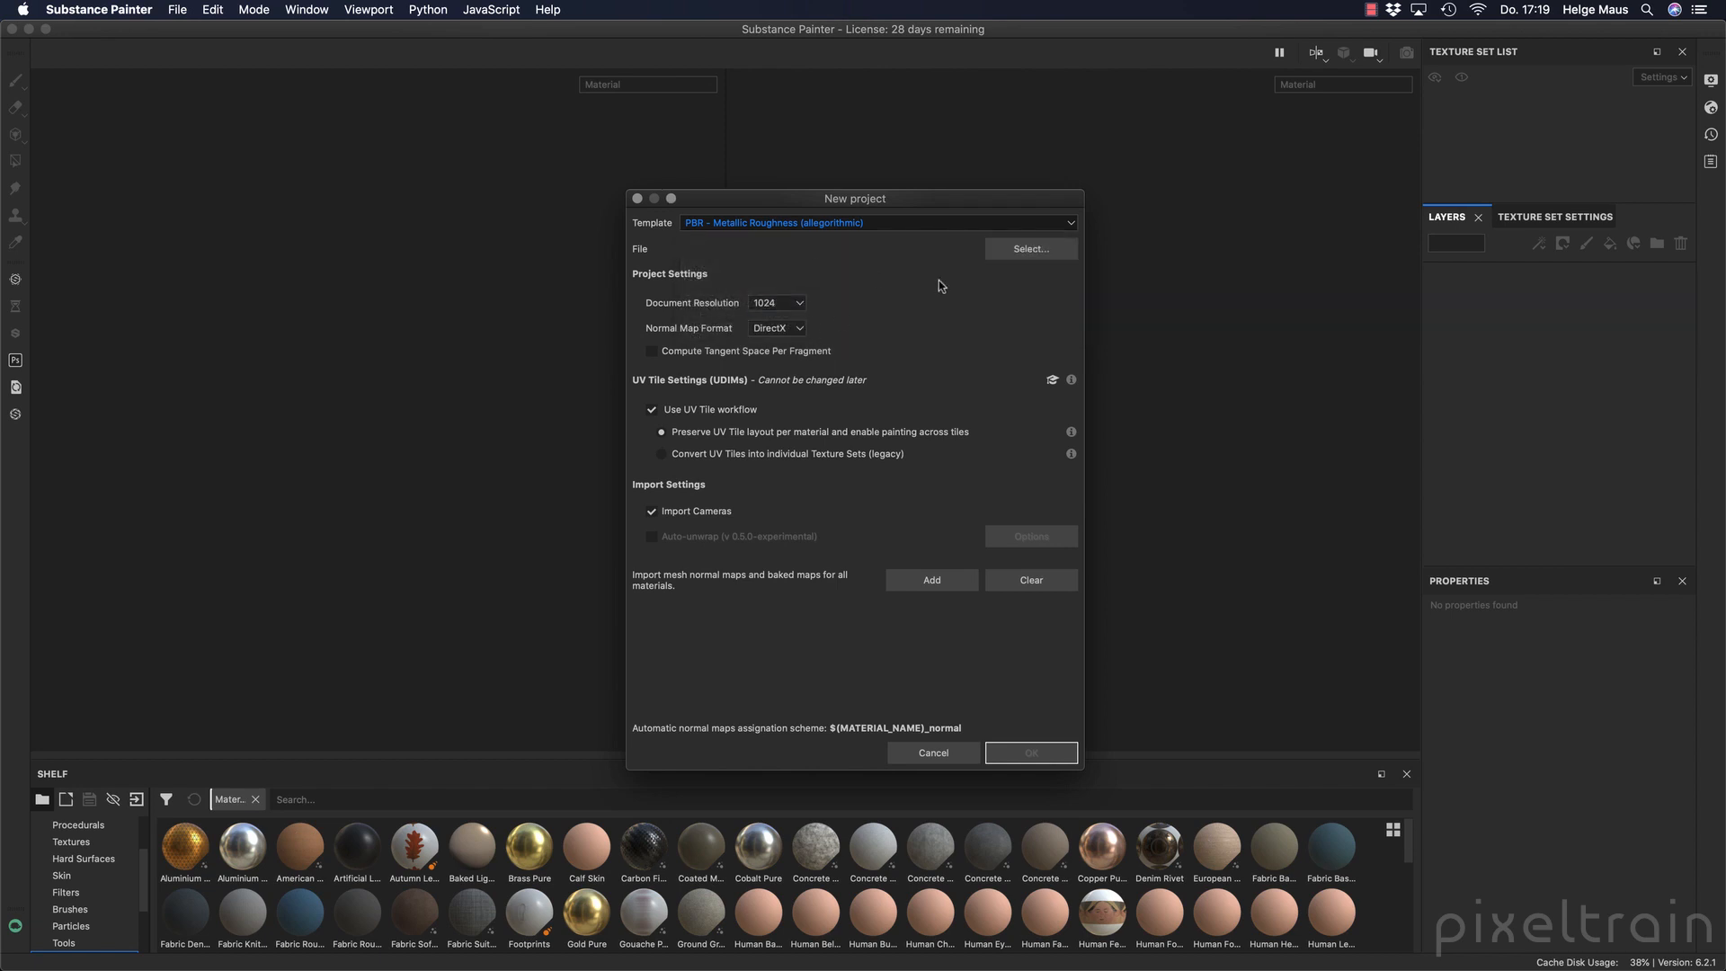
# Load Cup_UDIM_(Low_Poly).fbx from the from_Houdini folder as the project mesh.
pyautogui.click(1025, 250)
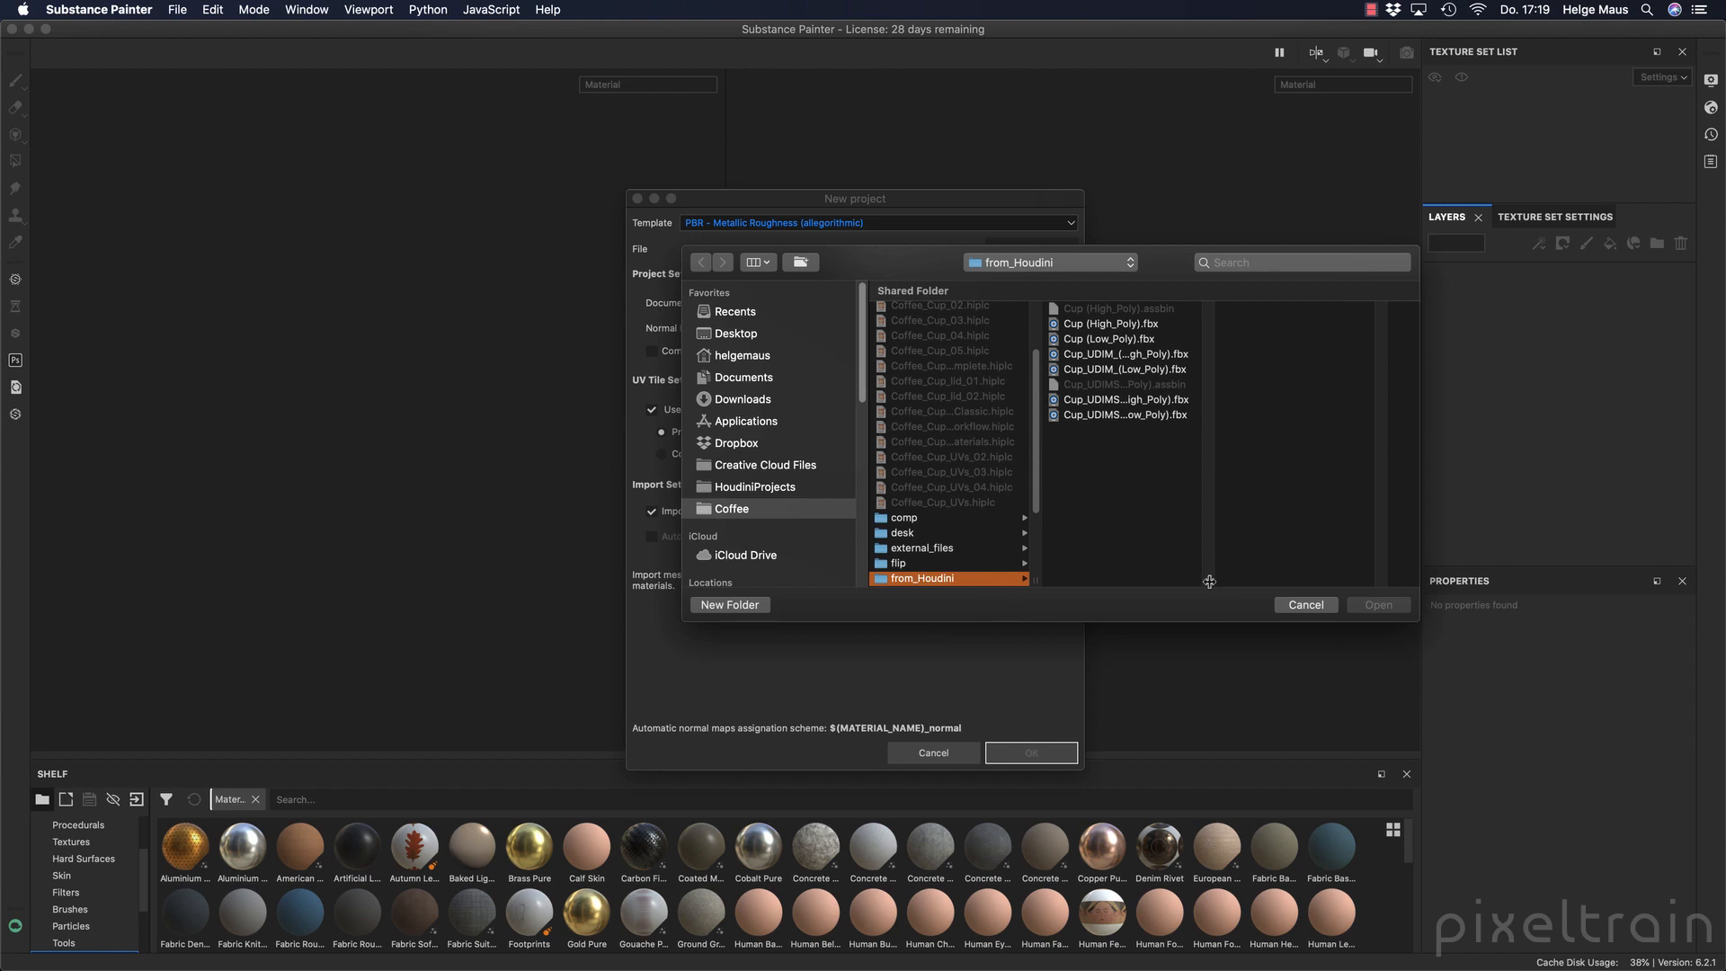
pyautogui.moveTo(1209, 581); pyautogui.dragTo(1286, 588)
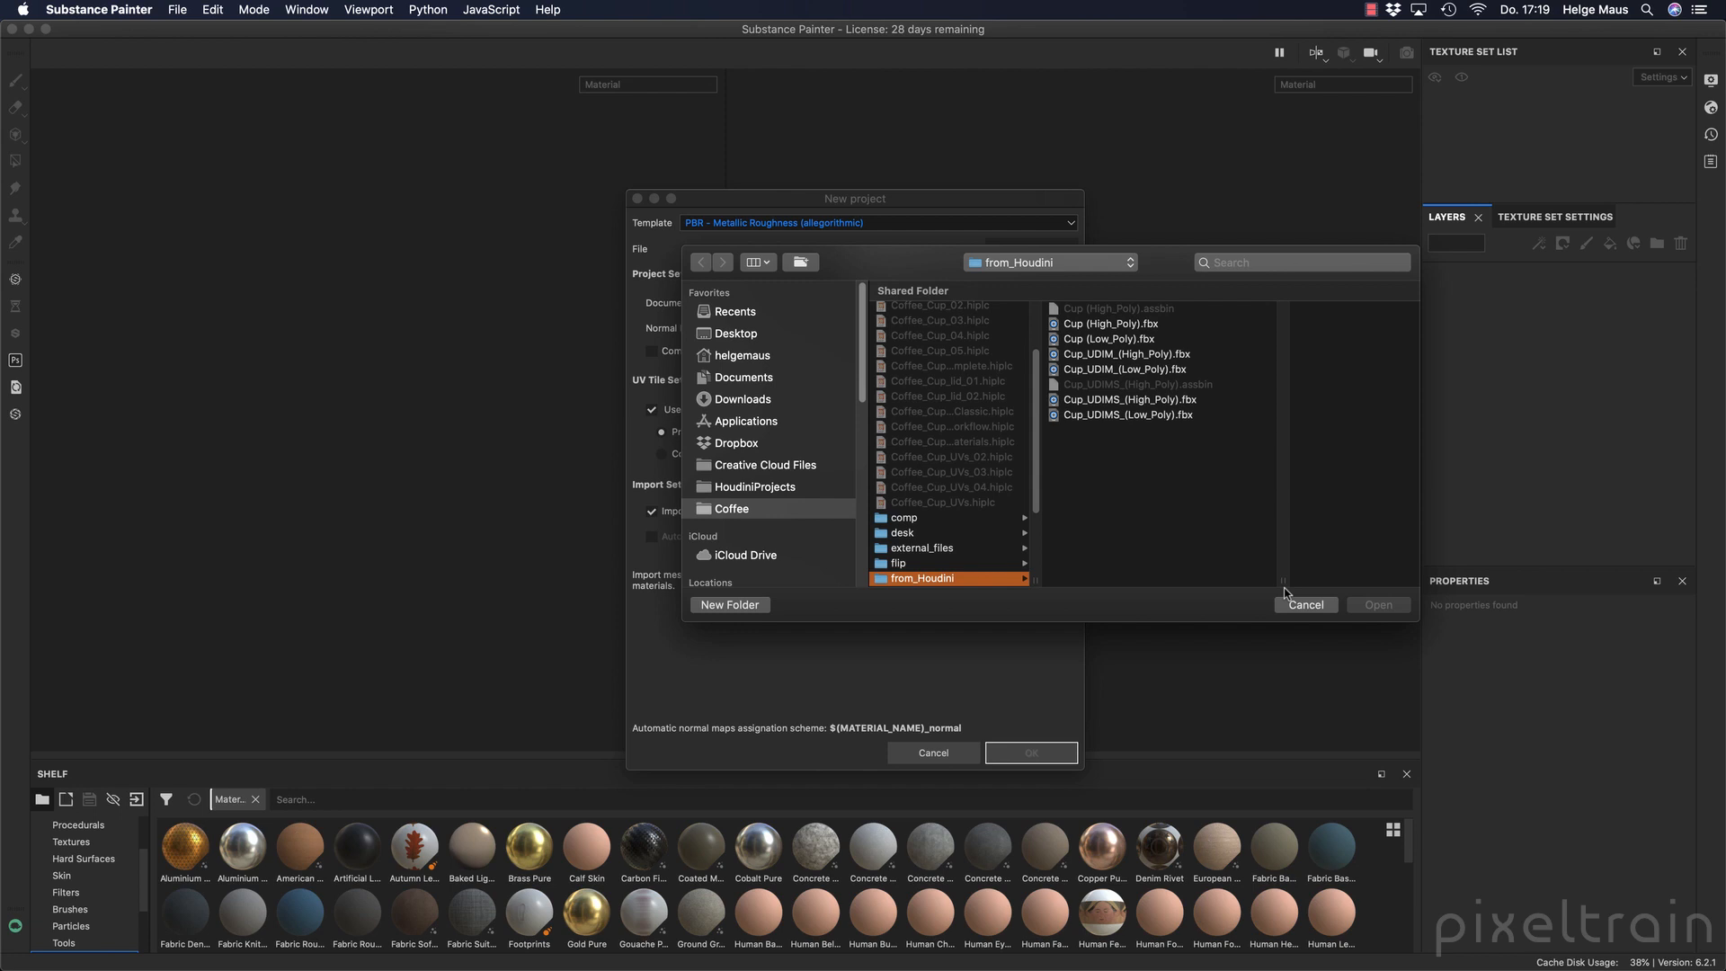
pyautogui.click(1136, 416)
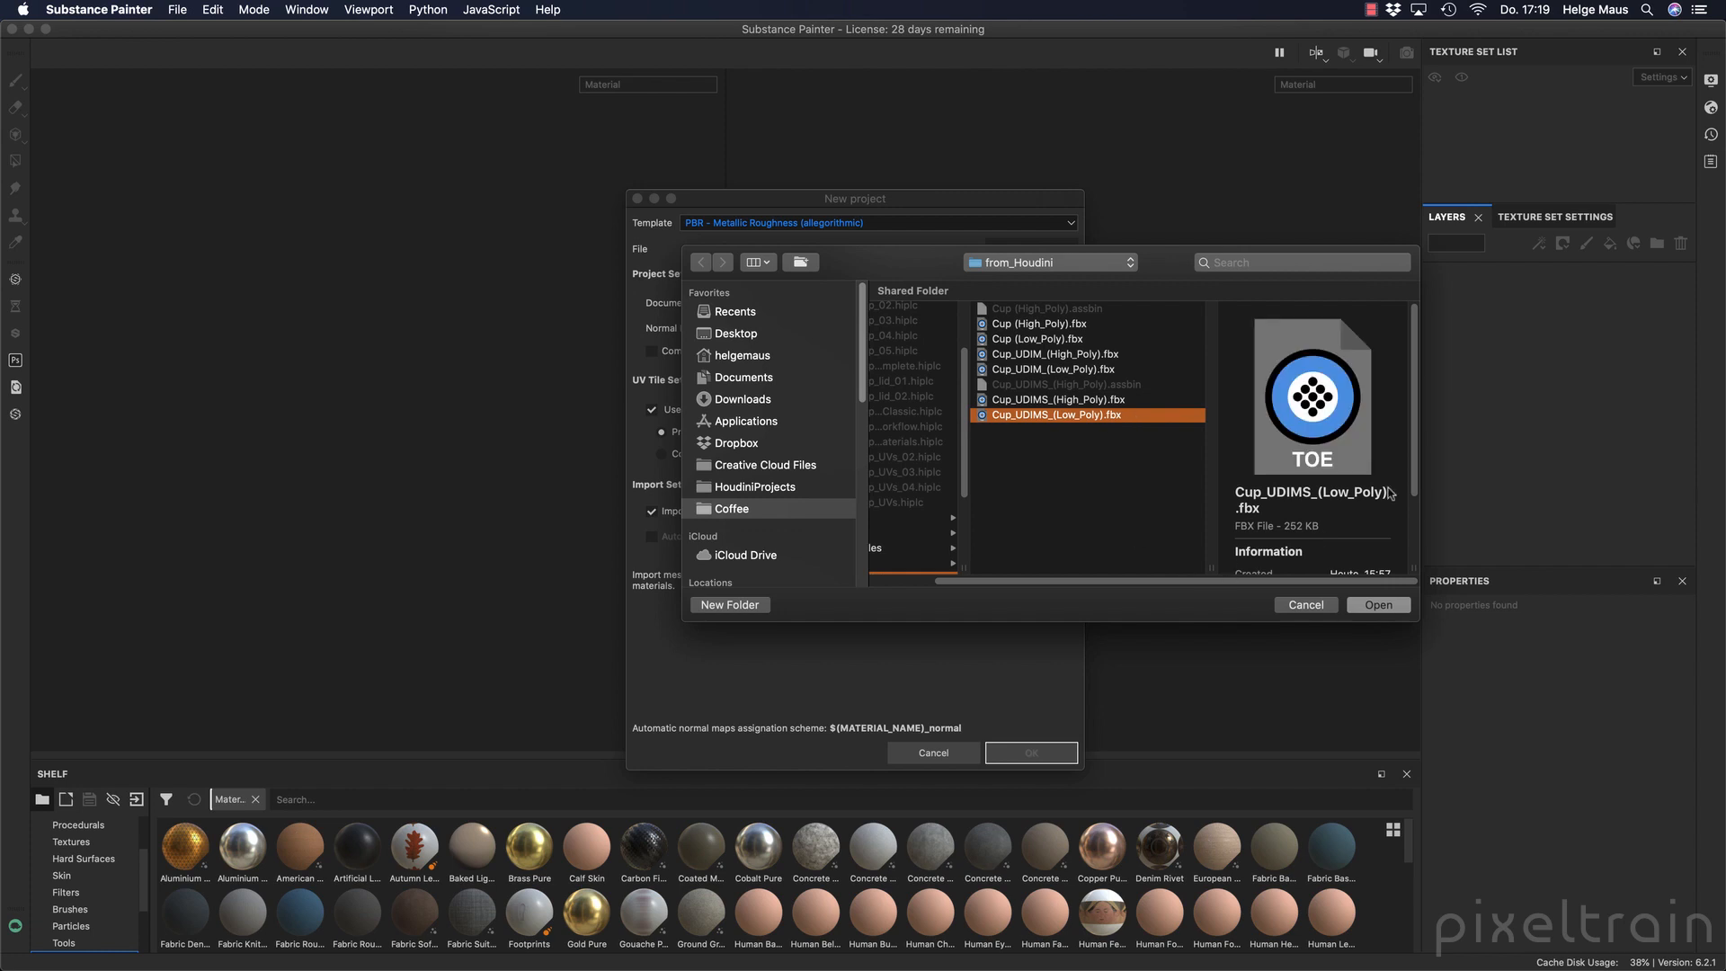
pyautogui.scroll(-2, 1416, 427)
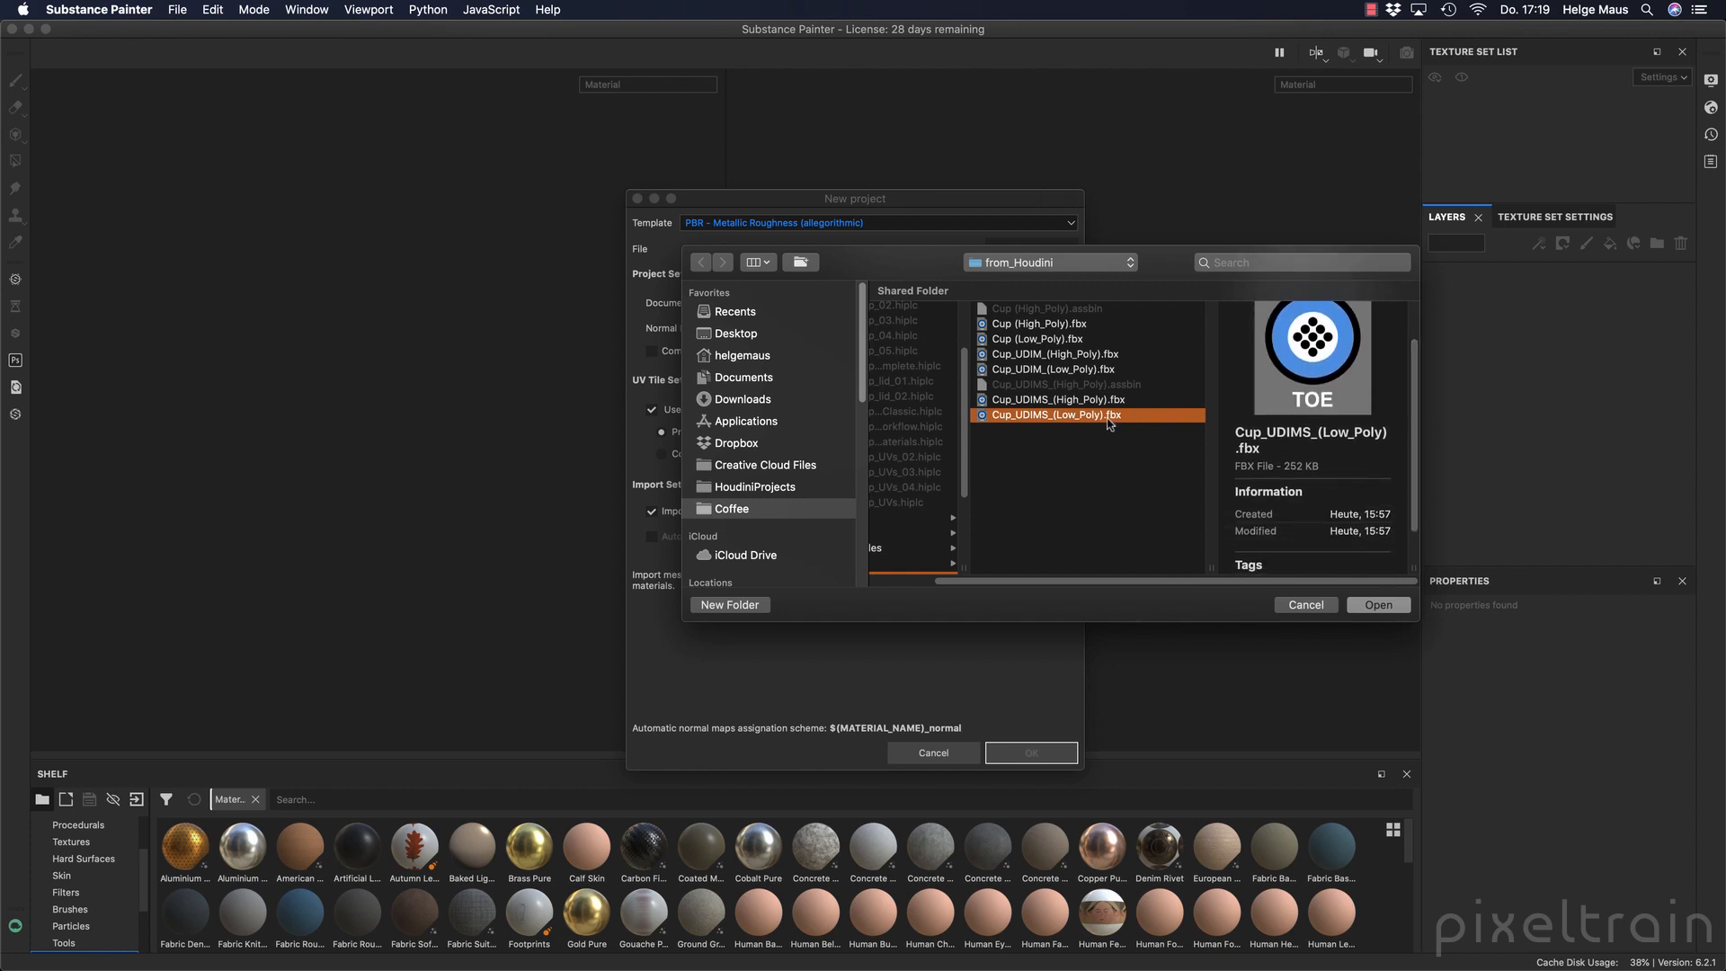
pyautogui.click(1107, 372)
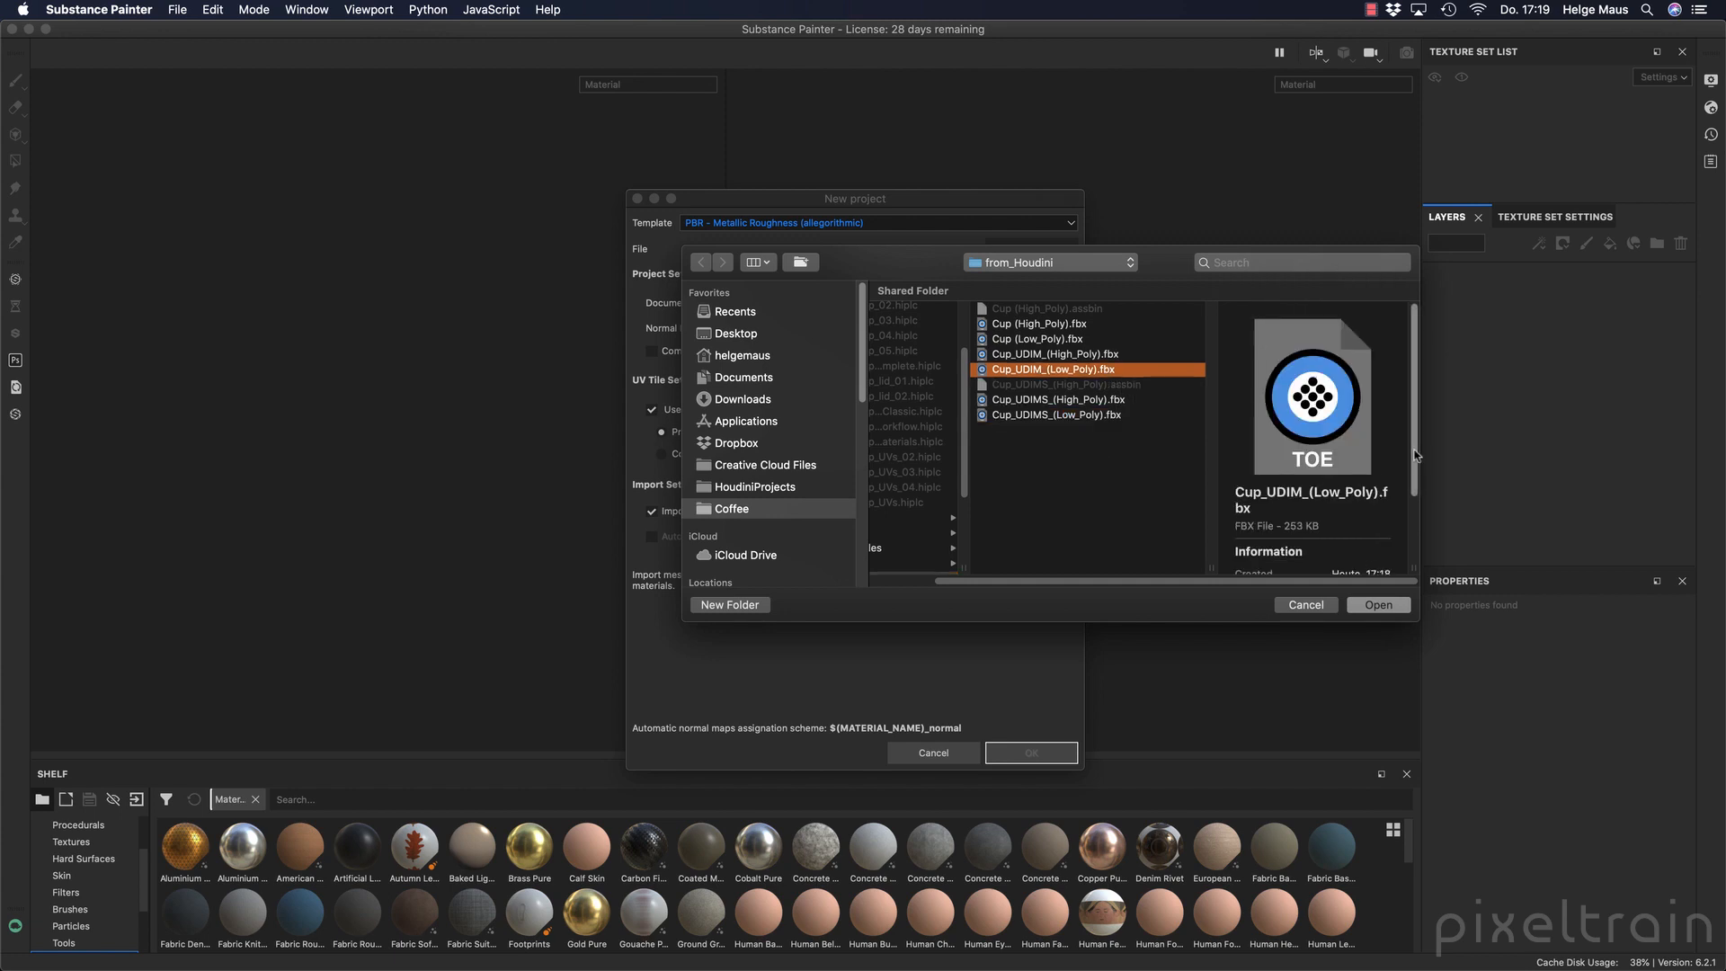
pyautogui.scroll(-2, 1411, 456)
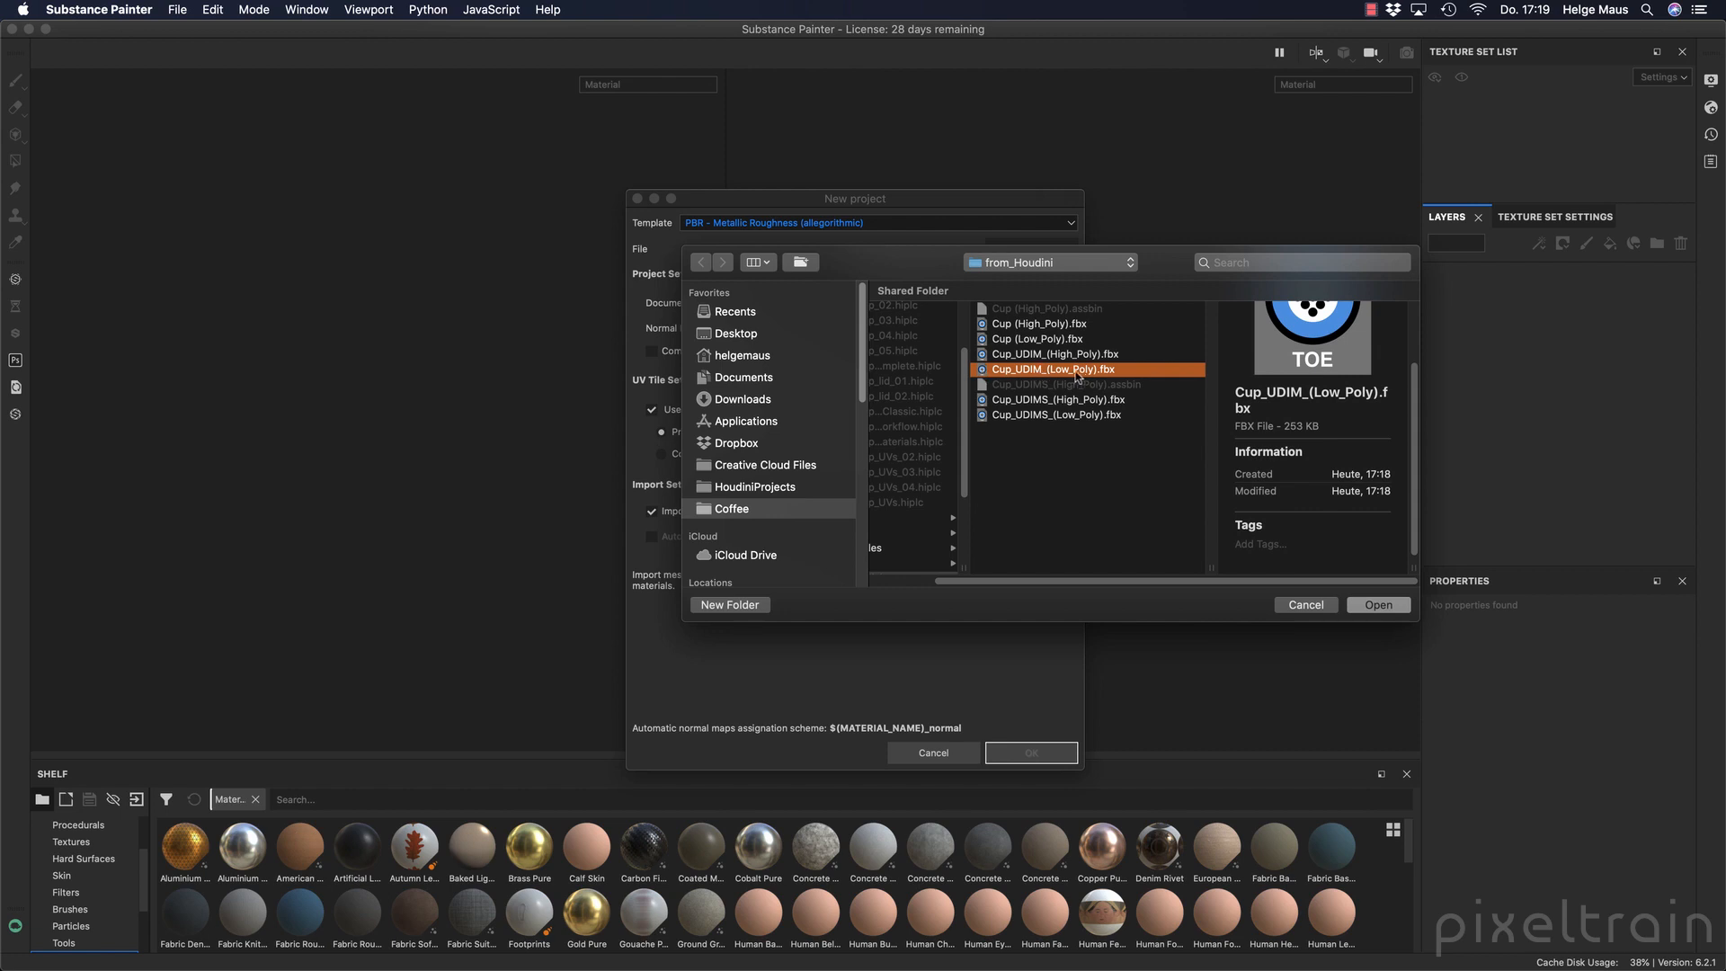
pyautogui.click(1380, 604)
# Set the project's document resolution to 2048 and its normal map format to OpenGL.
pyautogui.click(780, 304)
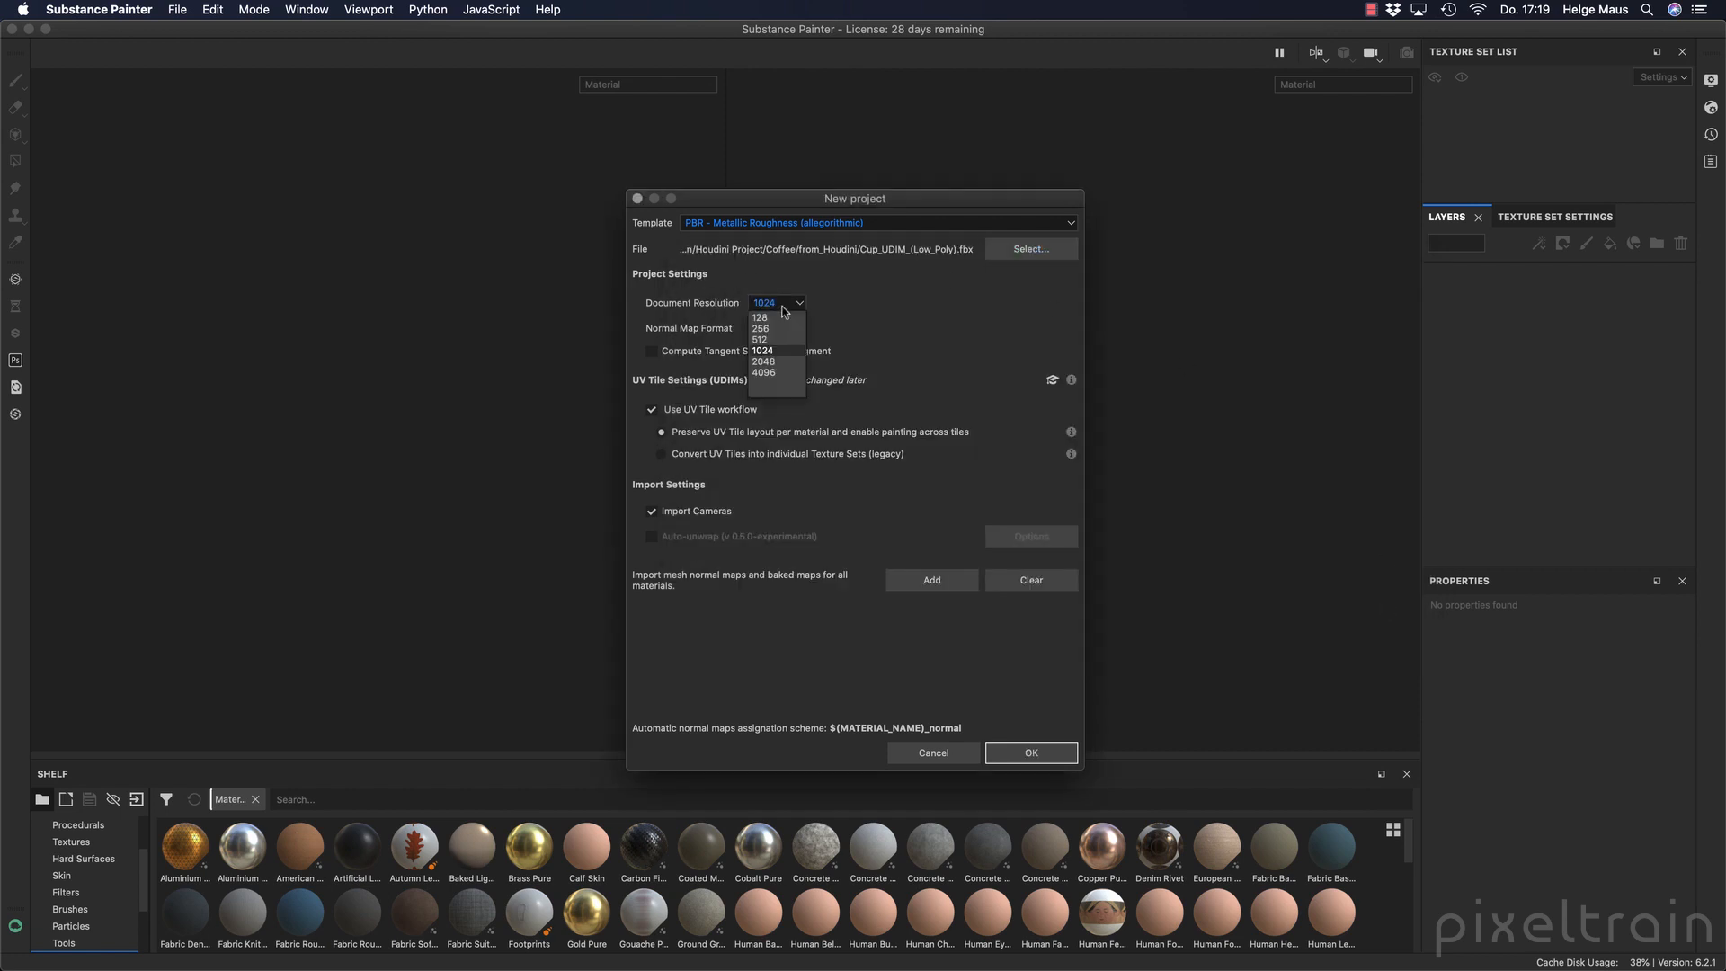
pyautogui.click(778, 362)
pyautogui.click(778, 328)
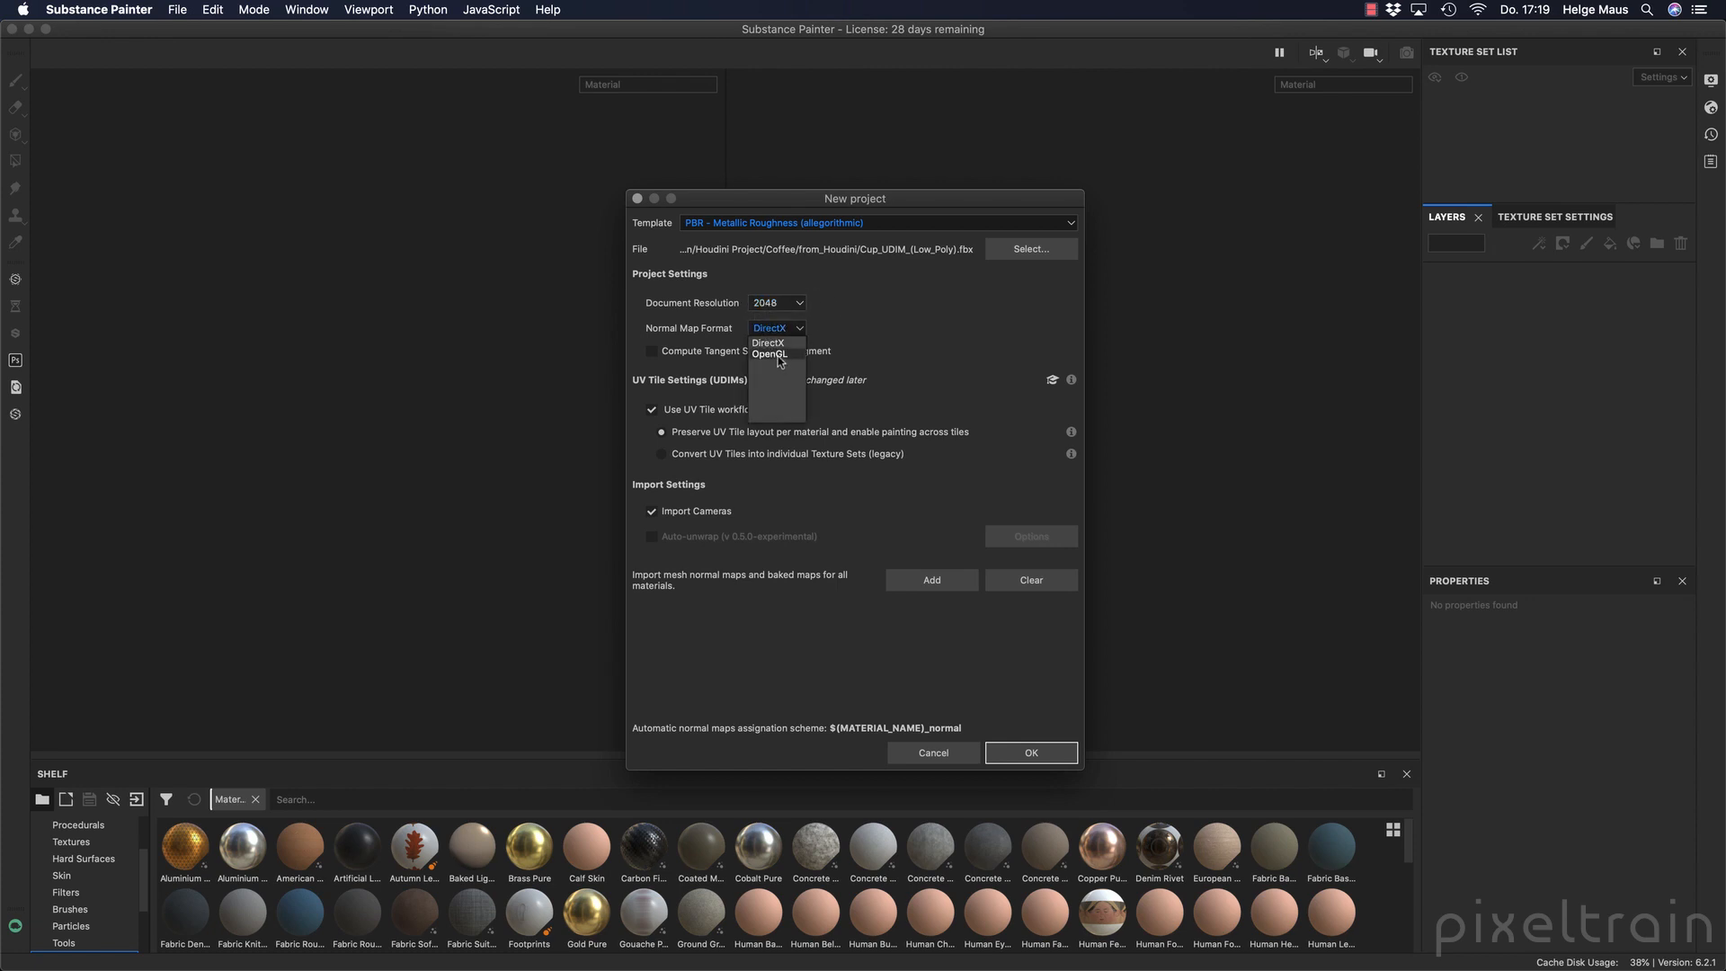
pyautogui.click(771, 354)
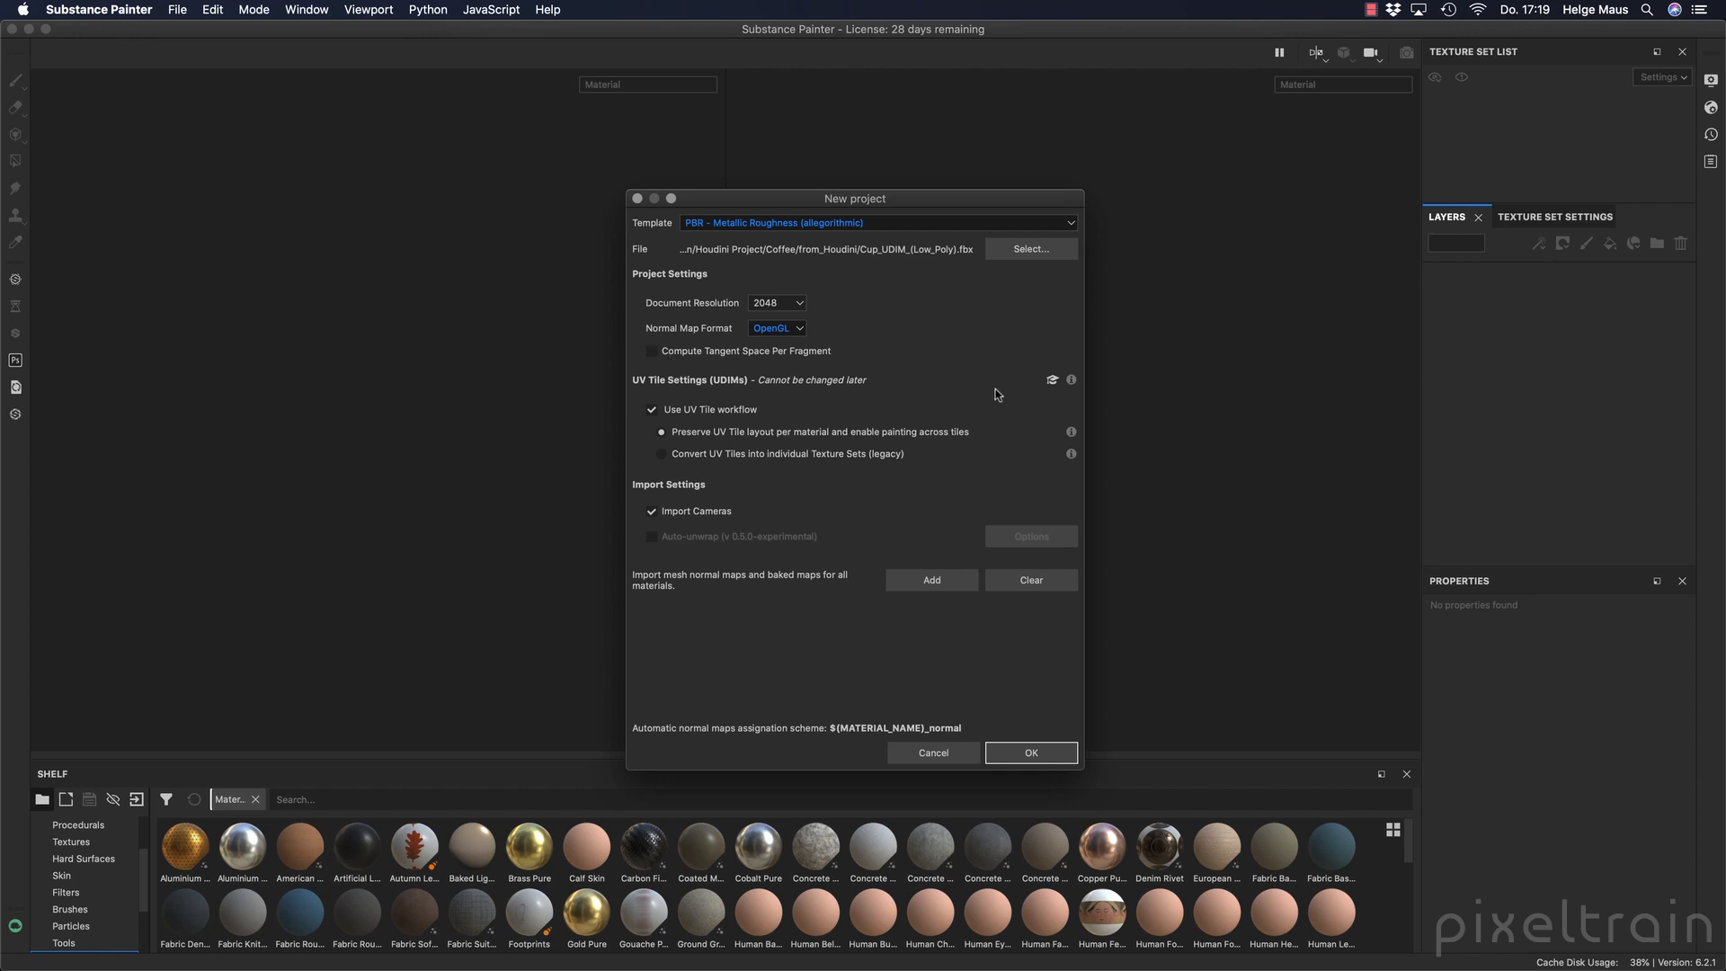
# Create the project using the UV Tile workflow, preserving the UV tile layout per material and enabling painting across tiles.
pyautogui.click(653, 410)
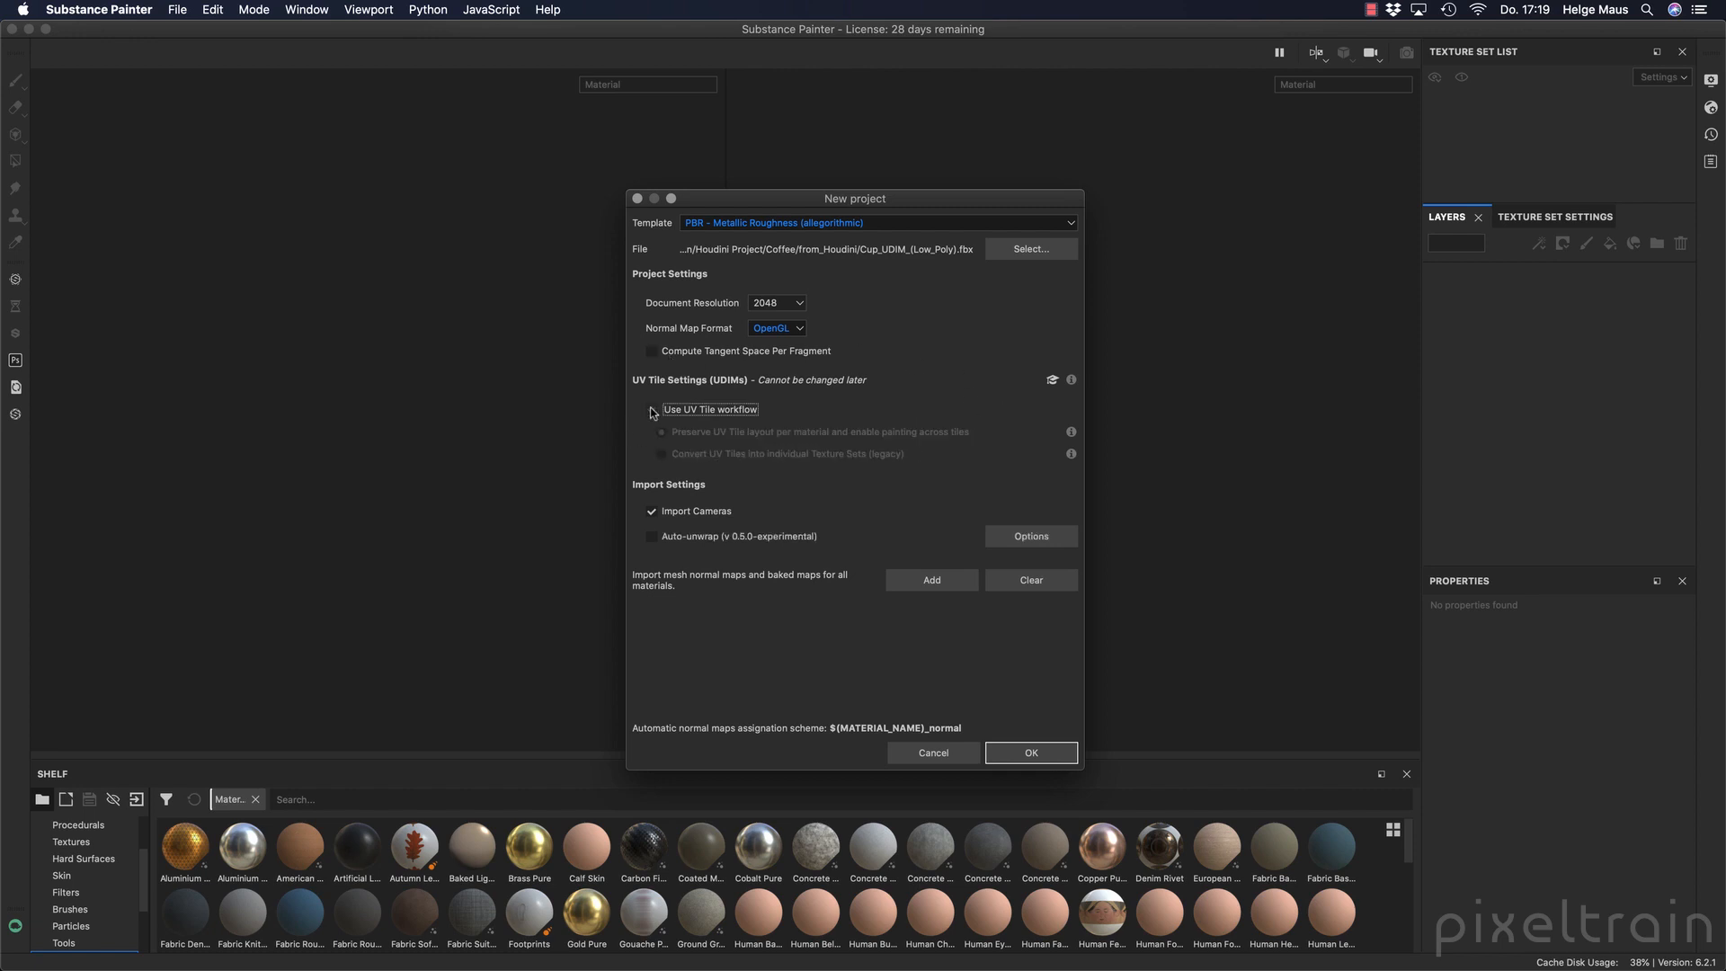
pyautogui.click(653, 411)
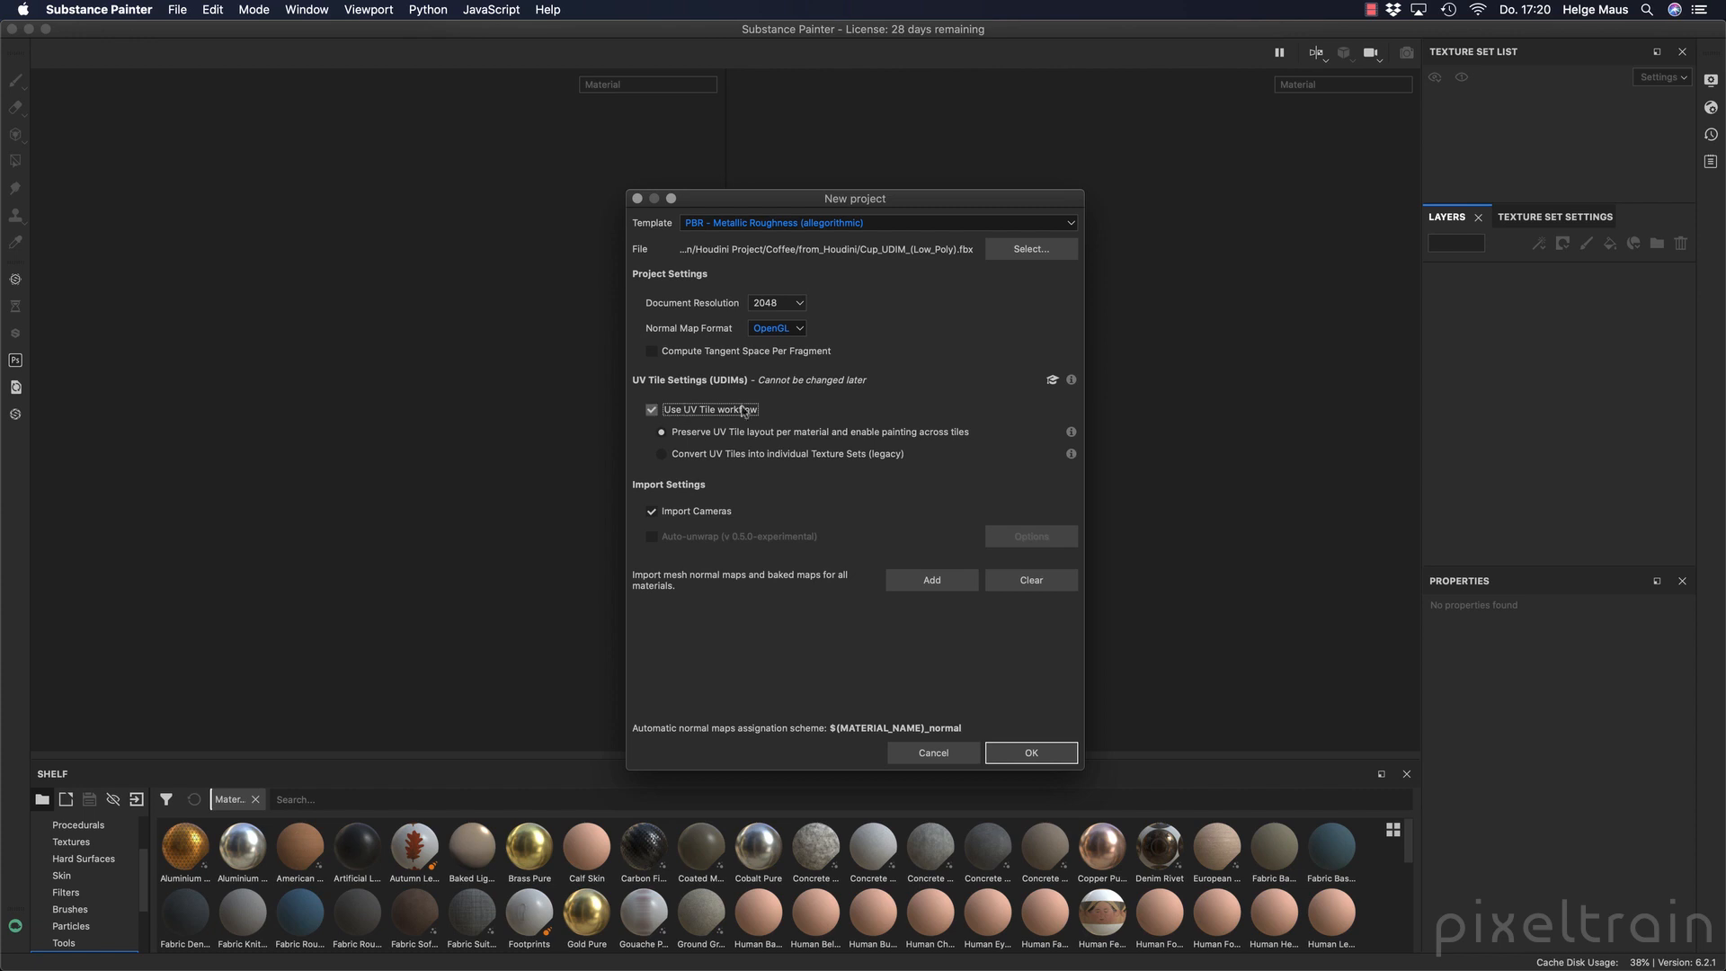
pyautogui.click(746, 432)
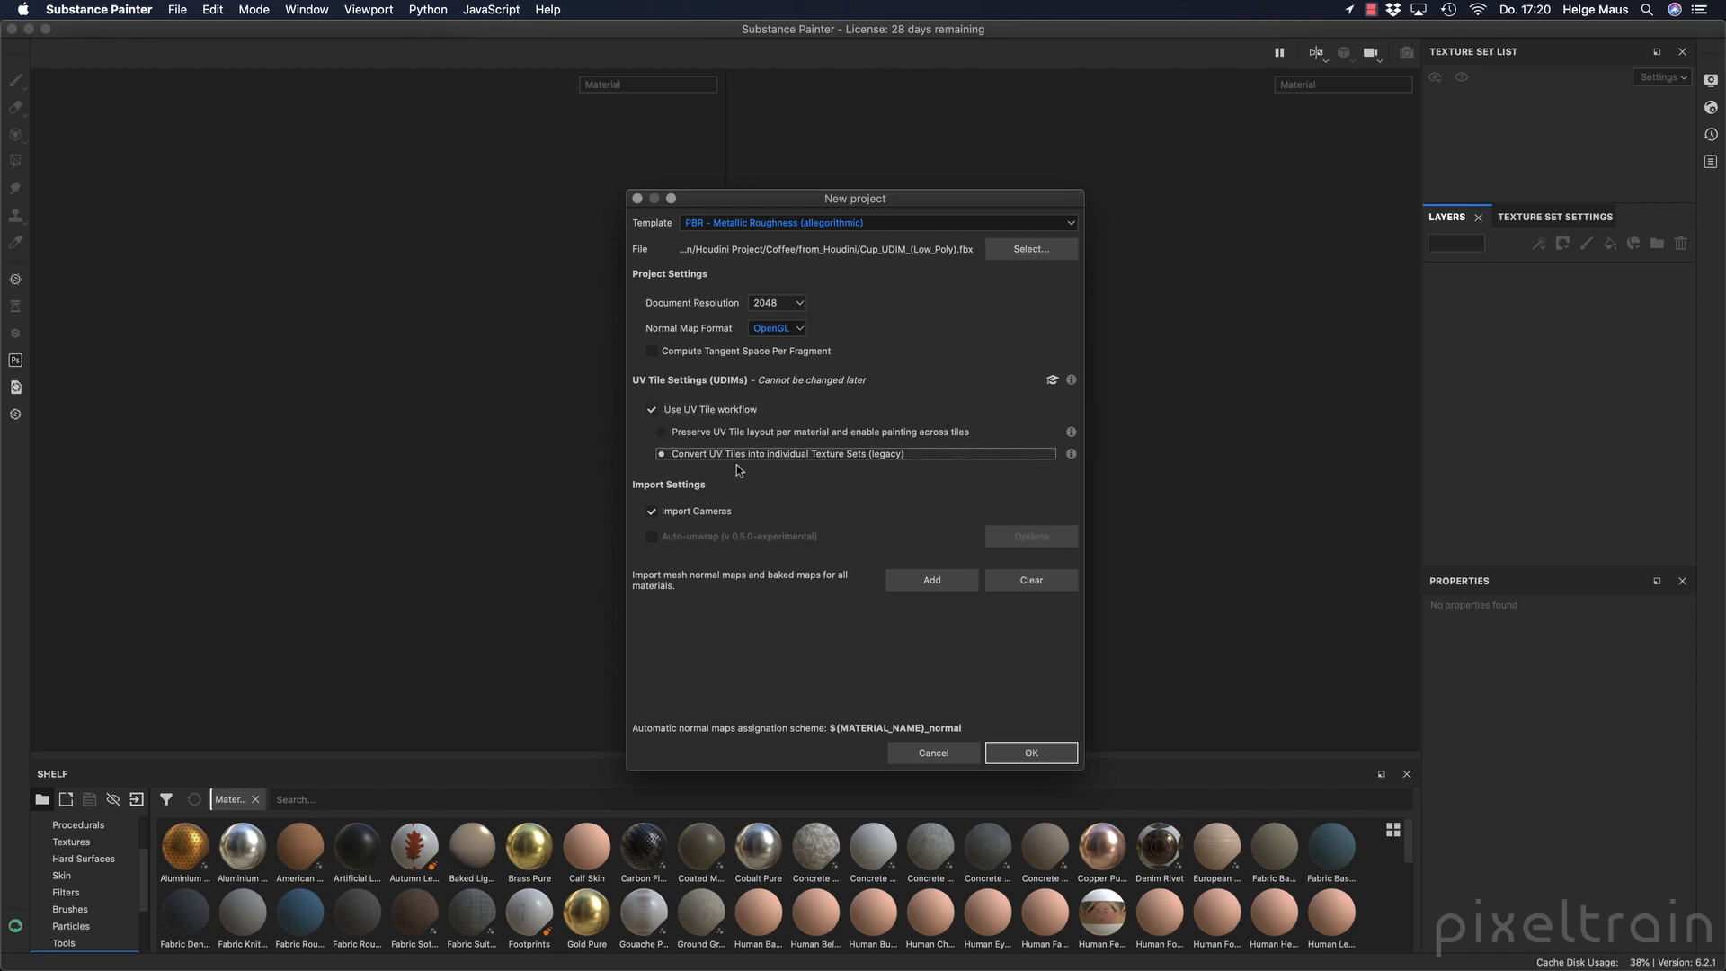
pyautogui.click(742, 458)
pyautogui.click(663, 433)
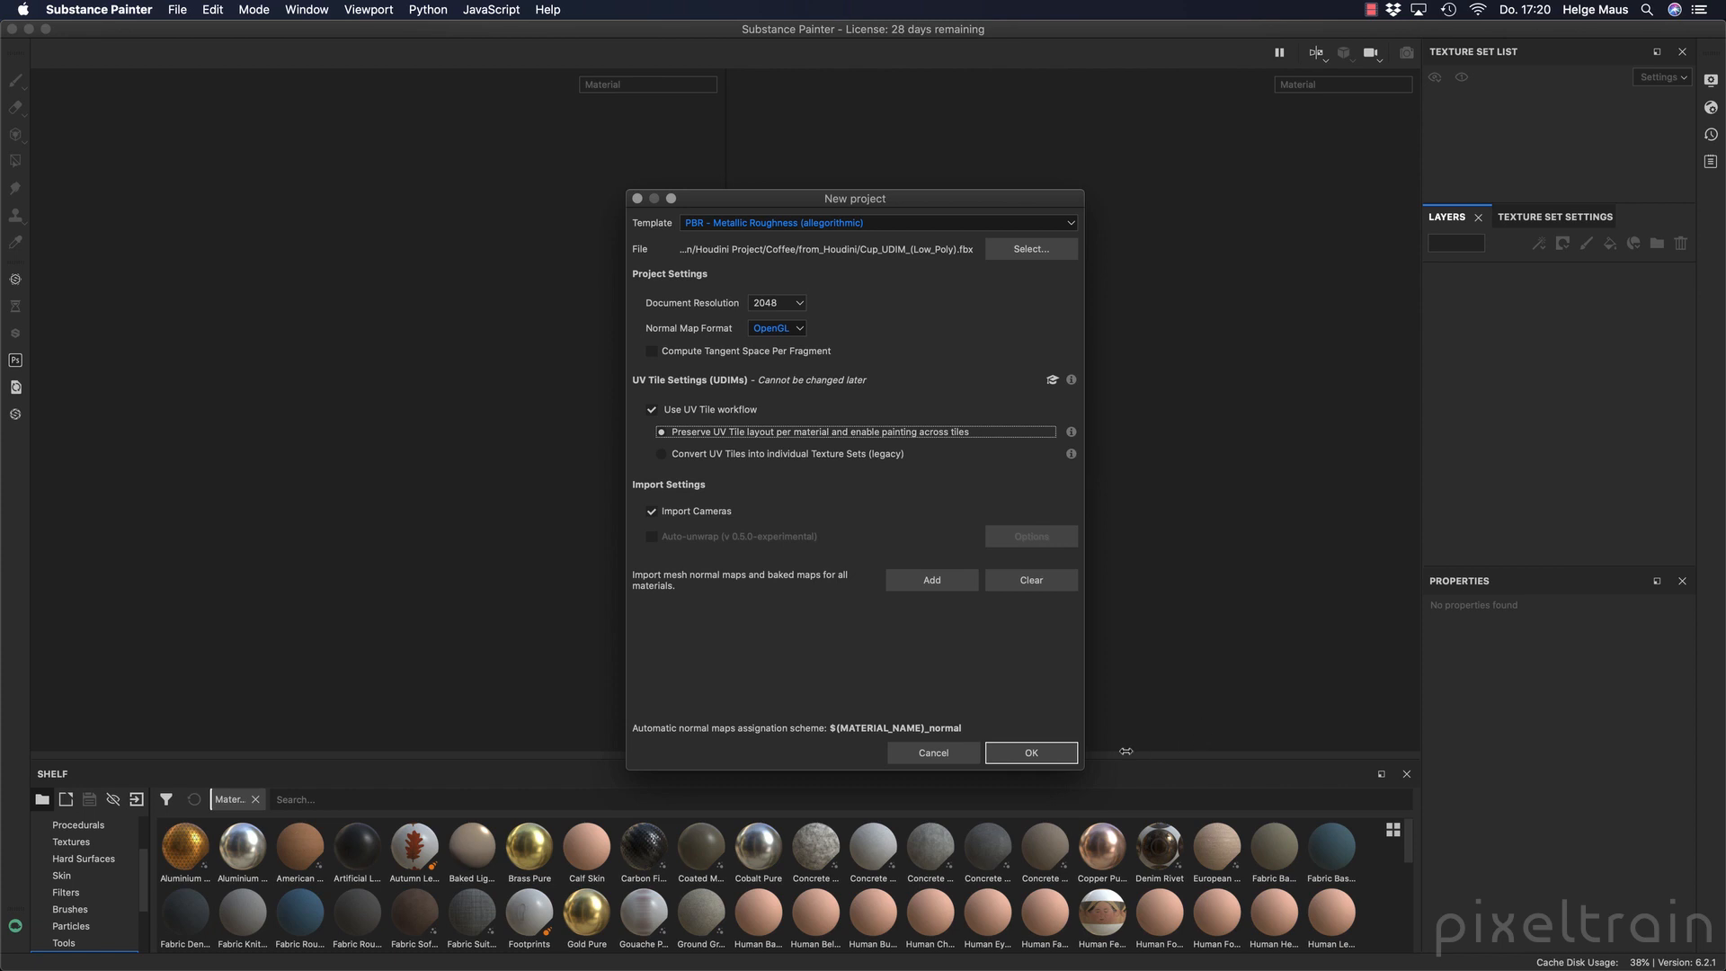
pyautogui.click(1032, 753)
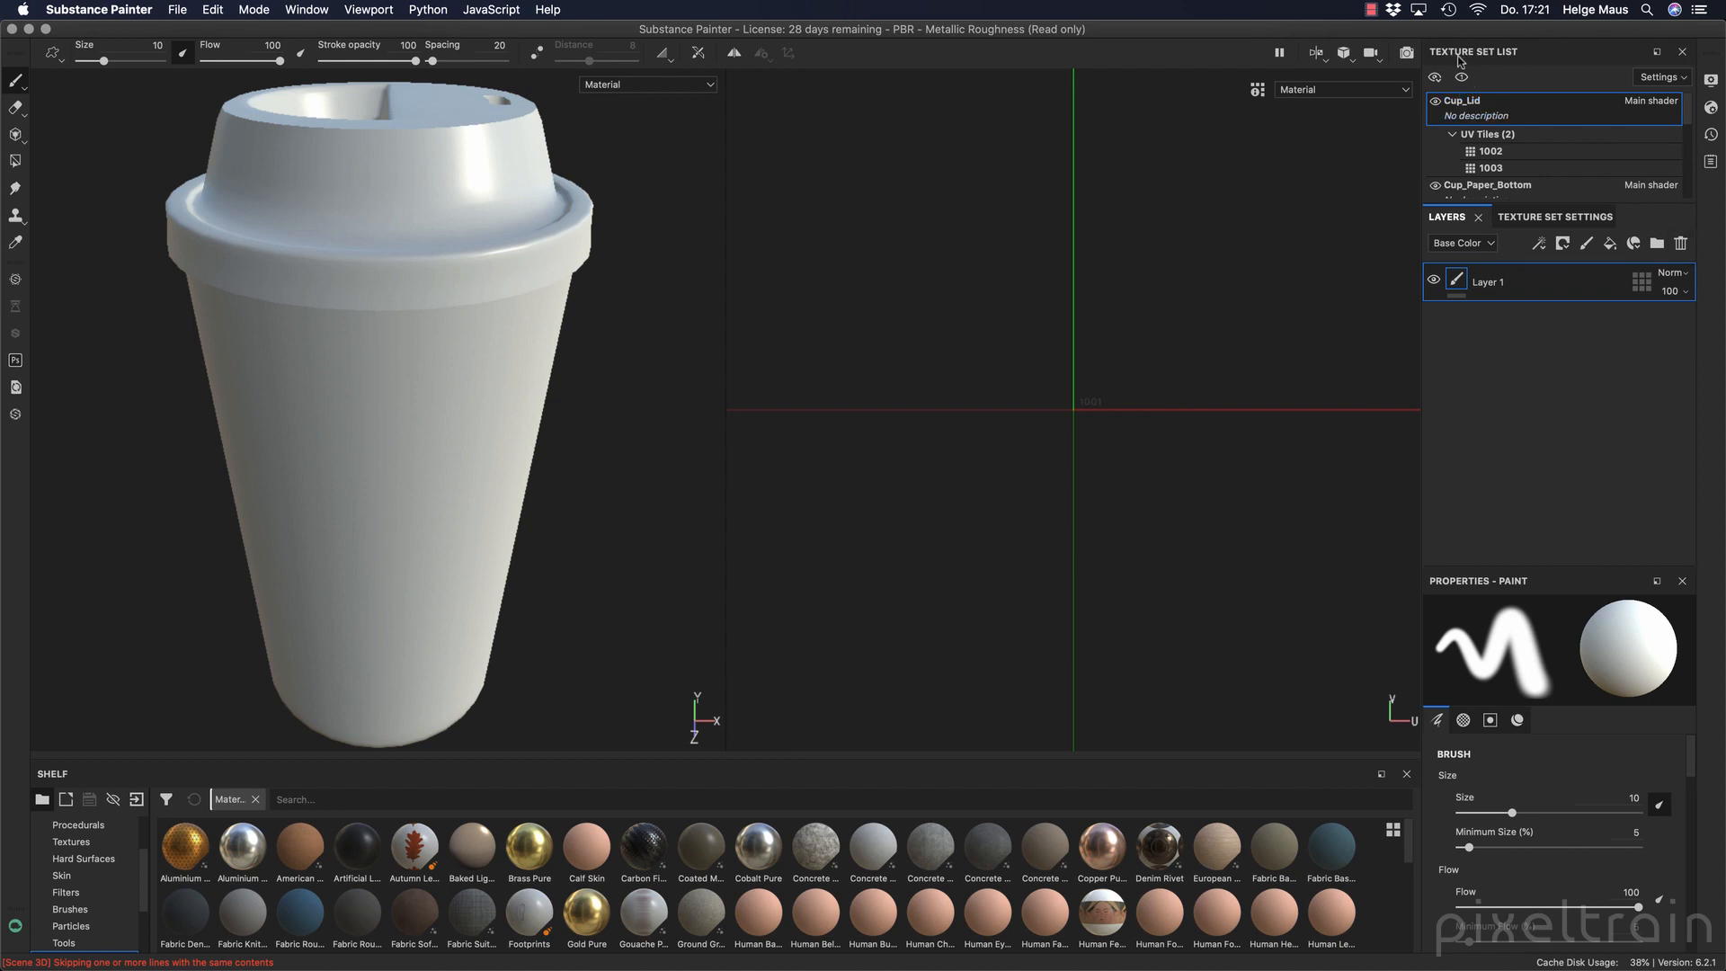
# Dock the Texture Set List beside the tools on the 3D view's side, with a taller Texture Set Settings panel beneath it.
pyautogui.moveTo(1459, 56); pyautogui.dragTo(85, 426)
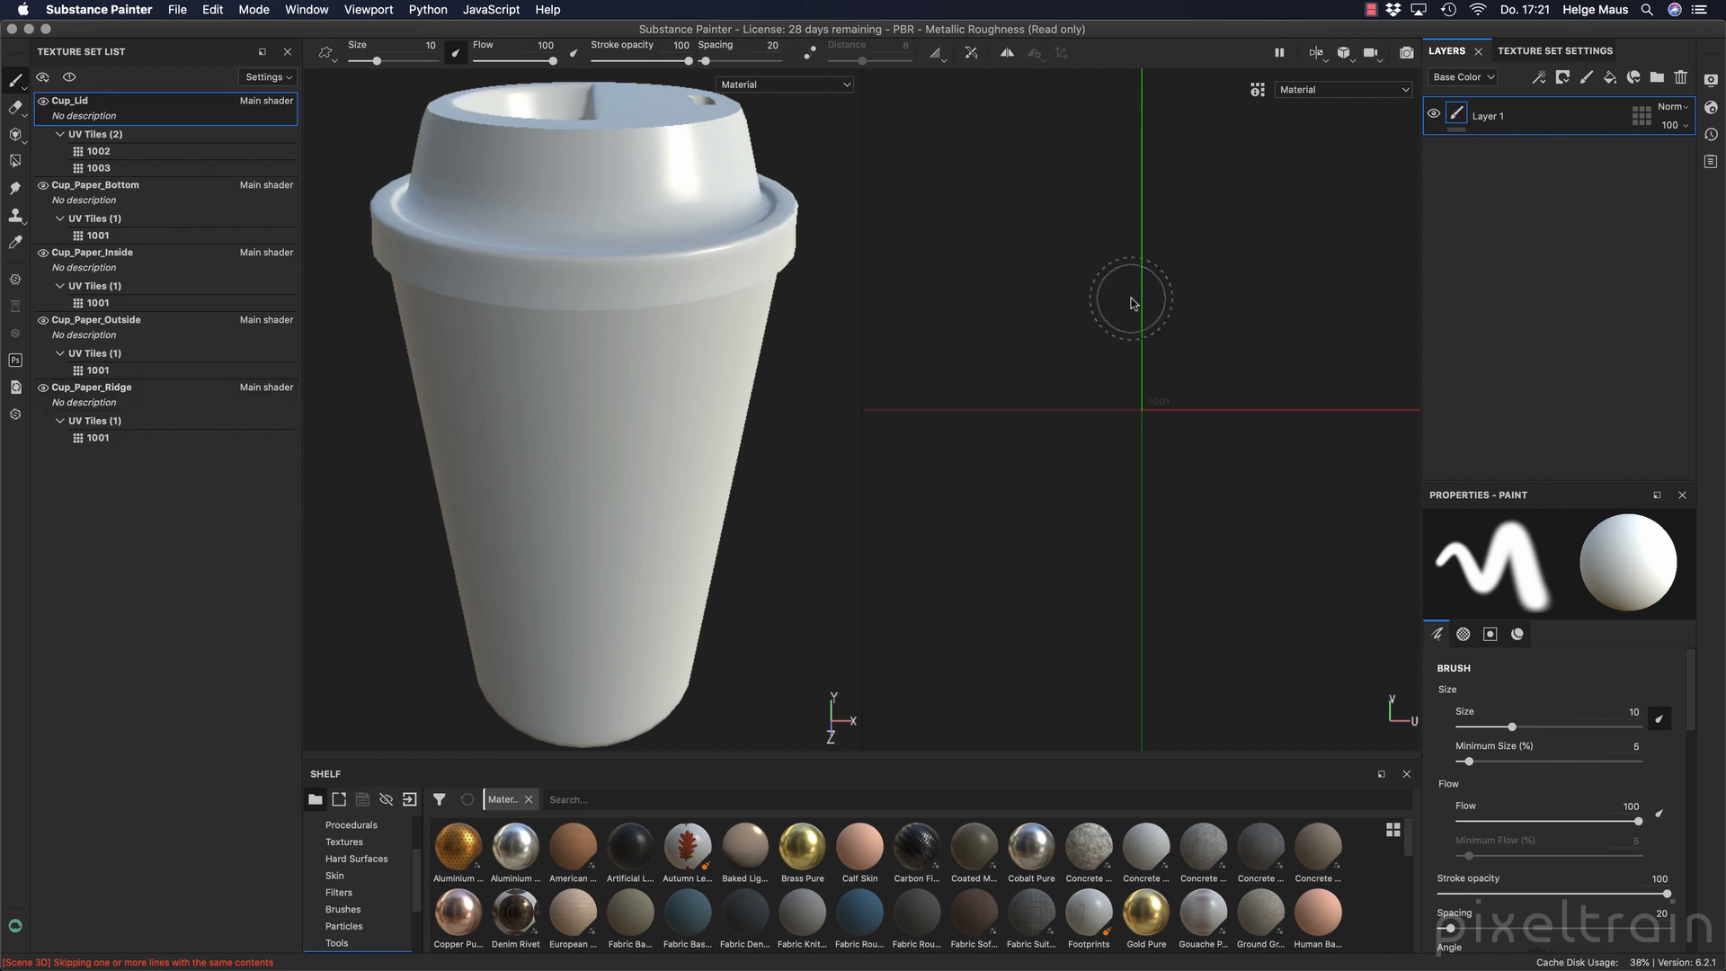
pyautogui.click(1554, 52)
pyautogui.moveTo(1554, 52); pyautogui.dragTo(149, 859)
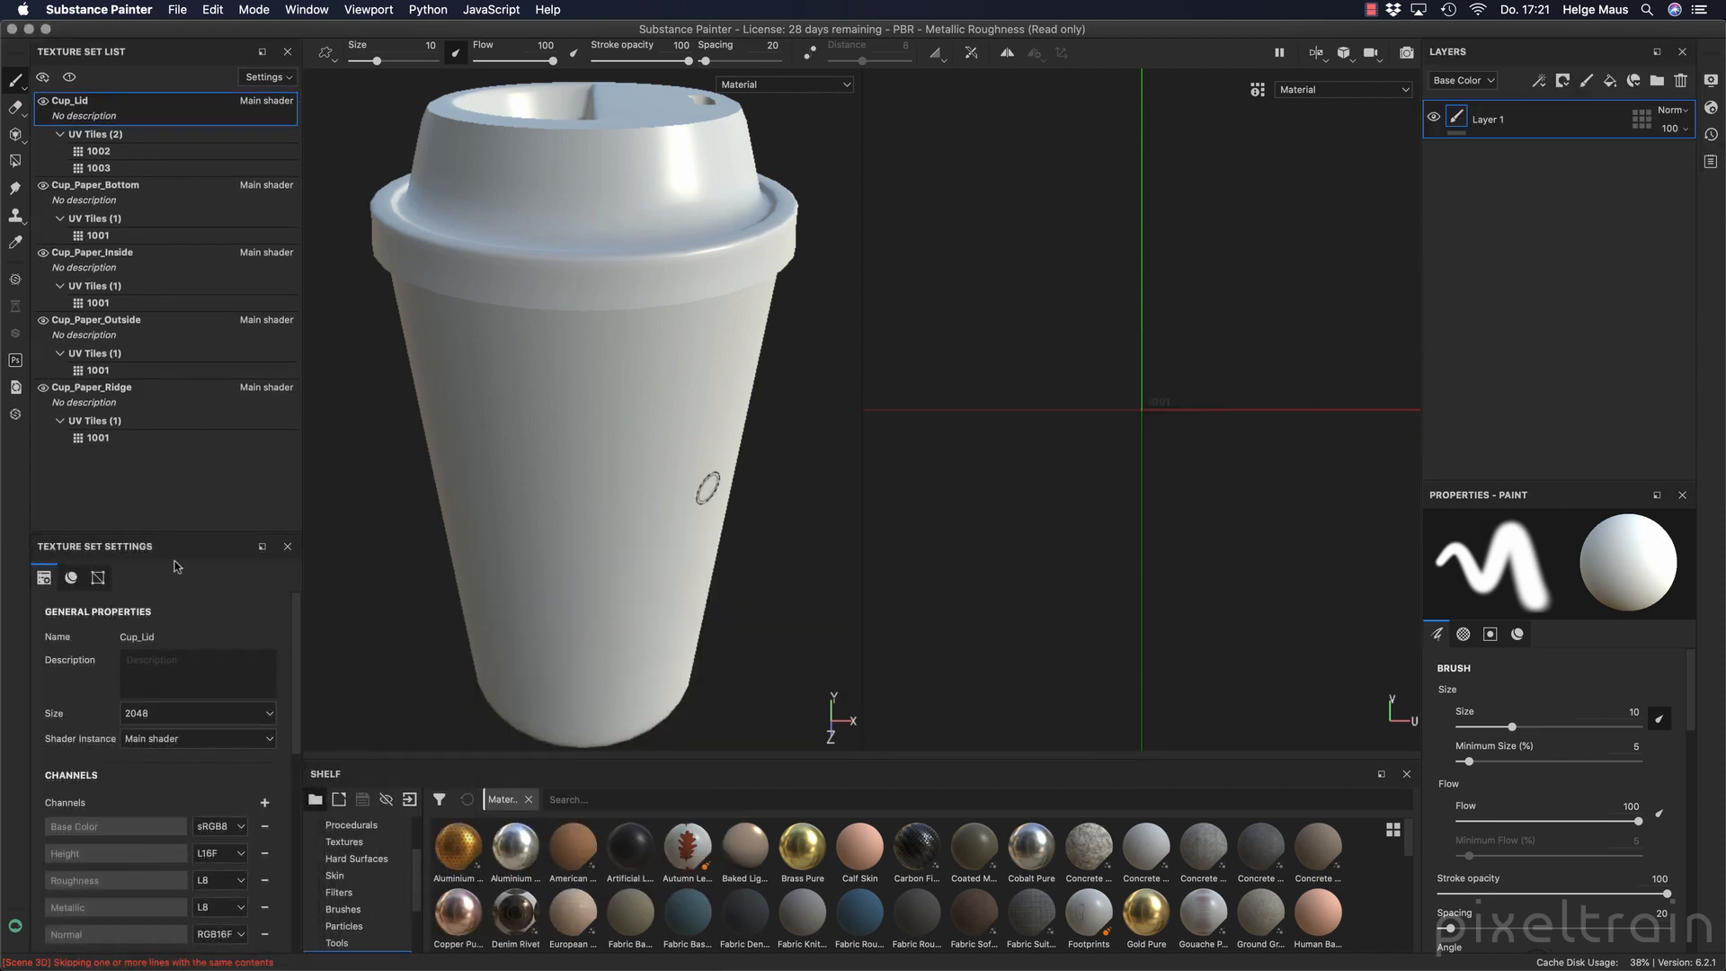
pyautogui.moveTo(191, 531); pyautogui.dragTo(192, 474)
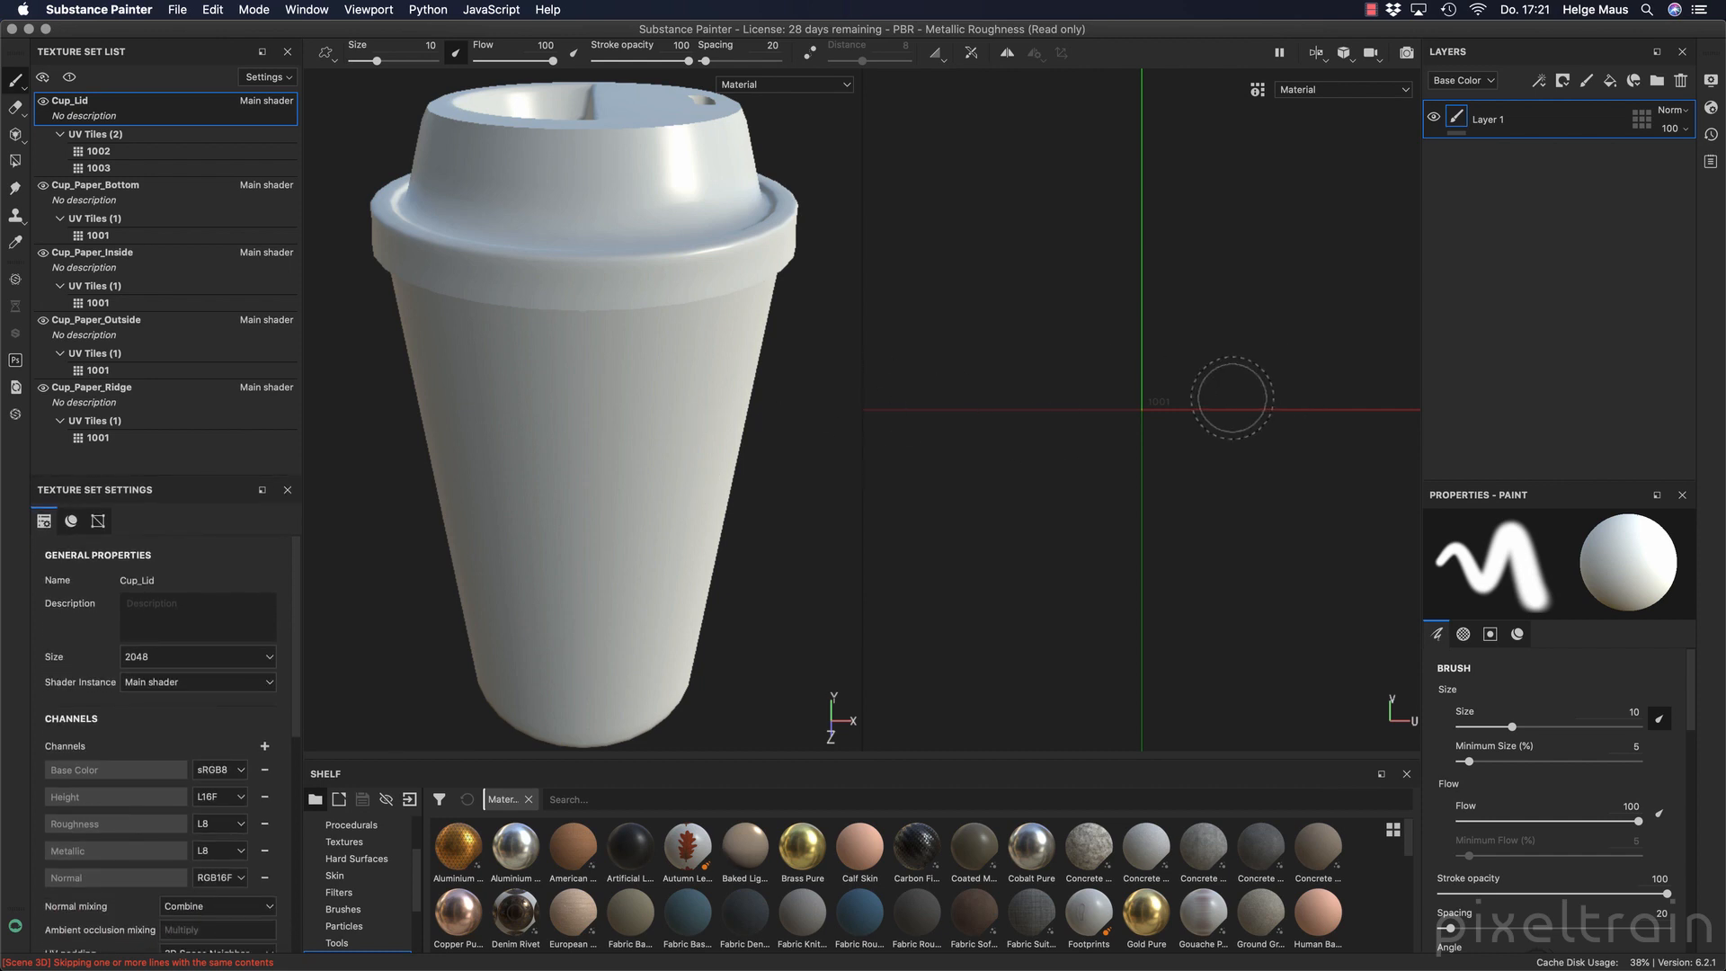
# Examine the lid's UV tiles 1002 and 1003 in the 2D view, then go through the Cup_Paper_Bottom, Cup_Paper_Inside and Cup_Paper_Outside texture sets.
pyautogui.press('f')
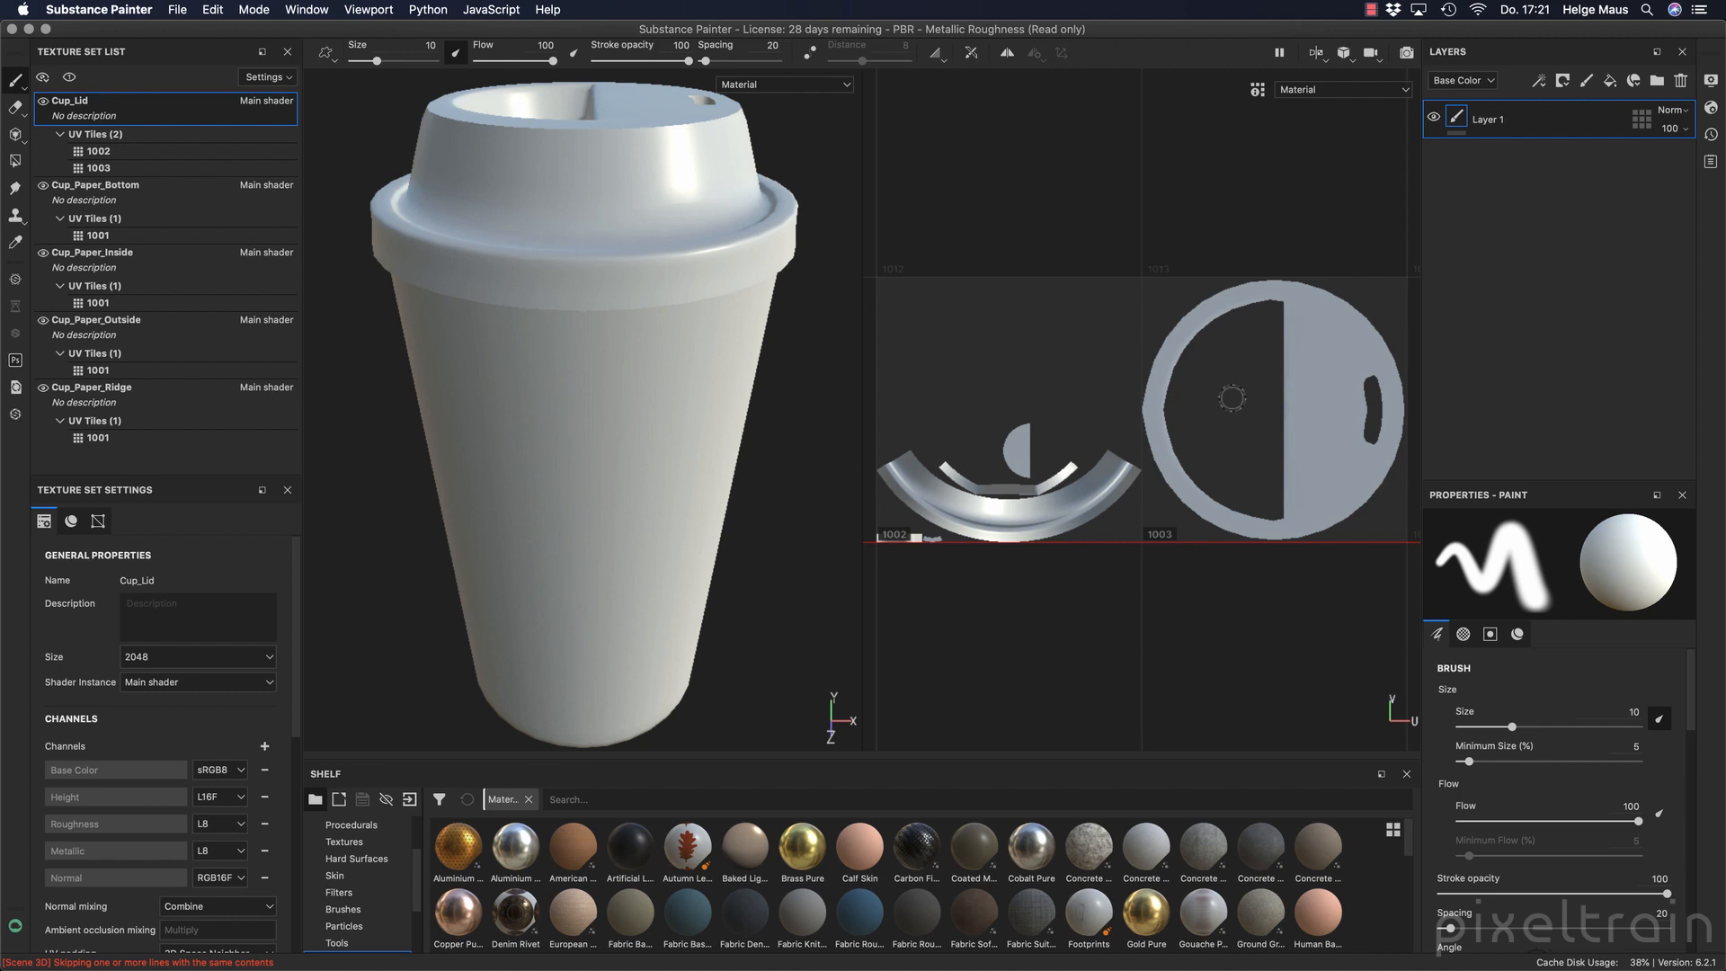
pyautogui.scroll(-2, 1232, 398)
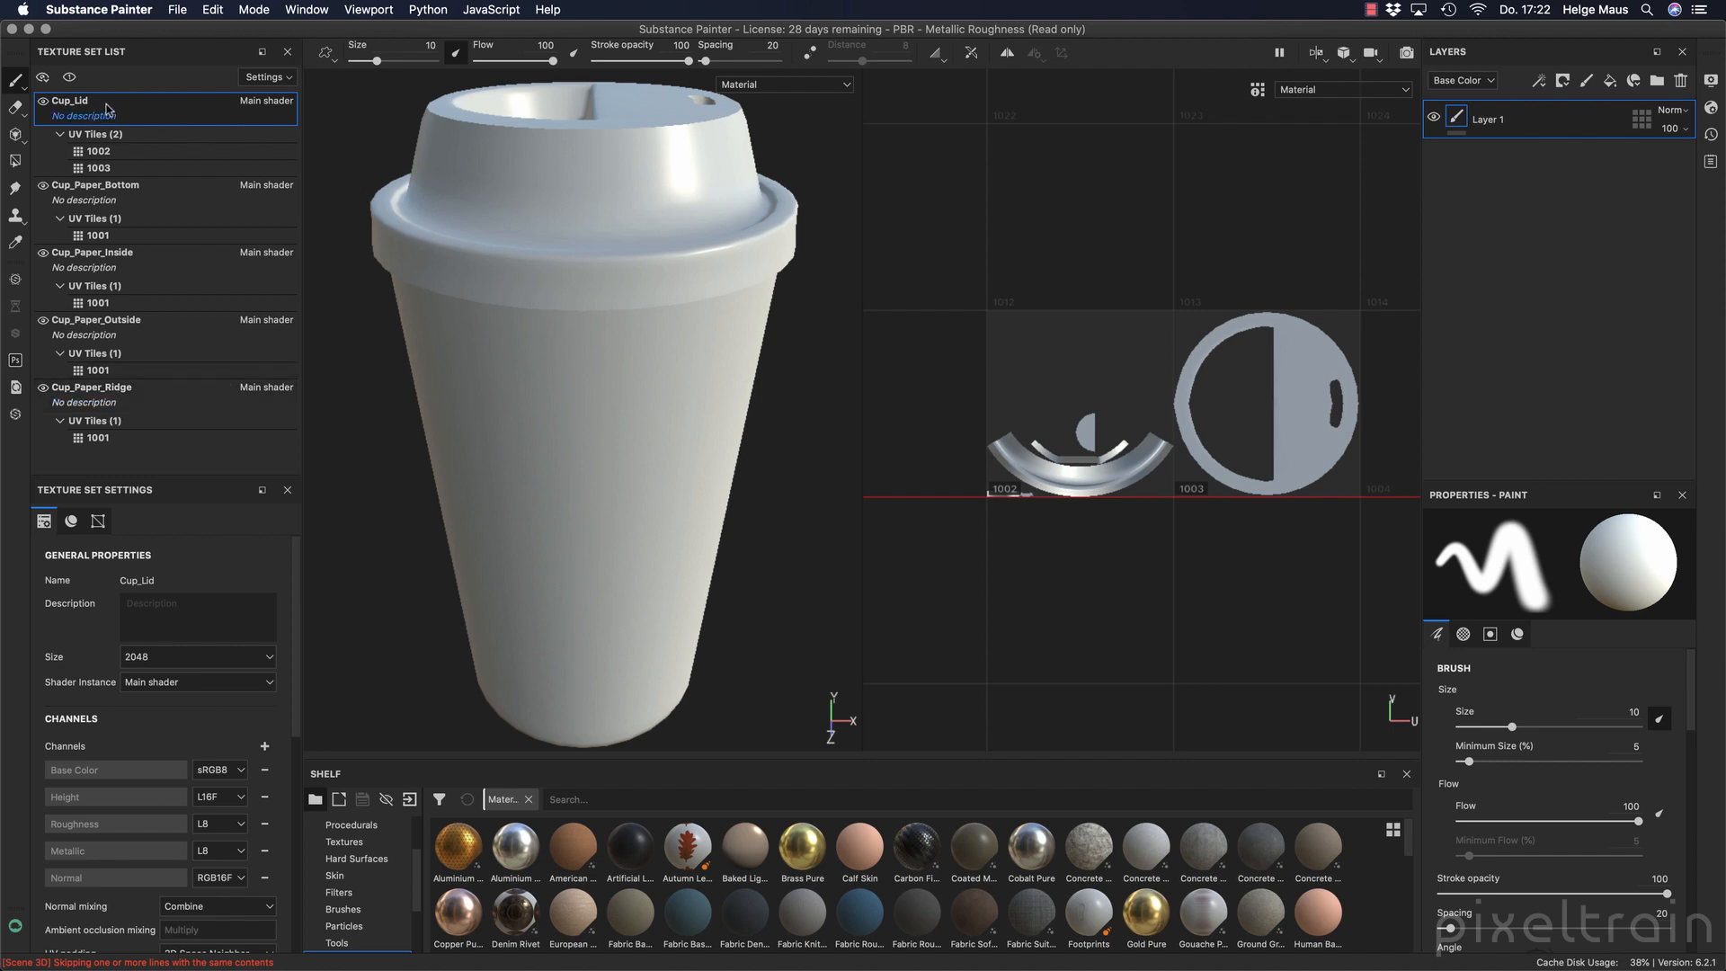
pyautogui.click(107, 187)
pyautogui.click(108, 267)
pyautogui.click(114, 335)
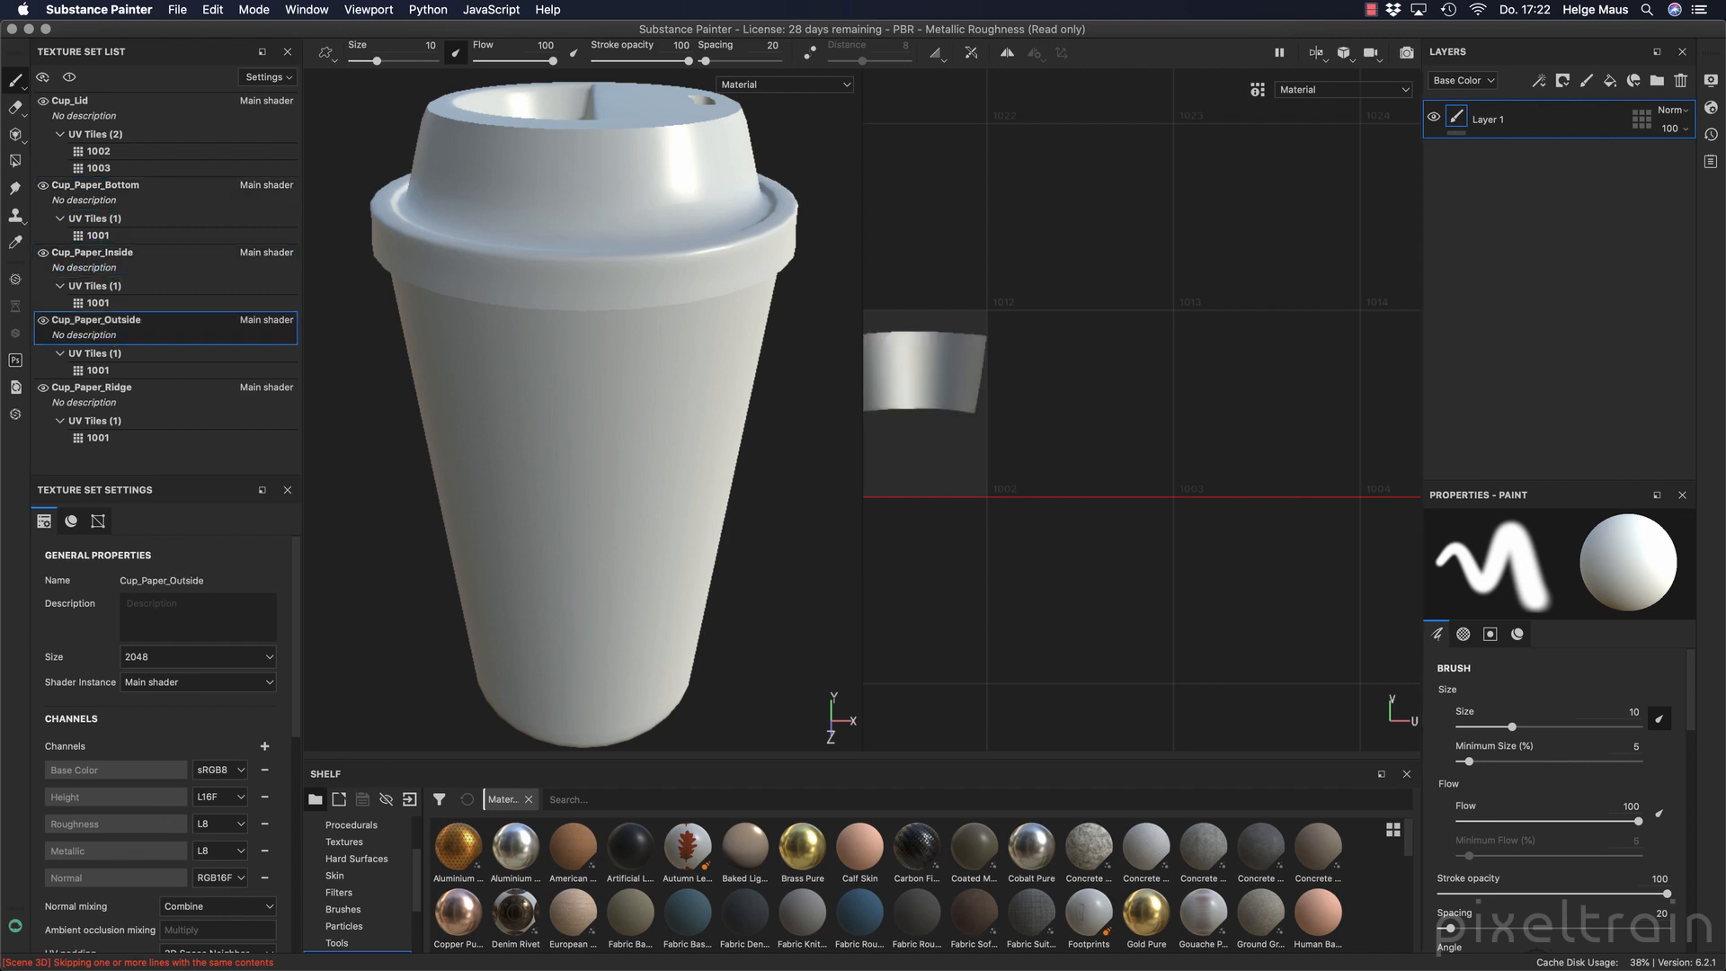
# Keep the 3D/2D split view and compare the tile 1001 UV layouts of the Cup_Paper_Outside, Cup_Paper_Ridge and Cup_Paper_Inside texture sets.
pyautogui.click(1318, 54)
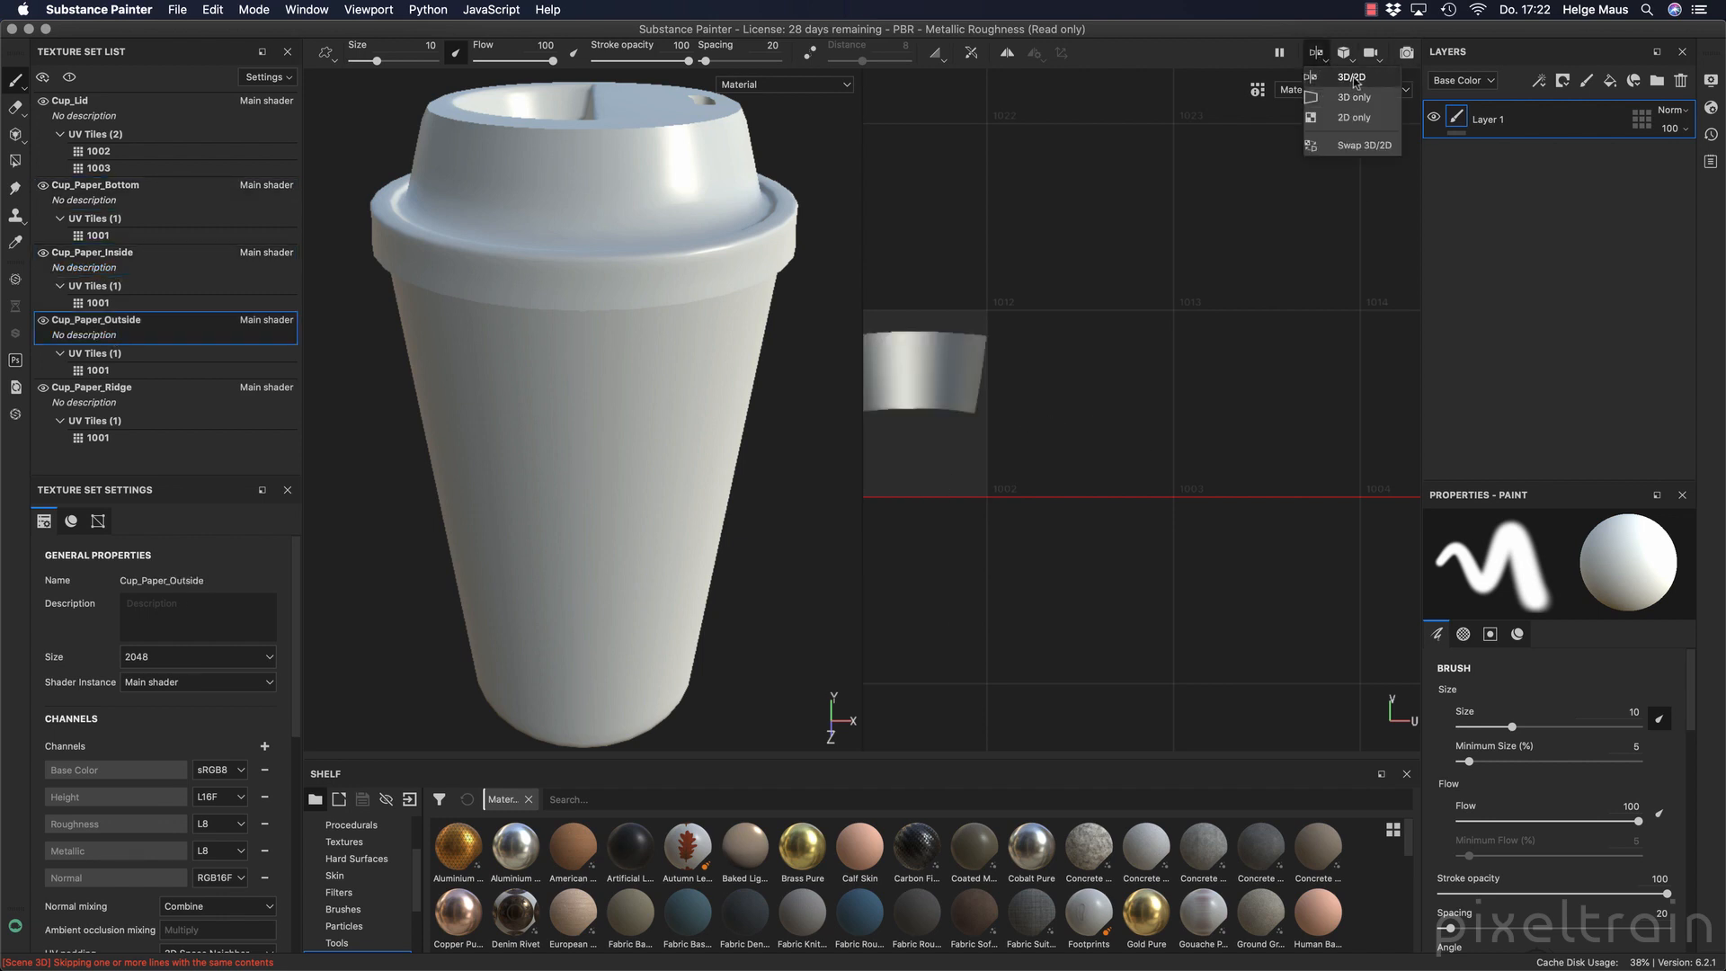
pyautogui.click(1352, 79)
pyautogui.scroll(-2, 1148, 424)
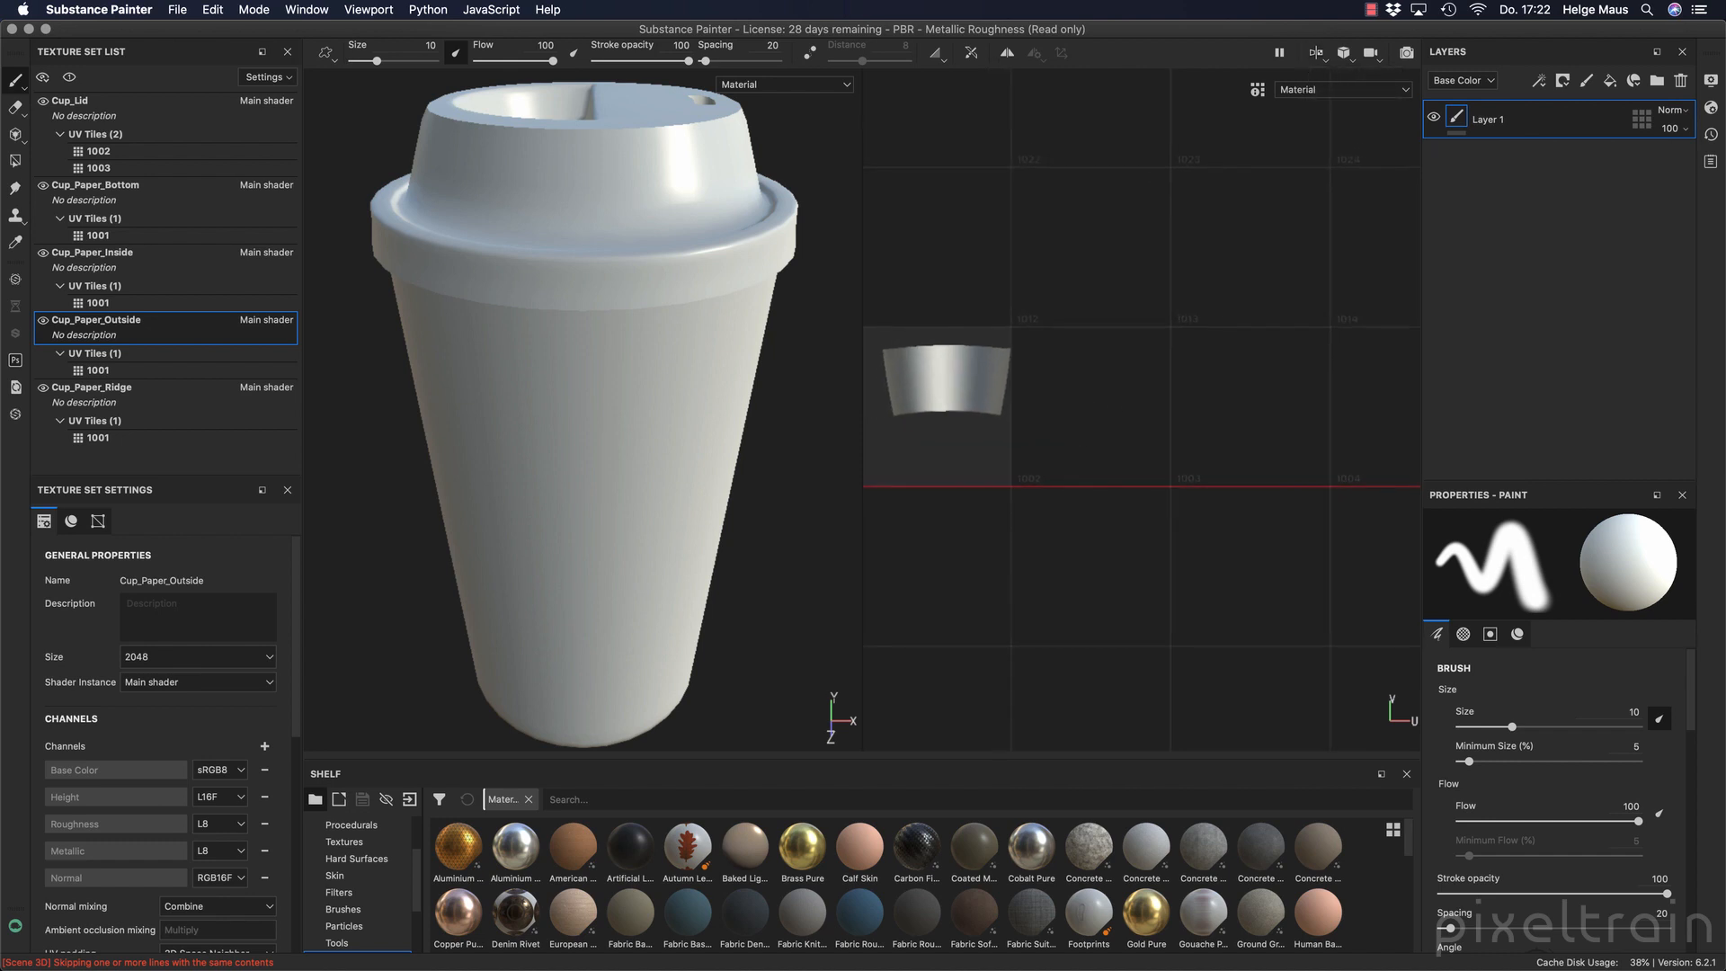
pyautogui.keyDown('alt'); pyautogui.moveTo(1038, 431); pyautogui.dragTo(1091, 423, button='middle'); pyautogui.keyUp('alt')
pyautogui.keyDown('alt'); pyautogui.moveTo(1068, 415); pyautogui.dragTo(1124, 401, button='right'); pyautogui.keyUp('alt')
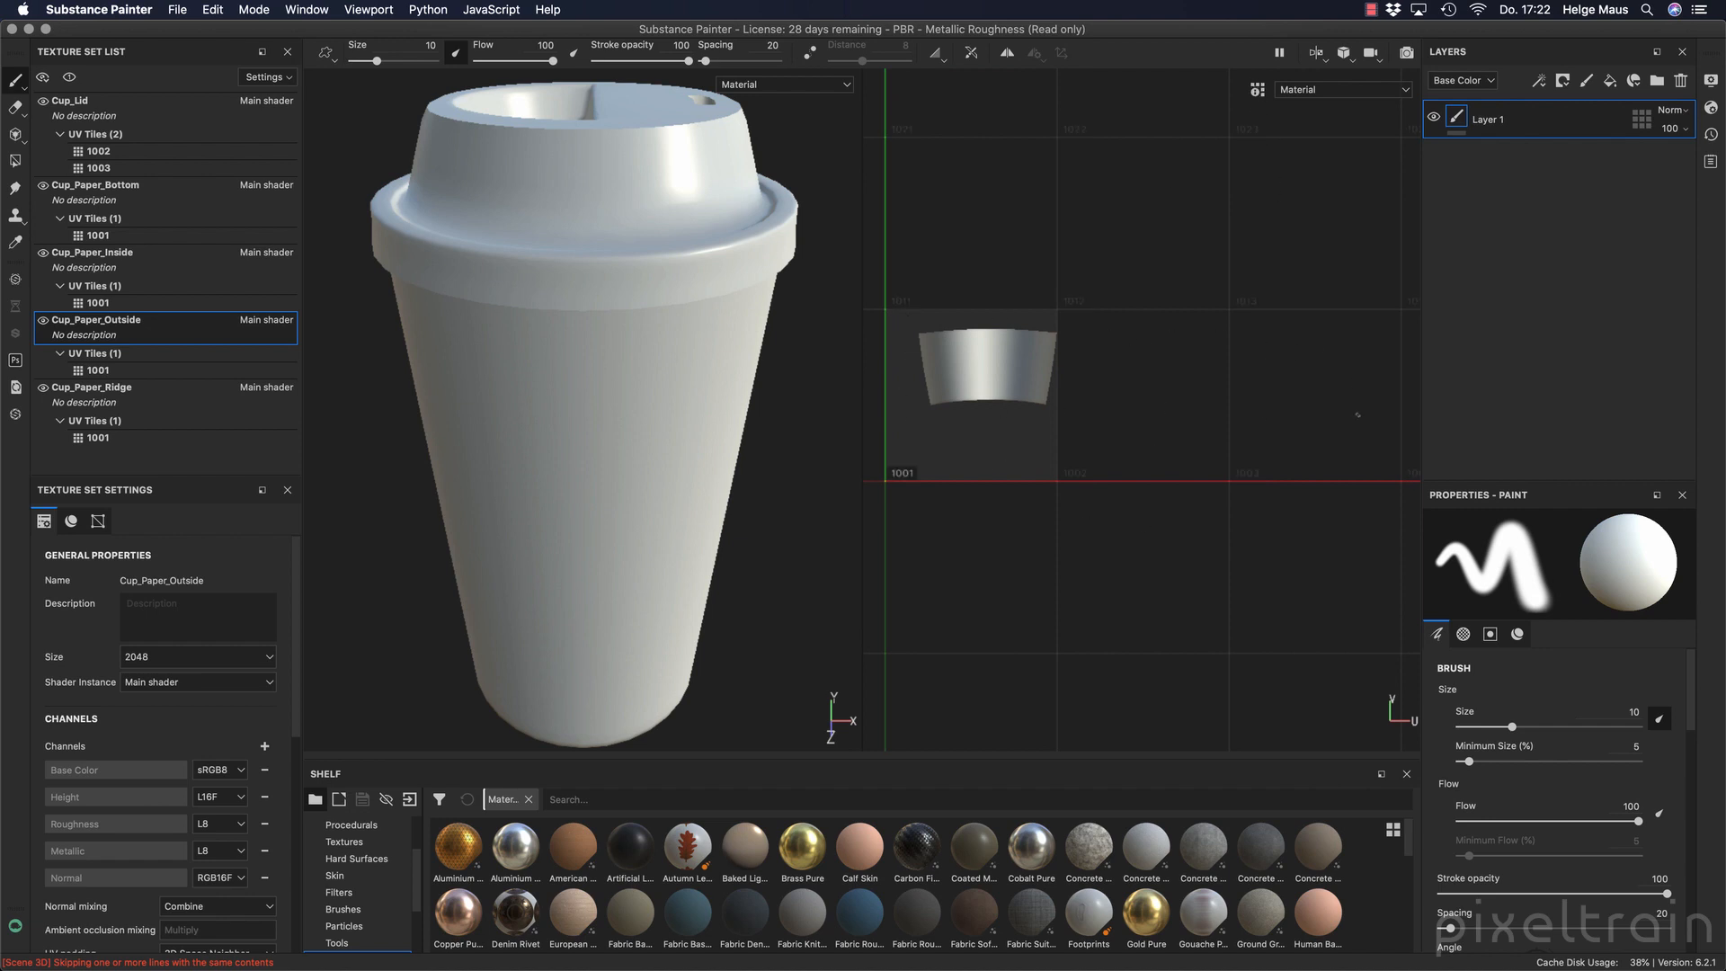
pyautogui.keyDown('alt'); pyautogui.moveTo(1355, 422); pyautogui.dragTo(1259, 502, button='middle'); pyautogui.keyUp('alt')
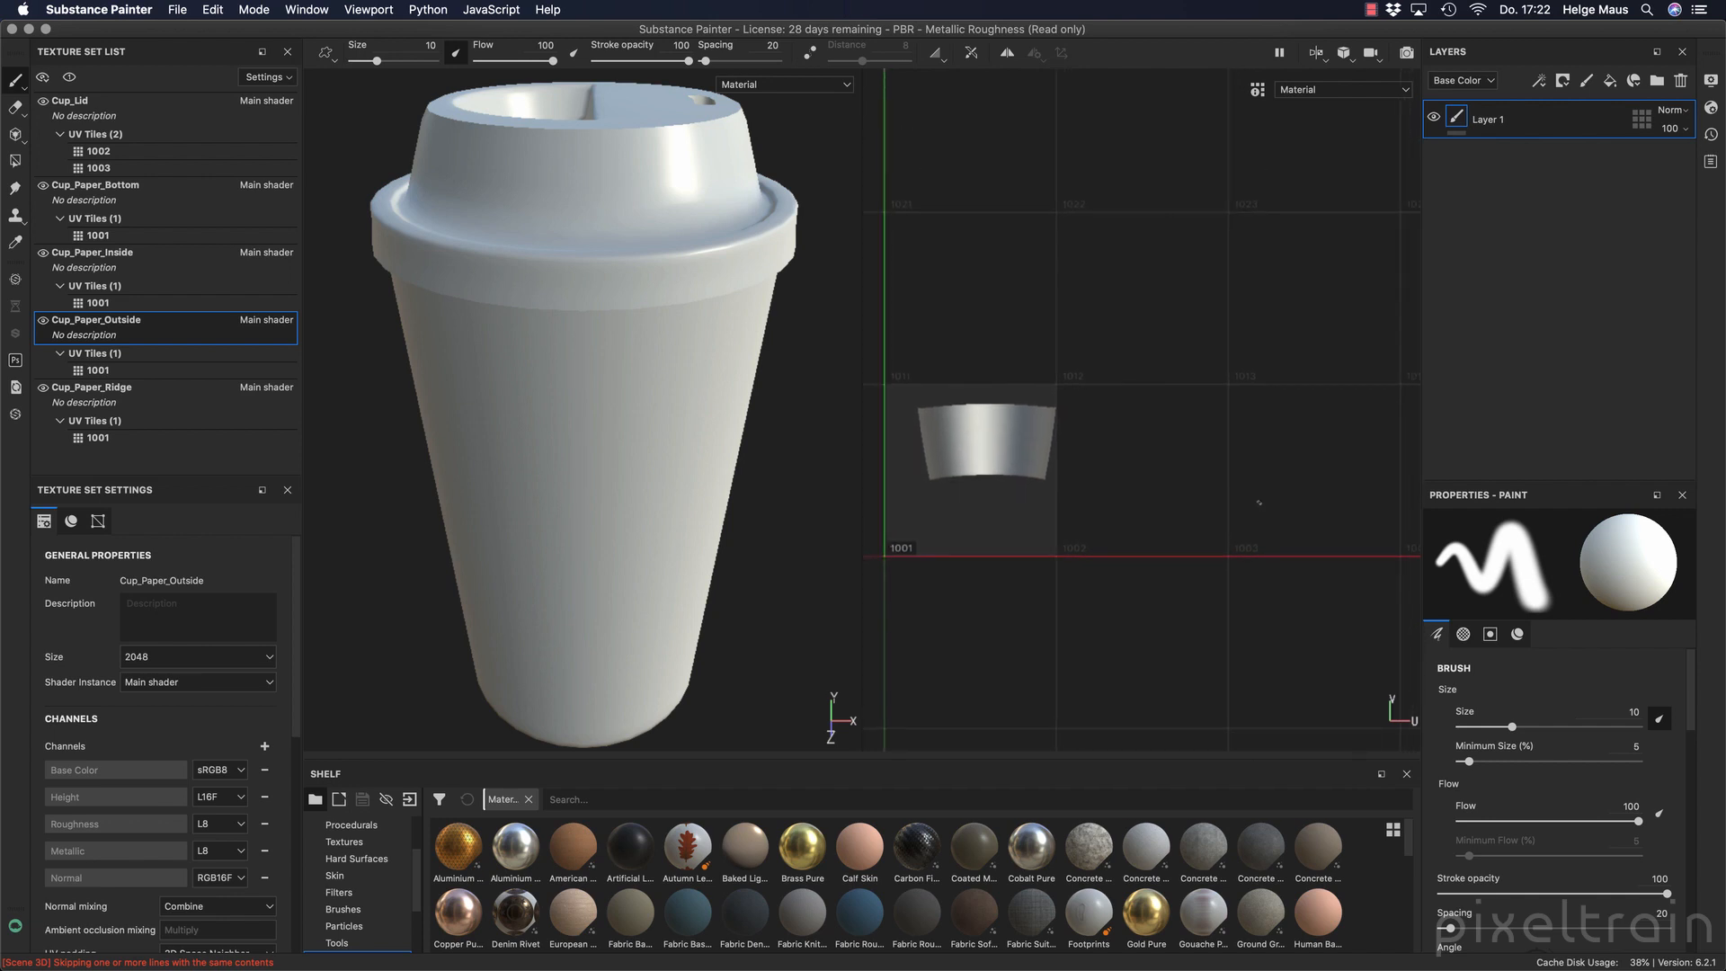
pyautogui.click(158, 397)
pyautogui.click(149, 334)
pyautogui.click(132, 267)
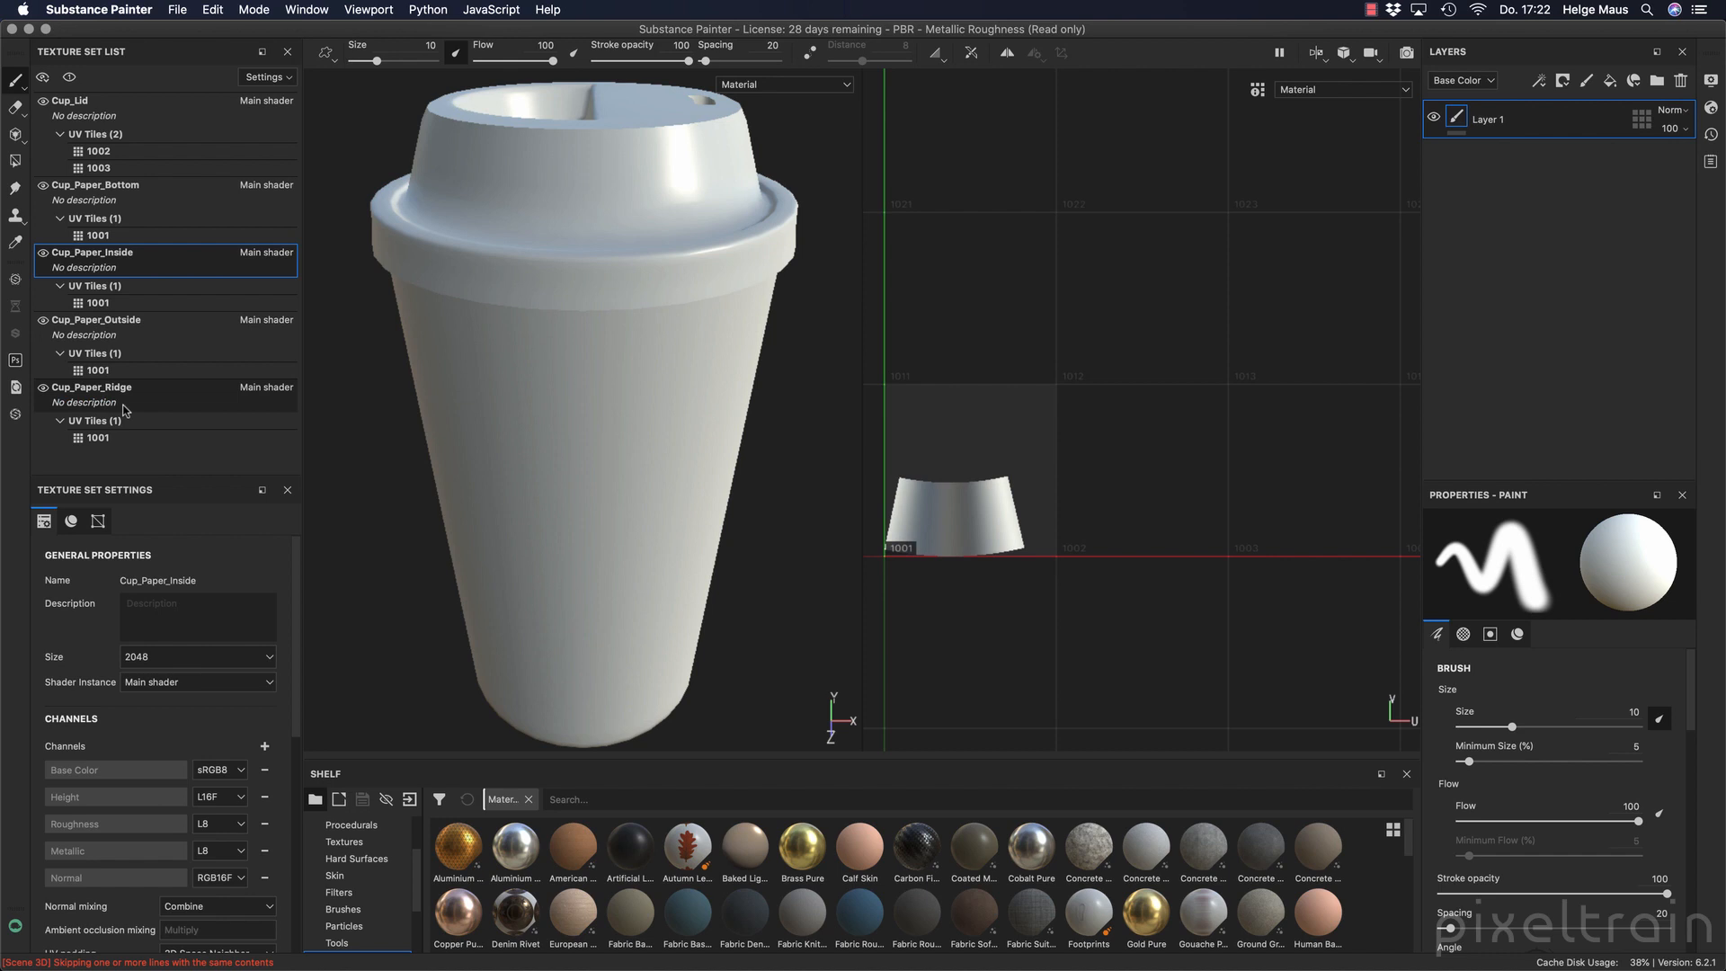
# Compare UV tiles 1002 and 1003 of the Cup_Lid texture set and review the size options available for tile 1002.
pyautogui.click(79, 106)
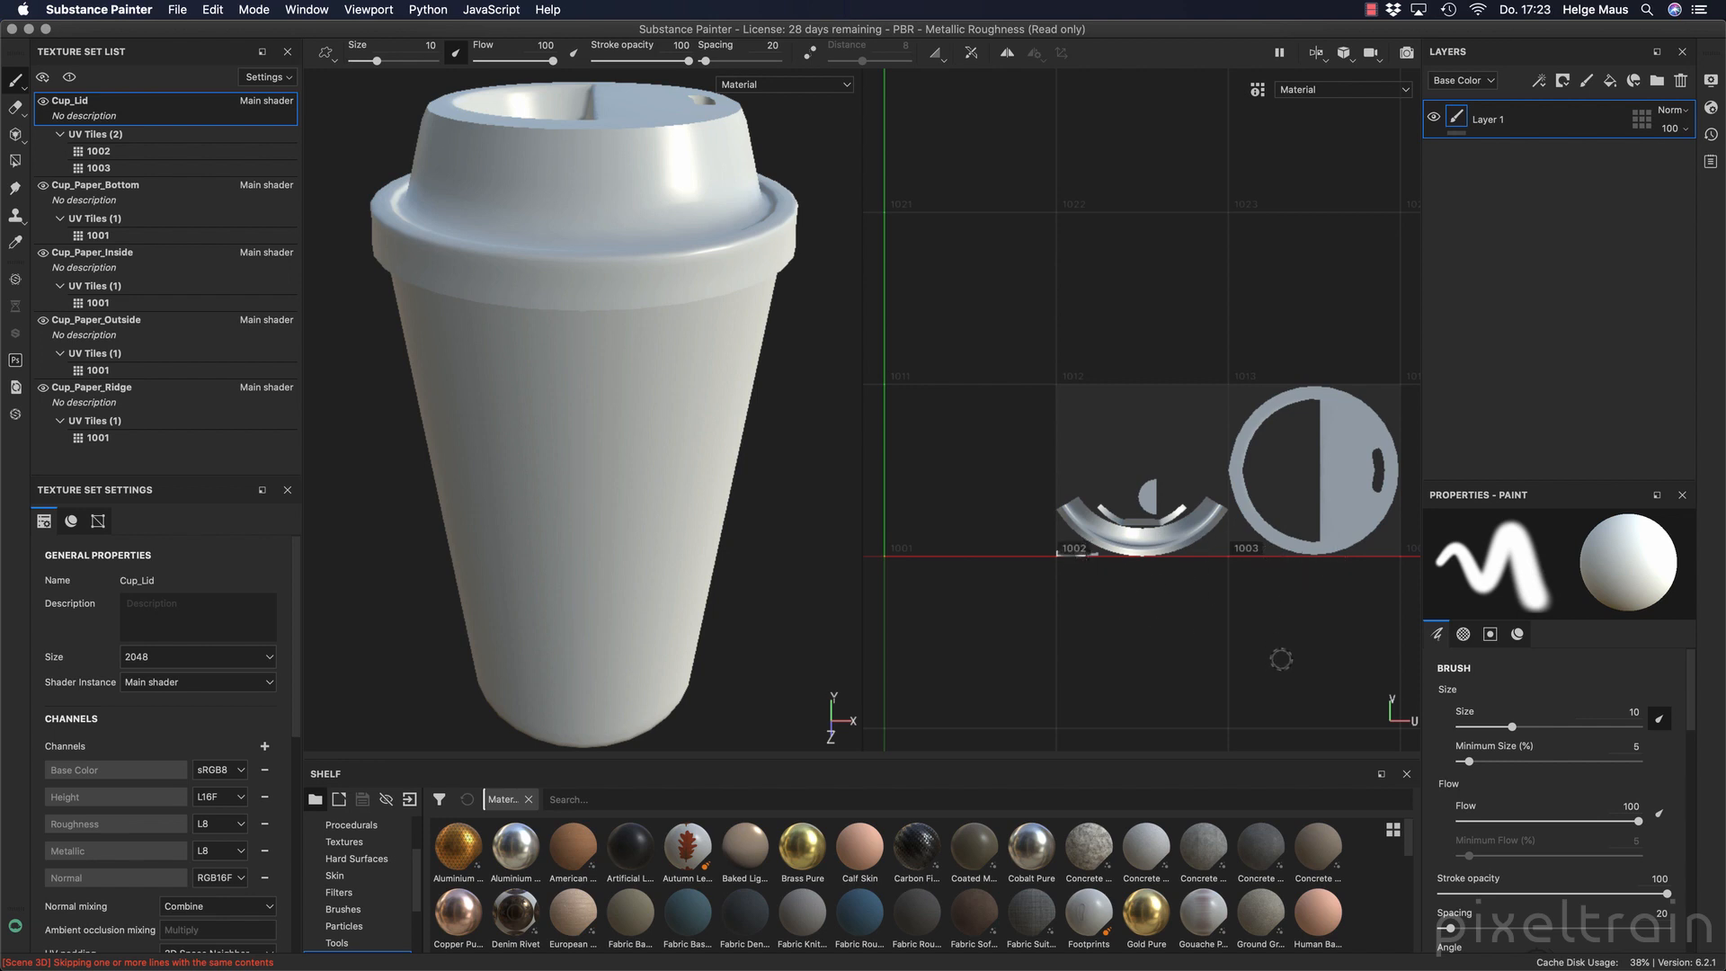
pyautogui.click(99, 153)
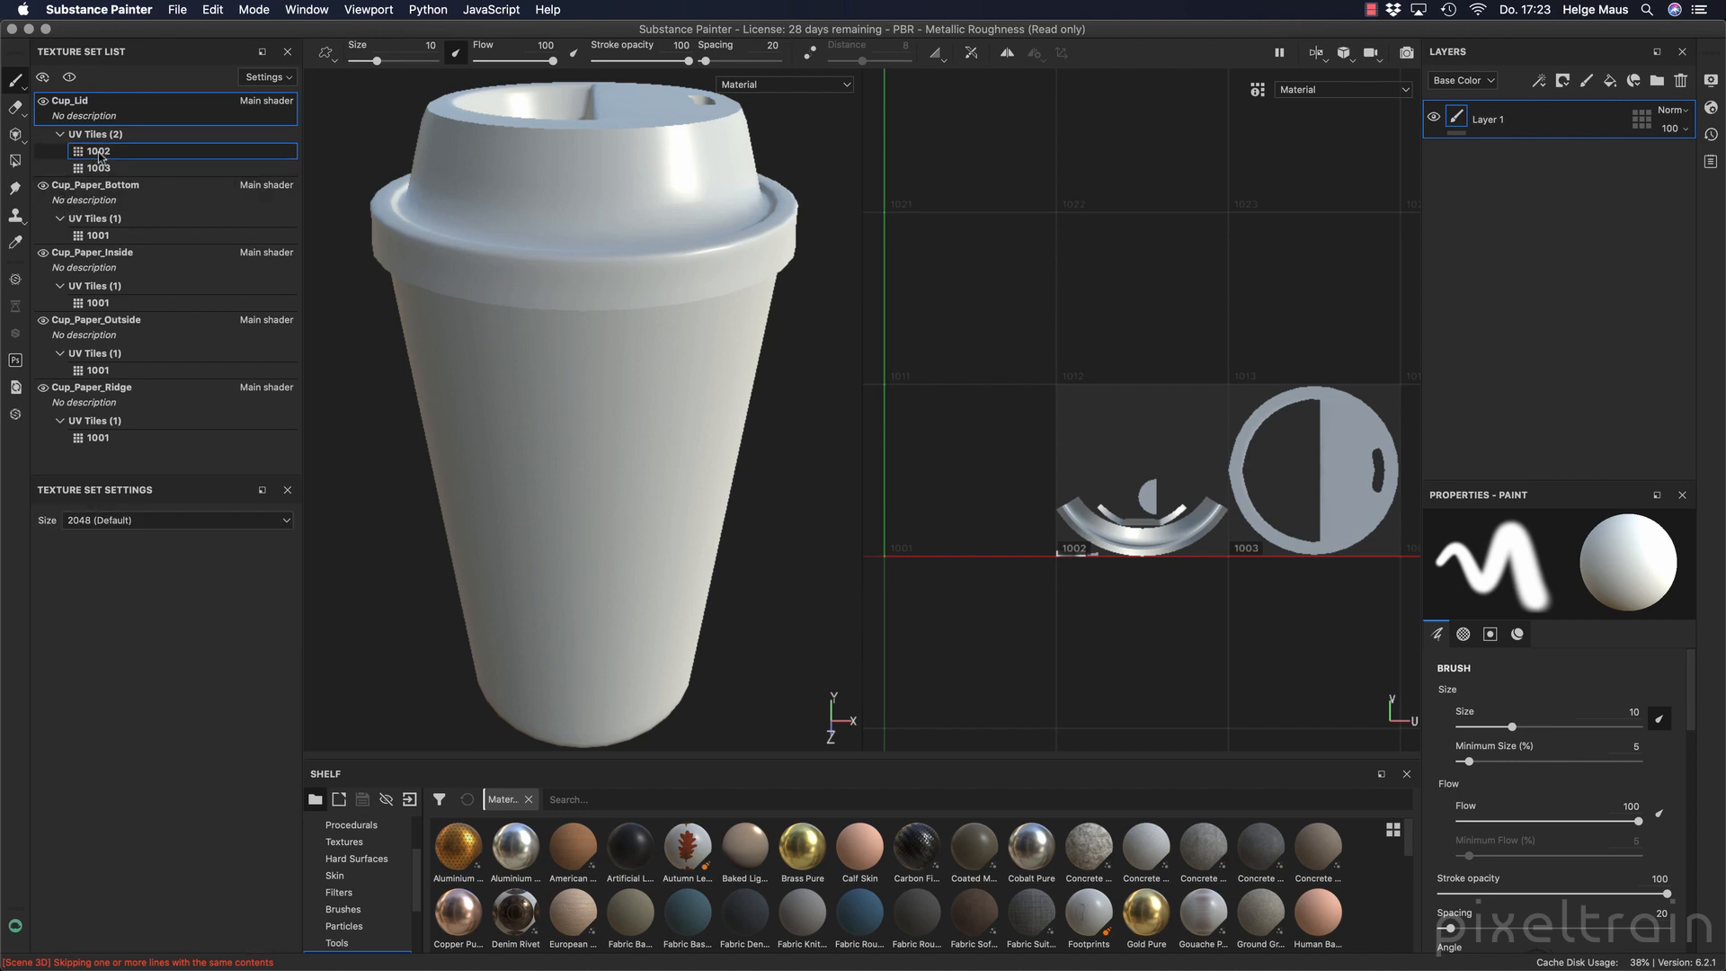
pyautogui.click(99, 168)
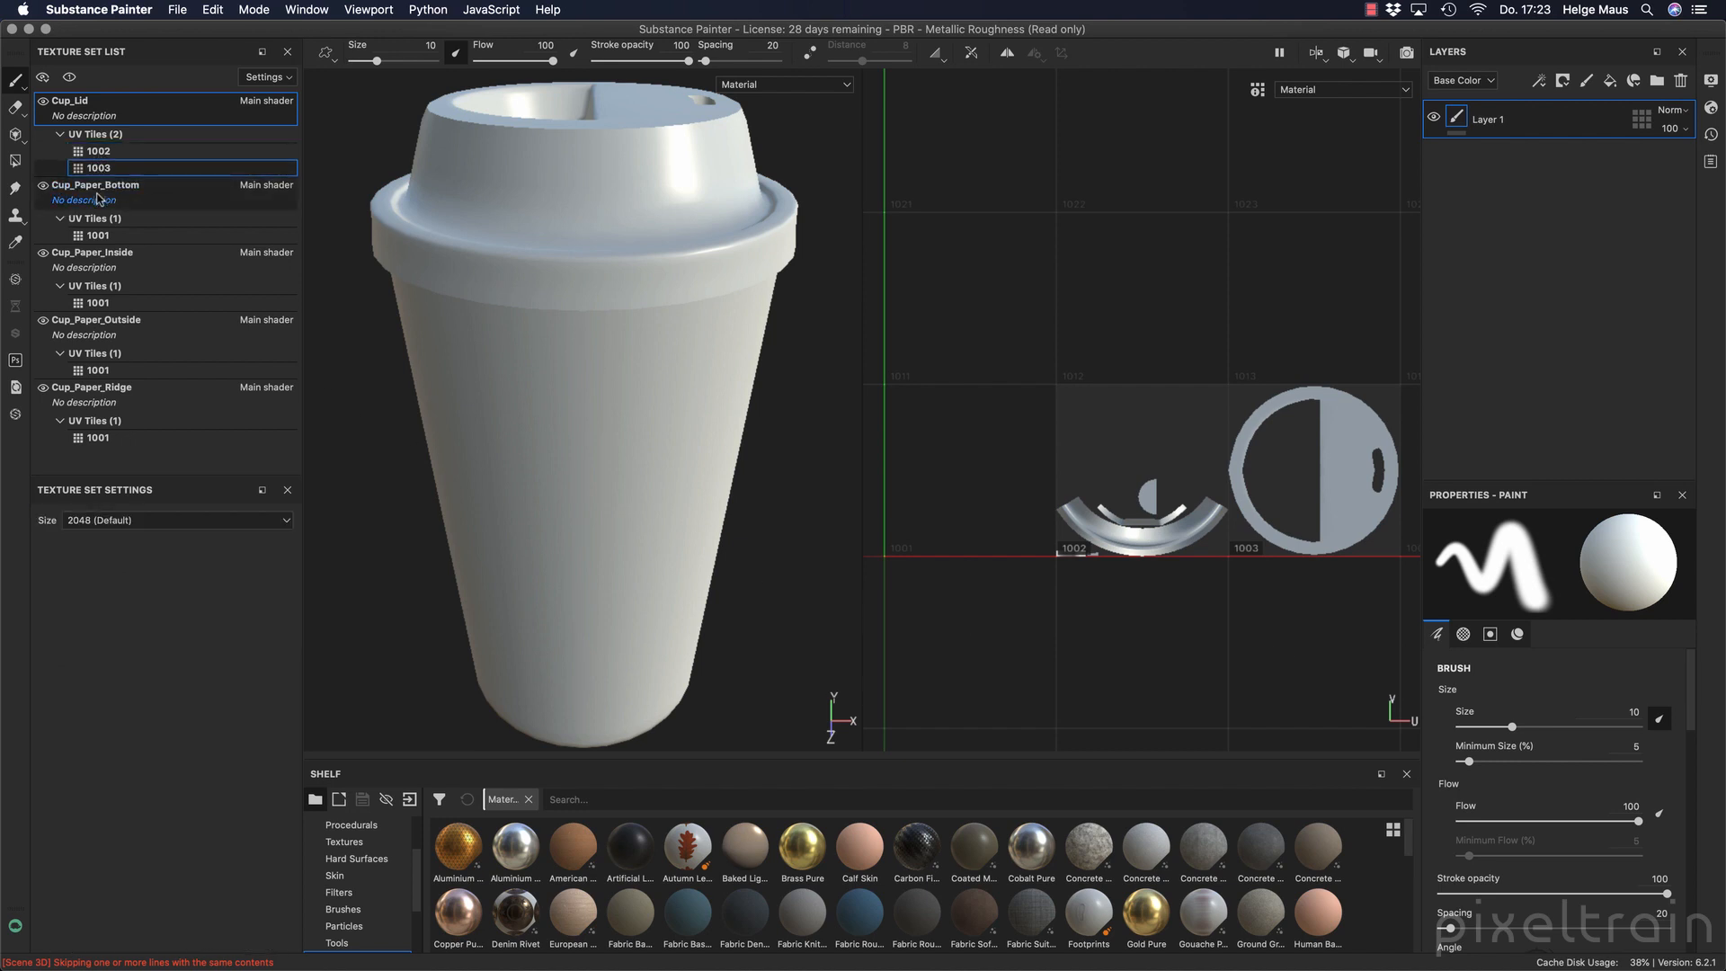
pyautogui.click(133, 153)
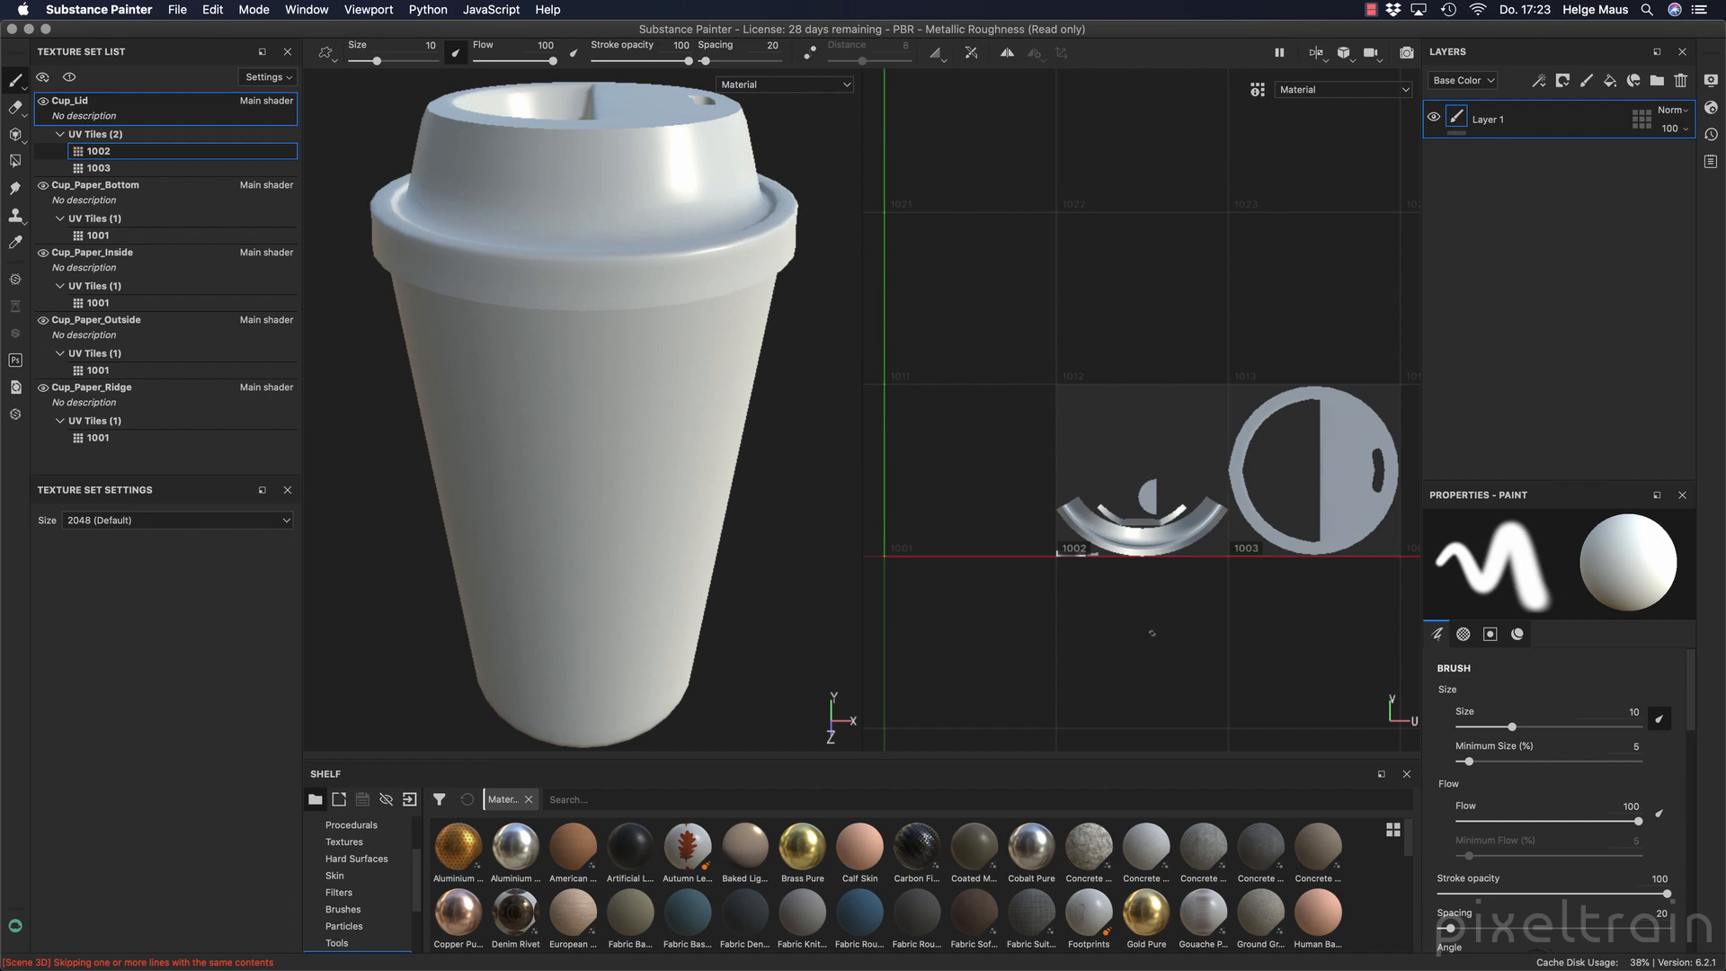
pyautogui.click(153, 167)
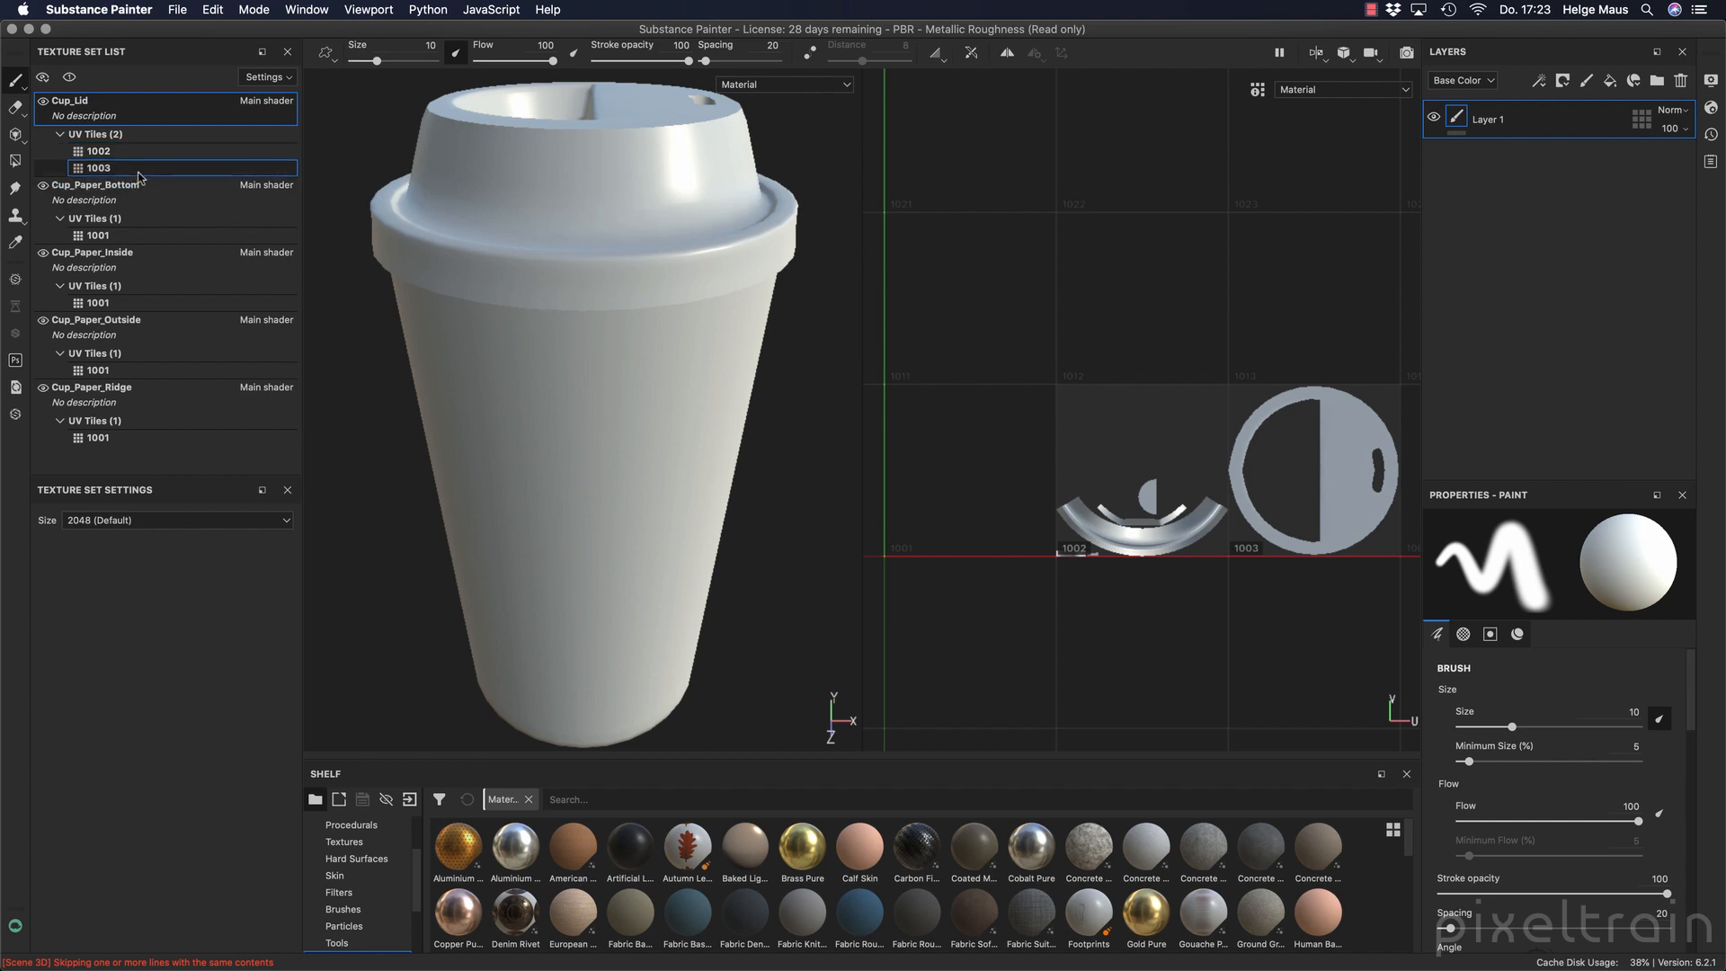
pyautogui.click(151, 152)
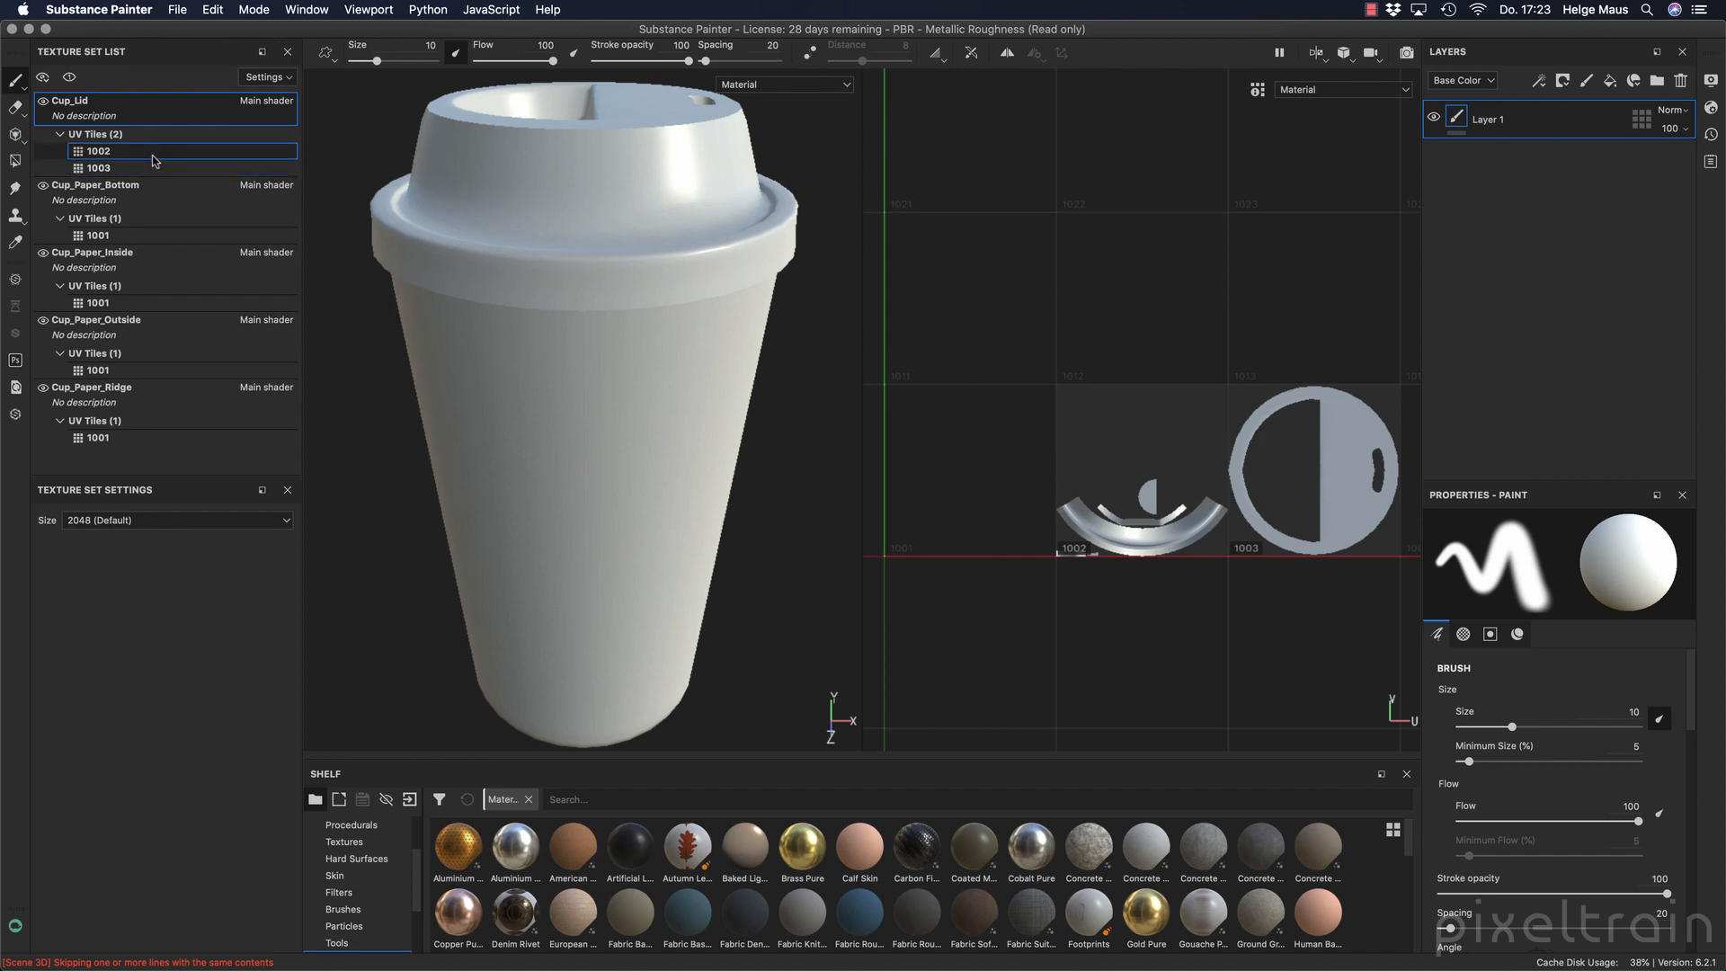
pyautogui.click(280, 522)
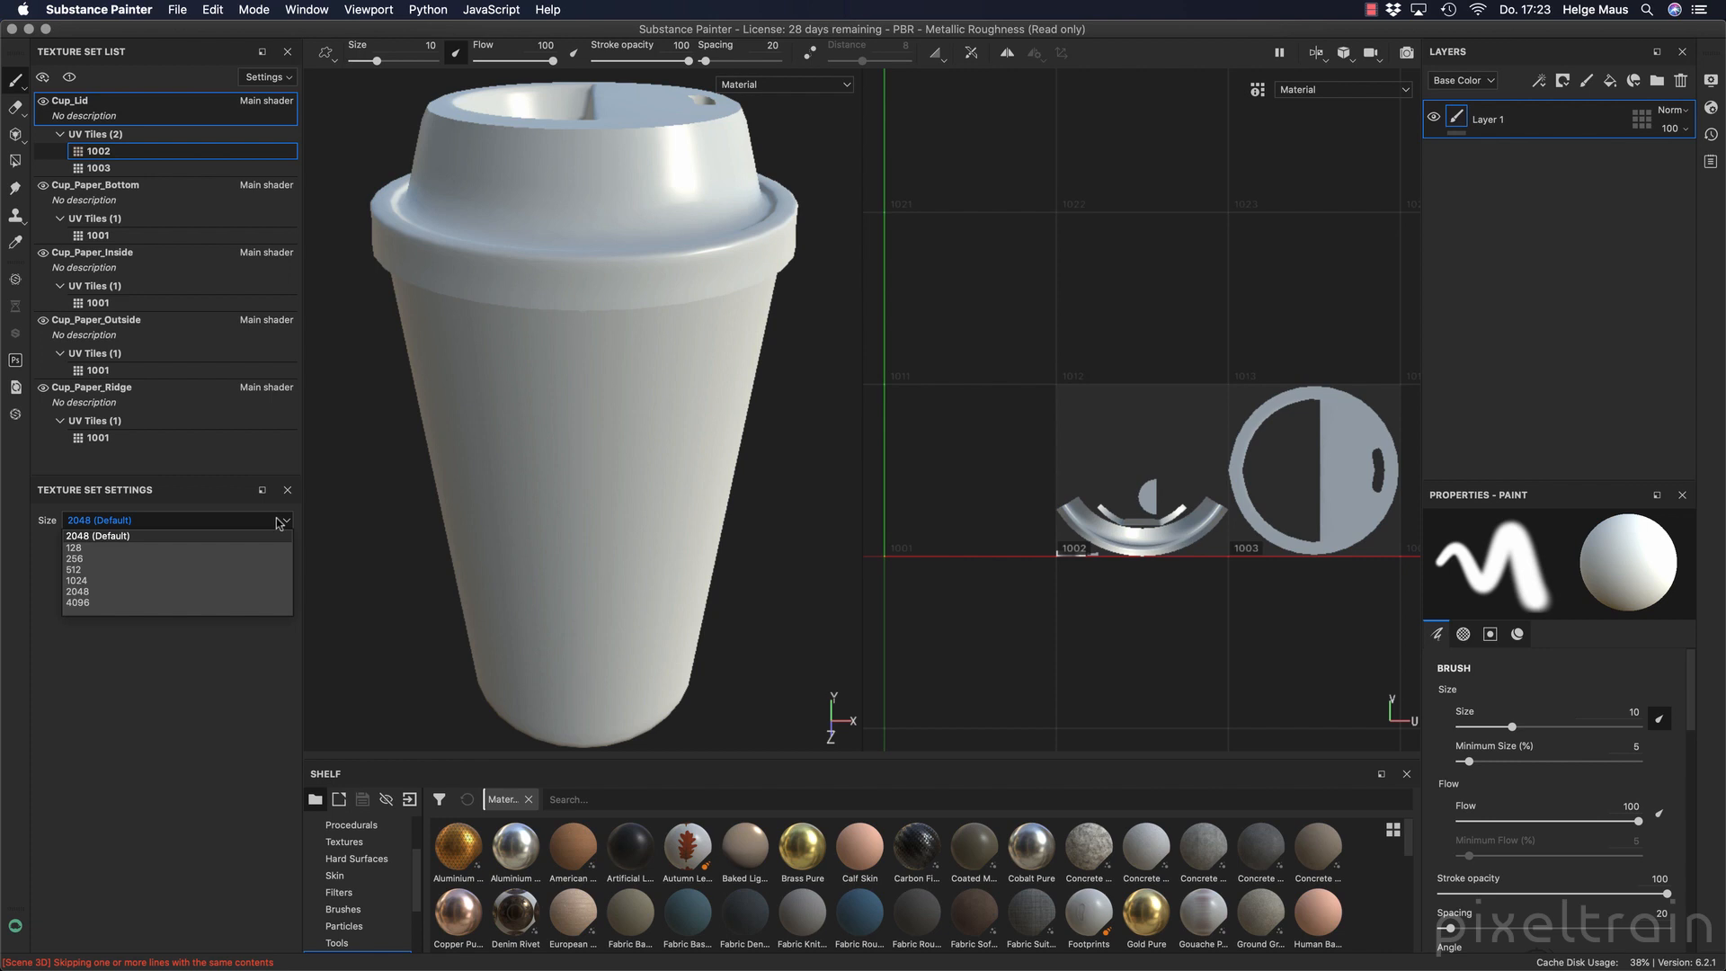
pyautogui.click(250, 681)
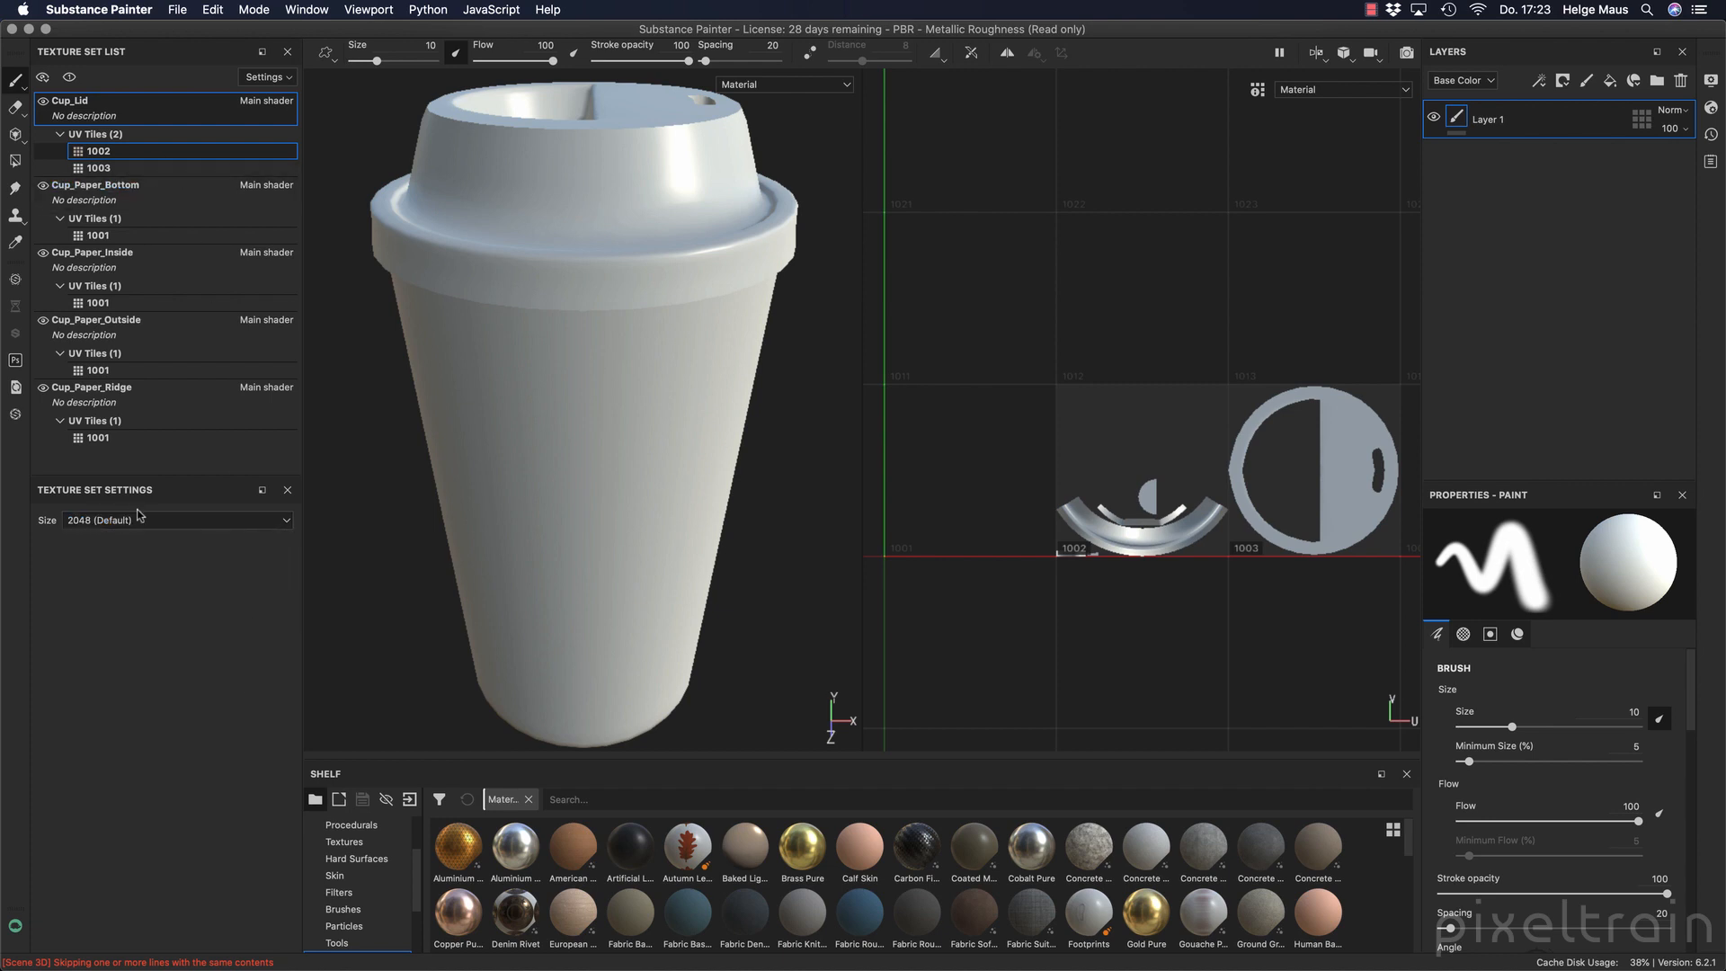
# Review the texture size options for the whole Cup_Lid texture set, keeping 2048.
pyautogui.click(186, 111)
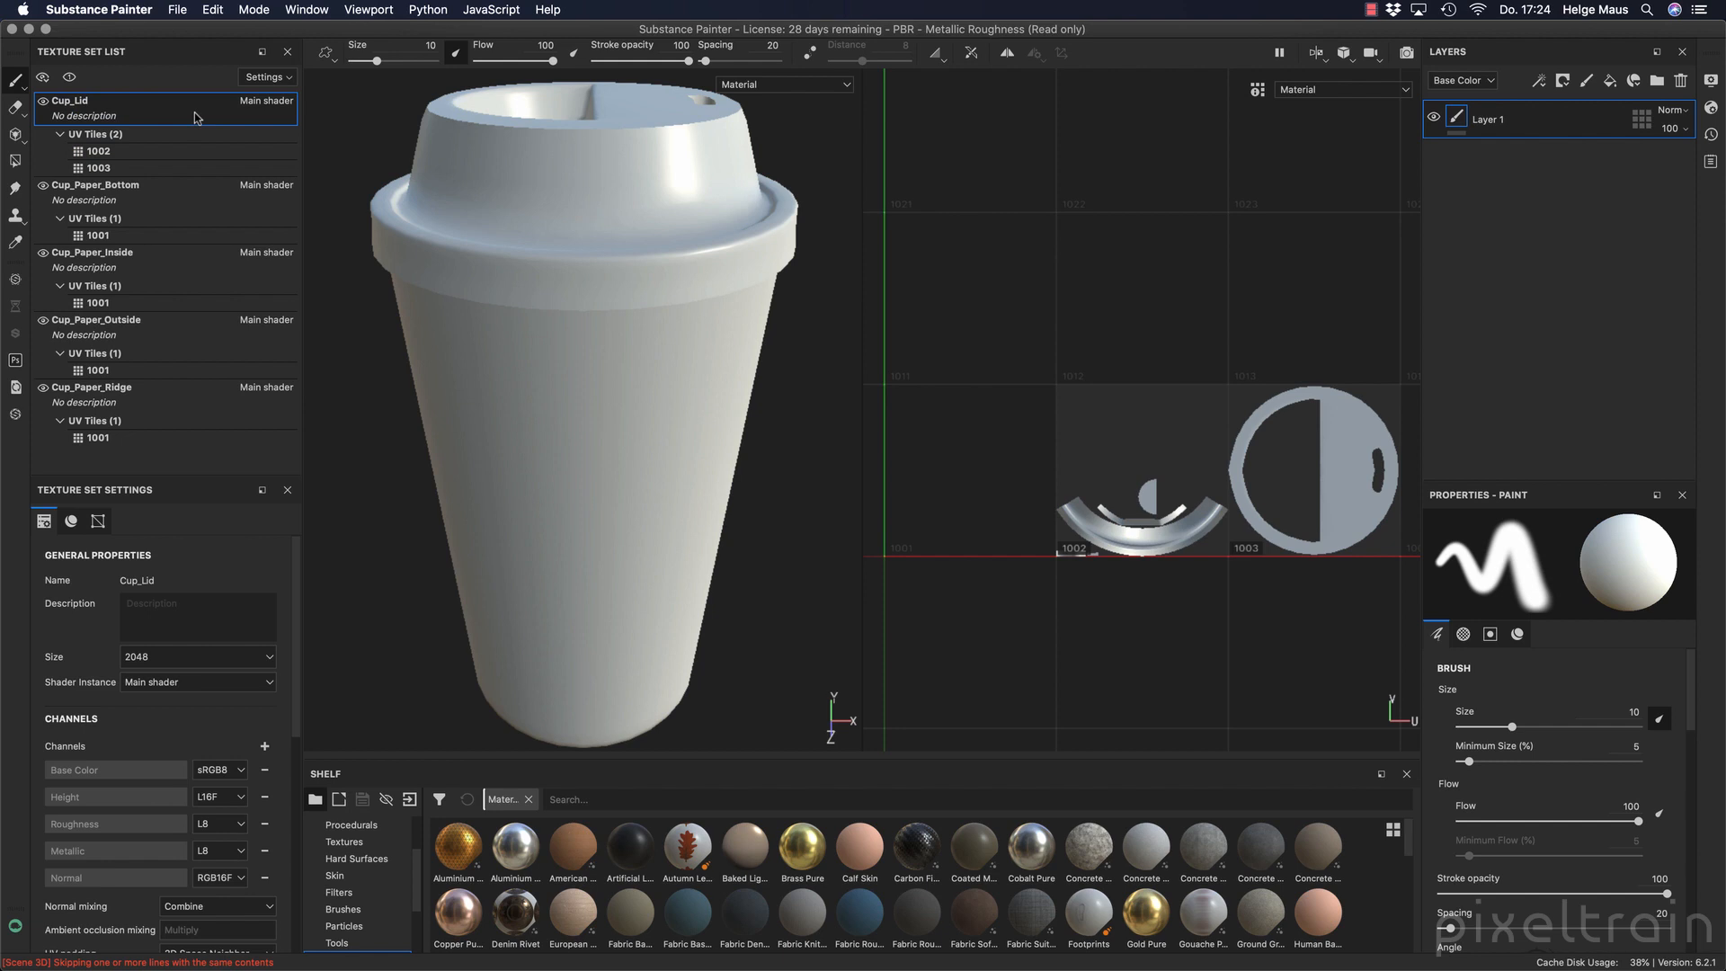
pyautogui.click(171, 659)
pyautogui.click(270, 659)
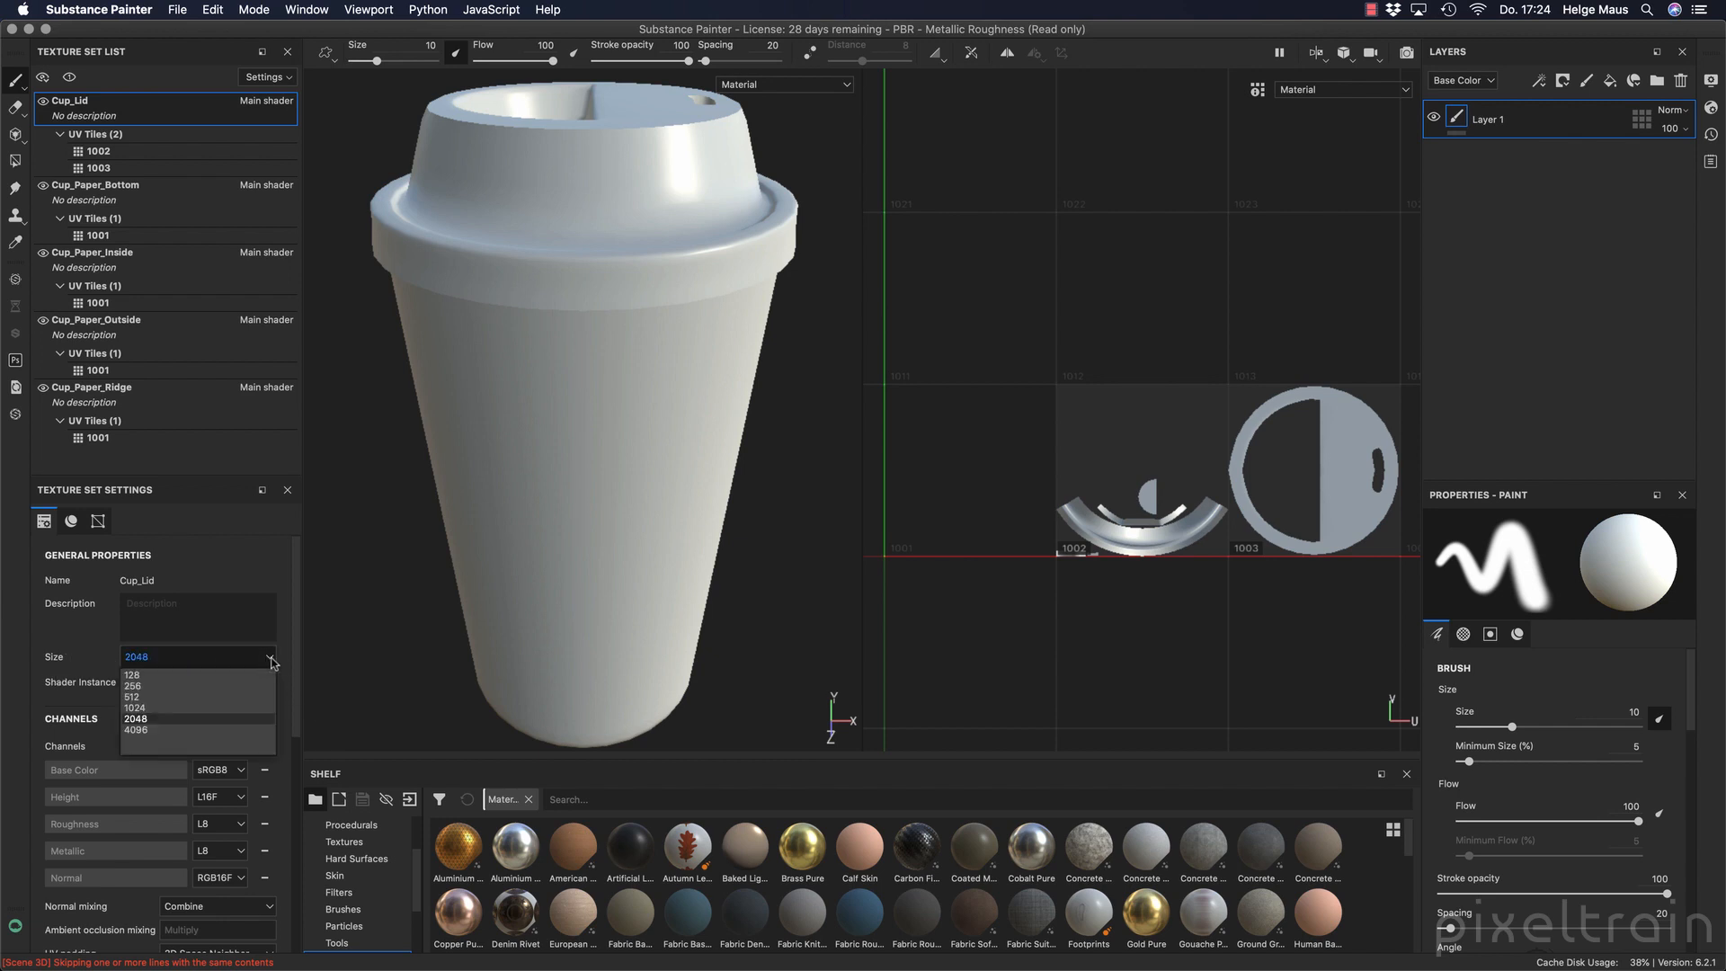
pyautogui.click(292, 663)
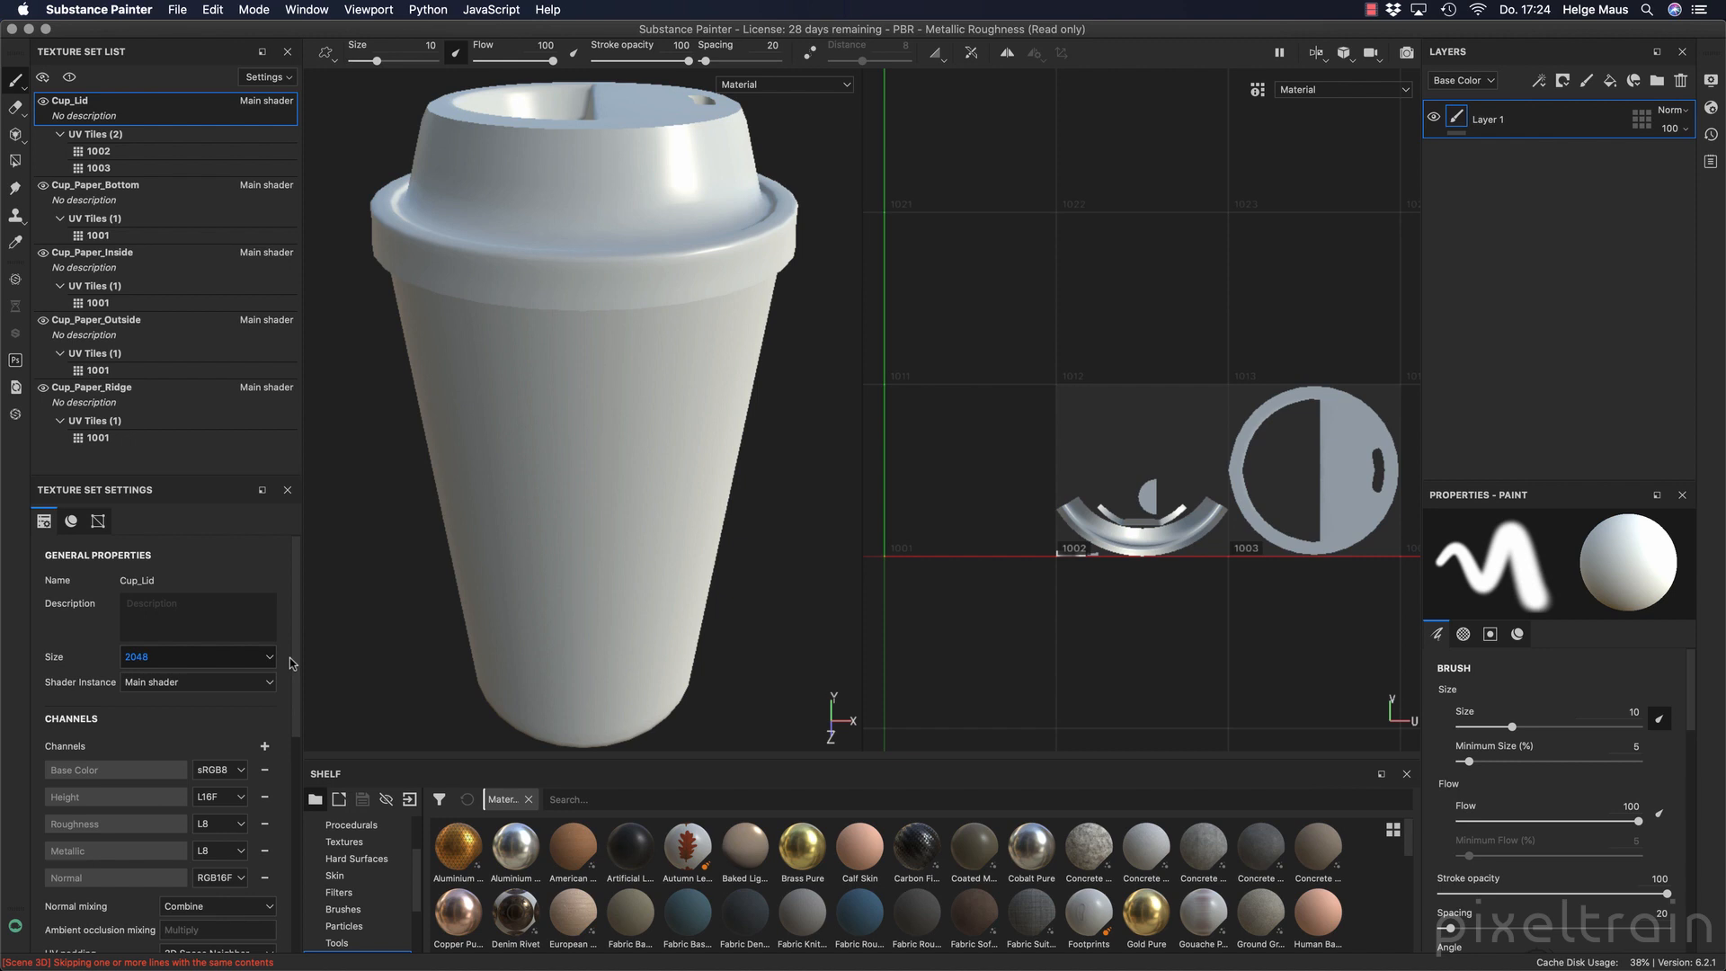
# Save the project as Substance CoffeeCup UDIMs 2020 in the substance folder, replacing the existing file.
pyautogui.press('super+s')
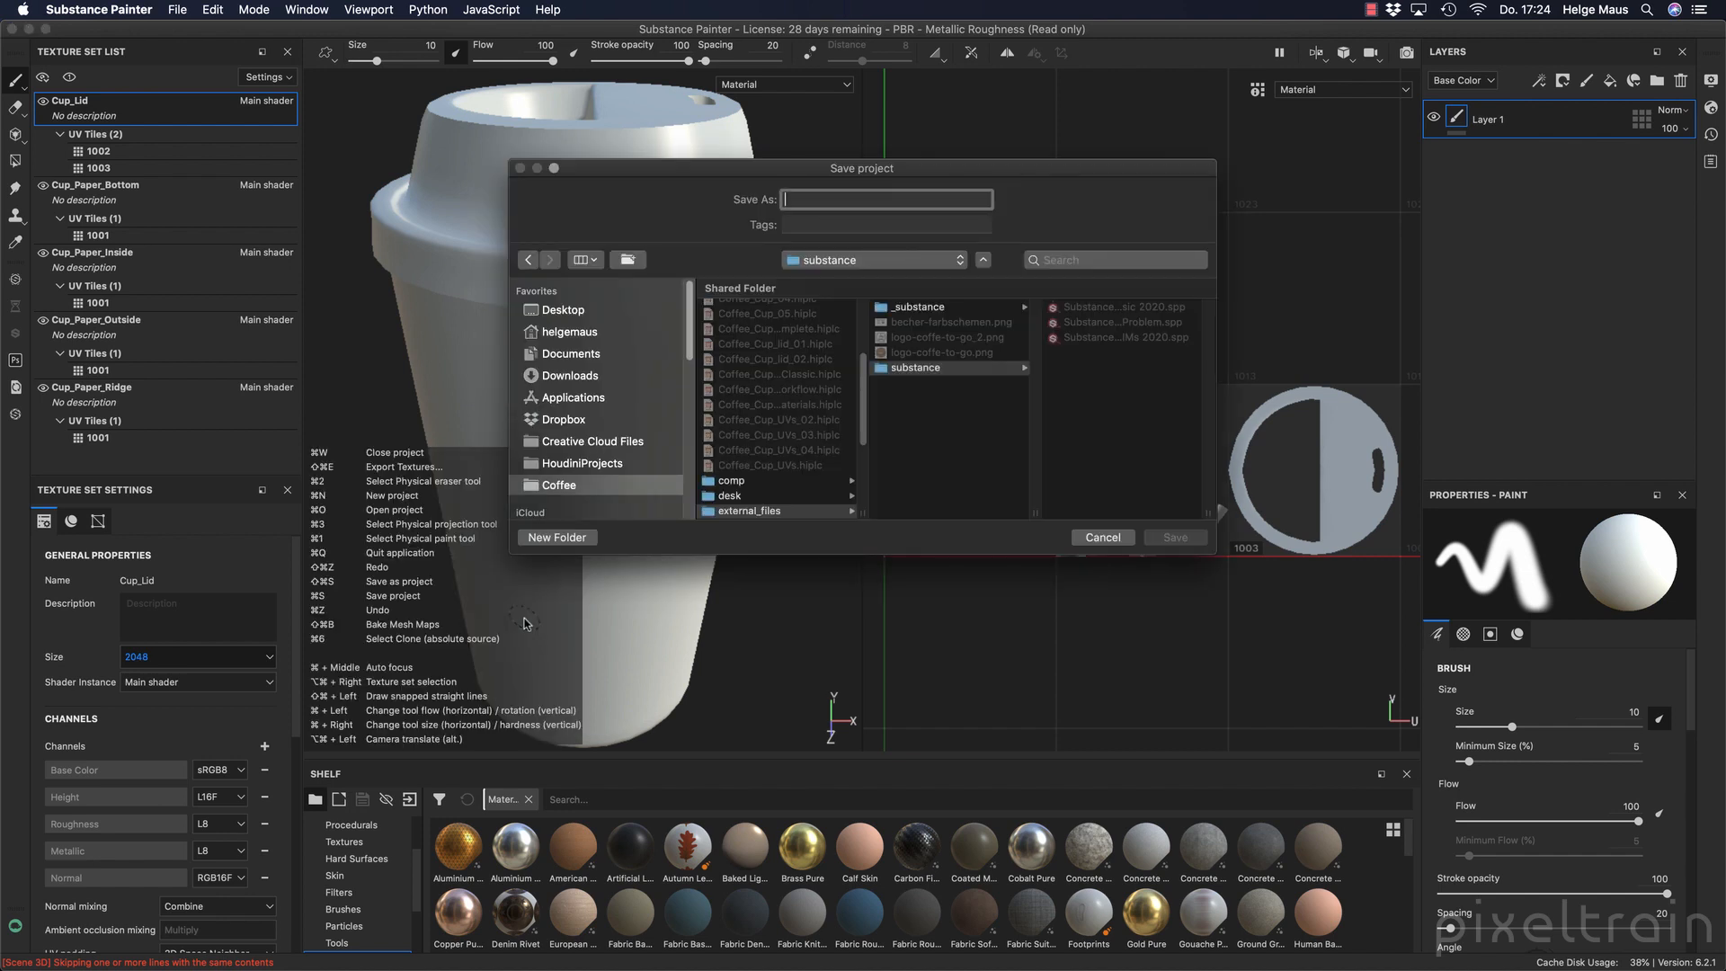
pyautogui.moveTo(1208, 513); pyautogui.dragTo(1378, 517)
pyautogui.moveTo(1034, 512); pyautogui.dragTo(1112, 512)
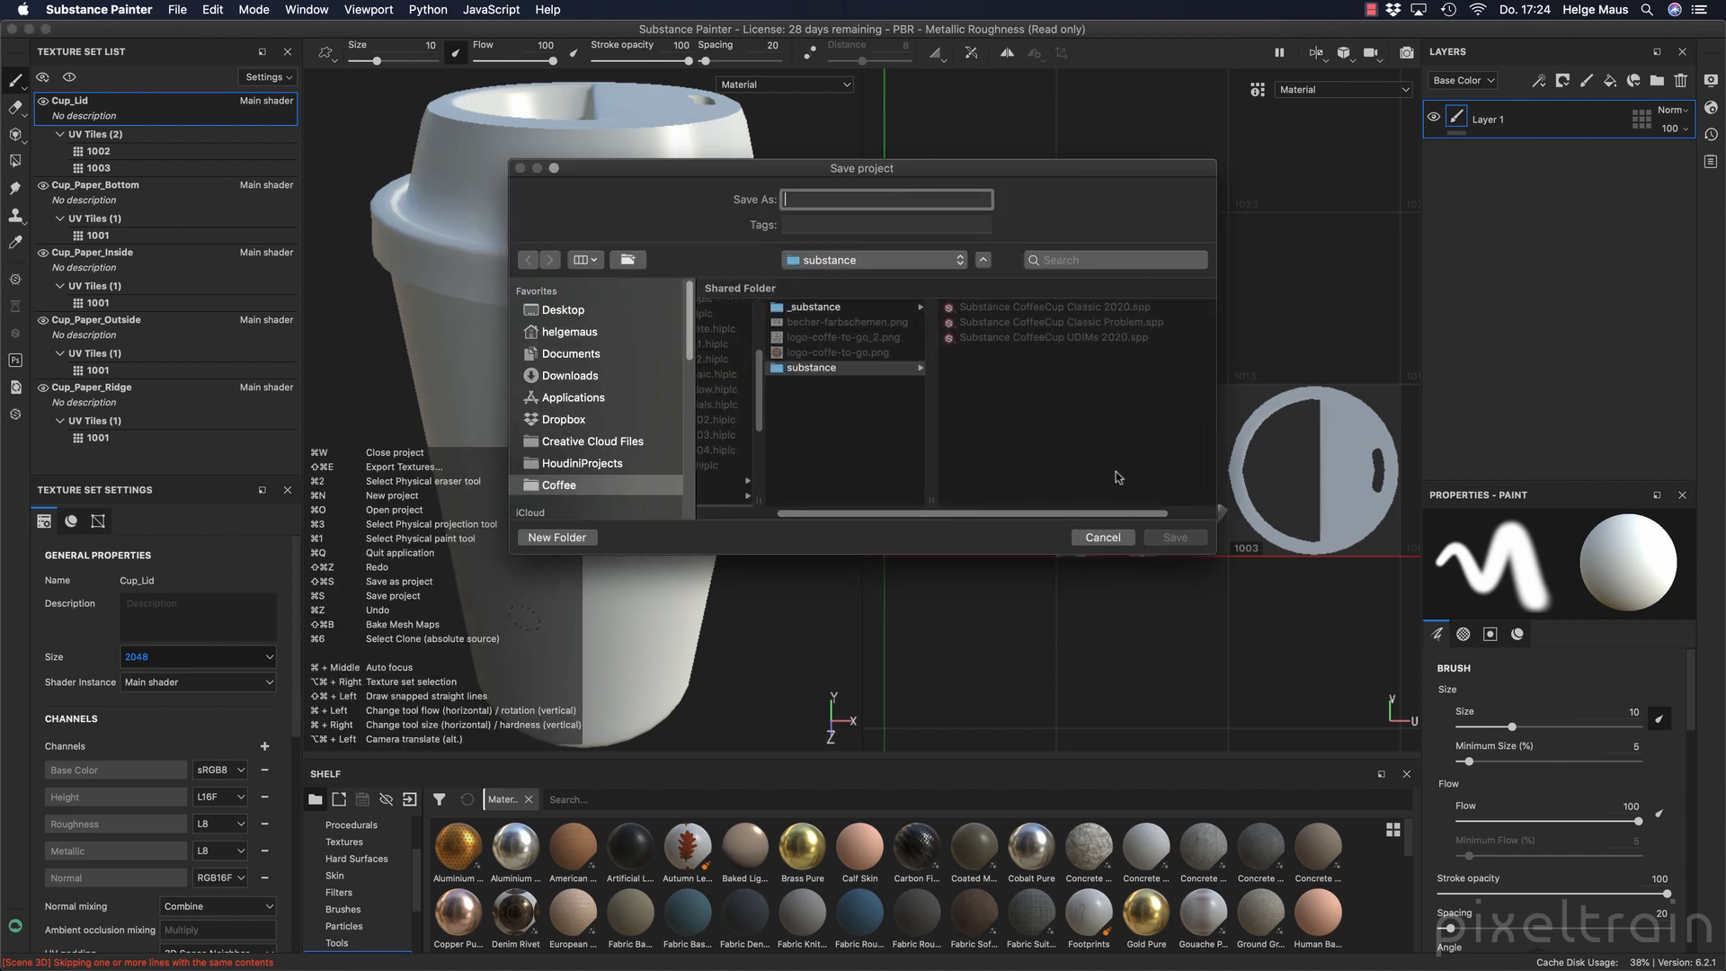
pyautogui.click(983, 338)
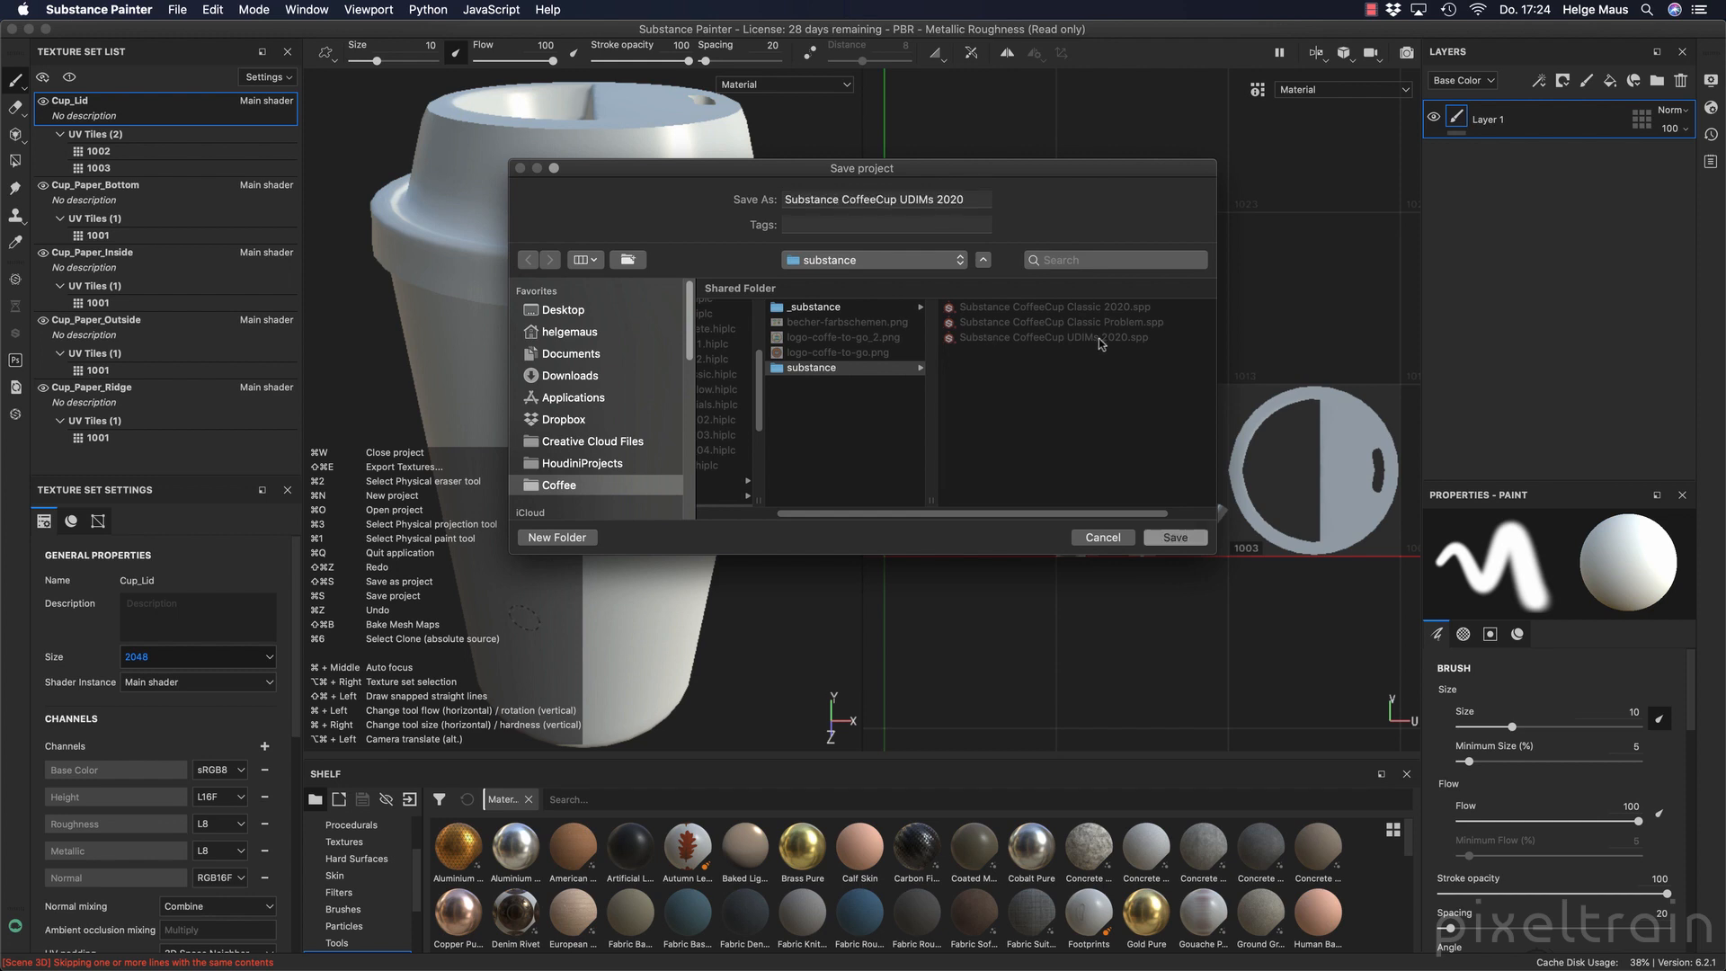
pyautogui.click(1166, 538)
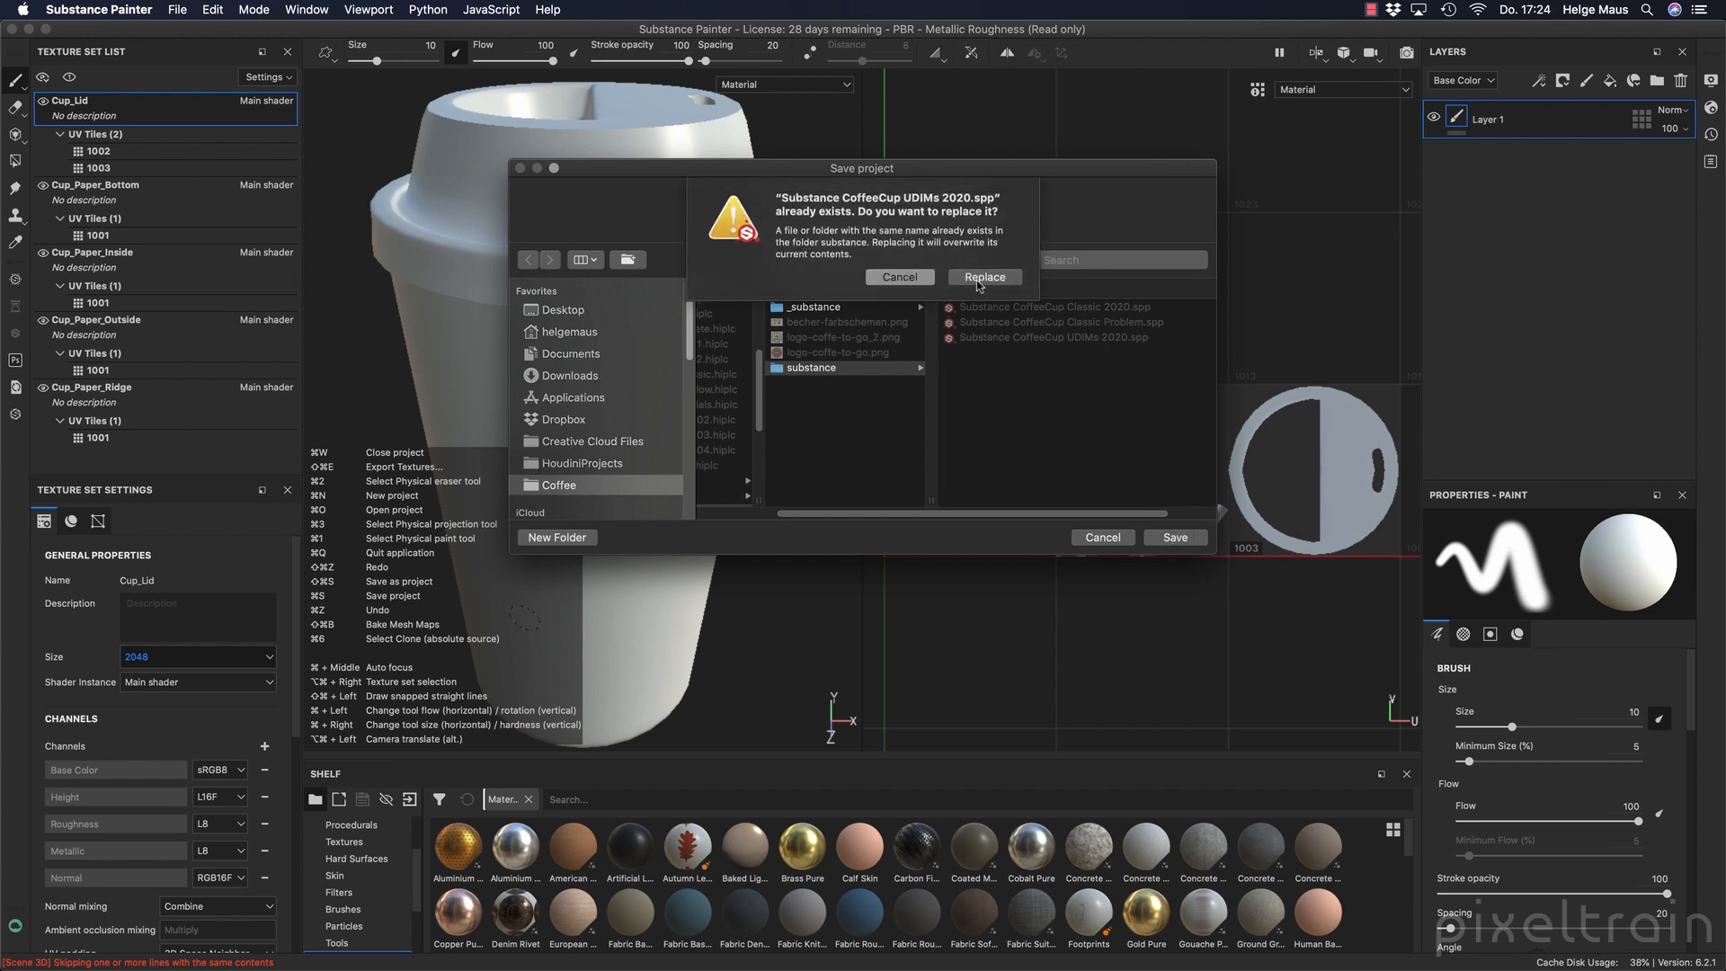
pyautogui.click(983, 277)
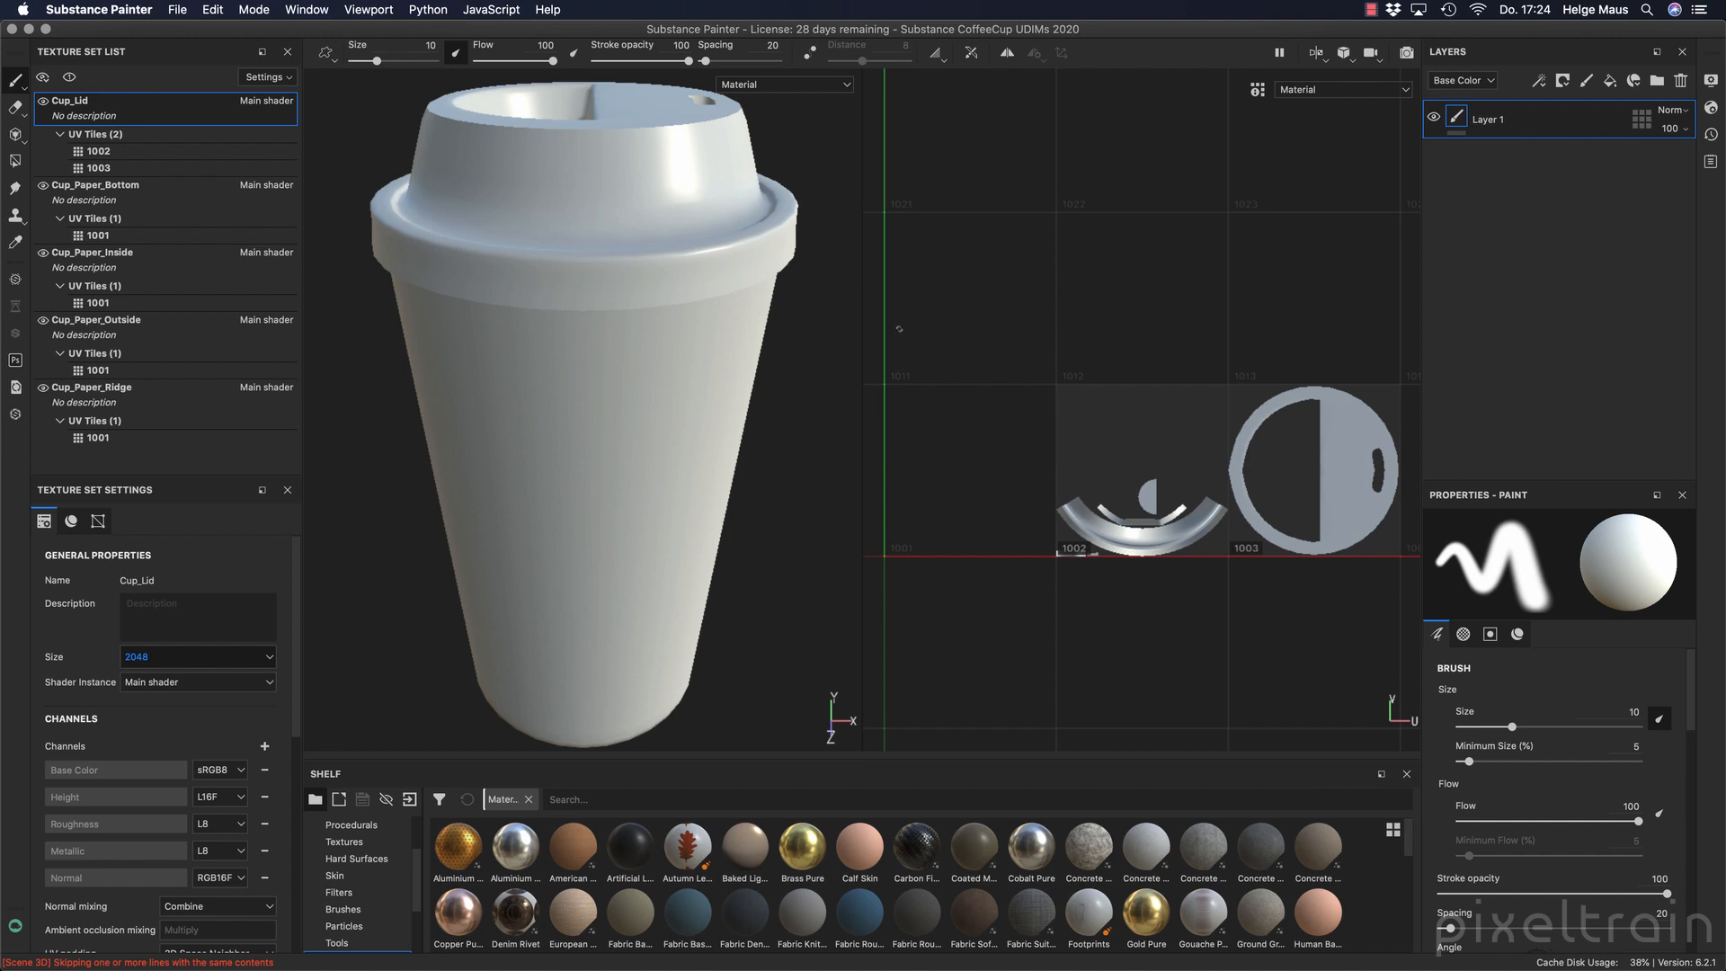
# Enlarge the shelf, filter its materials by "pla" and pick the blue Plastic Glossy Pure material.
pyautogui.keyDown('alt'); pyautogui.moveTo(648, 395); pyautogui.dragTo(505, 489); pyautogui.keyUp('alt')
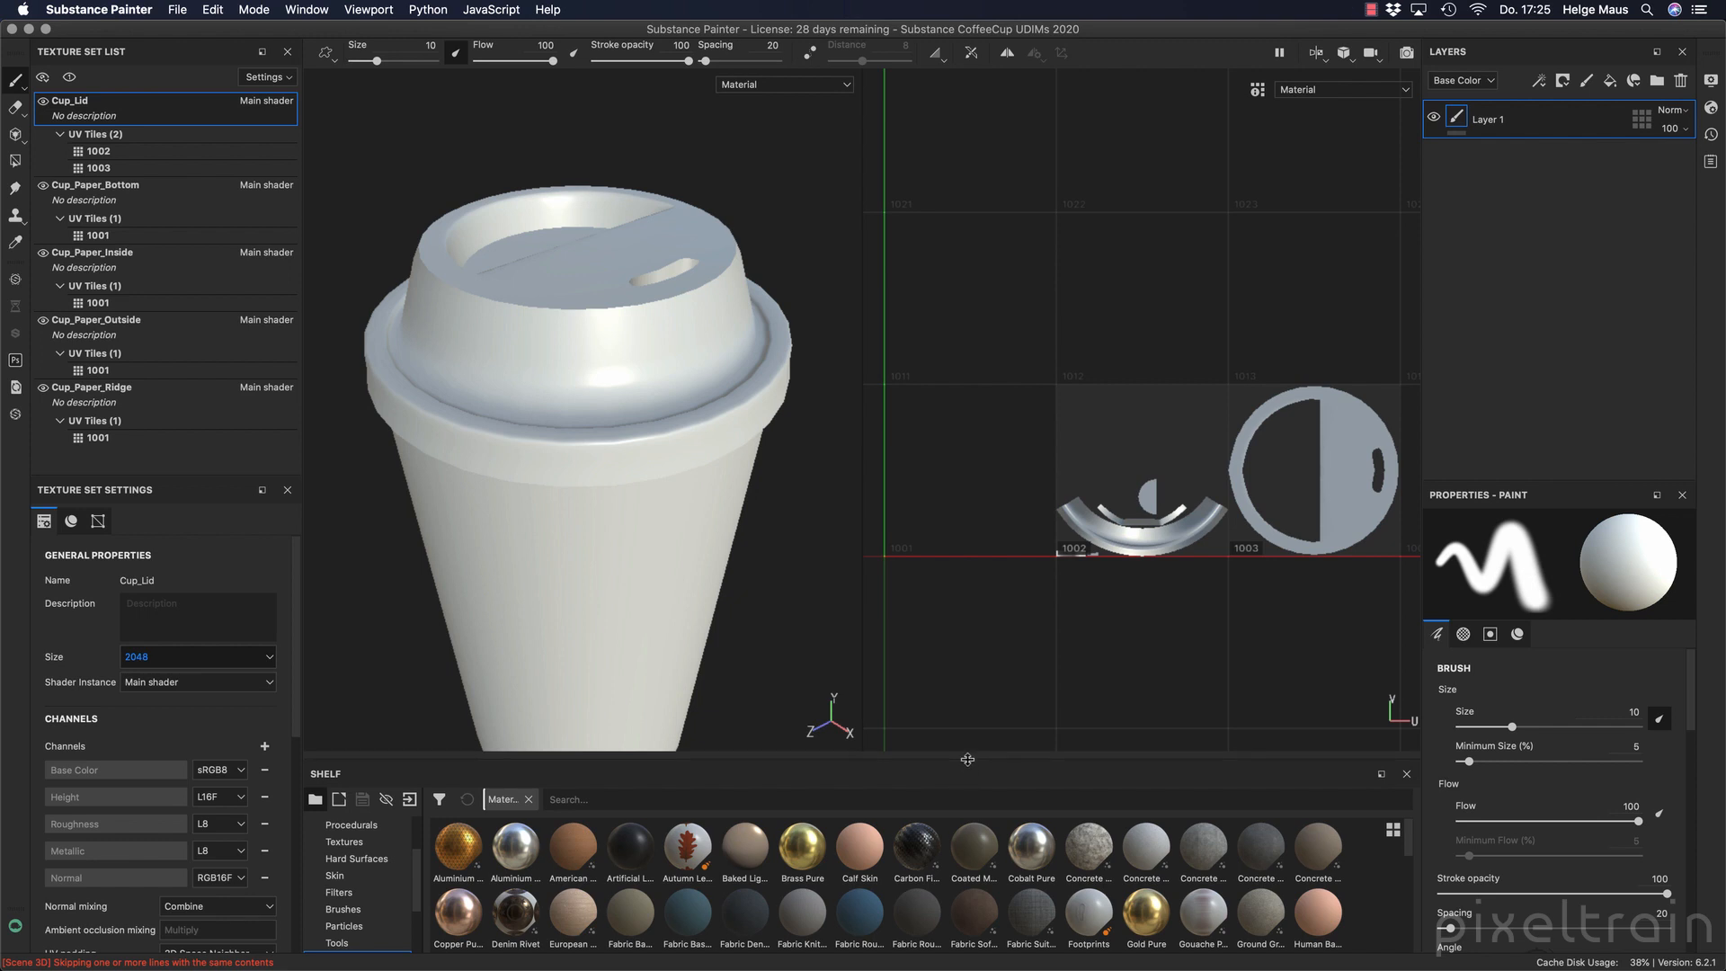
pyautogui.moveTo(970, 755); pyautogui.dragTo(980, 645)
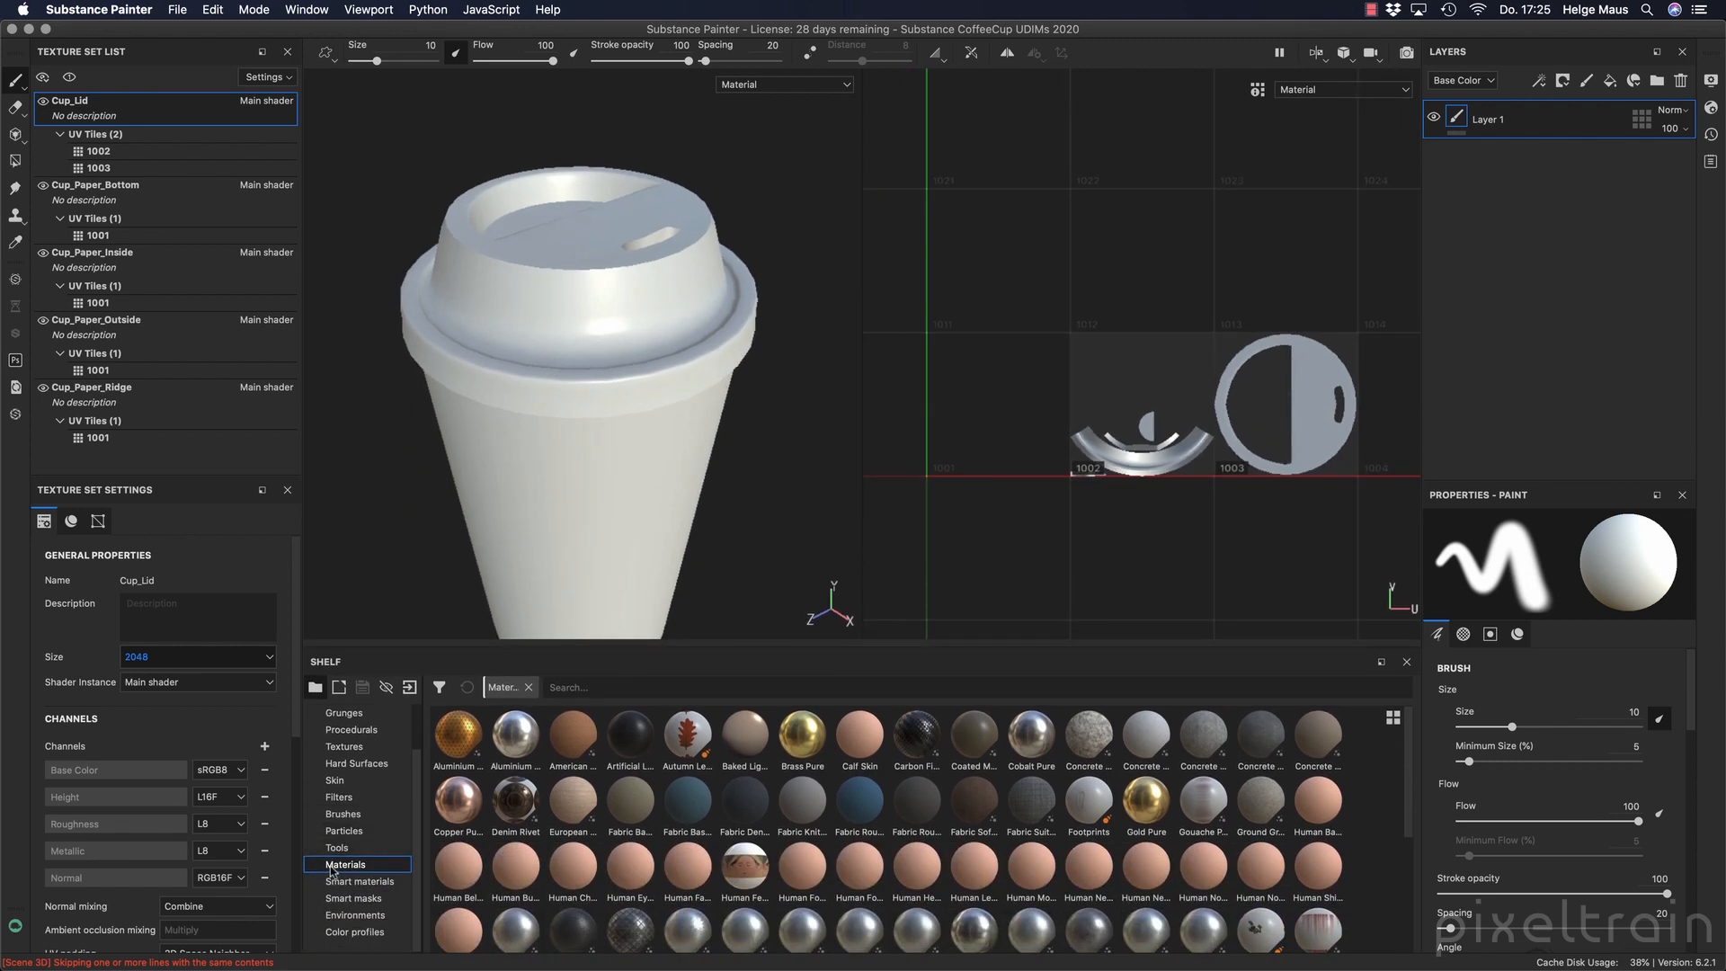
pyautogui.click(603, 689)
pyautogui.write('pla')
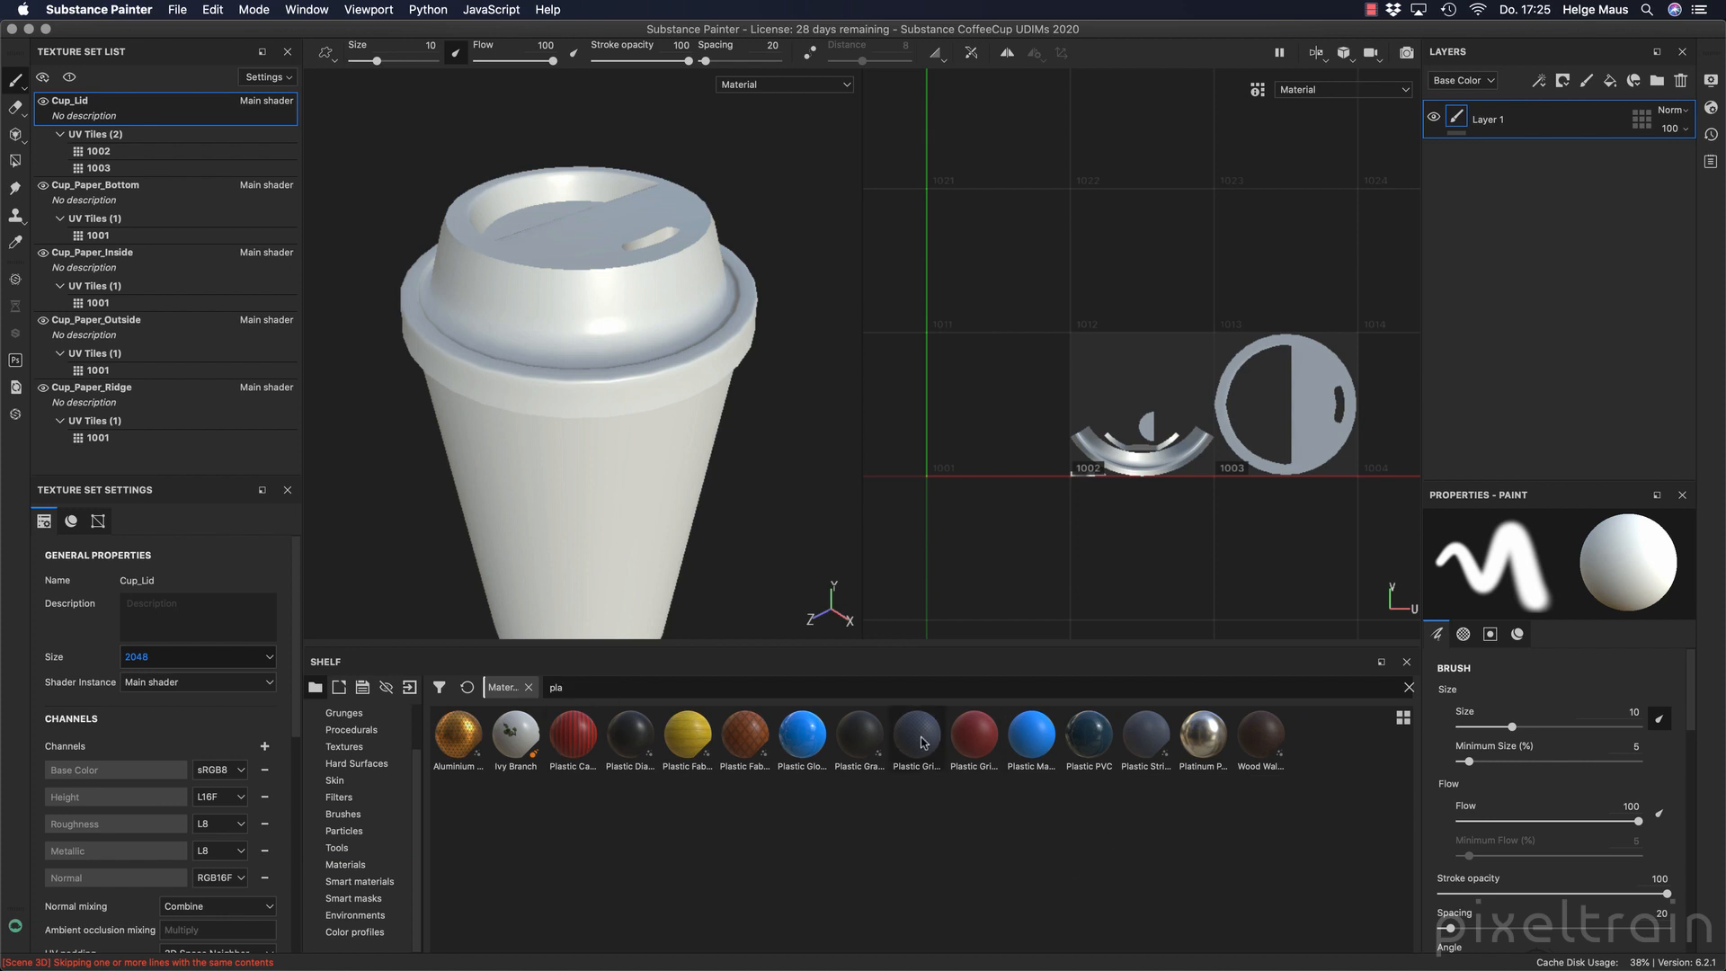
pyautogui.click(804, 748)
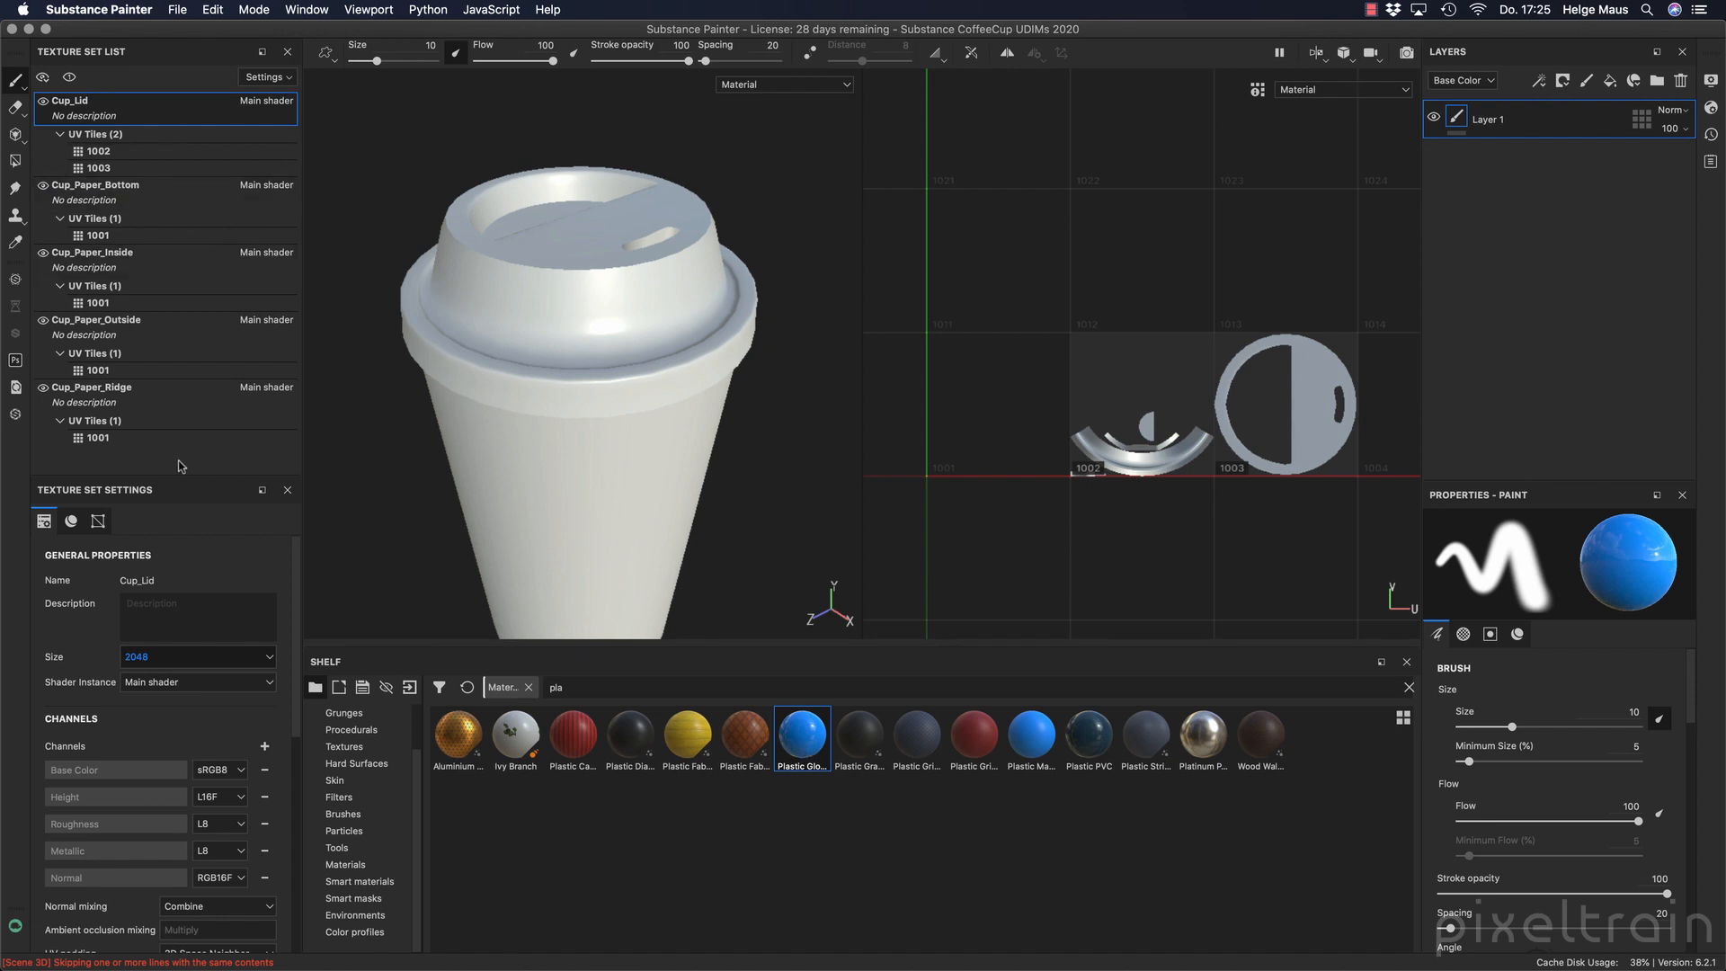
# Try Plastic Glossy Pure as a fill on the lid while Cup_Paper_Outside is the active texture set, and undo it.
pyautogui.click(139, 325)
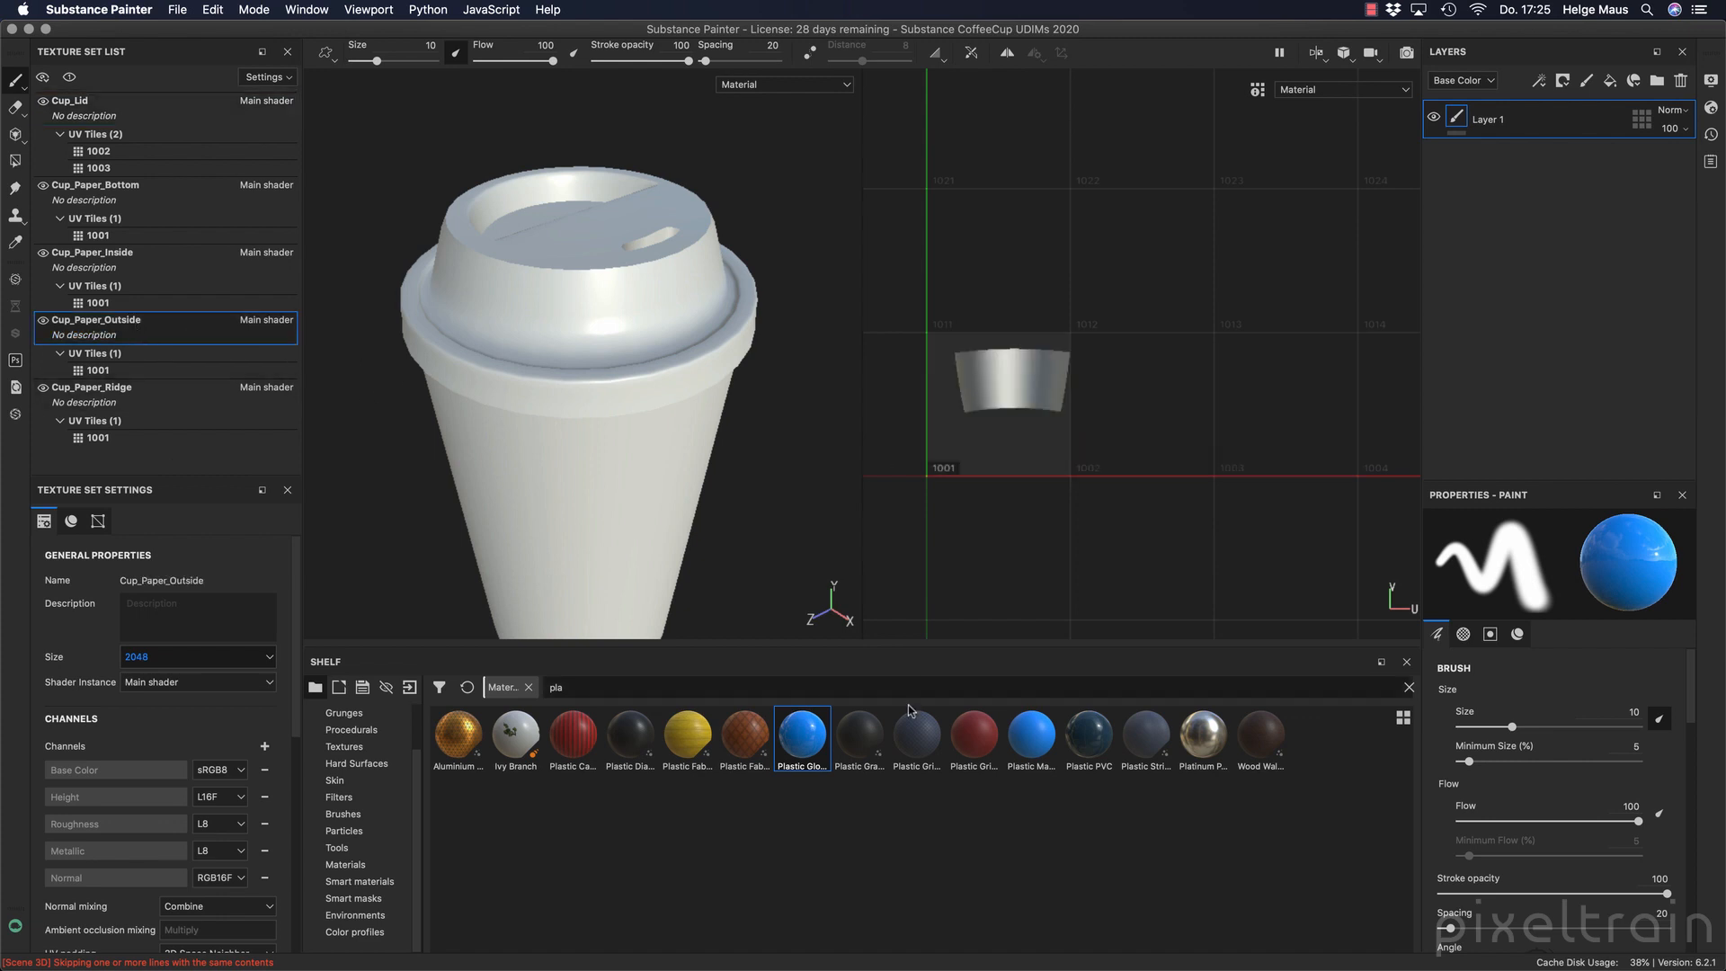
pyautogui.moveTo(802, 736); pyautogui.dragTo(531, 310)
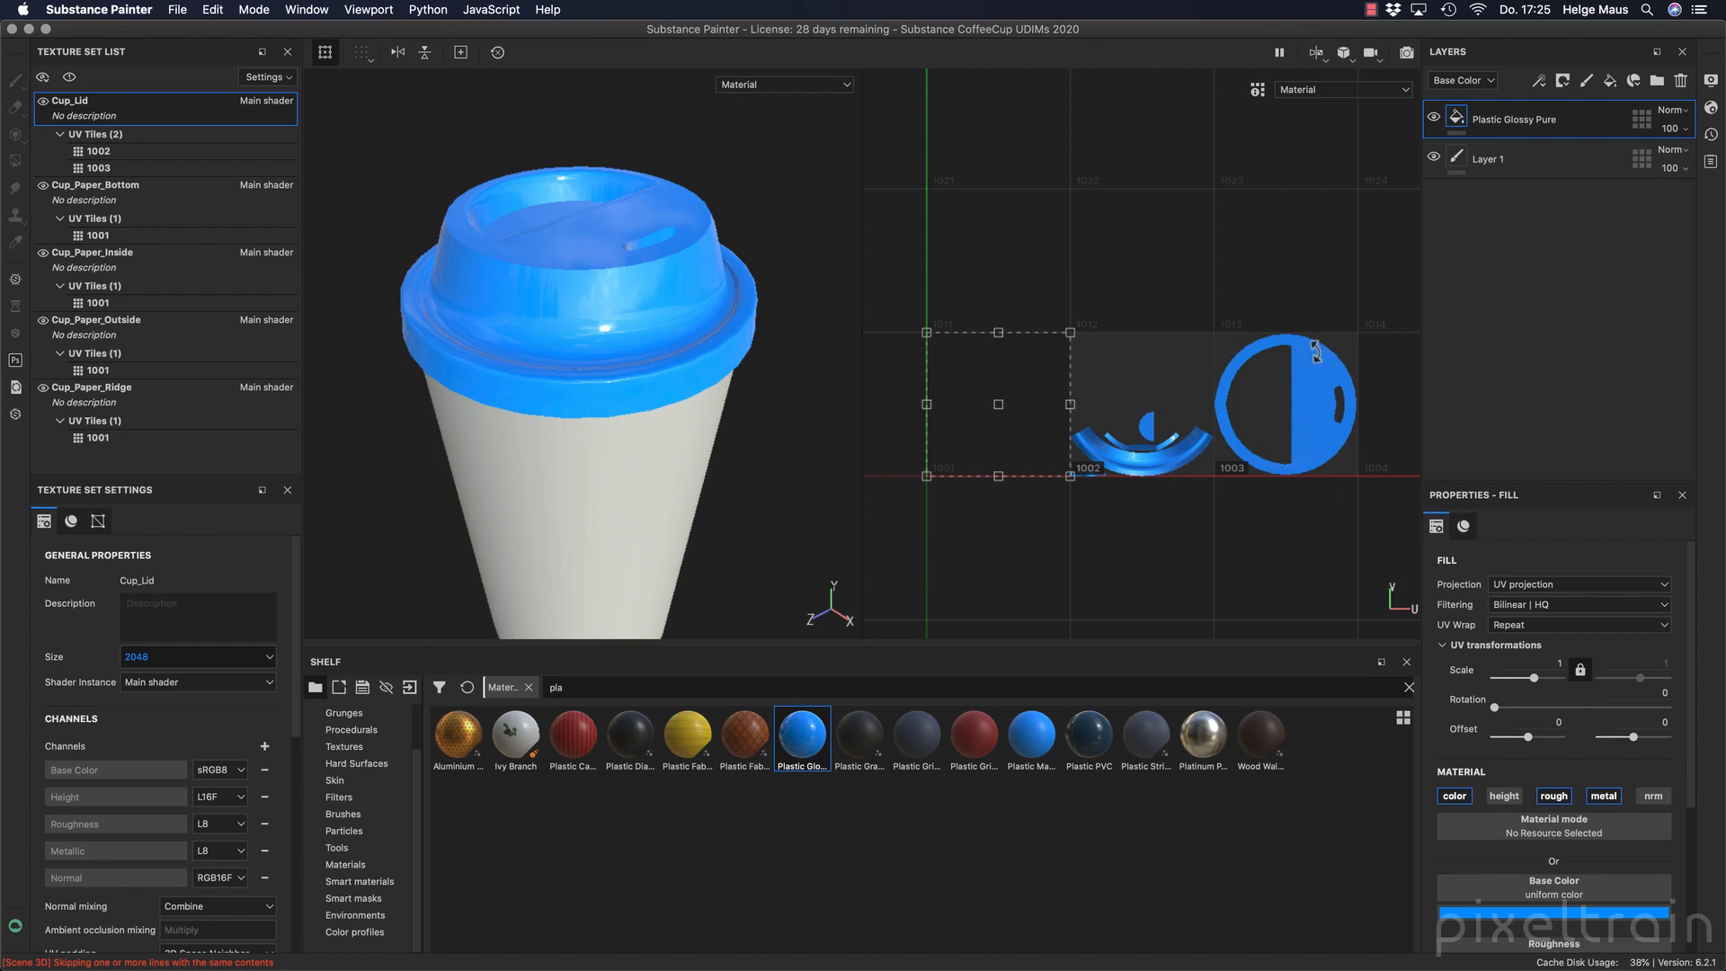
pyautogui.press('super+z')
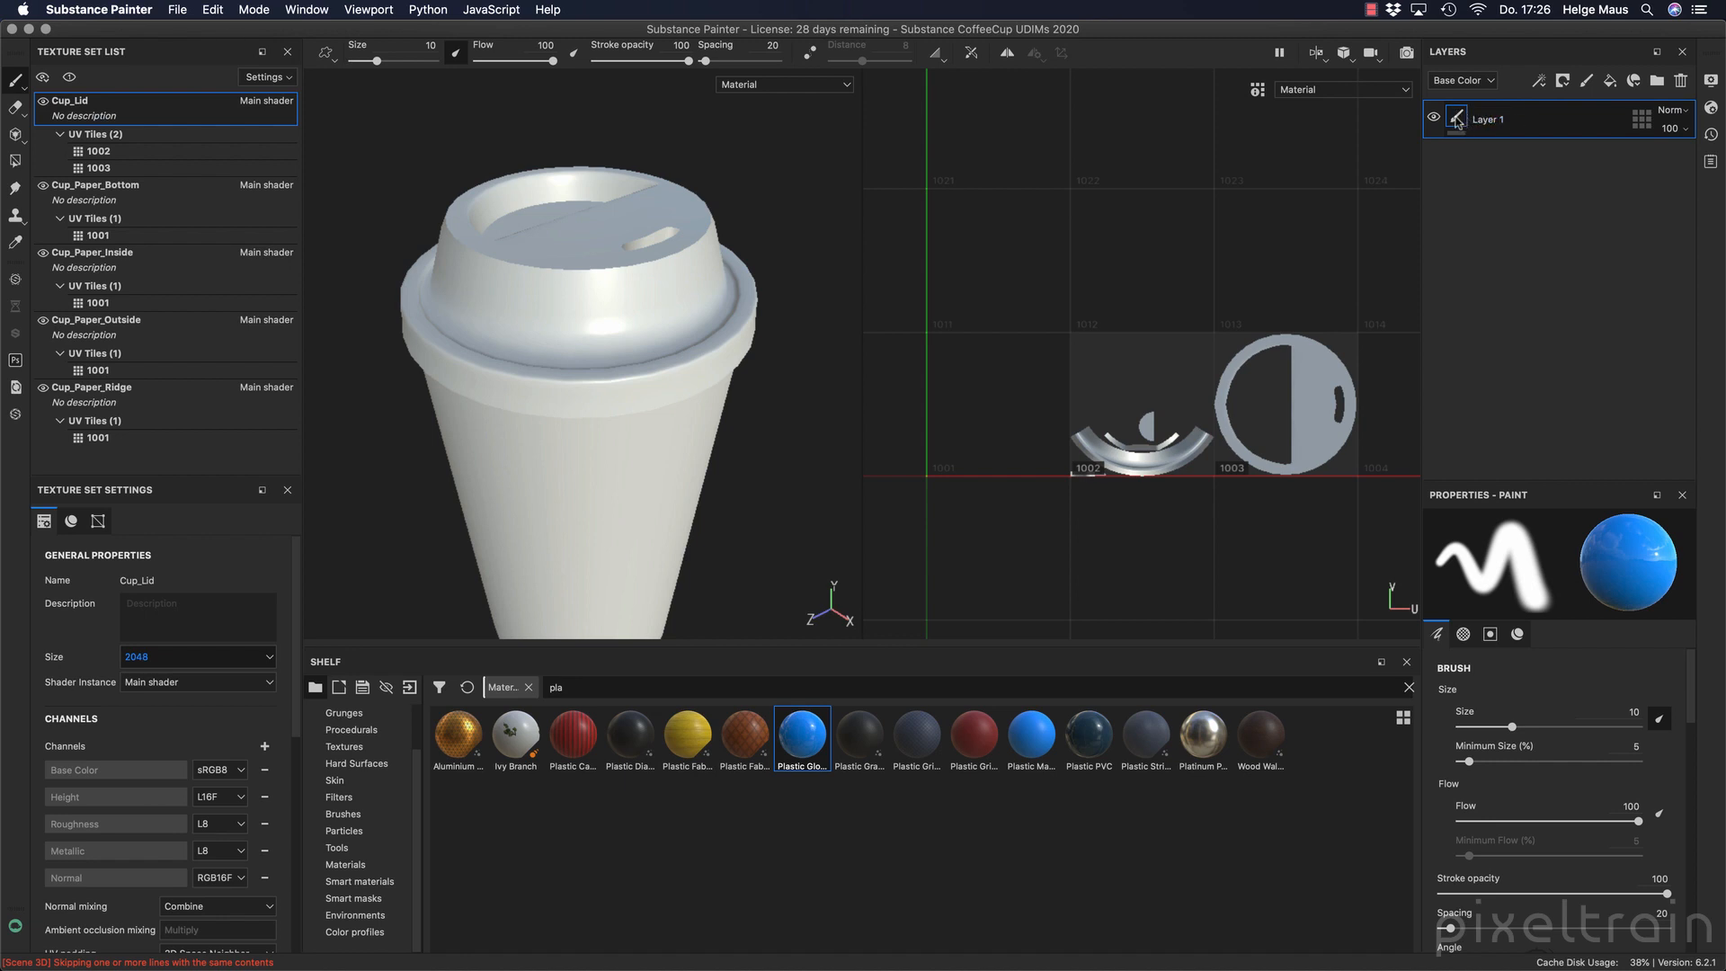
# Paint a short blue test stroke on the lid, and try another one with Cup_Paper_Outside as the active texture set.
pyautogui.click(19, 86)
pyautogui.click(73, 86)
pyautogui.moveTo(537, 280); pyautogui.dragTo(555, 336)
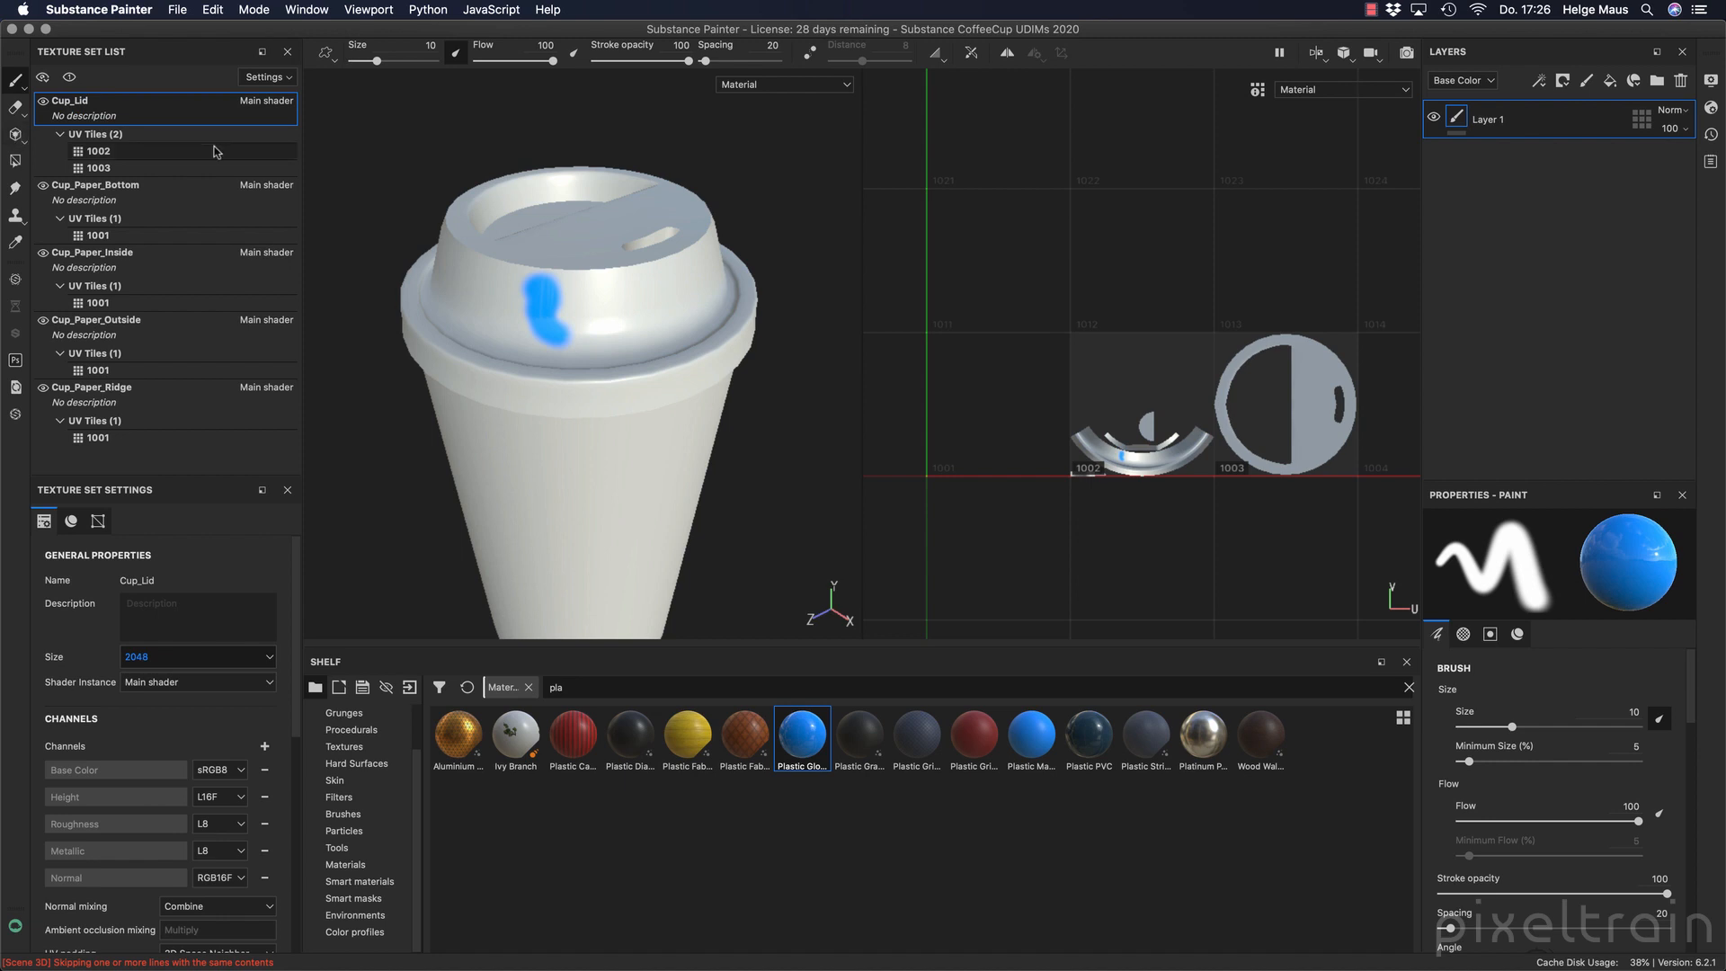
pyautogui.click(165, 327)
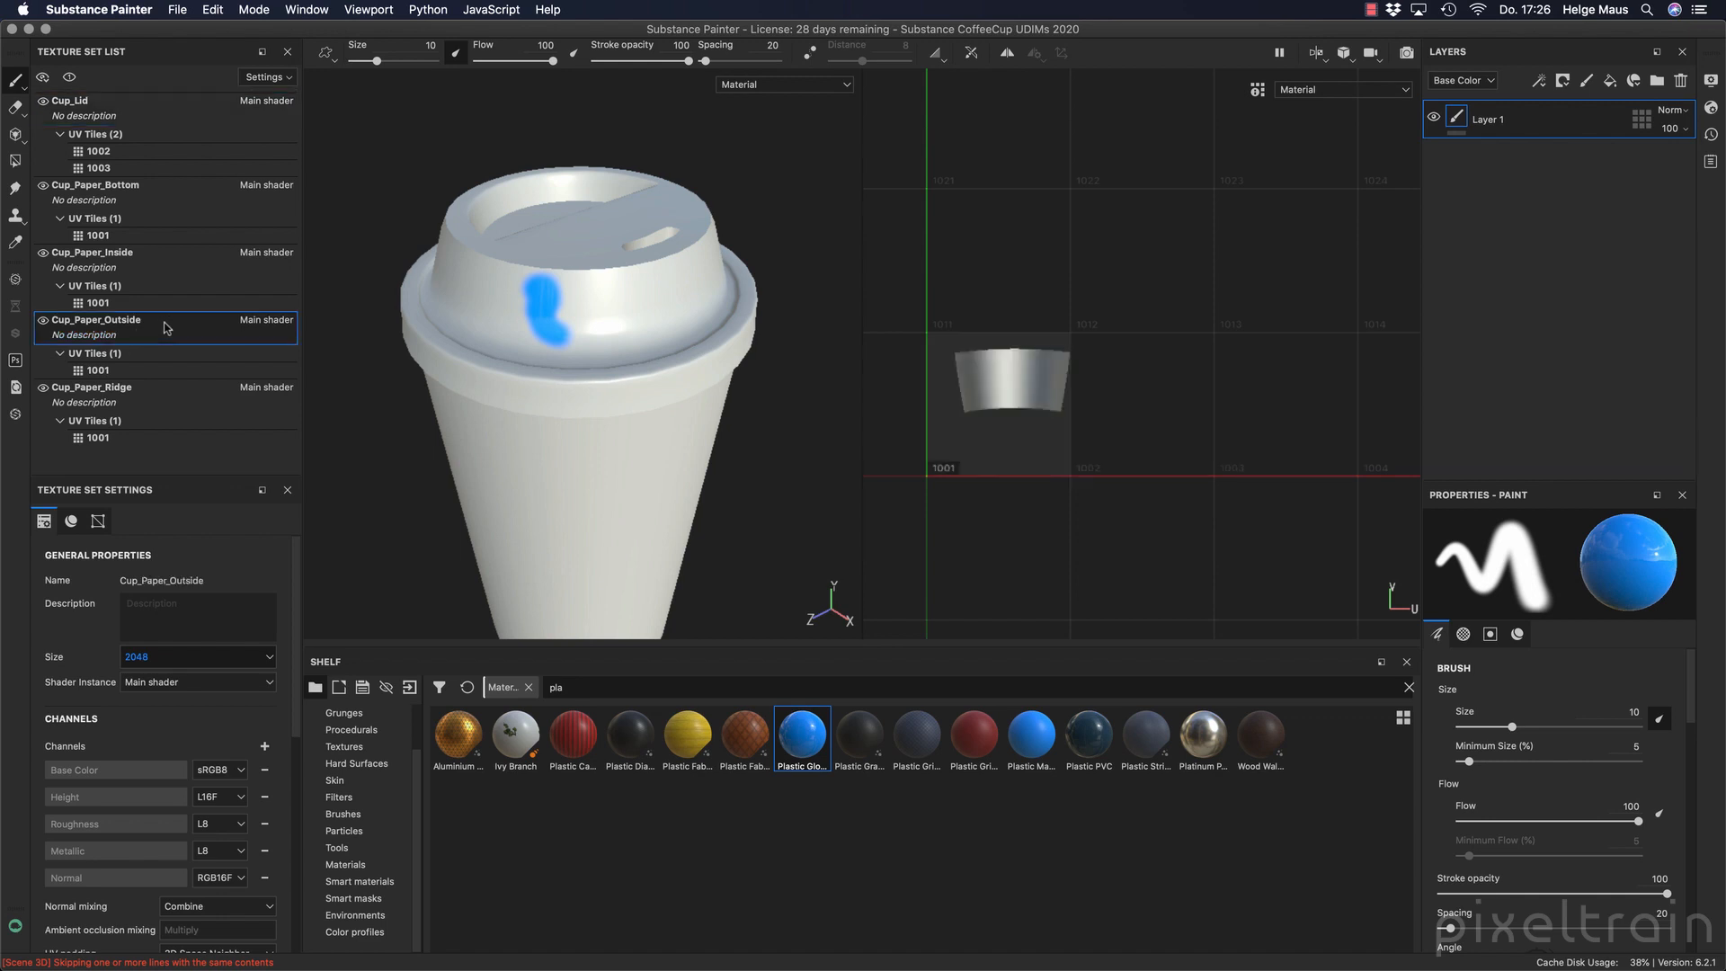
pyautogui.moveTo(618, 293); pyautogui.dragTo(653, 300)
# Apply Plastic Glossy Pure to the lid as a fill layer and delete the empty-named paint layer, Layer 1.
pyautogui.moveTo(799, 732); pyautogui.dragTo(663, 316)
pyautogui.click(1521, 171)
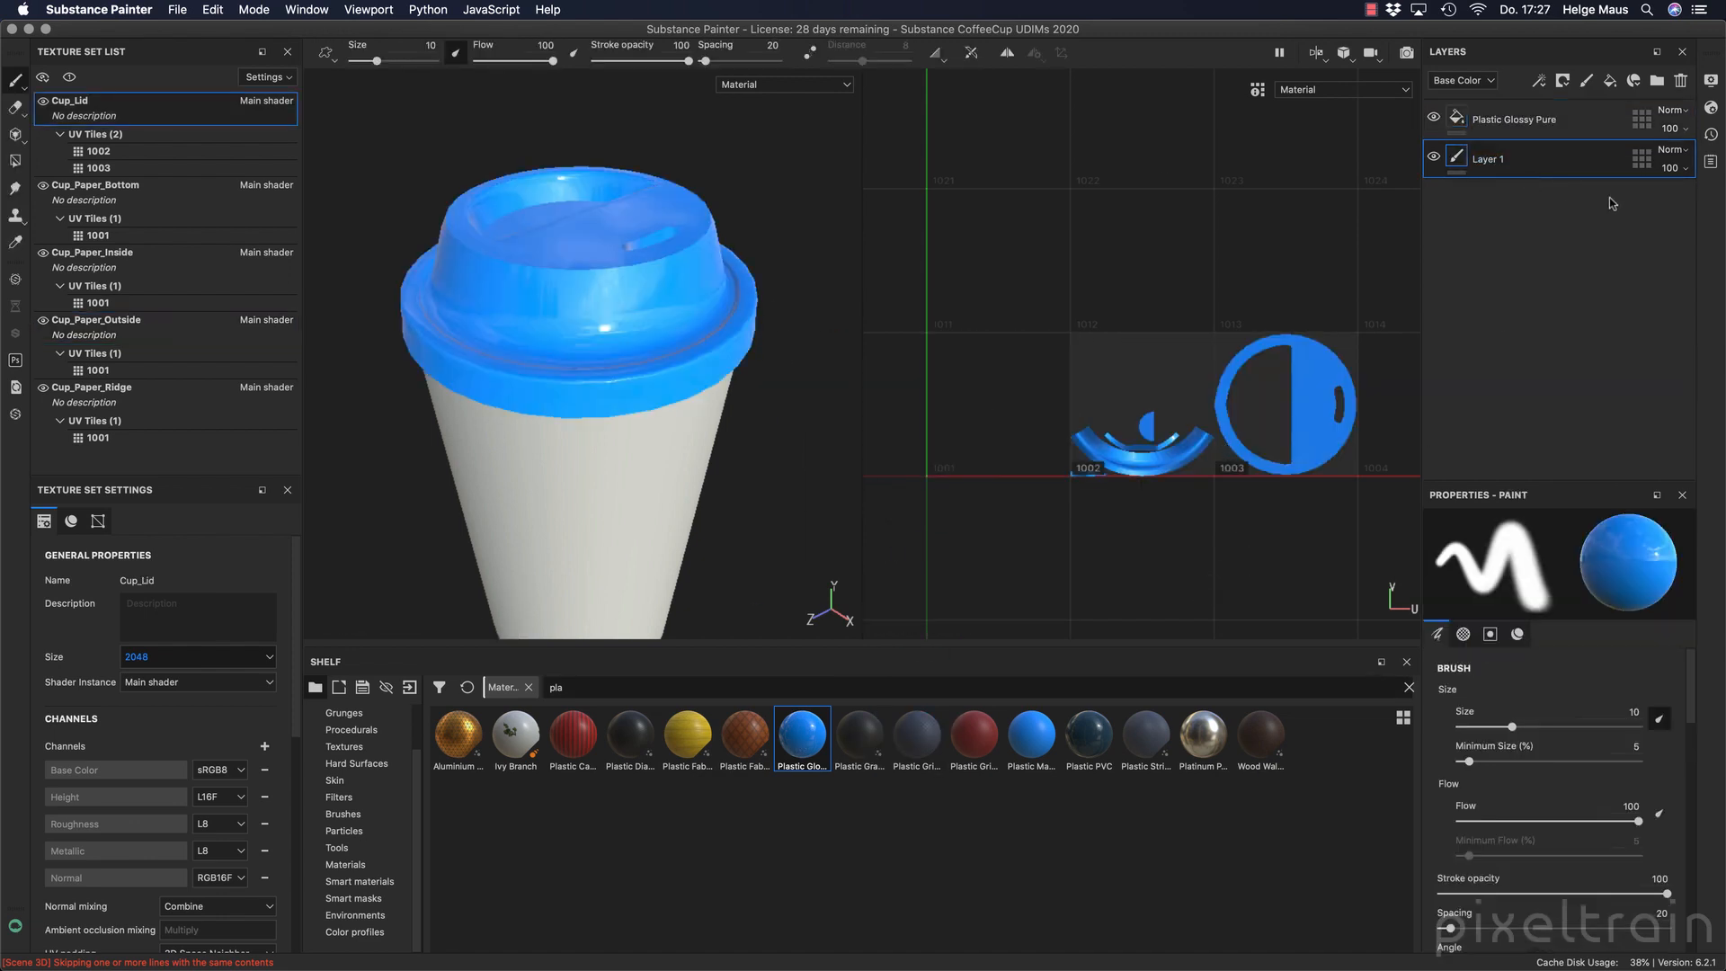
pyautogui.click(1680, 81)
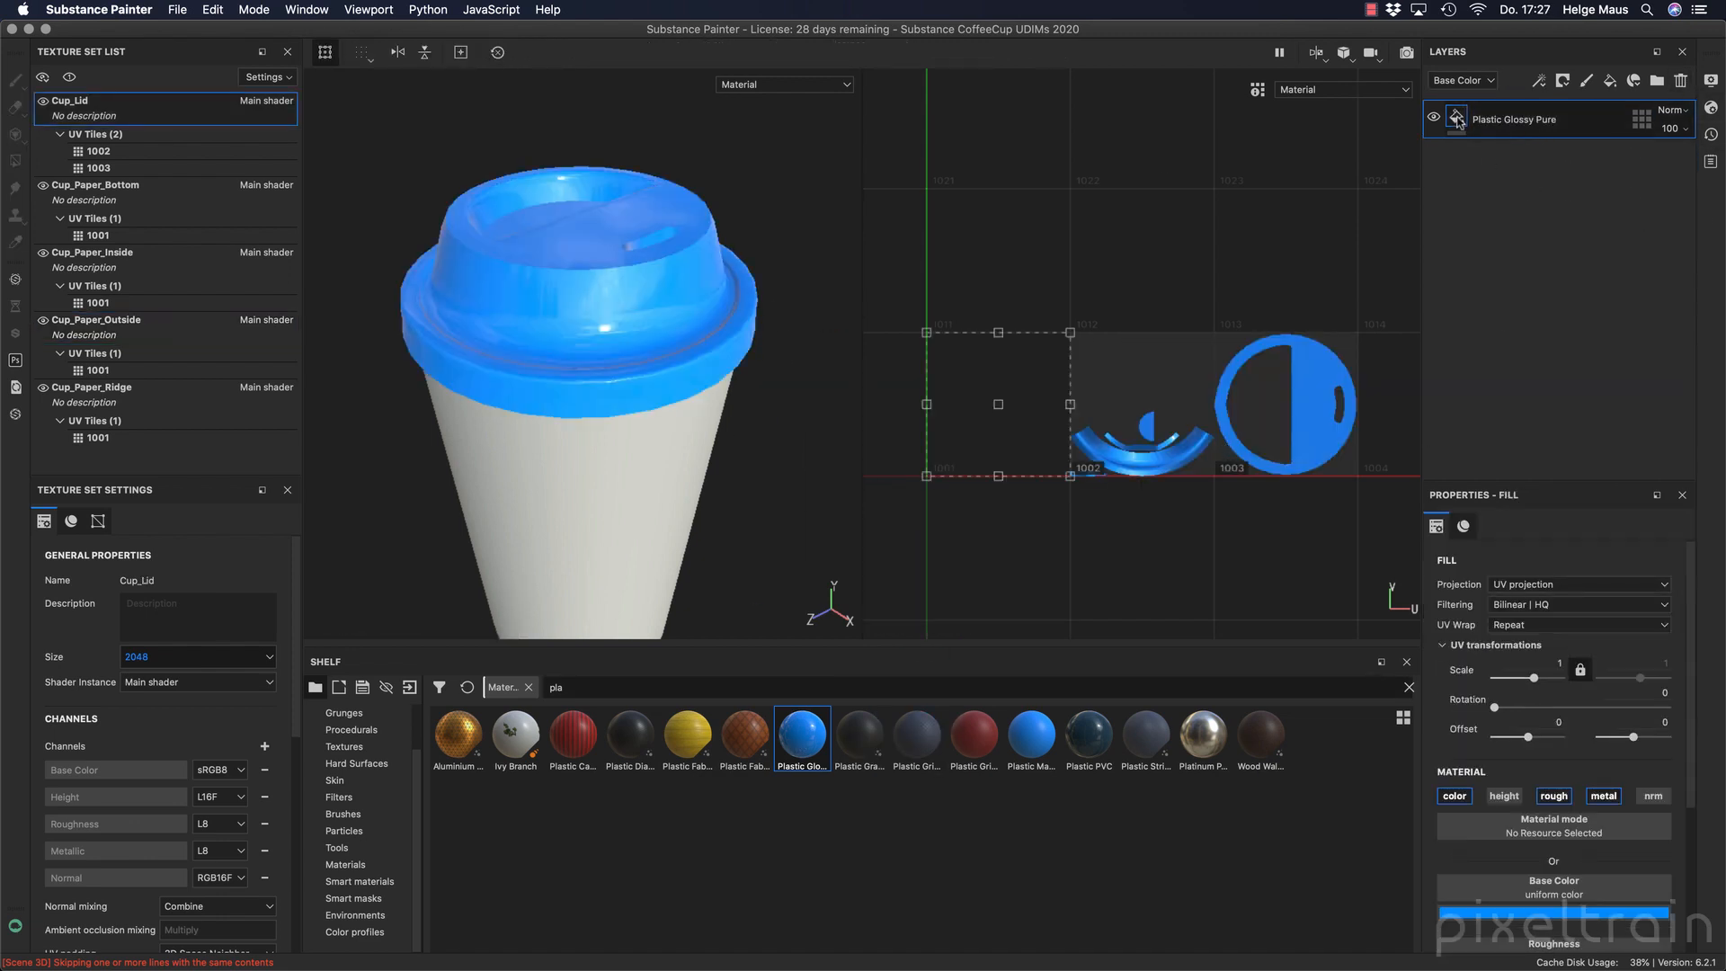
# Enlarge the fill layer's properties area and enable the height and normal channels for the lid's plastic material.
pyautogui.moveTo(1564, 478); pyautogui.dragTo(1563, 225)
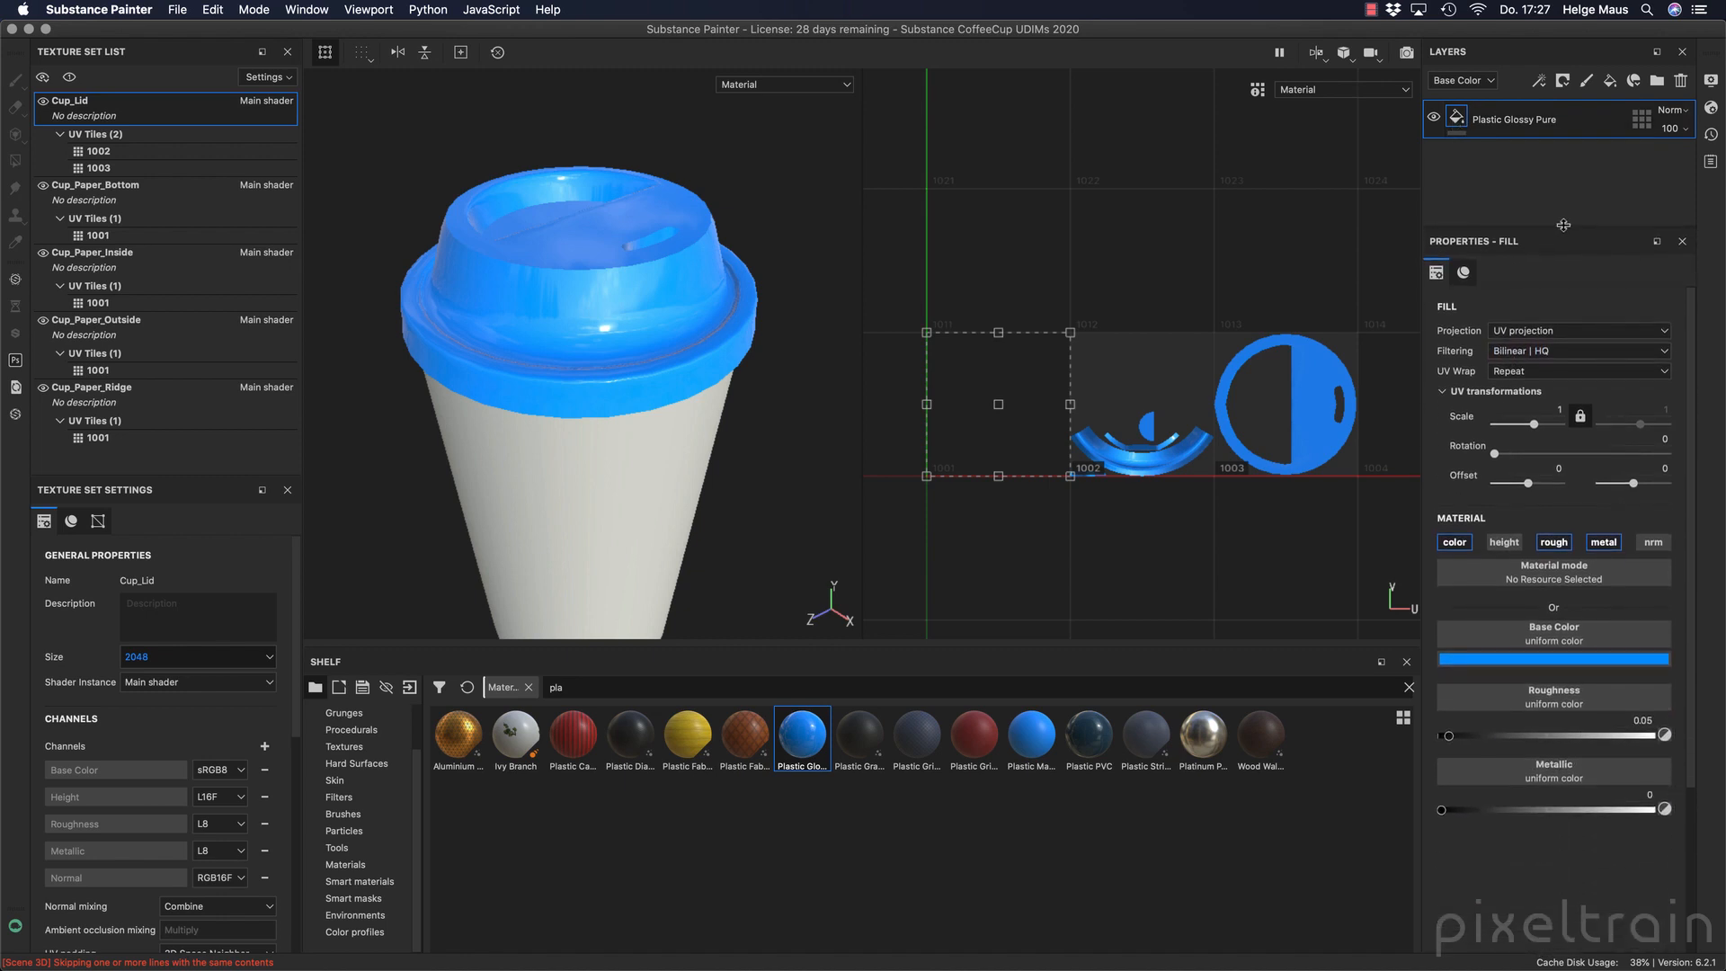
pyautogui.click(1503, 542)
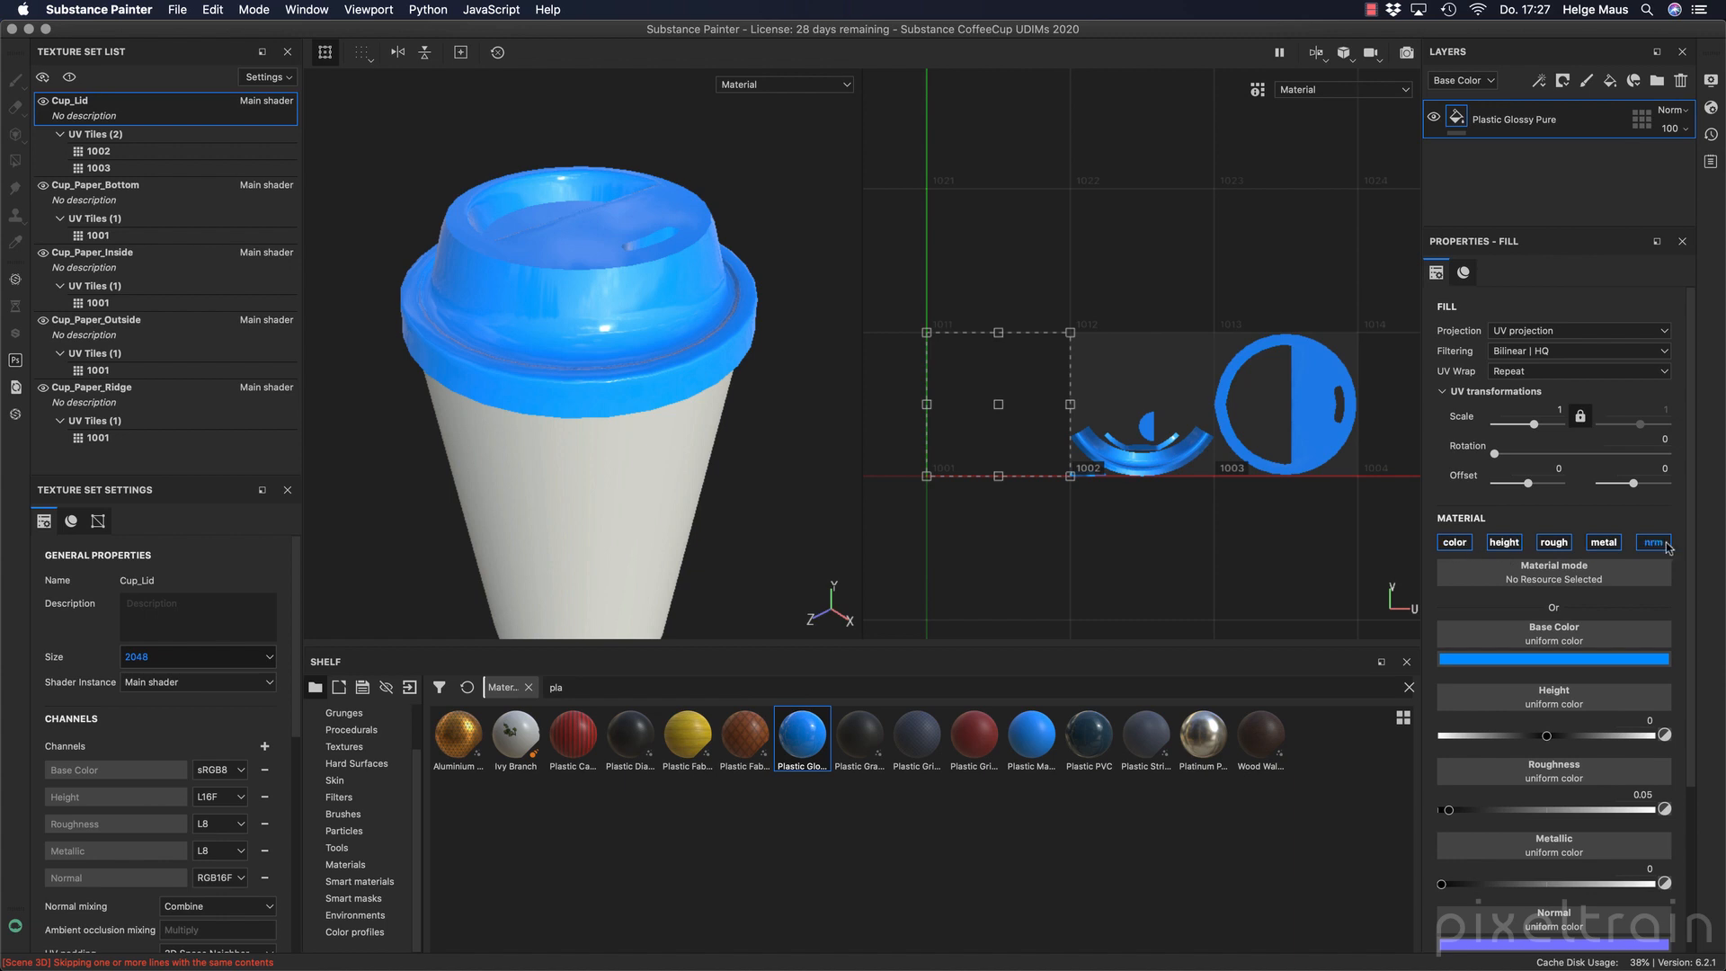
pyautogui.scroll(-3, 1690, 584)
pyautogui.scroll(1, 1708, 598)
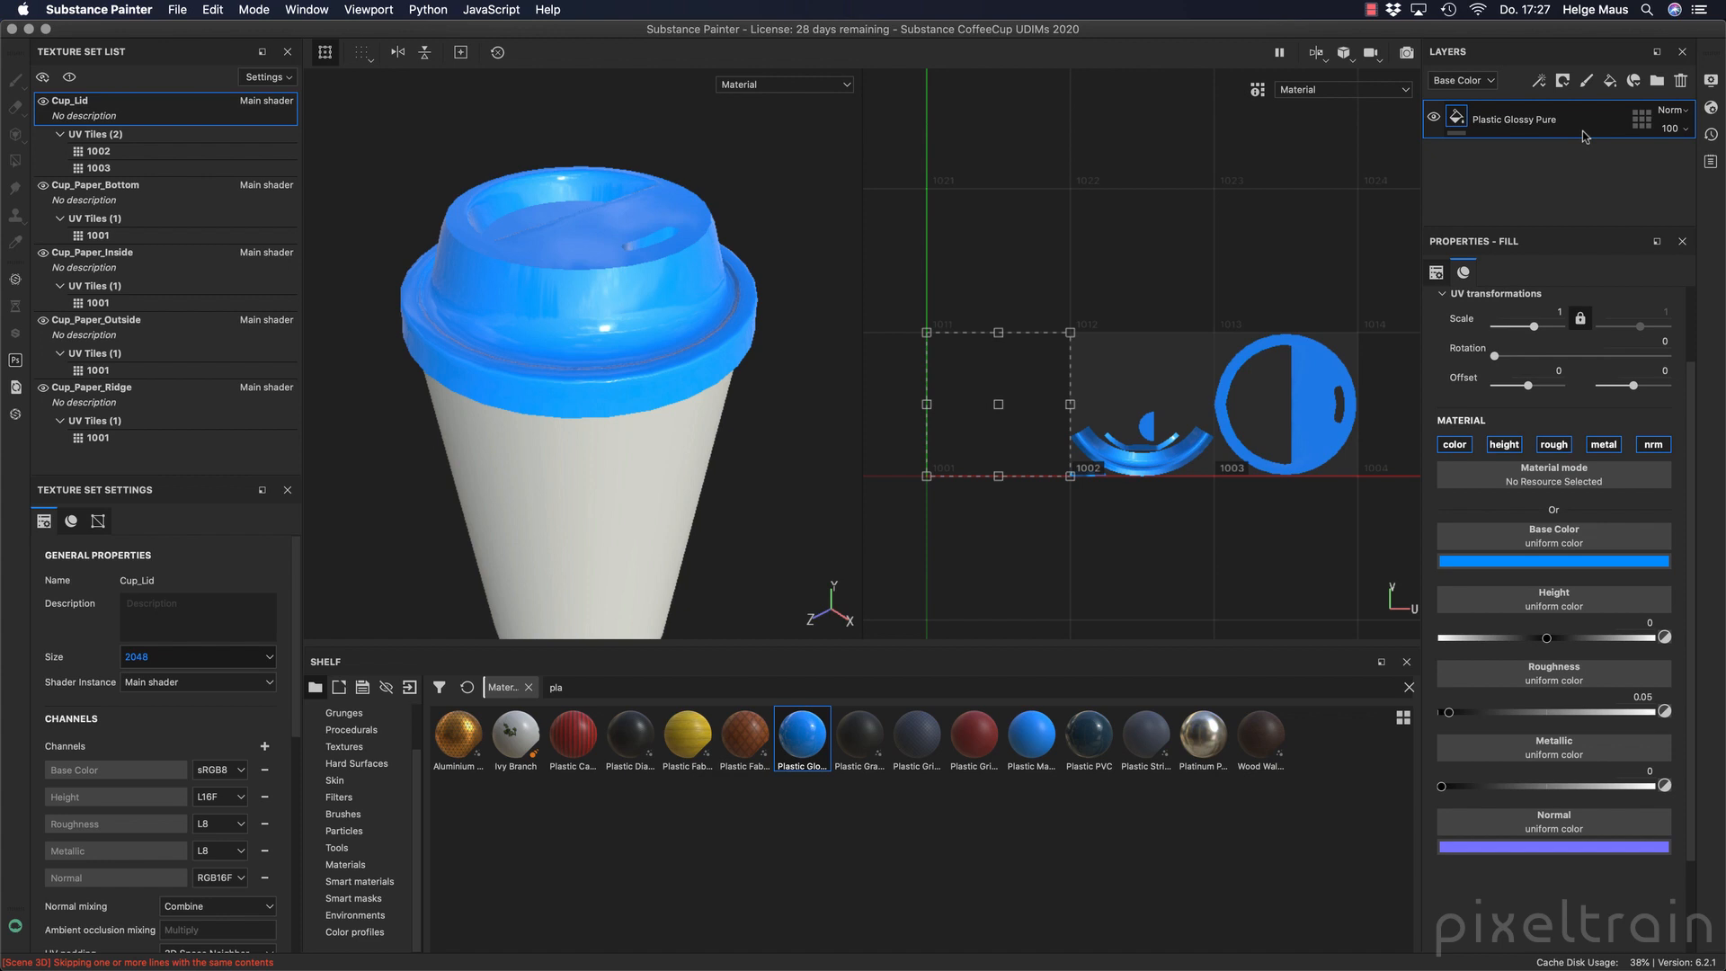
# Change the lid fill's base color to a darker cyan-blue with RGB 0.000, 0.284, 0.484.
pyautogui.click(1585, 565)
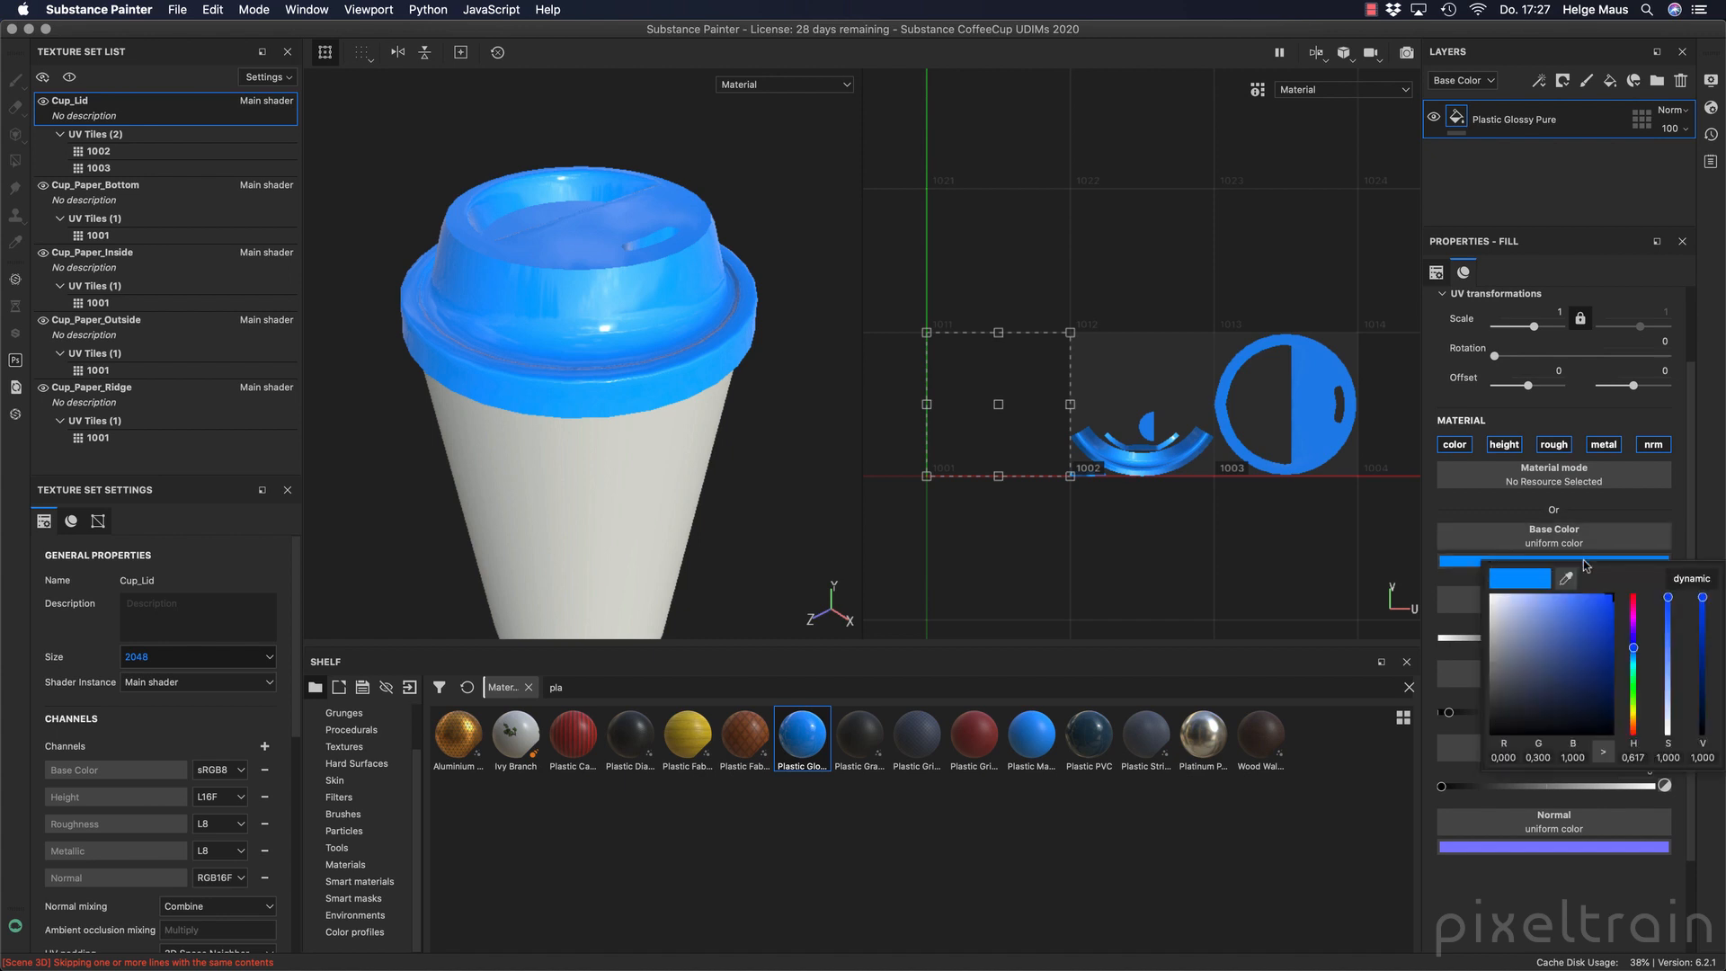
pyautogui.moveTo(1635, 654)
pyautogui.mouseDown()
pyautogui.moveTo(1634, 670)
pyautogui.moveTo(1633, 654)
pyautogui.mouseUp()
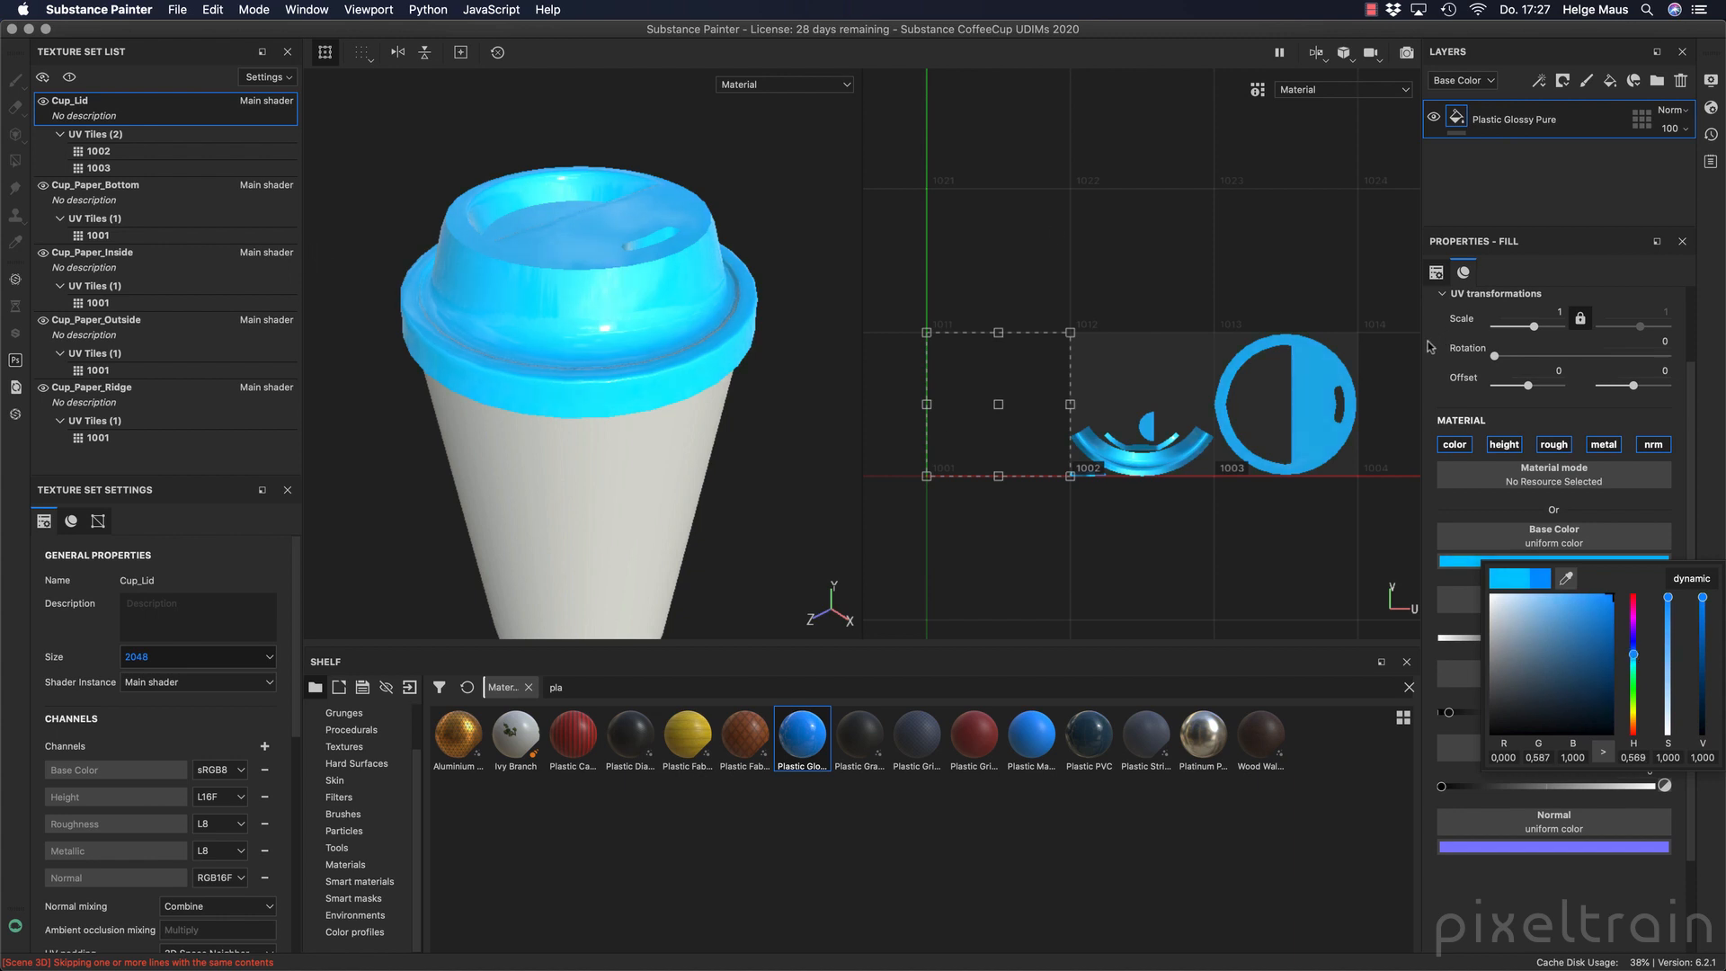
pyautogui.moveTo(1704, 599); pyautogui.dragTo(1707, 634)
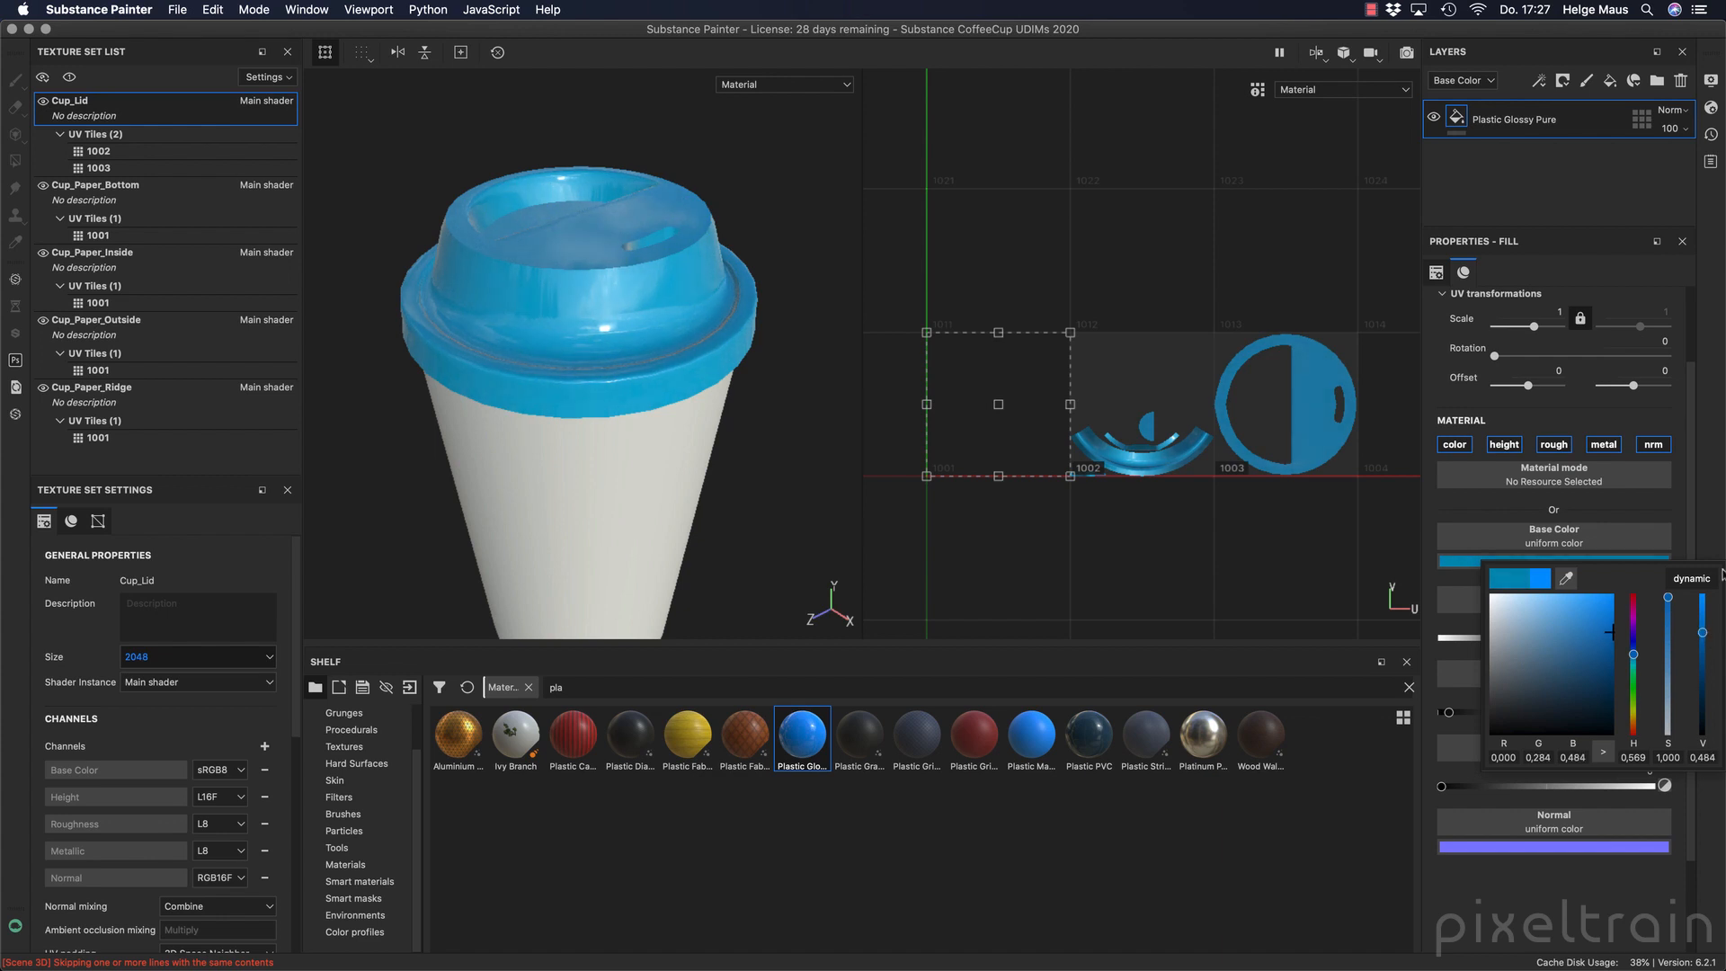
pyautogui.click(1613, 413)
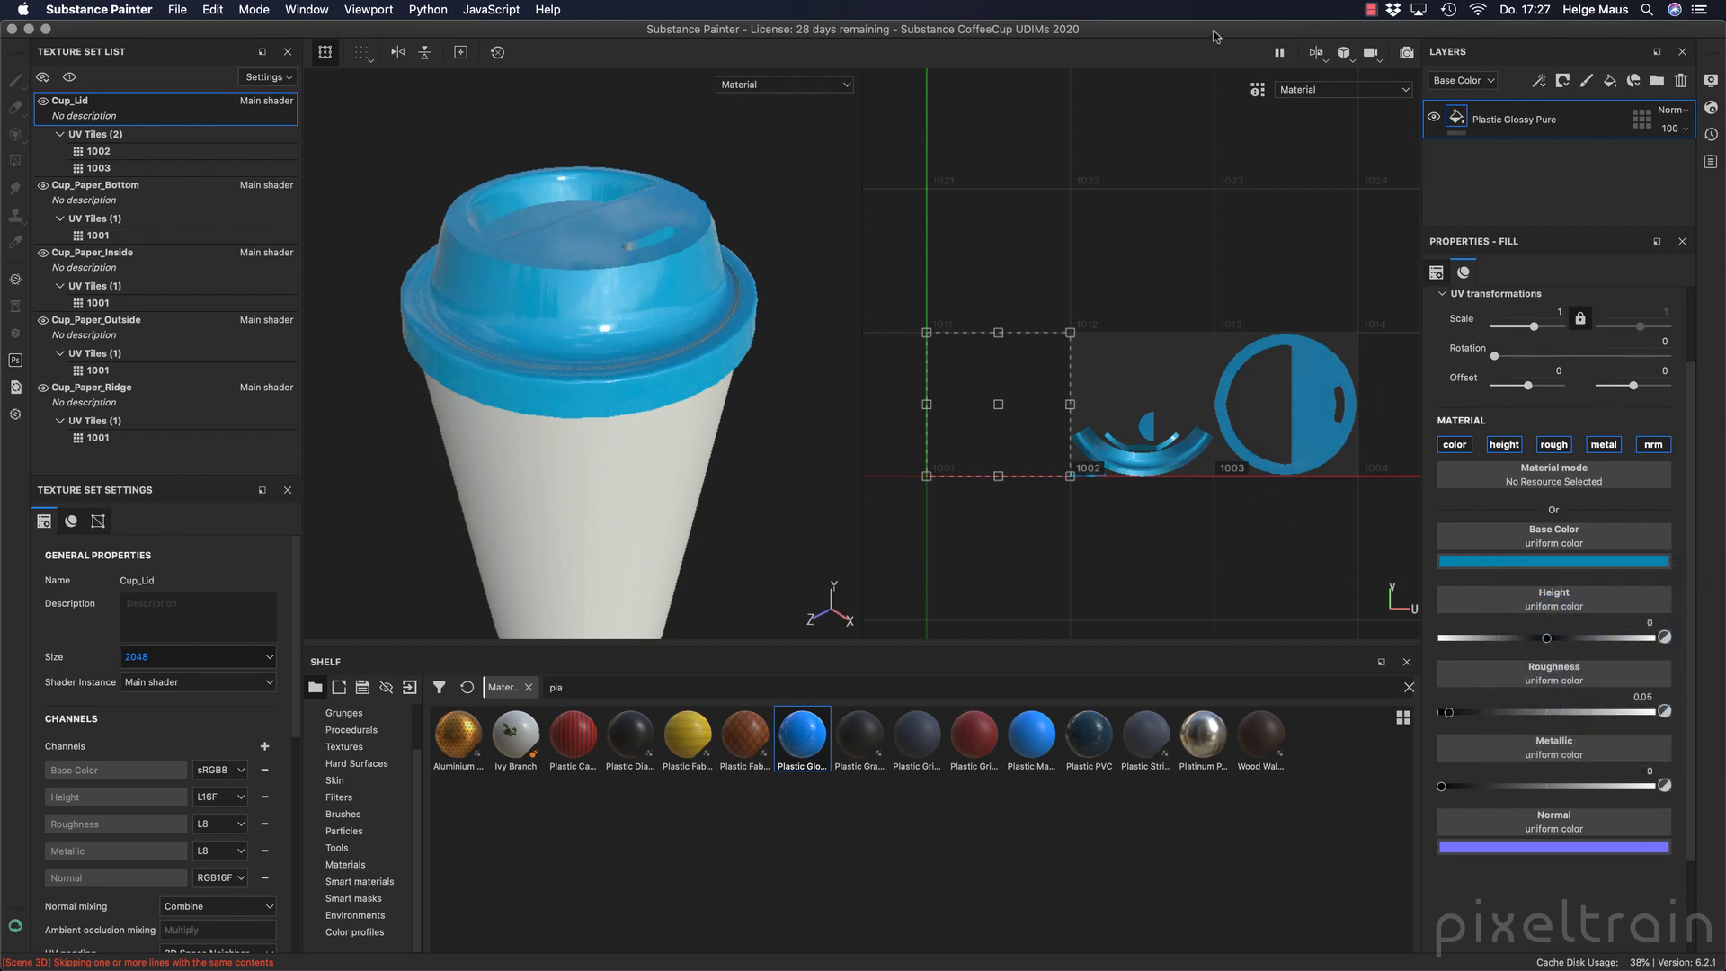
# Switch the viewport layout to 3D only and inspect the glossy lid from several angles.
pyautogui.click(1349, 59)
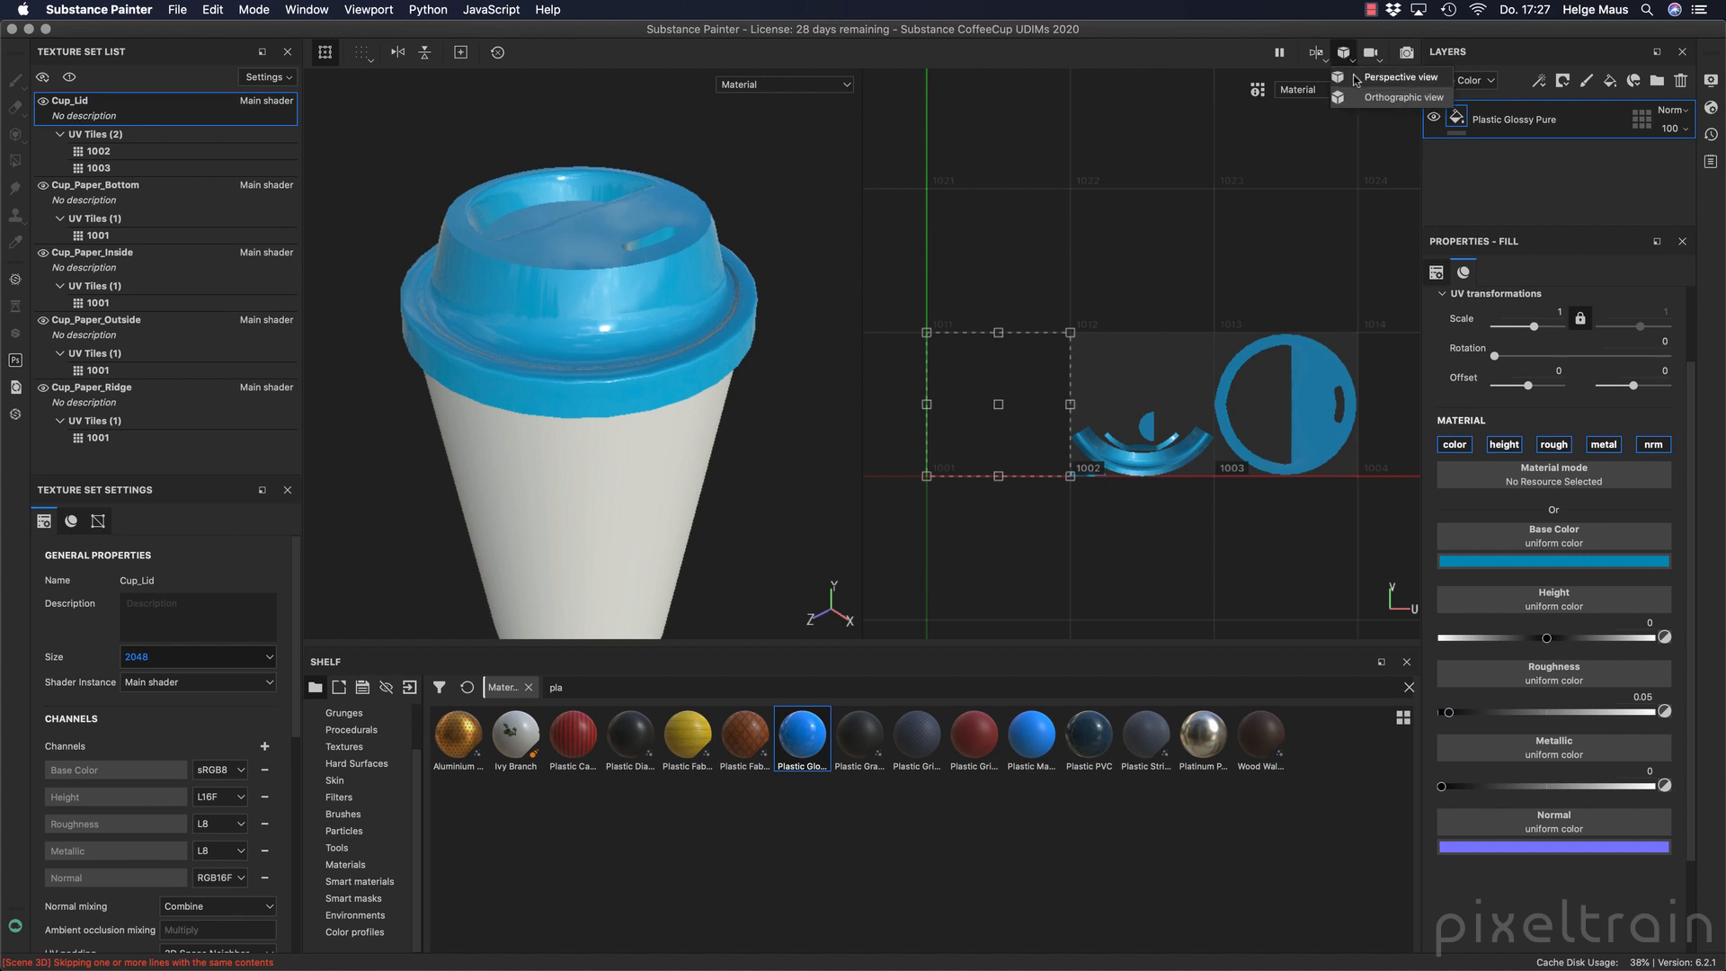
pyautogui.click(1318, 54)
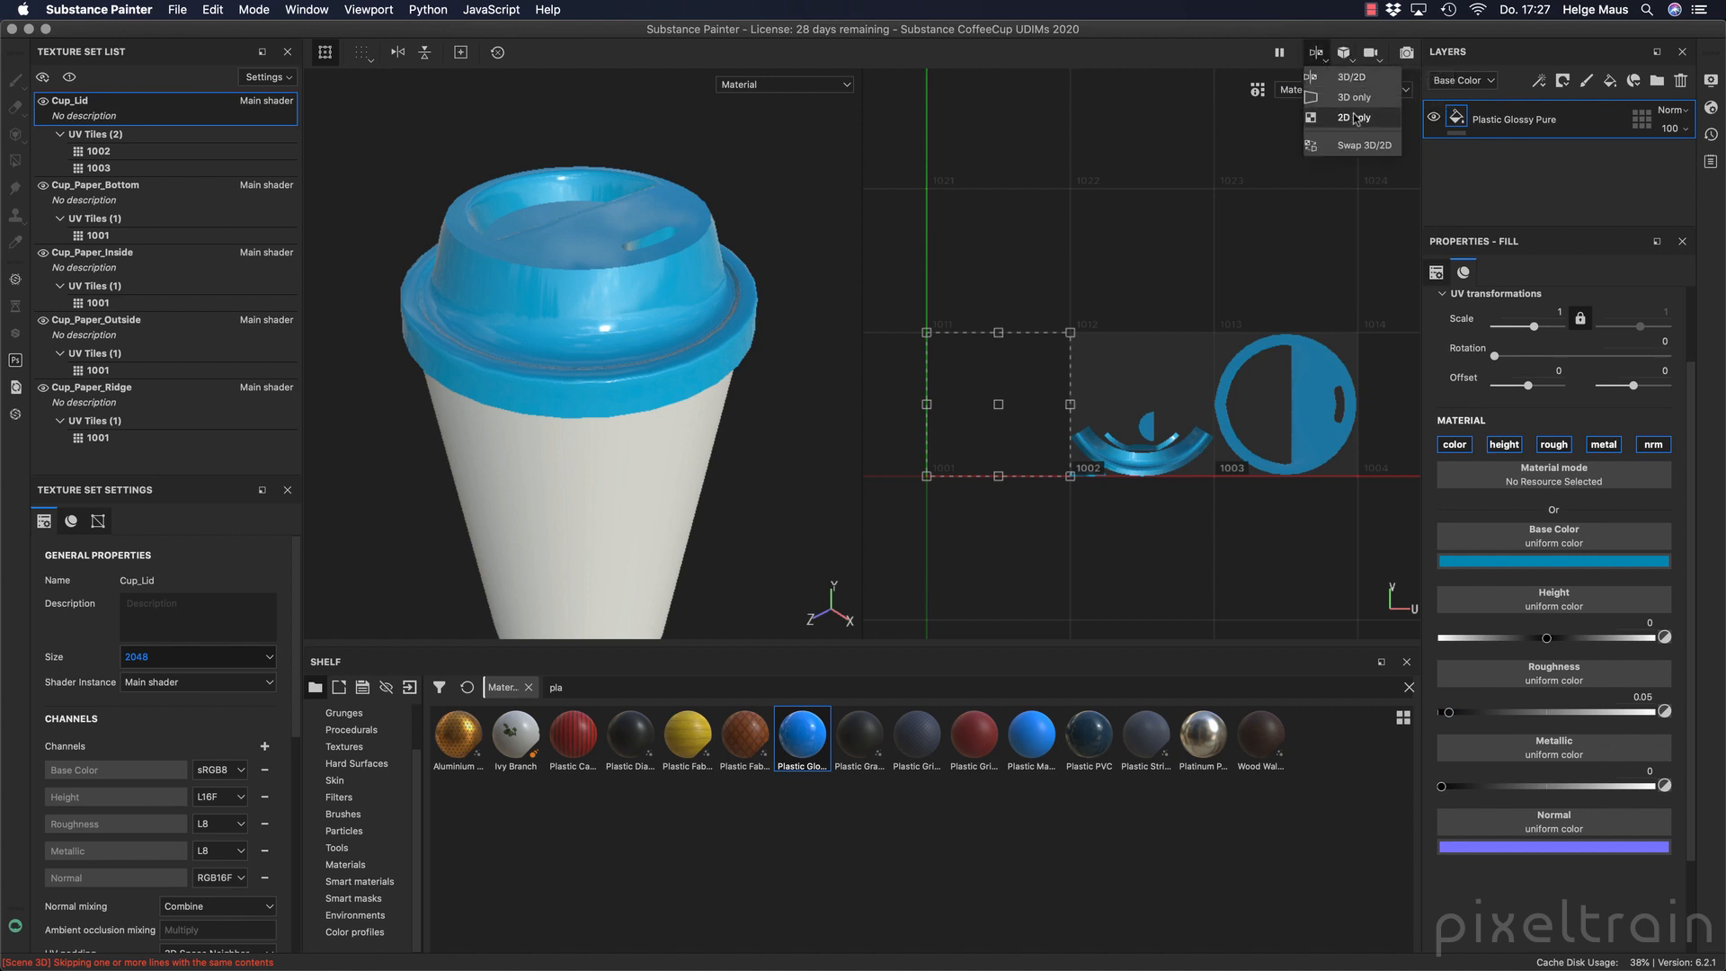
pyautogui.click(1354, 97)
pyautogui.keyDown('alt'); pyautogui.moveTo(947, 374); pyautogui.dragTo(1023, 409); pyautogui.keyUp('alt')
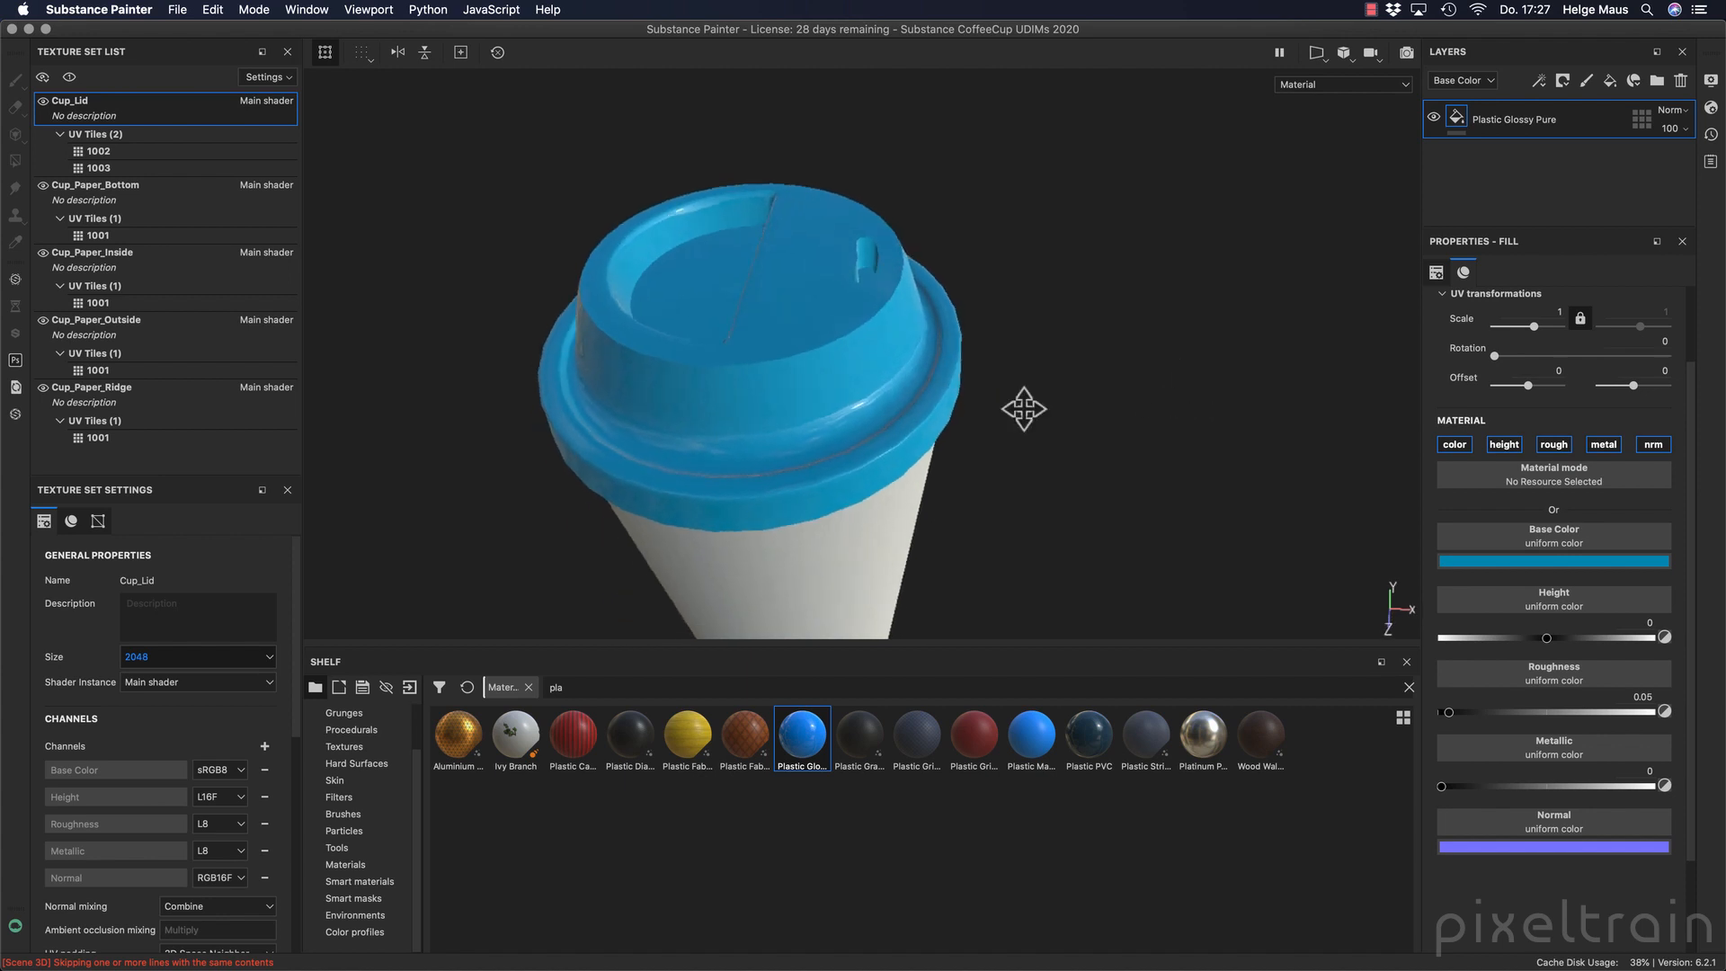
pyautogui.keyDown('alt'); pyautogui.moveTo(1024, 409); pyautogui.dragTo(1040, 405, button='middle'); pyautogui.keyUp('alt')
pyautogui.keyDown('alt'); pyautogui.moveTo(1040, 405); pyautogui.dragTo(993, 337); pyautogui.keyUp('alt')
pyautogui.moveTo(1225, 274)
pyautogui.keyDown('shift'); pyautogui.mouseDown(button='right')
pyautogui.moveTo(1156, 258)
pyautogui.moveTo(1249, 258)
pyautogui.mouseUp(button='right'); pyautogui.keyUp('shift')
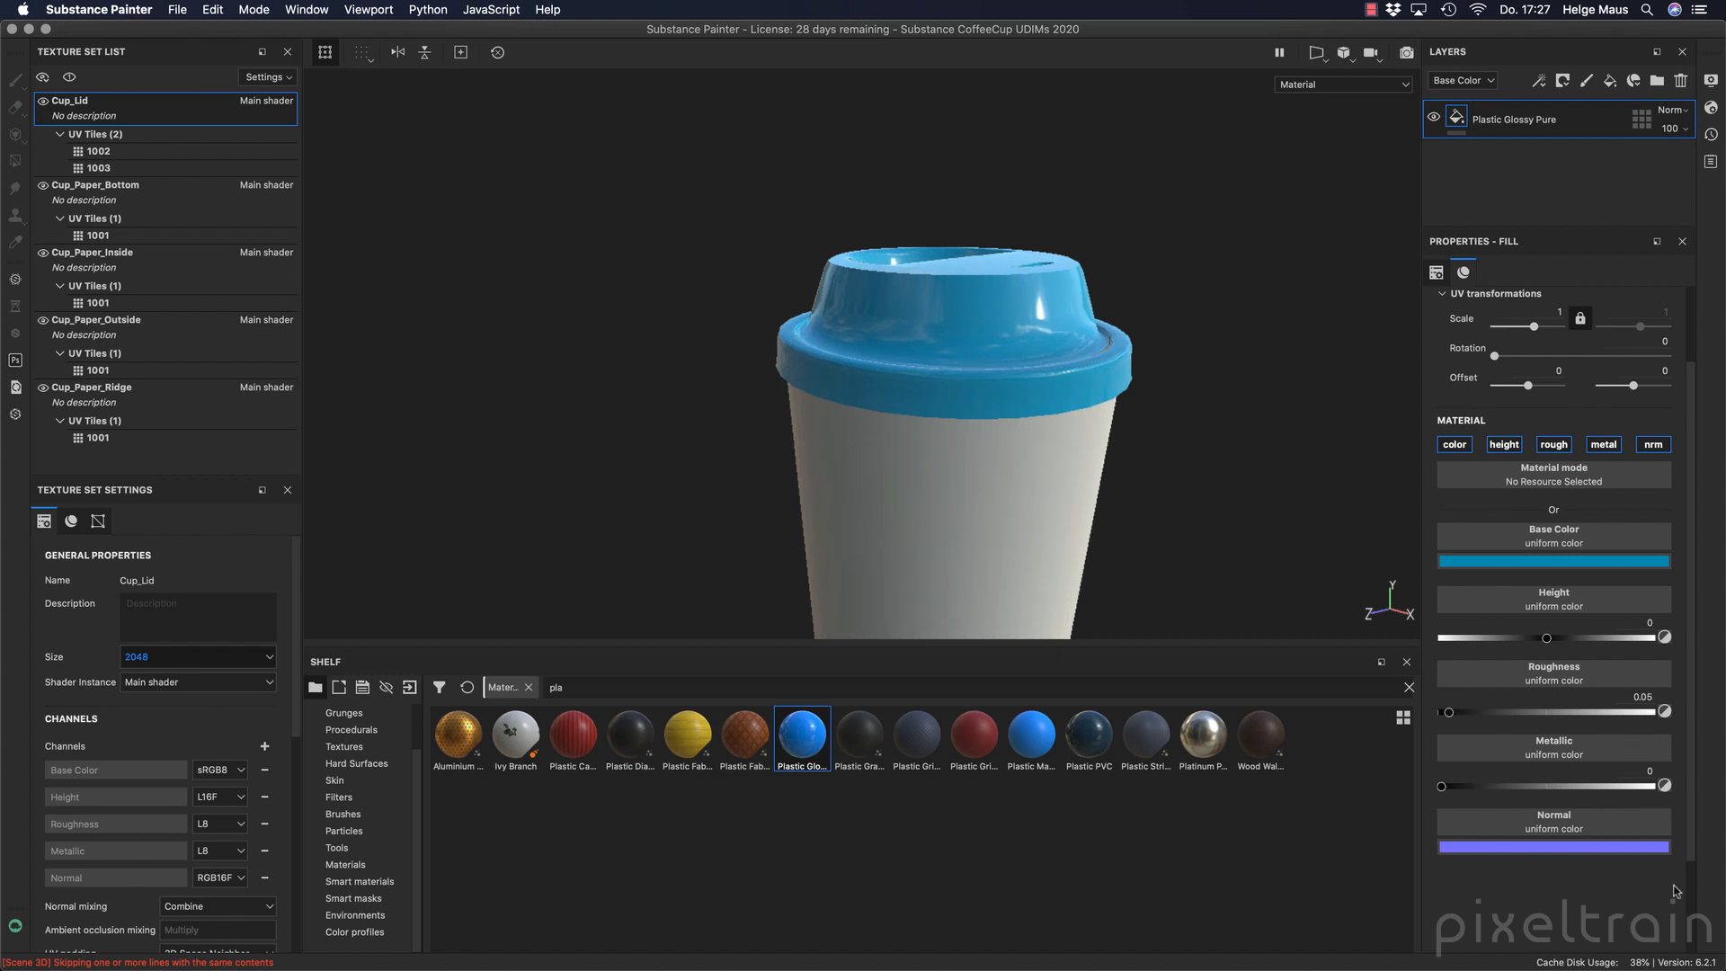
# Raise the lid fill's roughness to 0.2840 and check the softer reflections around the cup.
pyautogui.moveTo(1449, 715); pyautogui.dragTo(1499, 716)
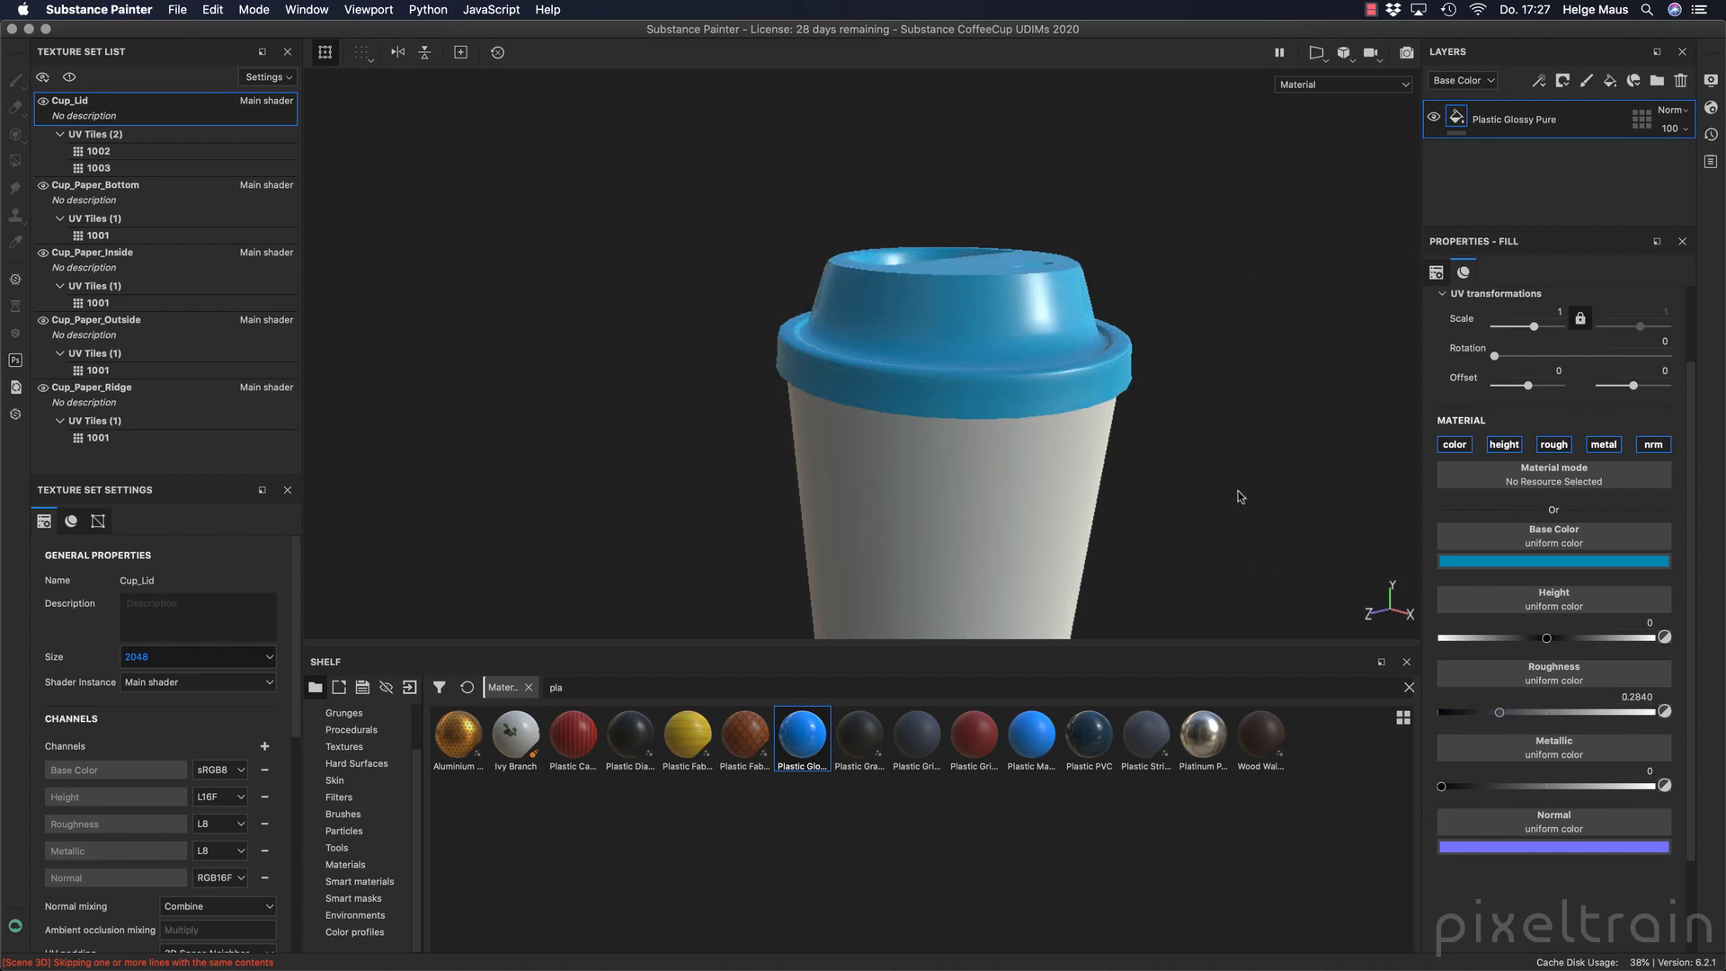
pyautogui.moveTo(1258, 456)
pyautogui.keyDown('shift'); pyautogui.mouseDown(button='right')
pyautogui.moveTo(1186, 458)
pyautogui.moveTo(1258, 456)
pyautogui.mouseUp(button='right'); pyautogui.keyUp('shift')
pyautogui.keyDown('alt'); pyautogui.moveTo(1228, 485); pyautogui.dragTo(1019, 301, button='middle'); pyautogui.keyUp('alt')
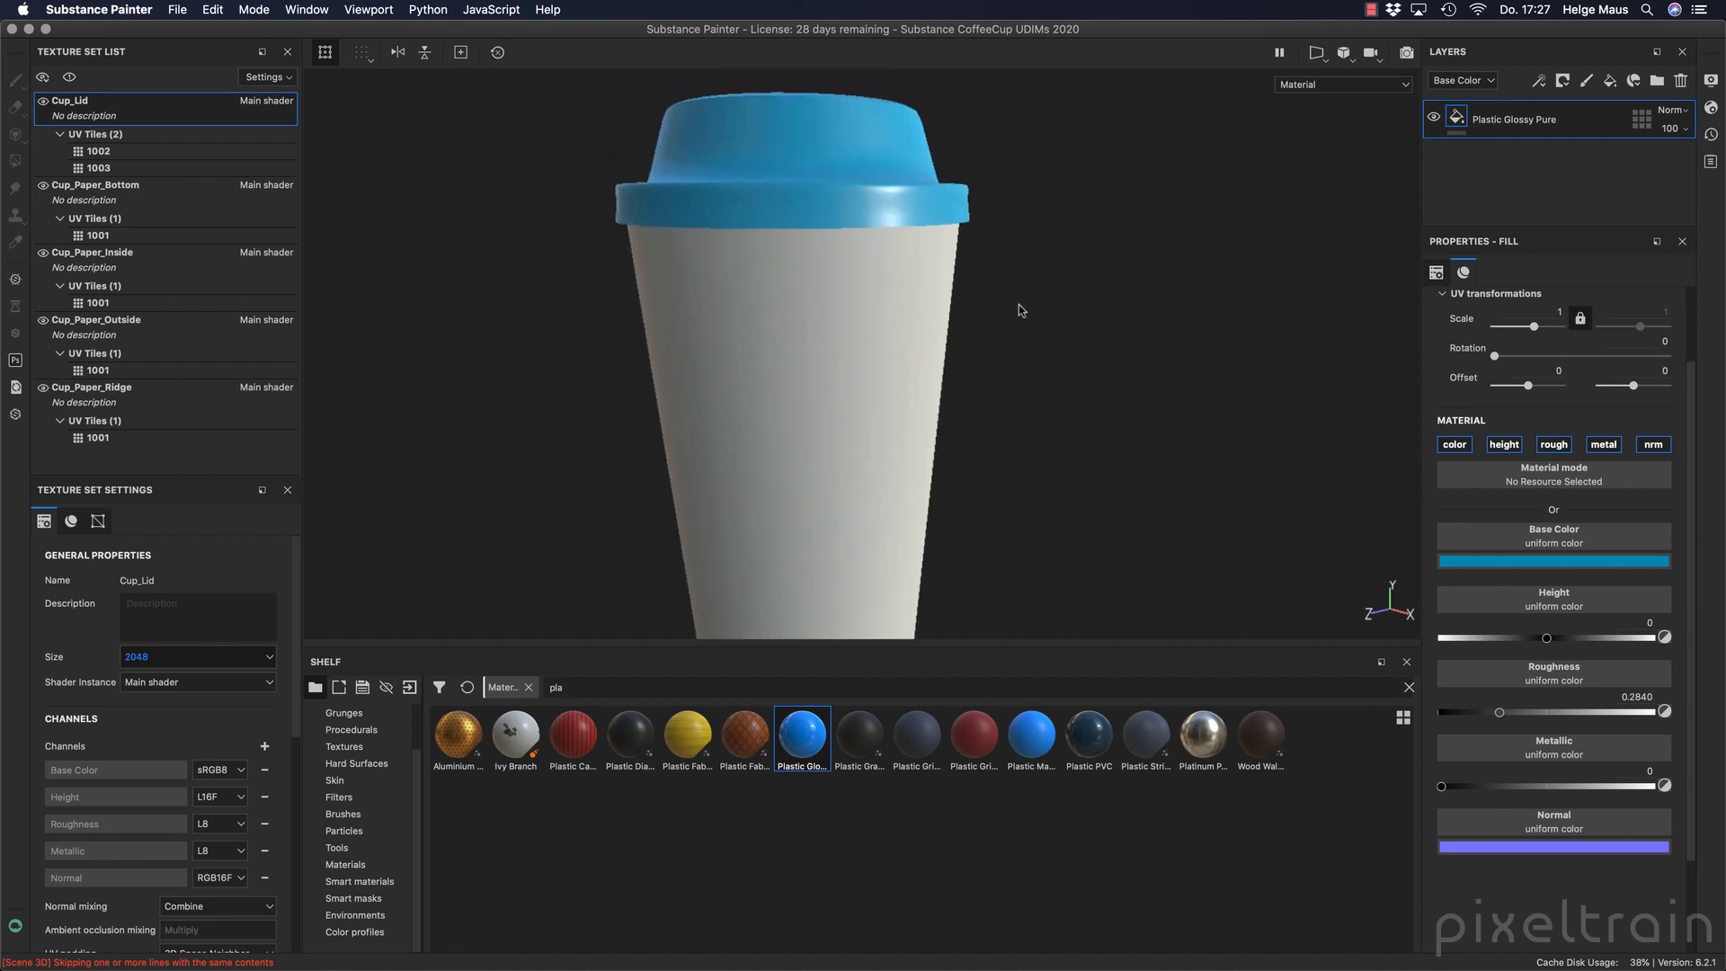
pyautogui.keyDown('alt'); pyautogui.moveTo(1020, 310); pyautogui.dragTo(1054, 478); pyautogui.keyUp('alt')
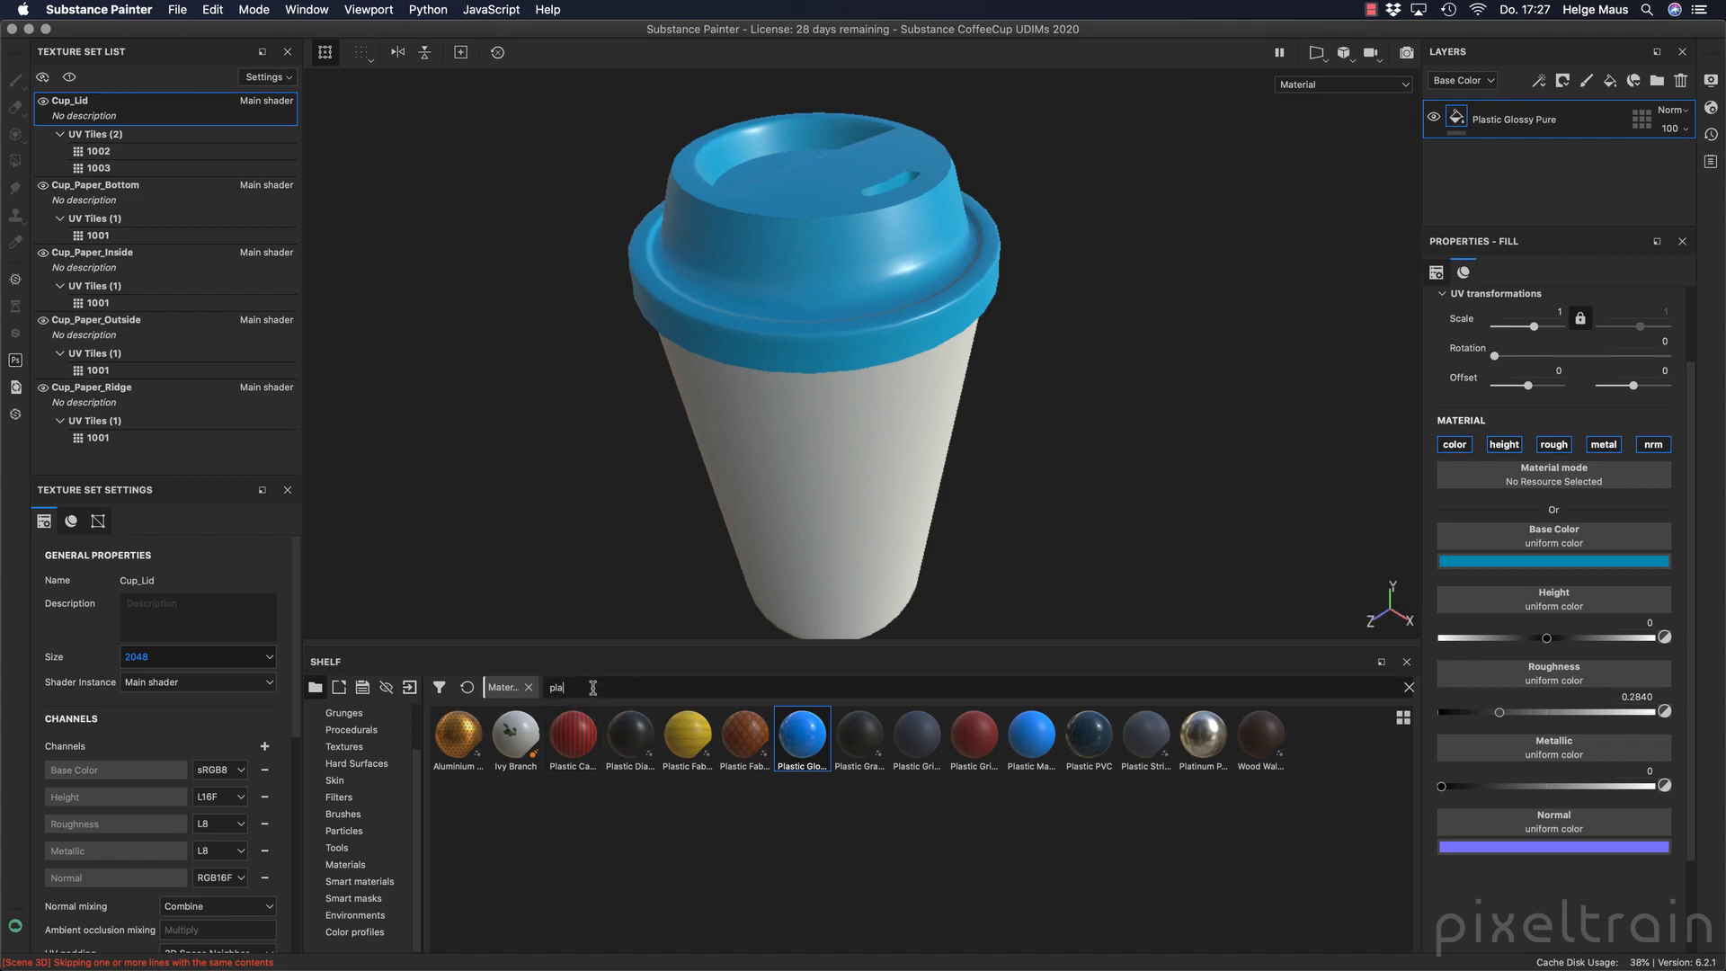
# Search the shelf's materials for "pap".
pyautogui.press('BackSpace')
pyautogui.press('BackSpace')
pyautogui.write('a')
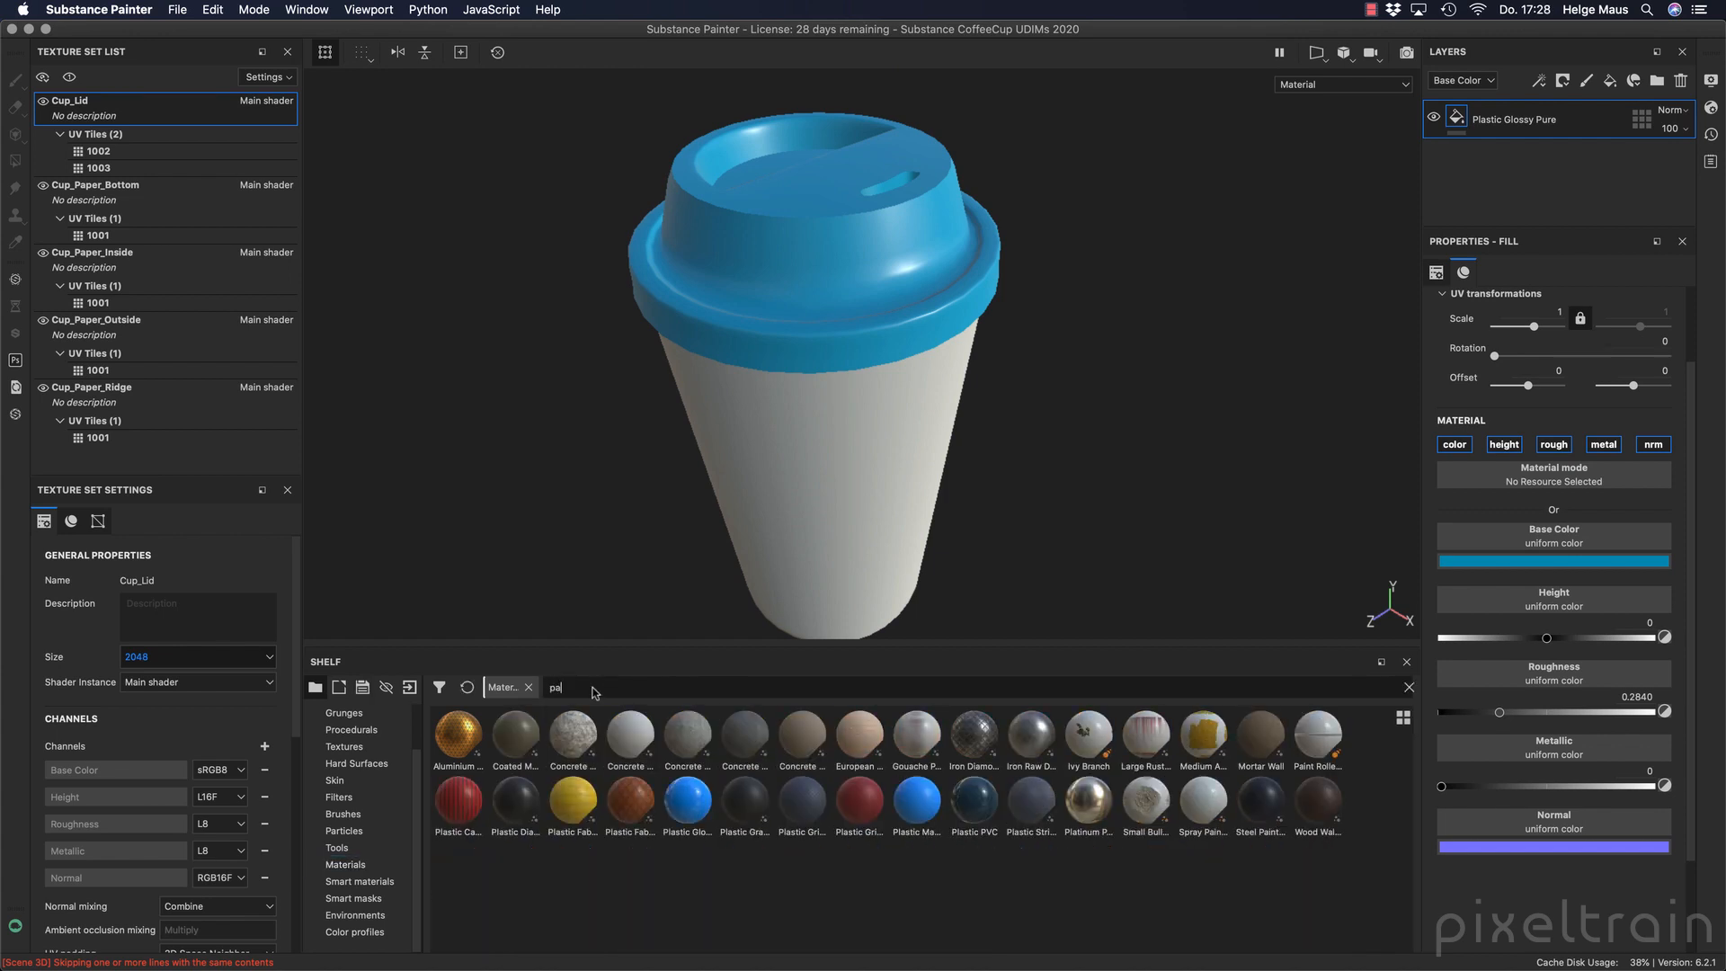
pyautogui.write('p')
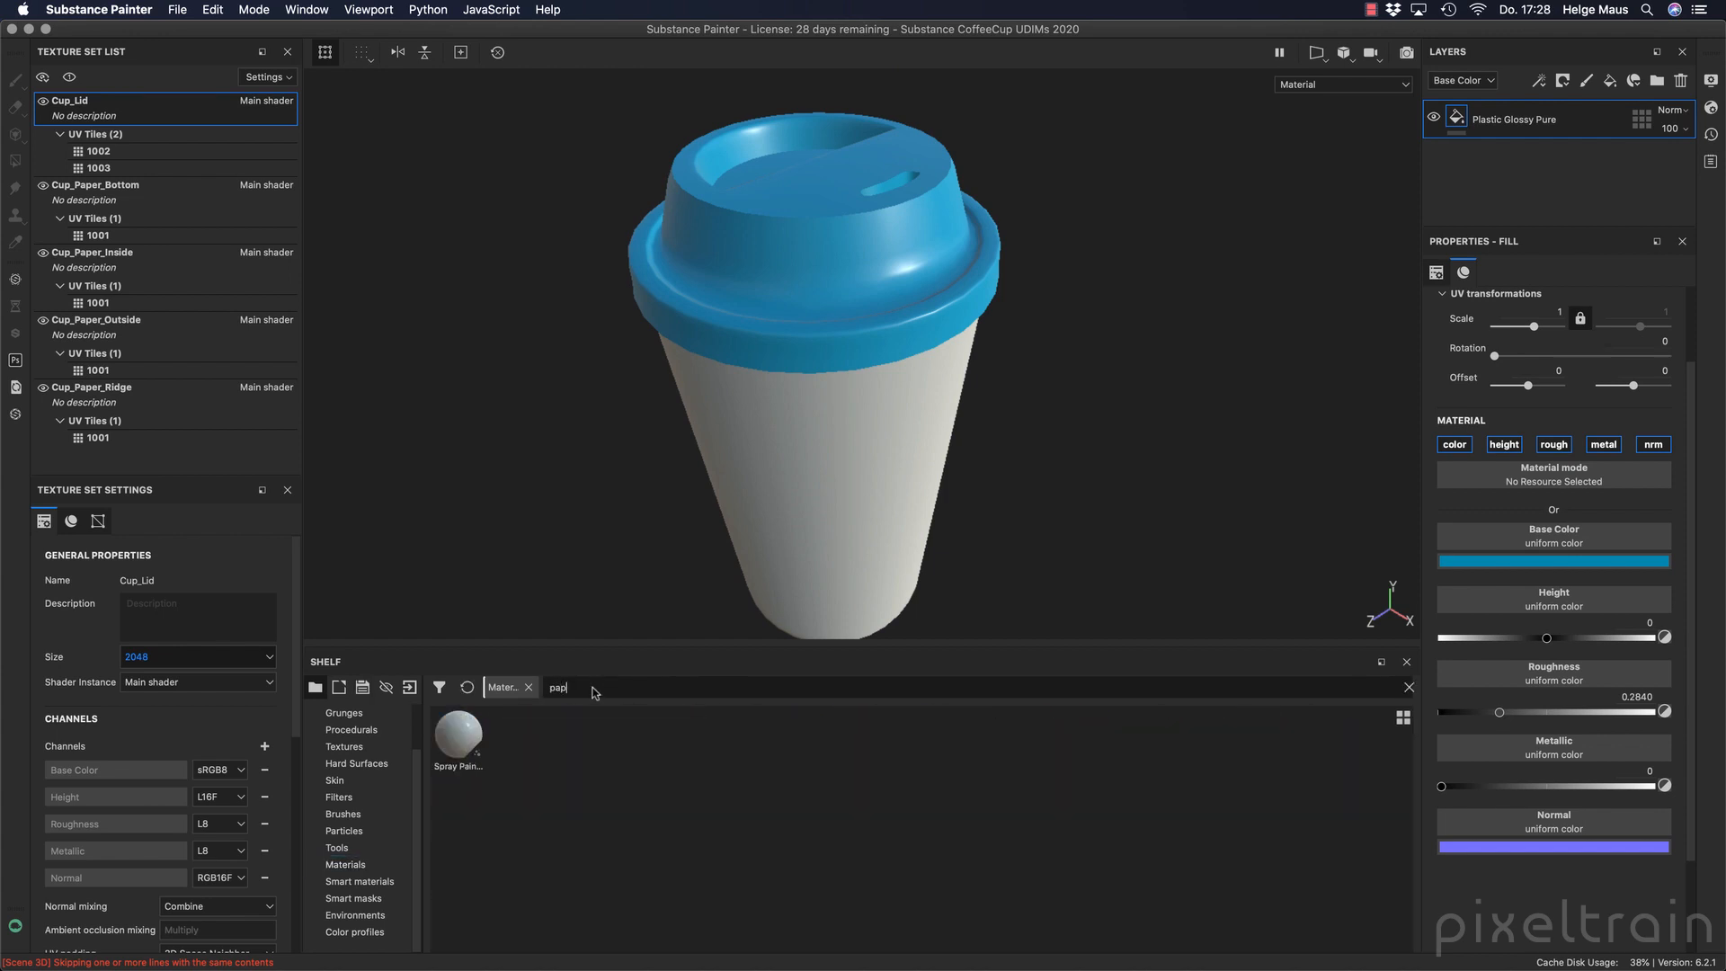
# Start a resource import and add cardboard_paper.sbsar from the _substance folder inside external_files.
pyautogui.click(410, 688)
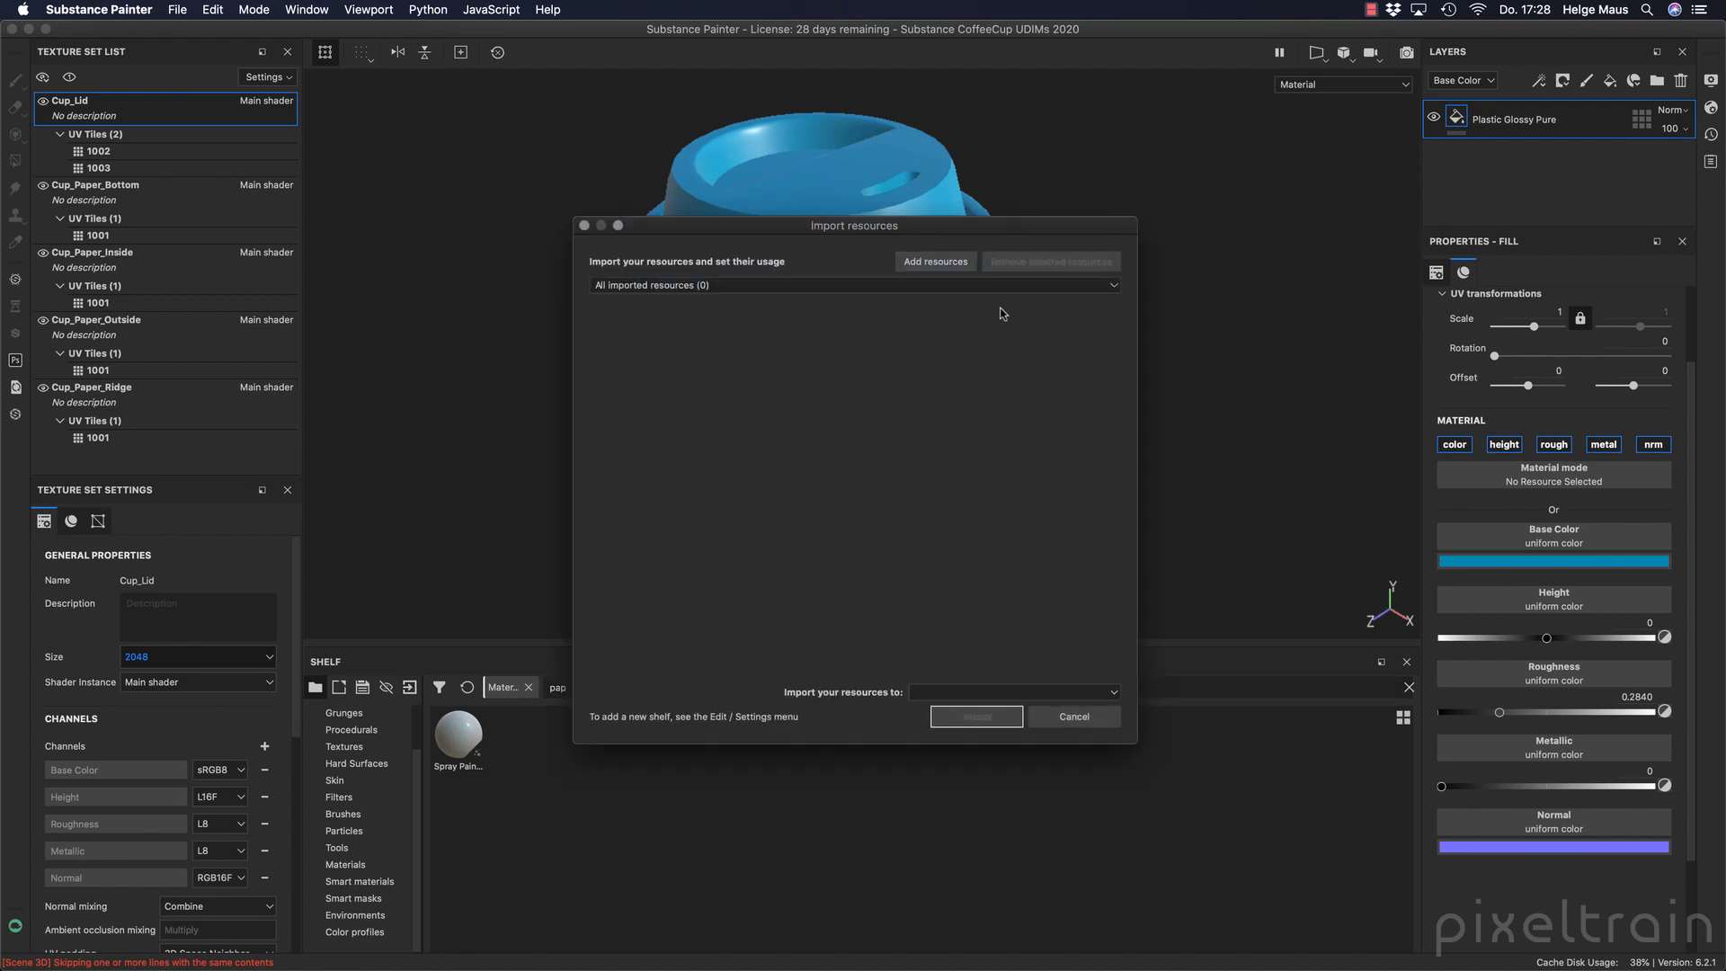
pyautogui.click(935, 261)
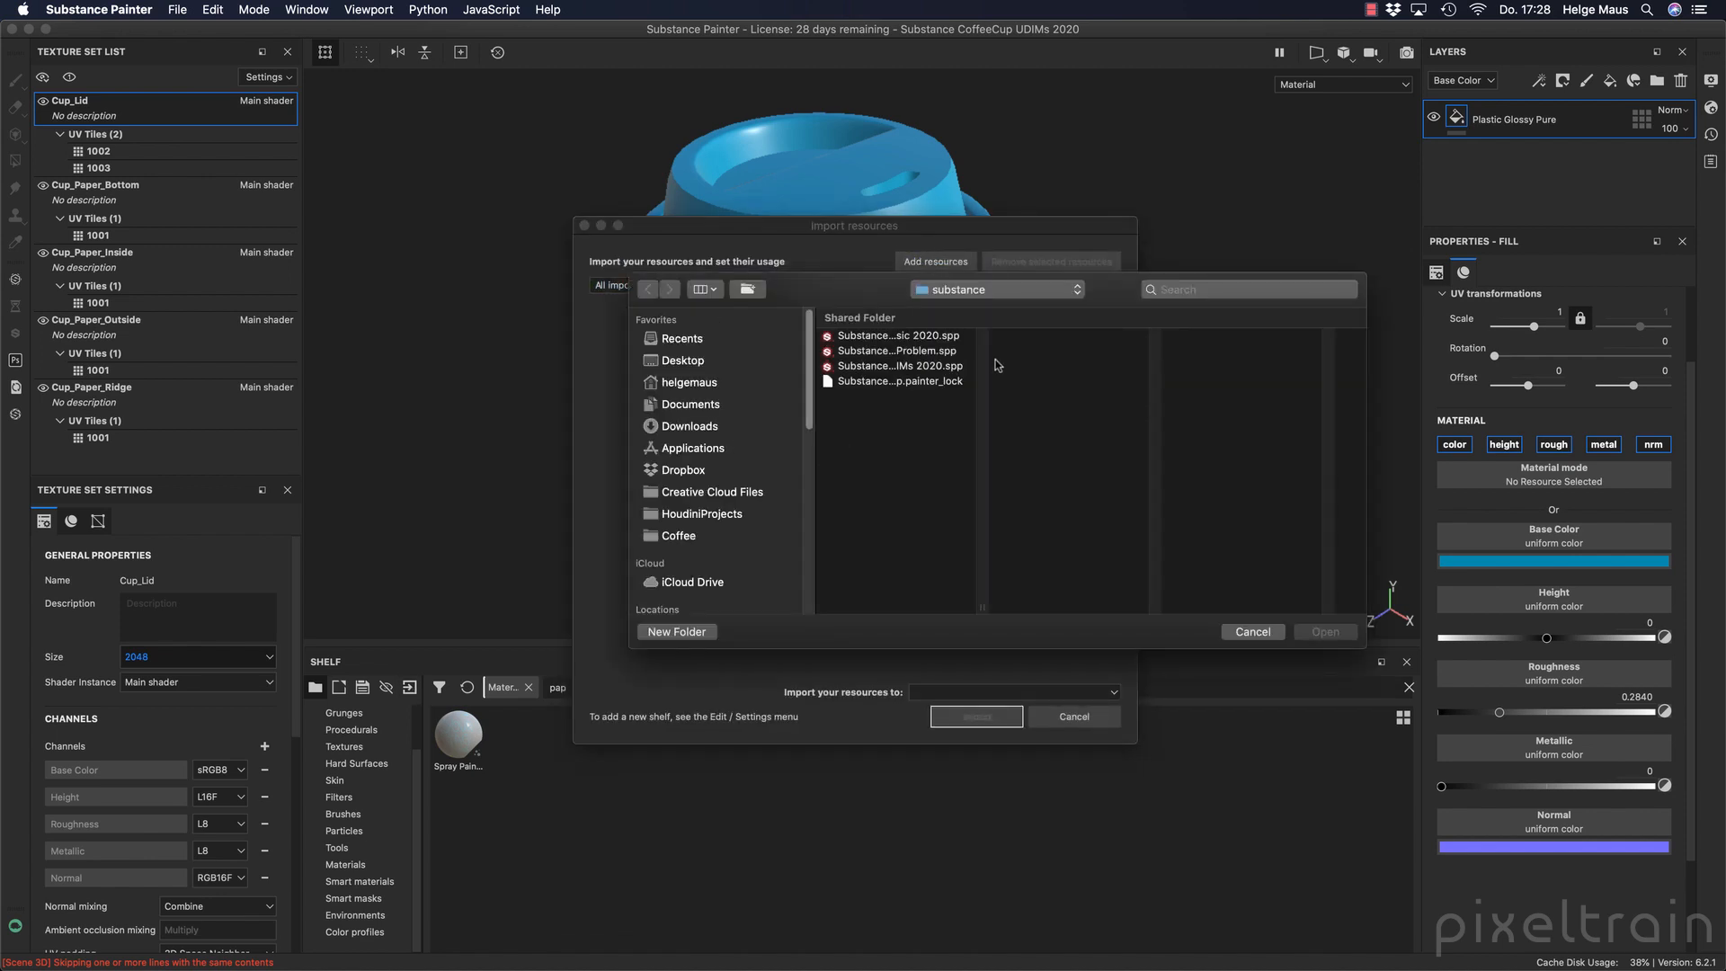
pyautogui.click(1050, 292)
pyautogui.click(1056, 304)
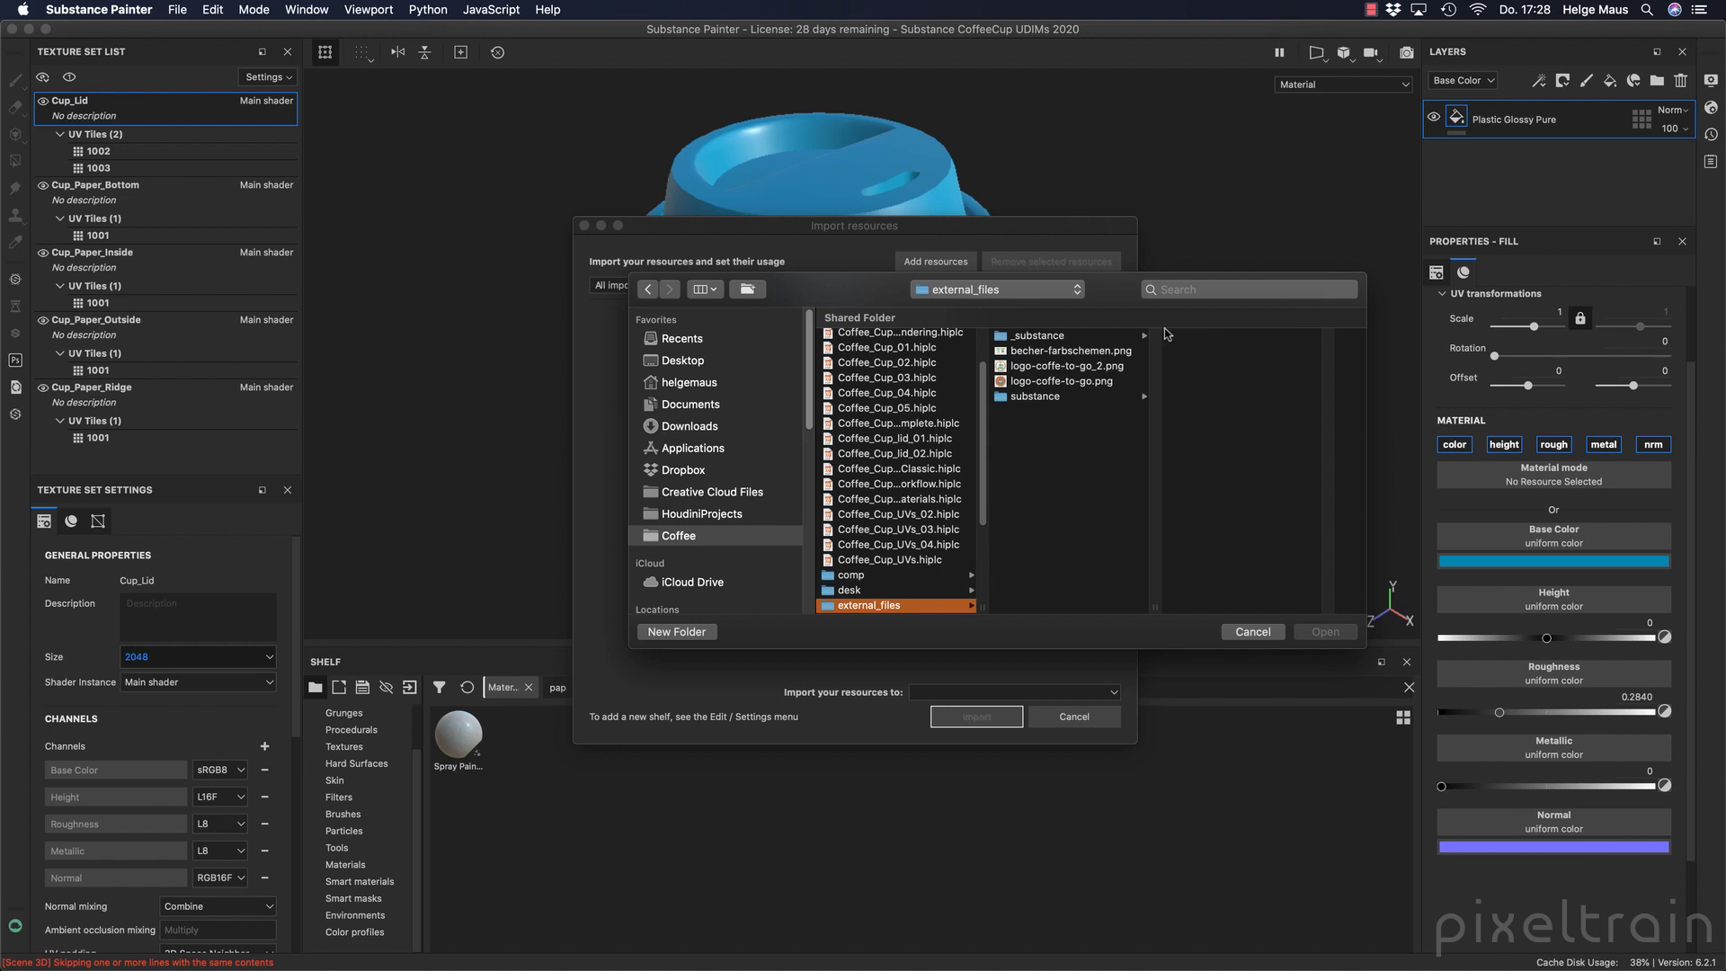
pyautogui.click(1078, 338)
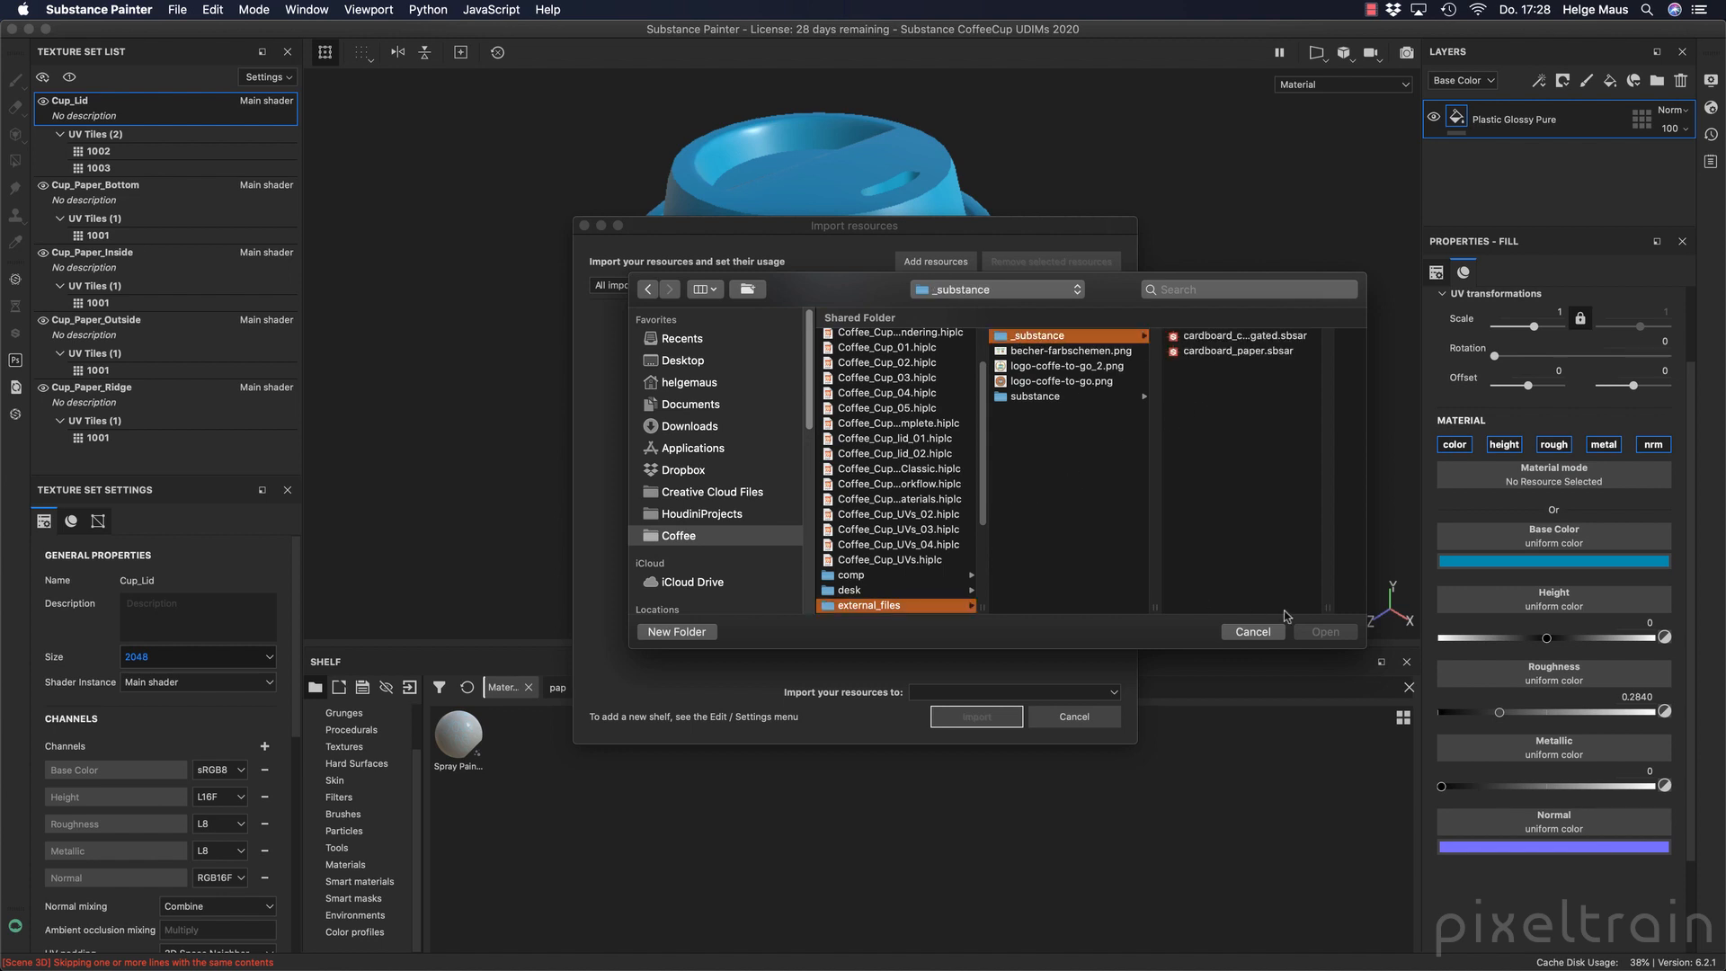
pyautogui.moveTo(1324, 608); pyautogui.dragTo(1409, 626)
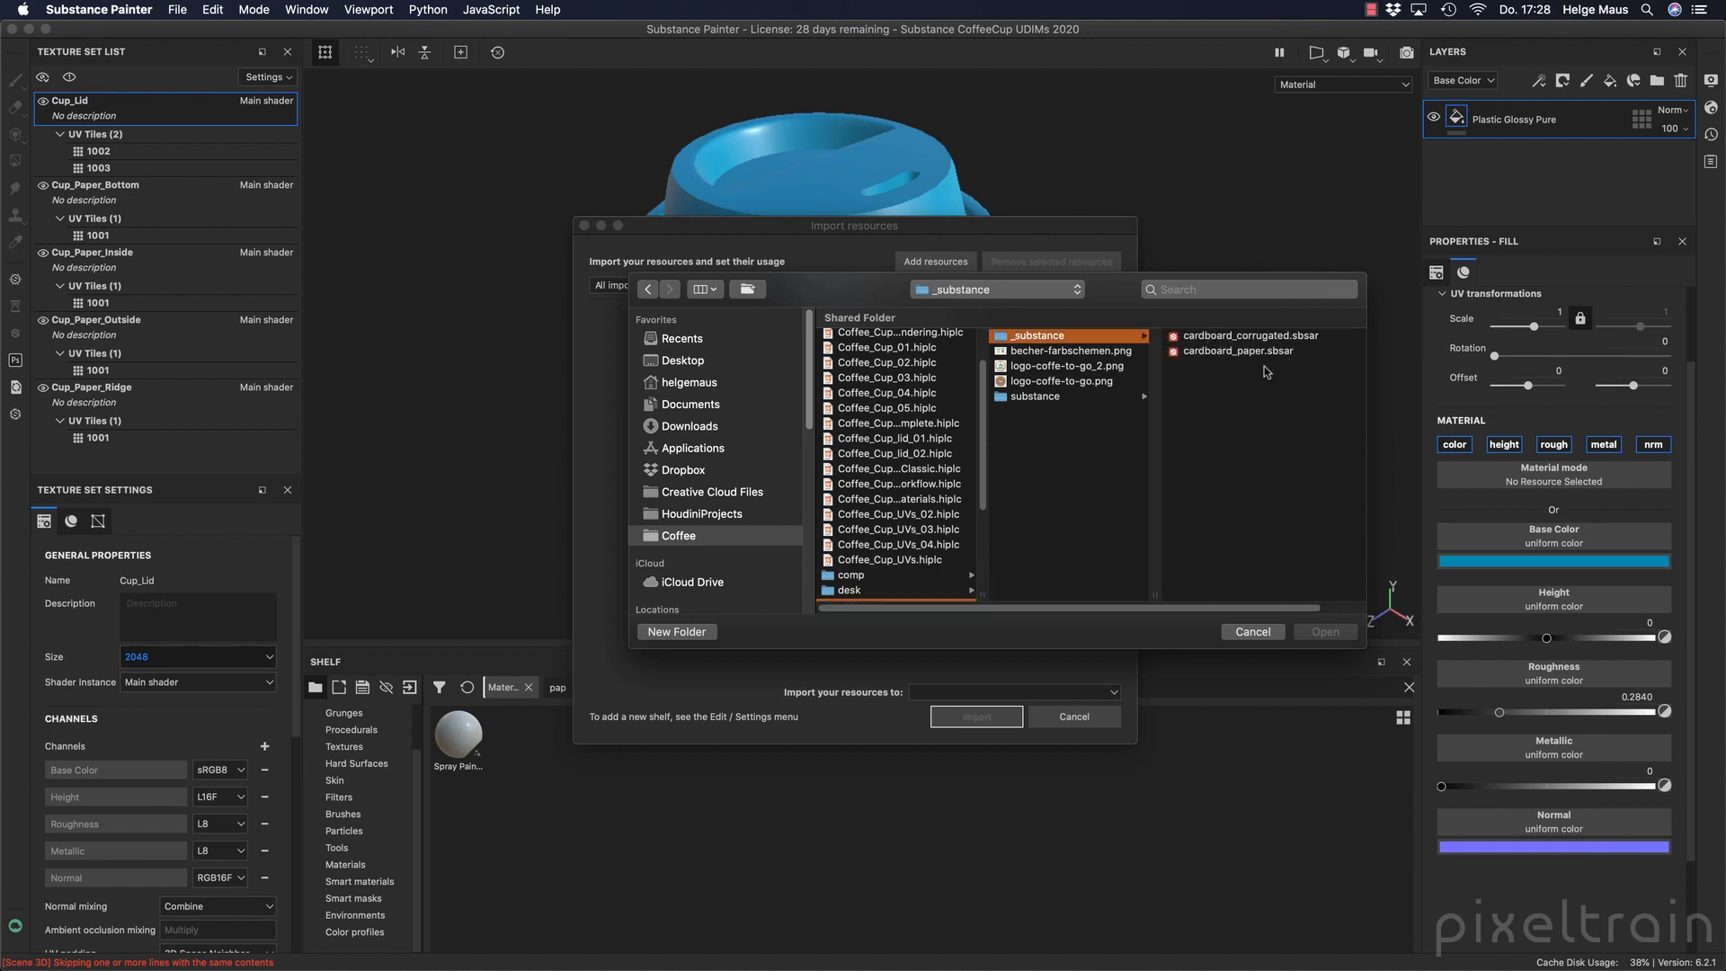
pyautogui.click(1221, 358)
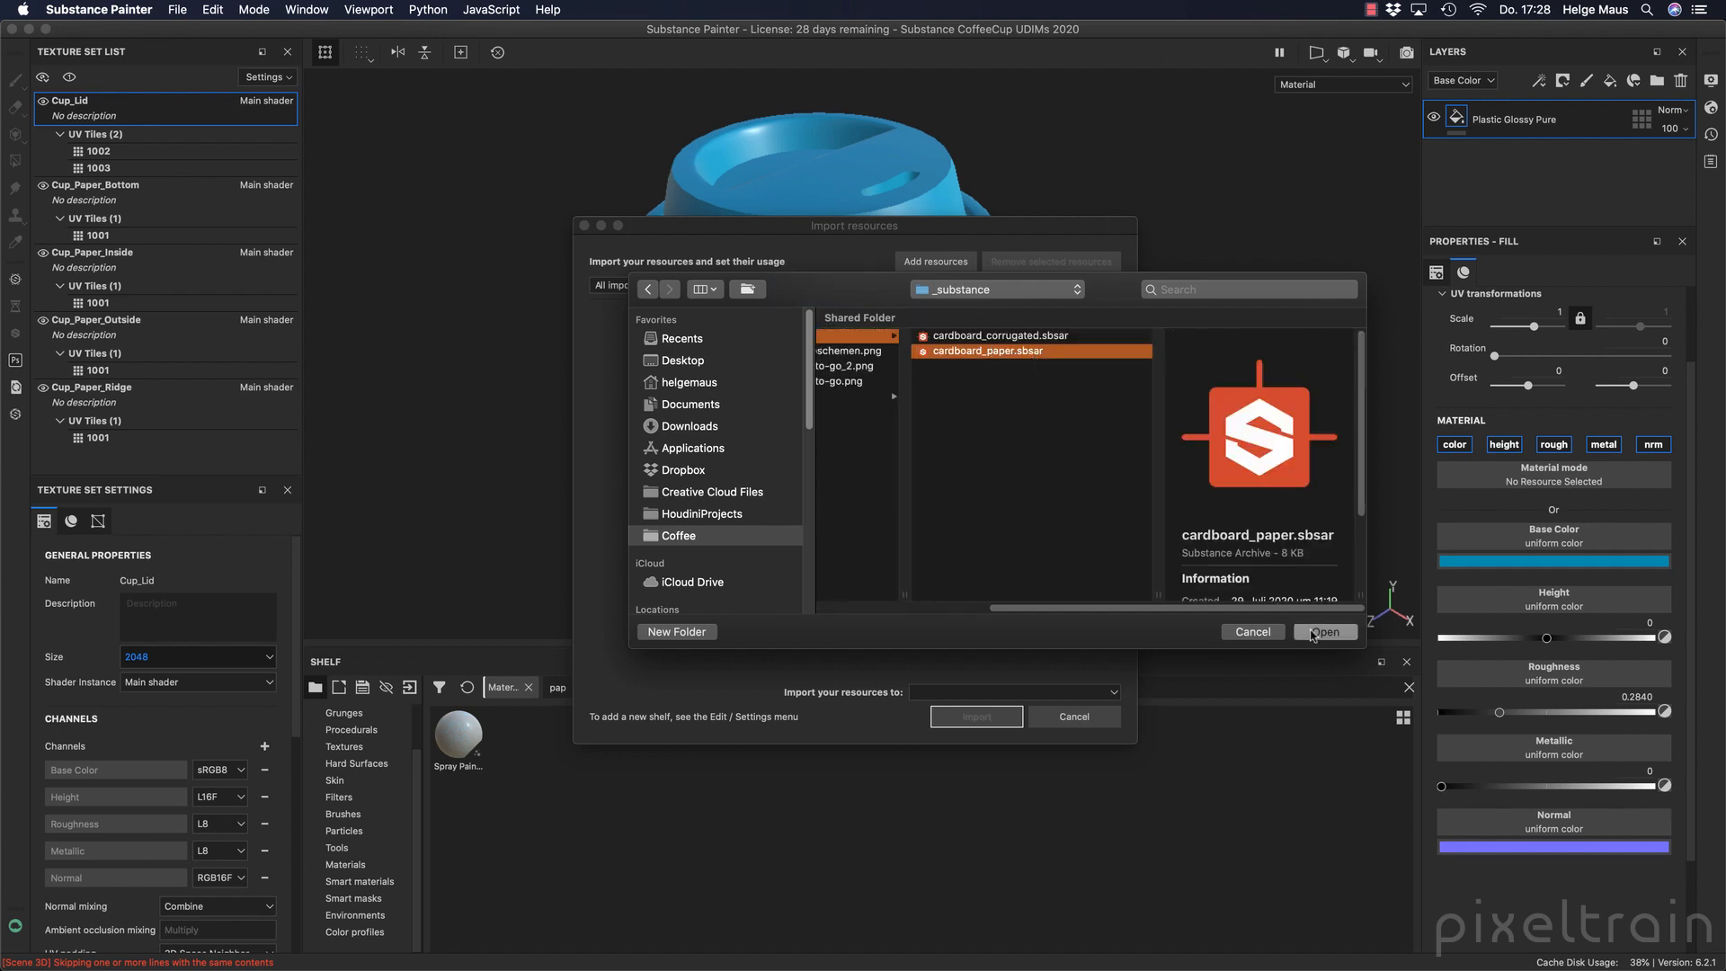
pyautogui.click(1318, 632)
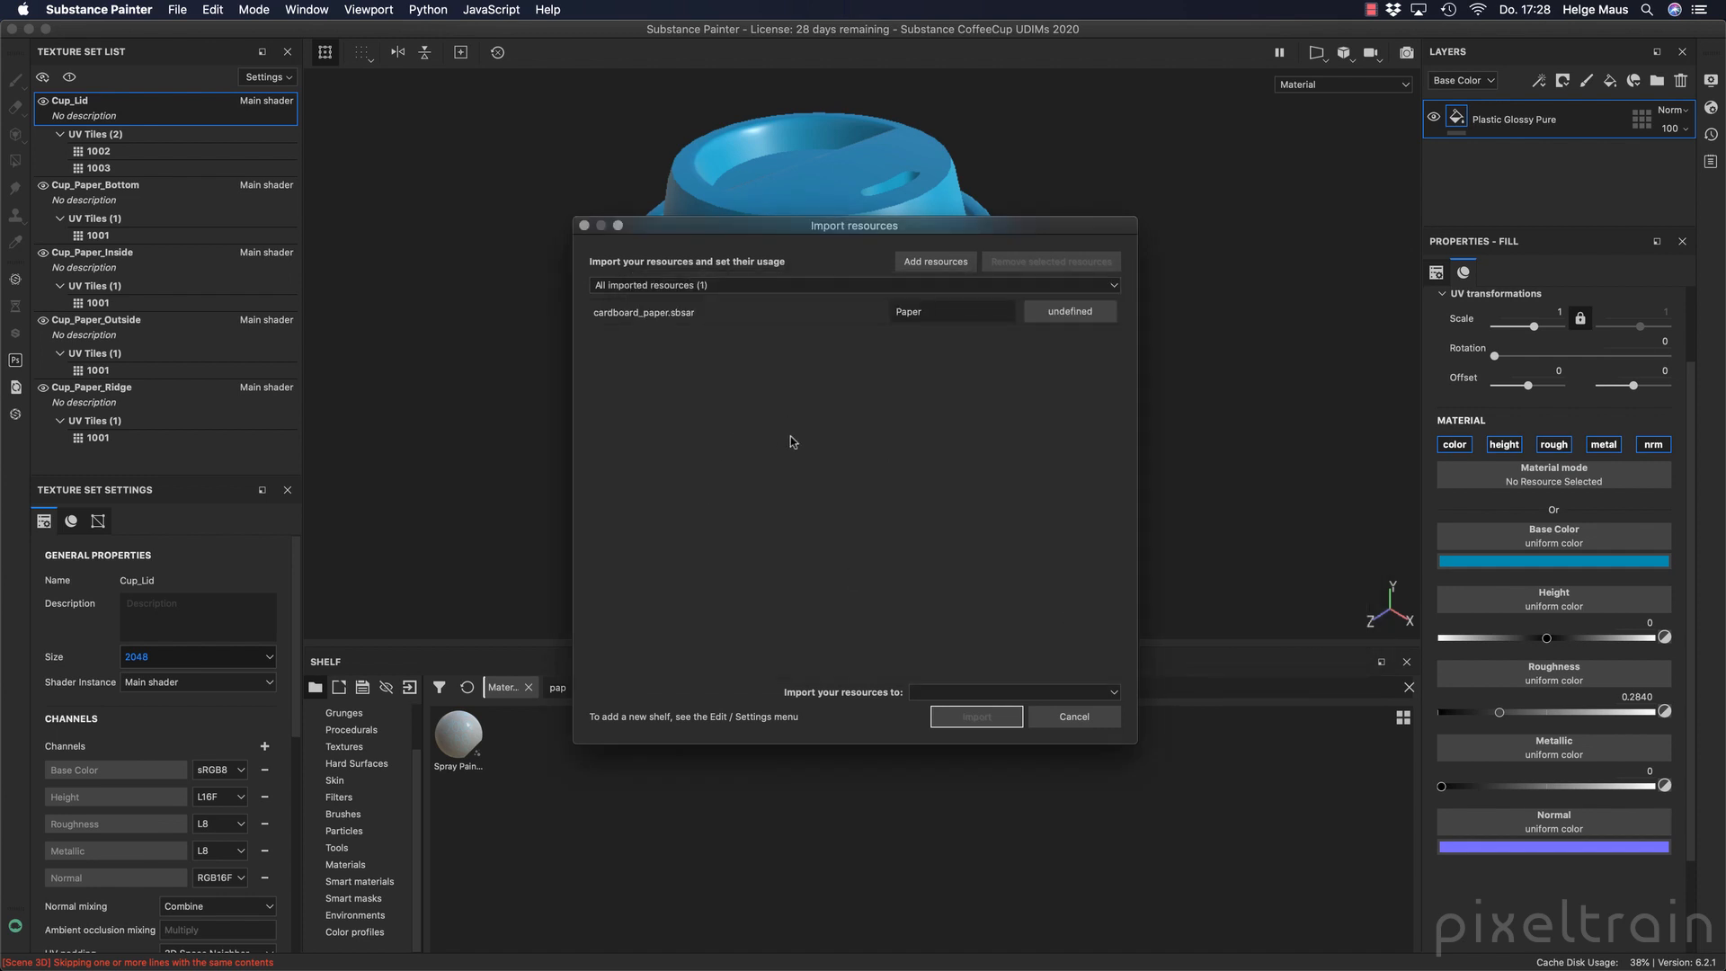
# Add logo-coffe-to-go_2.png from the external_files folder to the resources being imported.
pyautogui.click(936, 260)
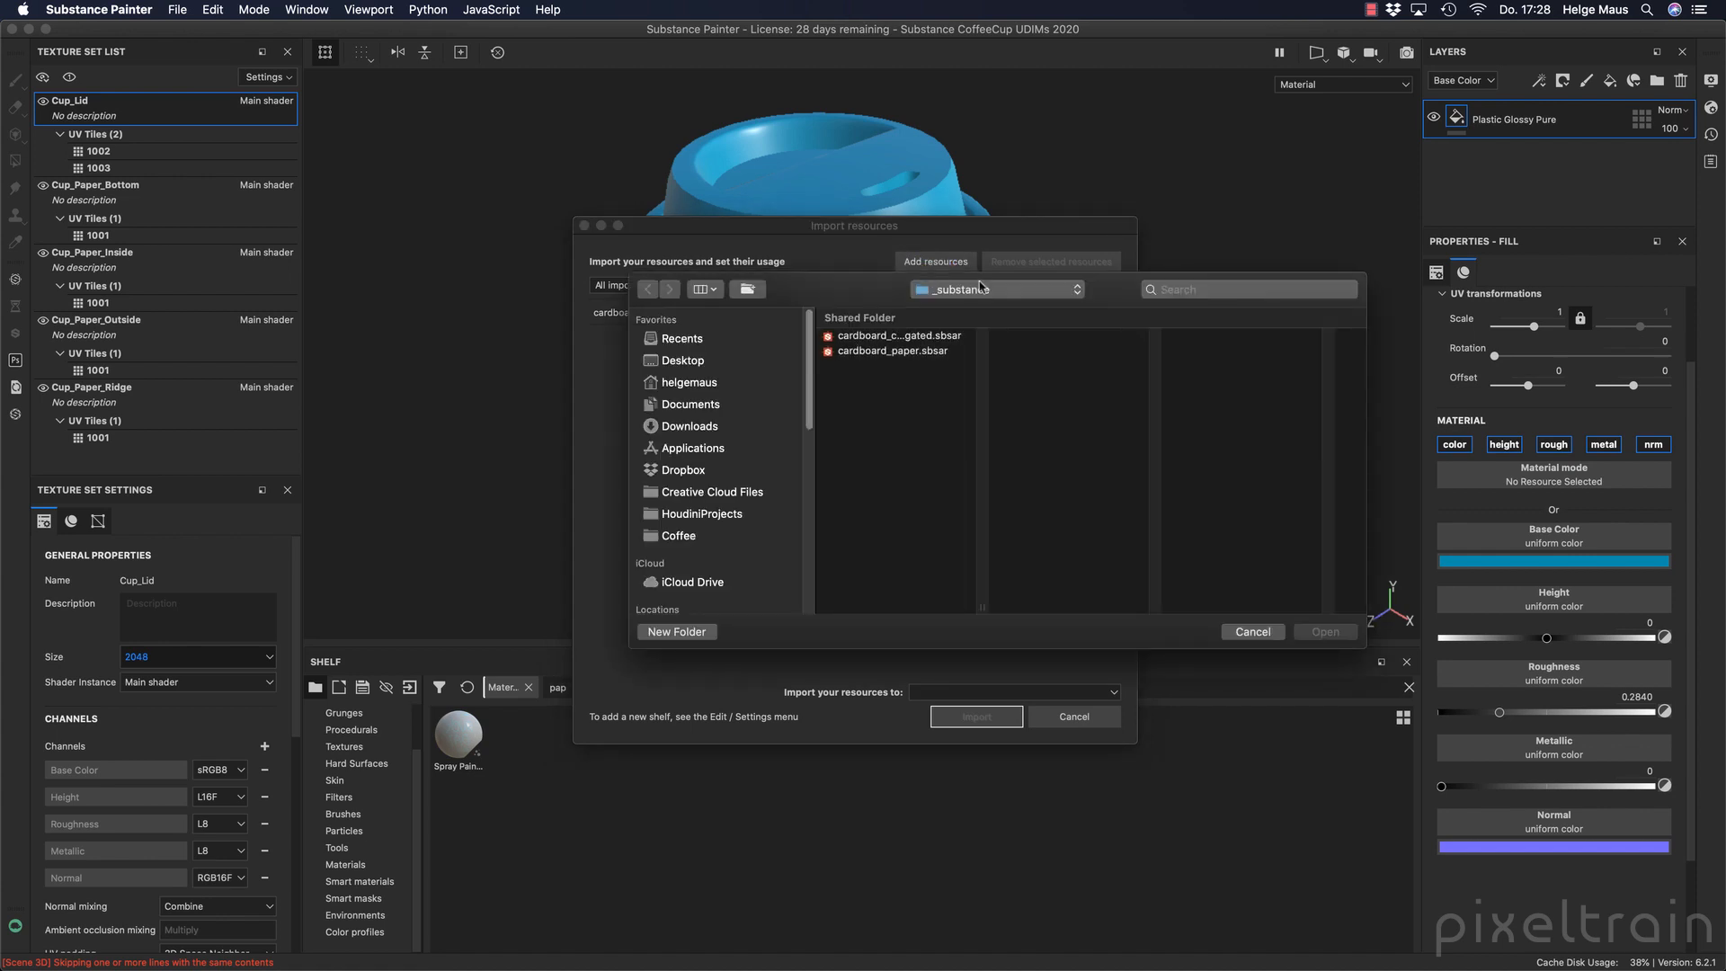
pyautogui.click(984, 290)
pyautogui.click(993, 304)
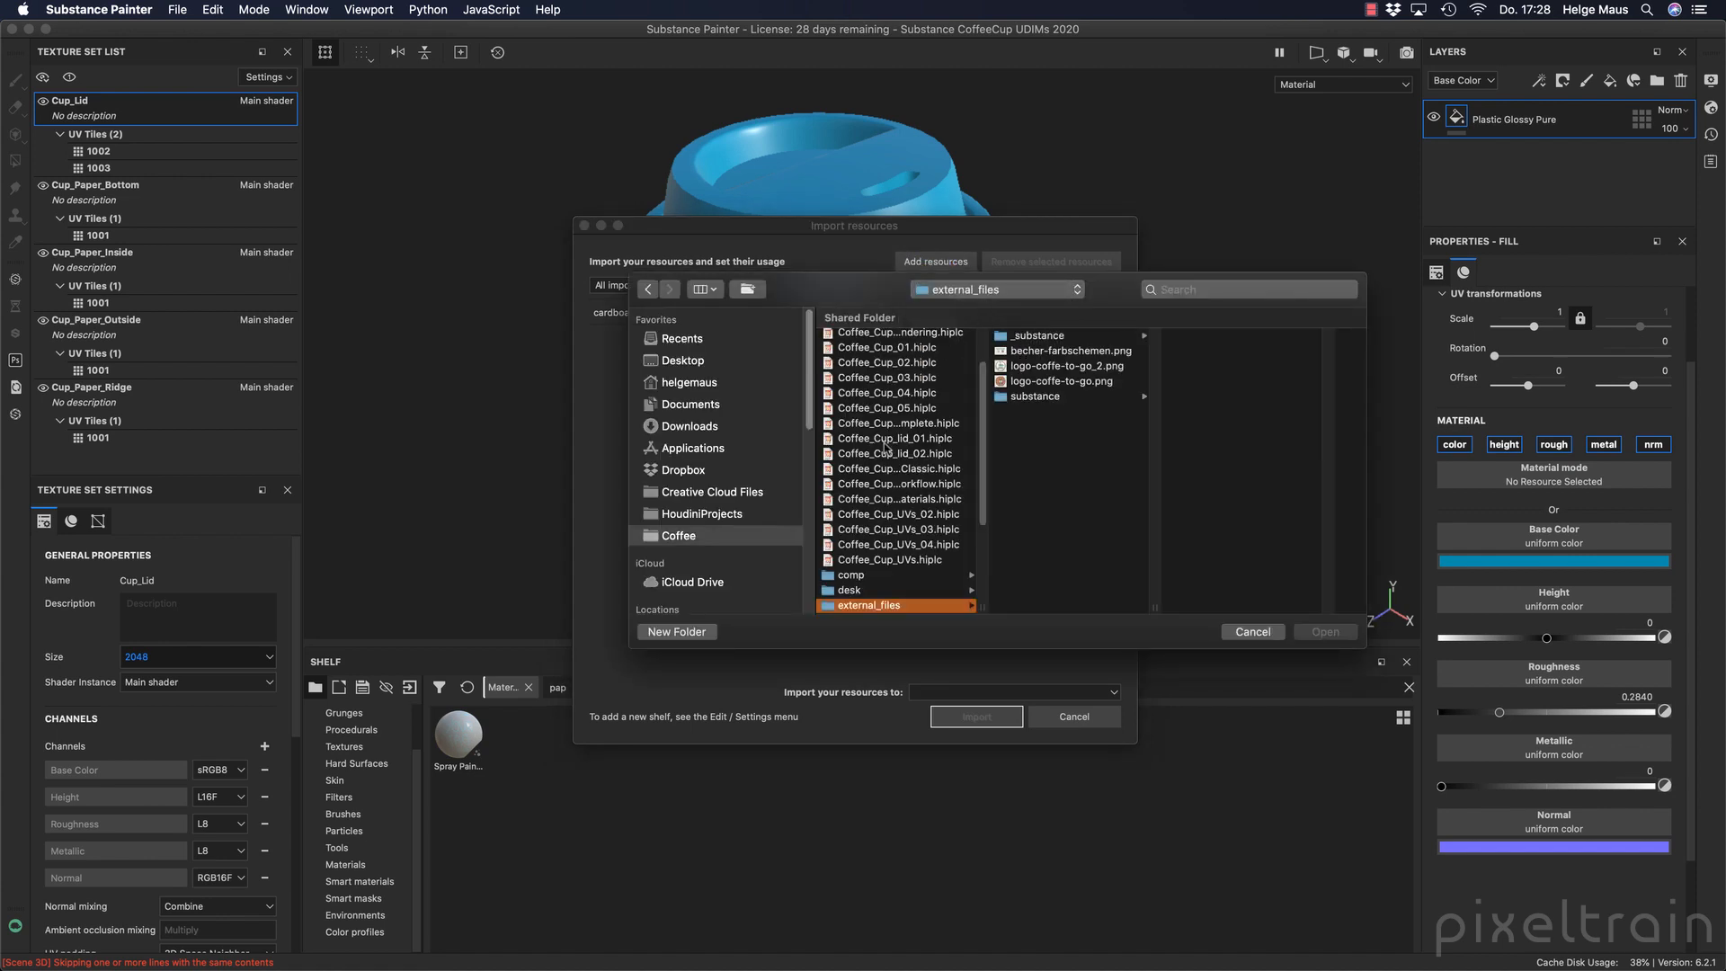
pyautogui.click(1074, 366)
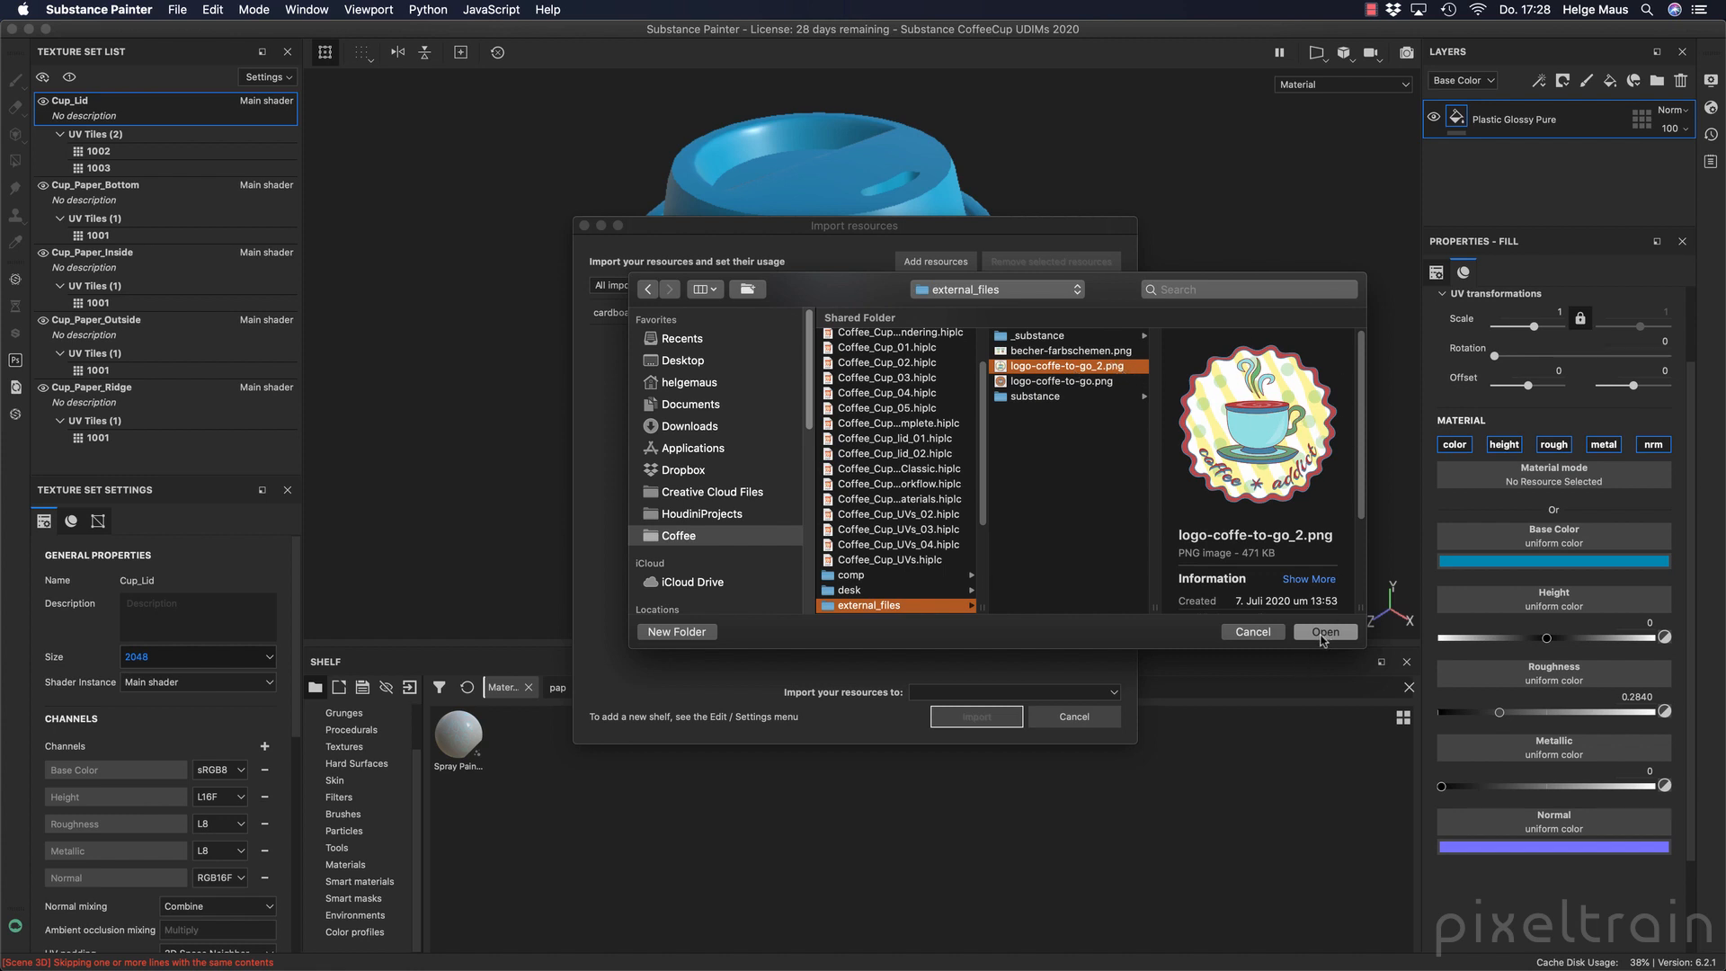
pyautogui.click(1324, 633)
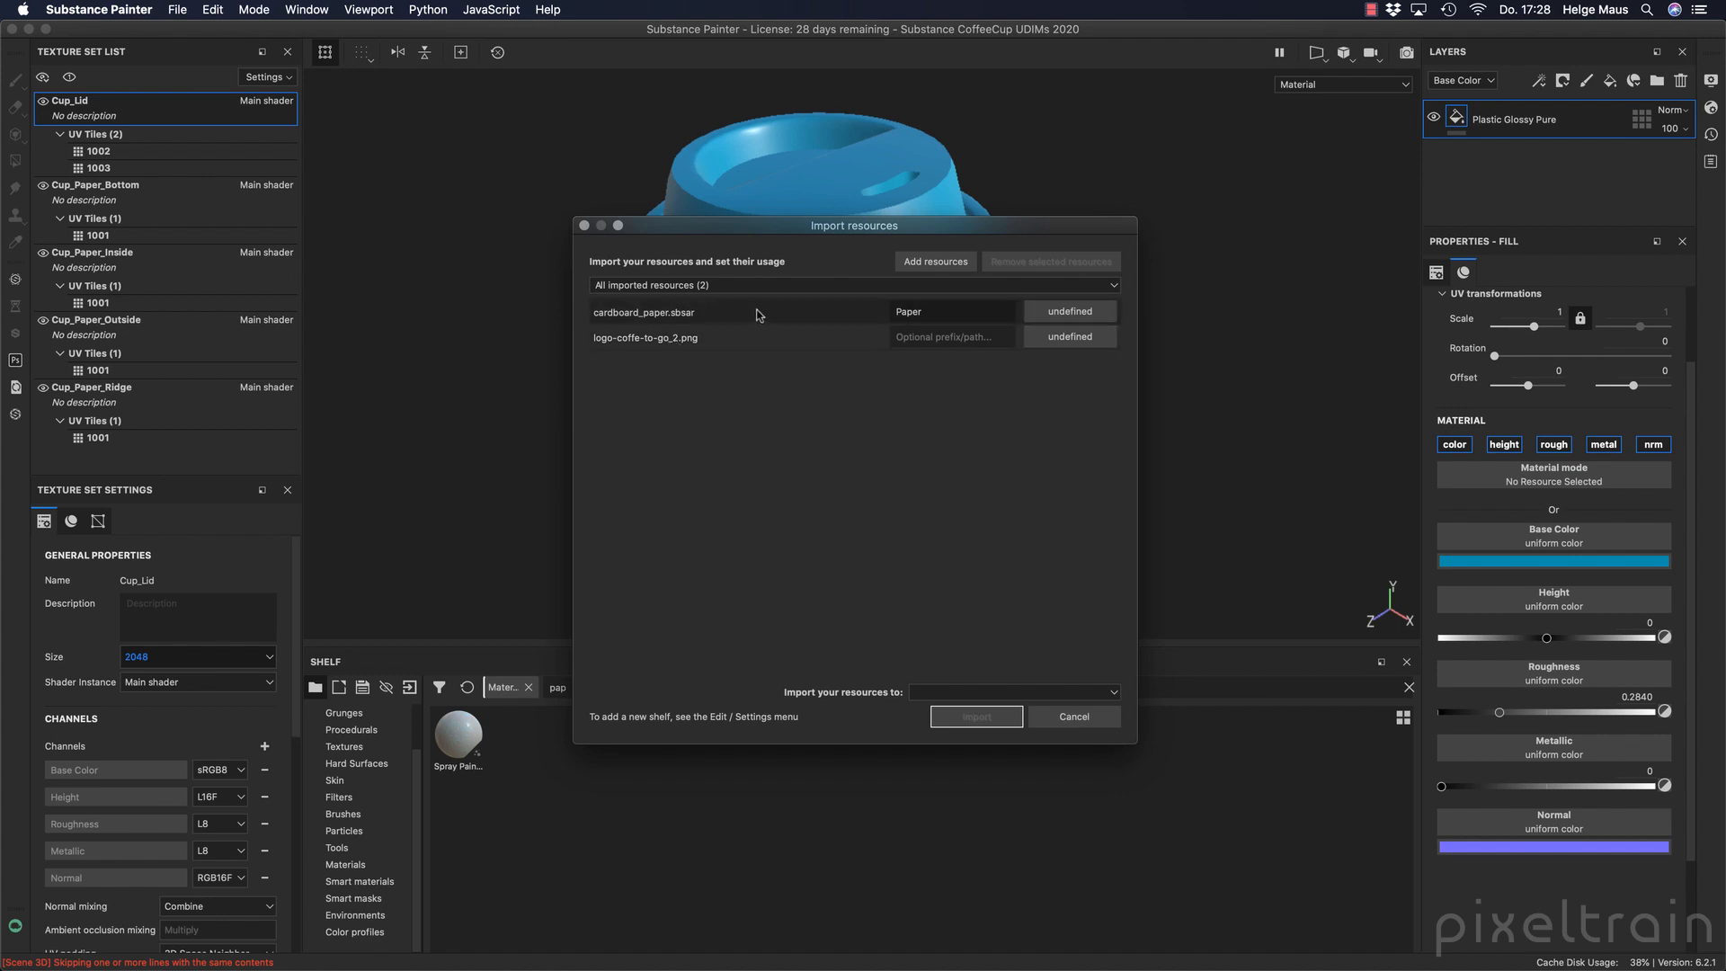
# Set cardboard_paper.sbsar as basematerial and the logo as texture, and import both into the project 'Substance CoffeeCup UDIMs 2020'.
pyautogui.click(784, 314)
pyautogui.click(1063, 313)
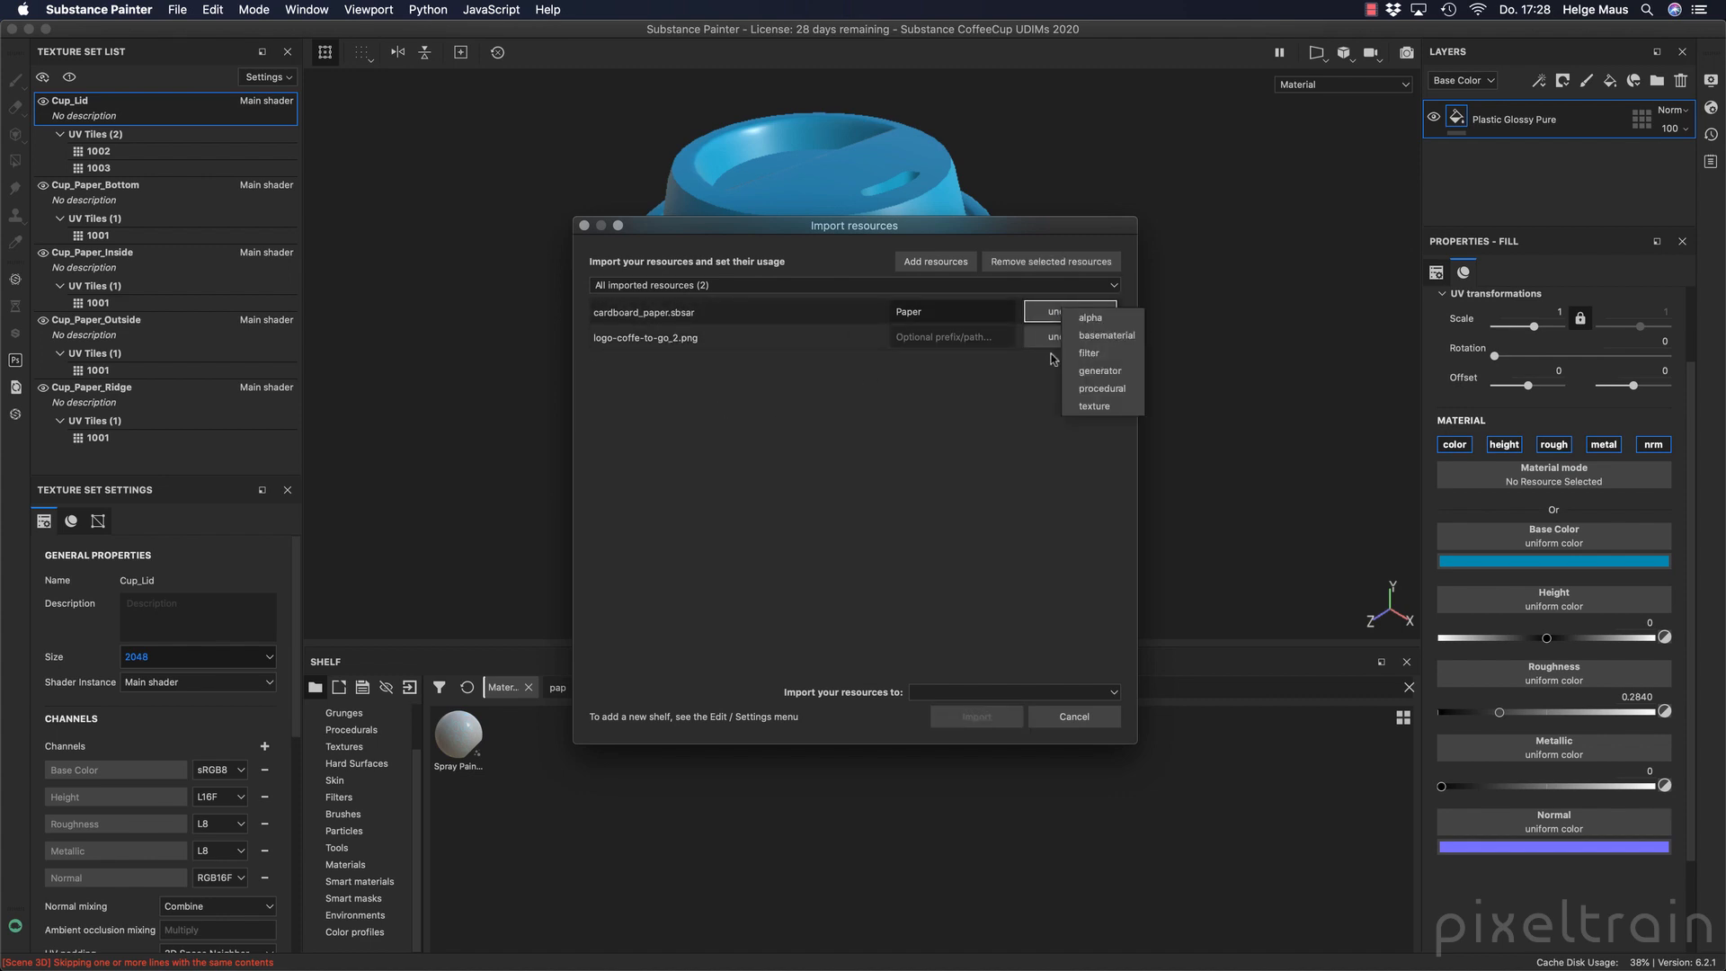
pyautogui.click(1104, 336)
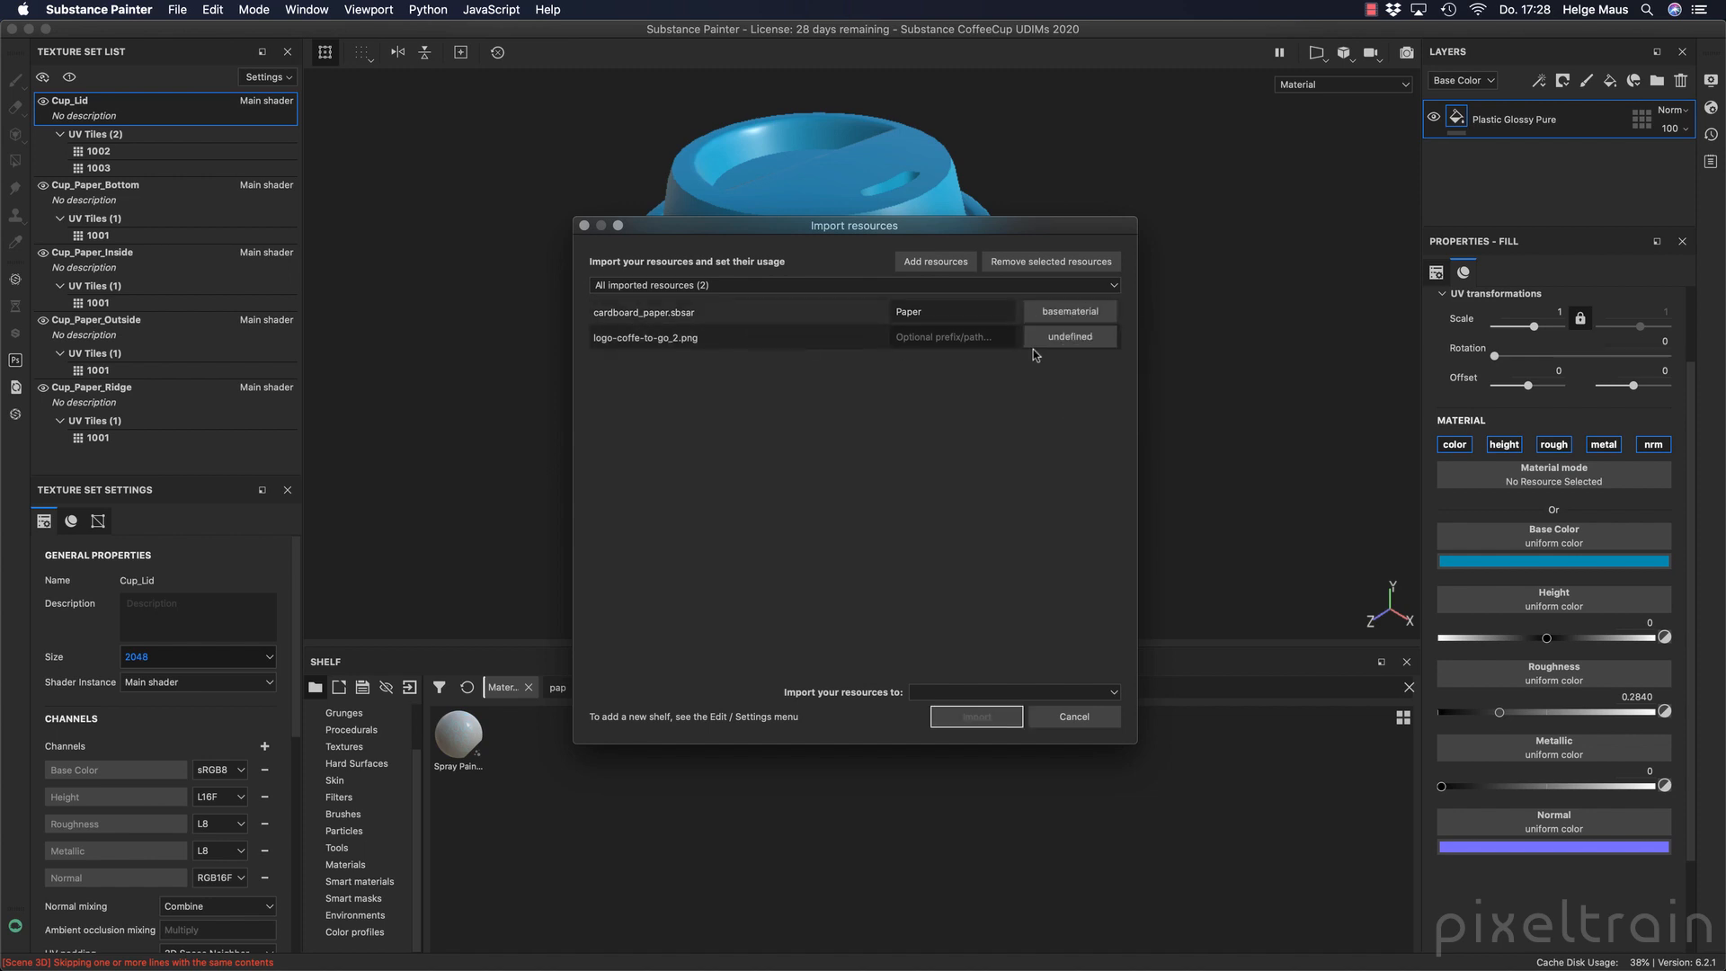
pyautogui.click(1042, 340)
pyautogui.click(1114, 410)
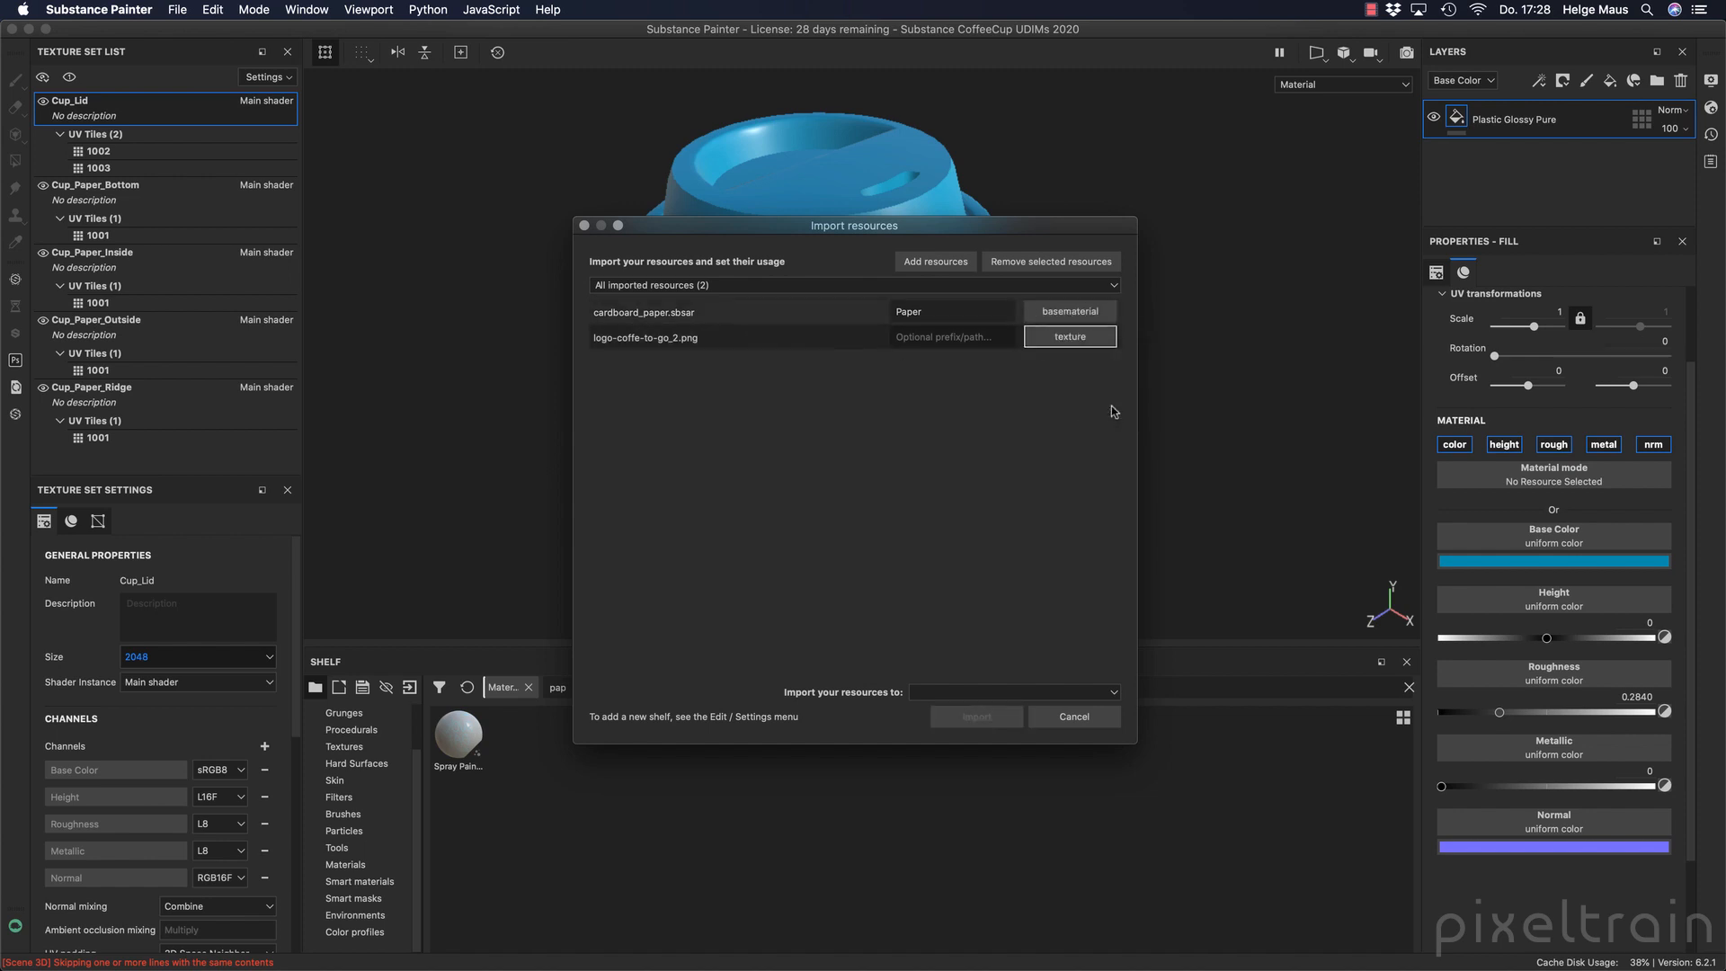
pyautogui.click(976, 693)
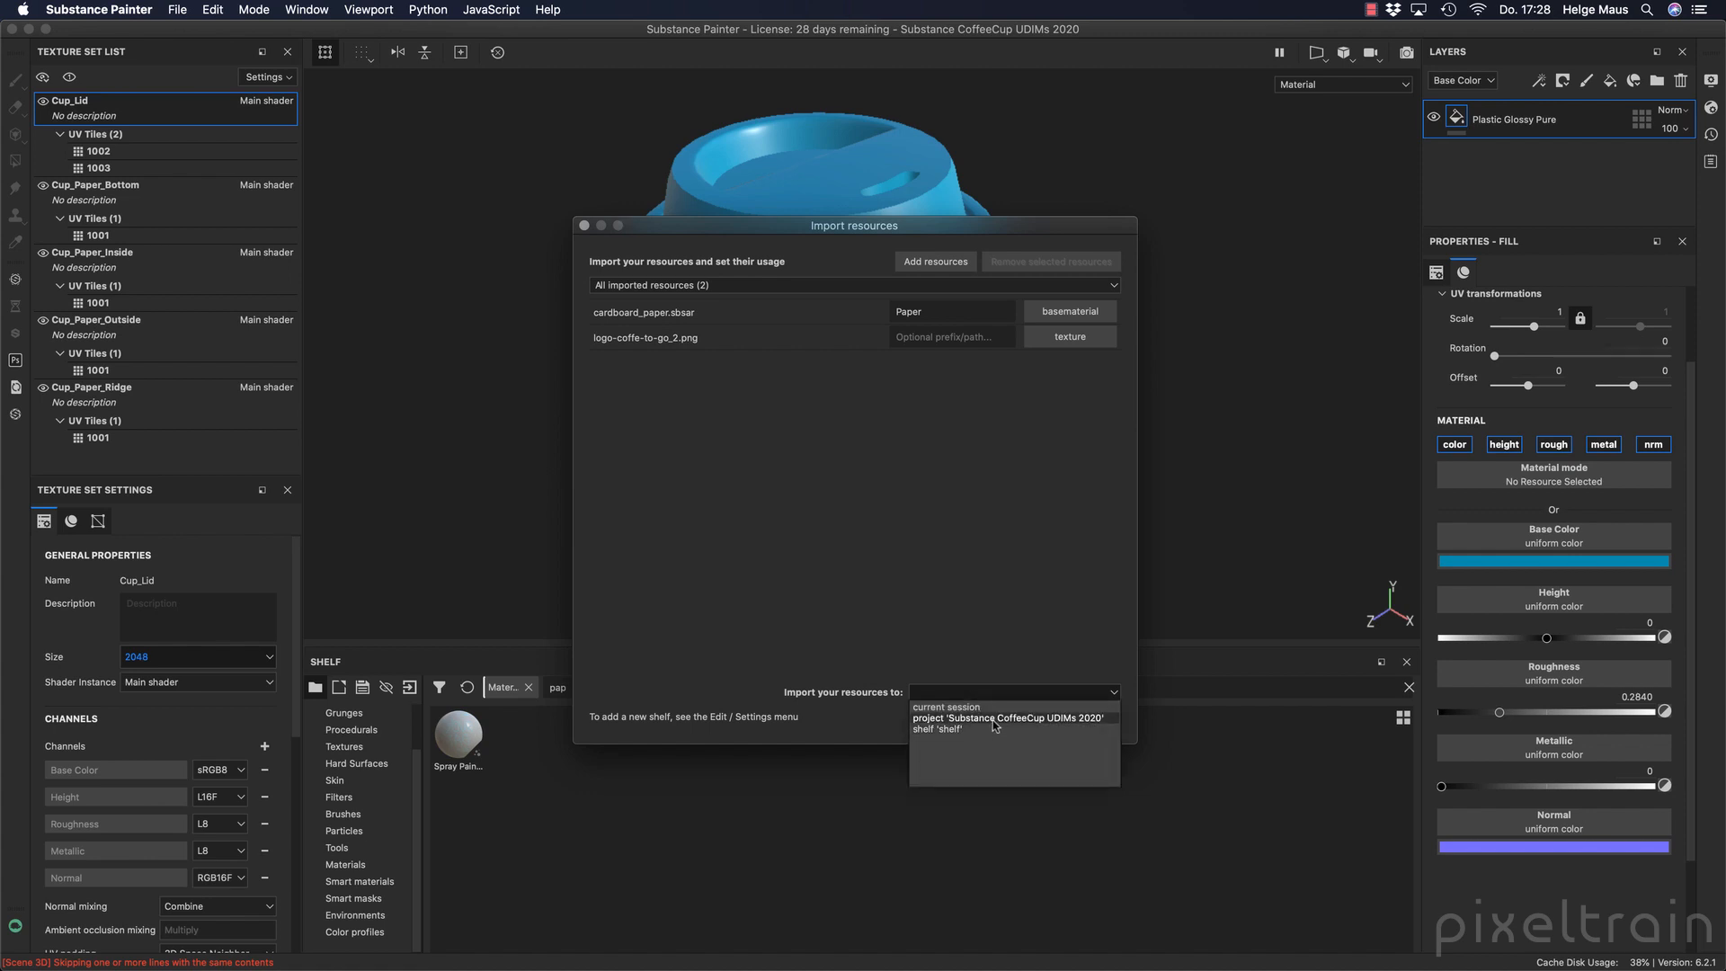
pyautogui.click(994, 719)
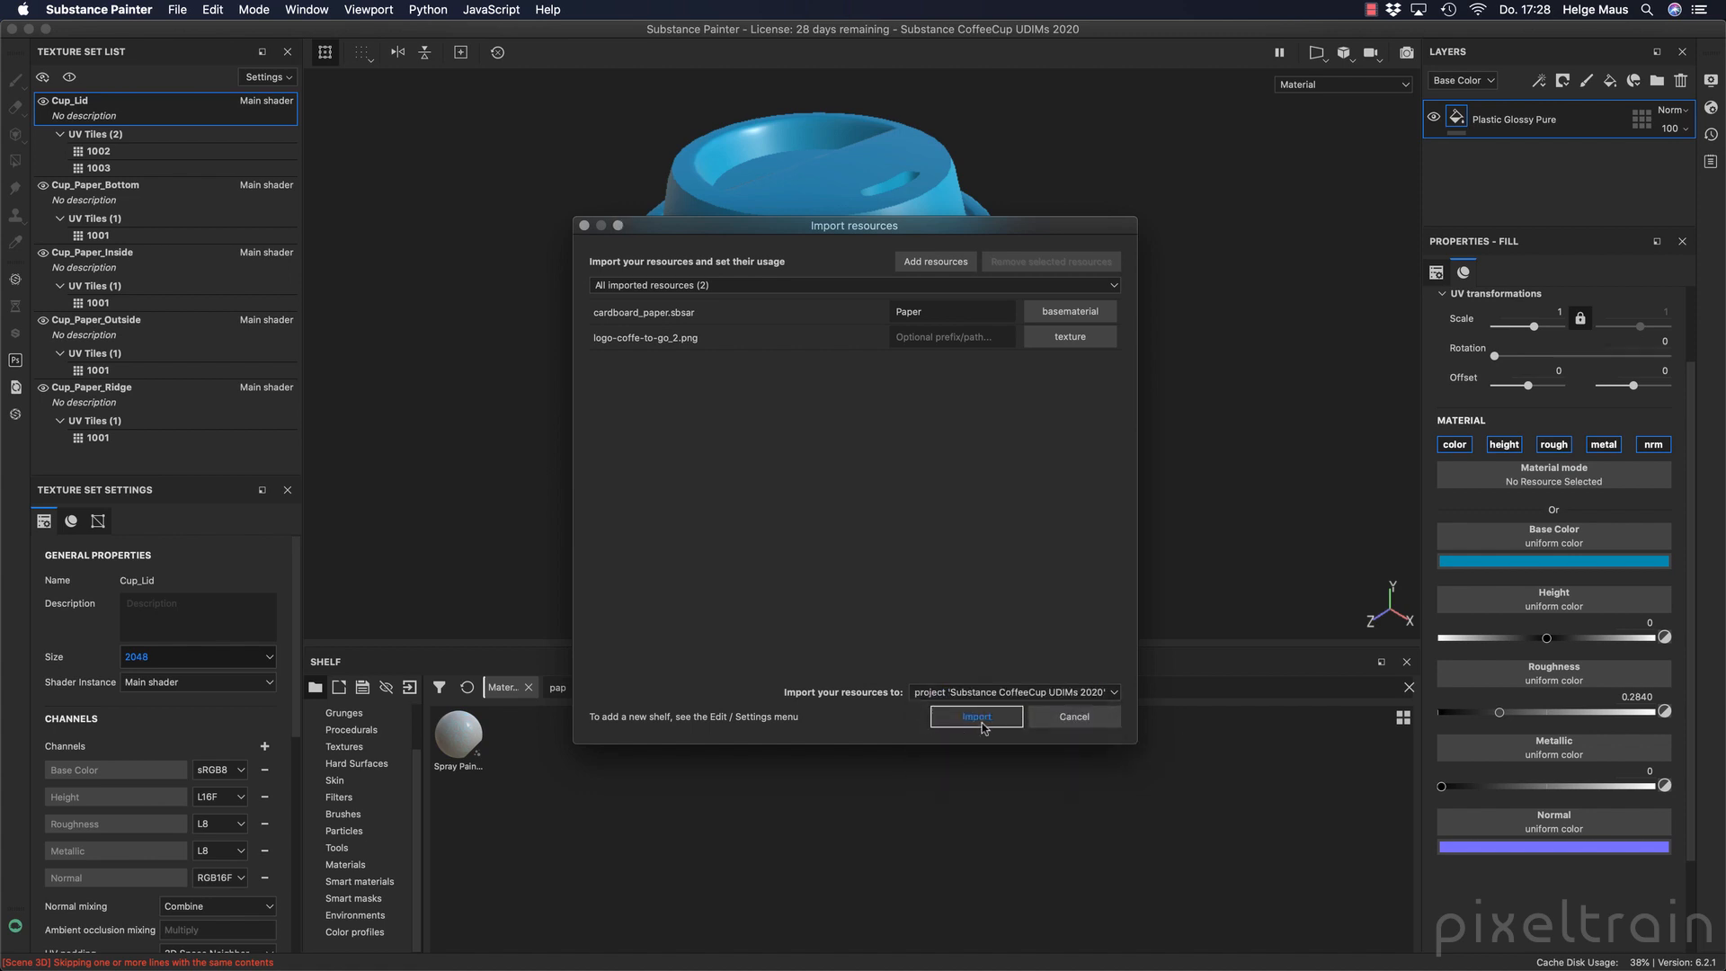
pyautogui.click(978, 717)
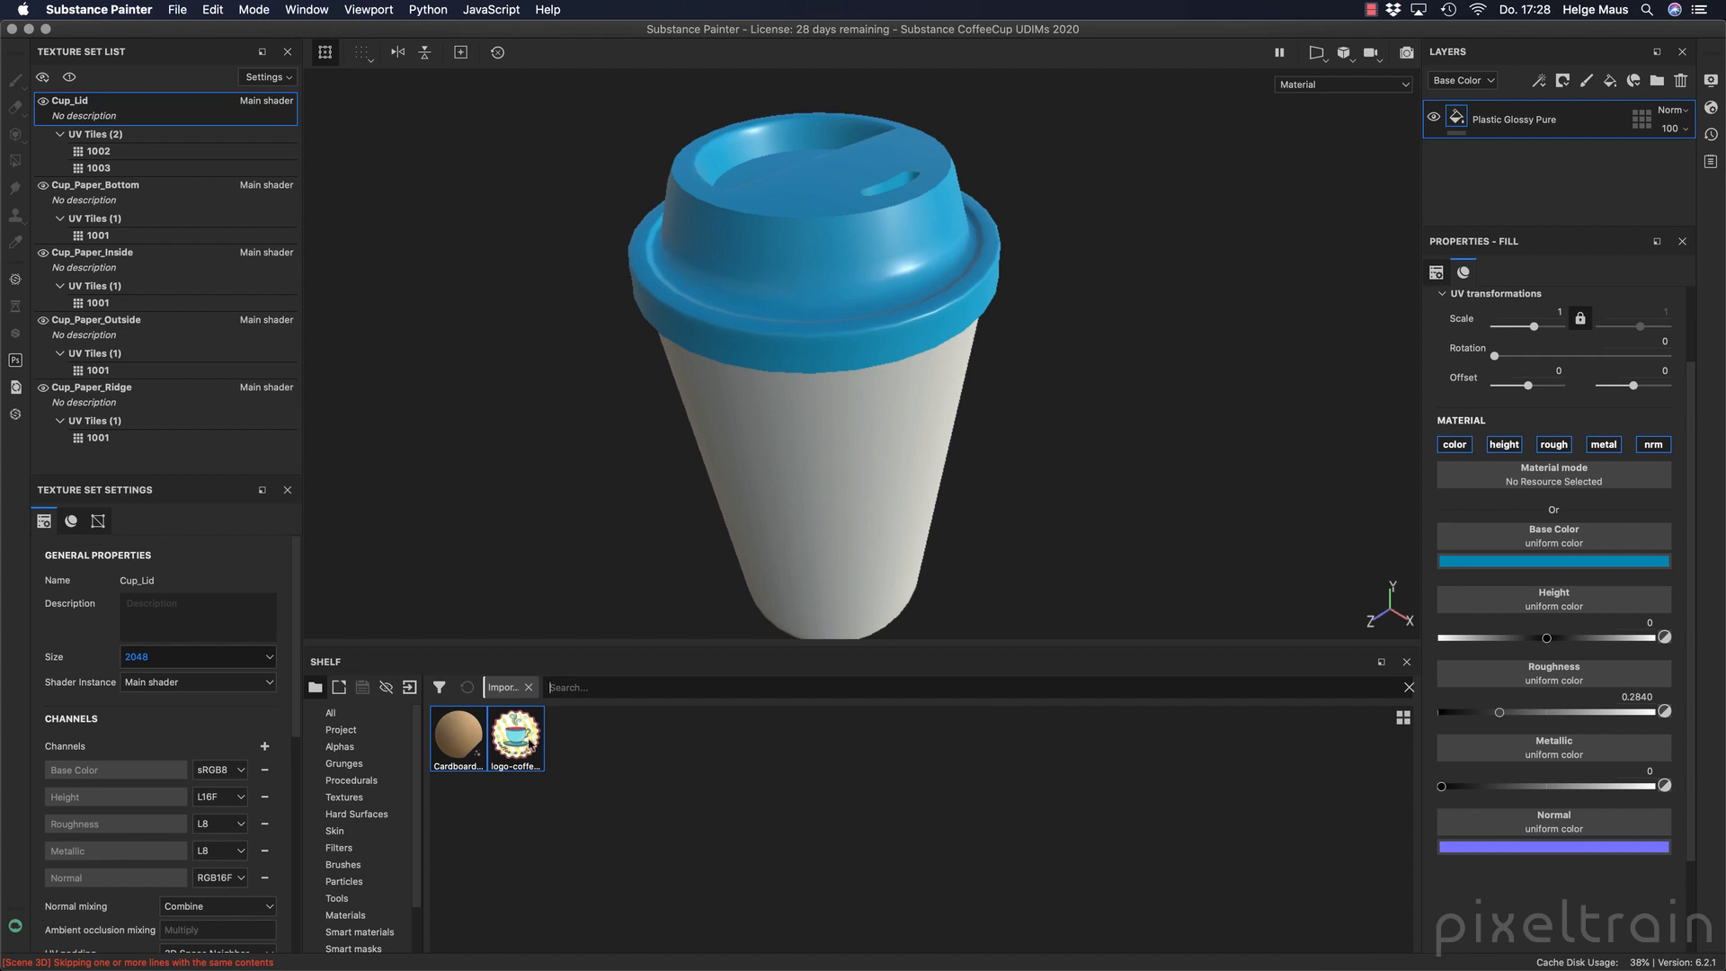
# Apply the imported Cardboard Paper material to the cup's outer wall as a fill layer and inspect its surface.
pyautogui.moveTo(531, 742)
pyautogui.moveTo(461, 740); pyautogui.dragTo(862, 431)
pyautogui.keyDown('alt'); pyautogui.moveTo(974, 552); pyautogui.dragTo(969, 460); pyautogui.keyUp('alt')
pyautogui.keyDown('alt'); pyautogui.moveTo(970, 462); pyautogui.dragTo(976, 204, button='middle'); pyautogui.keyUp('alt')
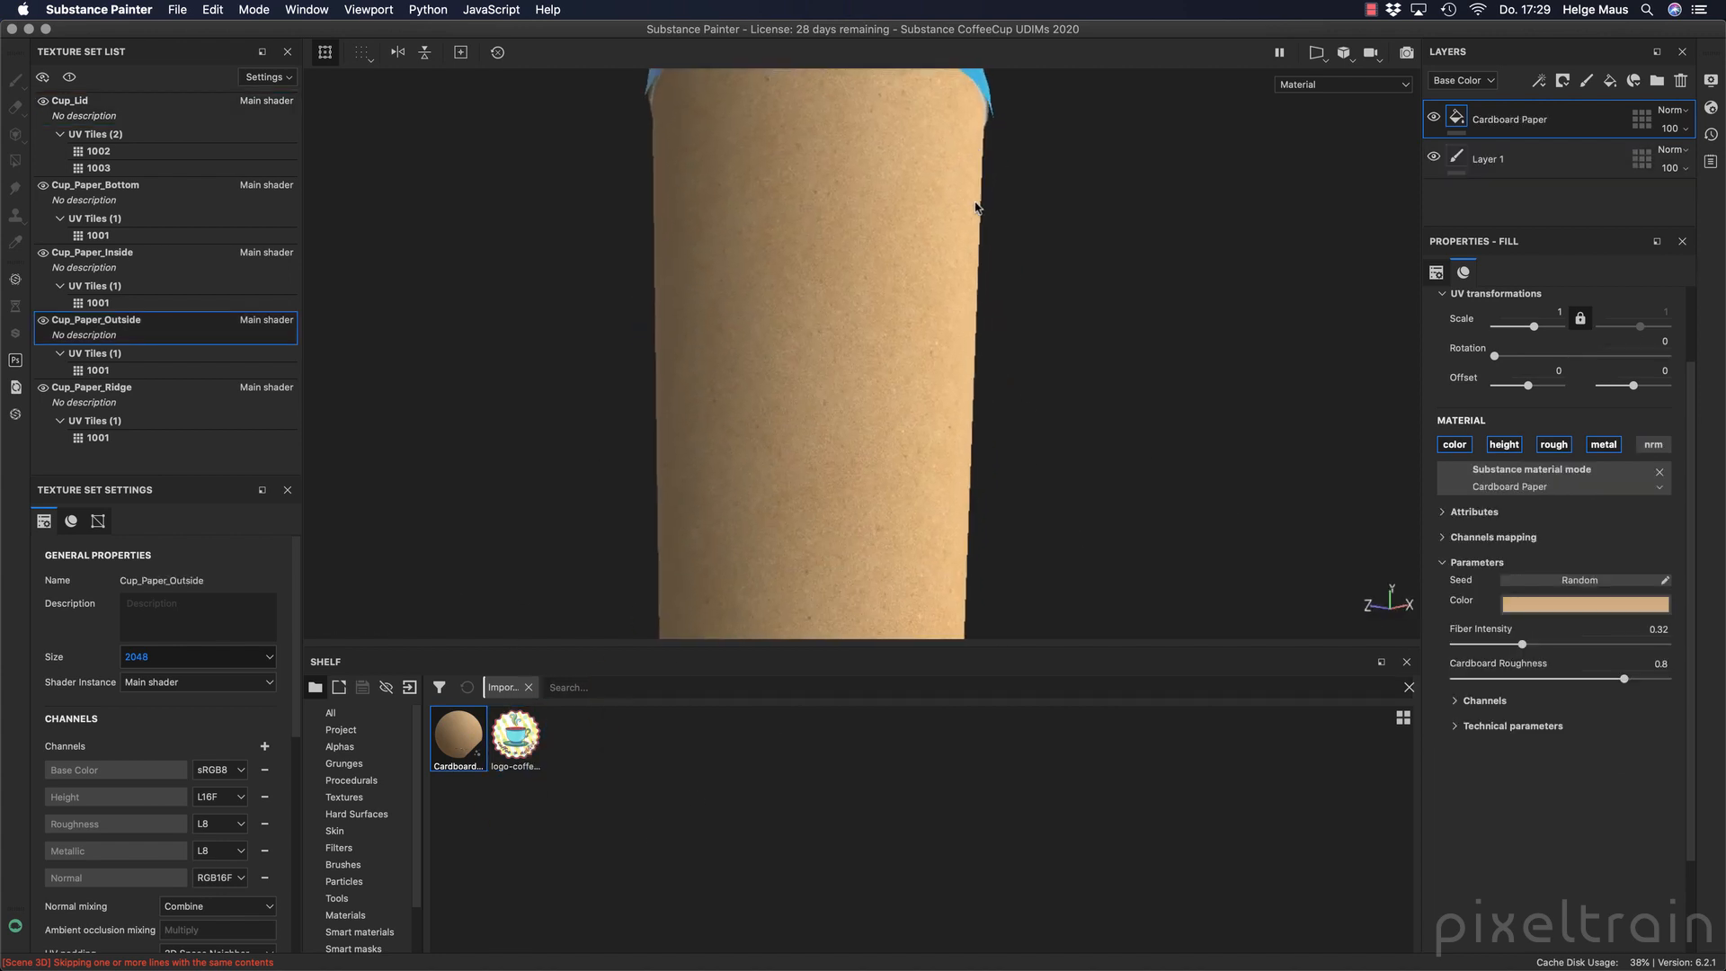
pyautogui.keyDown('alt'); pyautogui.moveTo(859, 251); pyautogui.dragTo(937, 293); pyautogui.keyUp('alt')
pyautogui.keyDown('alt'); pyautogui.moveTo(915, 282); pyautogui.dragTo(913, 436, button='middle'); pyautogui.keyUp('alt')
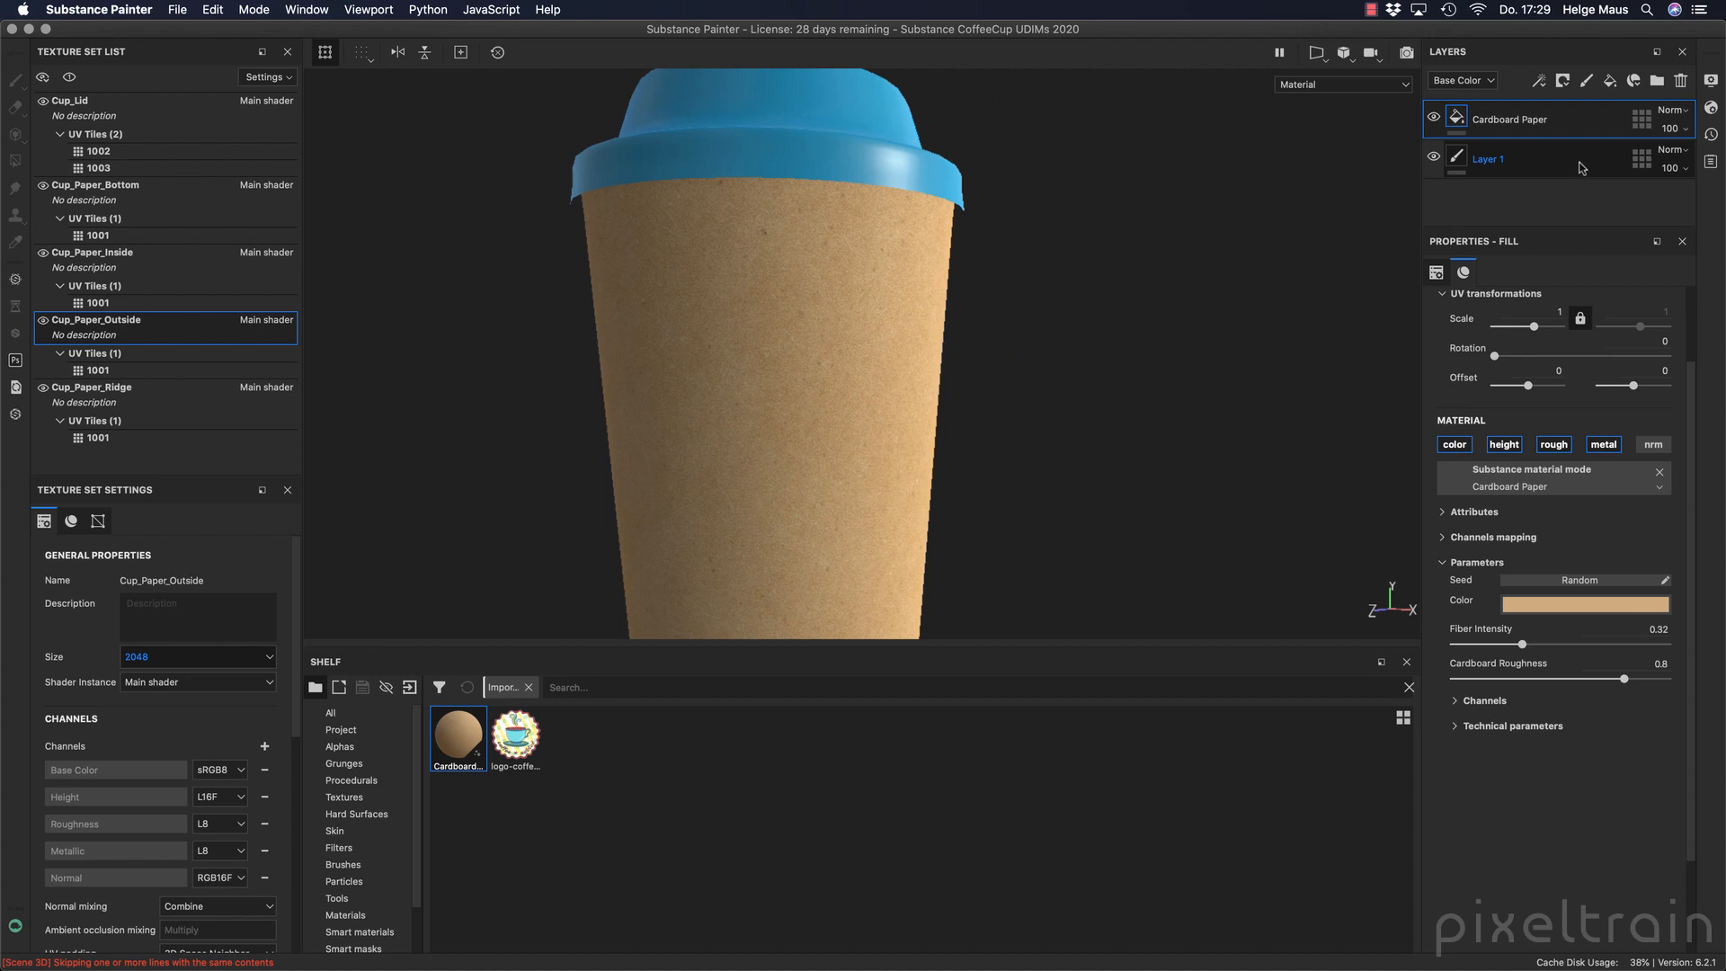
# Delete Layer 1 from Cup_Paper_Outside and enable the normal channel on the Cardboard Paper fill.
pyautogui.click(1583, 168)
pyautogui.click(1681, 80)
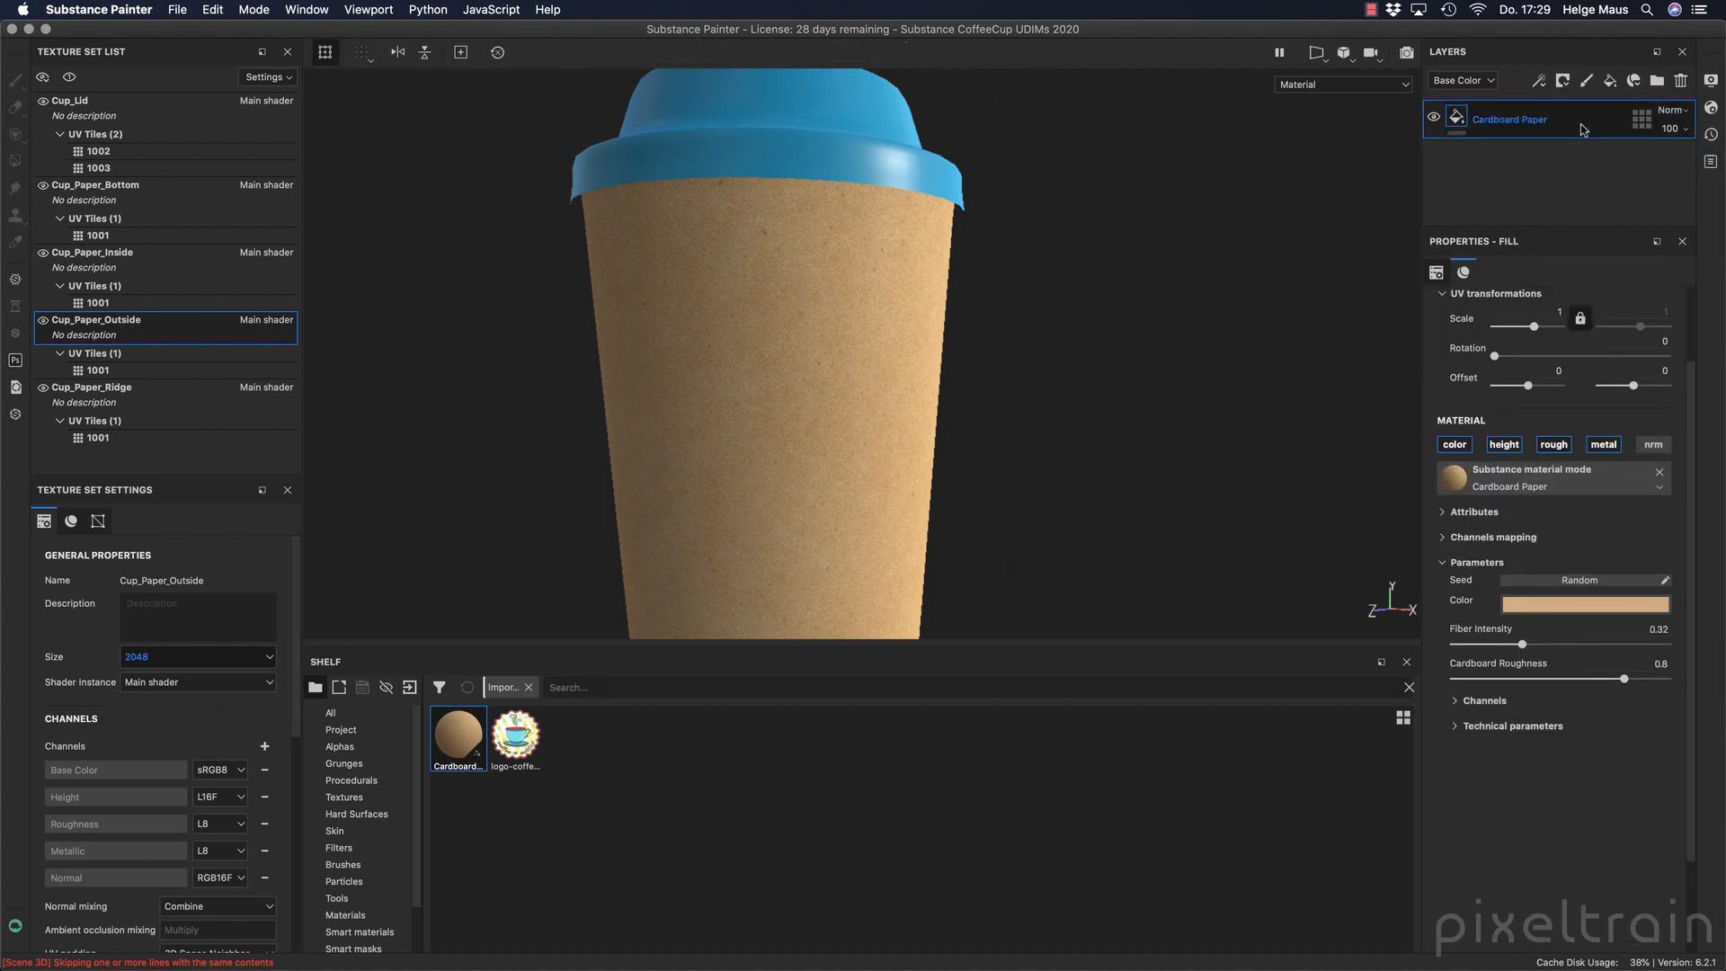
pyautogui.click(1653, 444)
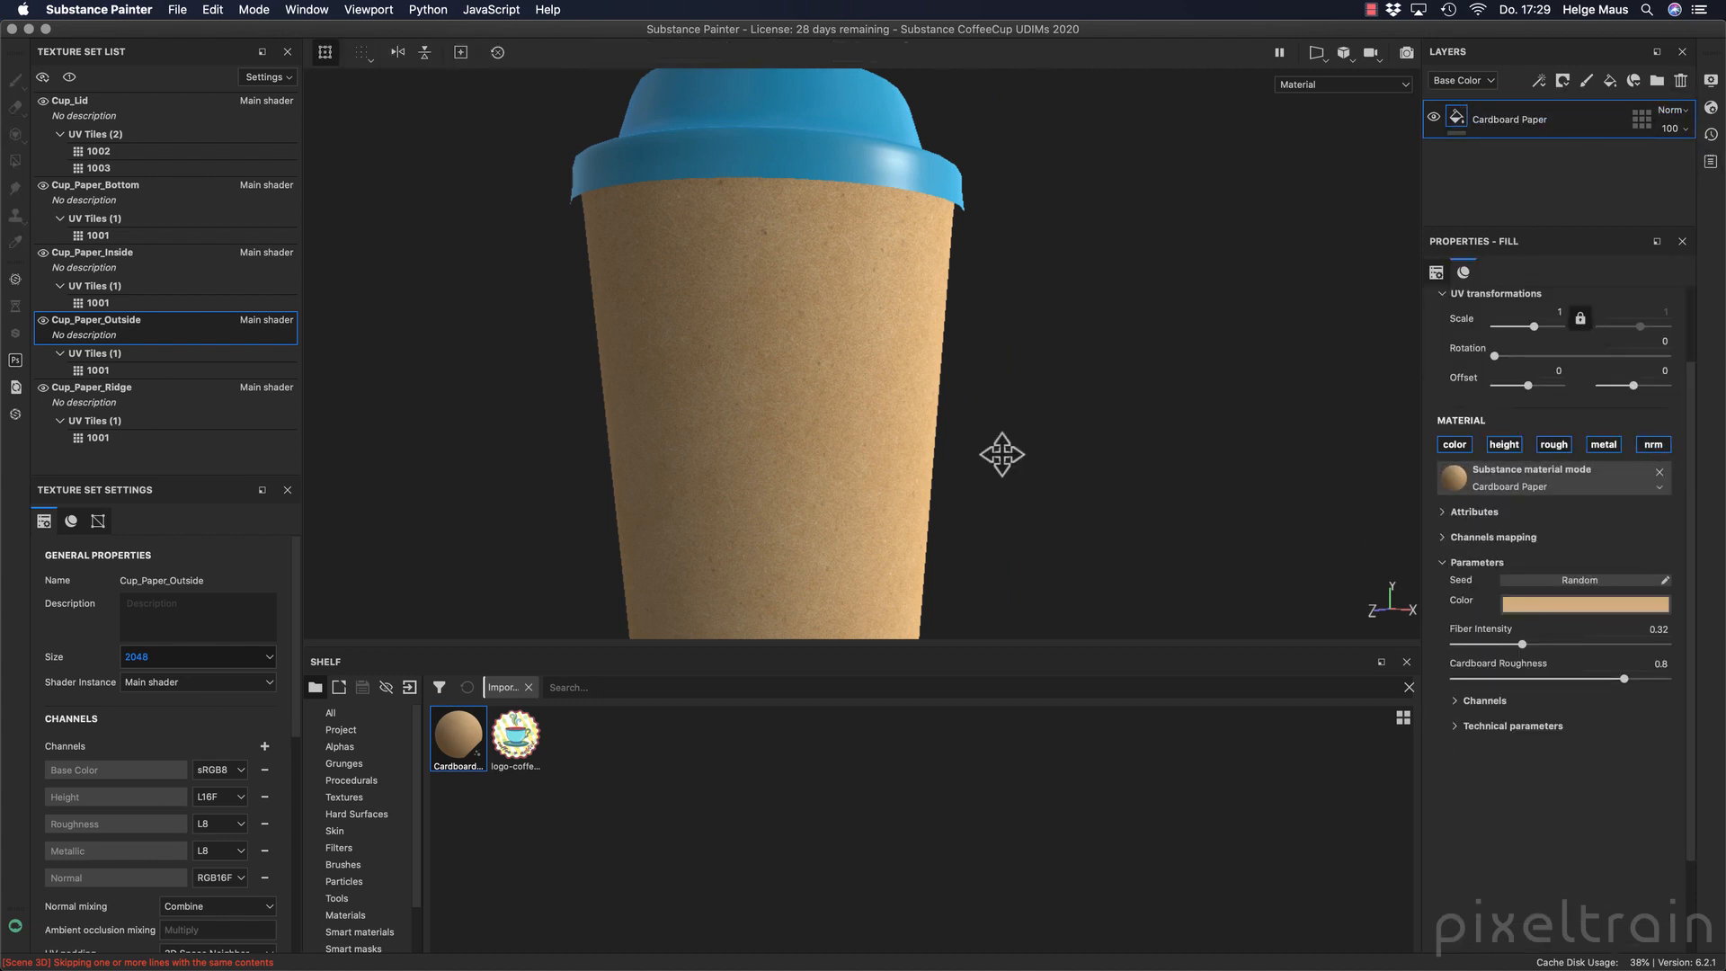
pyautogui.keyDown('alt'); pyautogui.moveTo(1002, 454); pyautogui.dragTo(1012, 526, button='middle'); pyautogui.keyUp('alt')
pyautogui.keyDown('alt'); pyautogui.moveTo(959, 426); pyautogui.dragTo(863, 495); pyautogui.keyUp('alt')
pyautogui.keyDown('alt'); pyautogui.moveTo(861, 495); pyautogui.dragTo(874, 474, button='middle'); pyautogui.keyUp('alt')
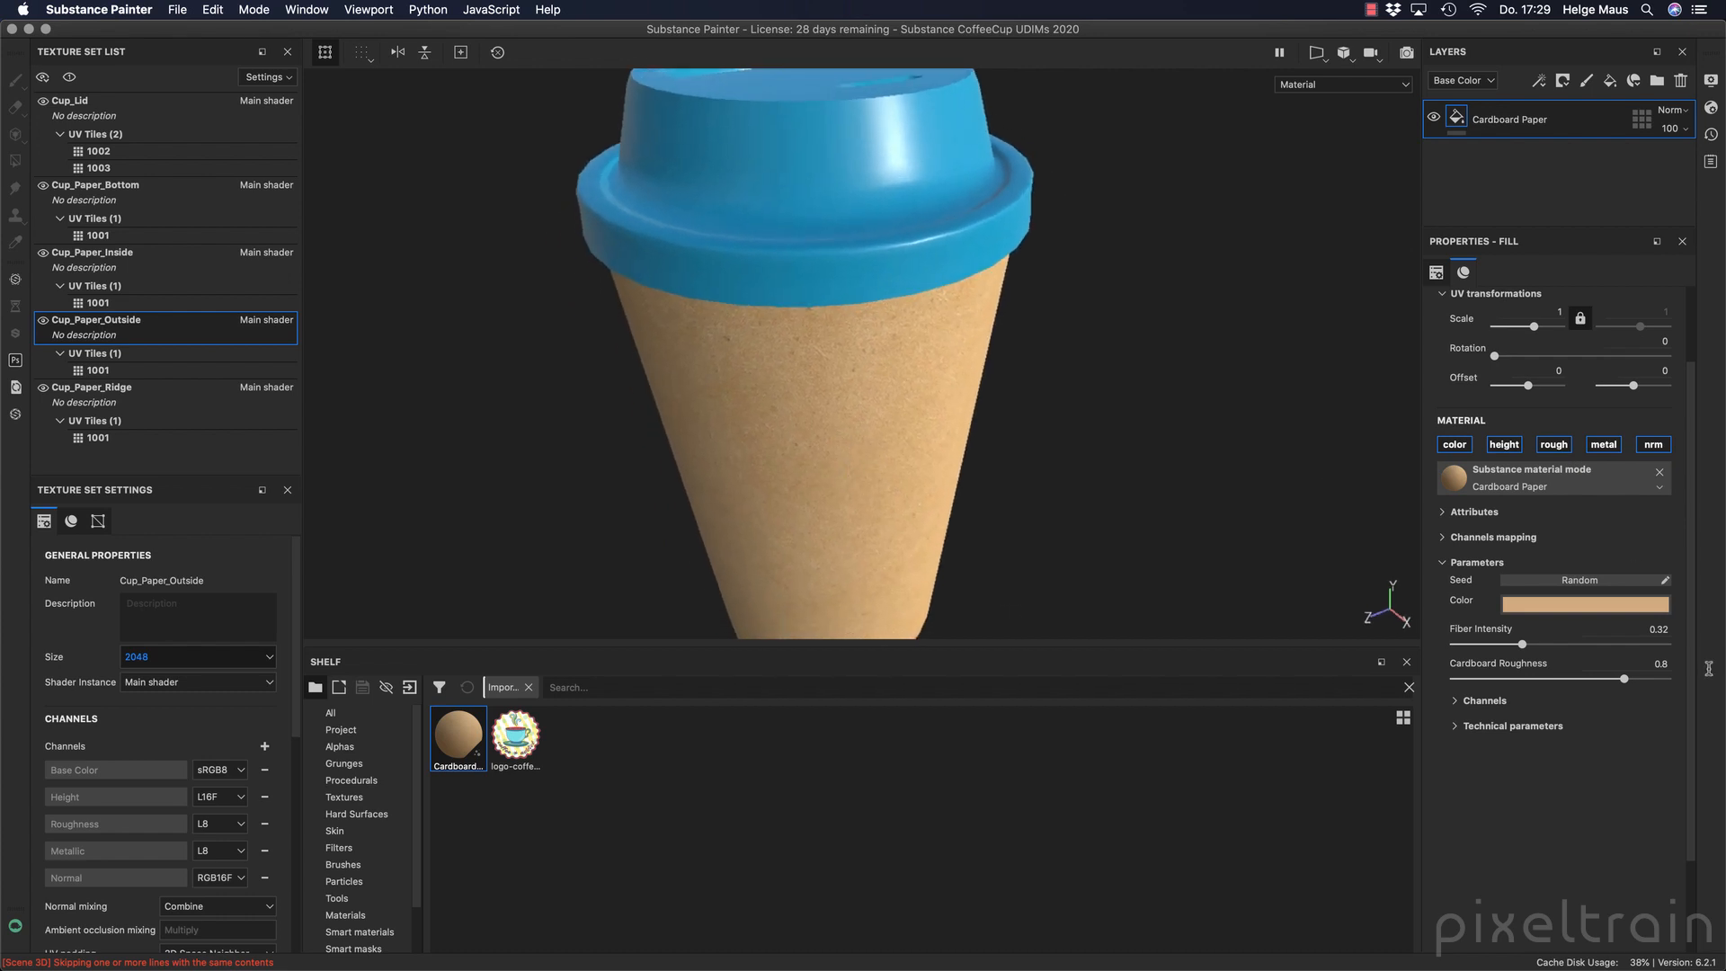
# Change the Cardboard Paper color to a less saturated, slightly darker grayish beige and check it on the cup.
pyautogui.click(1587, 604)
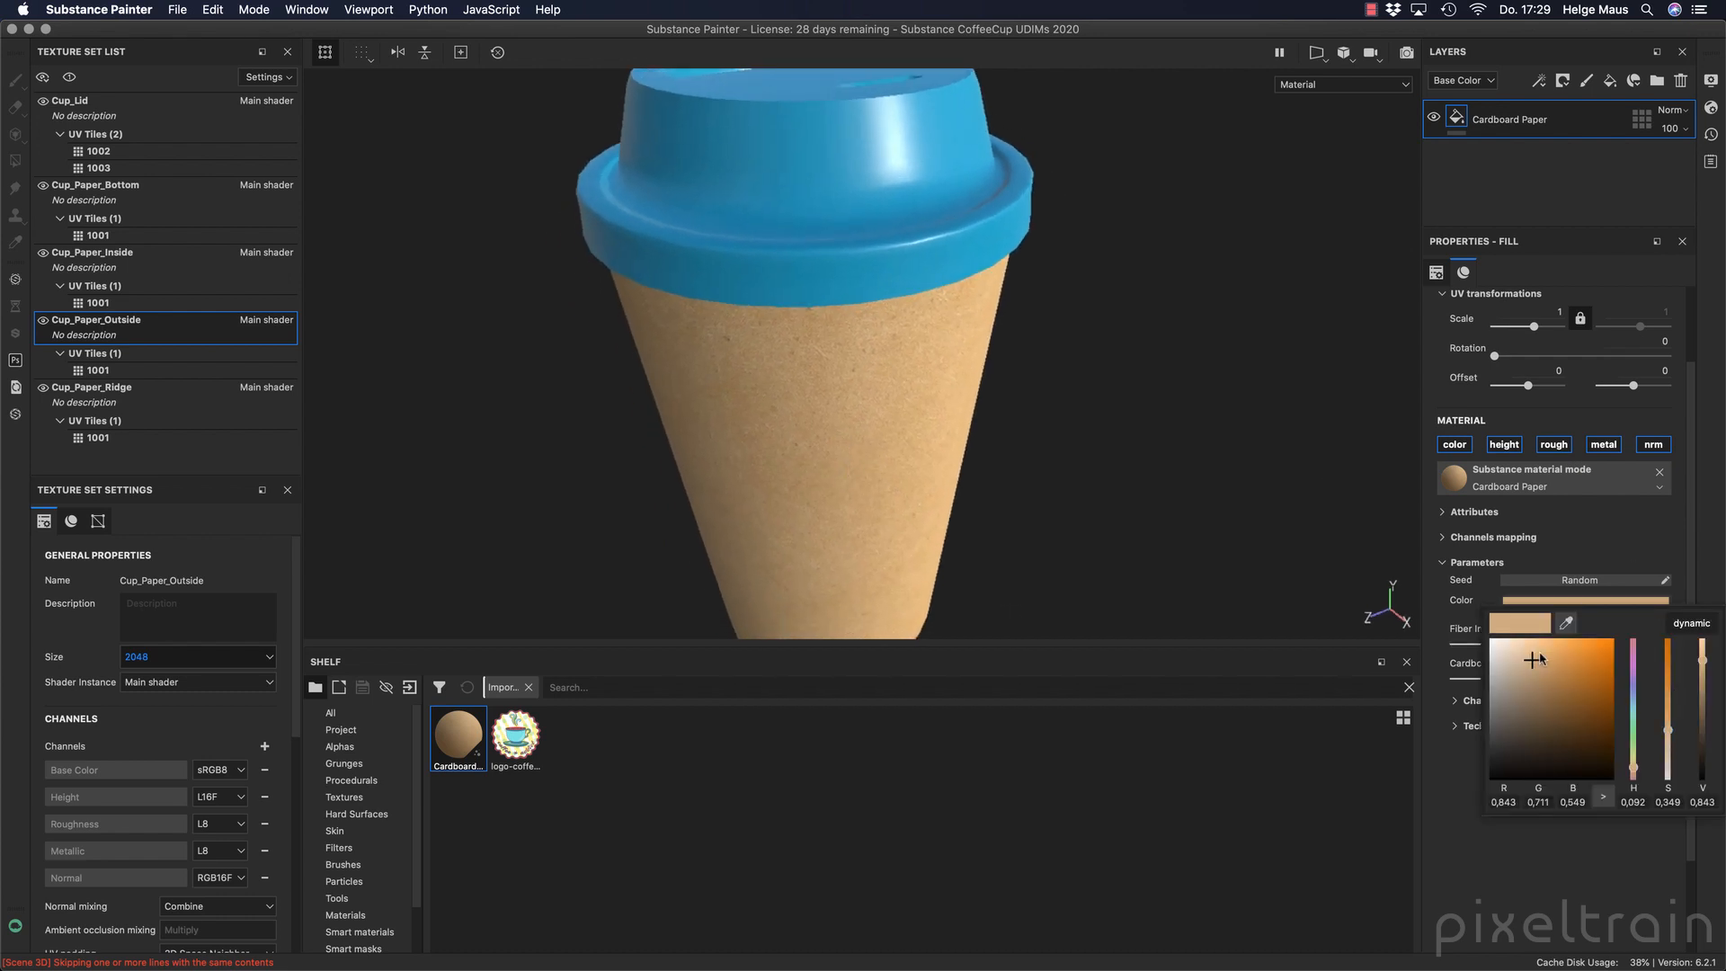
pyautogui.moveTo(1533, 661); pyautogui.dragTo(1512, 674)
pyautogui.keyDown('alt'); pyautogui.moveTo(975, 530); pyautogui.dragTo(932, 450); pyautogui.keyUp('alt')
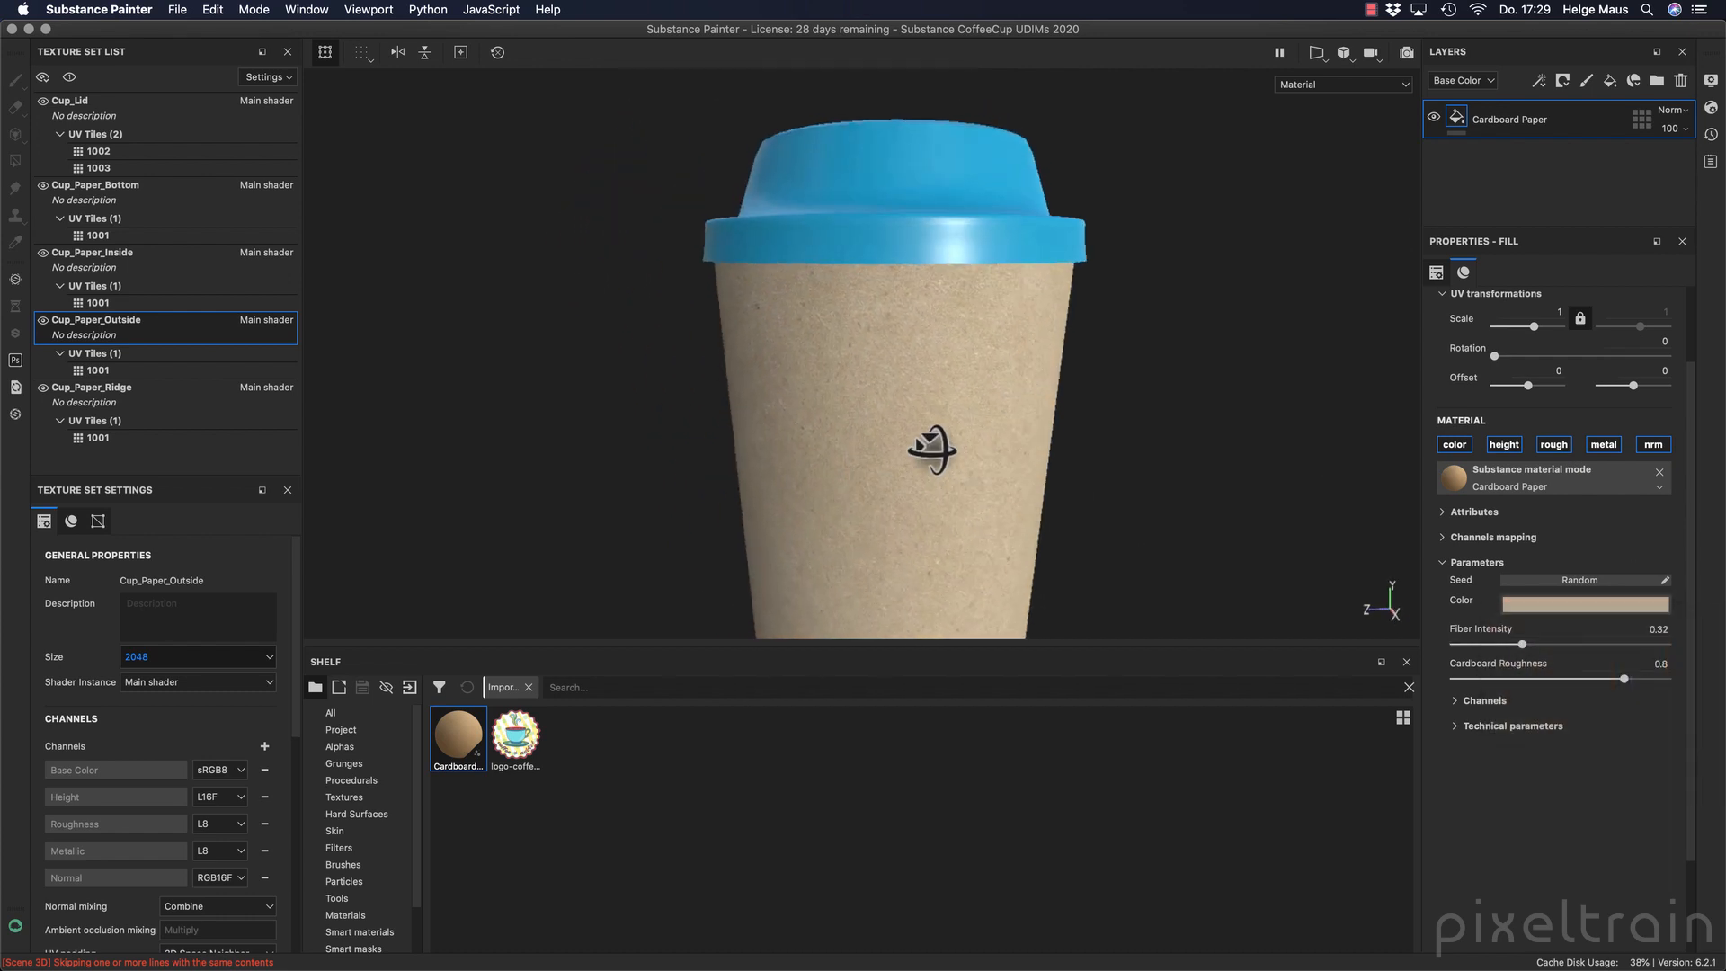
pyautogui.keyDown('alt'); pyautogui.moveTo(932, 450); pyautogui.dragTo(857, 416, button='middle'); pyautogui.keyUp('alt')
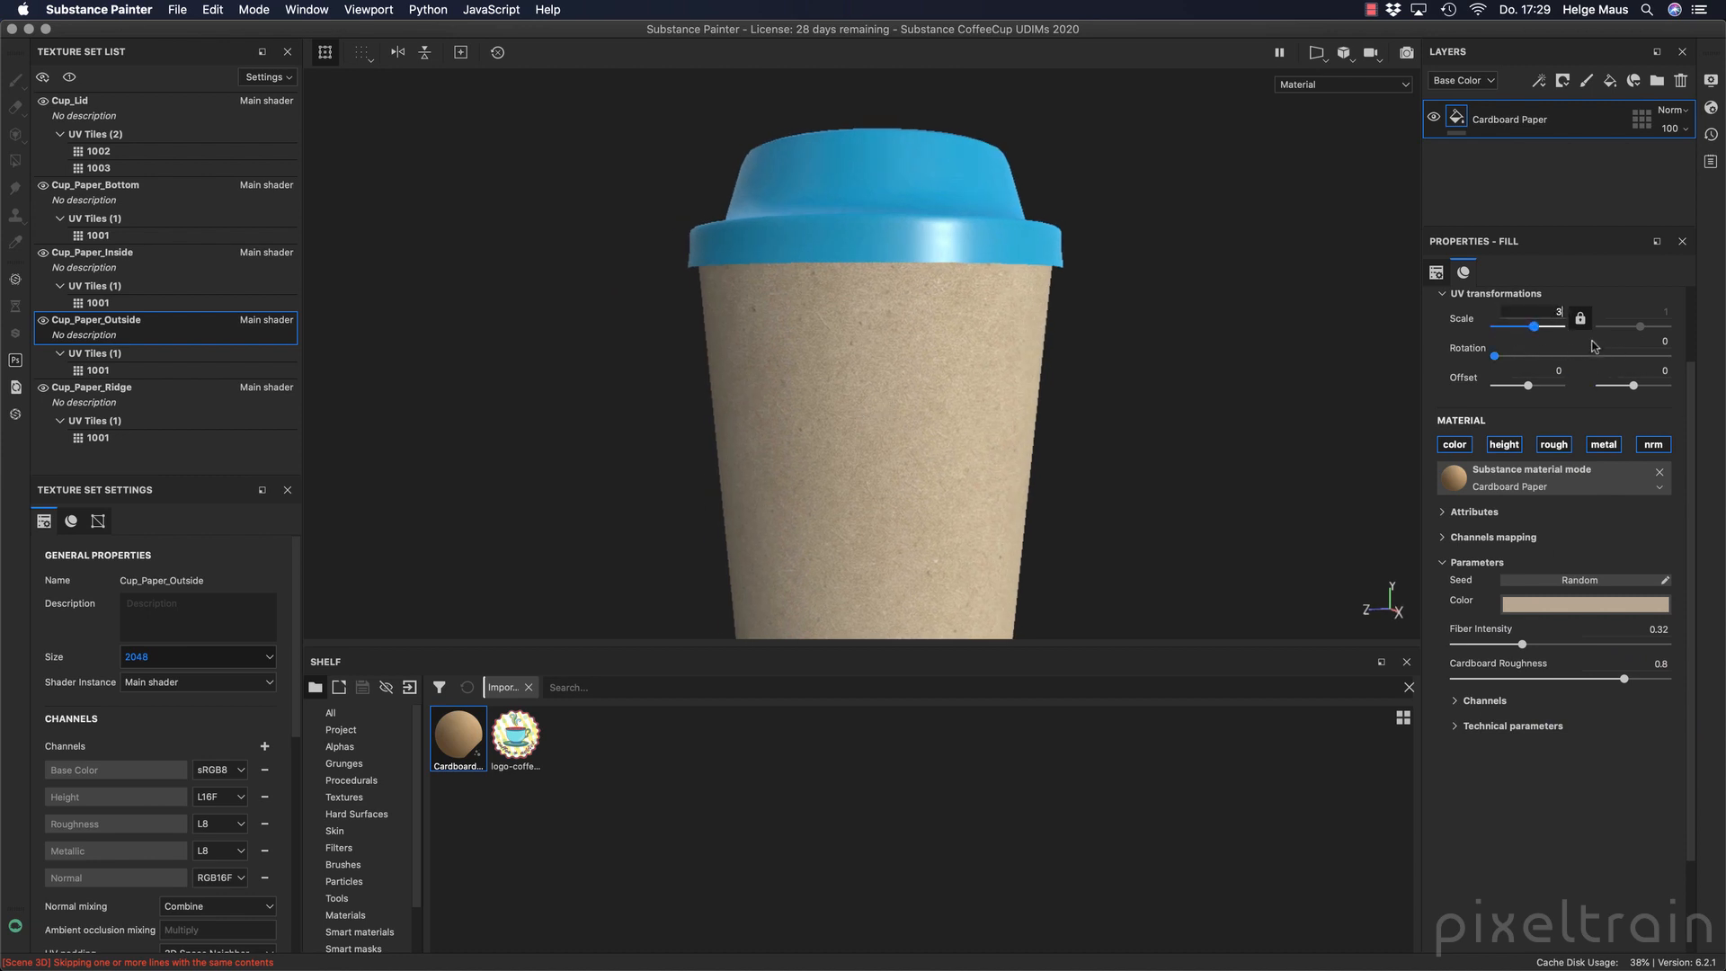
# Set the Cardboard Paper fill's UV scale to 3 and inspect the finer texture on the cup wall.
pyautogui.press('Tab')
pyautogui.press('Tab')
pyautogui.click(1562, 317)
pyautogui.press('Return')
pyautogui.keyDown('alt'); pyautogui.moveTo(1100, 444); pyautogui.dragTo(1636, 433); pyautogui.keyUp('alt')
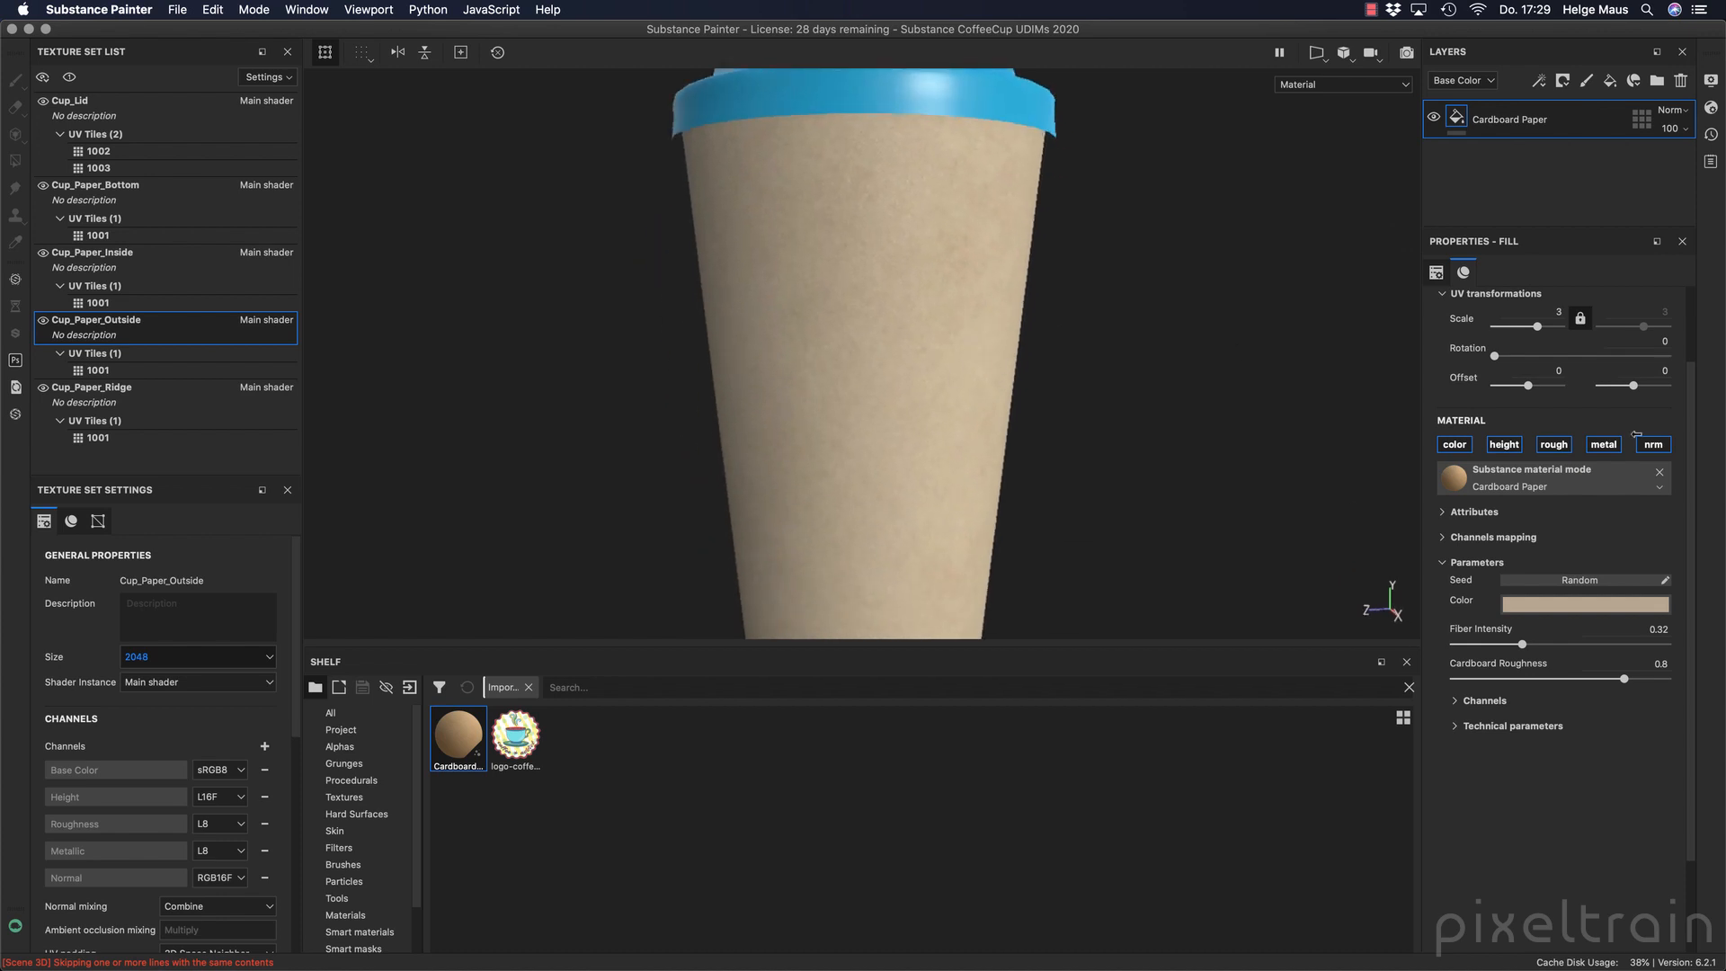
# Set the outer wall's Cardboard Paper fill to Fiber Intensity 0.57 and Cardboard Roughness 0.28, checking the sheen on the cup.
pyautogui.moveTo(1530, 645); pyautogui.dragTo(1575, 644)
pyautogui.keyDown('alt'); pyautogui.moveTo(944, 455); pyautogui.dragTo(809, 361); pyautogui.keyUp('alt')
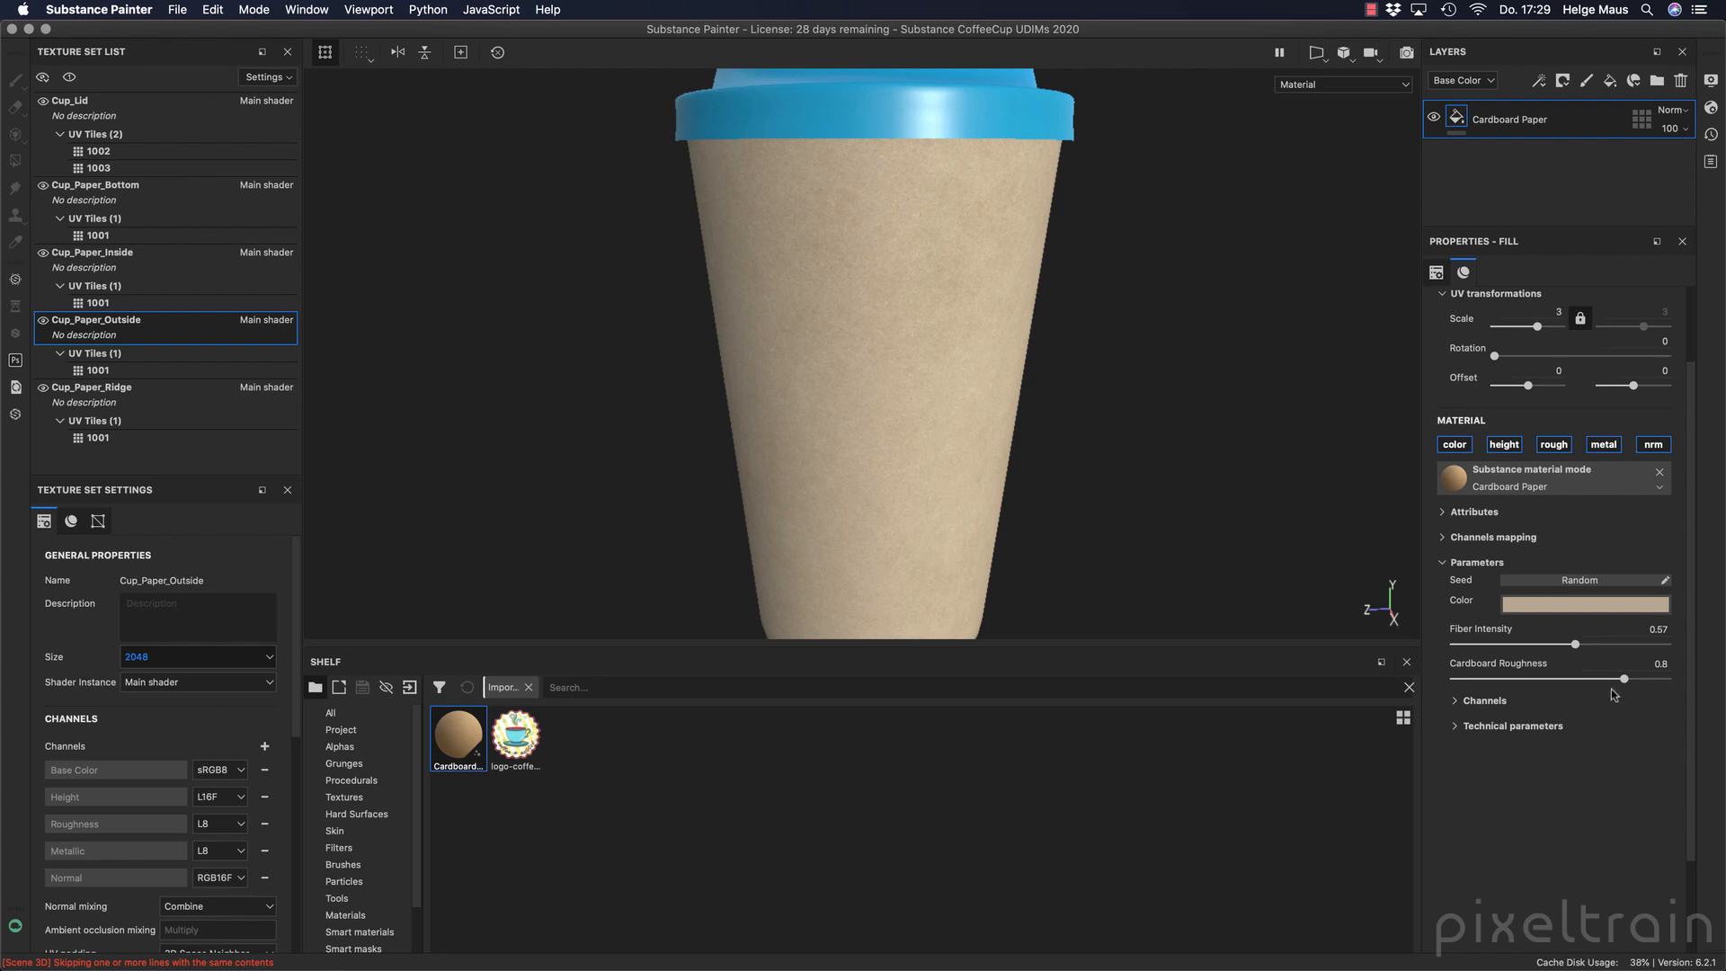
pyautogui.moveTo(1623, 679); pyautogui.dragTo(1507, 680)
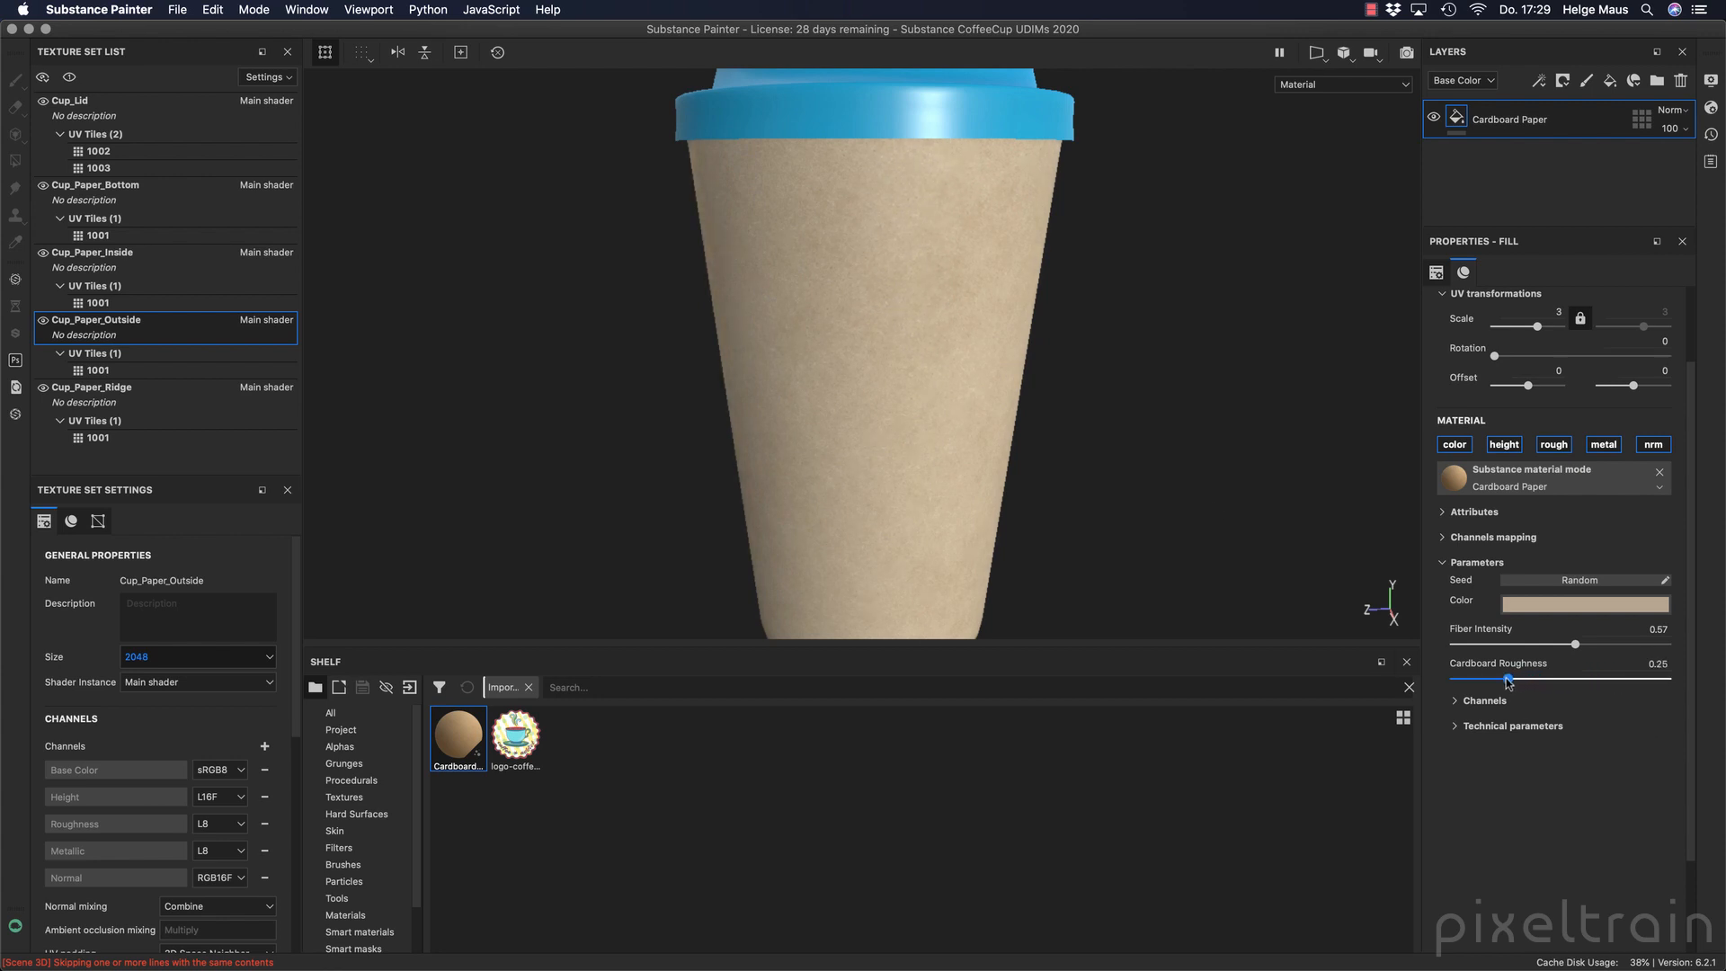
pyautogui.moveTo(1195, 501)
pyautogui.keyDown('shift'); pyautogui.mouseDown(button='right')
pyautogui.moveTo(1167, 501)
pyautogui.moveTo(1226, 500)
pyautogui.moveTo(1156, 504)
pyautogui.moveTo(1178, 536)
pyautogui.mouseUp(button='right'); pyautogui.keyUp('shift')
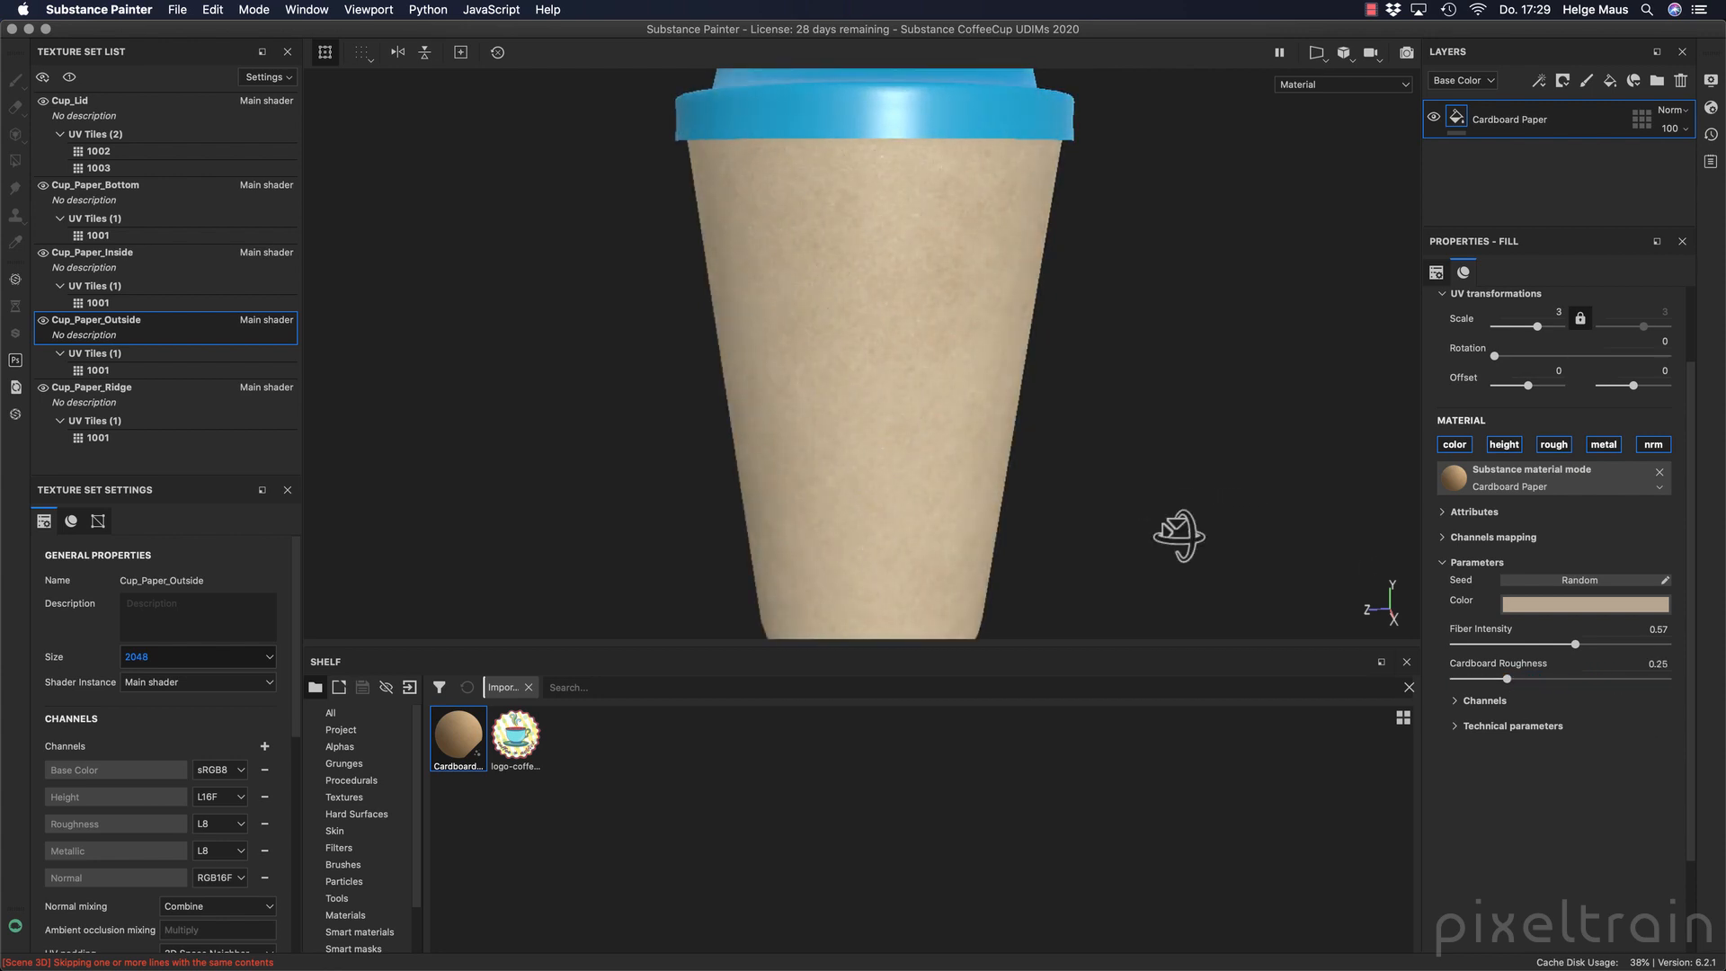
pyautogui.keyDown('alt'); pyautogui.moveTo(1178, 536); pyautogui.dragTo(1325, 472); pyautogui.keyUp('alt')
pyautogui.moveTo(1506, 680); pyautogui.dragTo(1513, 681)
pyautogui.keyDown('alt'); pyautogui.moveTo(1112, 306); pyautogui.dragTo(1082, 249); pyautogui.keyUp('alt')
pyautogui.keyDown('alt'); pyautogui.moveTo(1081, 249); pyautogui.dragTo(1089, 239, button='middle'); pyautogui.keyUp('alt')
pyautogui.keyDown('alt'); pyautogui.moveTo(1089, 239); pyautogui.dragTo(1044, 285); pyautogui.keyUp('alt')
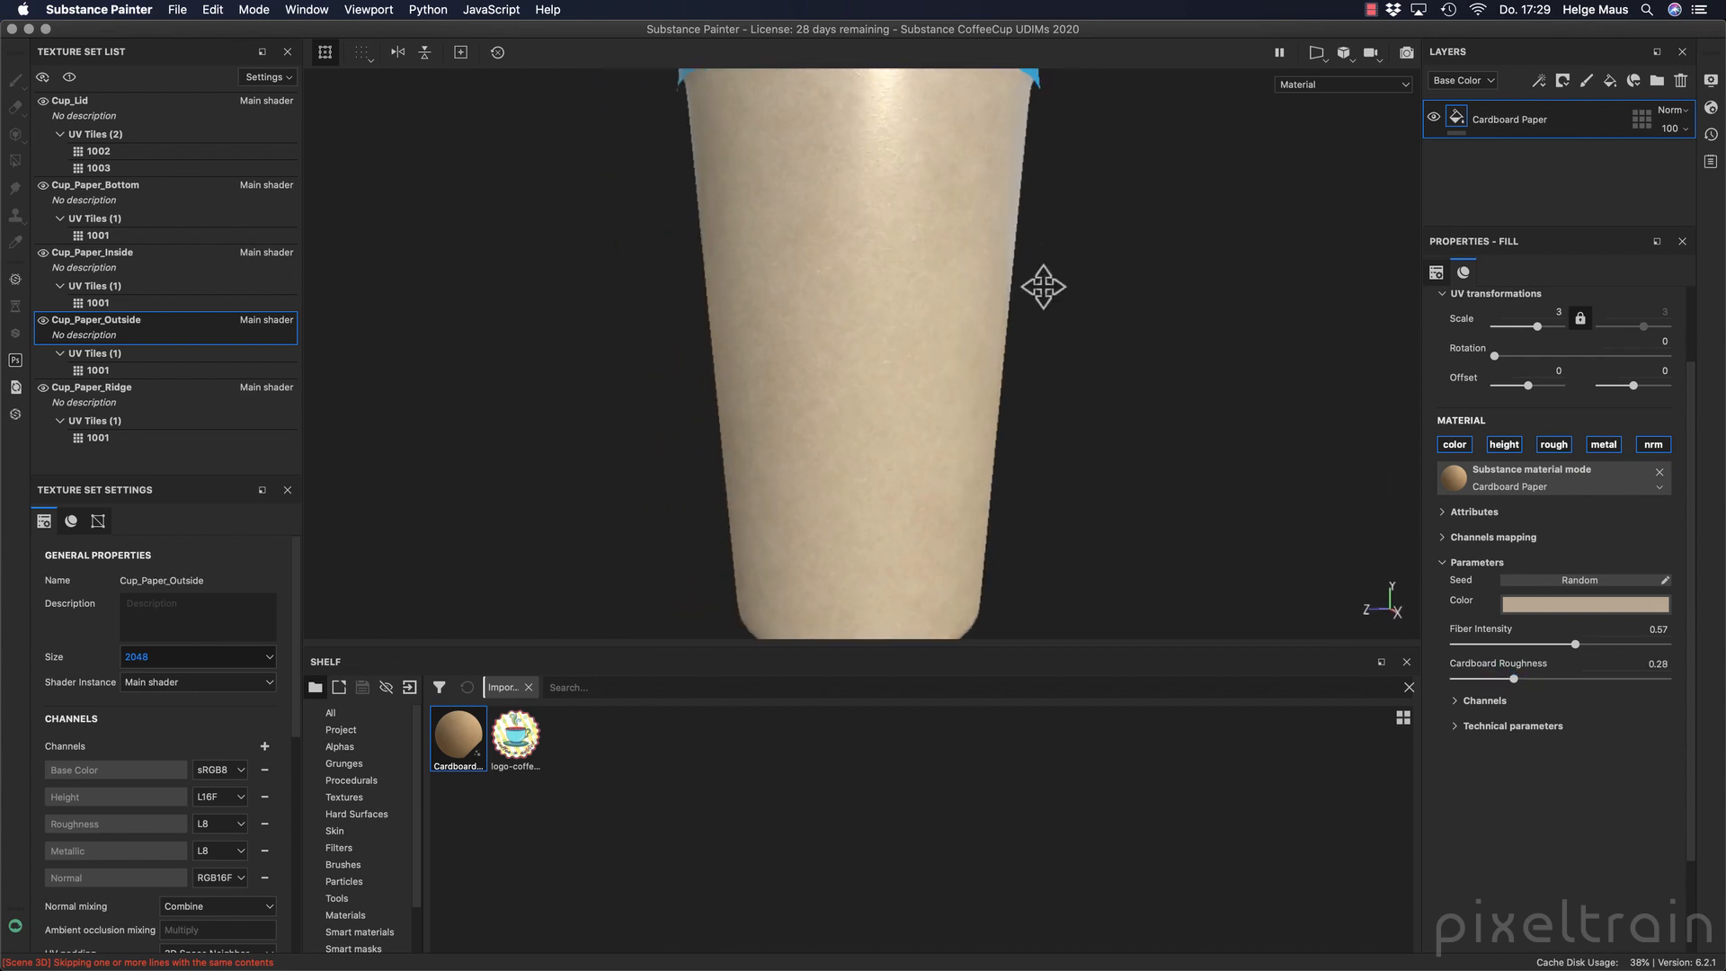
# Apply the Cardboard Paper material to the cup's bottom face and darken its color to a brown with value 0.587.
pyautogui.keyDown('alt'); pyautogui.moveTo(1044, 285); pyautogui.dragTo(1075, 455, button='middle'); pyautogui.keyUp('alt')
pyautogui.keyDown('alt'); pyautogui.moveTo(1075, 455); pyautogui.dragTo(1090, 367); pyautogui.keyUp('alt')
pyautogui.moveTo(1089, 367)
pyautogui.keyDown('alt'); pyautogui.mouseDown(button='middle')
pyautogui.moveTo(1092, 287)
pyautogui.moveTo(1085, 383)
pyautogui.mouseUp(button='middle'); pyautogui.keyUp('alt')
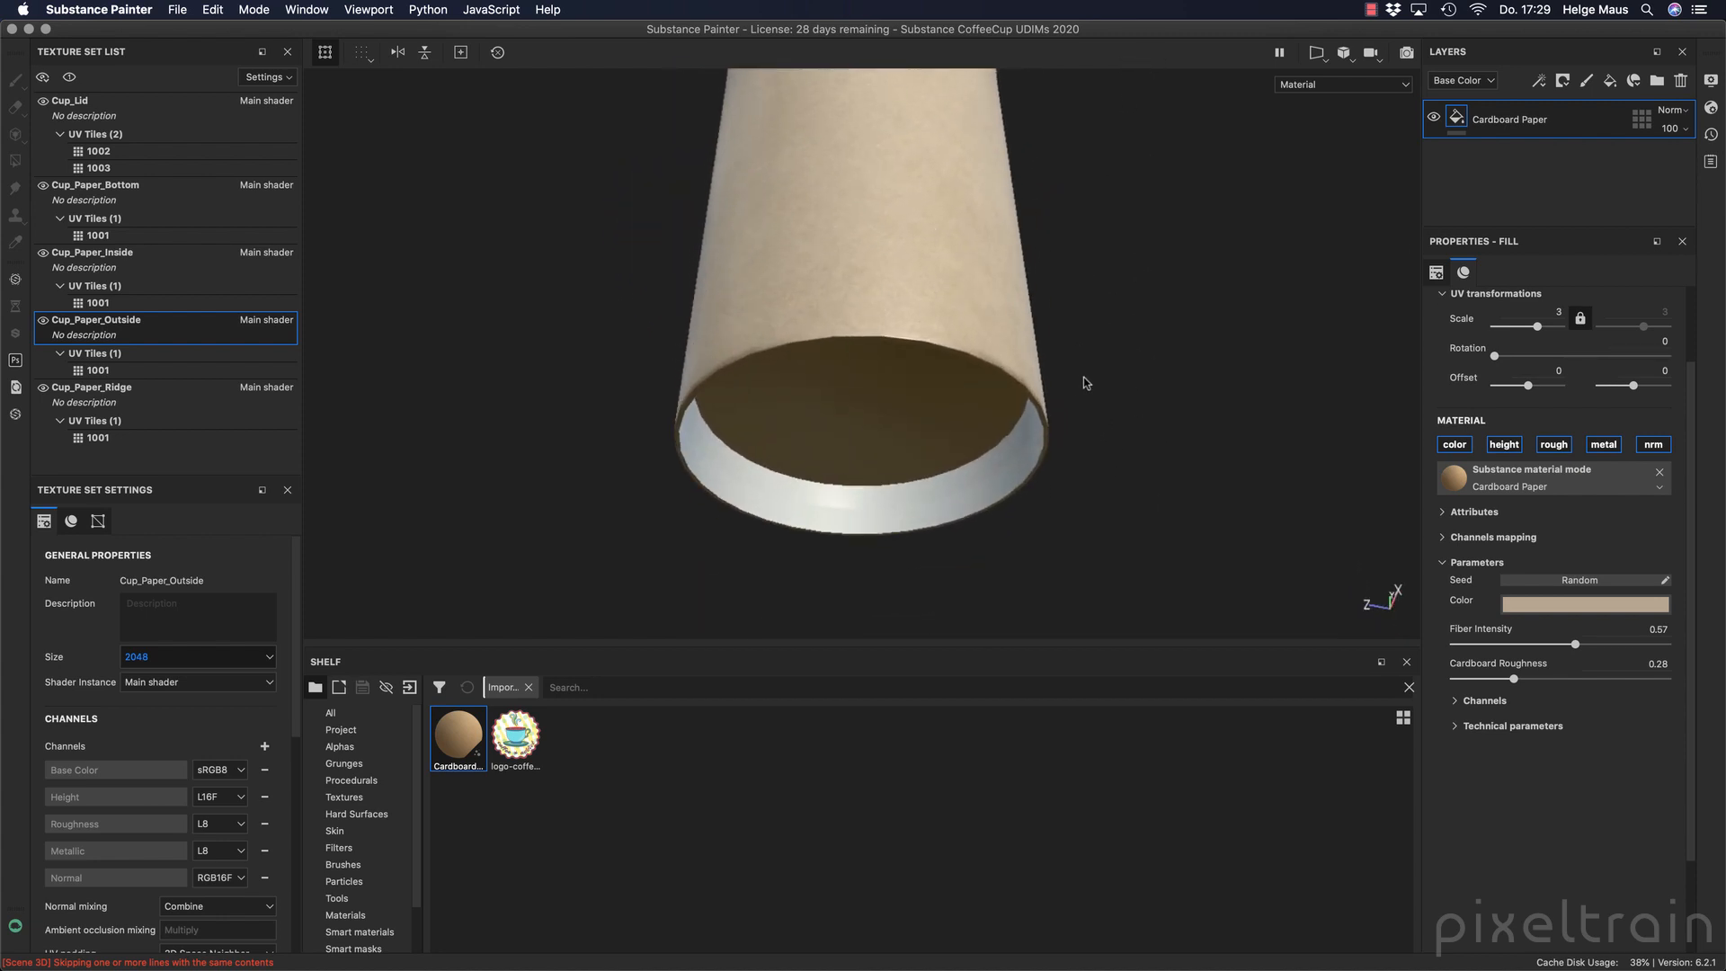
pyautogui.moveTo(463, 732); pyautogui.dragTo(866, 435)
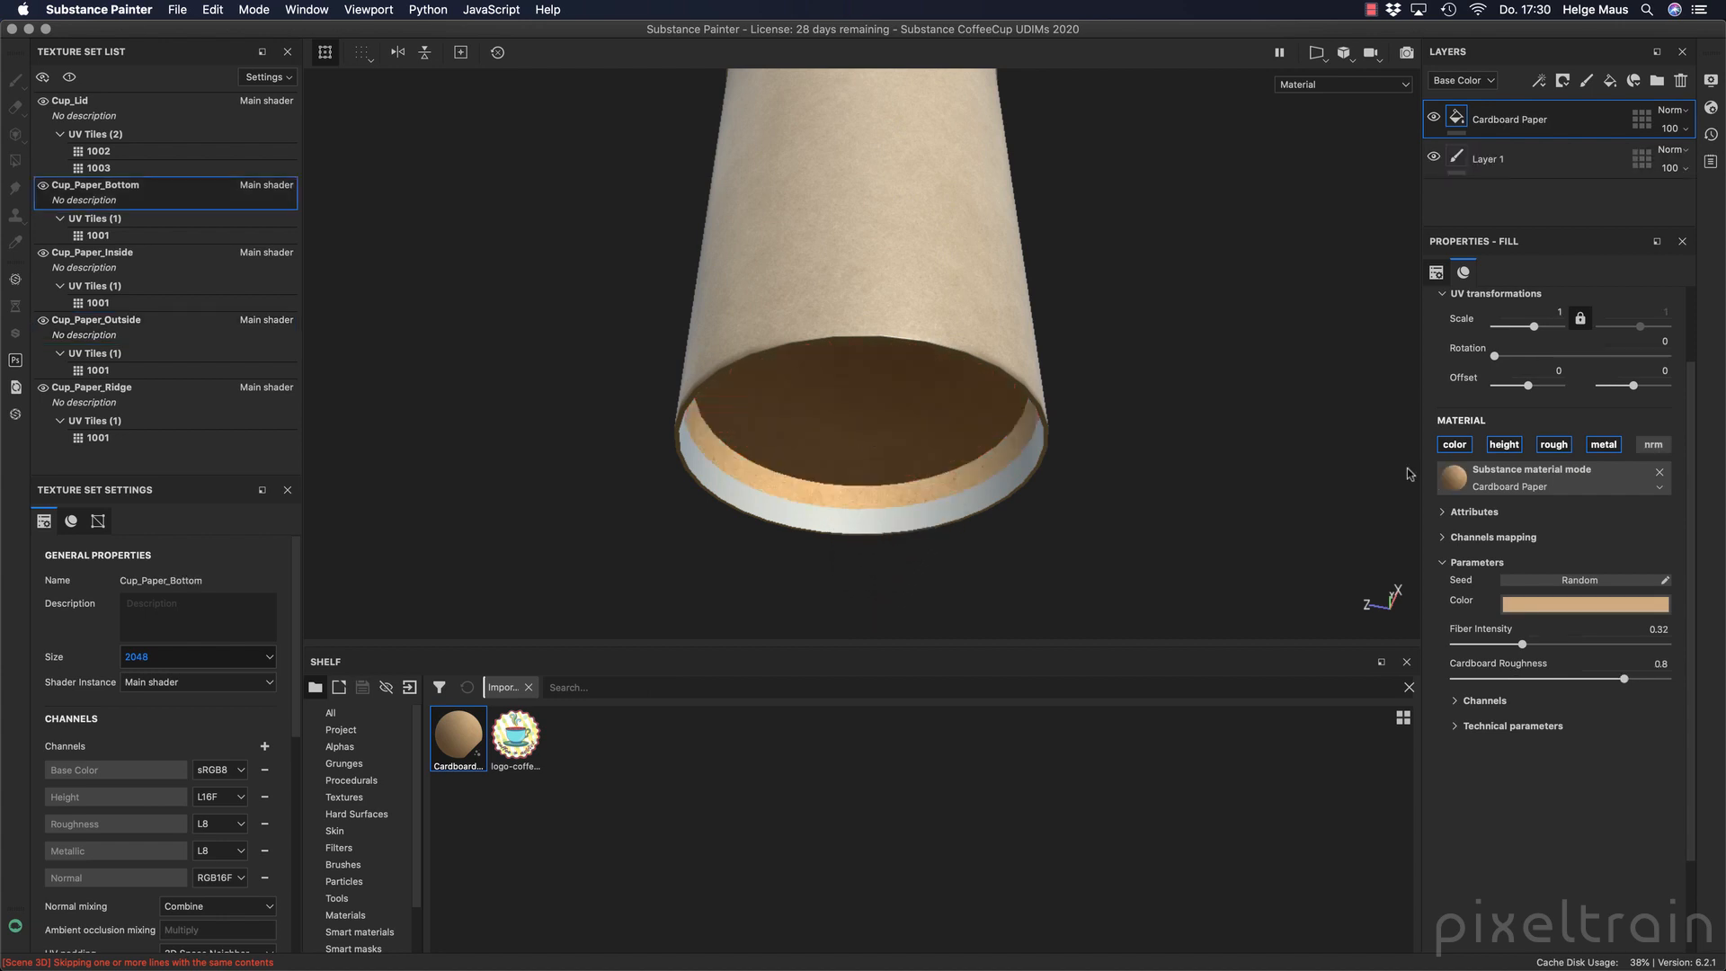
pyautogui.click(1562, 314)
pyautogui.click(1633, 297)
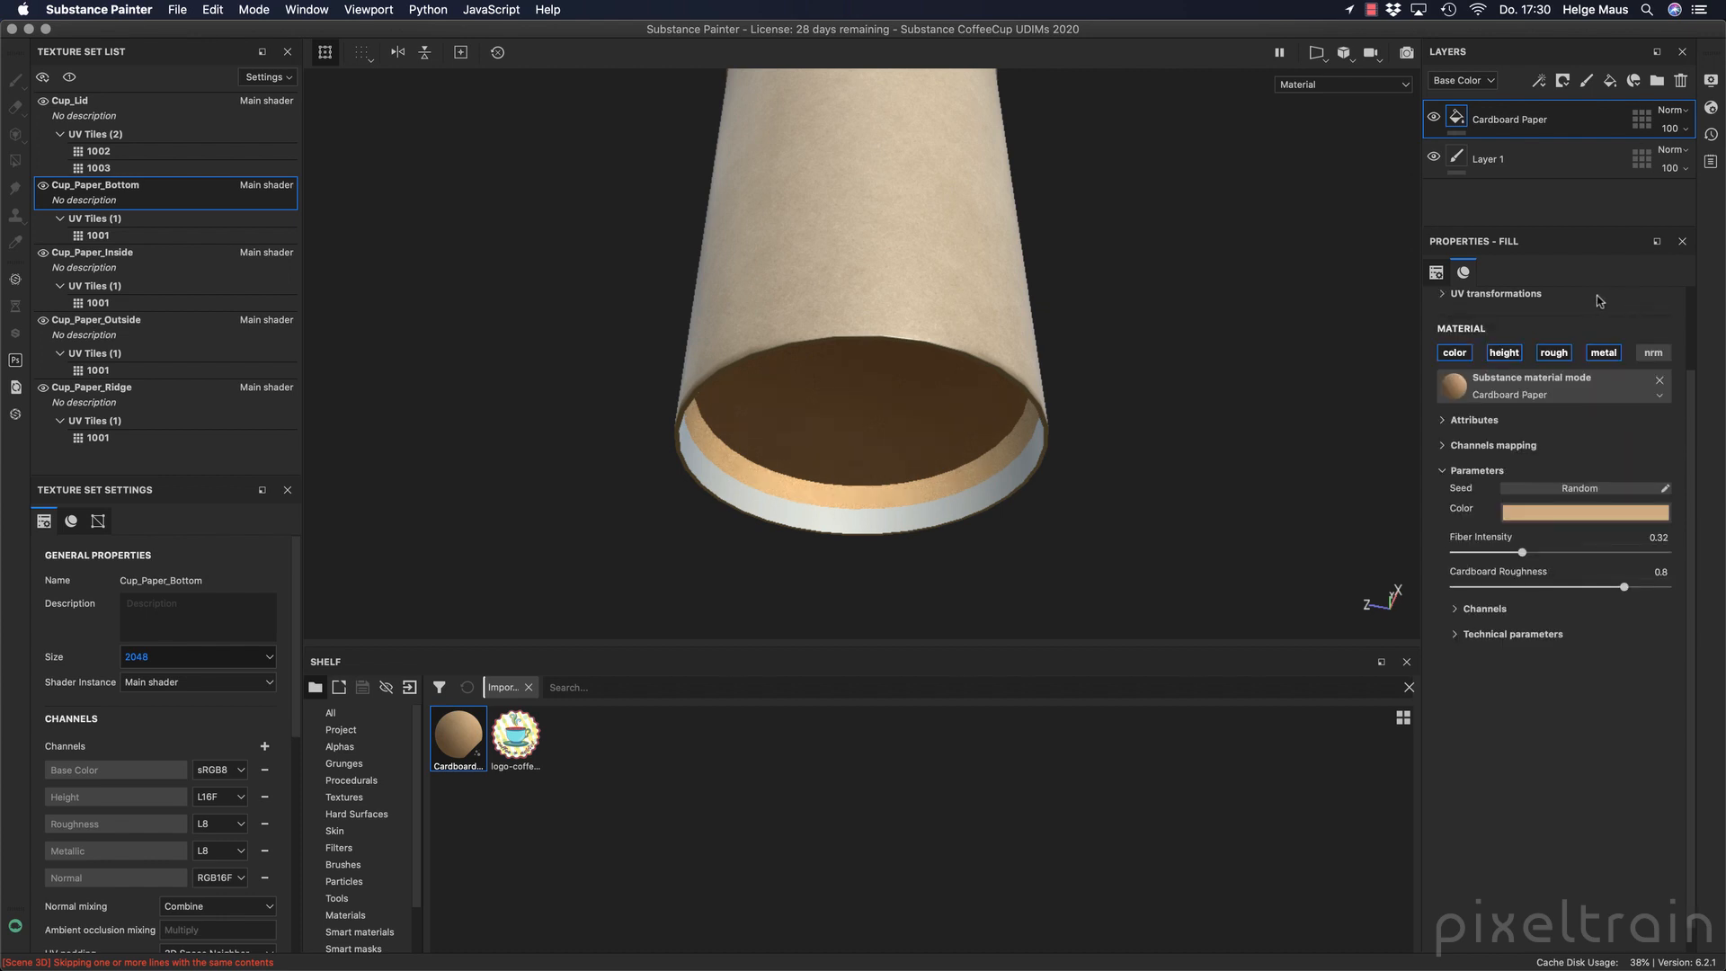
pyautogui.click(1435, 273)
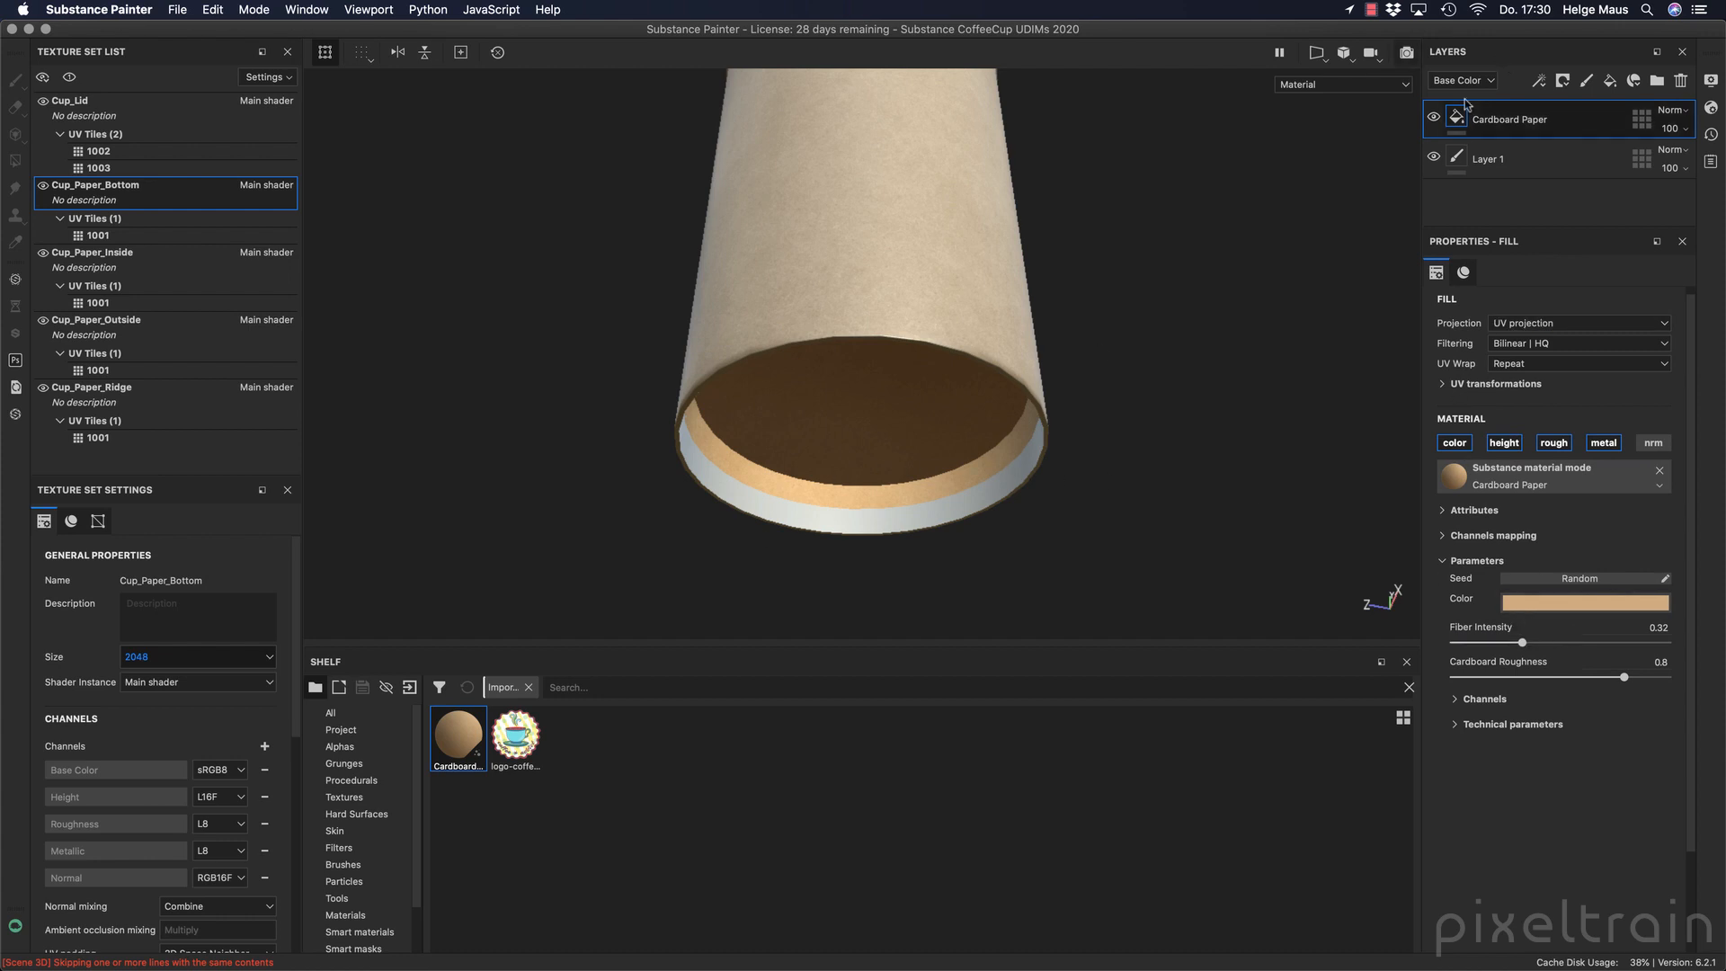
pyautogui.click(1540, 601)
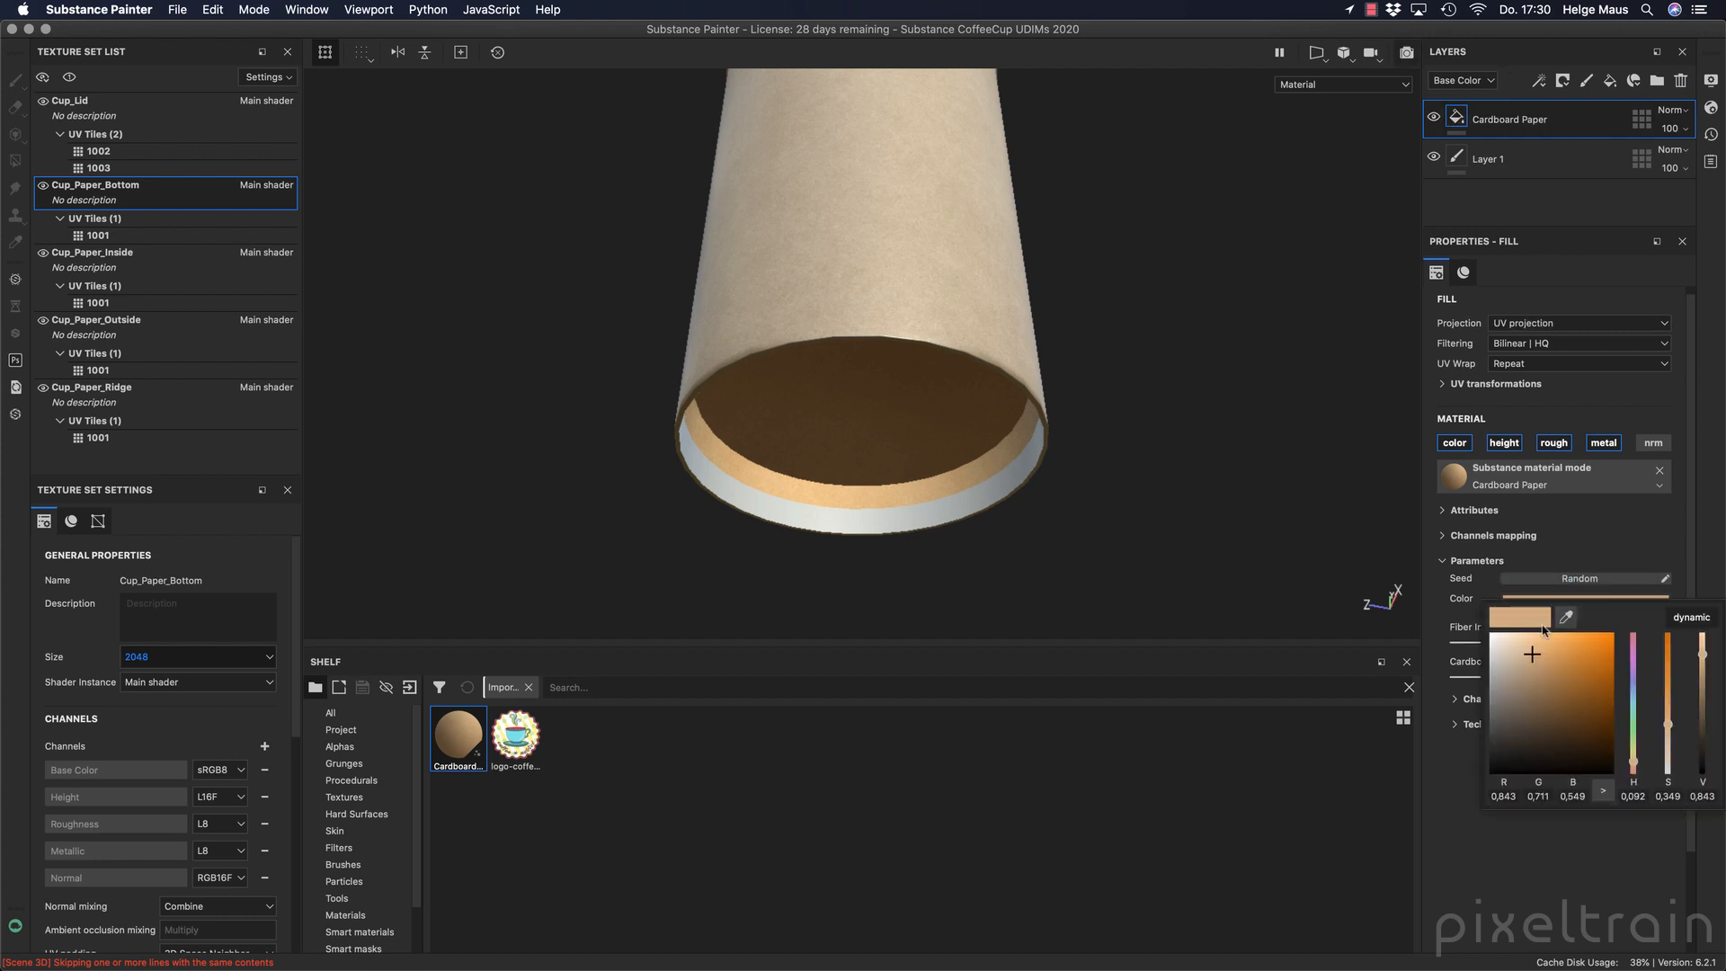
pyautogui.moveTo(1700, 676); pyautogui.dragTo(1701, 695)
pyautogui.click(1605, 524)
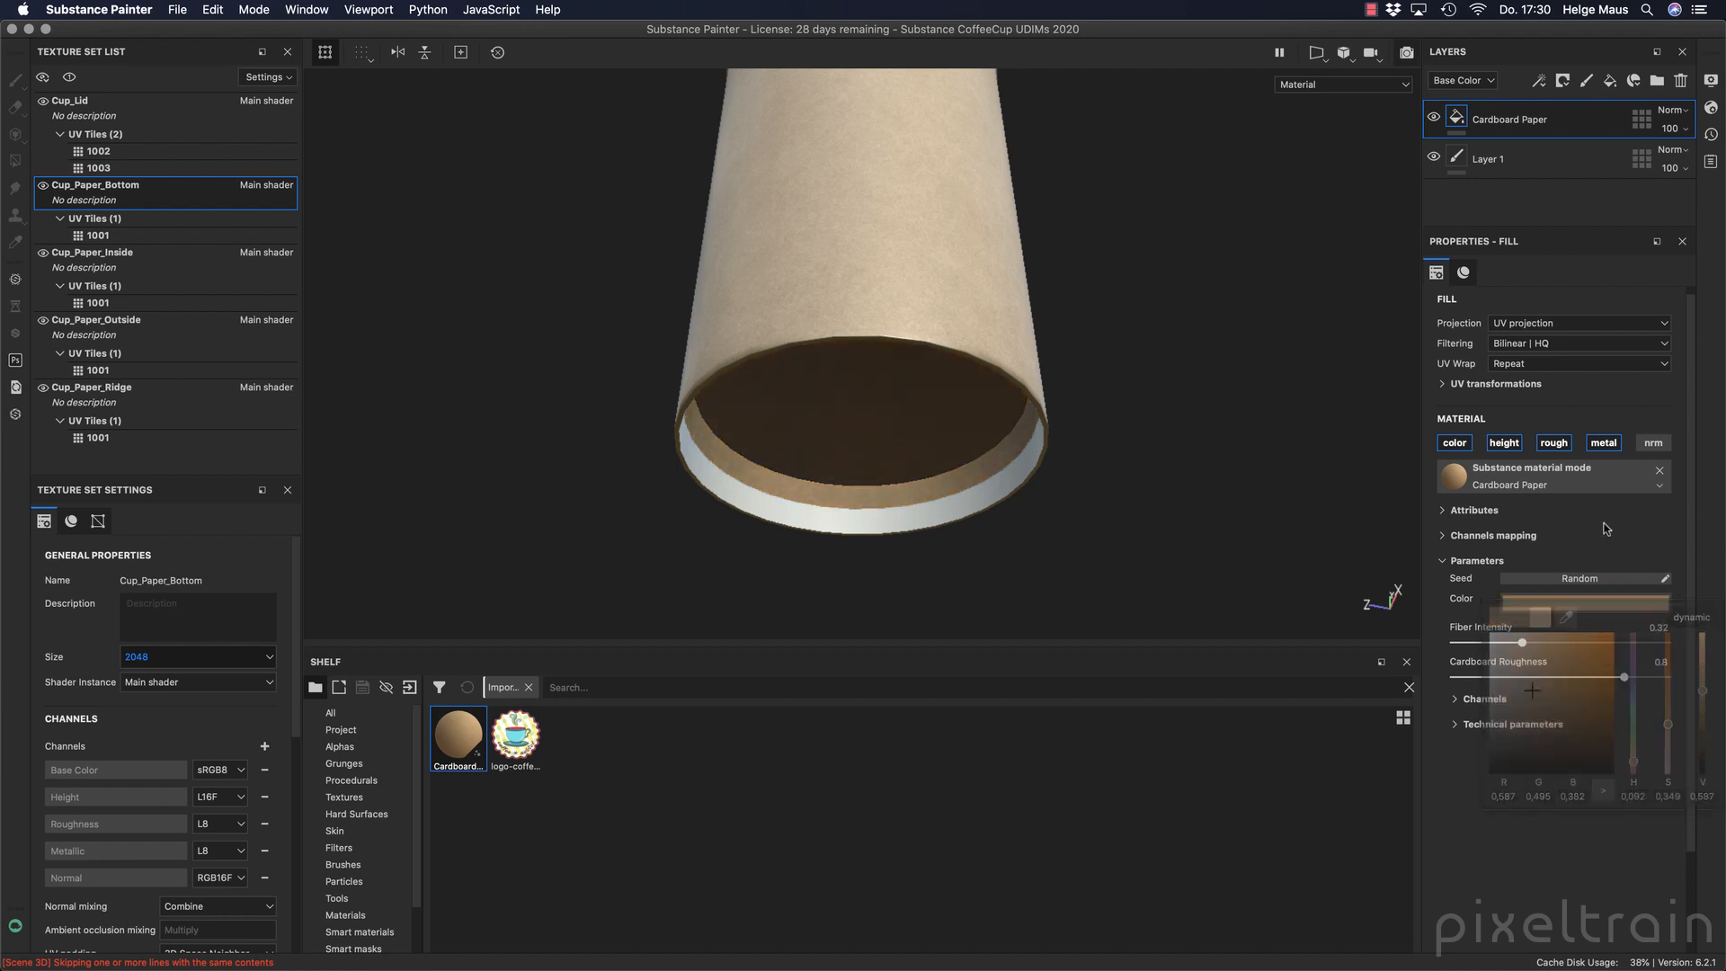
# Apply Cardboard Paper to Cup_Paper_Inside with a pale, desaturated cream color and a Cardboard Roughness of 0.24.
pyautogui.moveTo(477, 741); pyautogui.dragTo(827, 530)
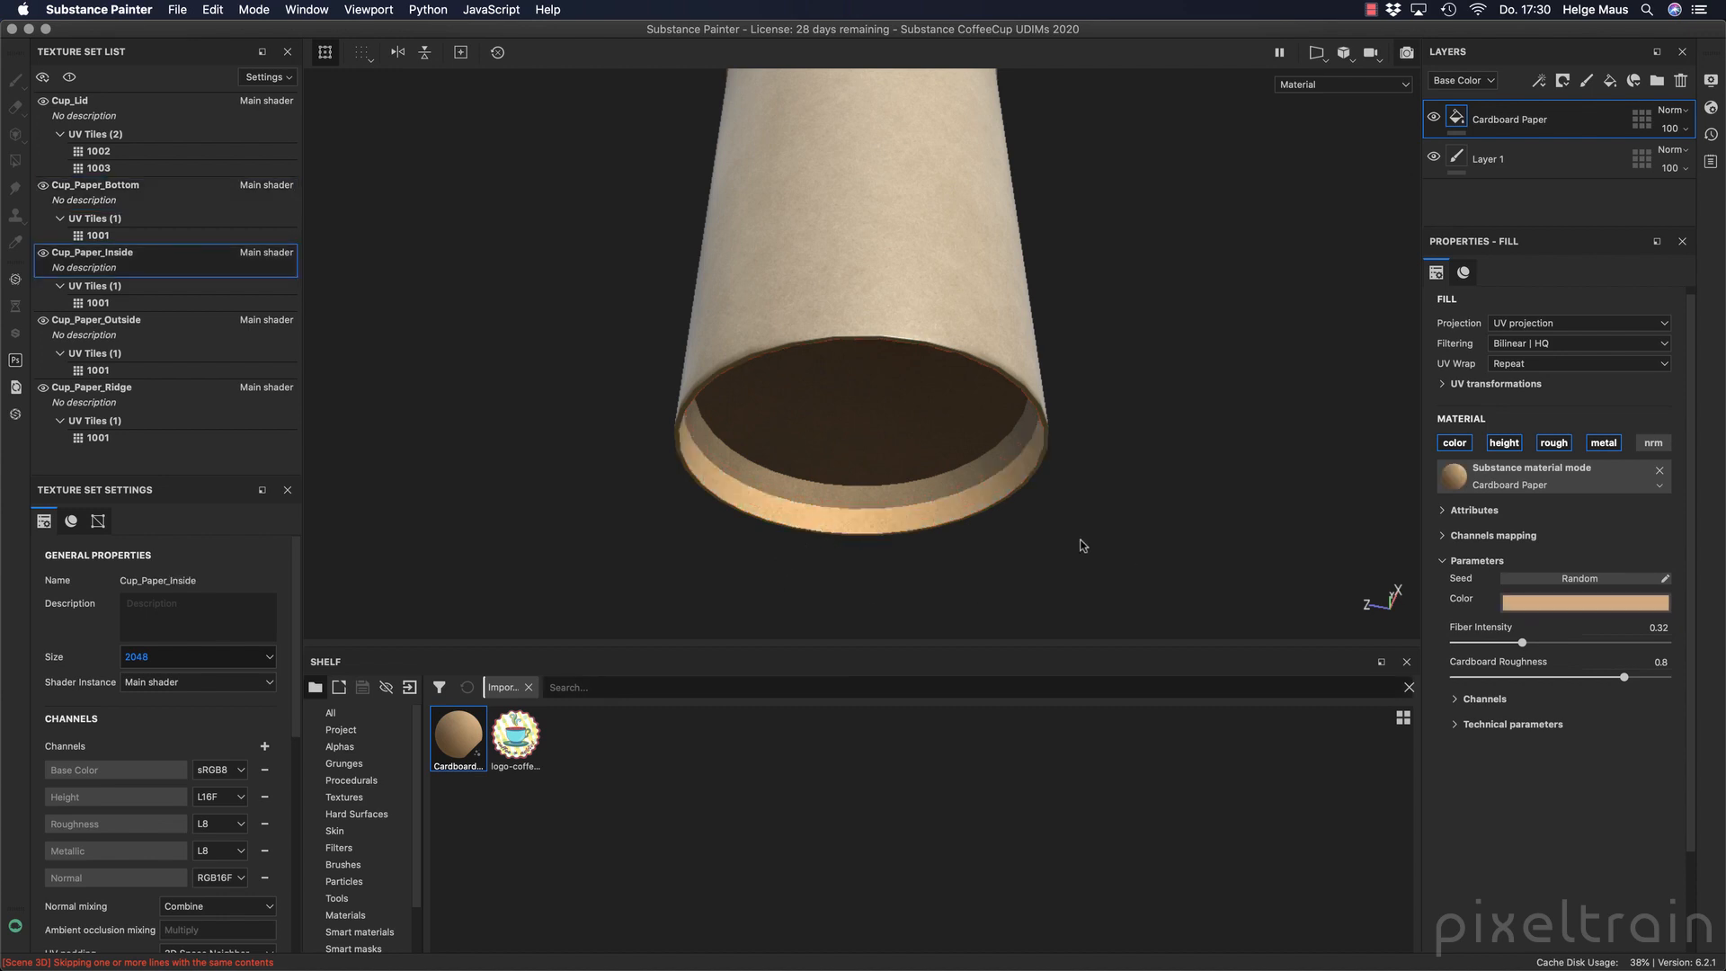
pyautogui.click(1564, 603)
pyautogui.moveTo(1527, 668); pyautogui.dragTo(1502, 655)
pyautogui.click(1618, 511)
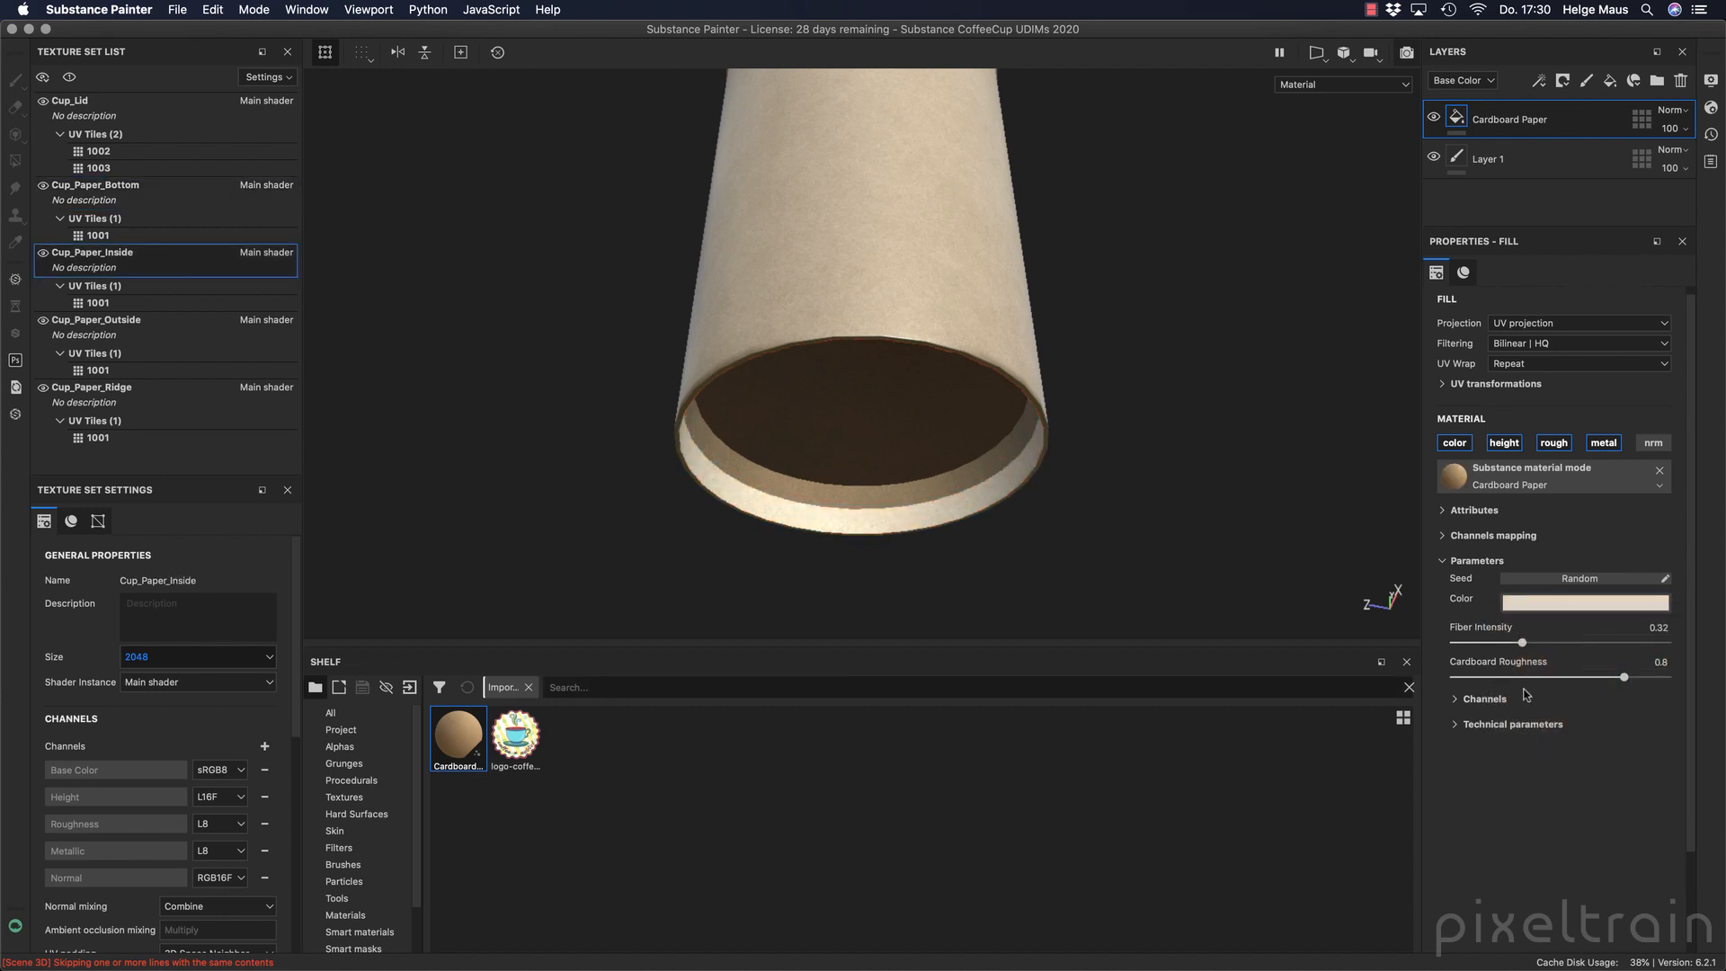
pyautogui.moveTo(1621, 678); pyautogui.dragTo(1504, 680)
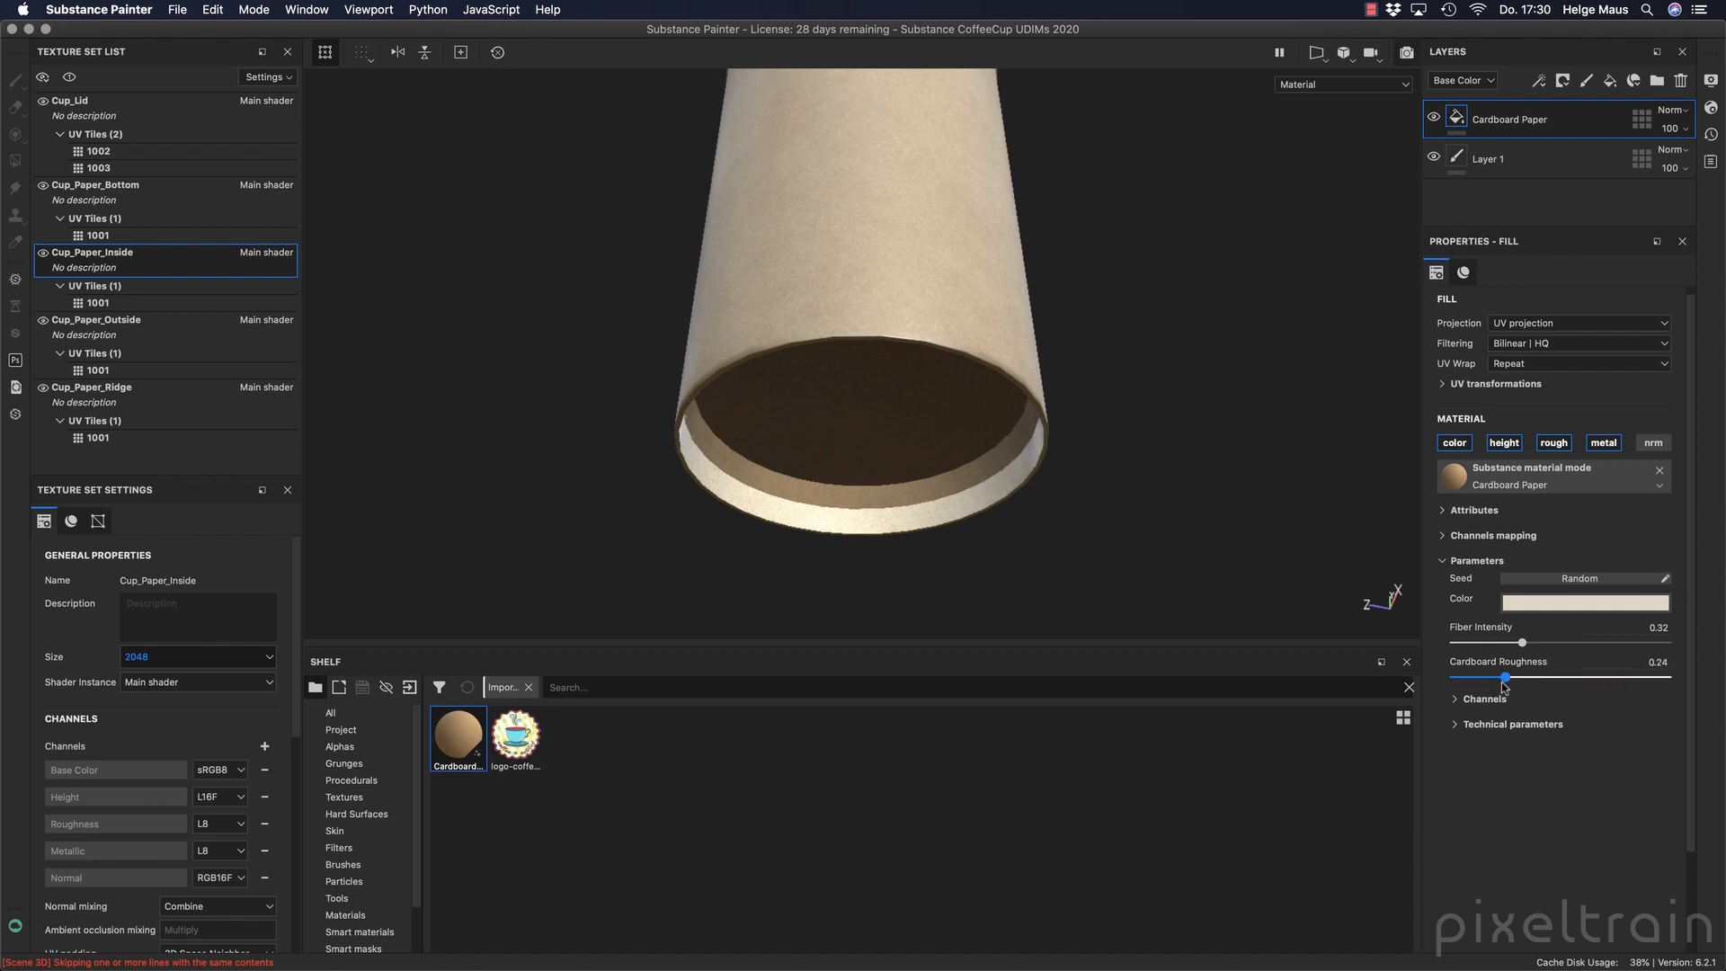
# Hide every texture set except Cup_Paper_Inside and examine the cardboard texture on the cup's inner wall.
pyautogui.keyDown('alt'); pyautogui.moveTo(1083, 553); pyautogui.dragTo(964, 353); pyautogui.keyUp('alt')
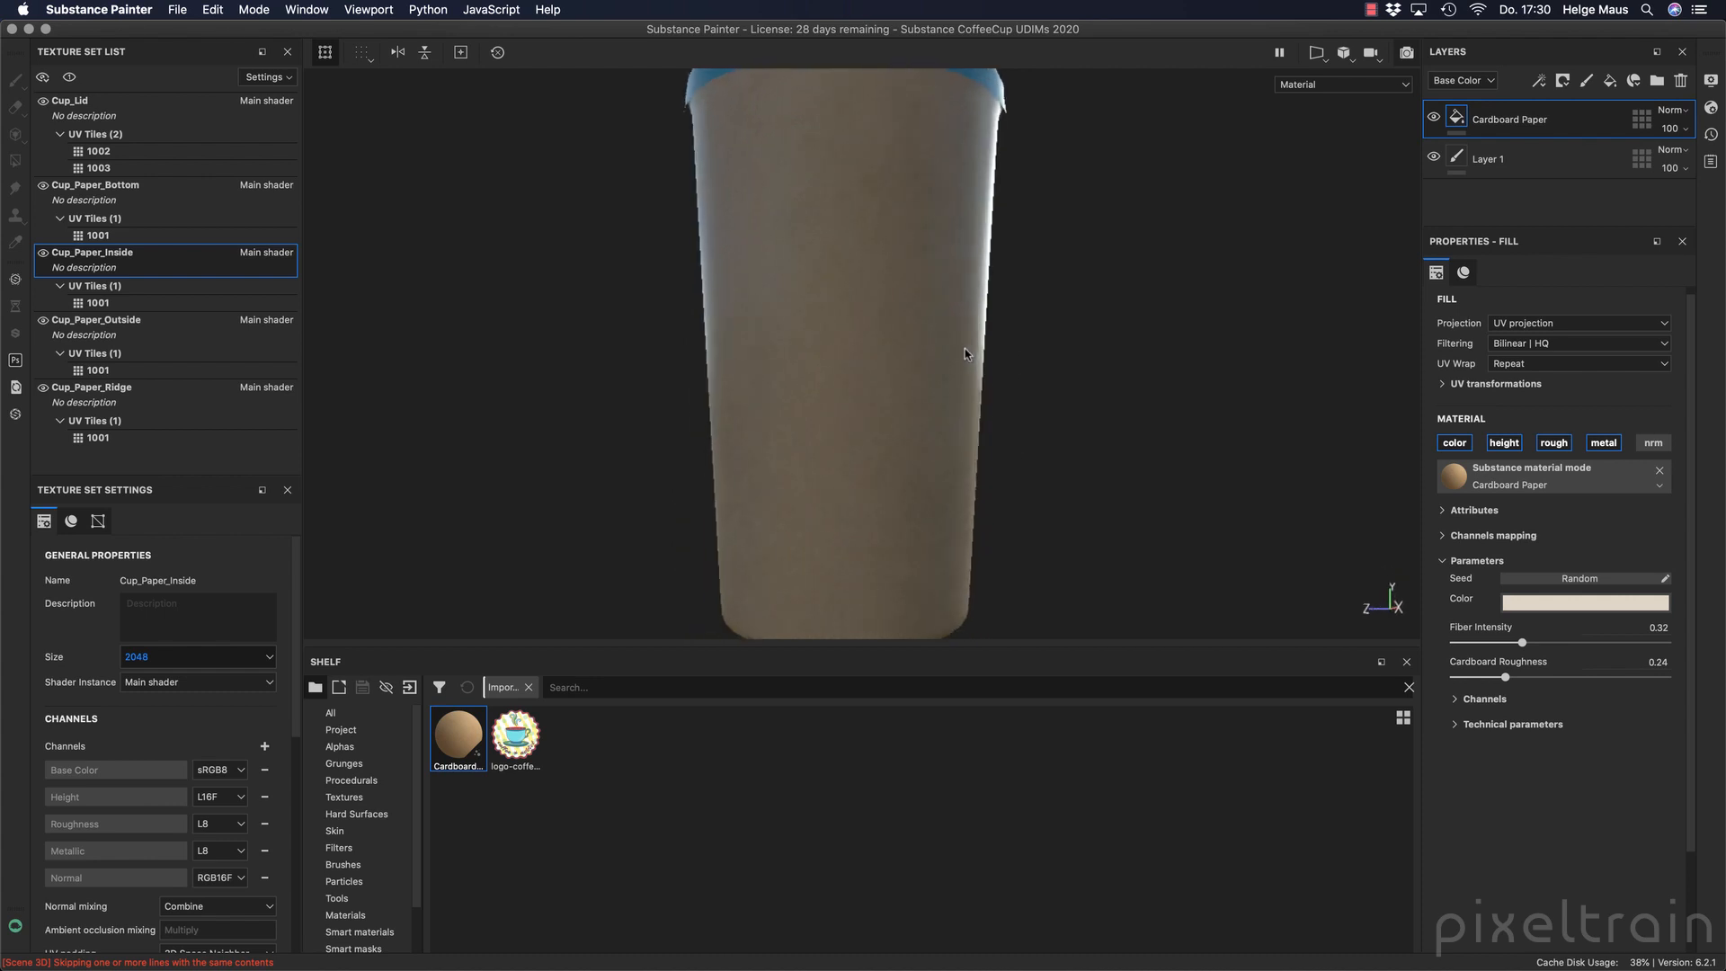
pyautogui.keyDown('alt'); pyautogui.moveTo(952, 311); pyautogui.dragTo(929, 419, button='middle'); pyautogui.keyUp('alt')
pyautogui.keyDown('alt'); pyautogui.moveTo(936, 301); pyautogui.dragTo(928, 364); pyautogui.keyUp('alt')
pyautogui.keyDown('alt'); pyautogui.moveTo(915, 339); pyautogui.dragTo(897, 440, button='middle'); pyautogui.keyUp('alt')
pyautogui.keyDown('alt'); pyautogui.moveTo(885, 301); pyautogui.dragTo(881, 437); pyautogui.keyUp('alt')
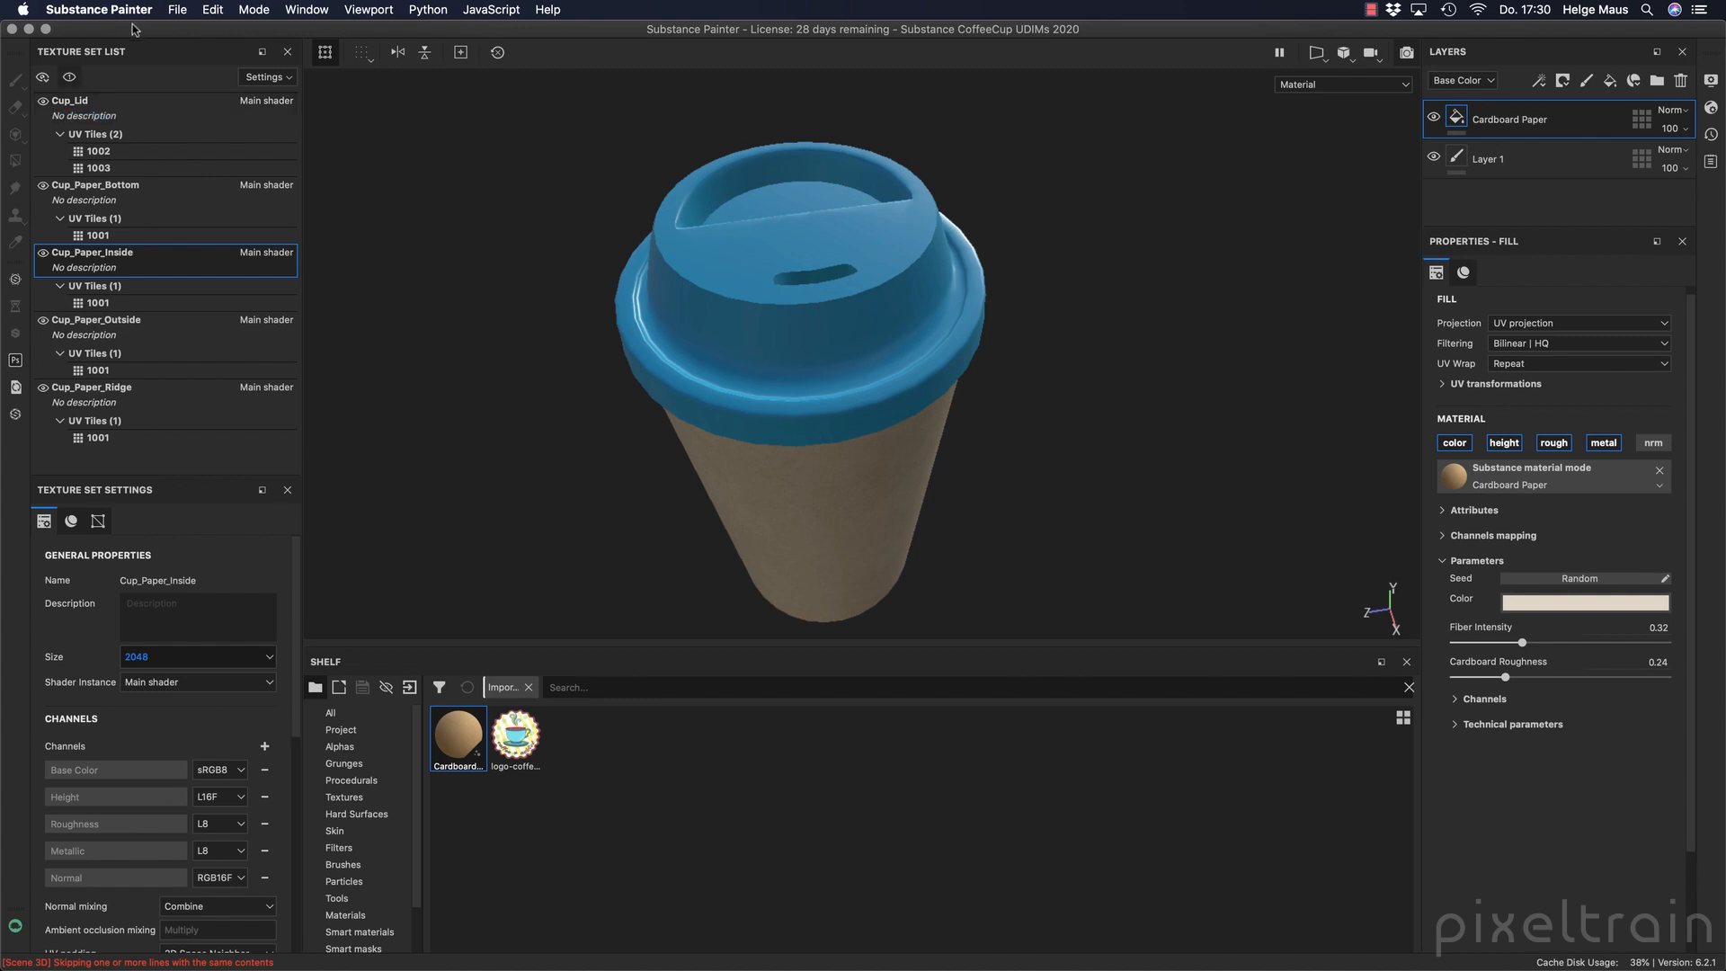
pyautogui.click(43, 102)
pyautogui.click(43, 103)
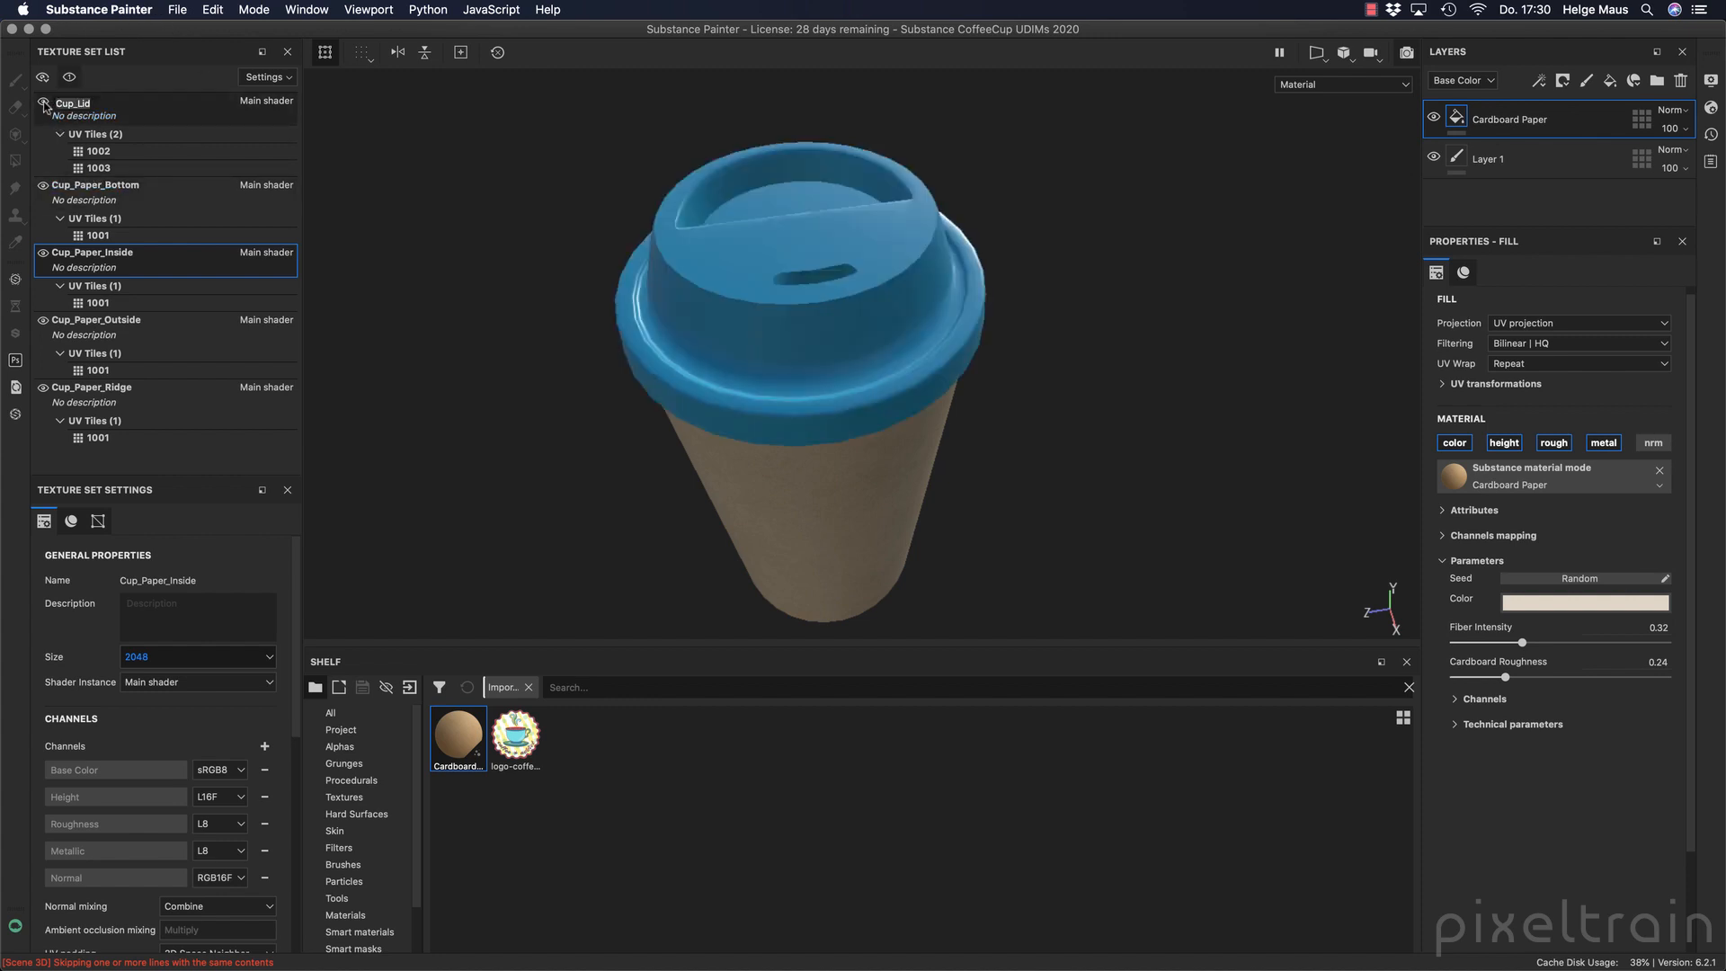
pyautogui.click(43, 103)
pyautogui.click(44, 103)
pyautogui.keyDown('ctrl'); pyautogui.click(43, 255); pyautogui.keyUp('ctrl')
pyautogui.click(43, 254)
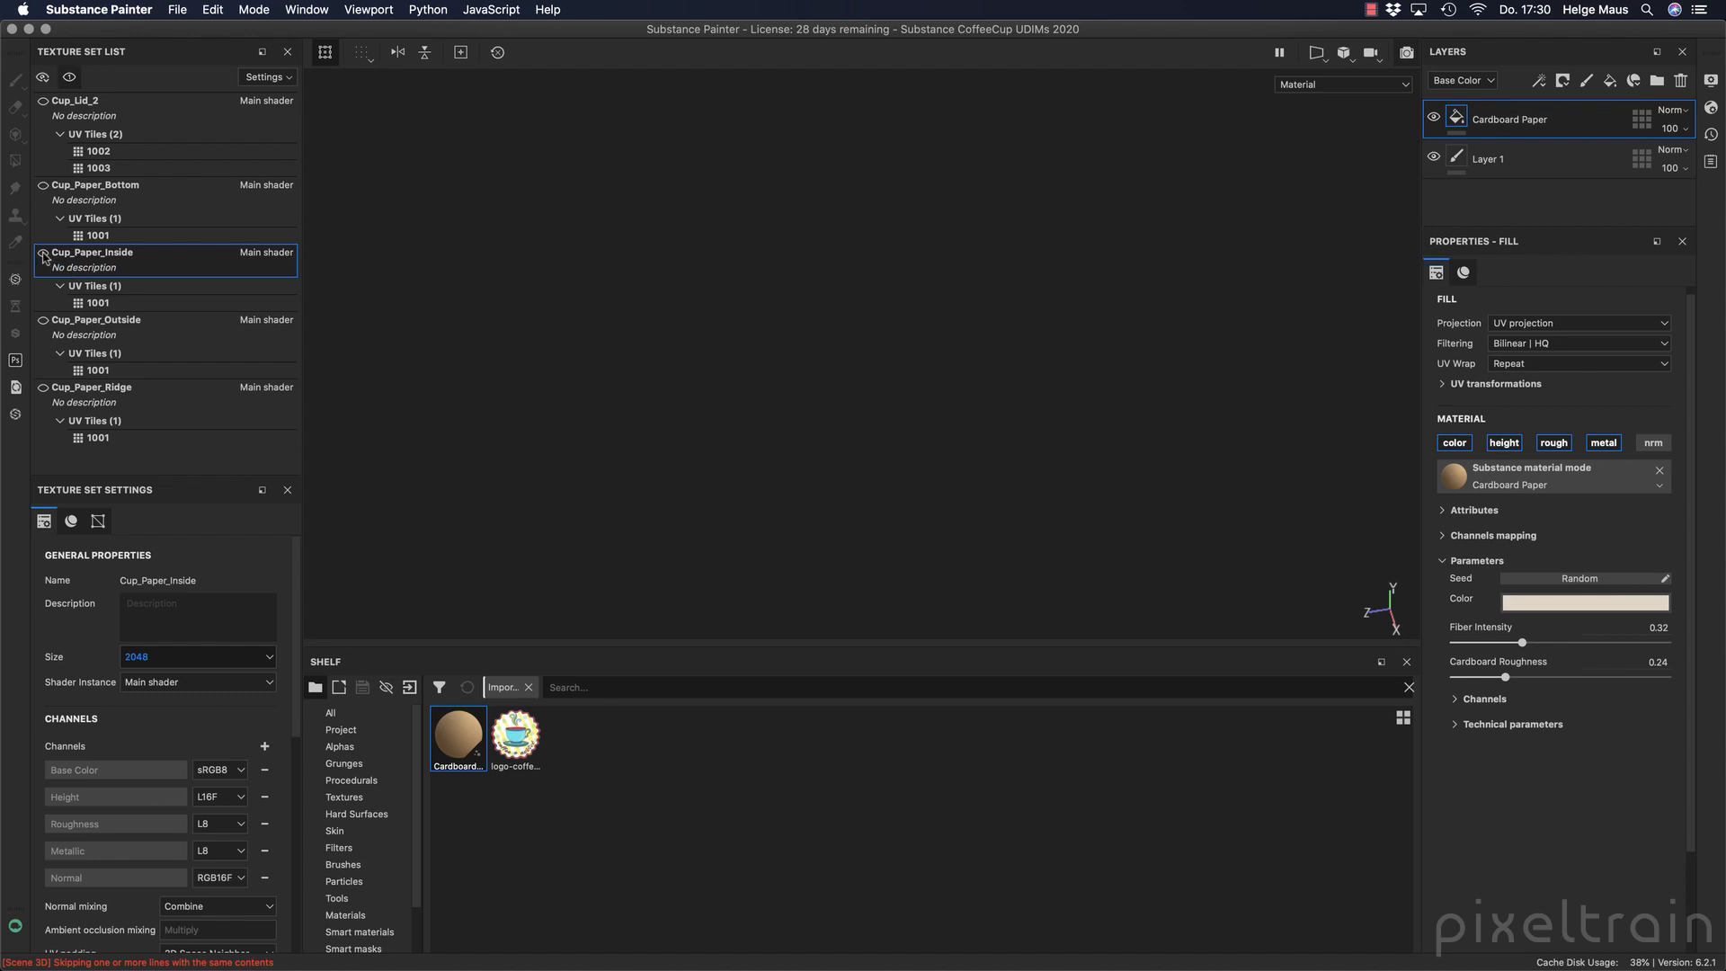
pyautogui.click(43, 254)
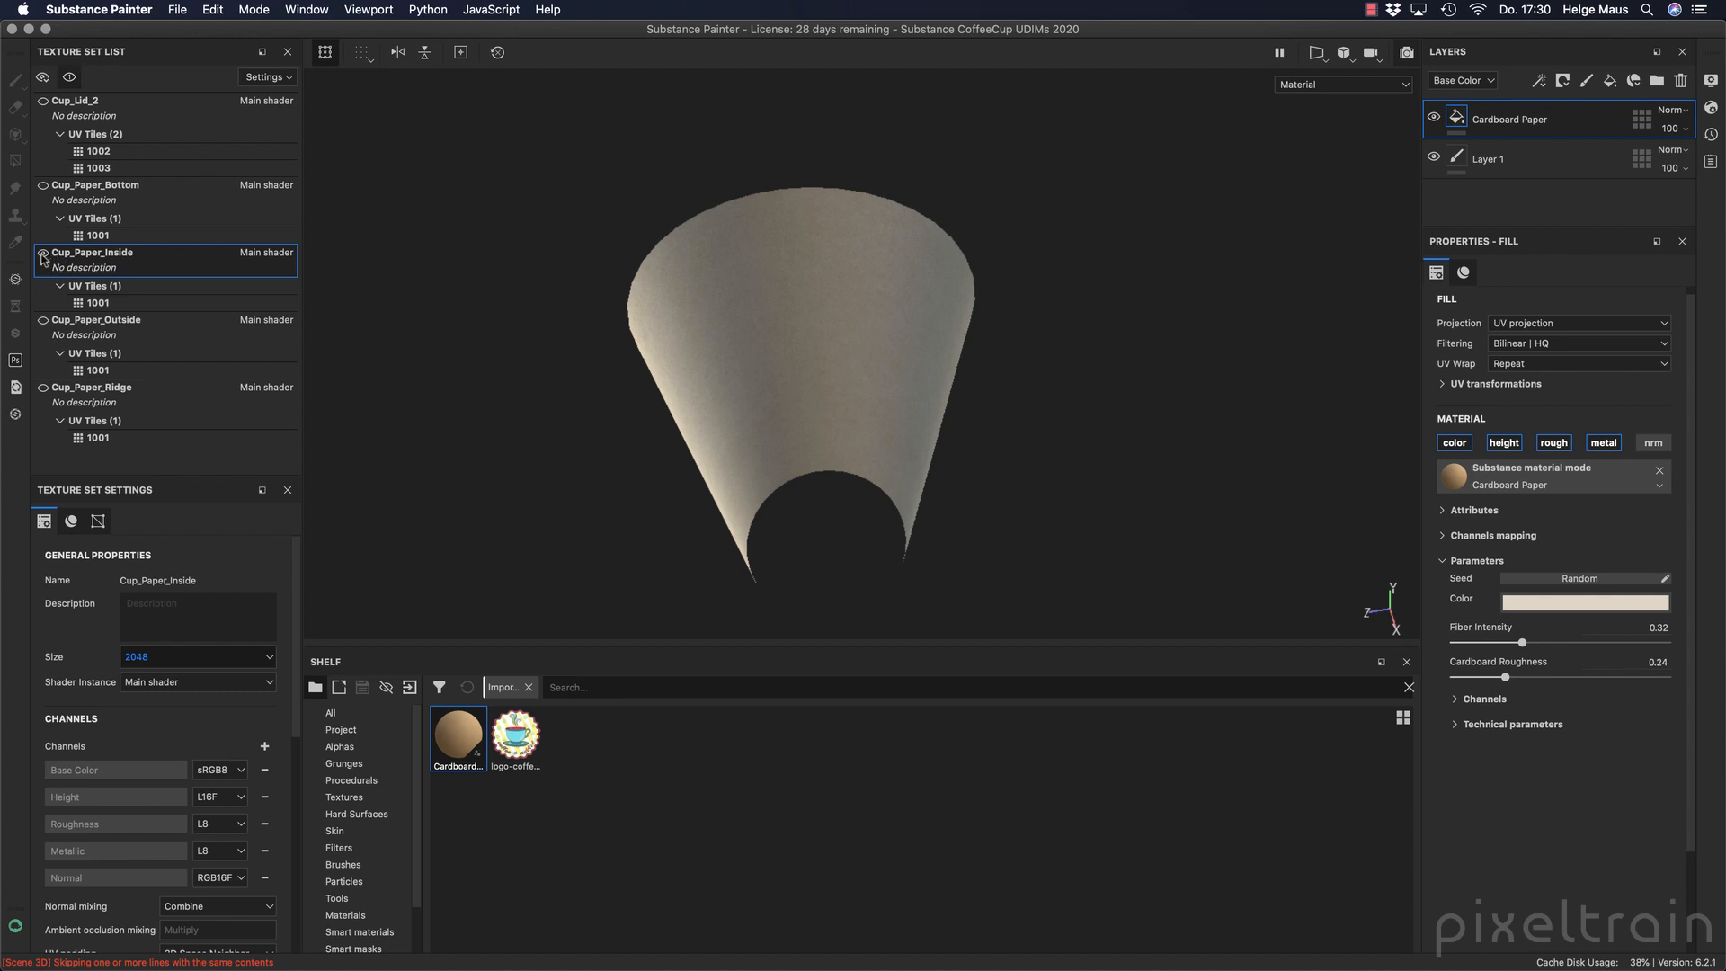
pyautogui.keyDown('alt'); pyautogui.moveTo(847, 304); pyautogui.dragTo(805, 356); pyautogui.keyUp('alt')
pyautogui.keyDown('alt'); pyautogui.moveTo(805, 356); pyautogui.dragTo(1090, 324, button='right'); pyautogui.keyUp('alt')
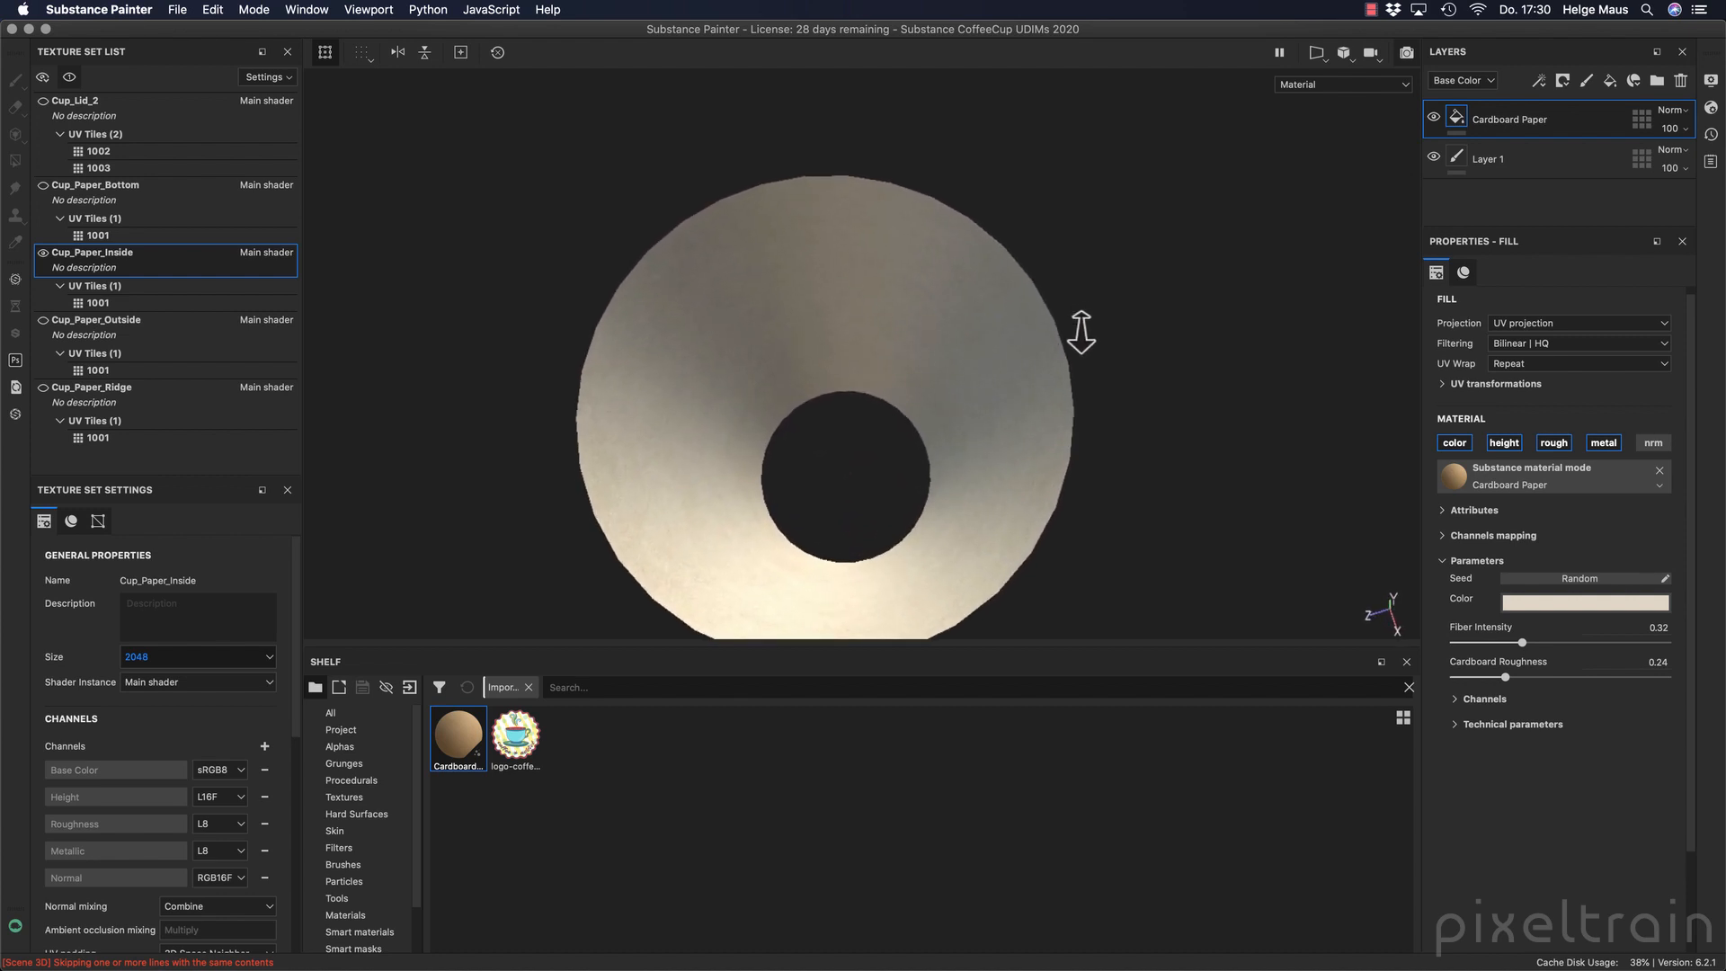
pyautogui.keyDown('alt'); pyautogui.moveTo(1091, 323); pyautogui.dragTo(898, 301); pyautogui.keyUp('alt')
pyautogui.moveTo(1289, 232)
pyautogui.keyDown('shift'); pyautogui.mouseDown(button='right')
pyautogui.moveTo(1207, 207)
pyautogui.moveTo(1298, 201)
pyautogui.moveTo(1244, 201)
pyautogui.moveTo(1273, 211)
pyautogui.mouseUp(button='right'); pyautogui.keyUp('shift')
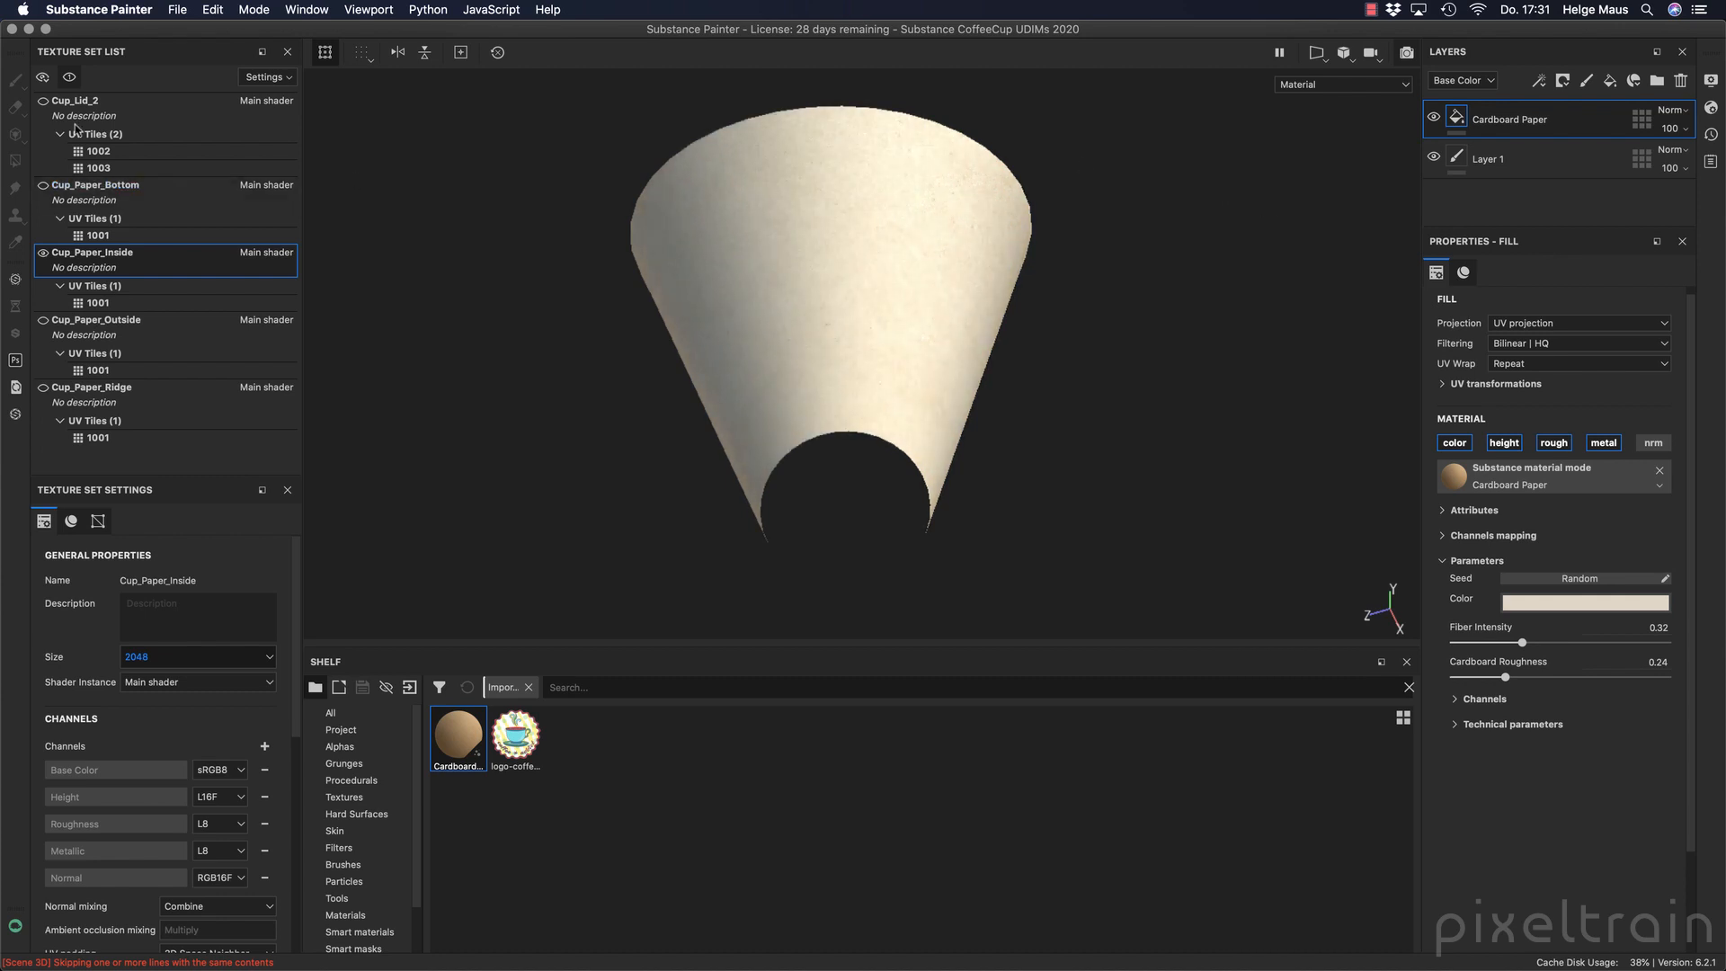
# Make the lid, bottom, outside and ridge texture sets visible again and shrink the shelf to enlarge the 3D viewport.
pyautogui.click(42, 102)
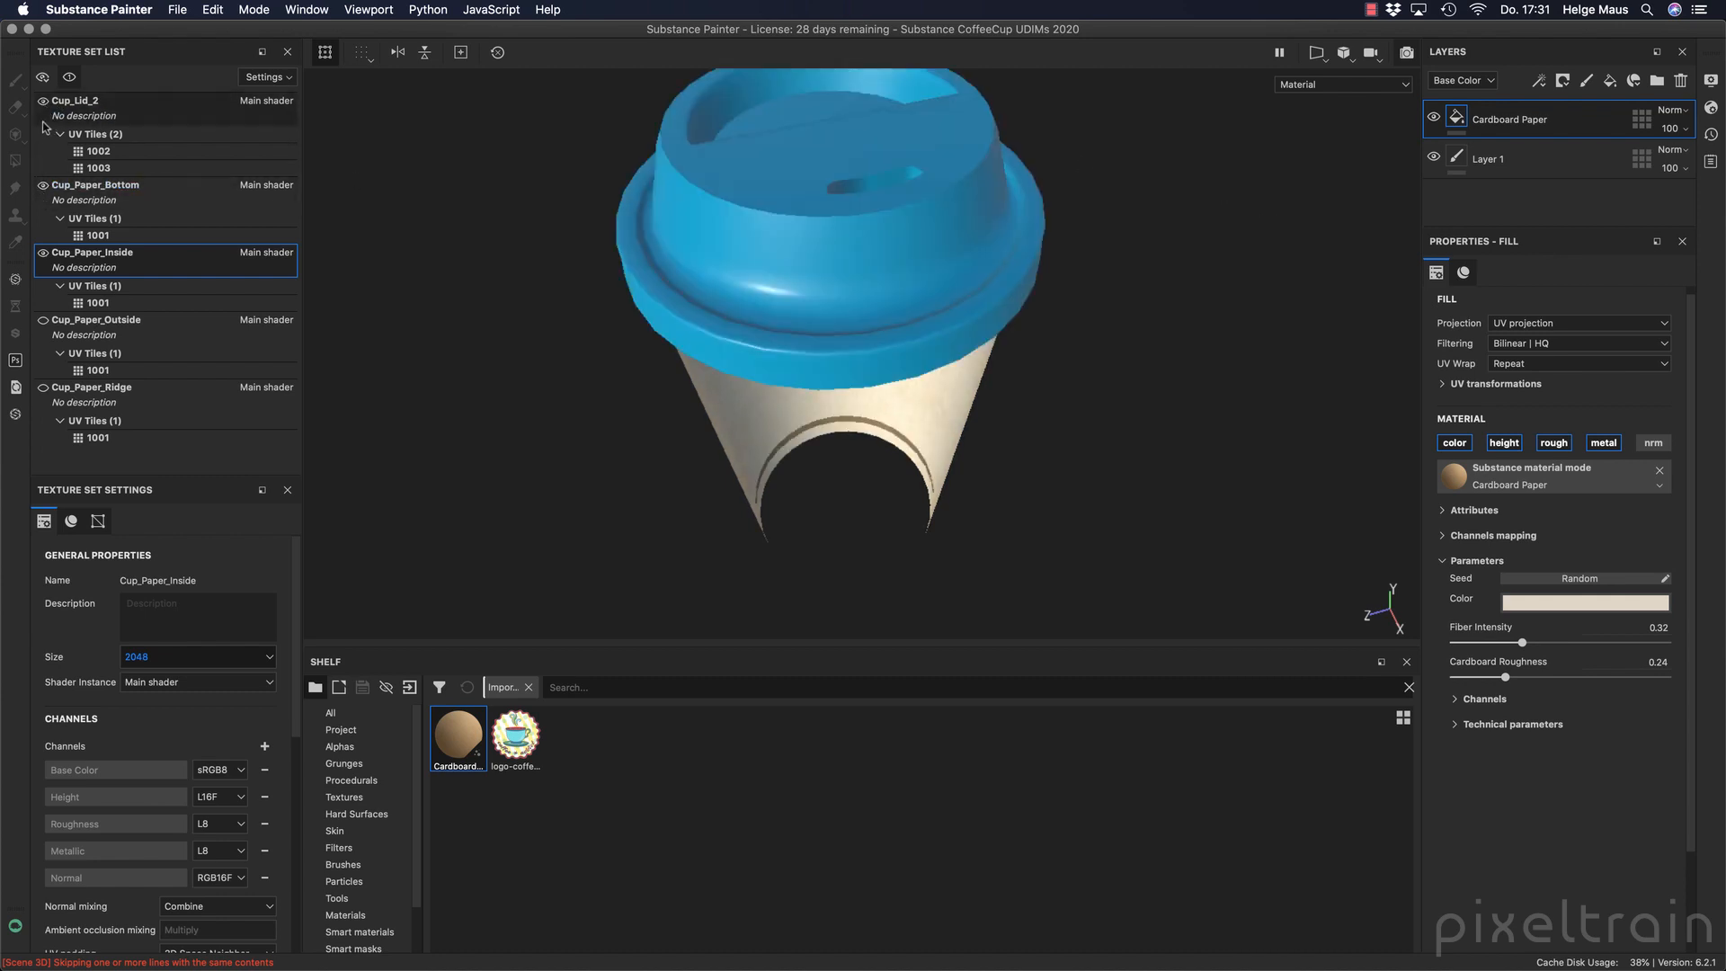
pyautogui.click(42, 187)
pyautogui.click(42, 321)
pyautogui.click(42, 387)
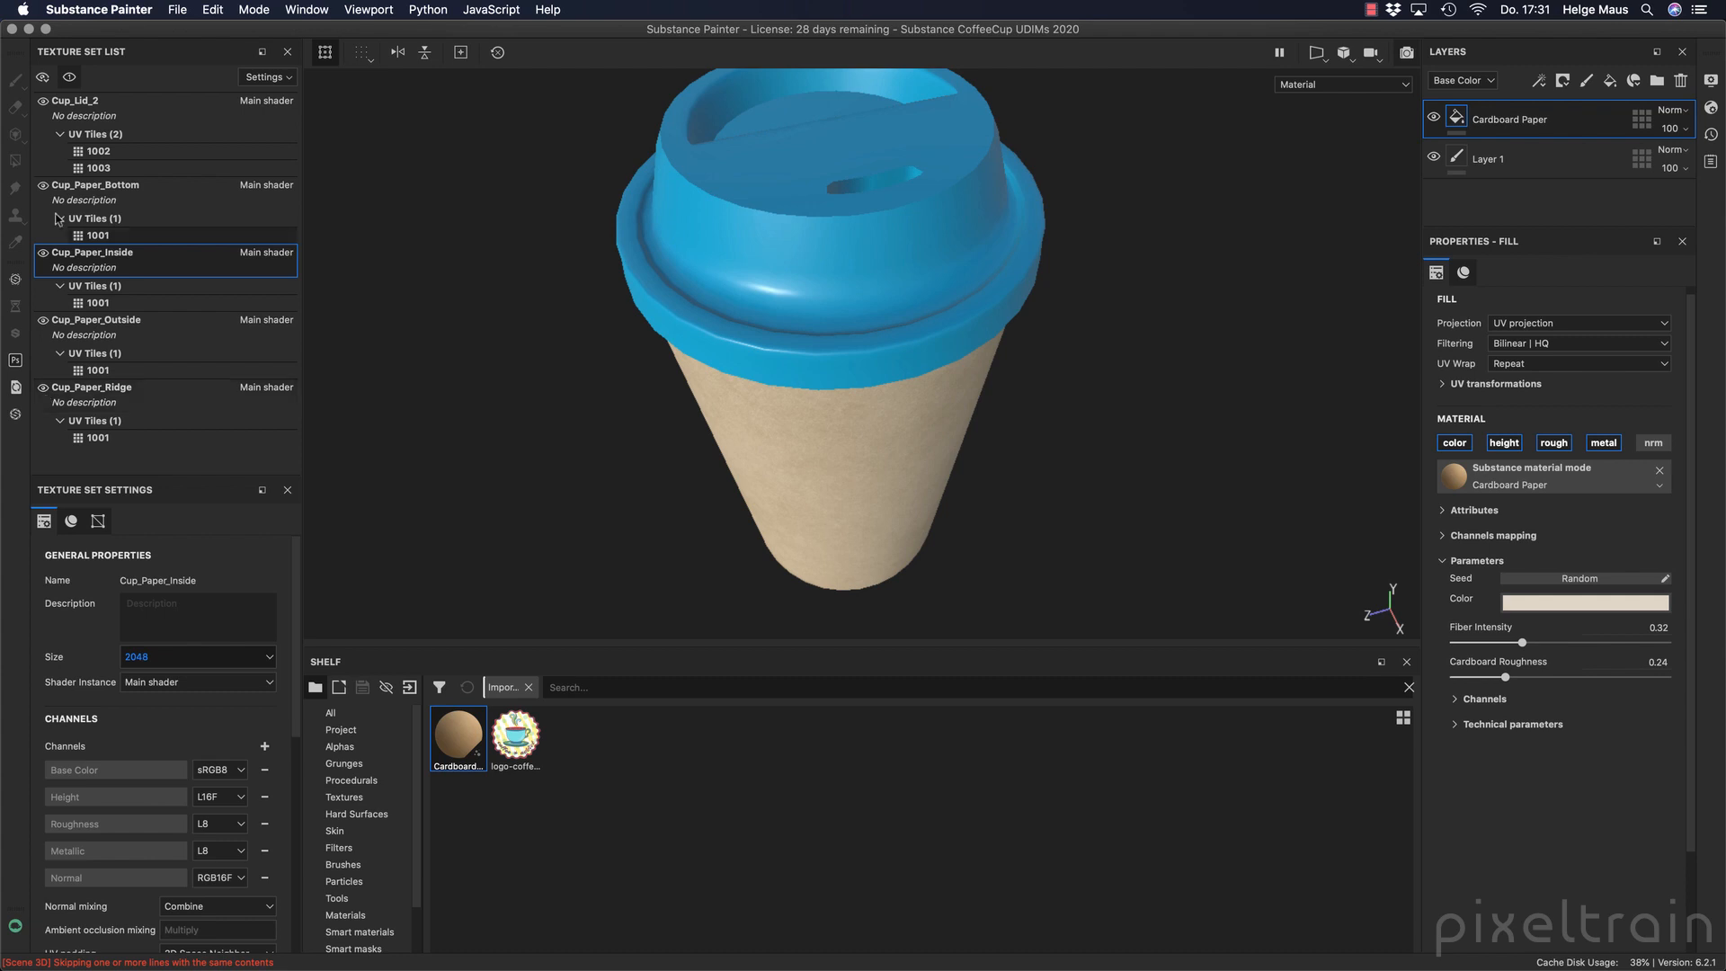
pyautogui.moveTo(789, 356)
pyautogui.keyDown('alt'); pyautogui.mouseDown()
pyautogui.moveTo(982, 257)
pyautogui.moveTo(893, 372)
pyautogui.moveTo(628, 374)
pyautogui.moveTo(785, 366)
pyautogui.mouseUp(); pyautogui.keyUp('alt')
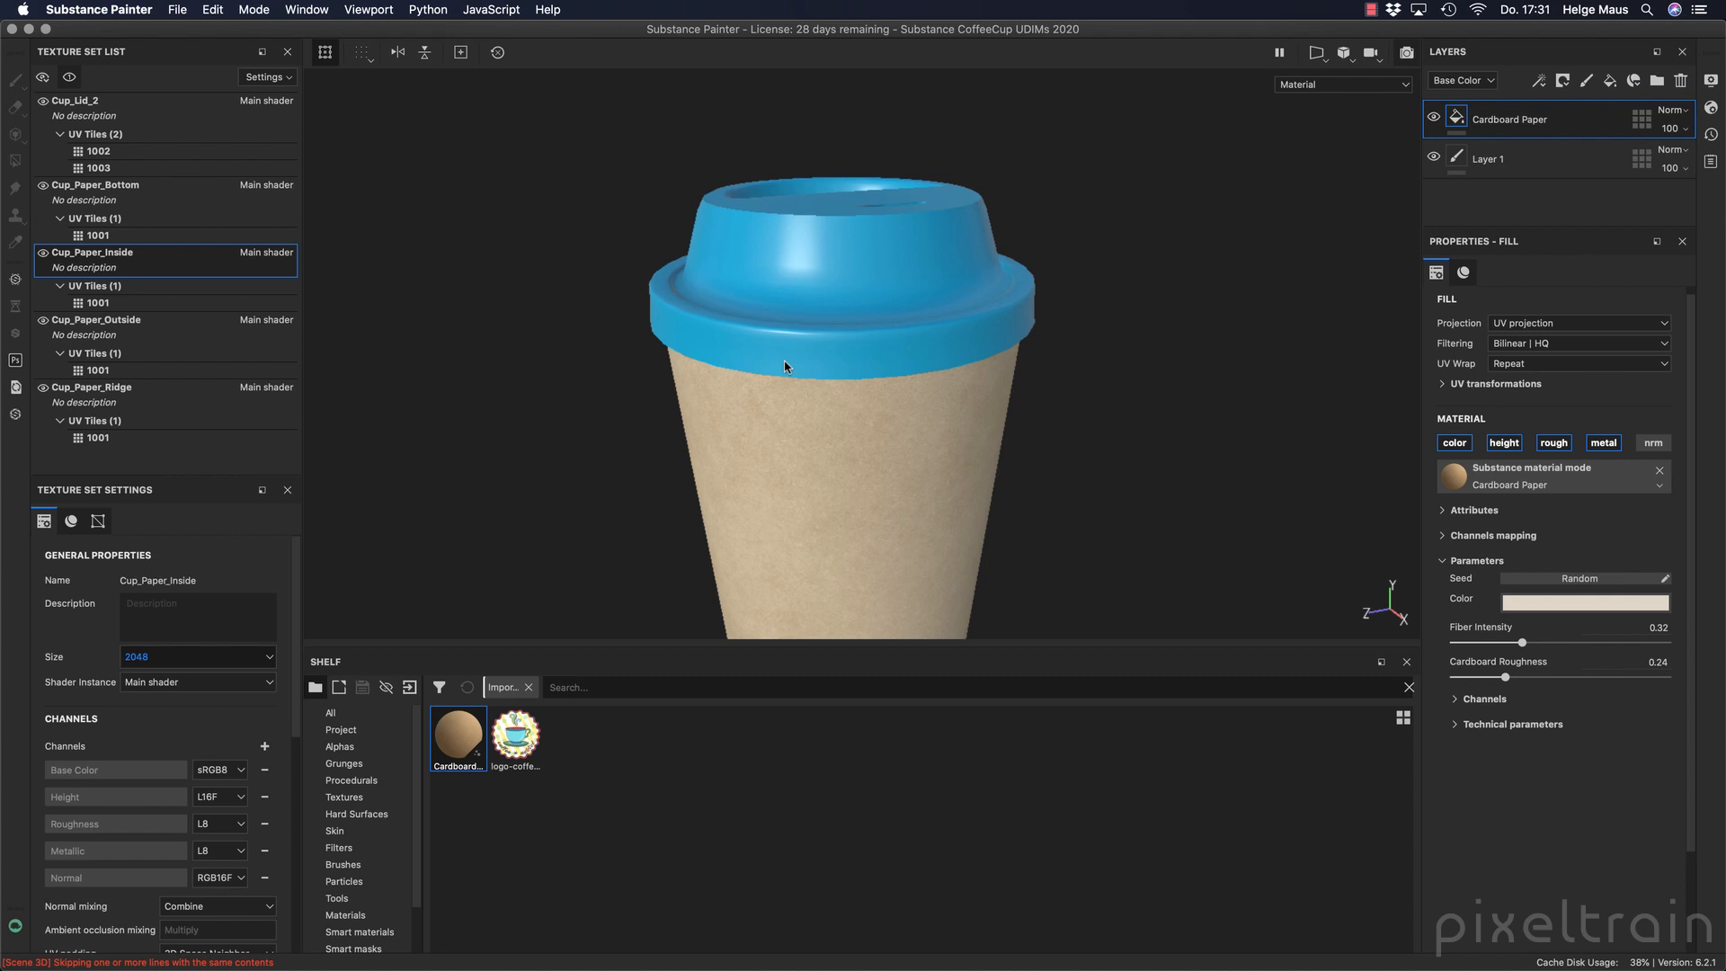
pyautogui.keyDown('alt'); pyautogui.moveTo(861, 369); pyautogui.dragTo(854, 411); pyautogui.keyUp('alt')
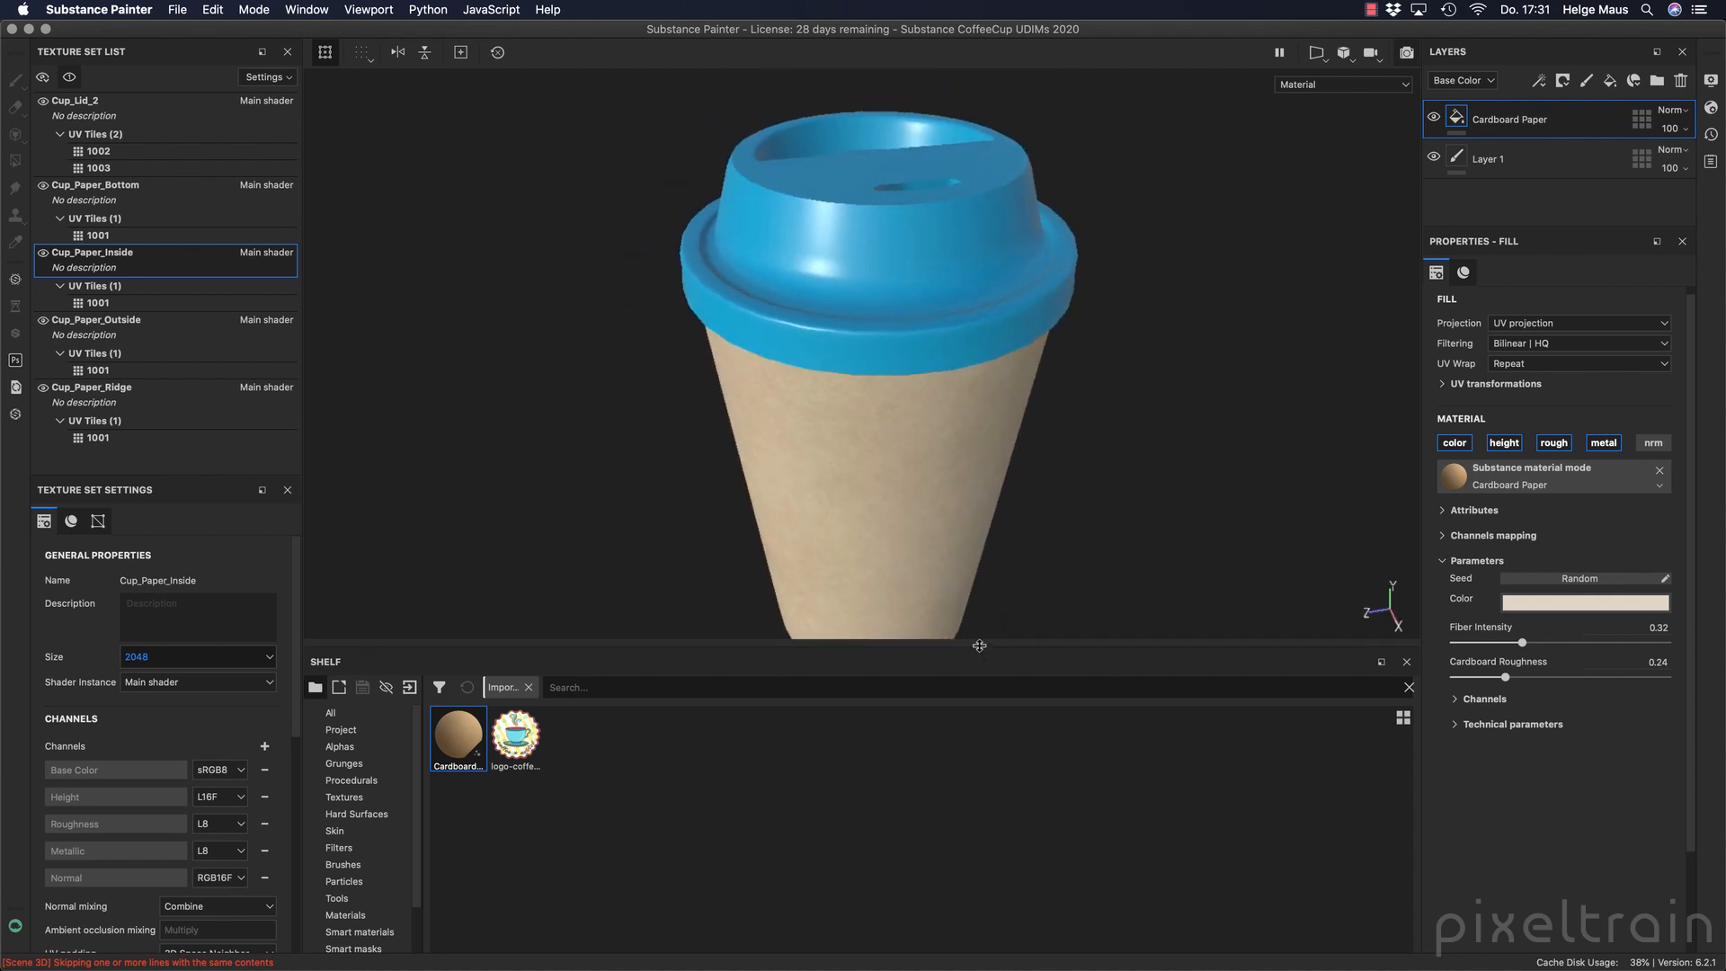
pyautogui.moveTo(979, 645); pyautogui.dragTo(957, 750)
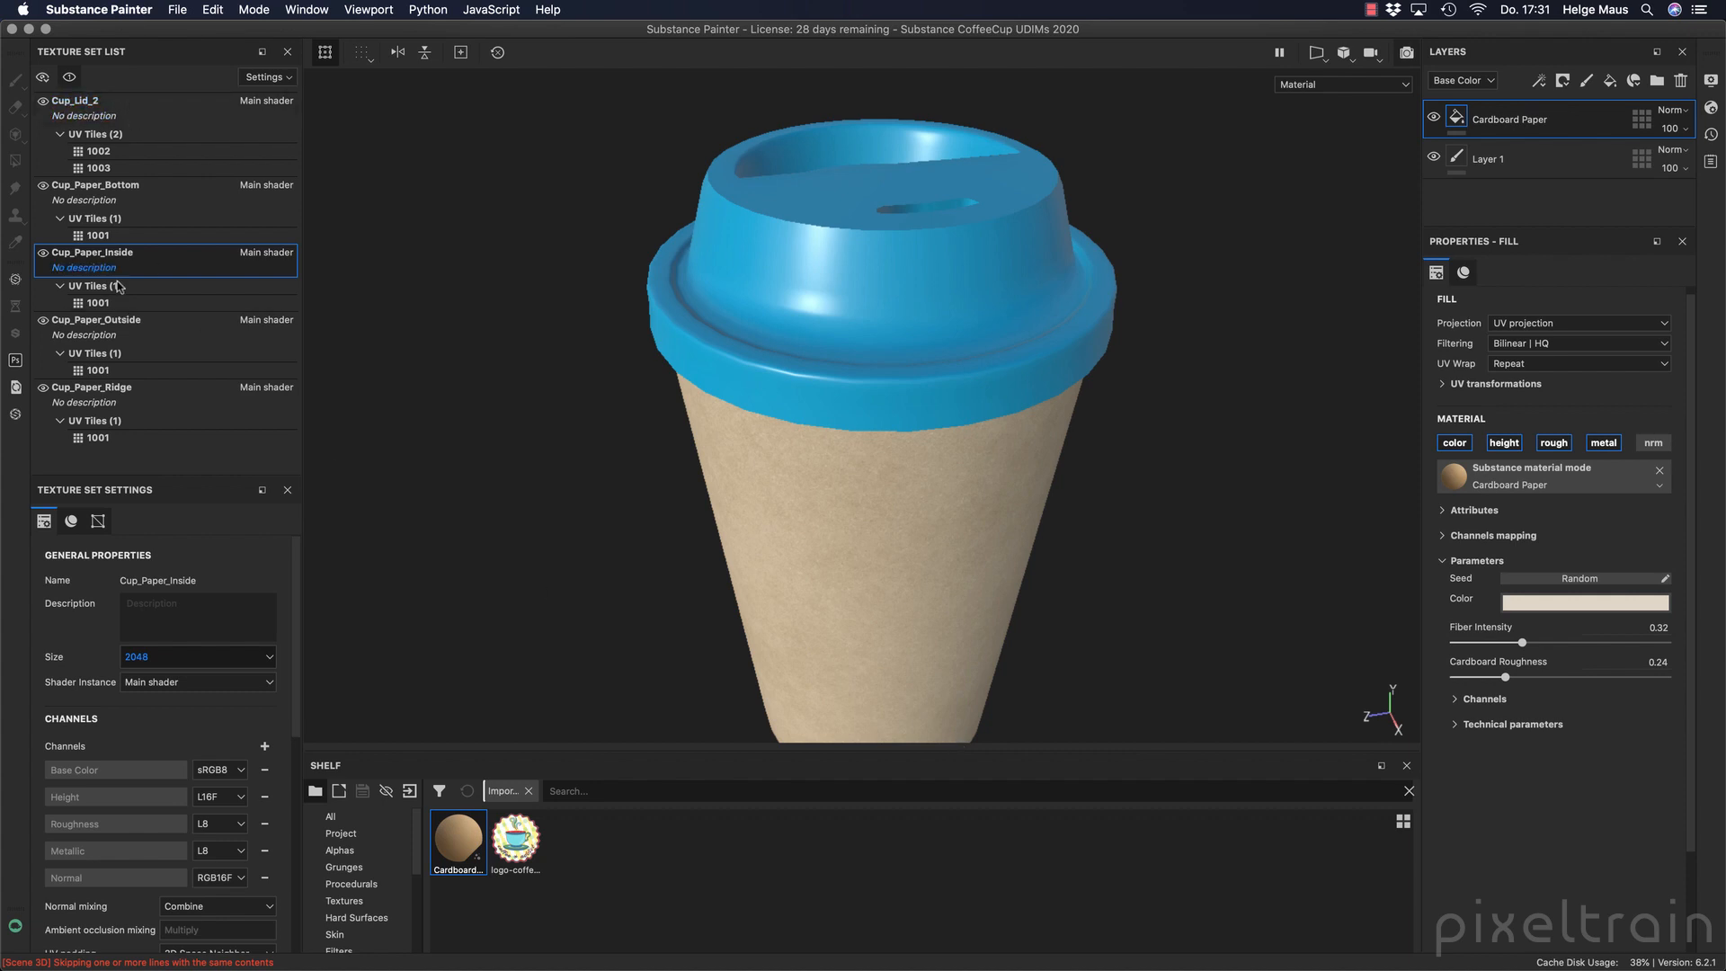
# Select the Cup_Paper_Outside texture set and switch to an orthographic view facing the cup straight from the side.
pyautogui.click(87, 110)
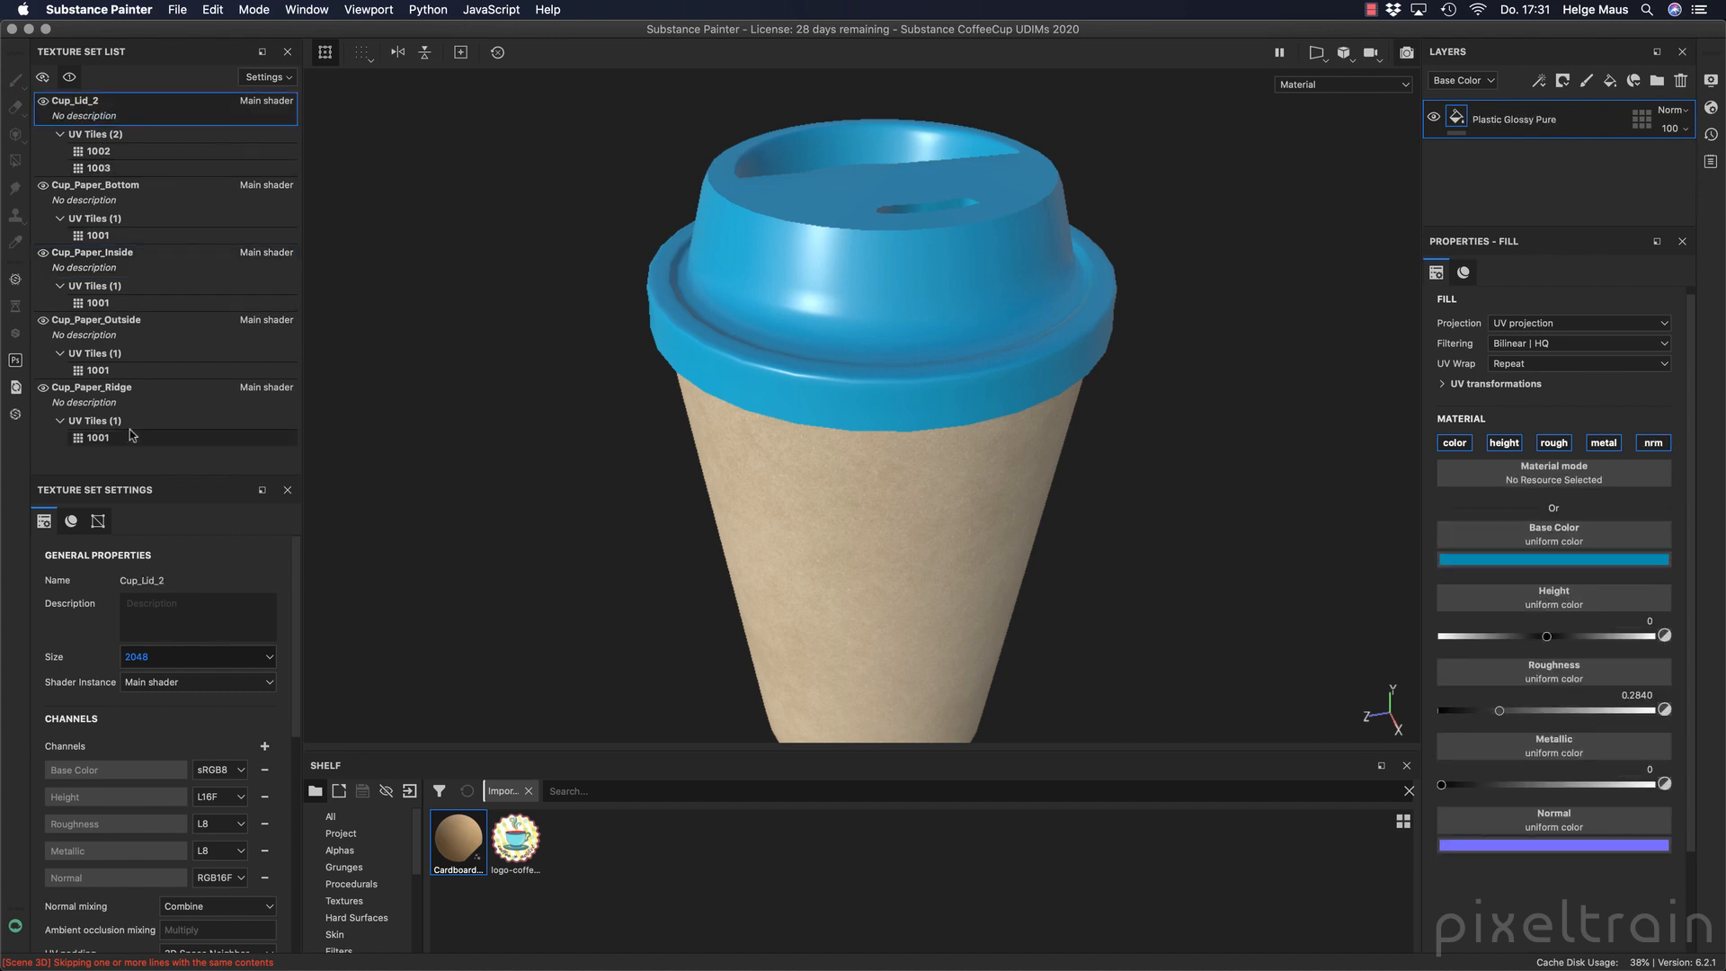
pyautogui.click(95, 321)
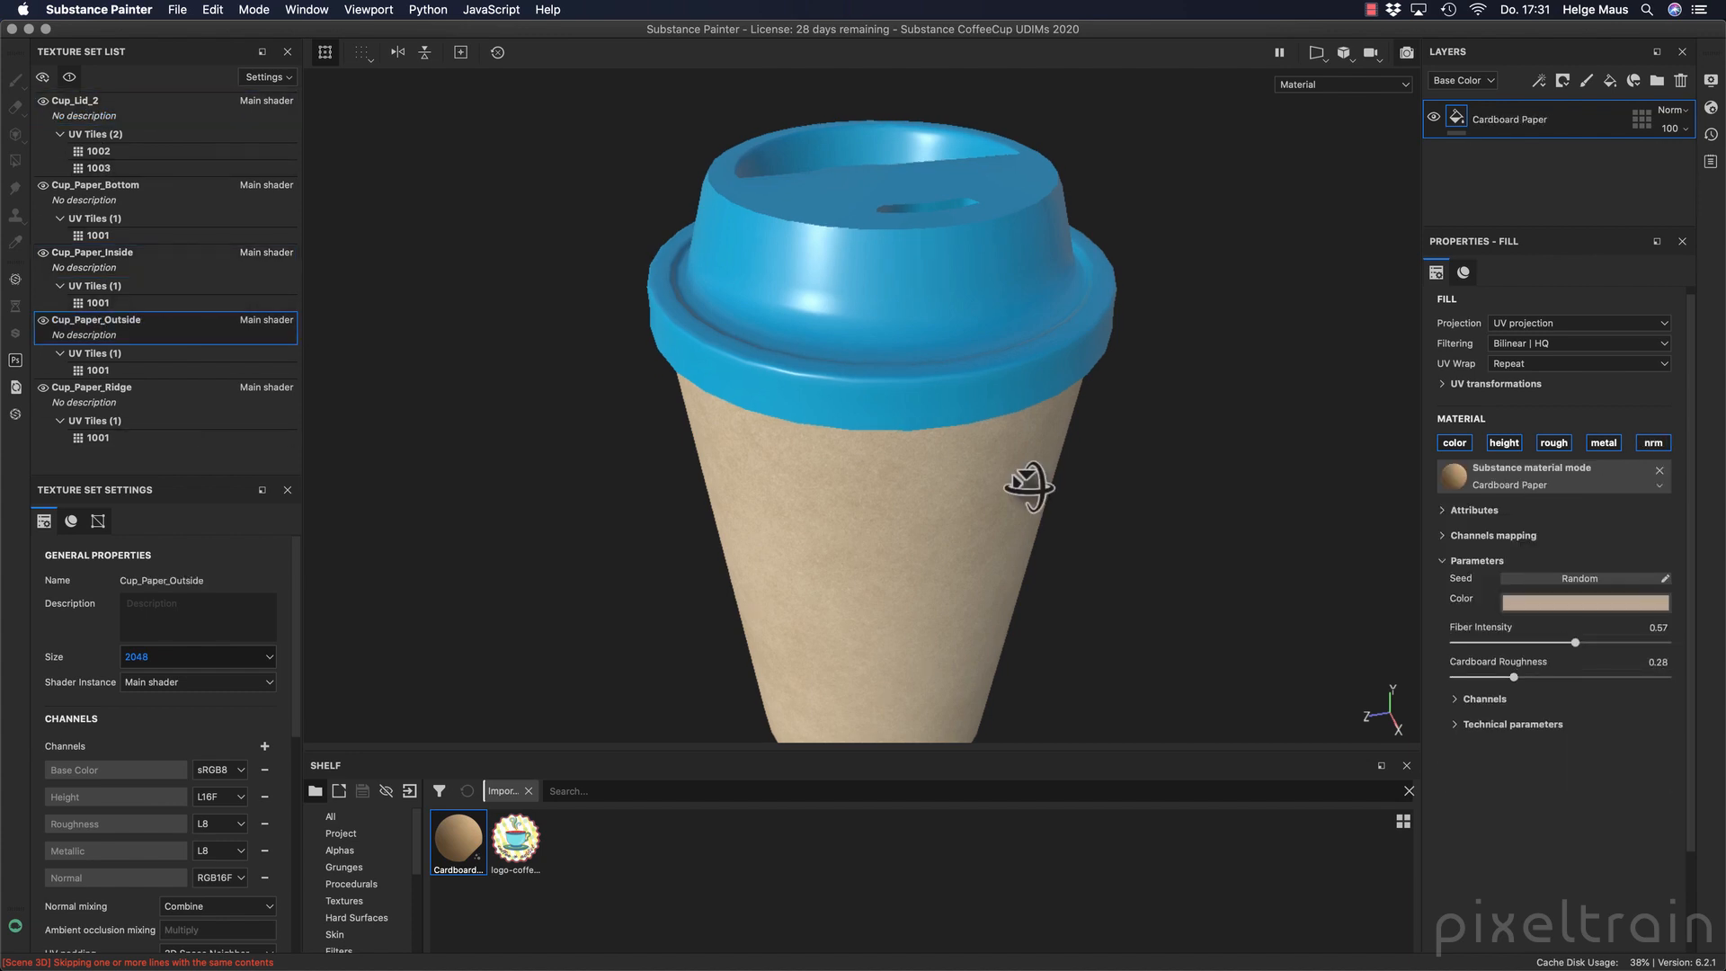
pyautogui.keyDown('alt'); pyautogui.moveTo(1029, 482); pyautogui.dragTo(1141, 418); pyautogui.keyUp('alt')
pyautogui.click(1346, 58)
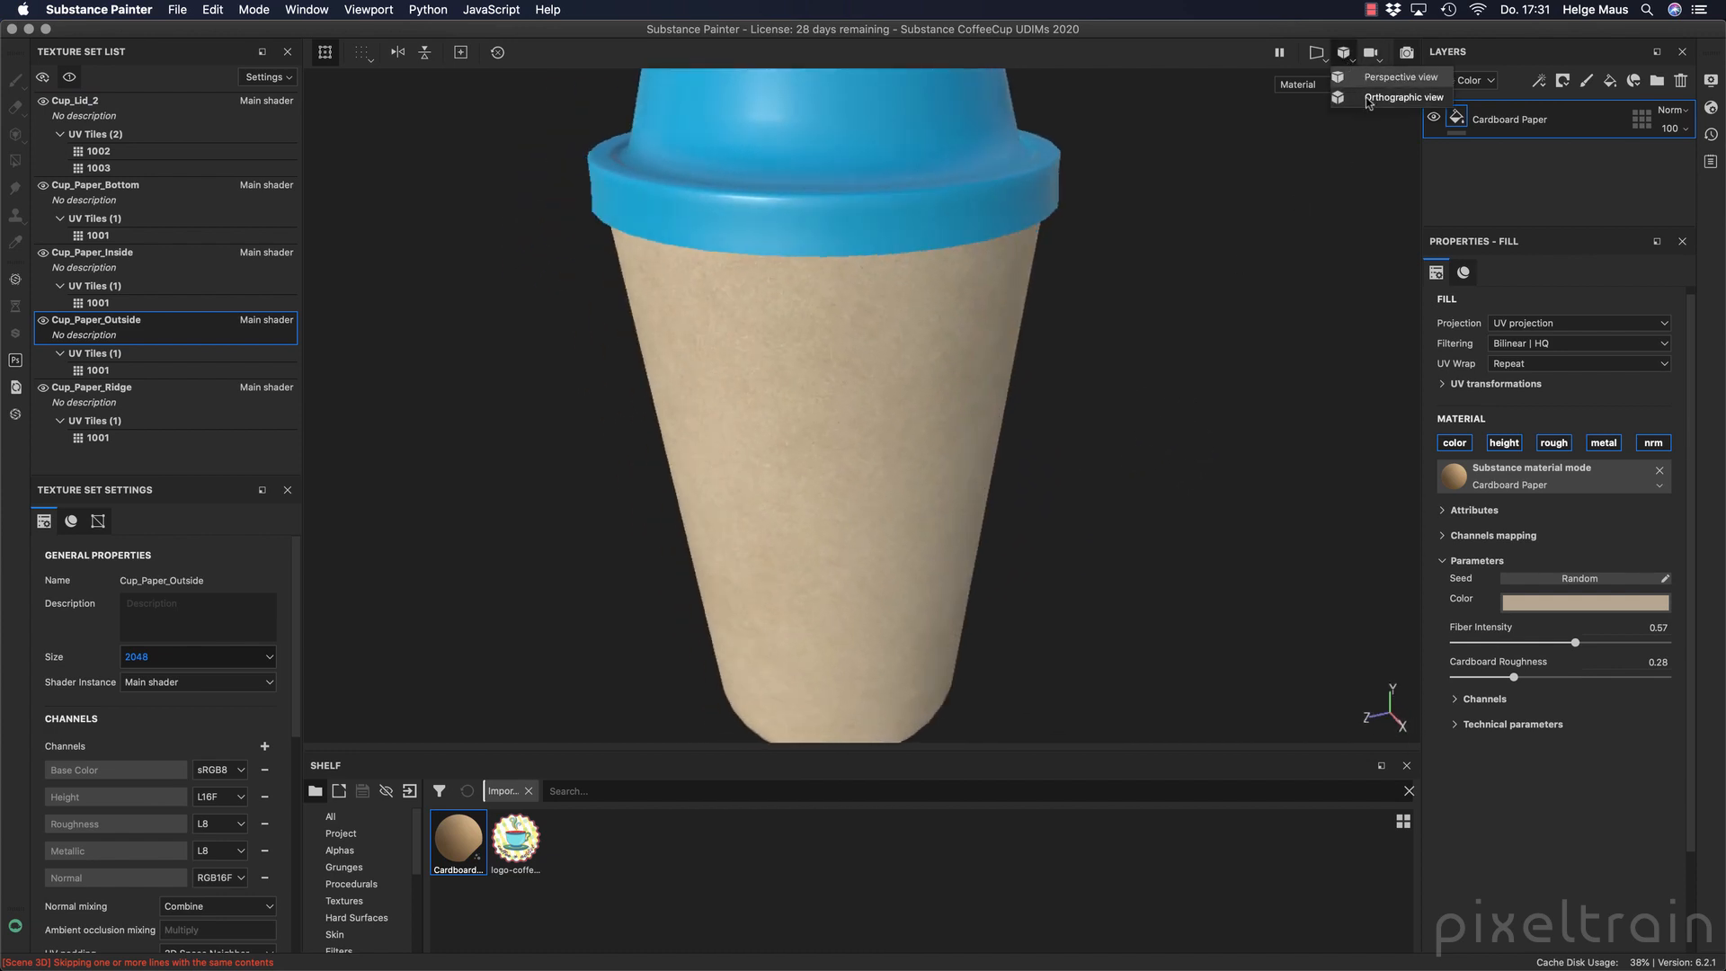
pyautogui.click(1370, 97)
pyautogui.keyDown('alt'); pyautogui.moveTo(1015, 297); pyautogui.dragTo(863, 319); pyautogui.keyUp('alt')
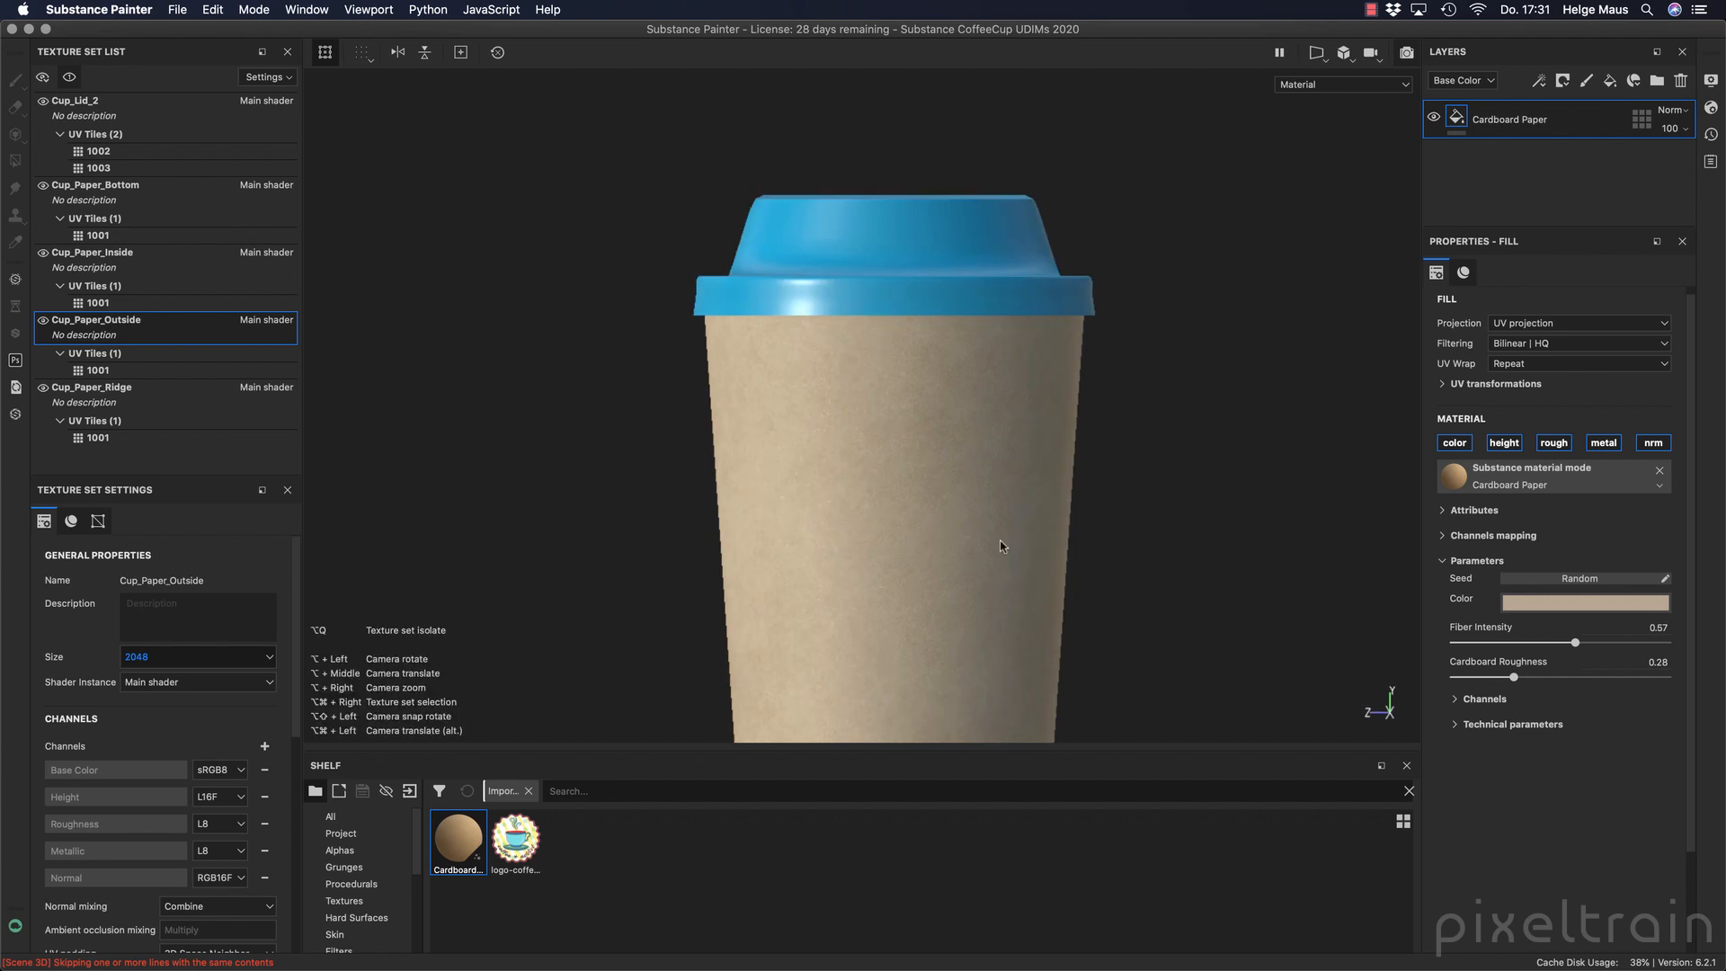
pyautogui.keyDown('alt'); pyautogui.moveTo(898, 435); pyautogui.dragTo(958, 512); pyautogui.keyUp('alt')
pyautogui.keyDown('alt'); pyautogui.moveTo(958, 512); pyautogui.dragTo(908, 395, button='middle'); pyautogui.keyUp('alt')
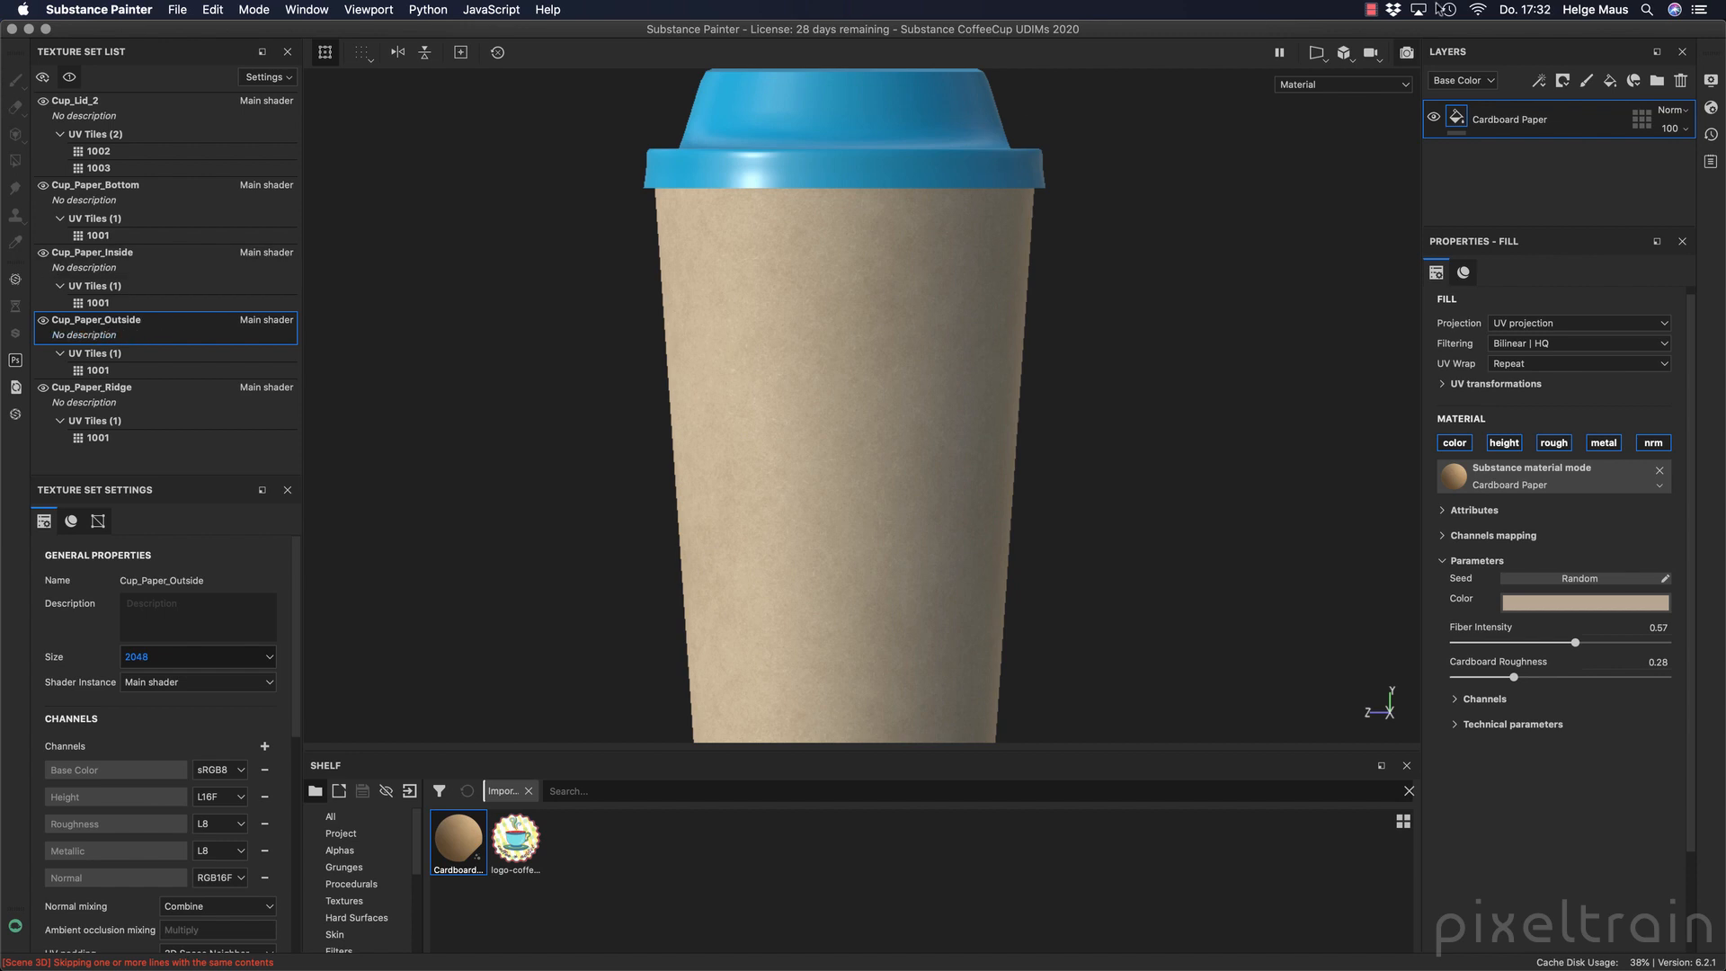
# Add a paint layer named Logo above Cardboard Paper and activate the Projection tool with its material settings shown.
pyautogui.click(1587, 81)
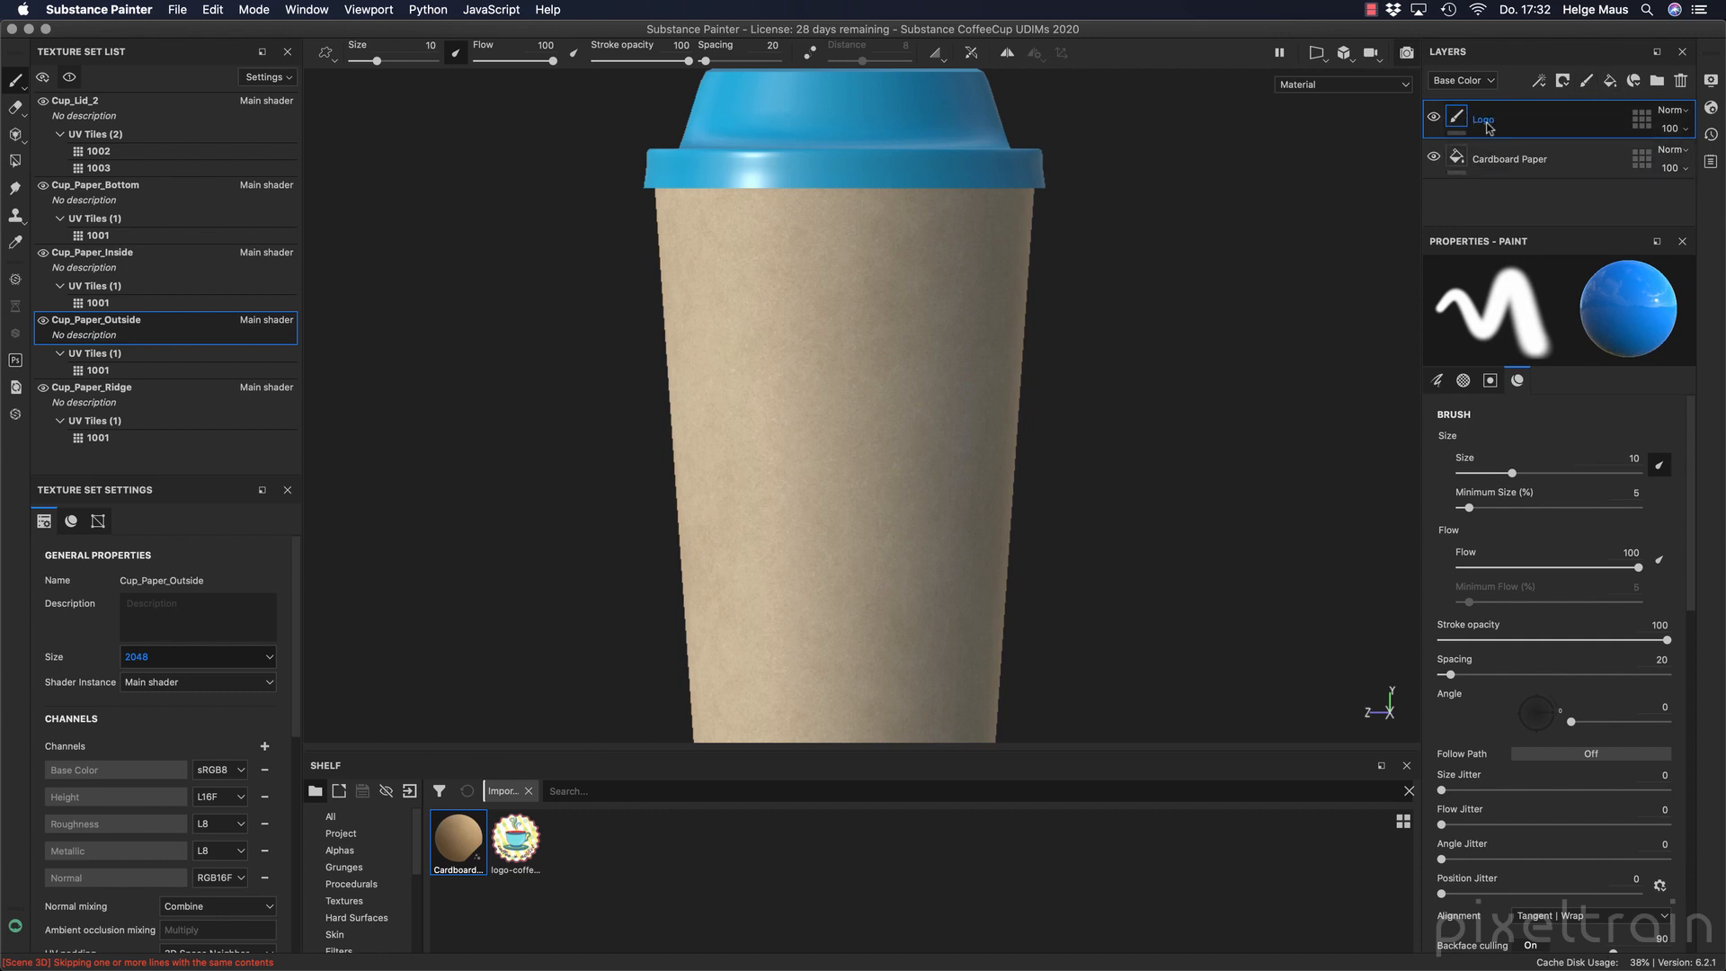
pyautogui.click(15, 134)
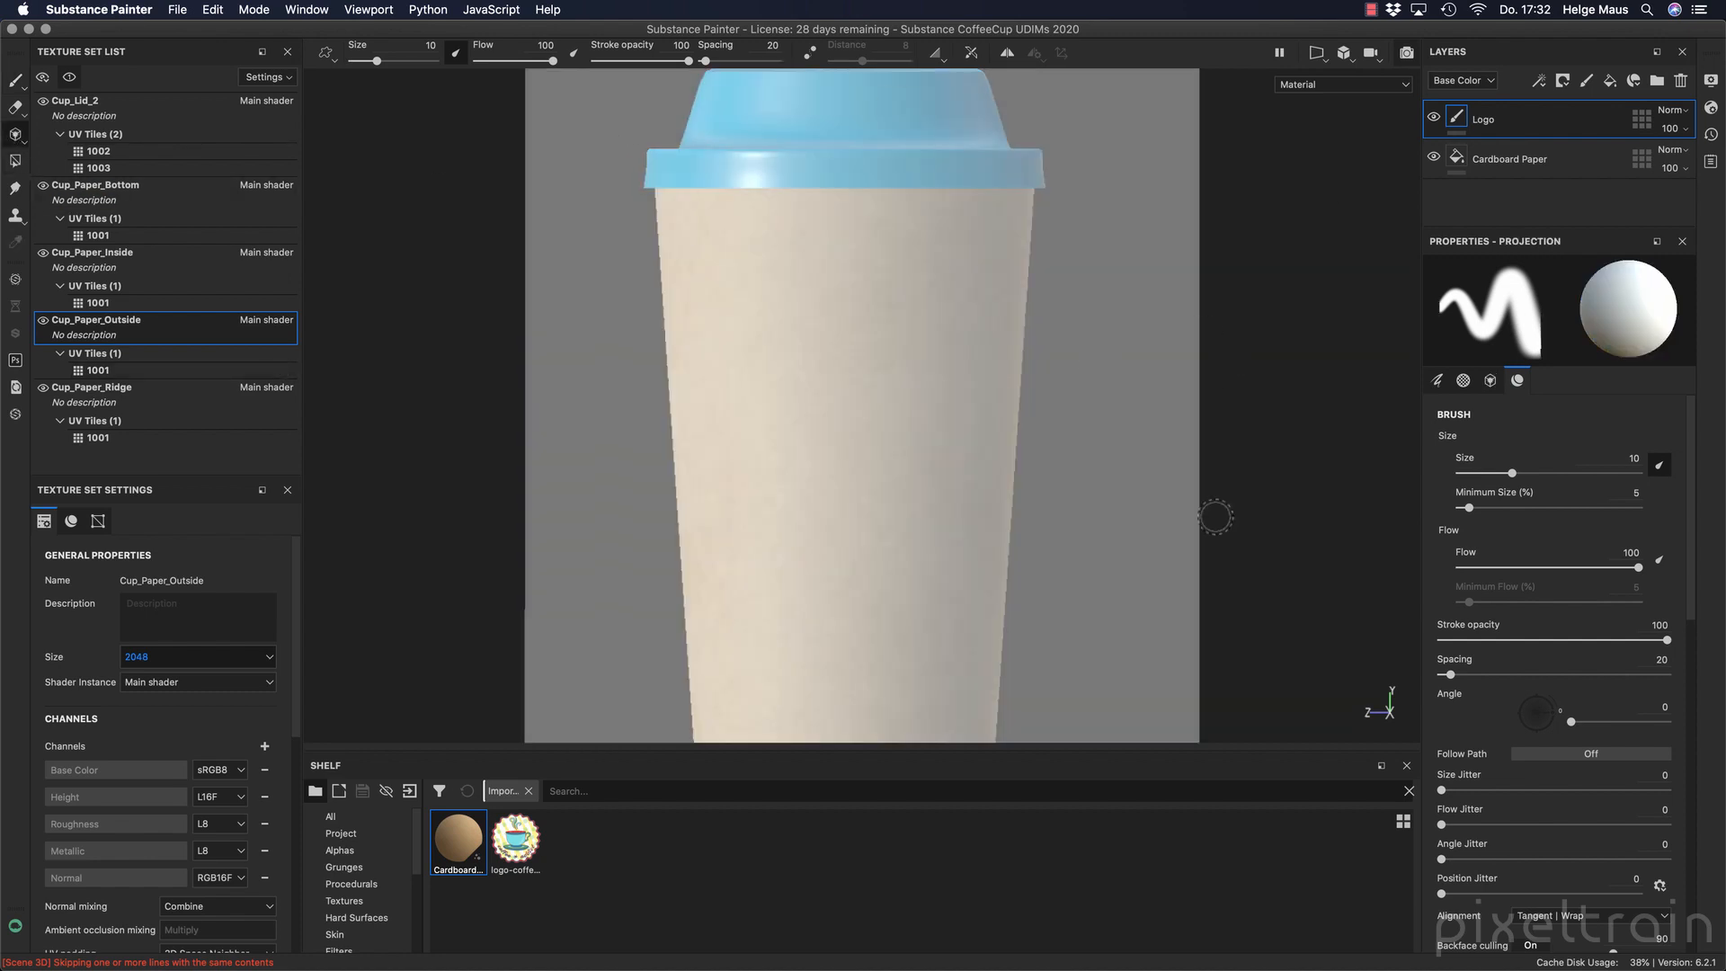
pyautogui.click(1490, 379)
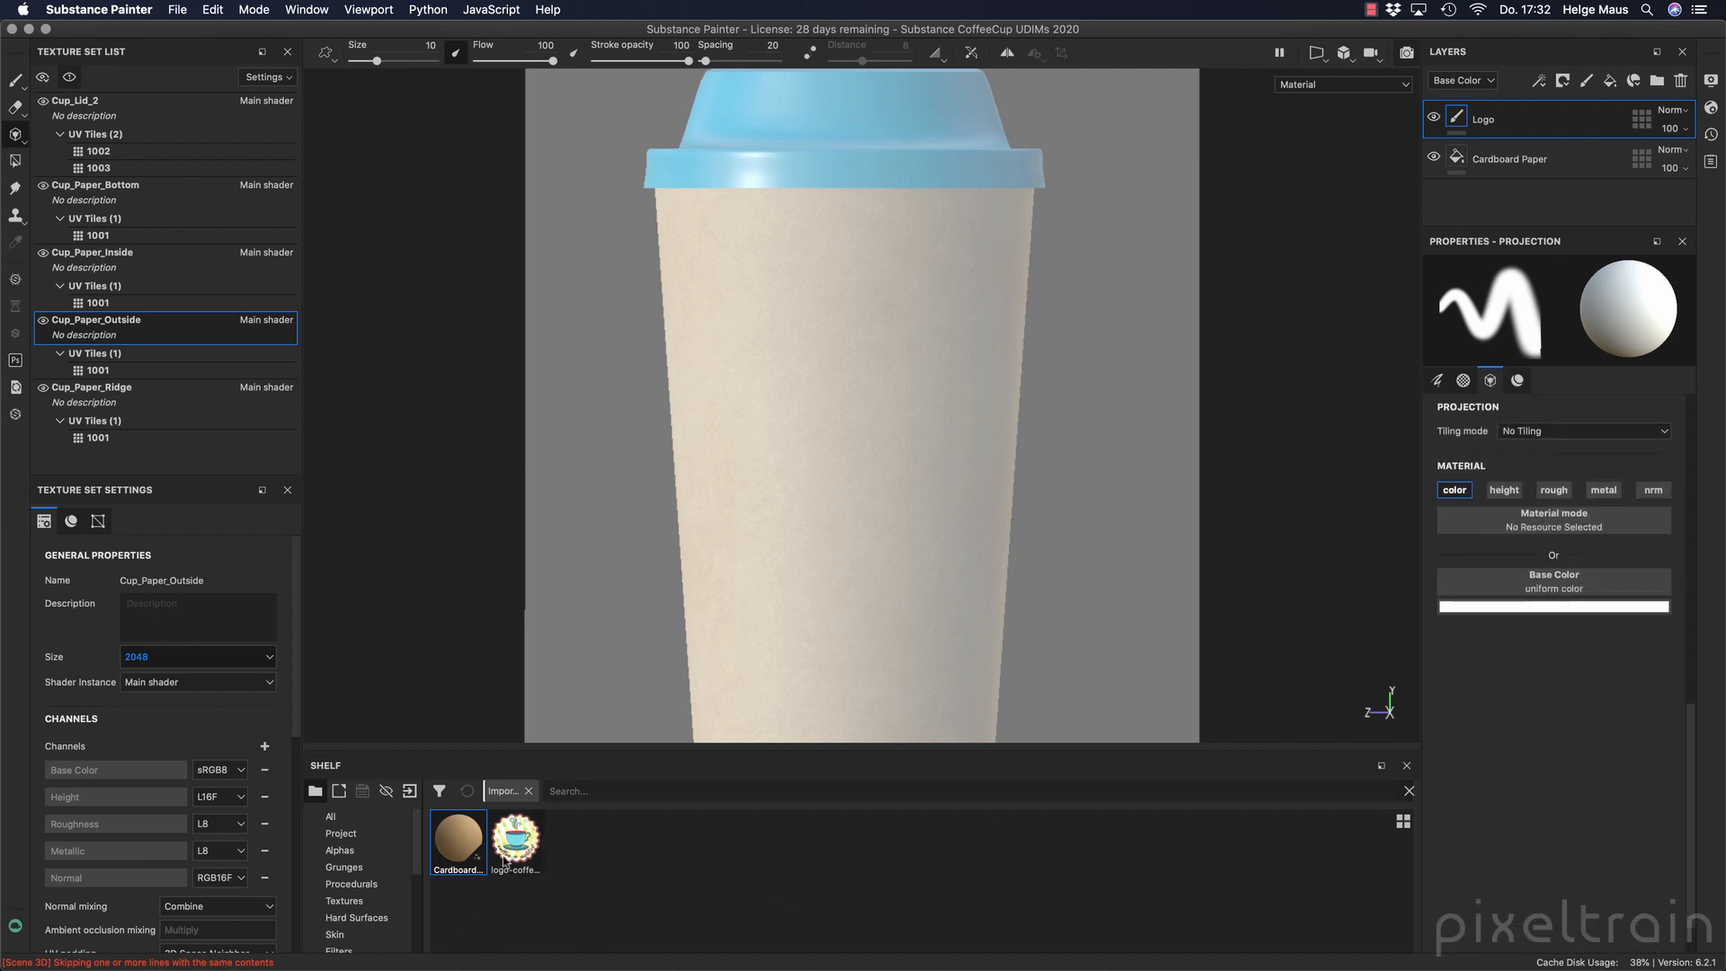
# Assign the logo-coffe-to-go_2 image to the projection's Base Color, keeping only the color channel active.
pyautogui.moveTo(505, 858); pyautogui.dragTo(1573, 584)
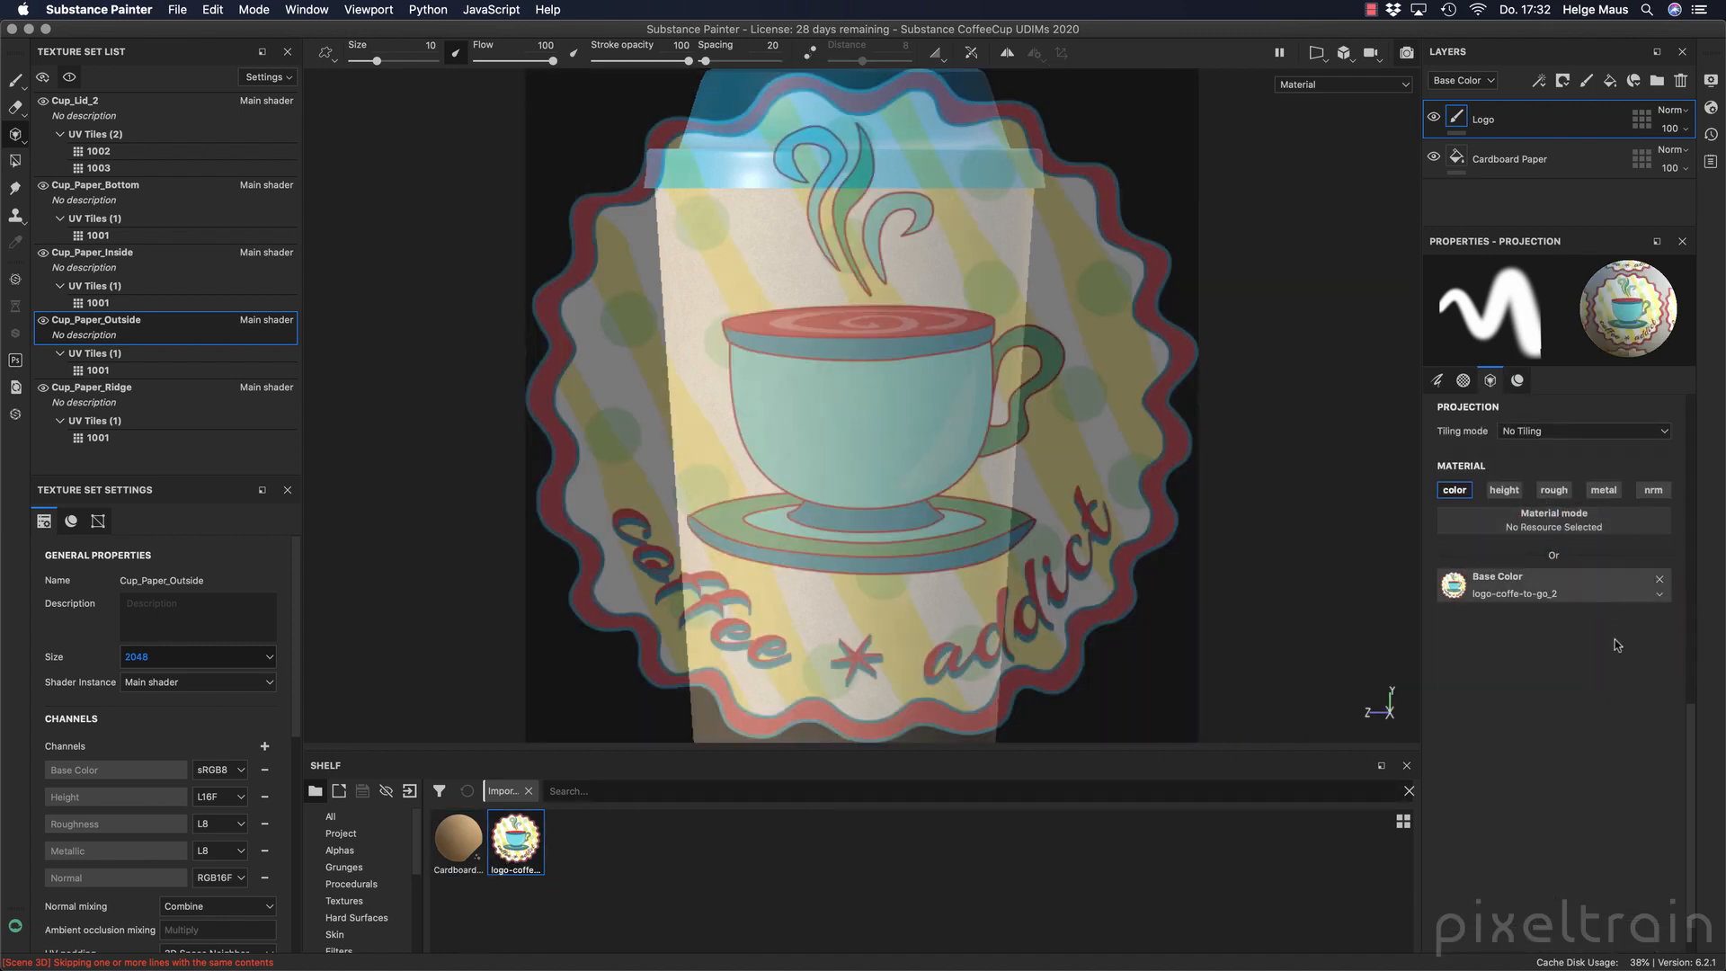
pyautogui.click(1504, 490)
pyautogui.click(1514, 492)
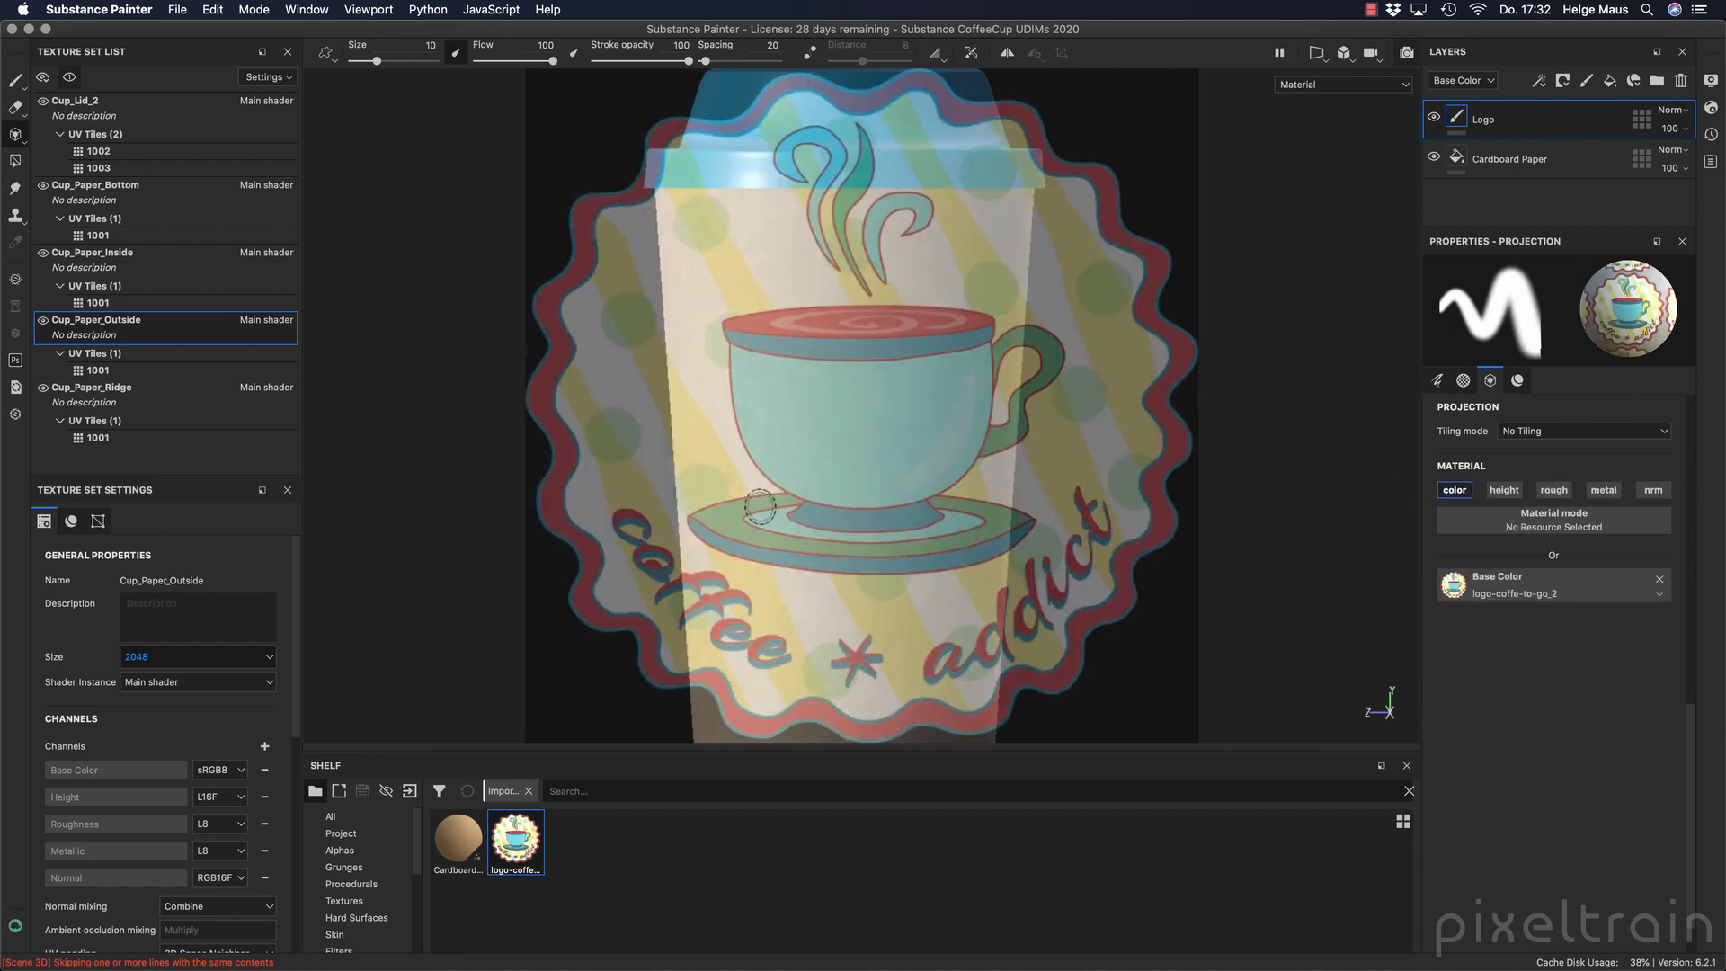
# Try scaling down and rotating the logo stencil over the cup, resetting its transformation in between.
pyautogui.press('s')
pyautogui.press('s')
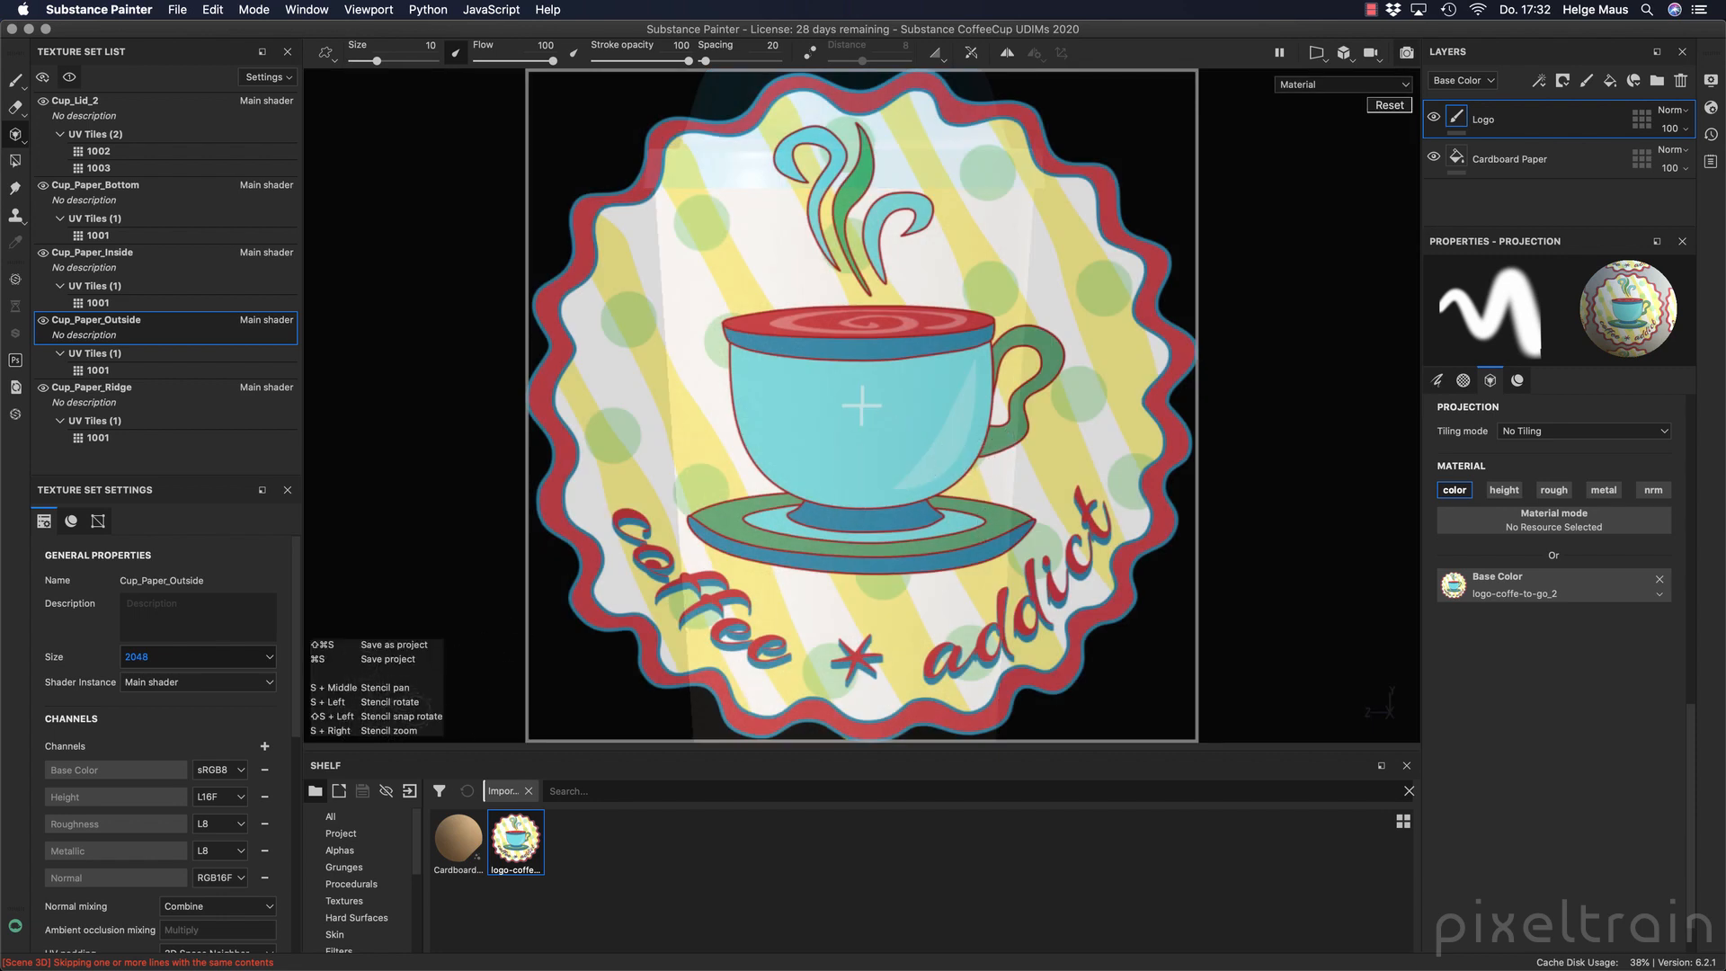
pyautogui.moveTo(1057, 515)
pyautogui.mouseDown(button='right')
pyautogui.moveTo(975, 409)
pyautogui.moveTo(974, 455)
pyautogui.moveTo(982, 435)
pyautogui.mouseUp(button='right')
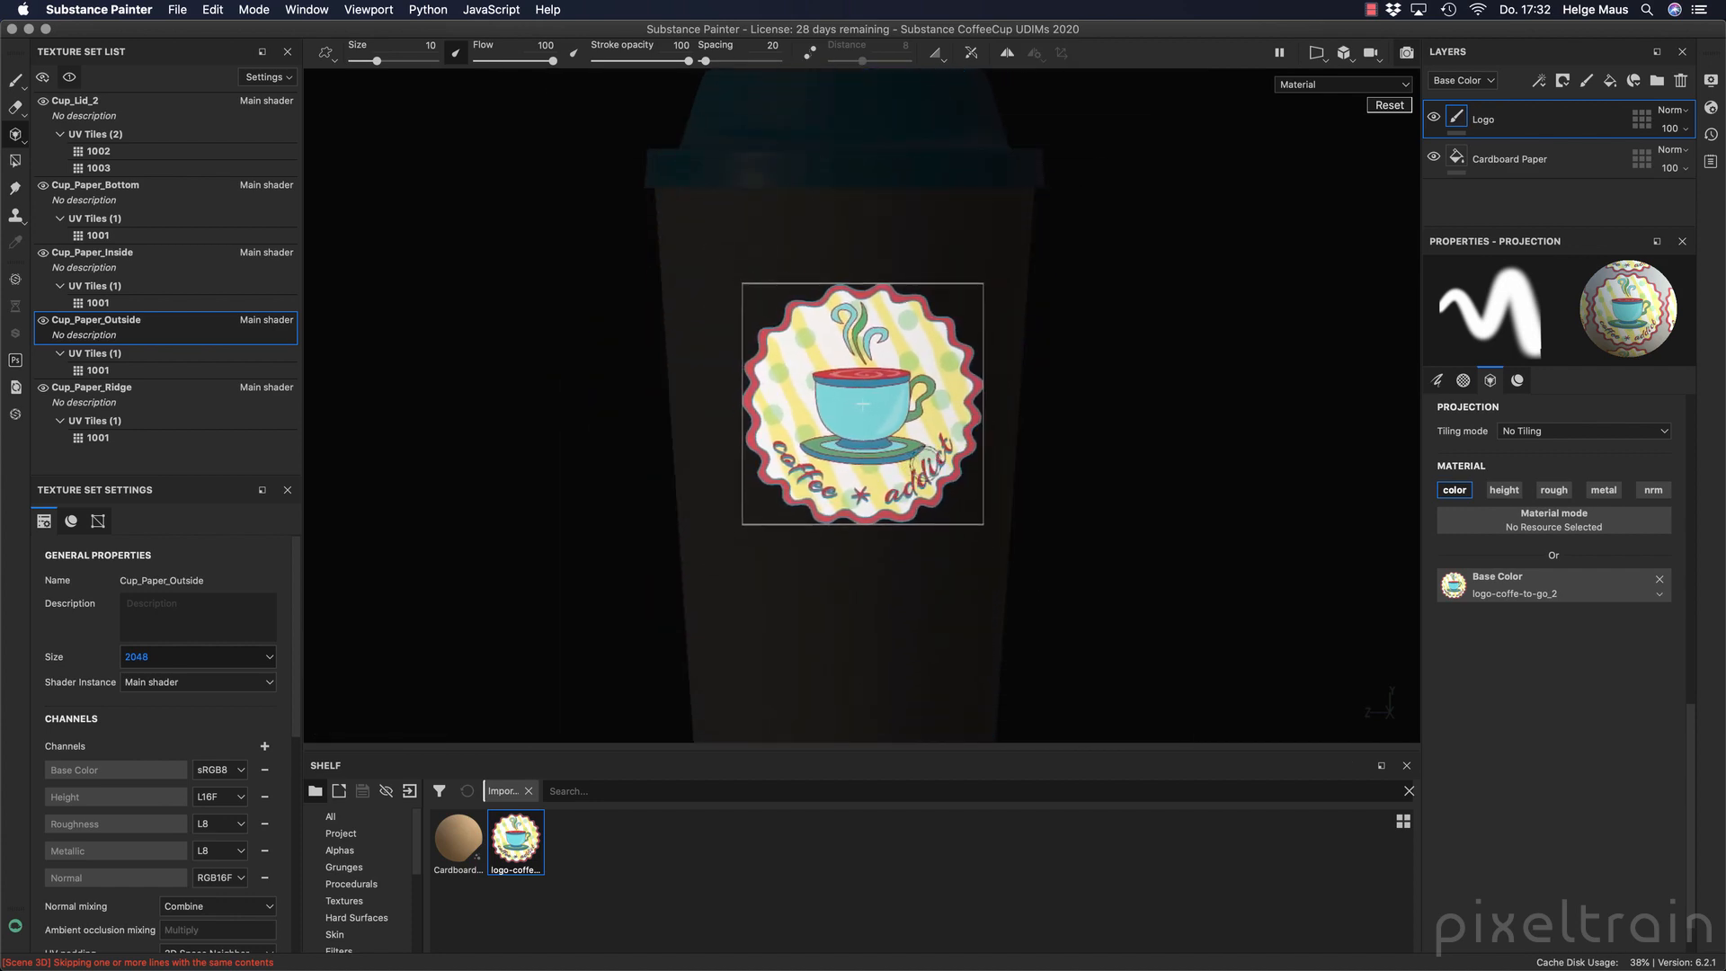
pyautogui.press('alt')
pyautogui.press('s')
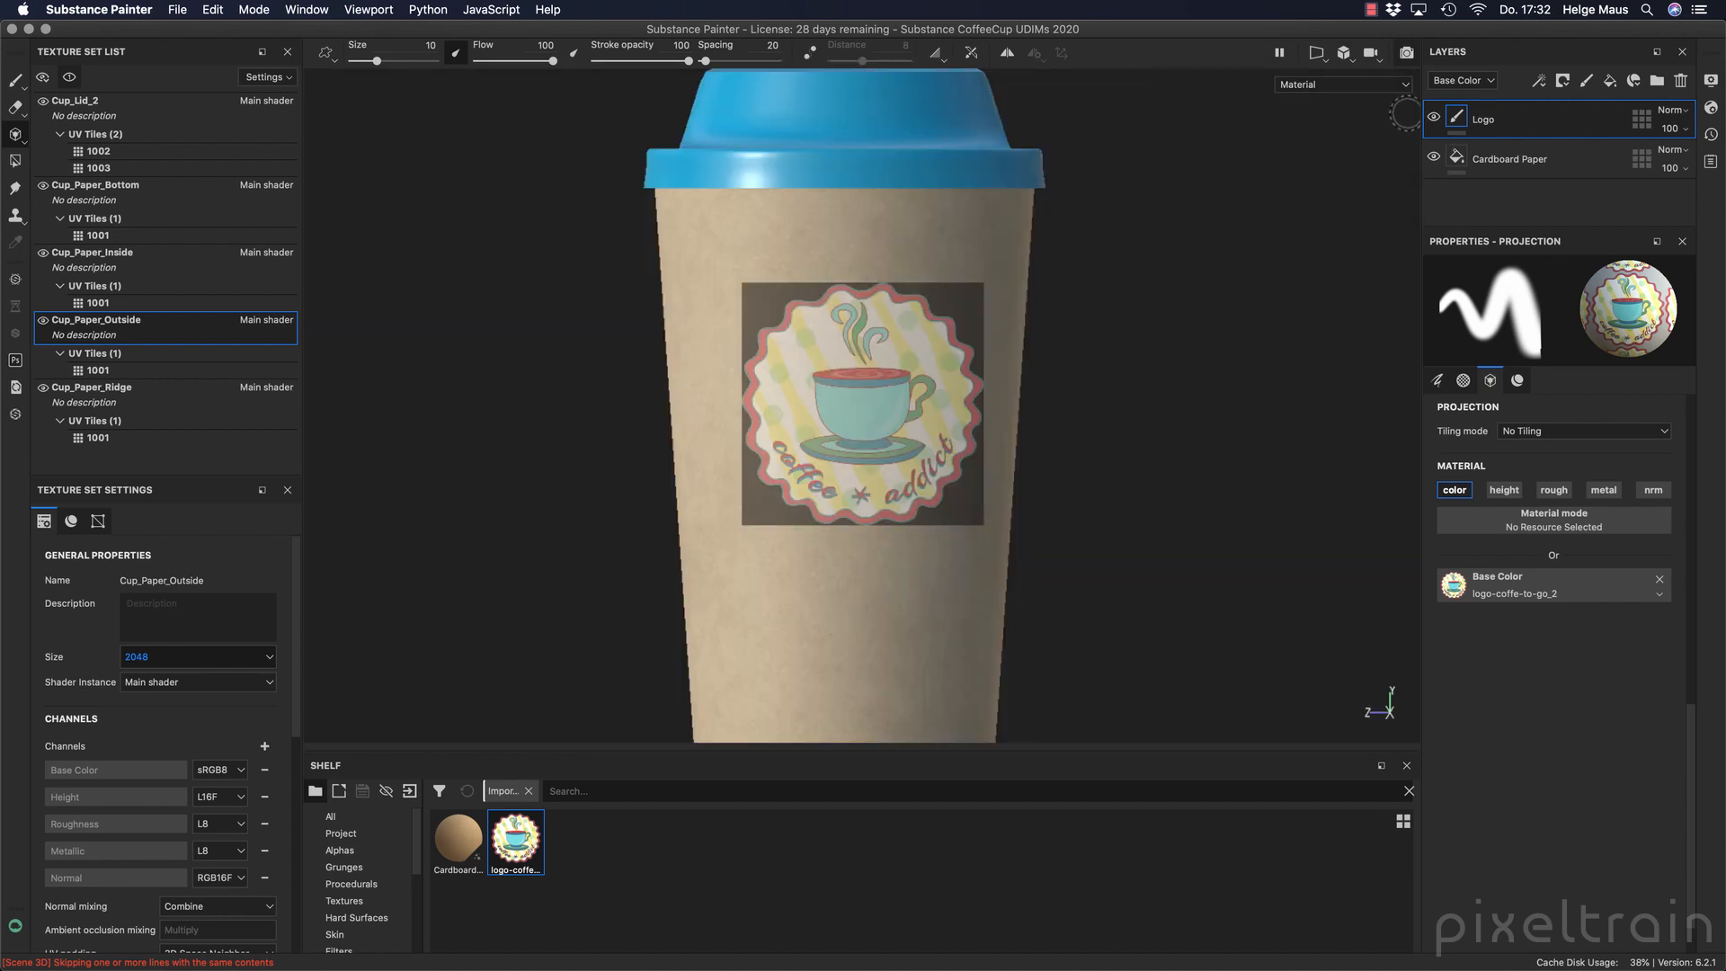
pyautogui.press('s')
pyautogui.click(1389, 105)
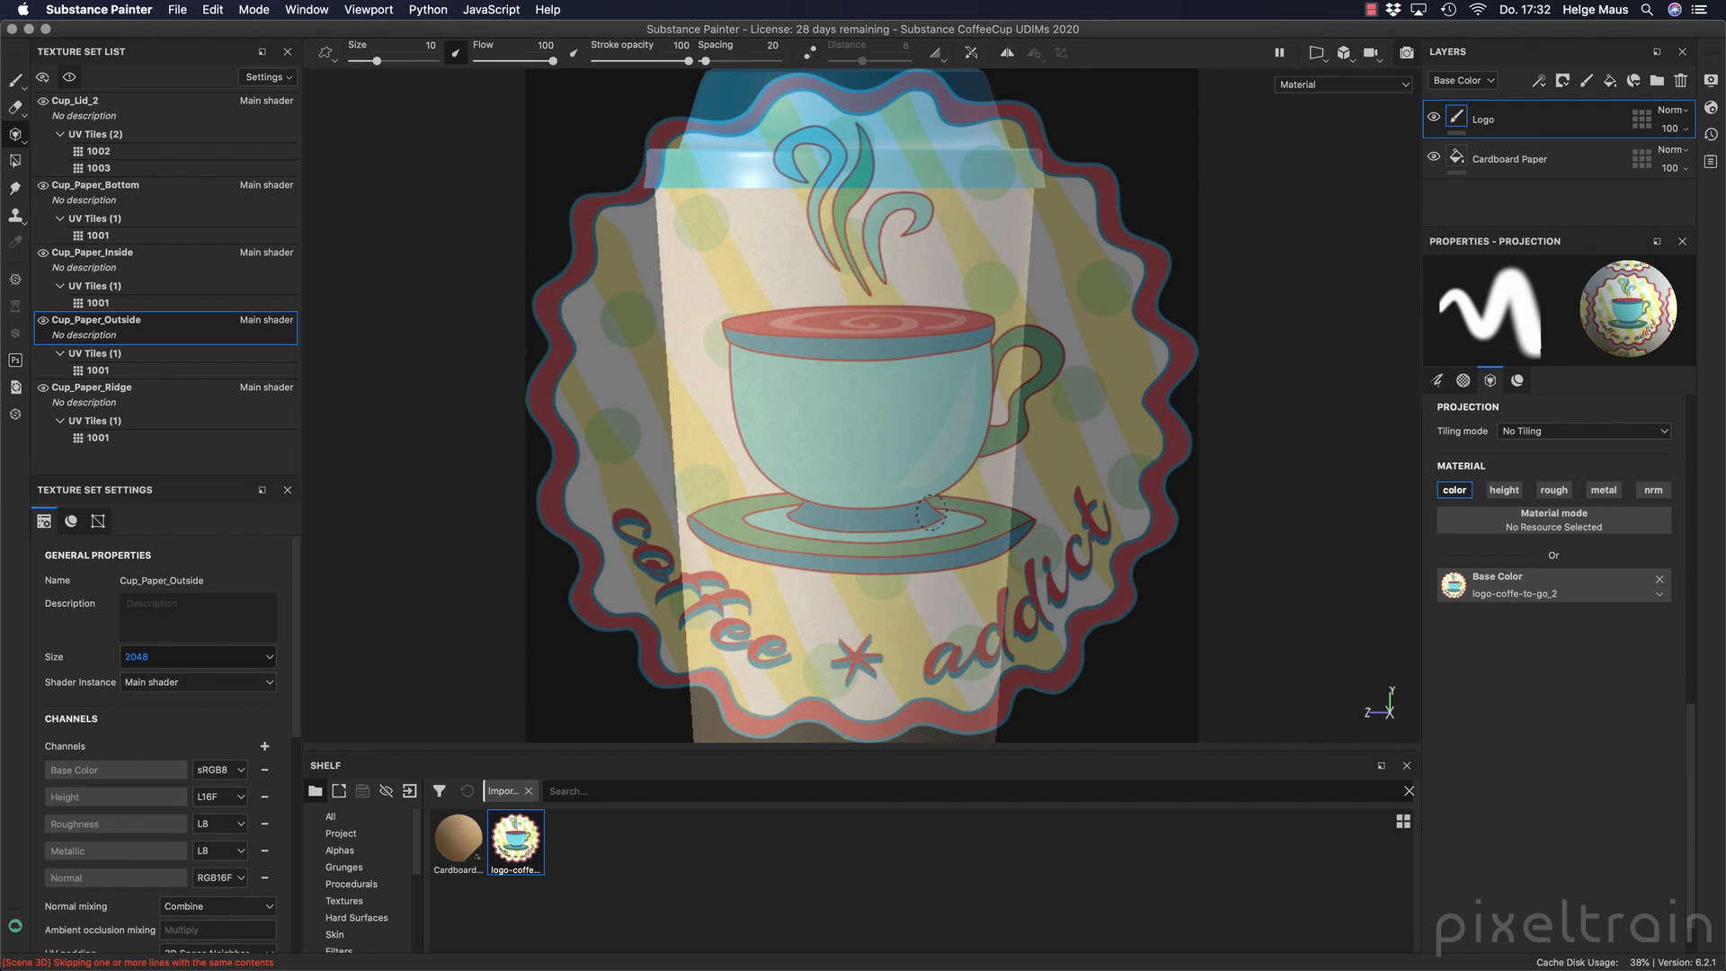
pyautogui.press('s')
pyautogui.moveTo(1117, 661); pyautogui.dragTo(1072, 605)
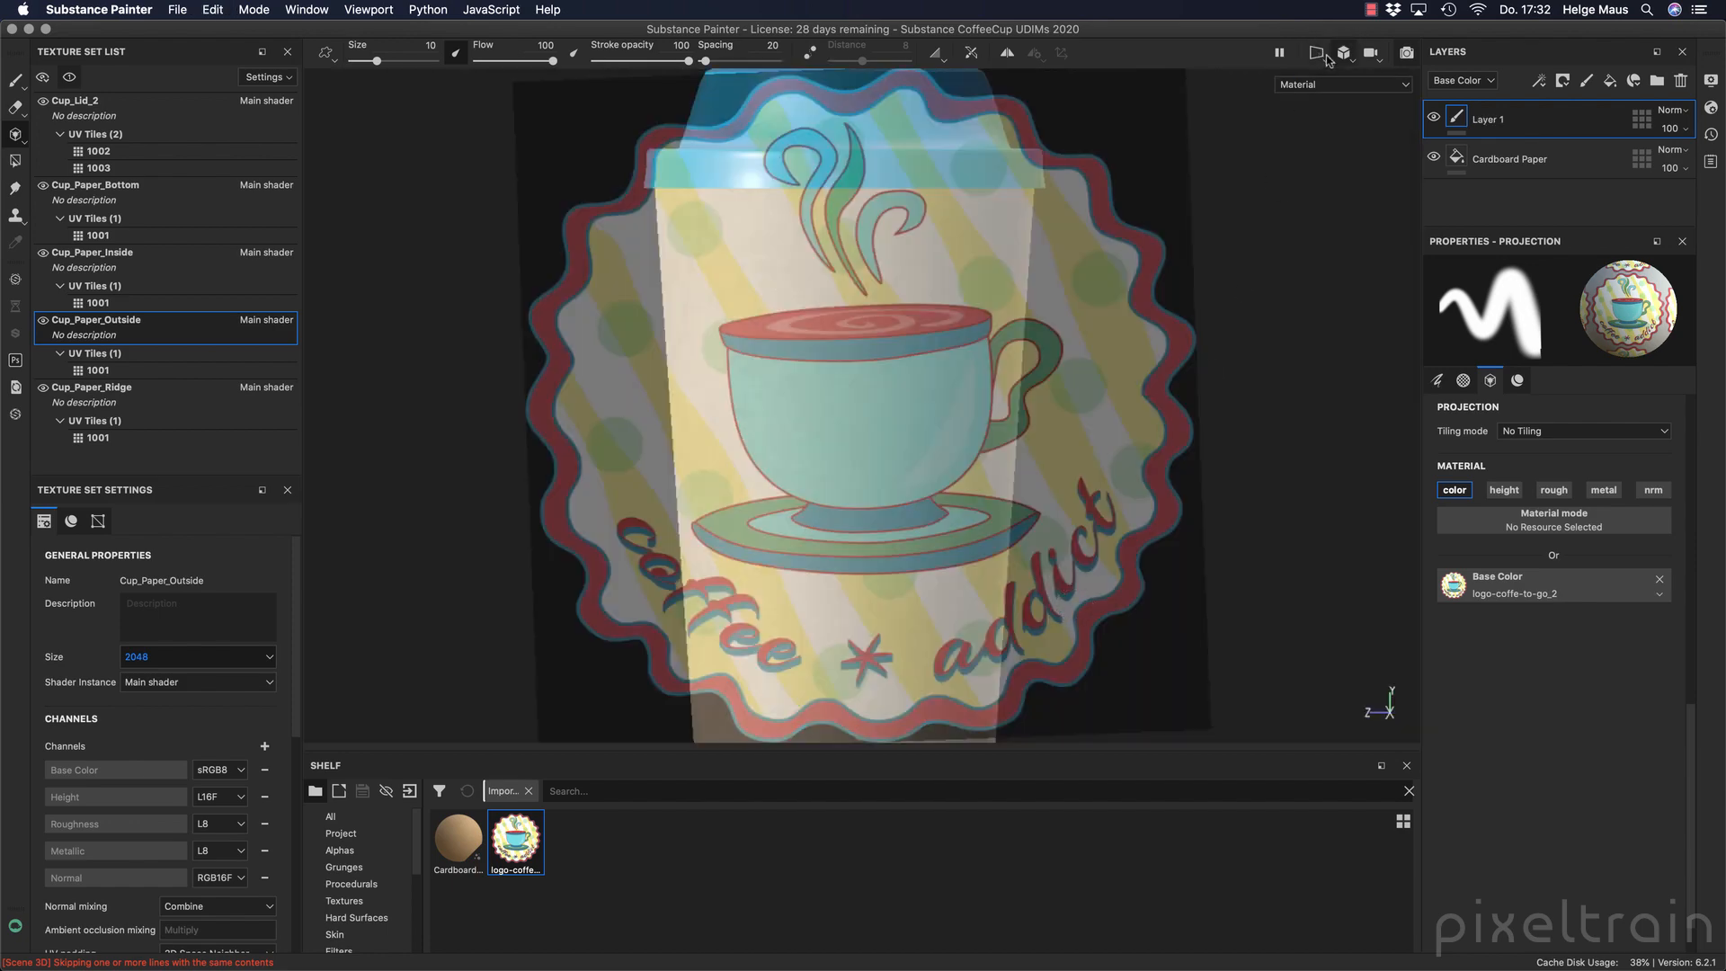
# Scale the logo stencil down to fit within the cup's outer wall and align the cup beneath it.
pyautogui.press('s')
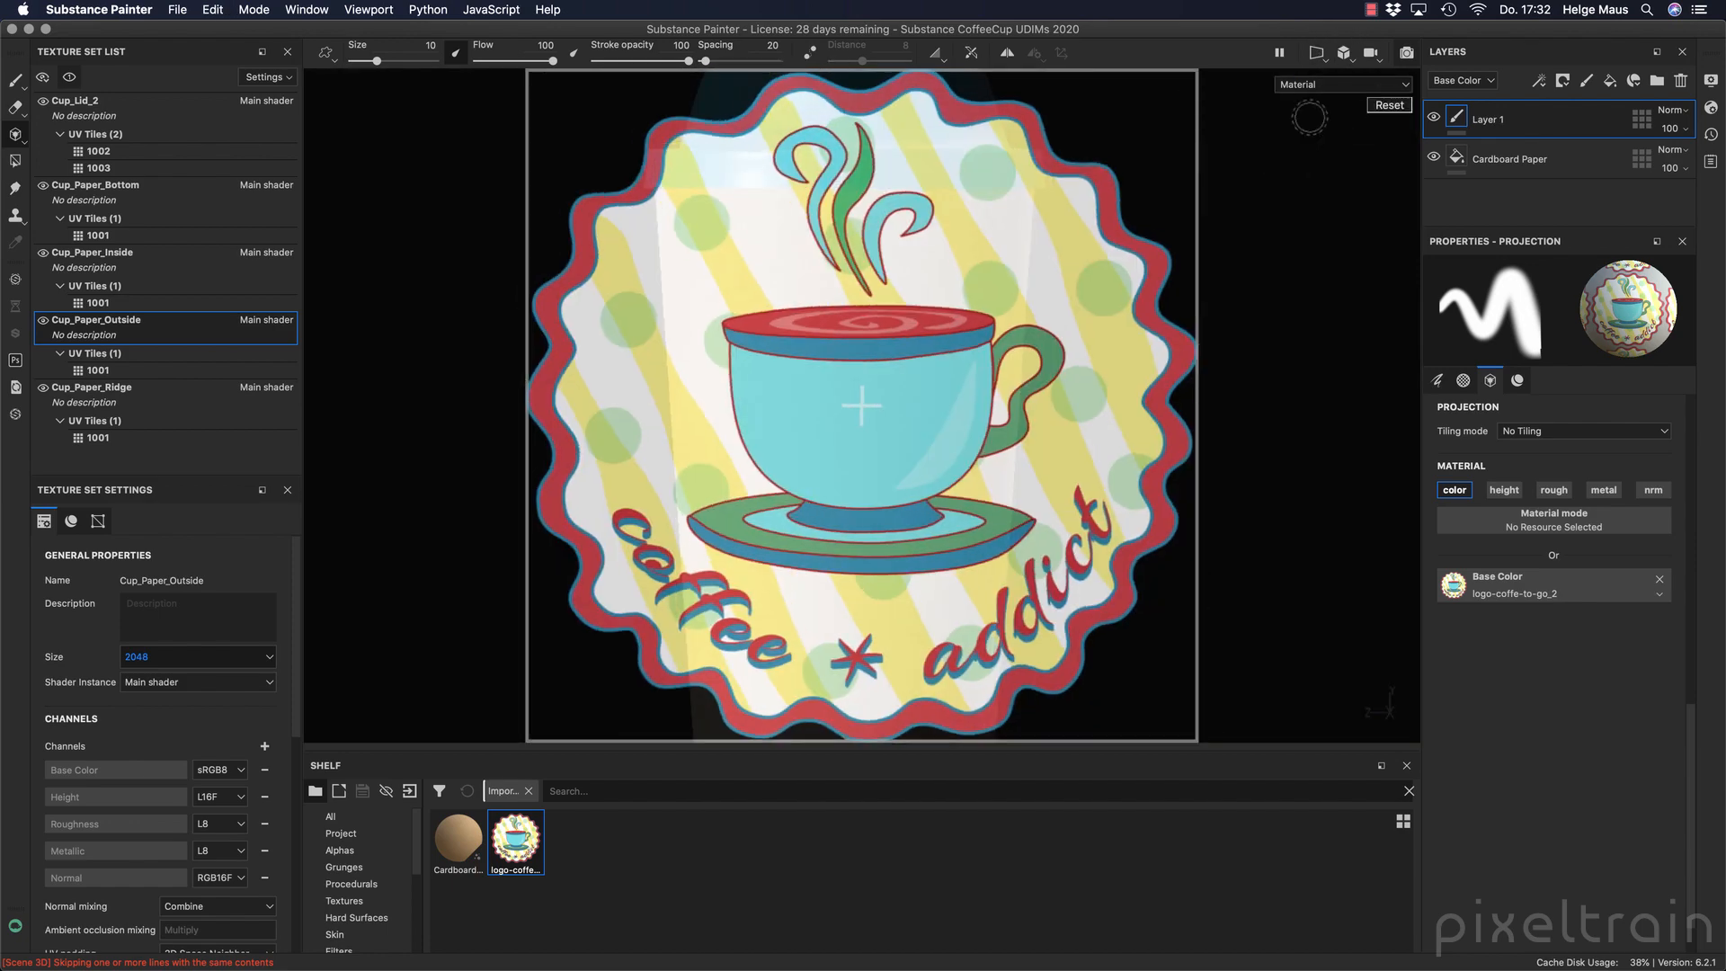
pyautogui.moveTo(1040, 493); pyautogui.dragTo(812, 418, button='right')
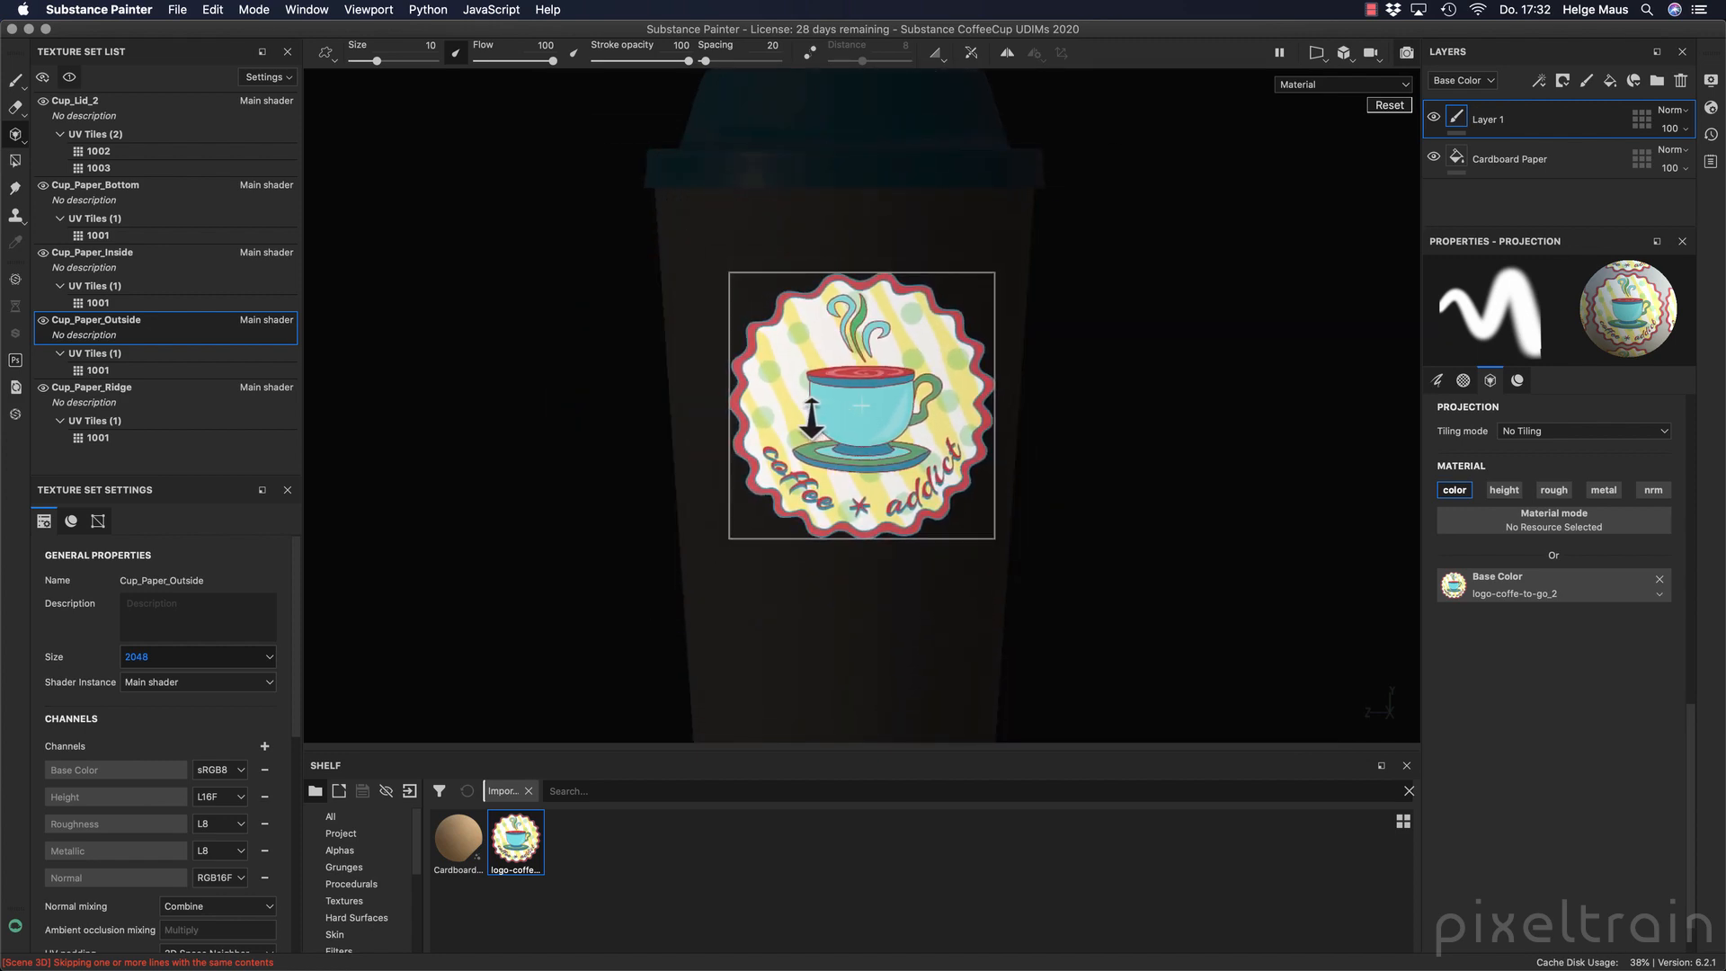
pyautogui.press('s')
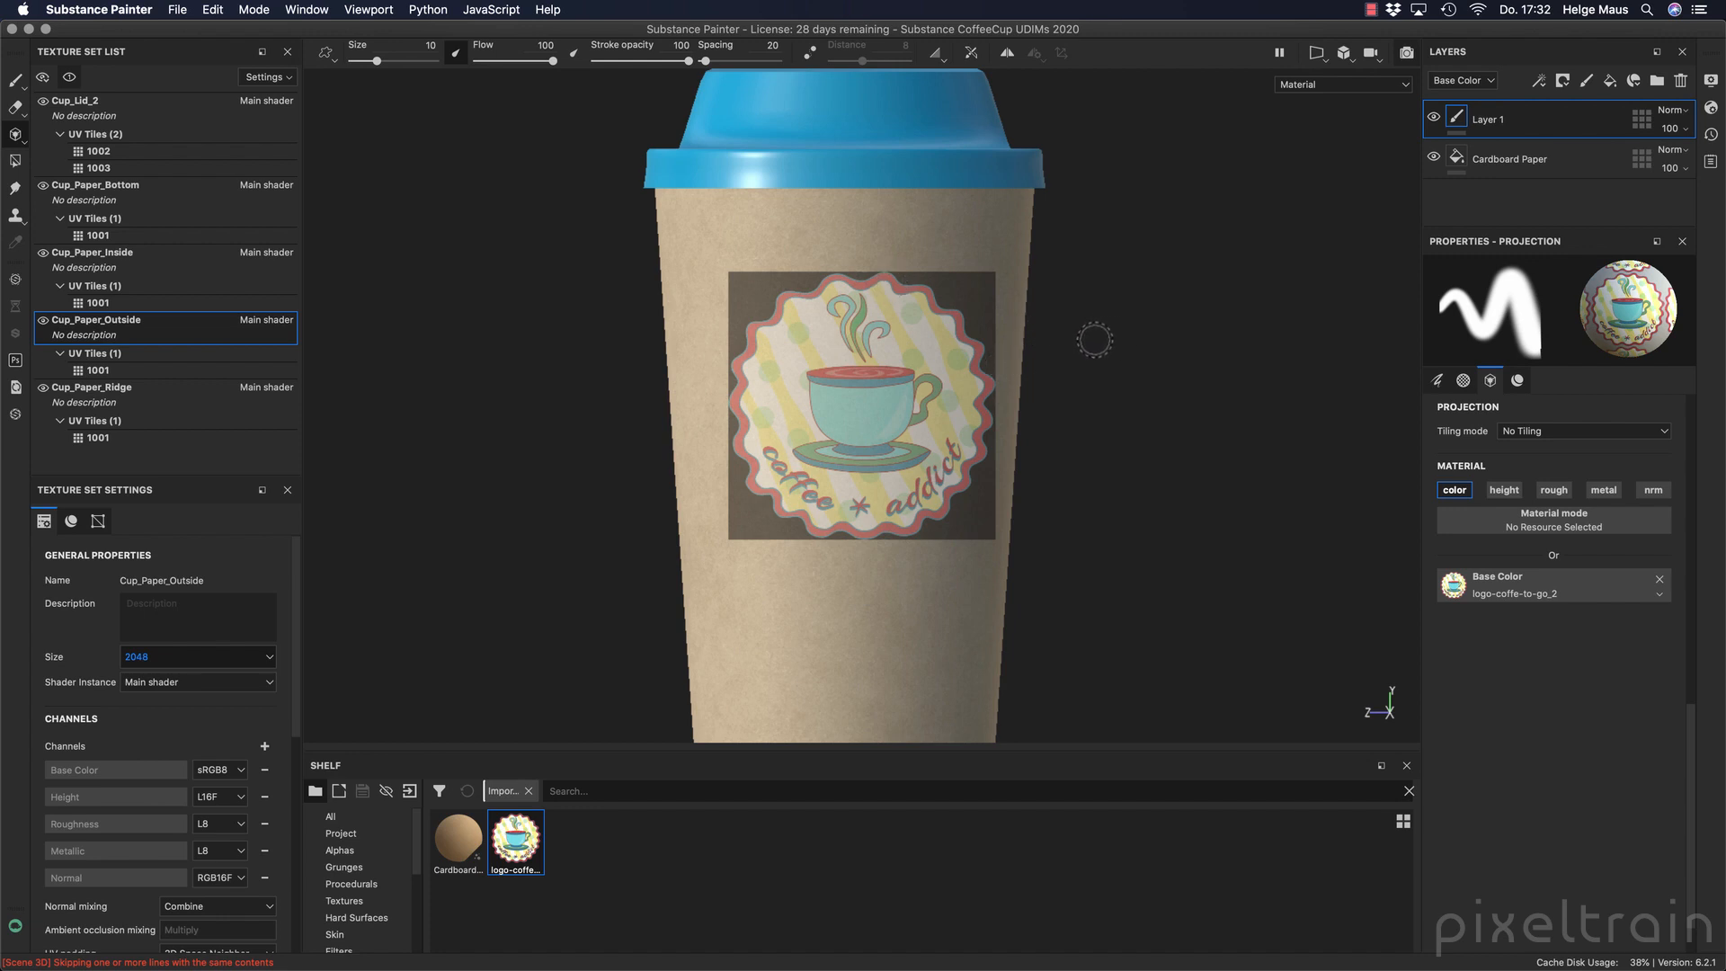
pyautogui.keyDown('alt'); pyautogui.moveTo(1077, 299); pyautogui.dragTo(1094, 320, button='middle'); pyautogui.keyUp('alt')
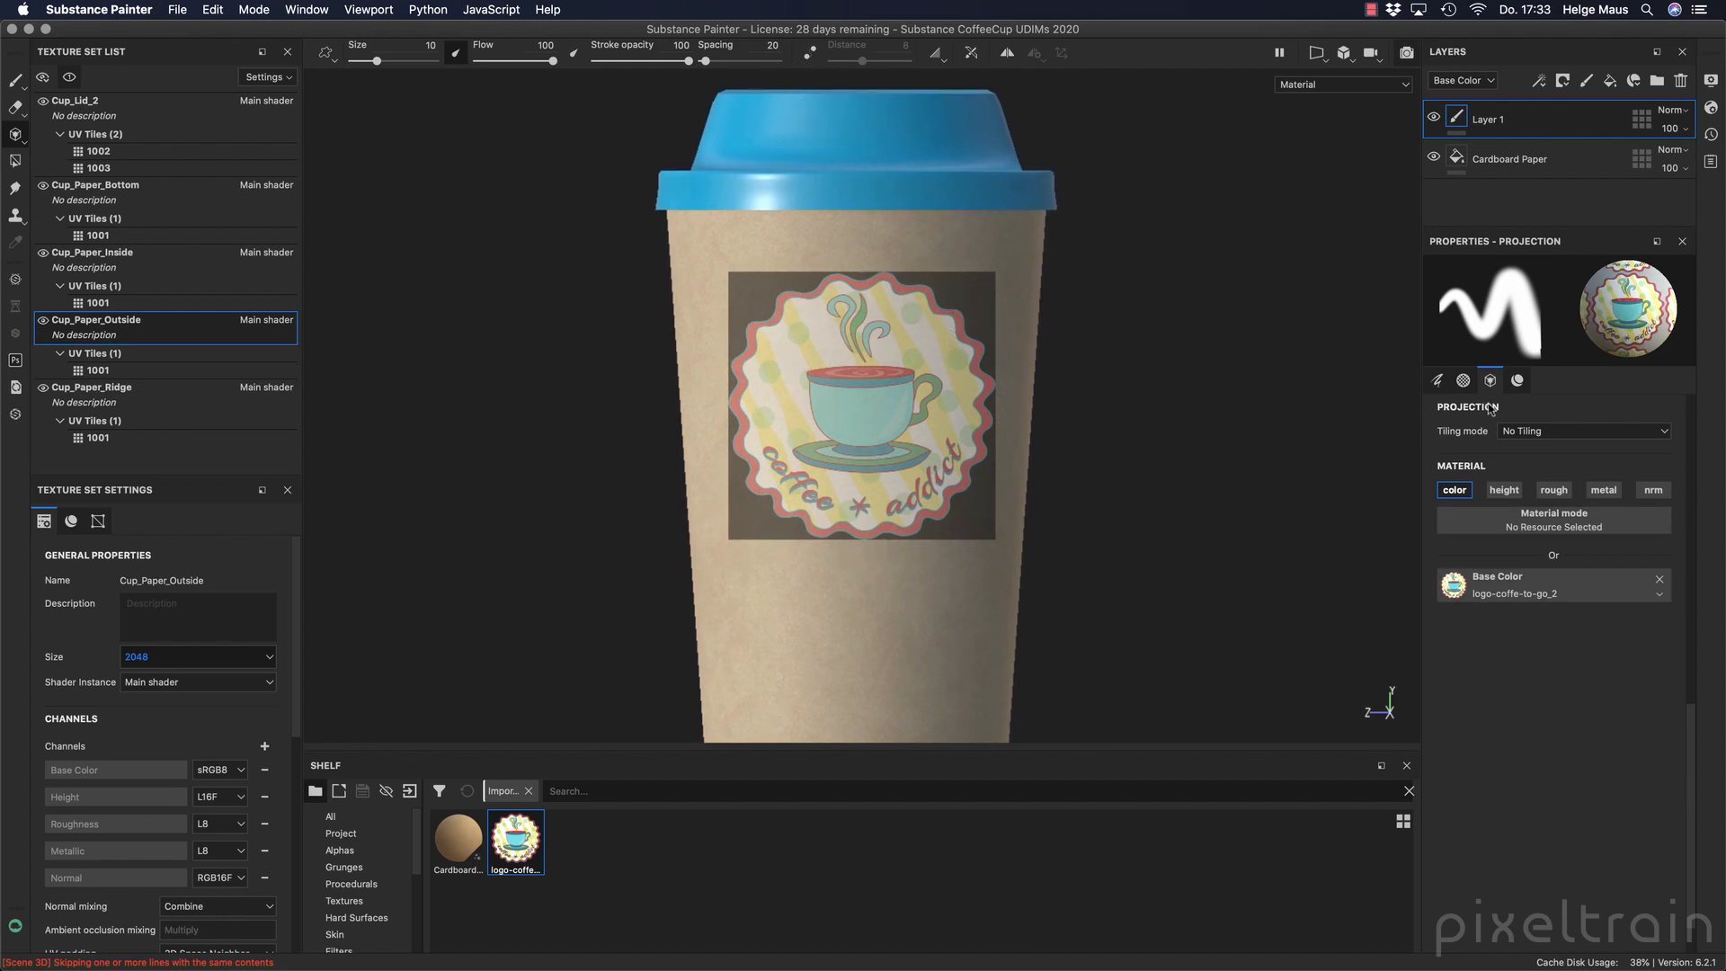
# Rename the paint layer to Logo and remove the Shape alpha from the projection brush.
pyautogui.doubleClick(1487, 120)
pyautogui.click(1463, 382)
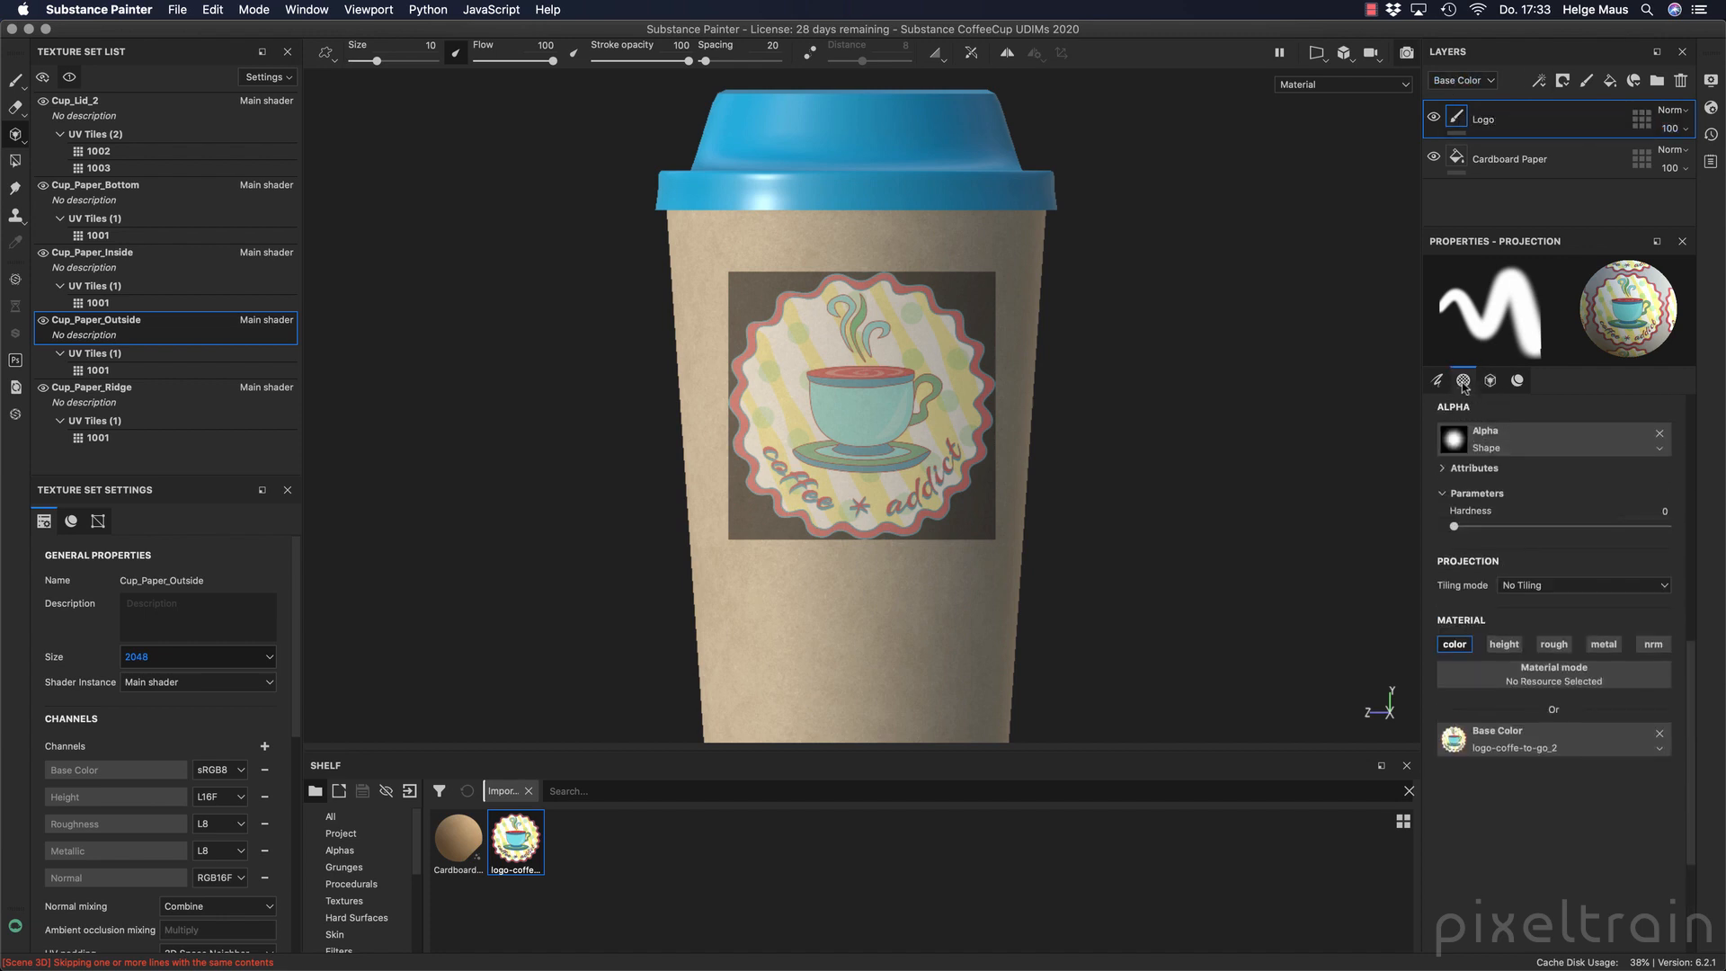
pyautogui.click(1661, 434)
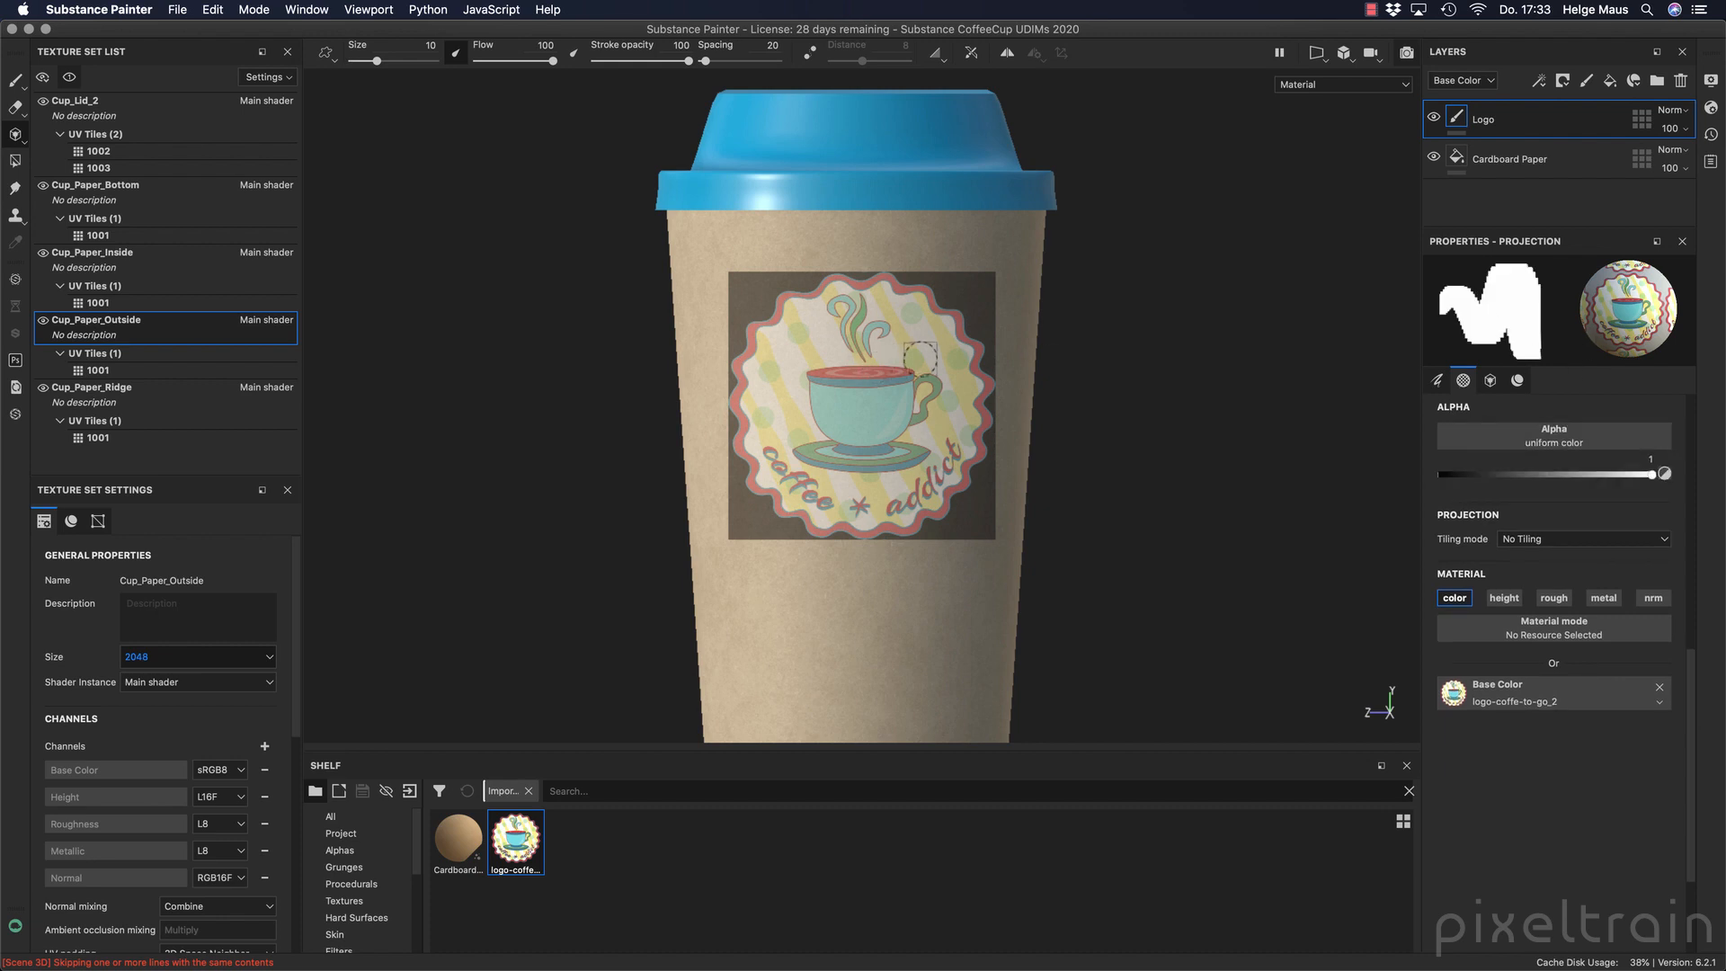
# Paint the whole logo onto the cup's outer wall through the projection and switch back to the Paint tool.
pyautogui.moveTo(976, 330)
pyautogui.mouseDown()
pyautogui.moveTo(791, 306)
pyautogui.moveTo(833, 369)
pyautogui.moveTo(962, 432)
pyautogui.moveTo(863, 530)
pyautogui.moveTo(917, 517)
pyautogui.moveTo(926, 429)
pyautogui.moveTo(967, 378)
pyautogui.moveTo(908, 341)
pyautogui.moveTo(782, 360)
pyautogui.moveTo(817, 436)
pyautogui.moveTo(791, 494)
pyautogui.moveTo(899, 519)
pyautogui.moveTo(886, 469)
pyautogui.mouseUp()
pyautogui.moveTo(1041, 389)
pyautogui.mouseDown()
pyautogui.moveTo(791, 409)
pyautogui.moveTo(981, 415)
pyautogui.moveTo(913, 416)
pyautogui.mouseUp()
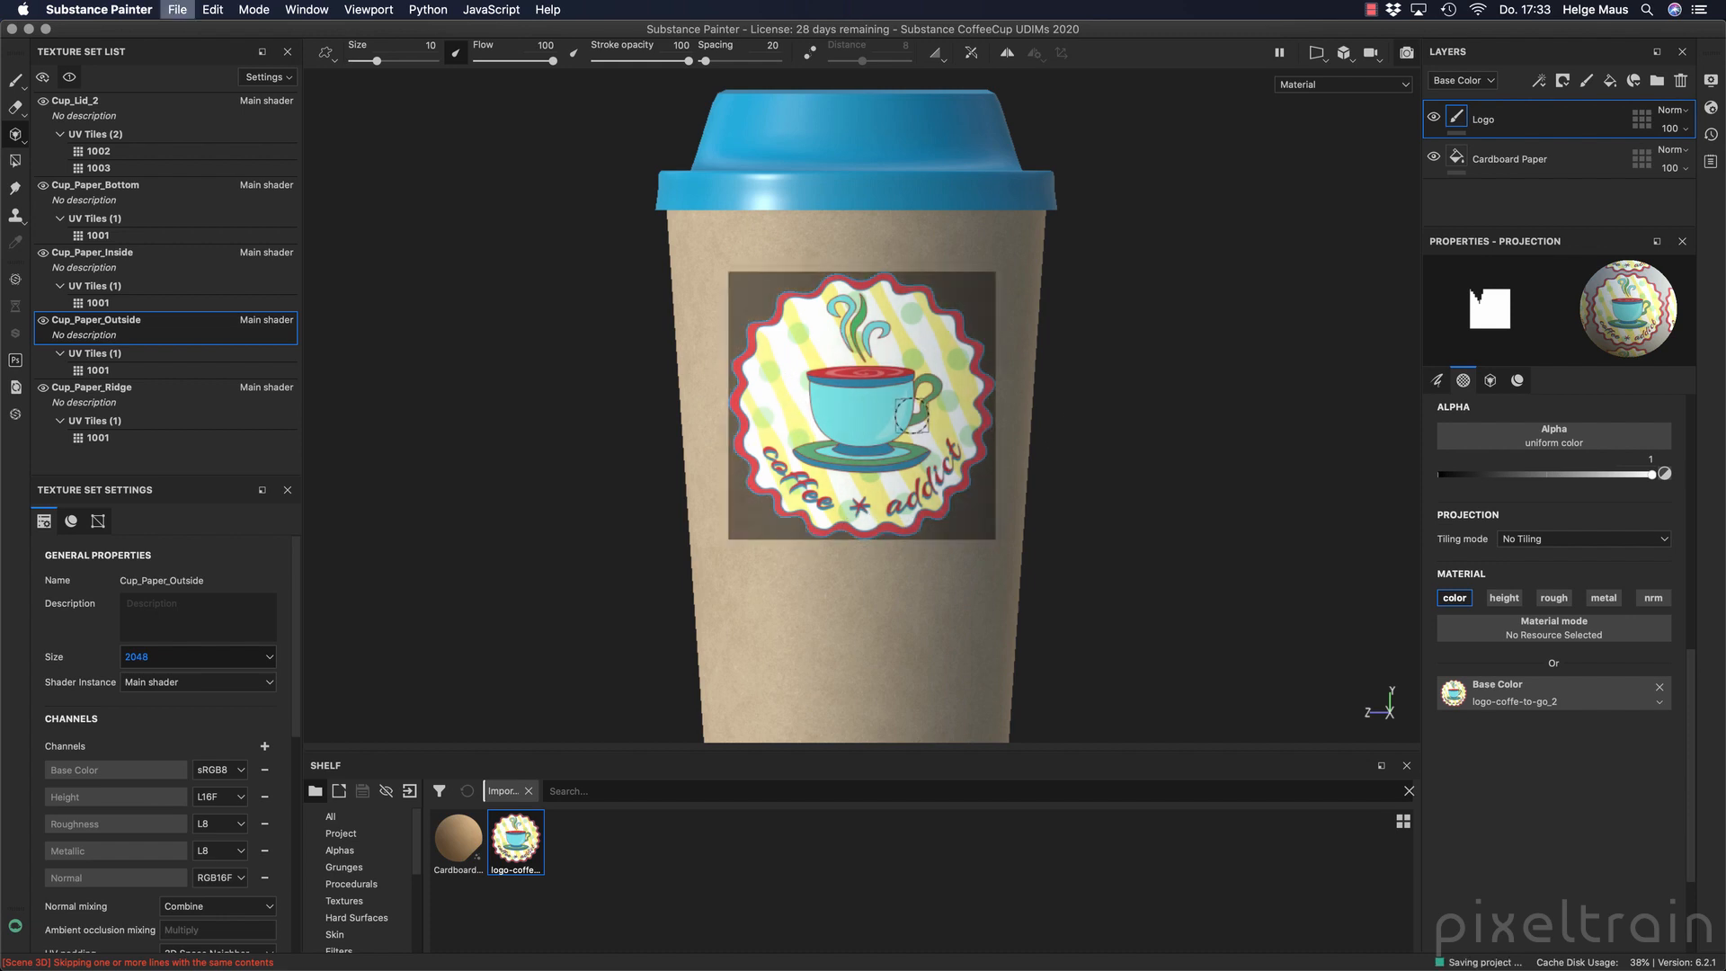
pyautogui.click(15, 82)
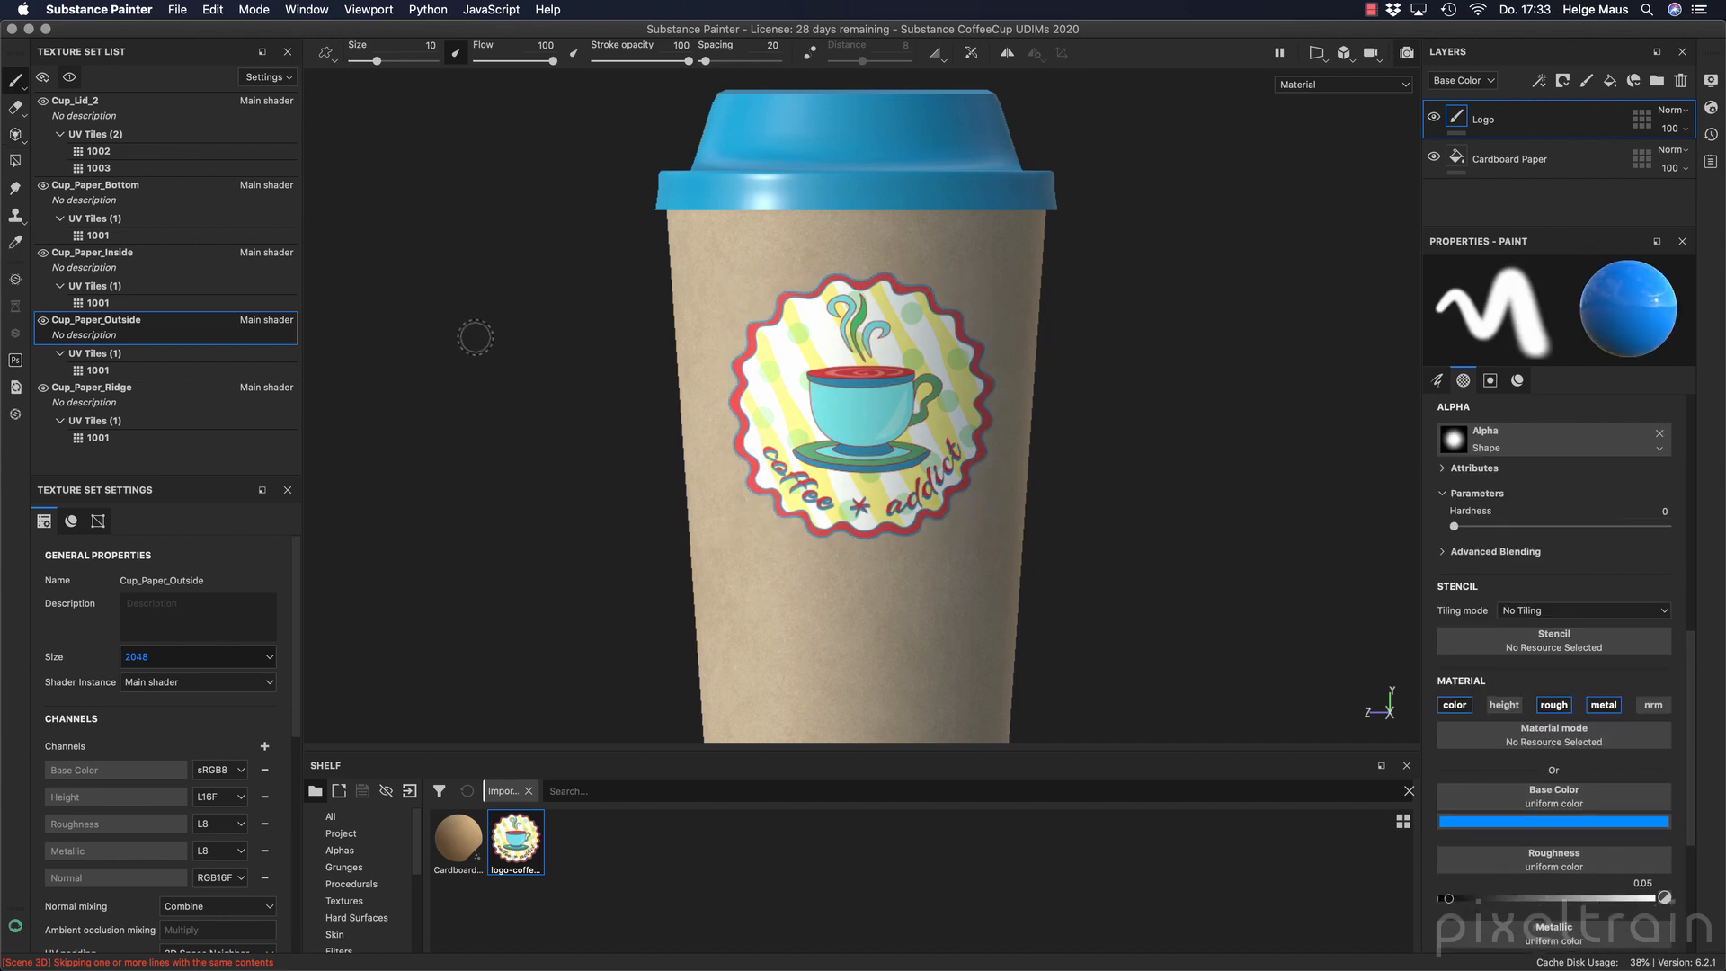
# Switch the camera to perspective view and show the 3D and 2D views side by side.
pyautogui.click(1345, 54)
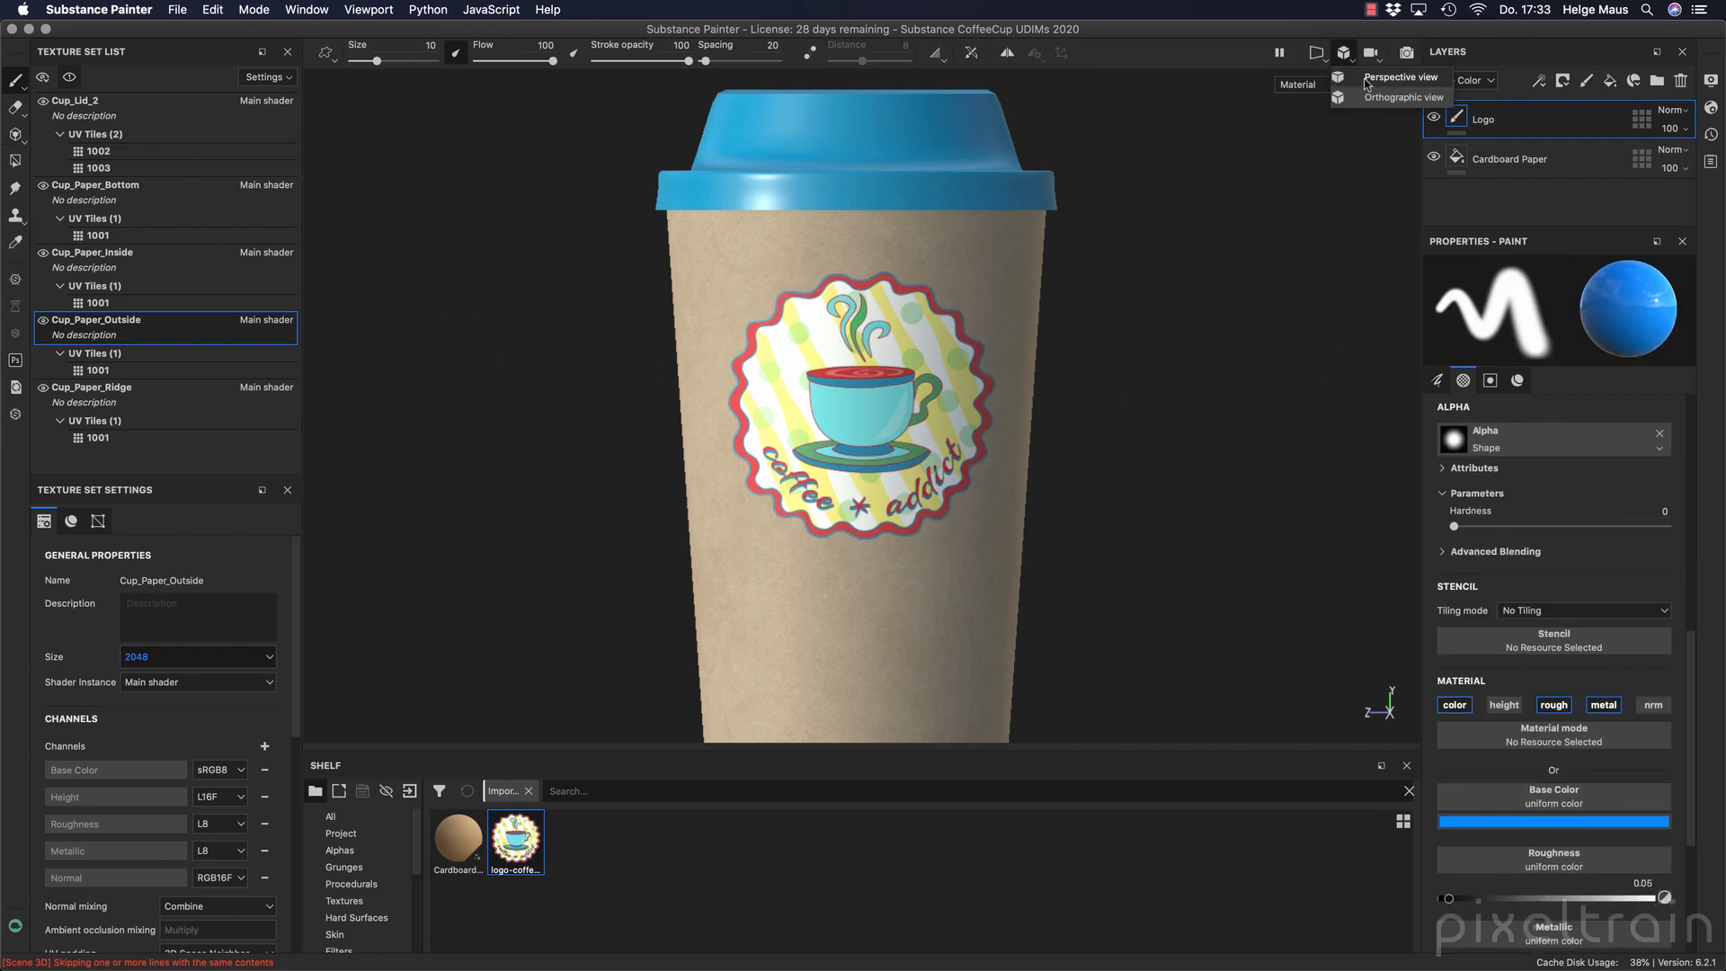
pyautogui.click(1367, 79)
pyautogui.click(1316, 52)
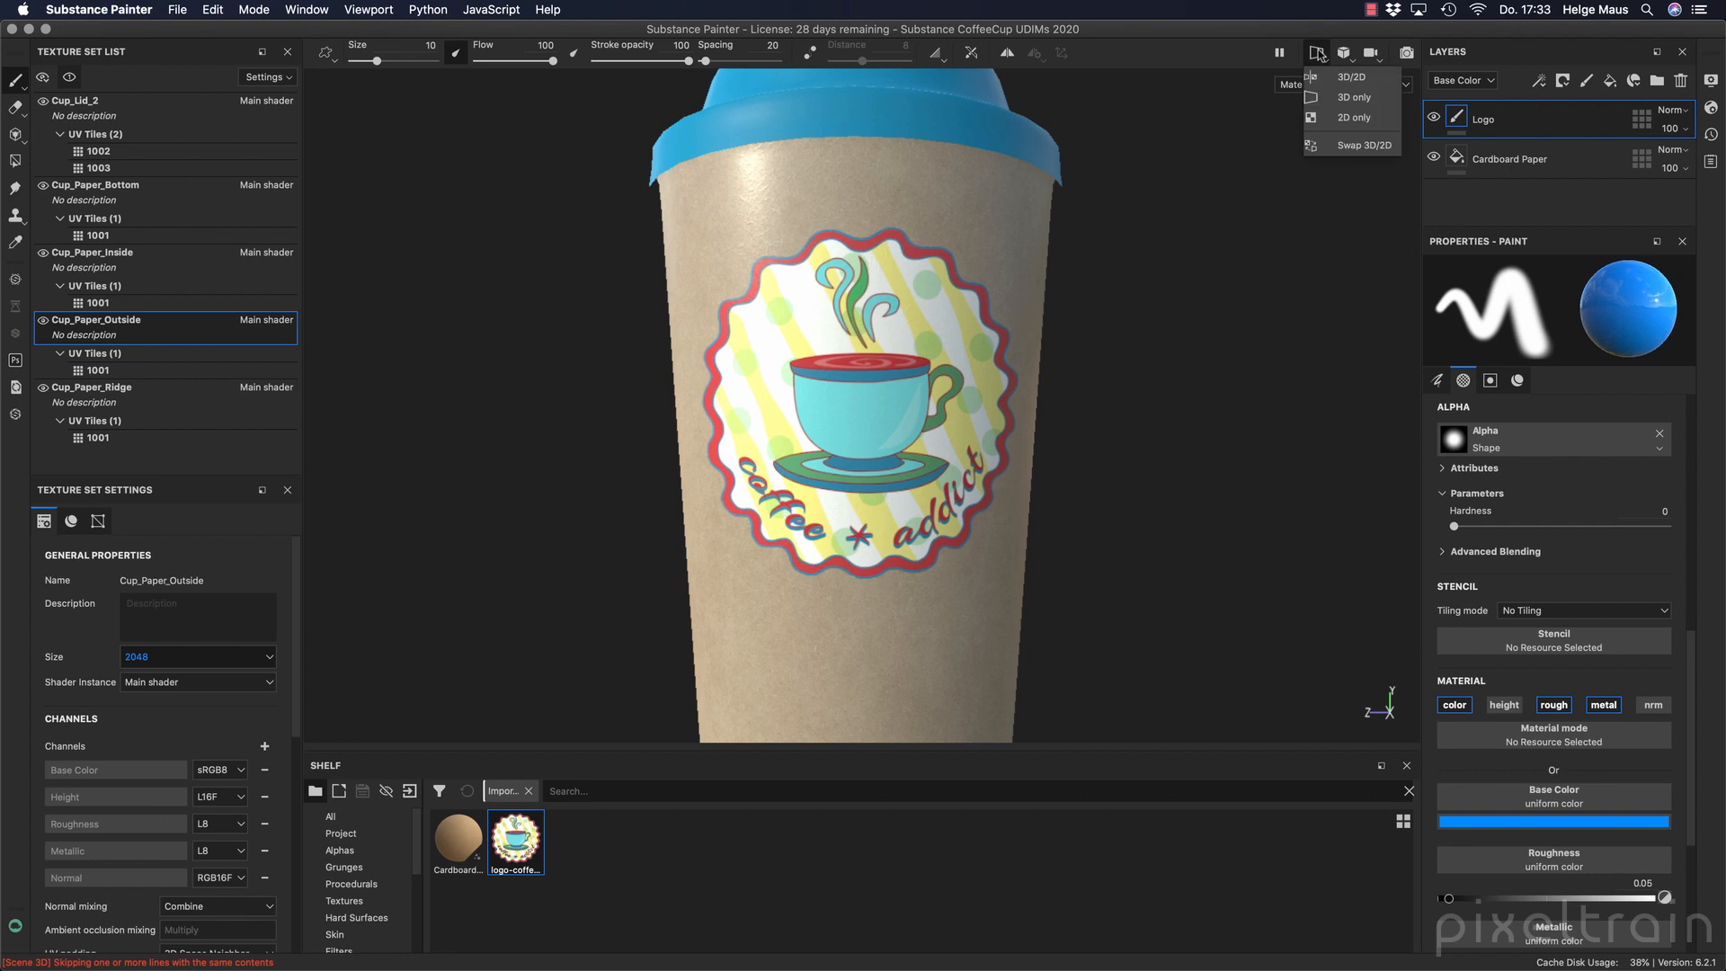
pyautogui.click(1357, 77)
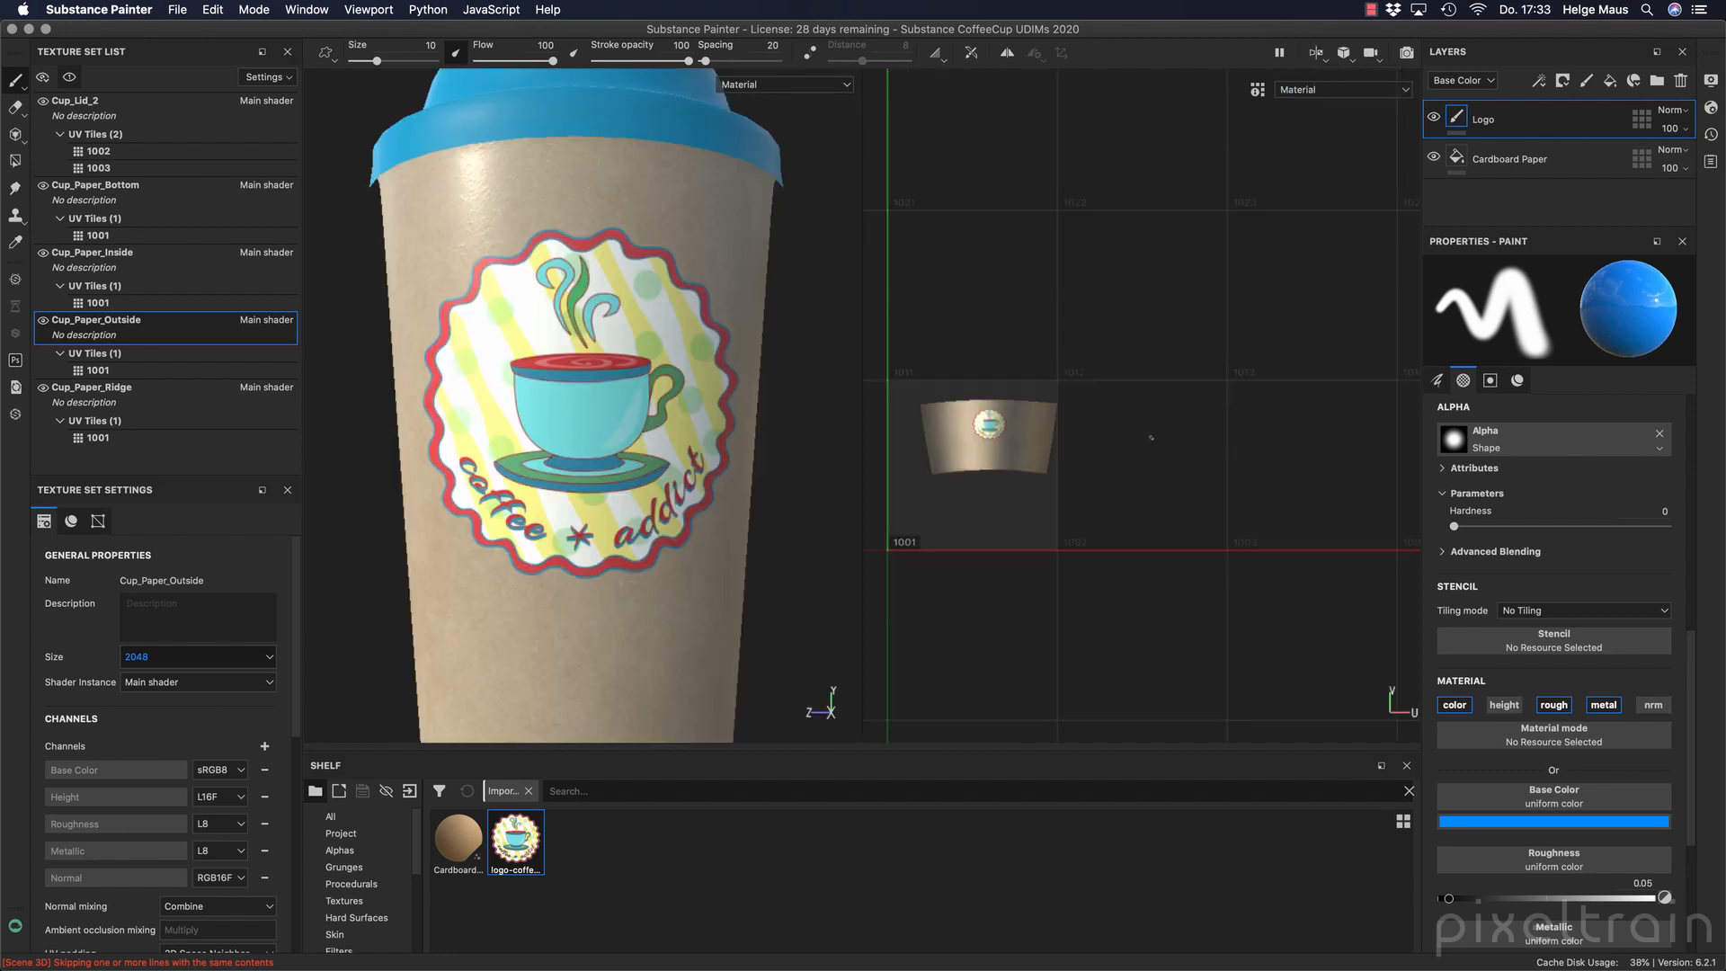
# Examine the UV tiles of the ridge, outside, inside, bottom and Cup_Lid_2 texture sets one after another.
pyautogui.click(99, 392)
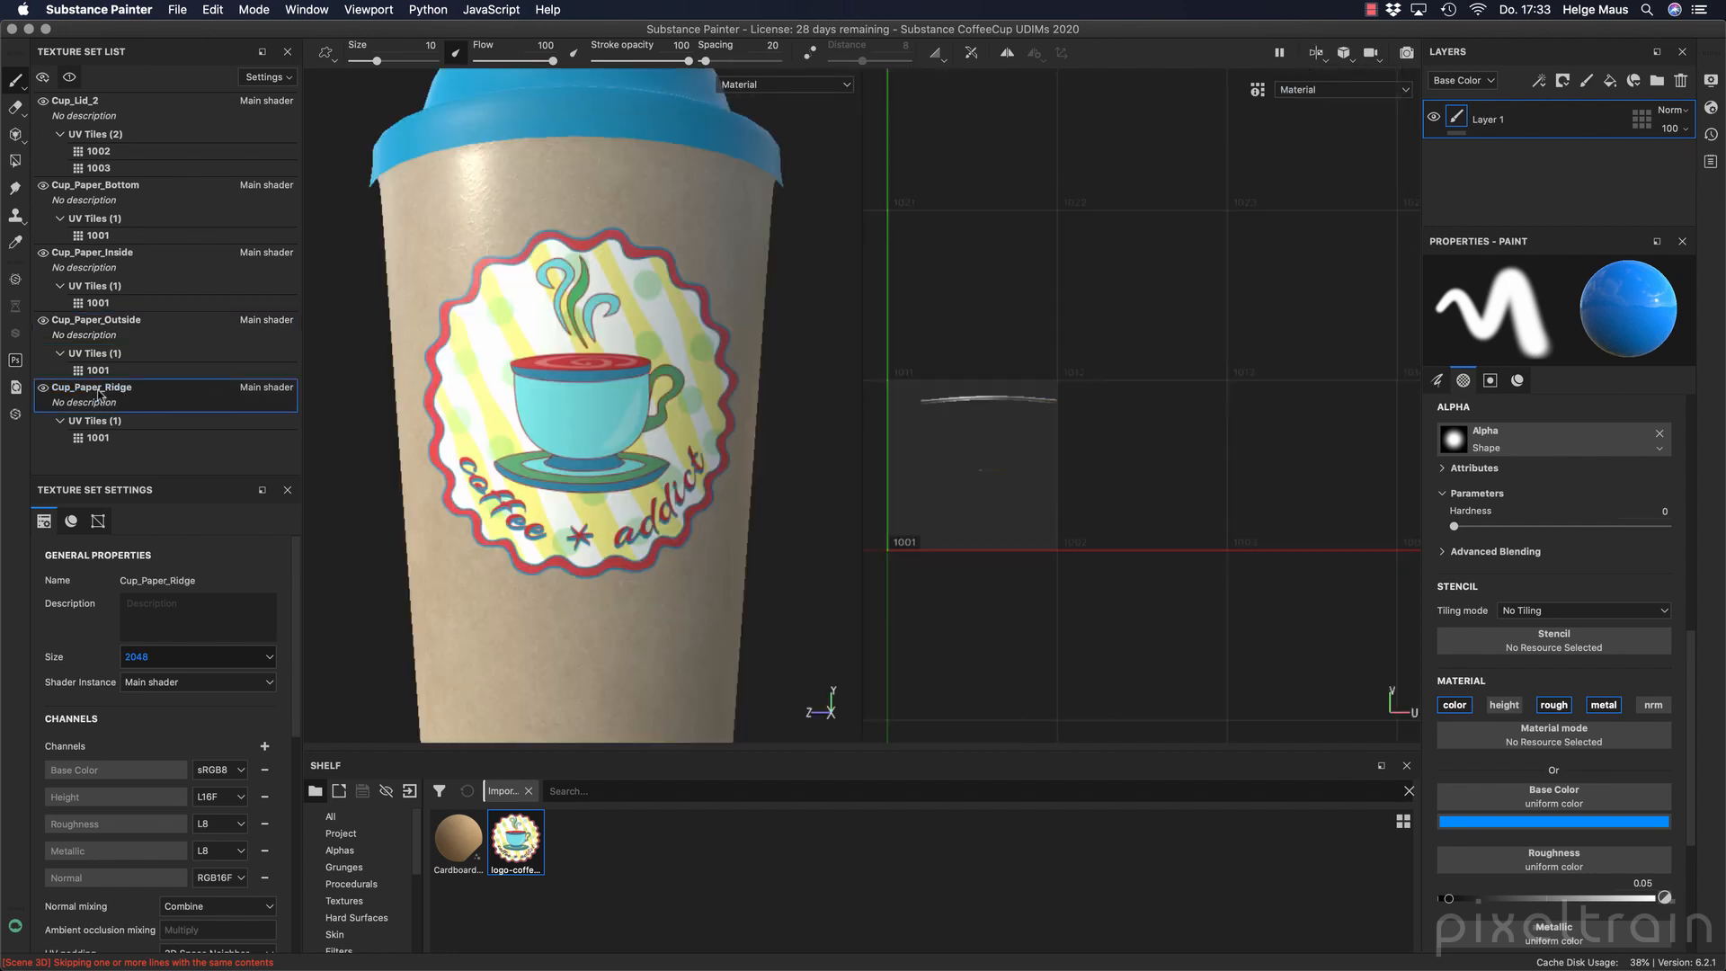
pyautogui.click(95, 326)
pyautogui.click(115, 254)
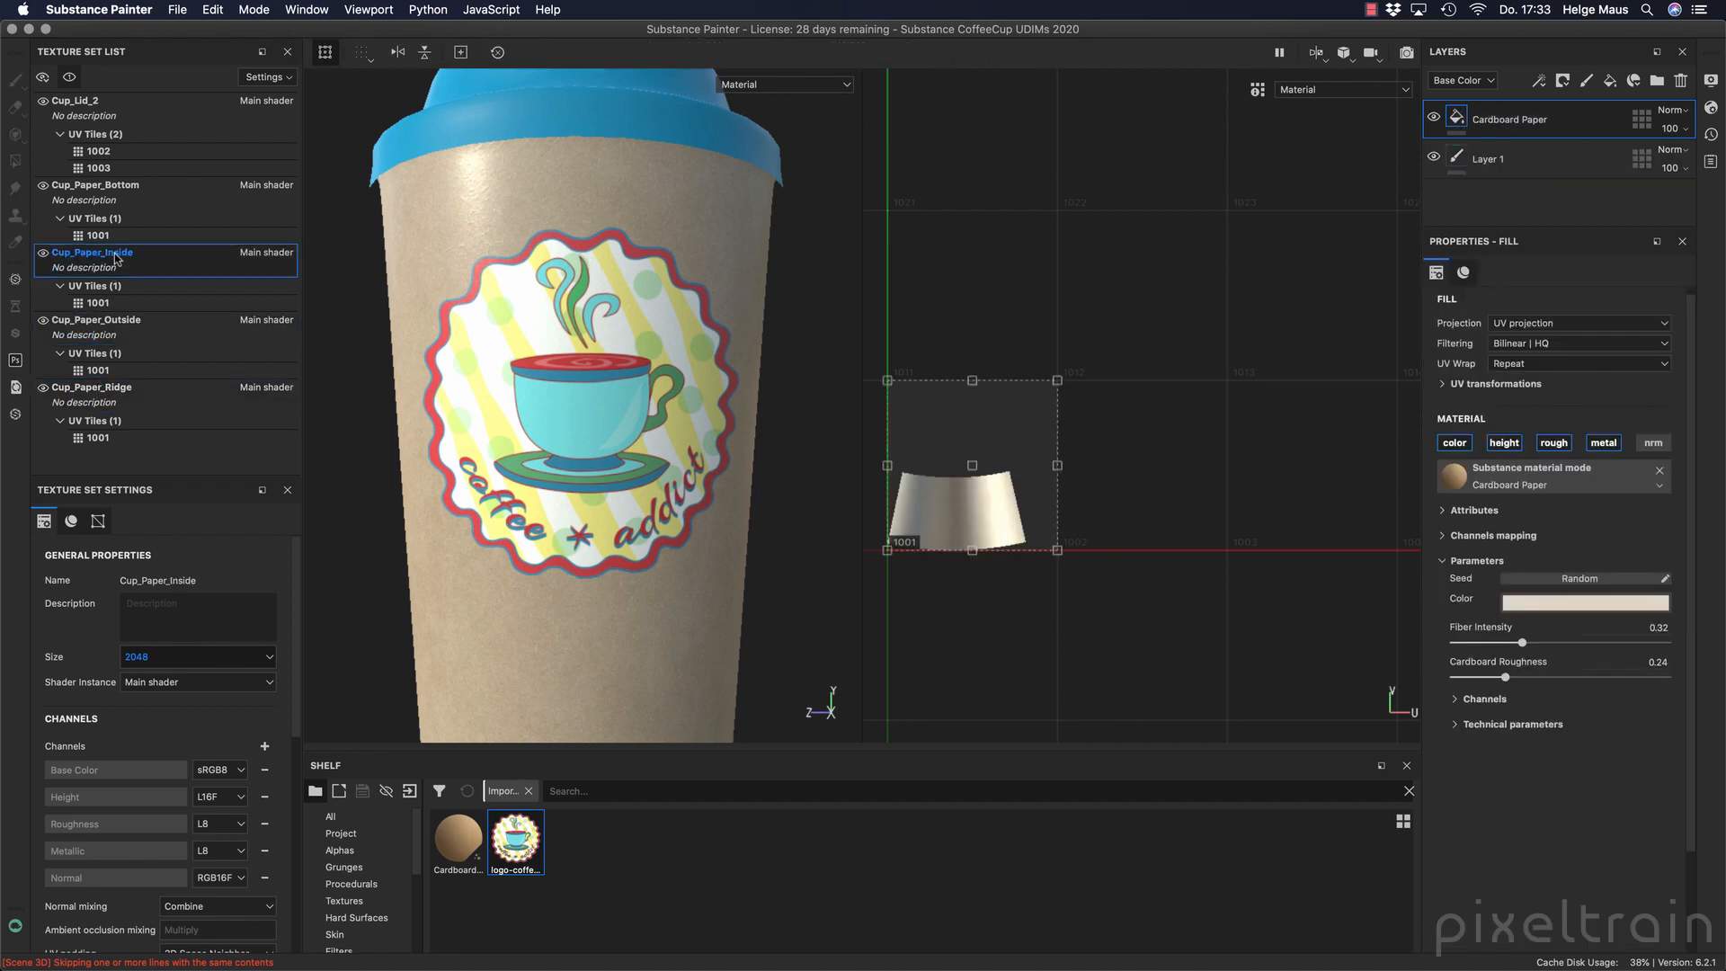
pyautogui.click(116, 189)
pyautogui.click(131, 106)
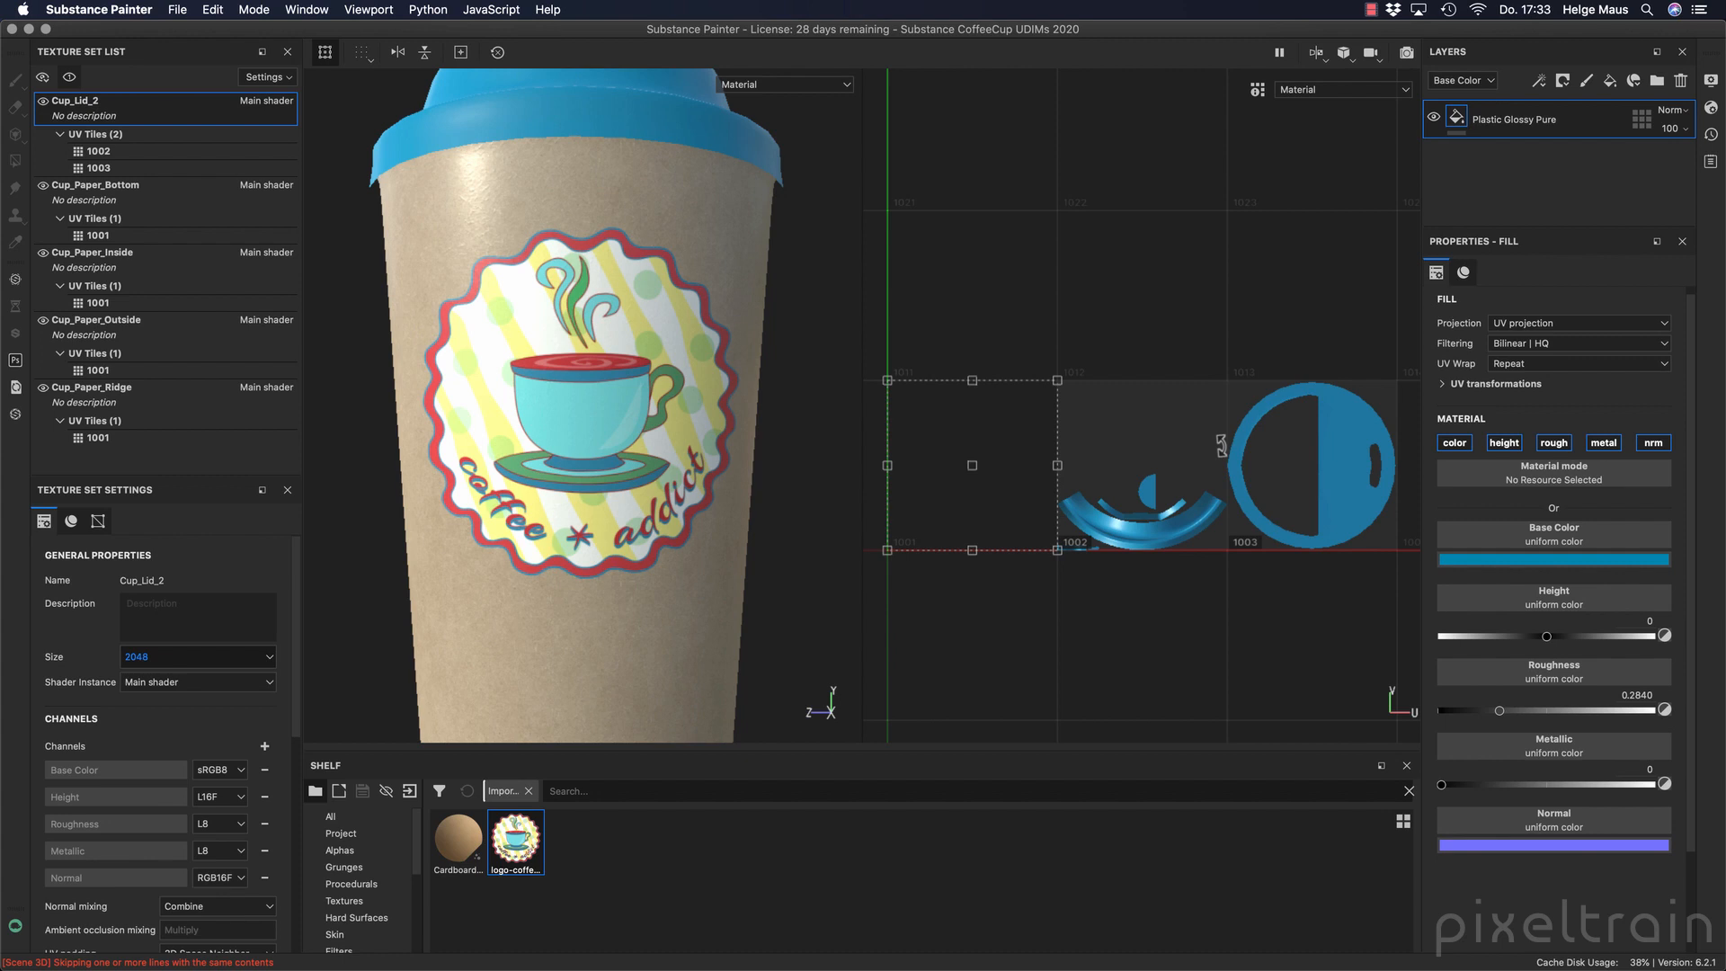
# Add a paint layer above the lid's Plastic Glossy Pure layer and set the brush's base color to pure red.
pyautogui.keyDown('alt'); pyautogui.moveTo(659, 331); pyautogui.dragTo(662, 544, button='middle'); pyautogui.keyUp('alt')
pyautogui.keyDown('alt'); pyautogui.moveTo(662, 384); pyautogui.dragTo(721, 460); pyautogui.keyUp('alt')
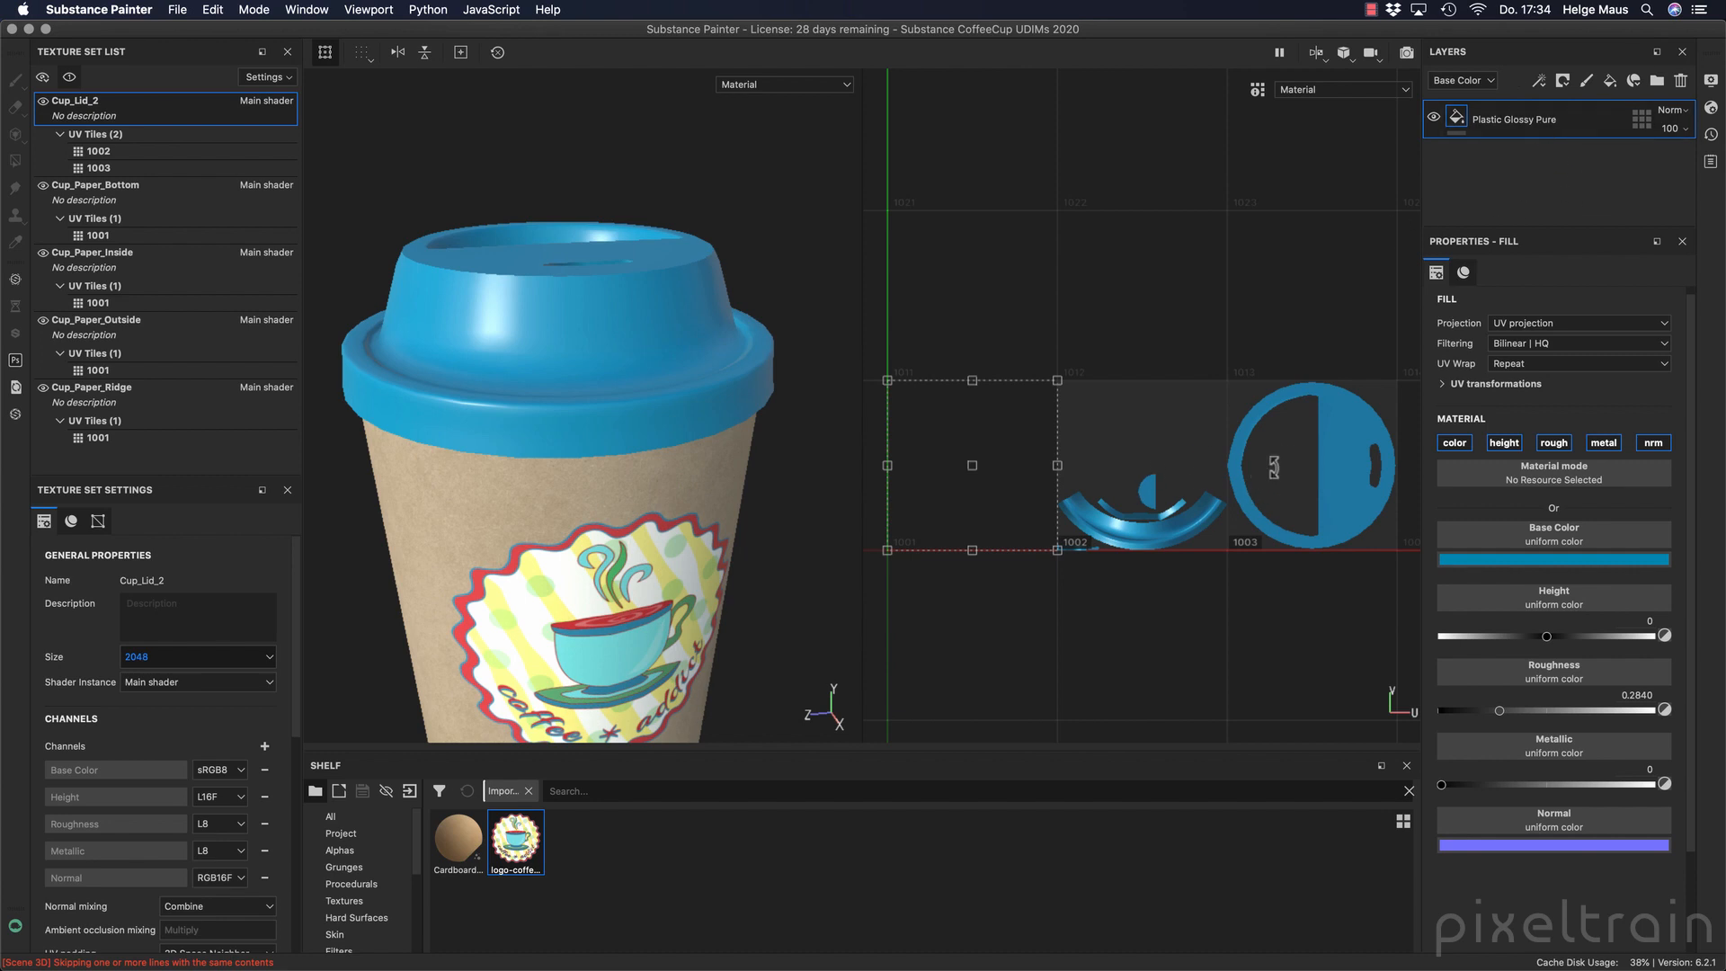
pyautogui.click(1586, 80)
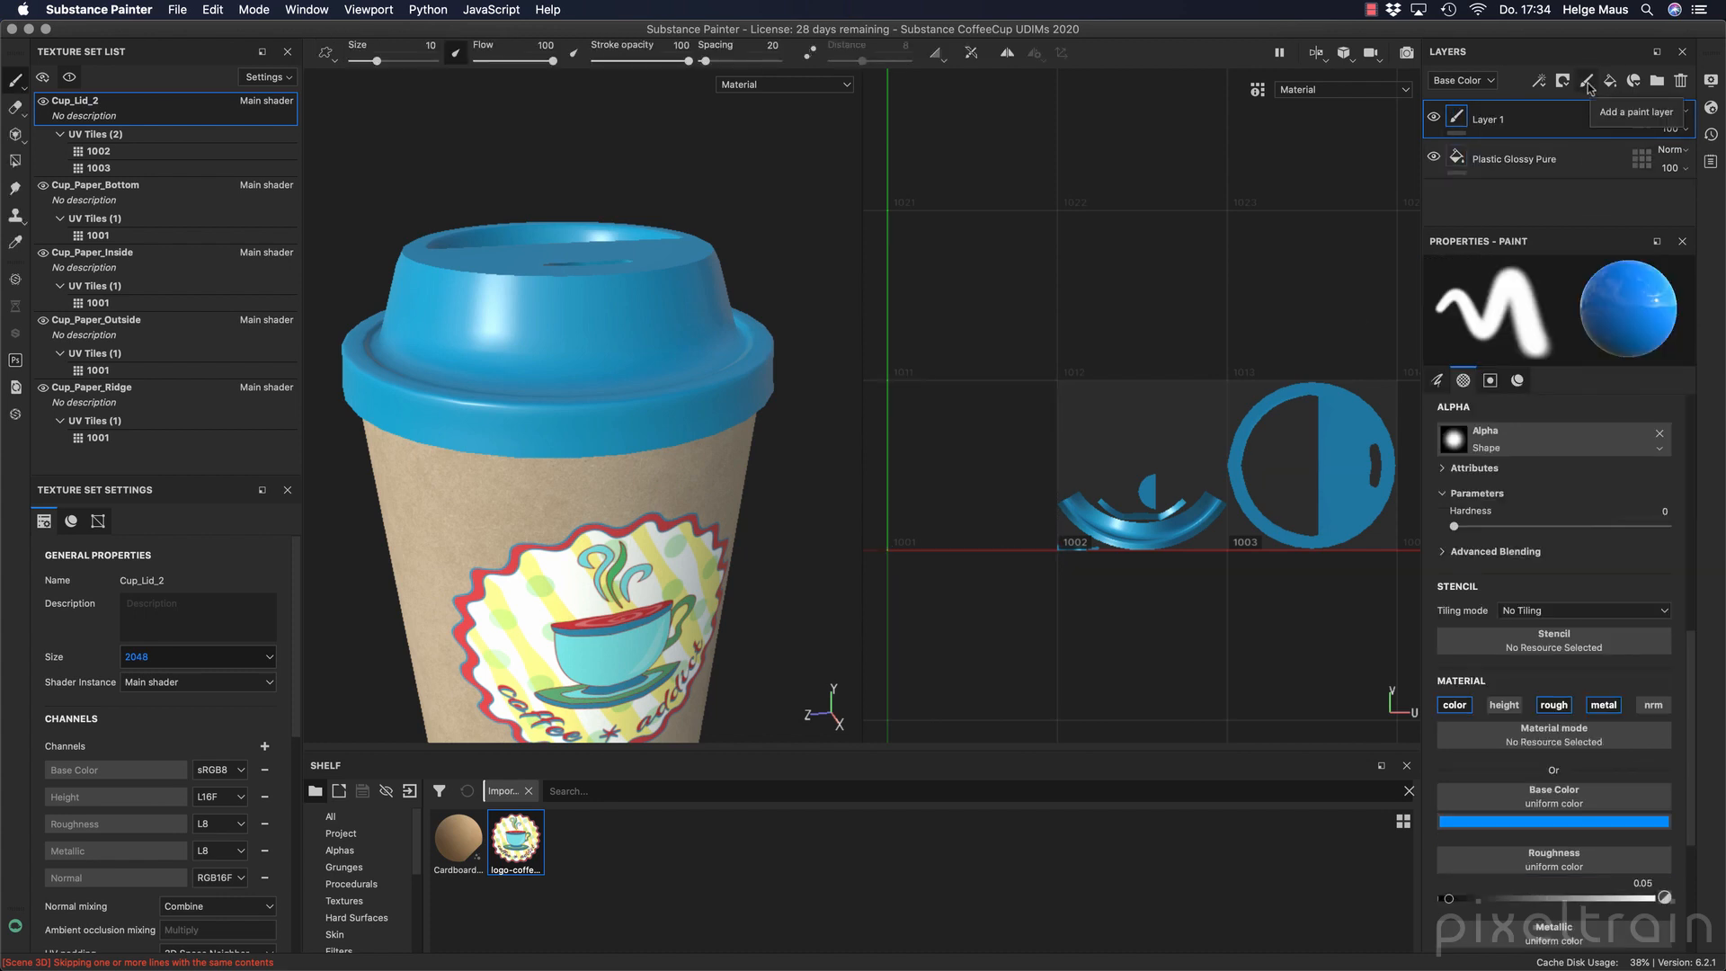
pyautogui.moveTo(13, 81)
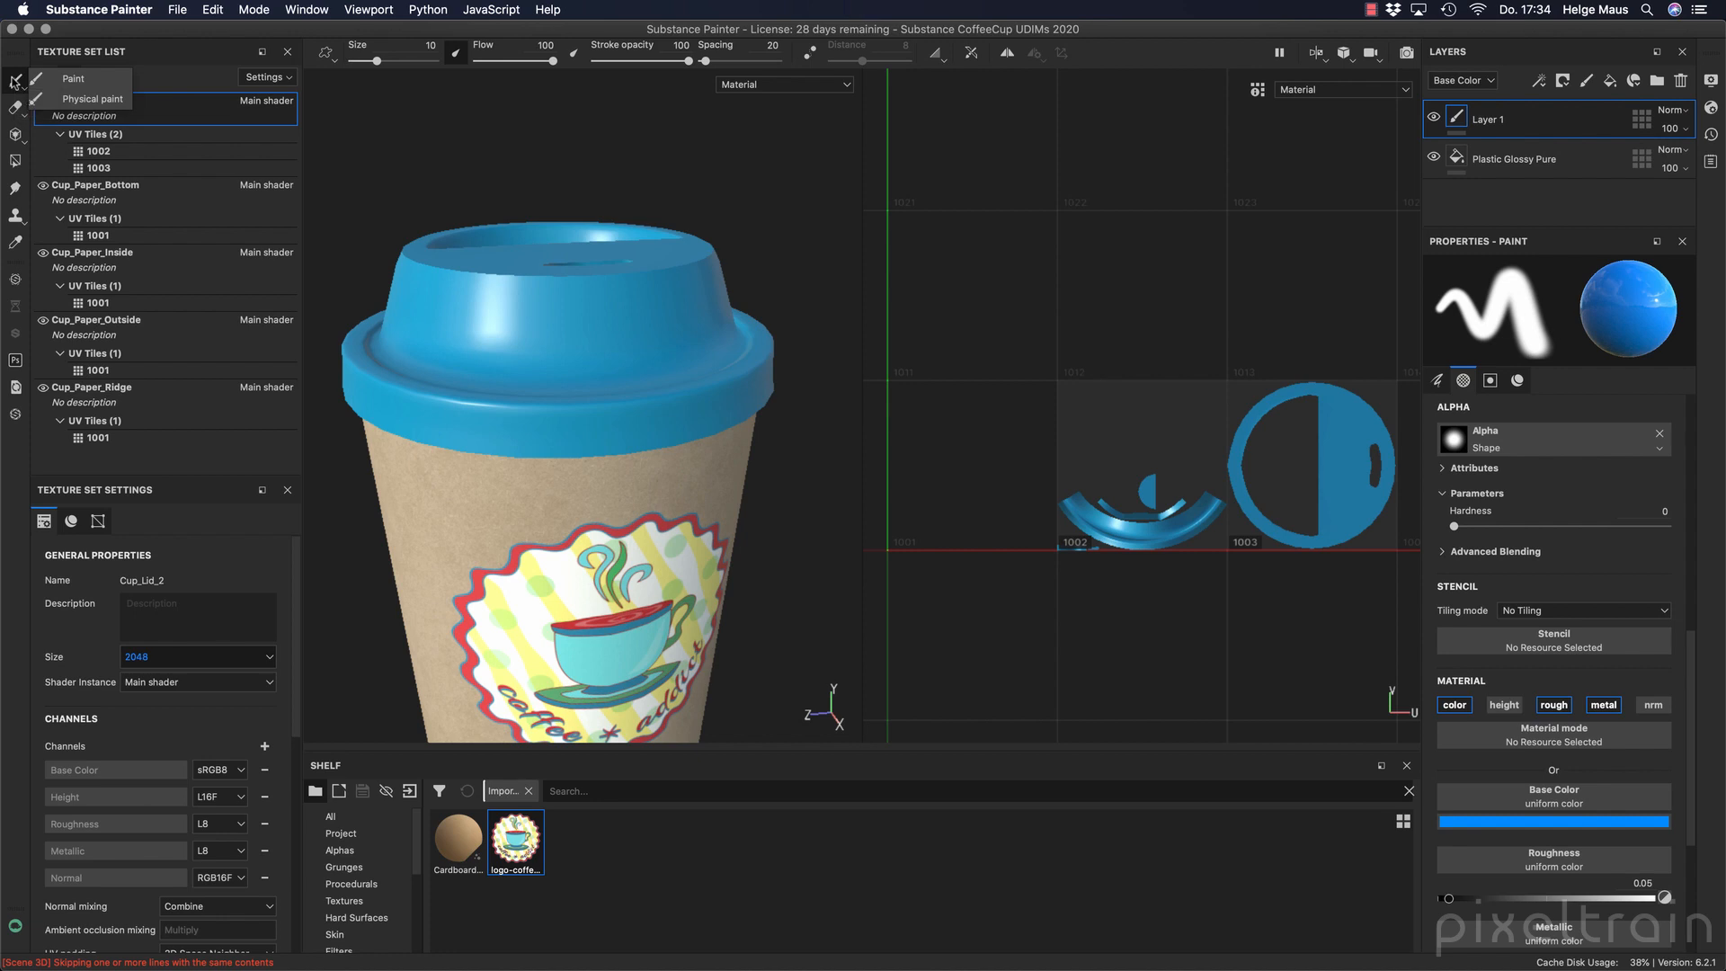
pyautogui.click(94, 83)
pyautogui.click(1553, 822)
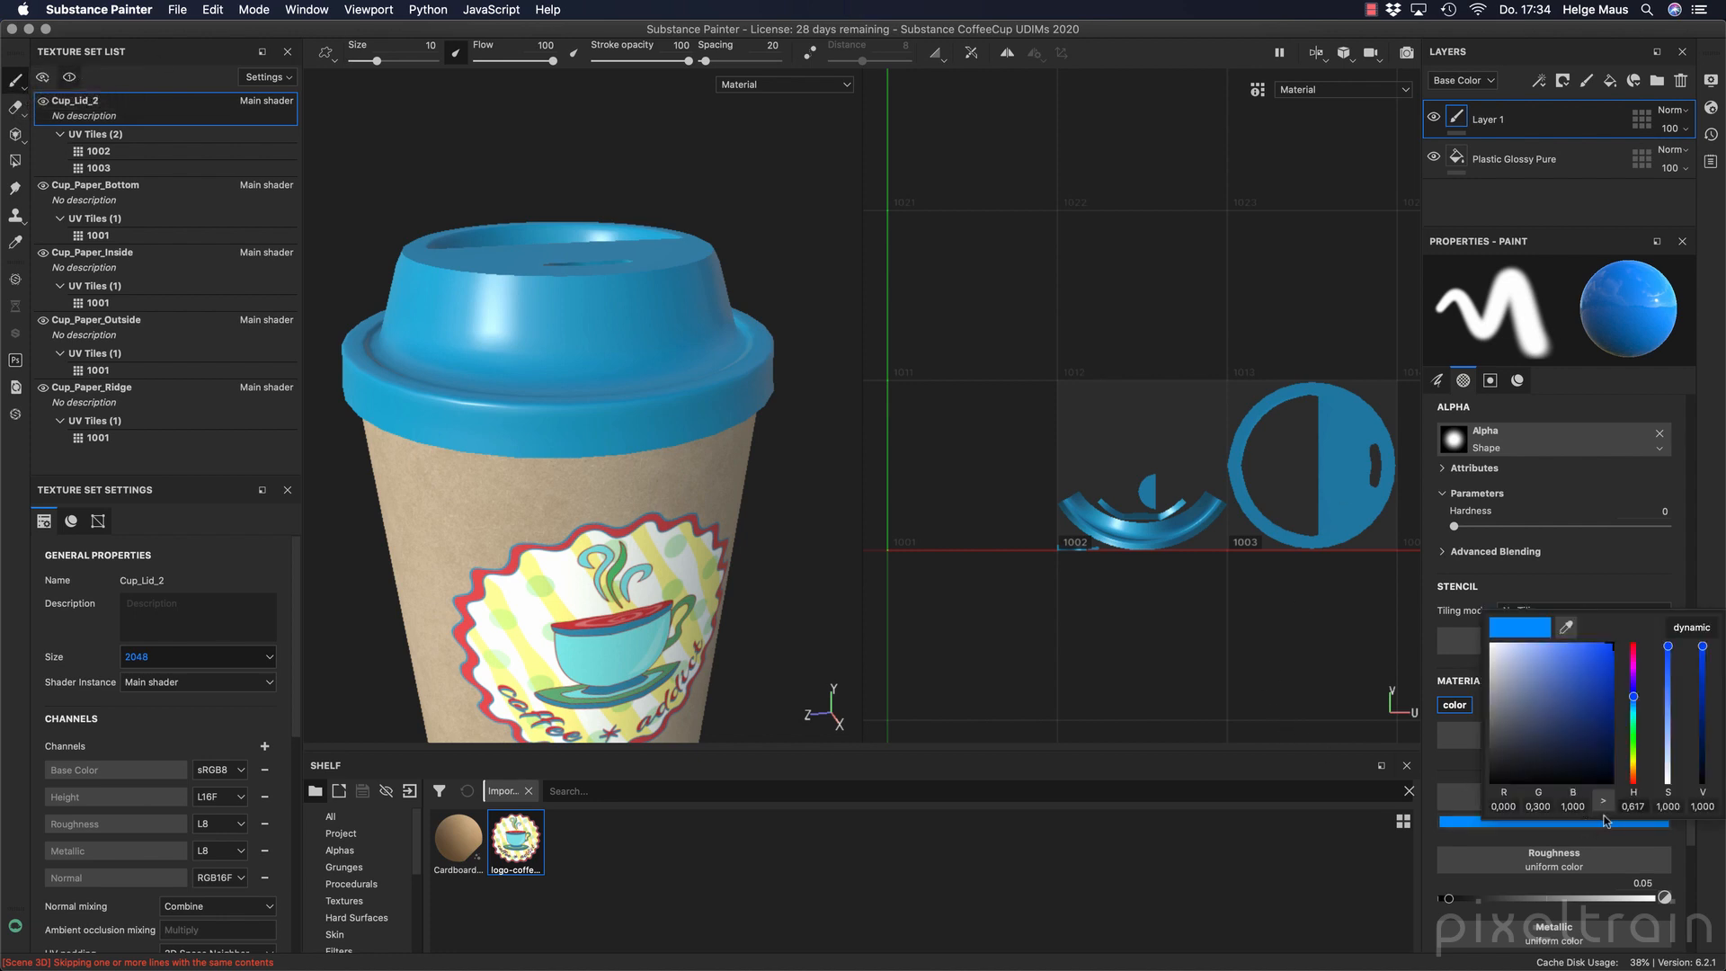
pyautogui.moveTo(1640, 685); pyautogui.dragTo(1649, 625)
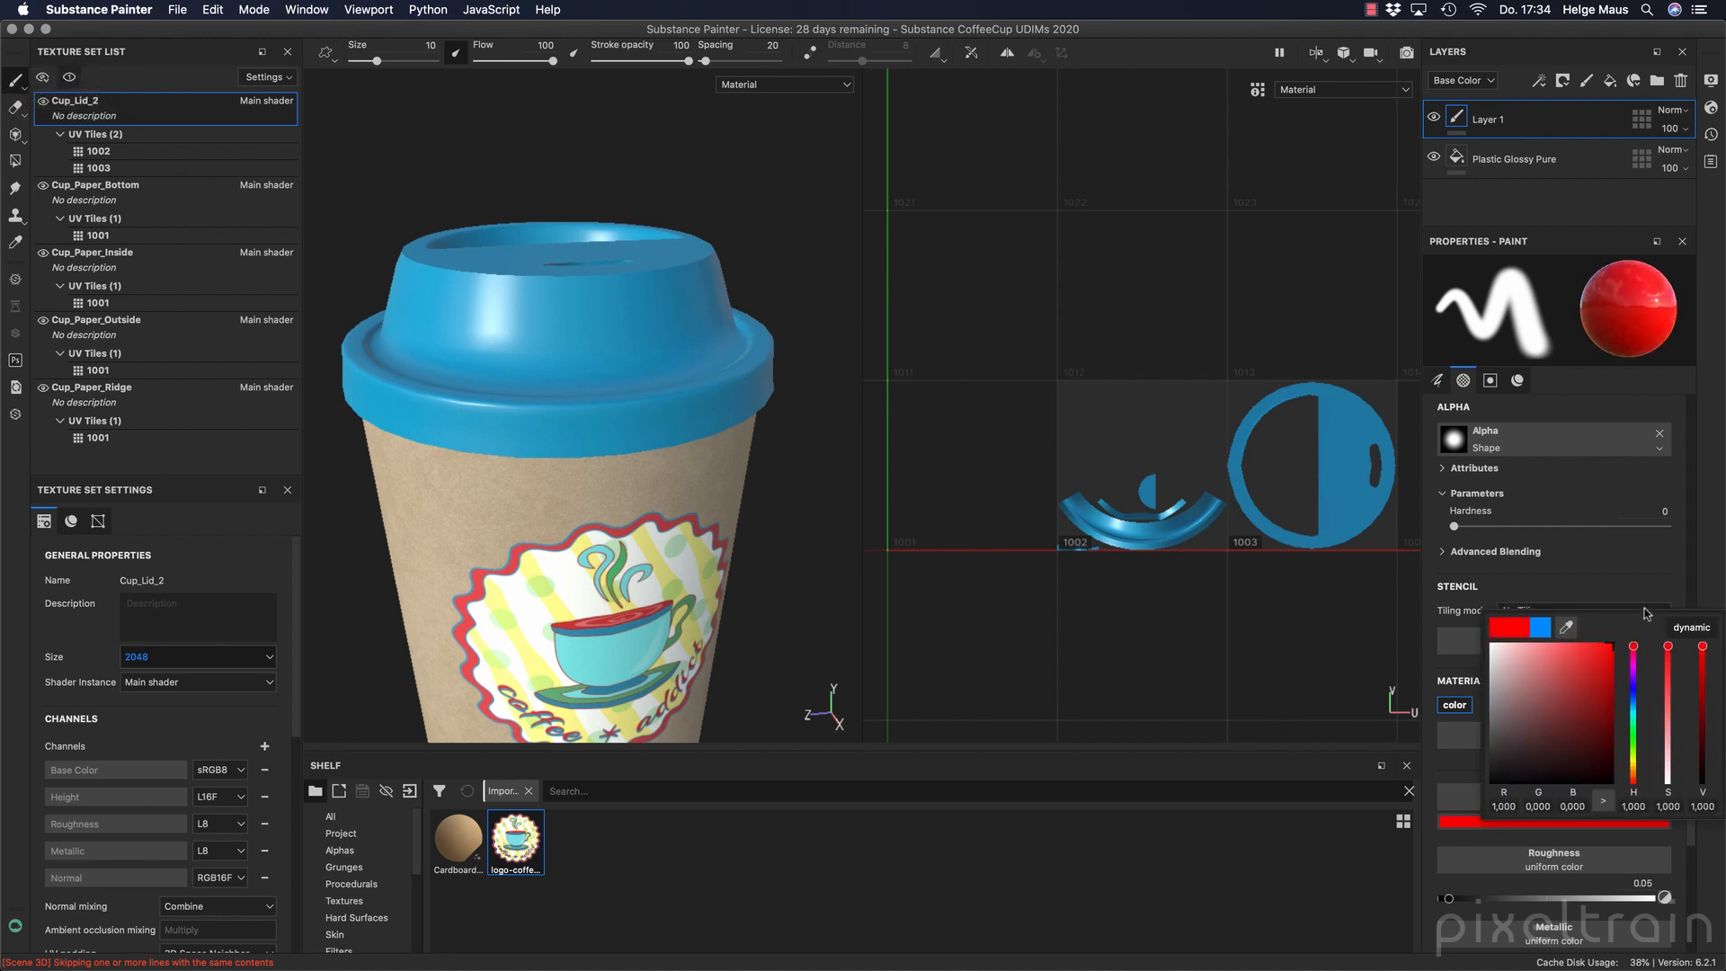
# Paint a red test stroke from the lid's top down its side, across both UV tiles, and delete the paint layer.
pyautogui.click(1081, 489)
pyautogui.keyDown('alt'); pyautogui.moveTo(350, 297); pyautogui.dragTo(418, 360); pyautogui.keyUp('alt')
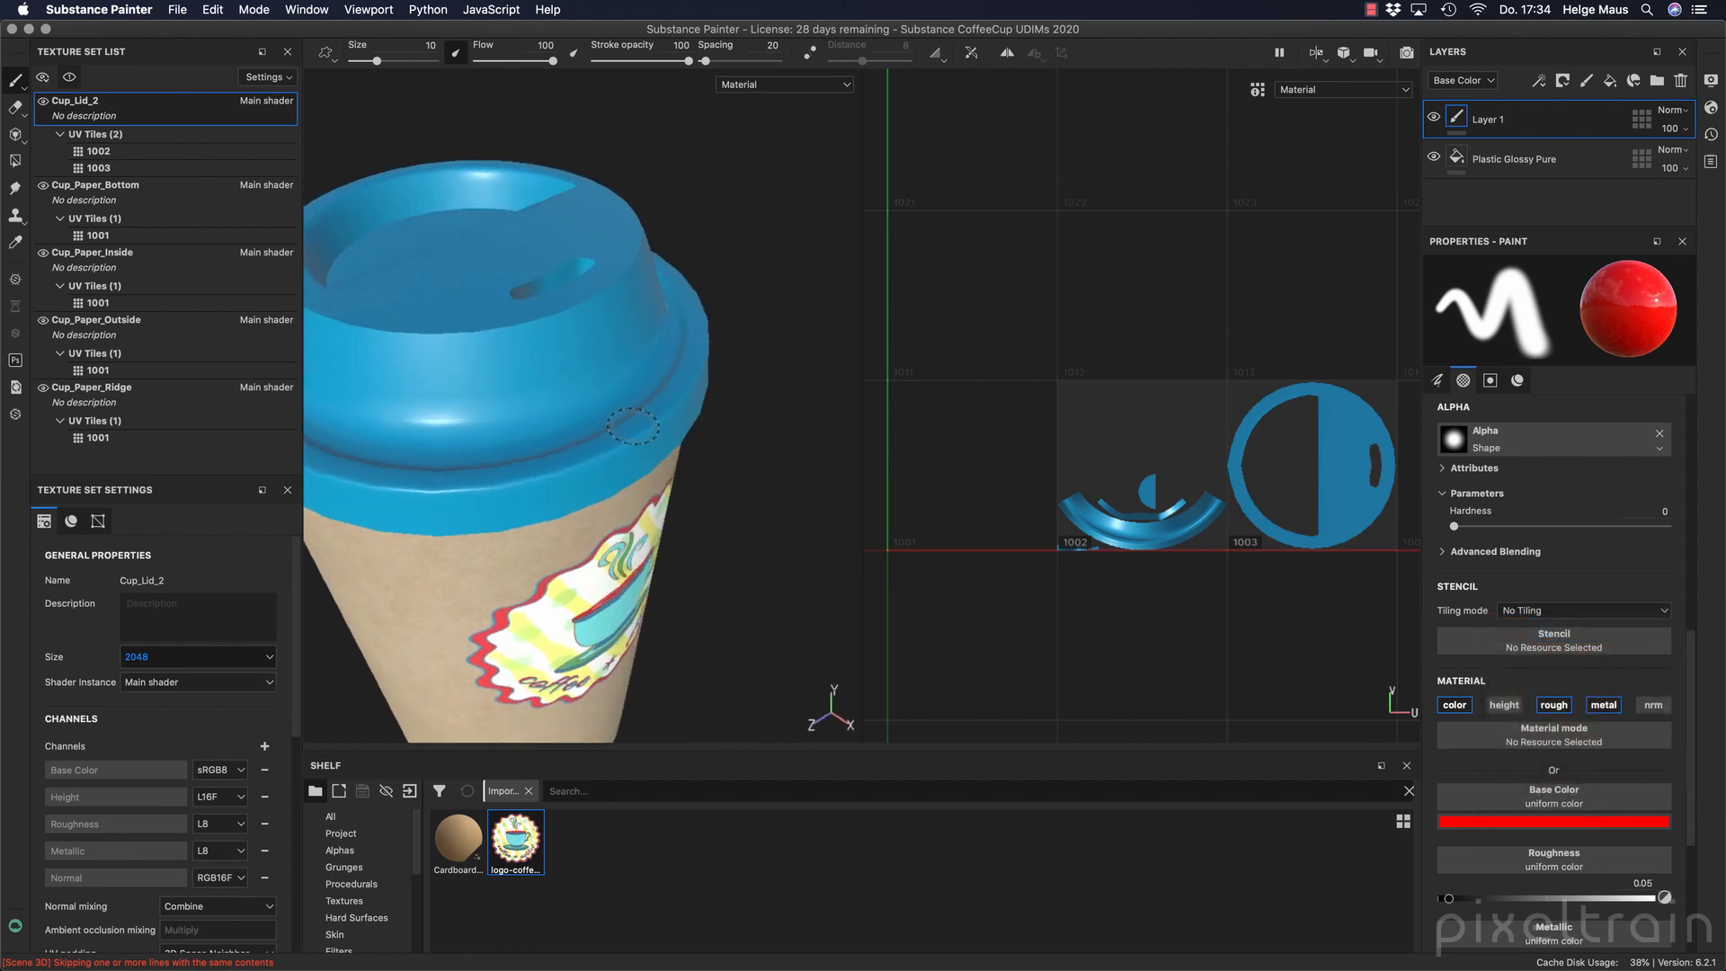
pyautogui.moveTo(457, 290)
pyautogui.mouseDown()
pyautogui.moveTo(463, 387)
pyautogui.moveTo(396, 396)
pyautogui.moveTo(566, 319)
pyautogui.moveTo(408, 385)
pyautogui.moveTo(551, 385)
pyautogui.moveTo(486, 390)
pyautogui.mouseUp()
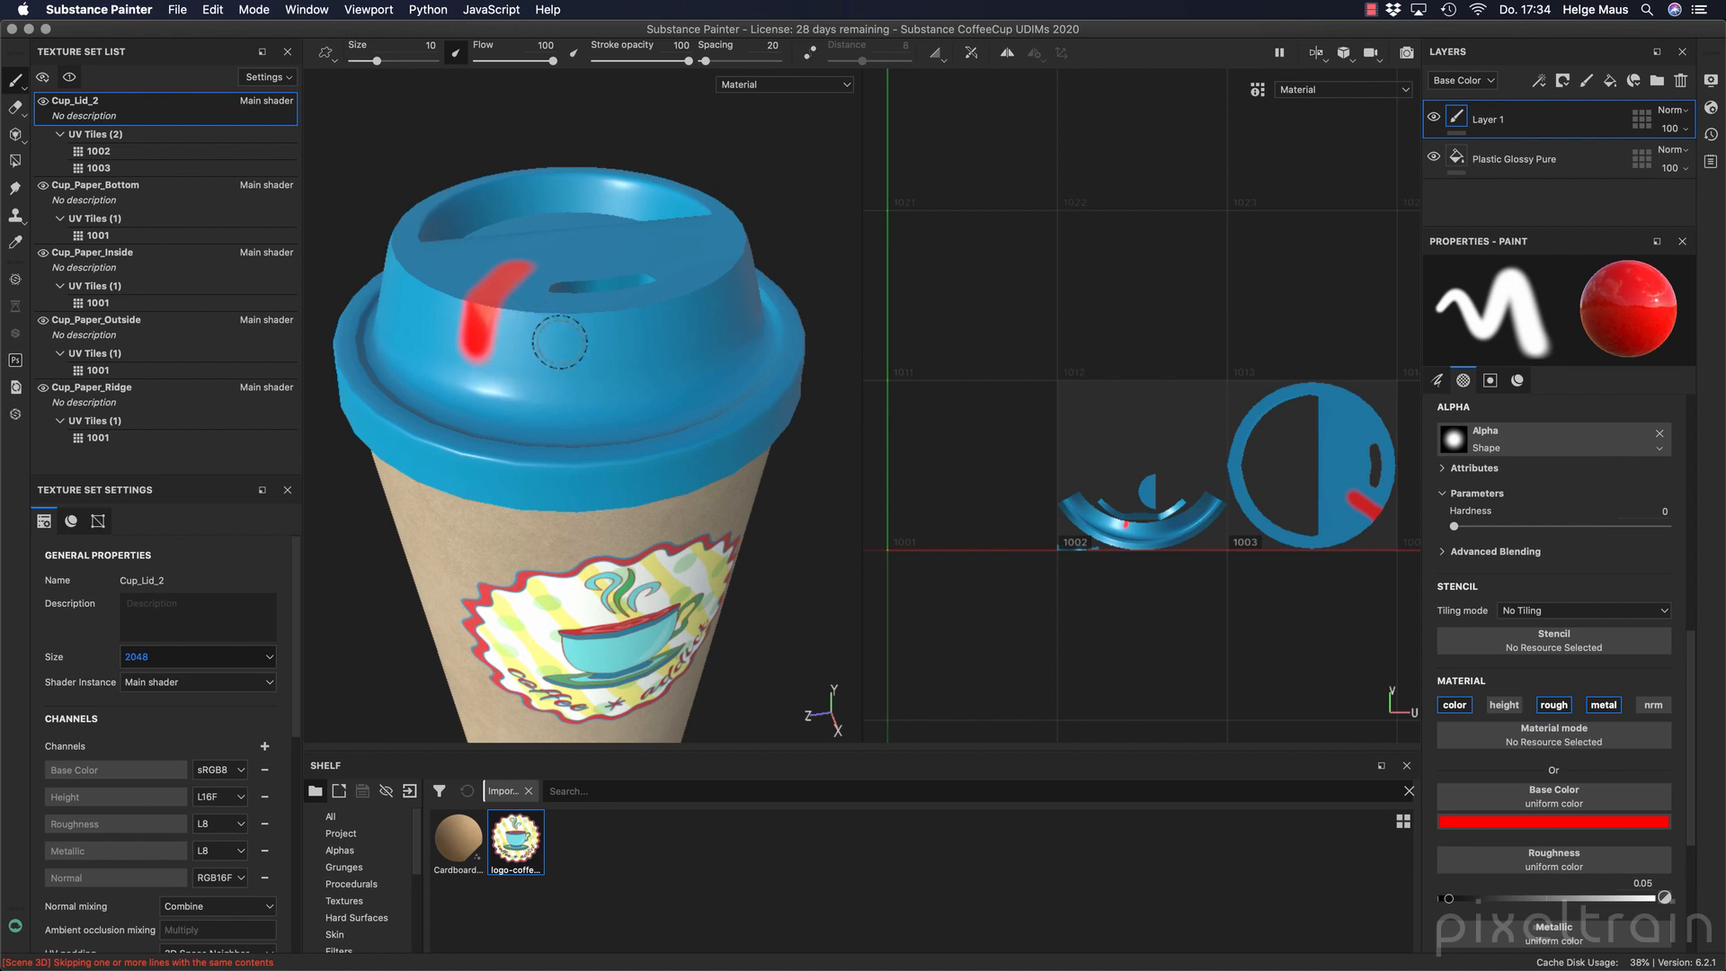
pyautogui.click(1680, 80)
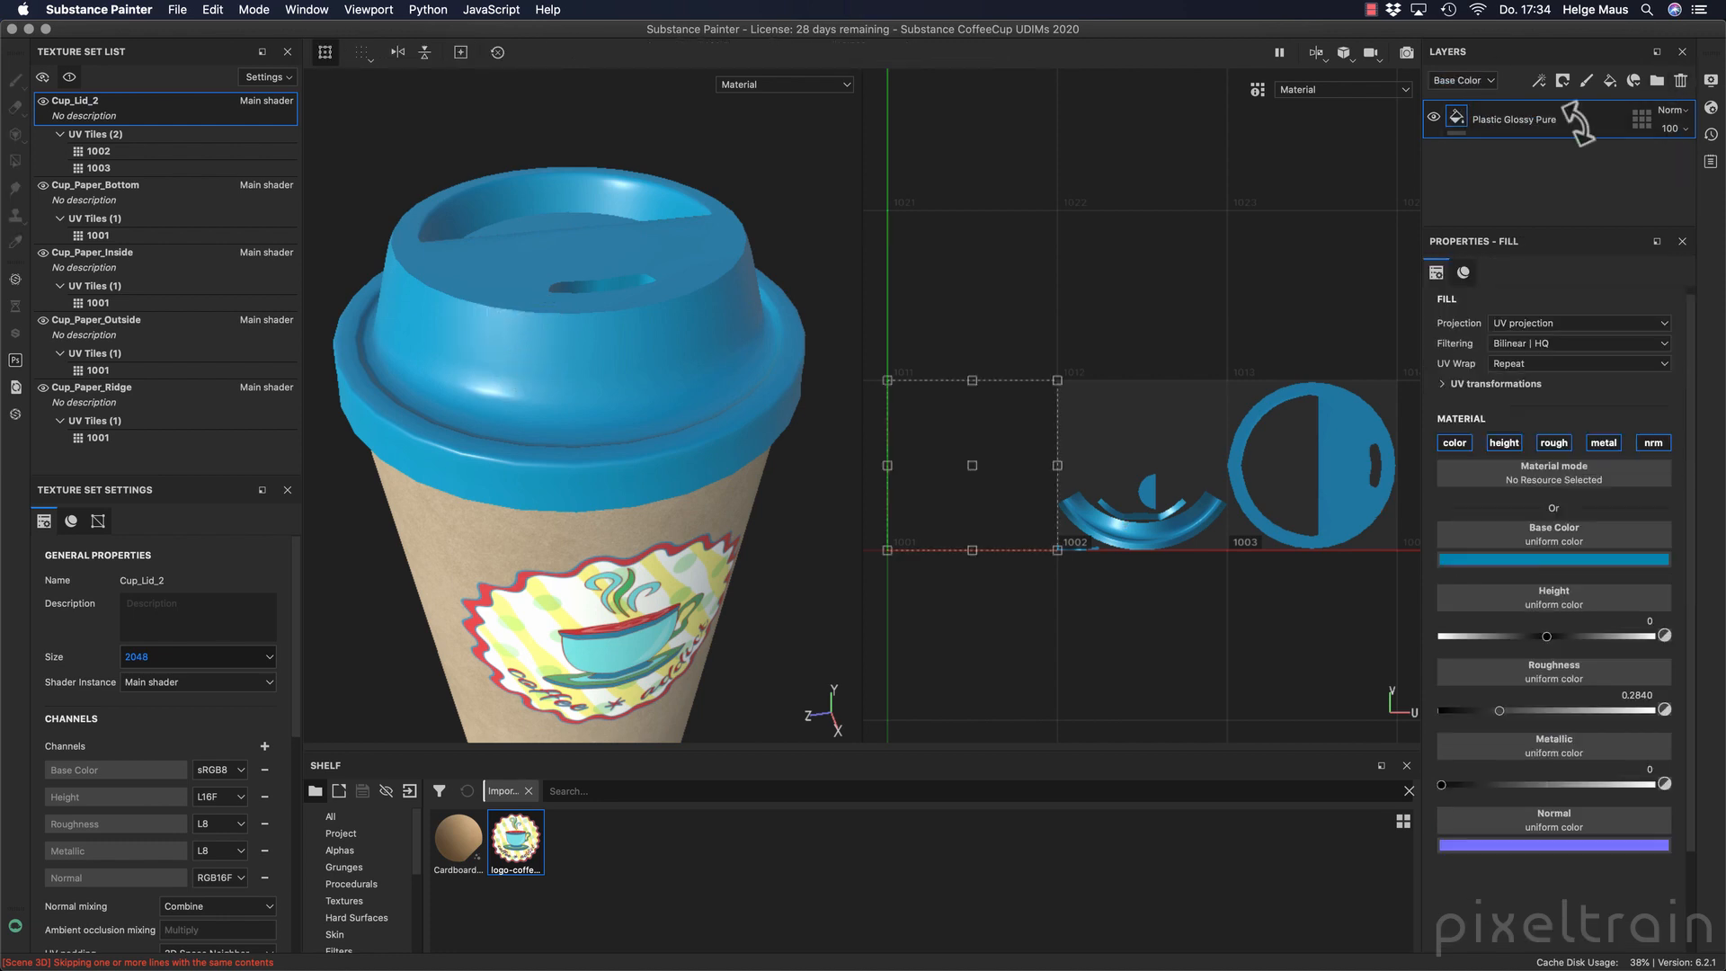
# Open the texture export settings and reposition the dialog.
pyautogui.click(178, 11)
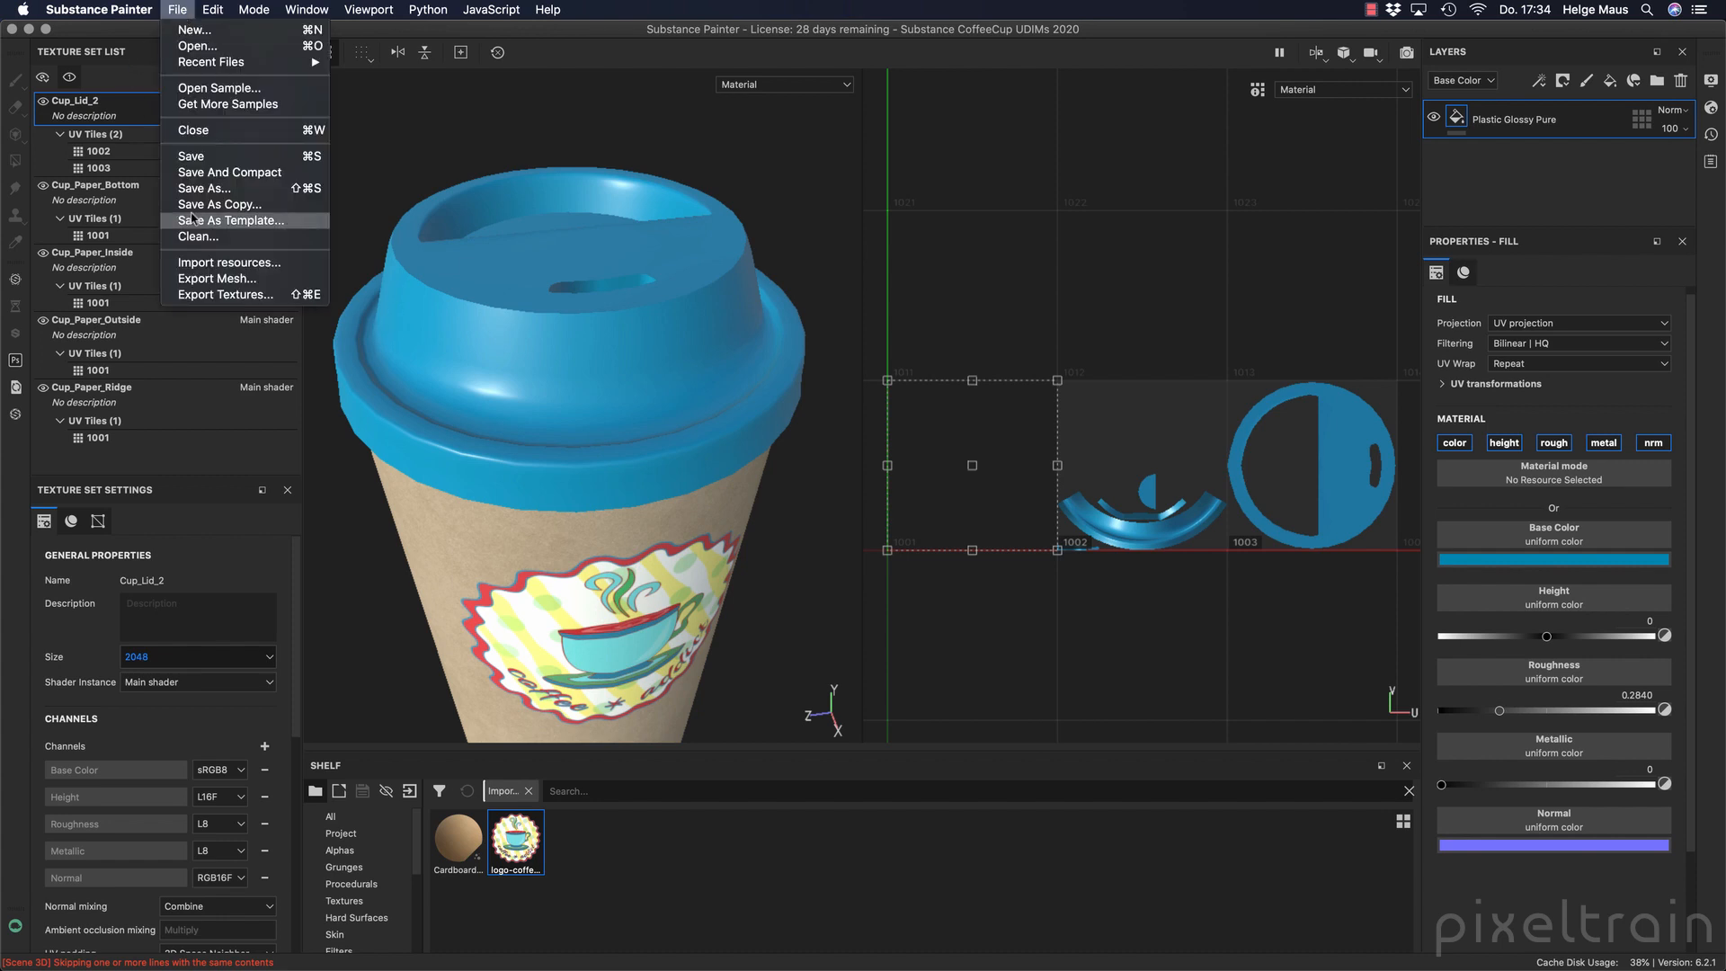
pyautogui.click(179, 293)
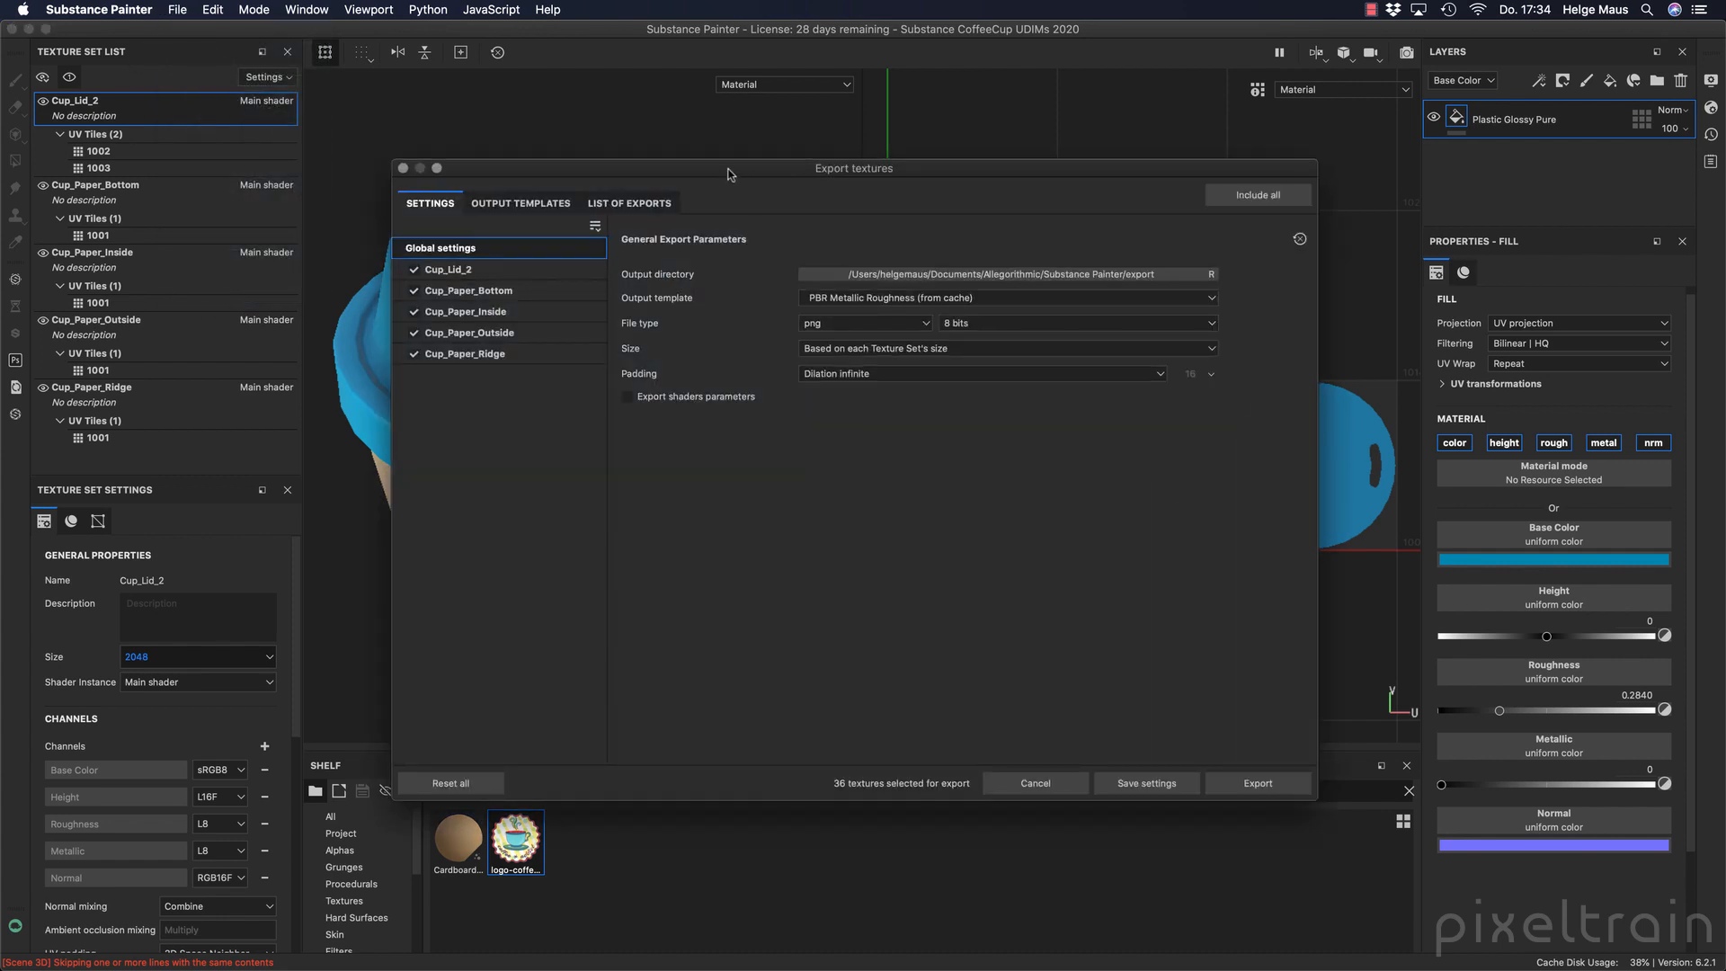
pyautogui.moveTo(733, 171); pyautogui.dragTo(646, 132)
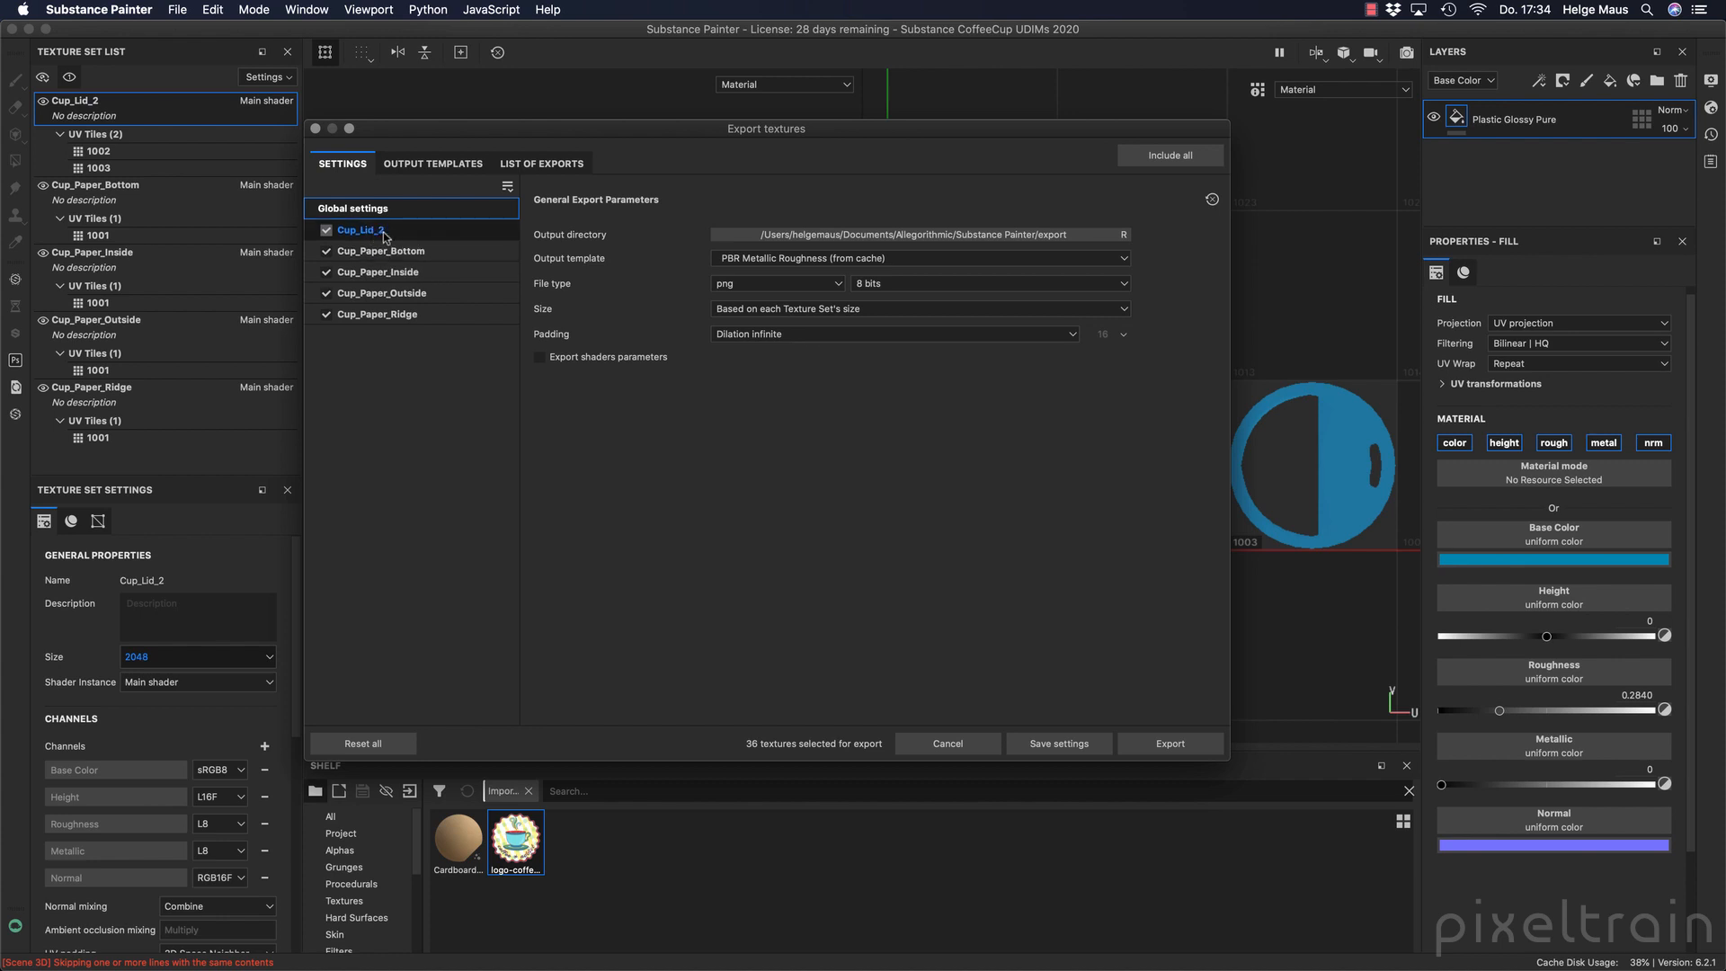
# Switch to Houdini, enter the Cup geometry network and inspect the Mantra_Materials1 node's material assignments.
pyautogui.click(622, 949)
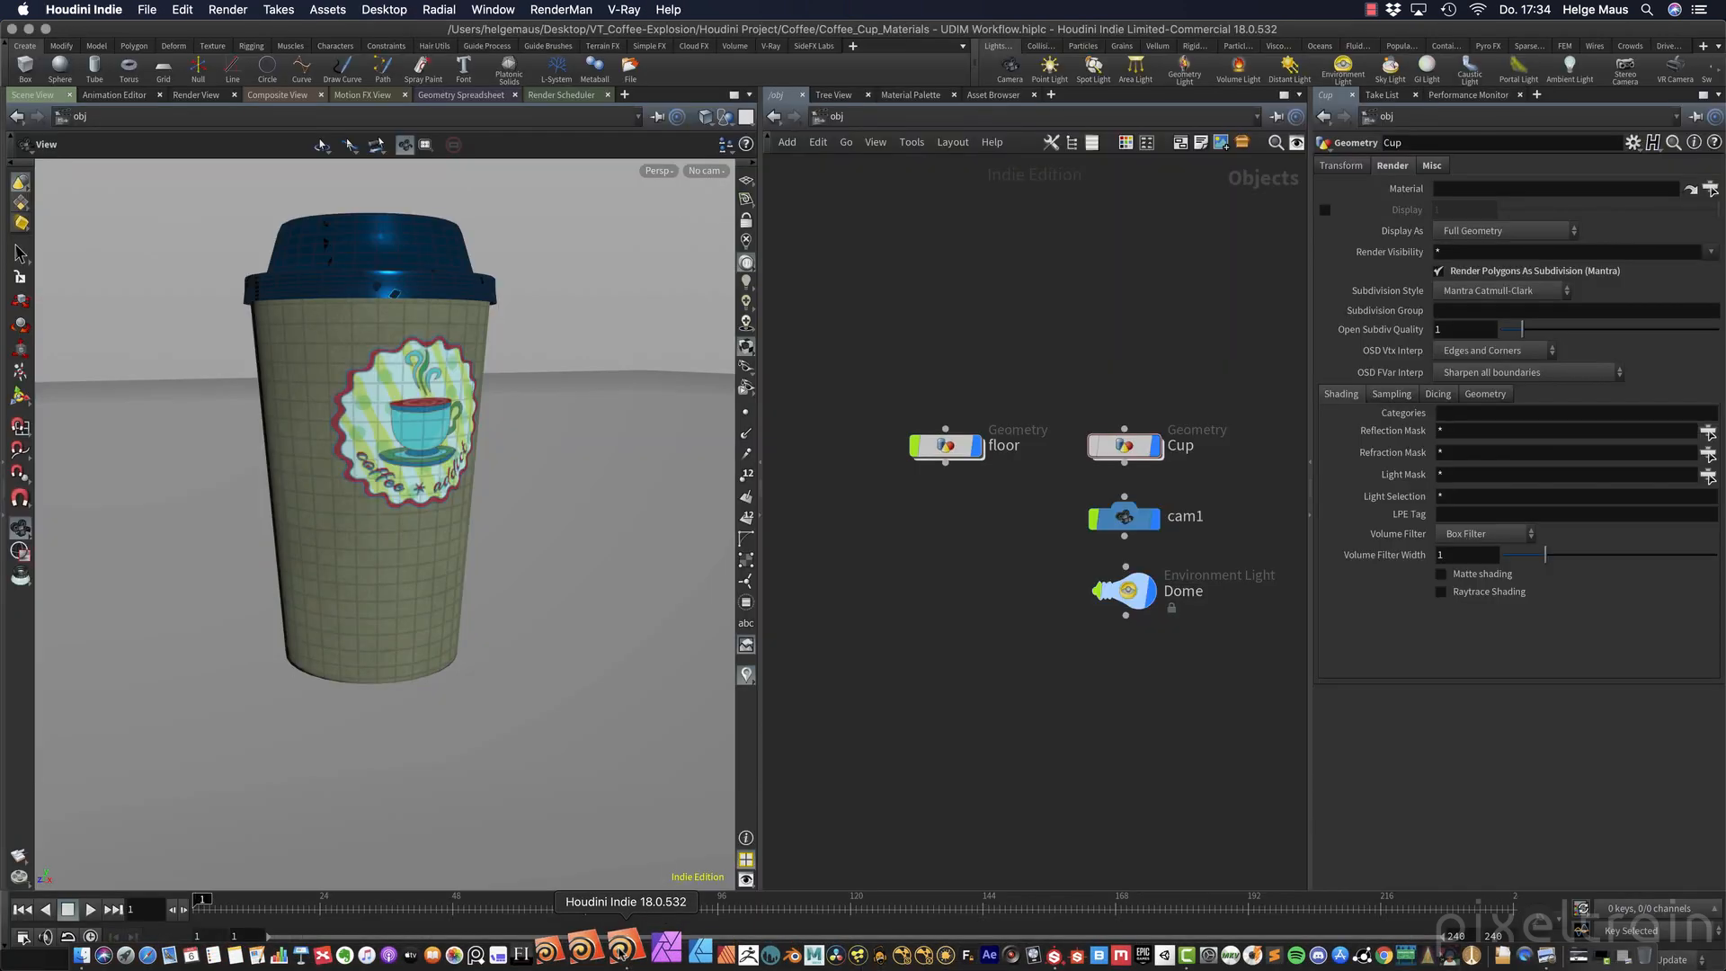
pyautogui.doubleClick(1120, 448)
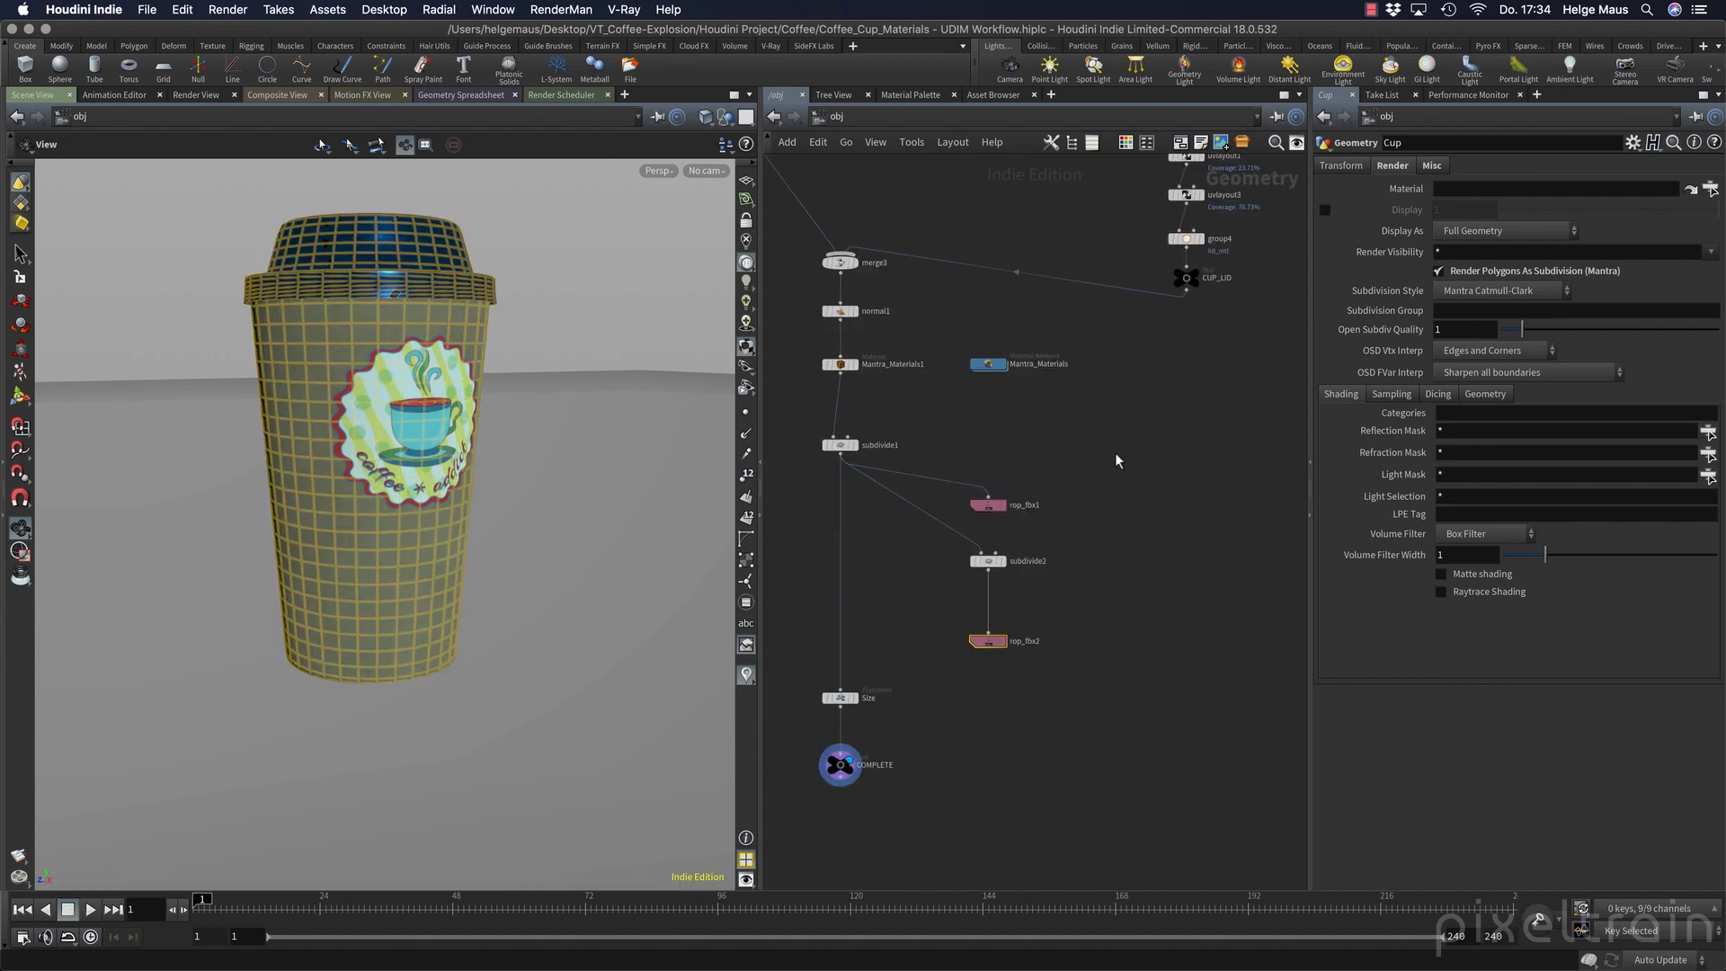
pyautogui.moveTo(992, 764); pyautogui.dragTo(1002, 698, button='middle')
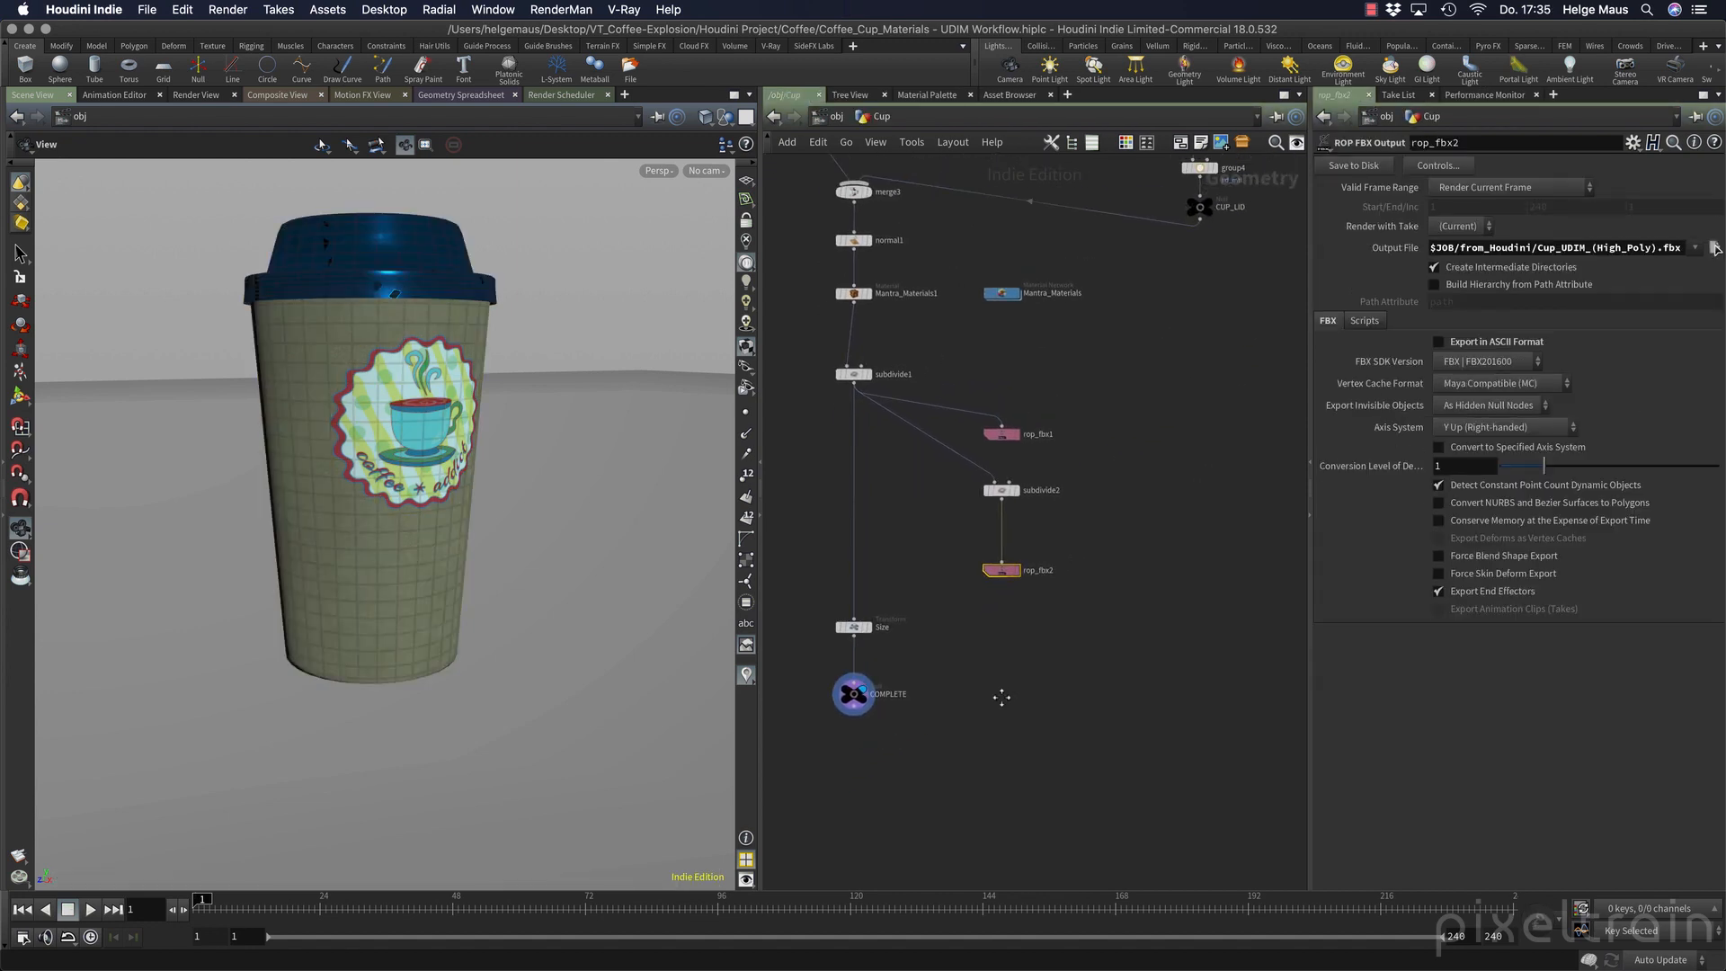
pyautogui.moveTo(860, 315); pyautogui.dragTo(876, 469, button='middle')
pyautogui.click(871, 449)
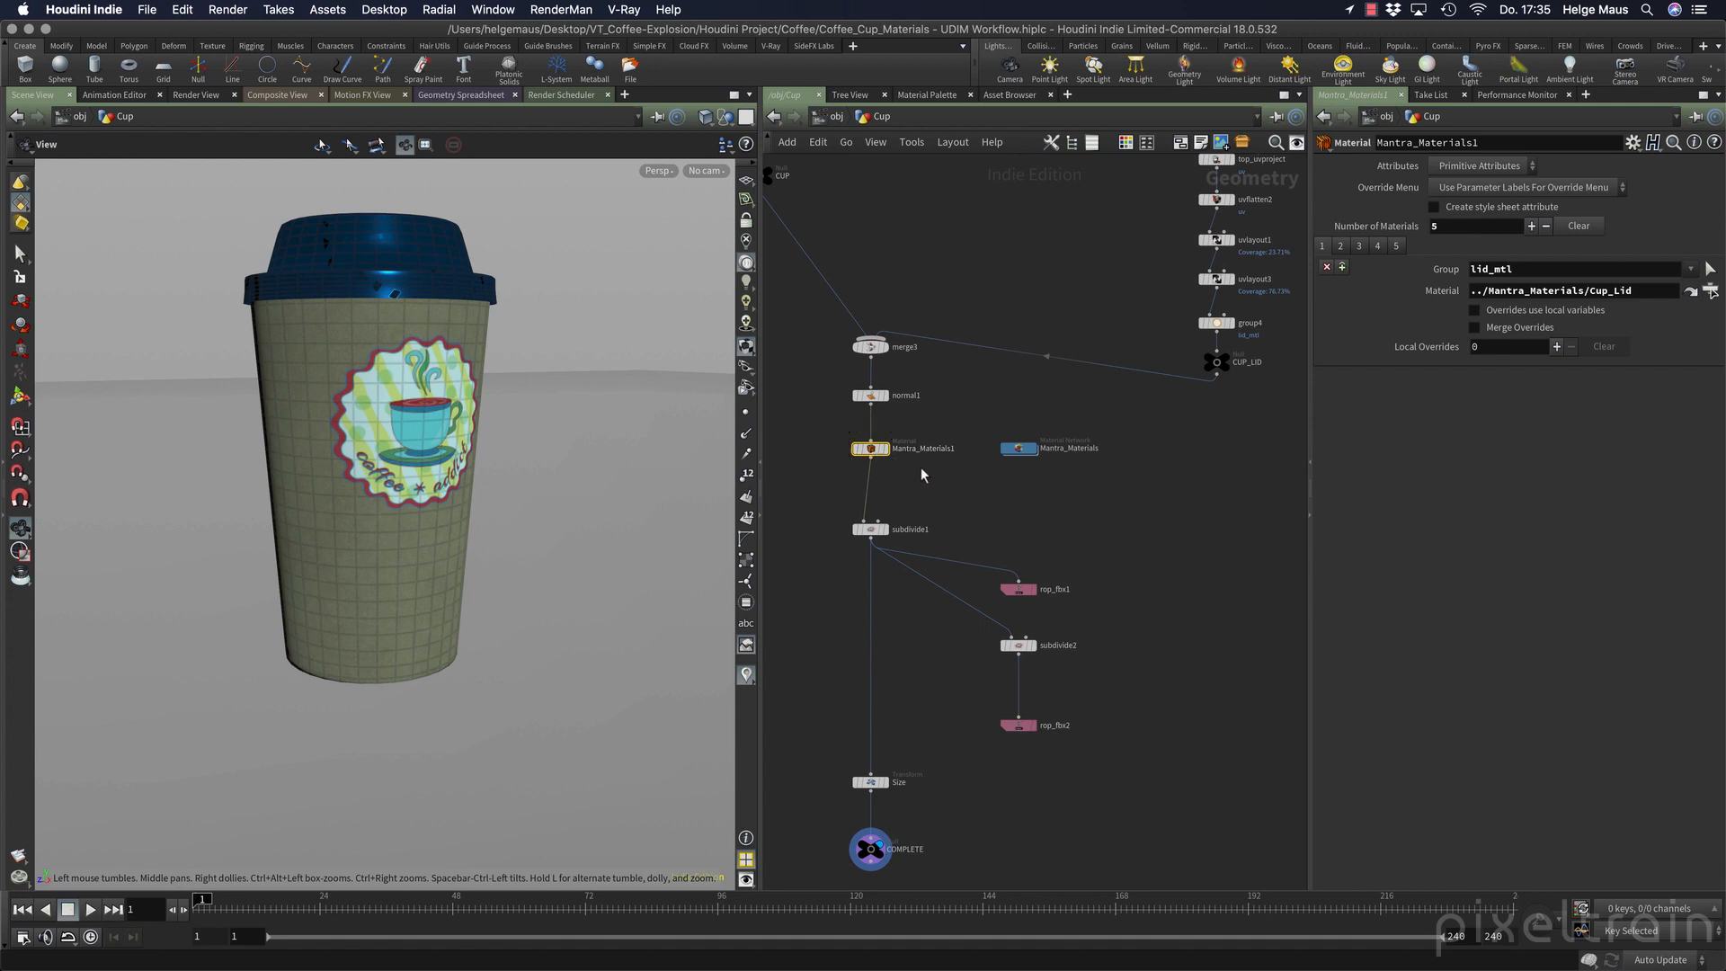
# Switch back to Substance Painter, close the texture export settings, and rename the lid's texture set as Cup_Lid.
pyautogui.moveTo(974, 501); pyautogui.dragTo(1006, 483, button='middle')
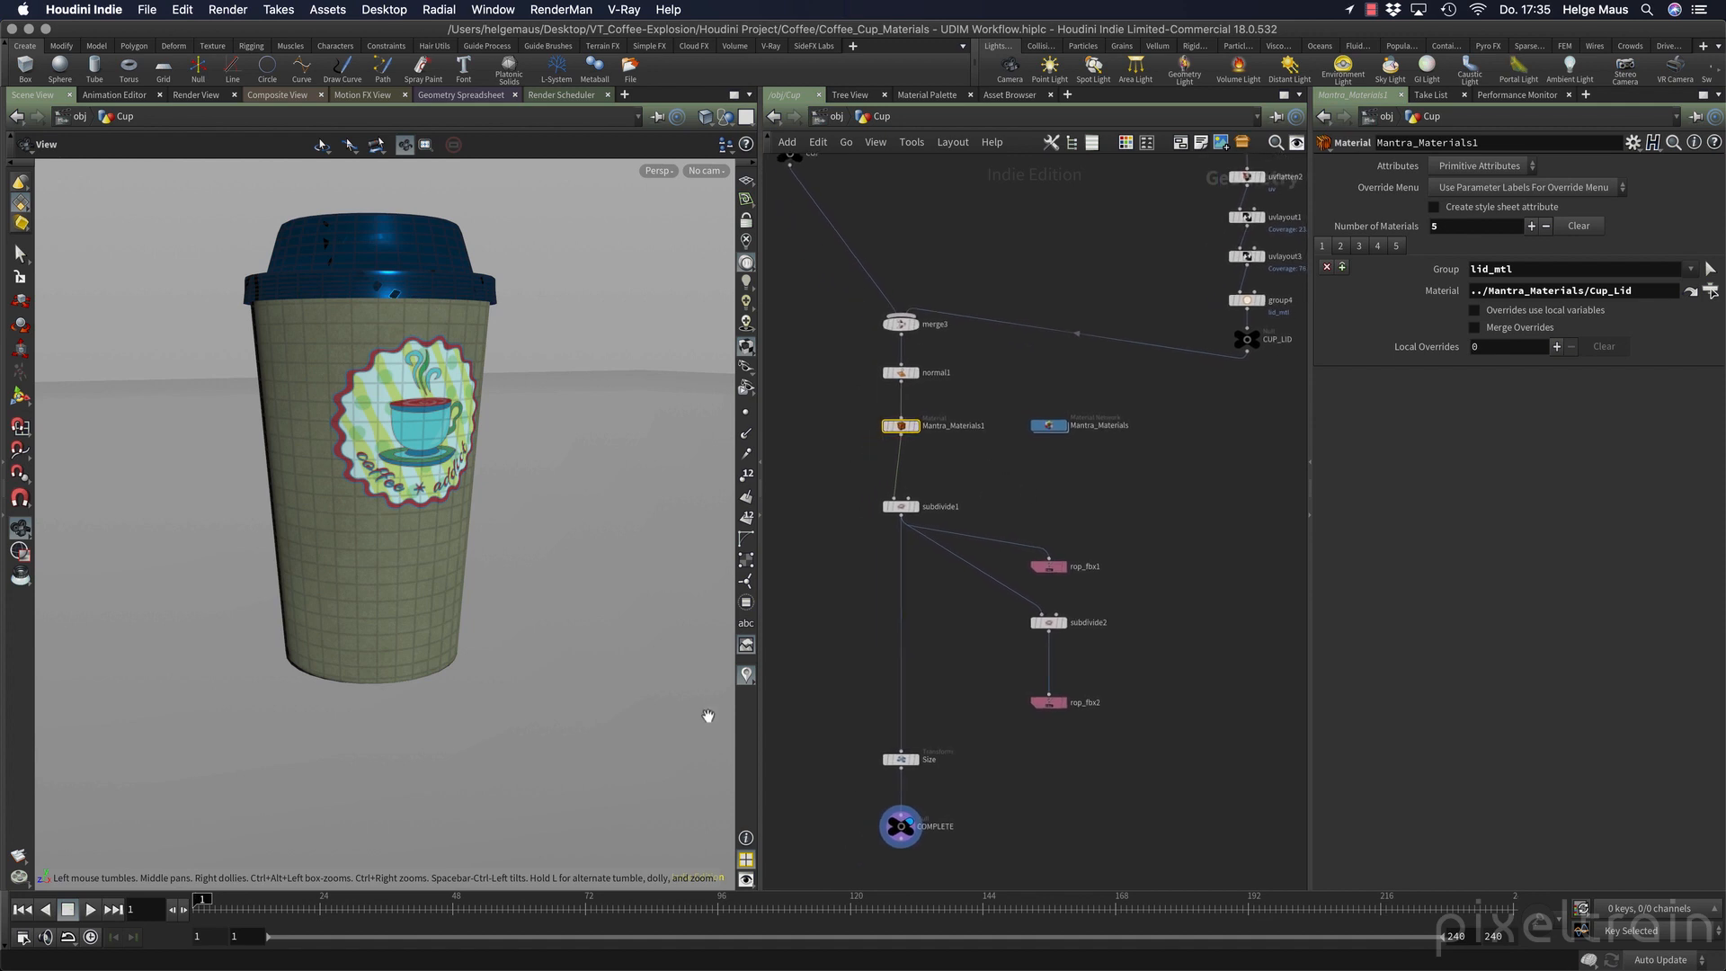
pyautogui.moveTo(715, 945)
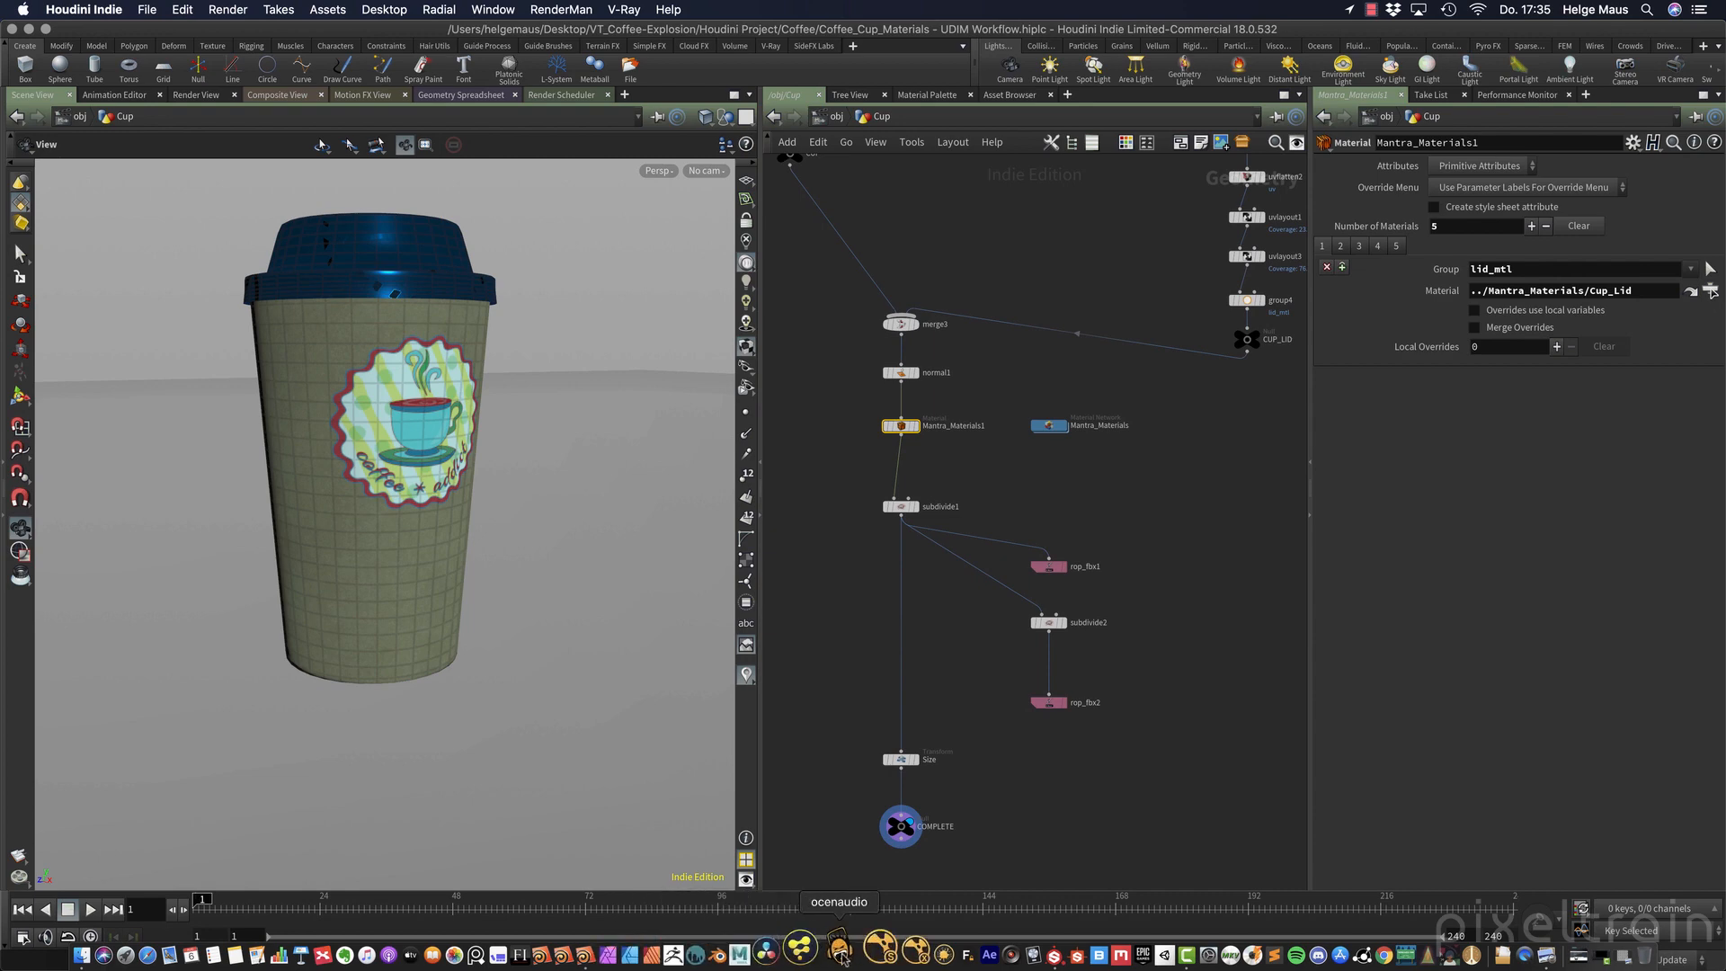
pyautogui.click(1021, 955)
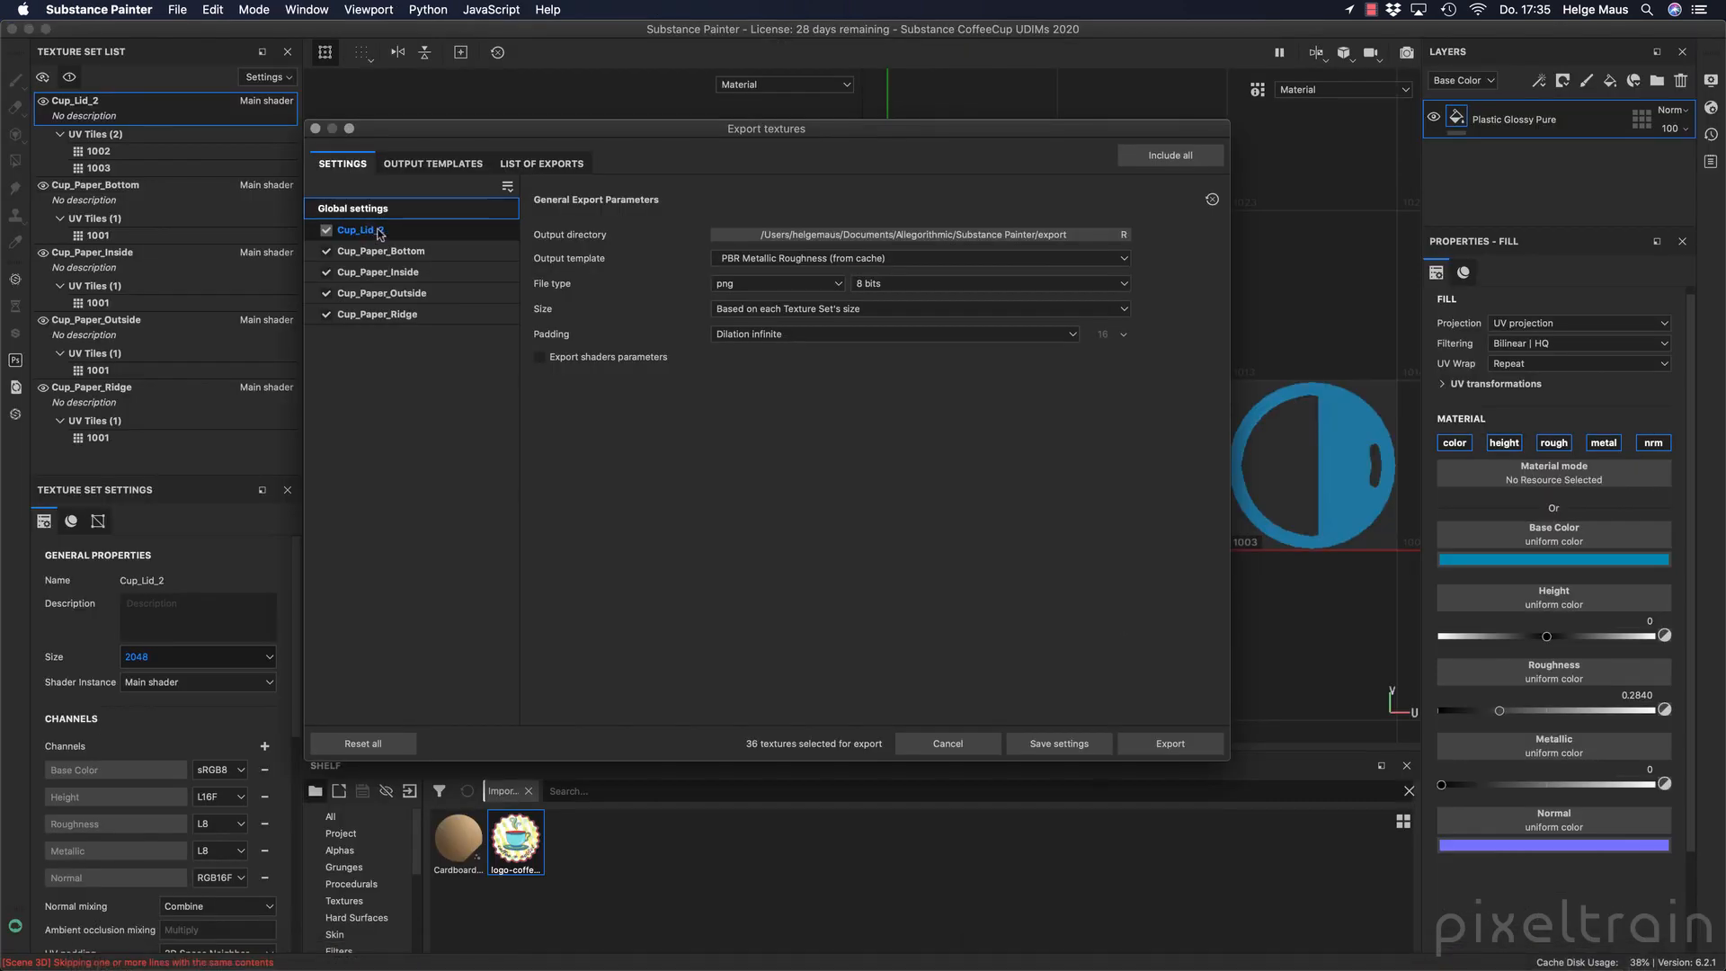
pyautogui.click(948, 744)
pyautogui.doubleClick(79, 101)
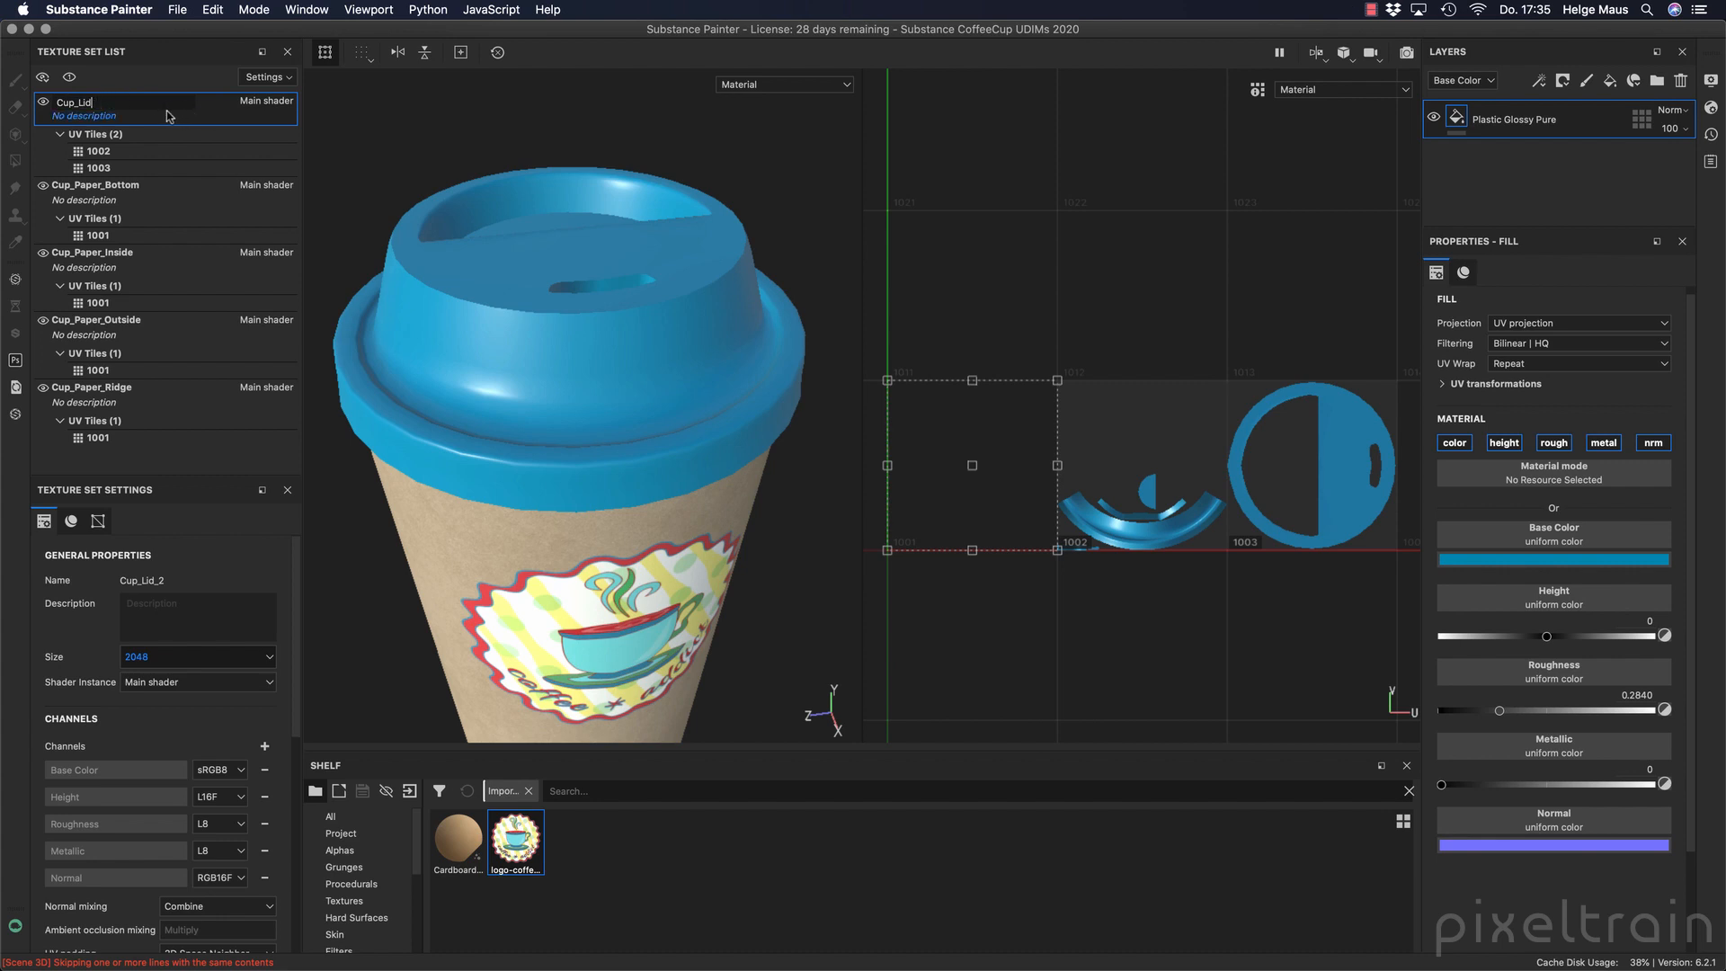
pyautogui.press('Return')
# Reopen the texture export settings and browse for the output directory to the tex folder inside the Coffee project.
pyautogui.click(177, 10)
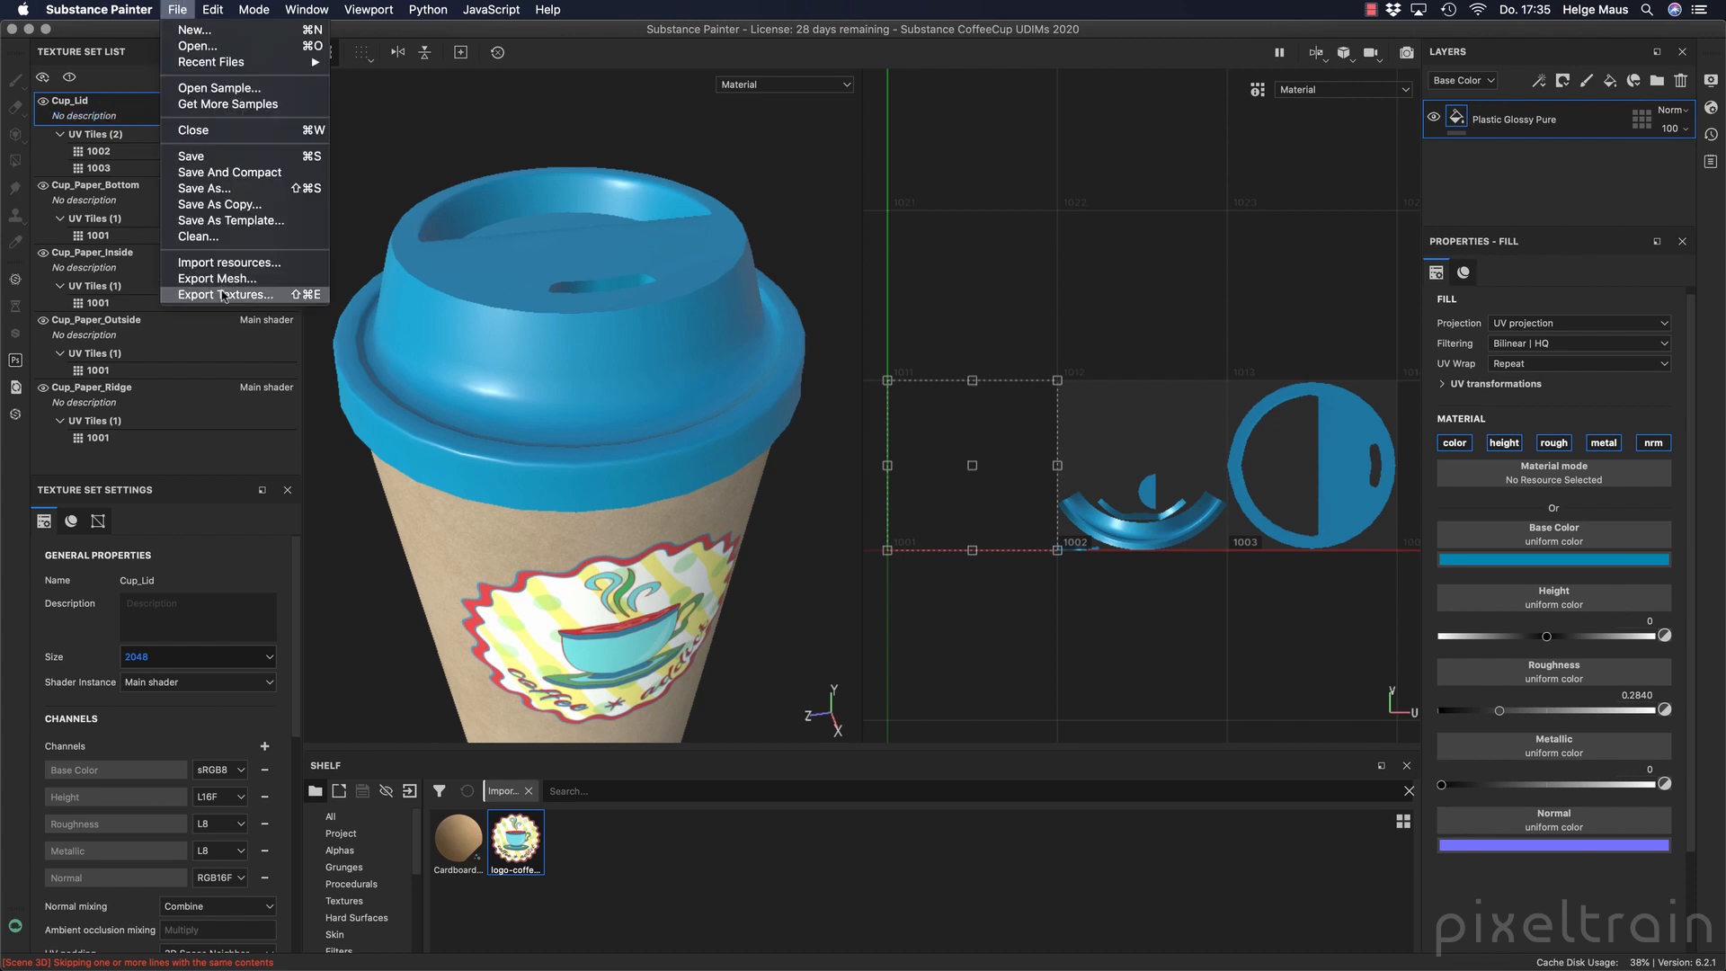
pyautogui.click(224, 296)
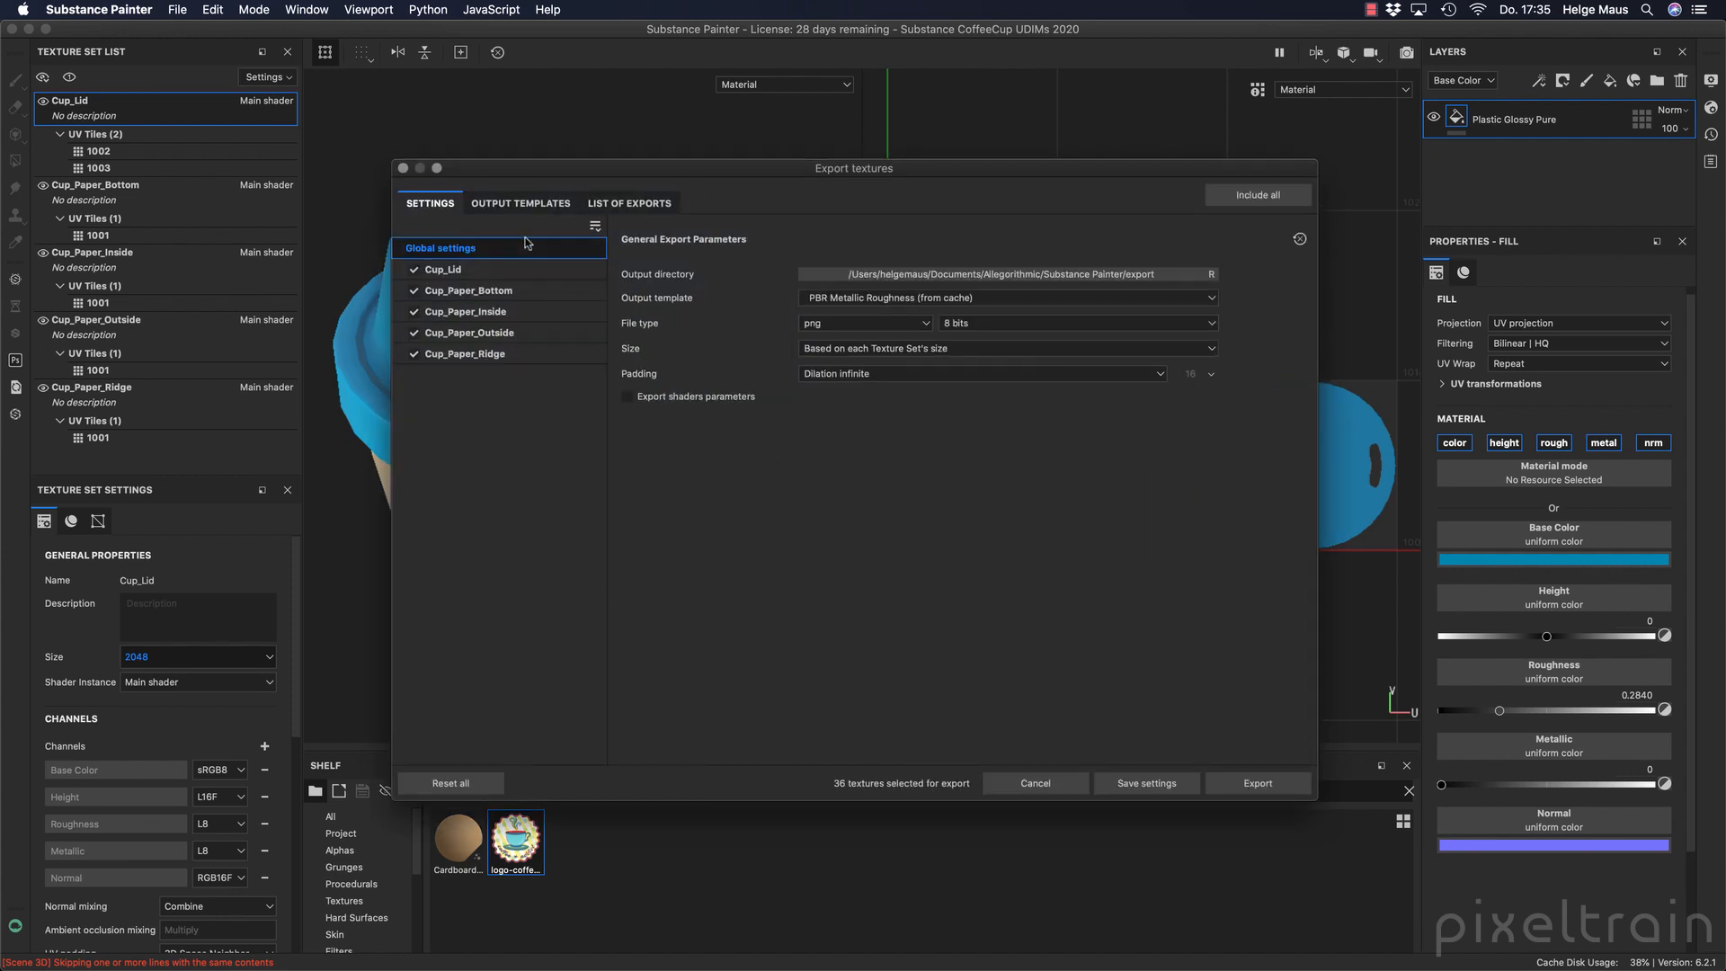
pyautogui.click(1158, 275)
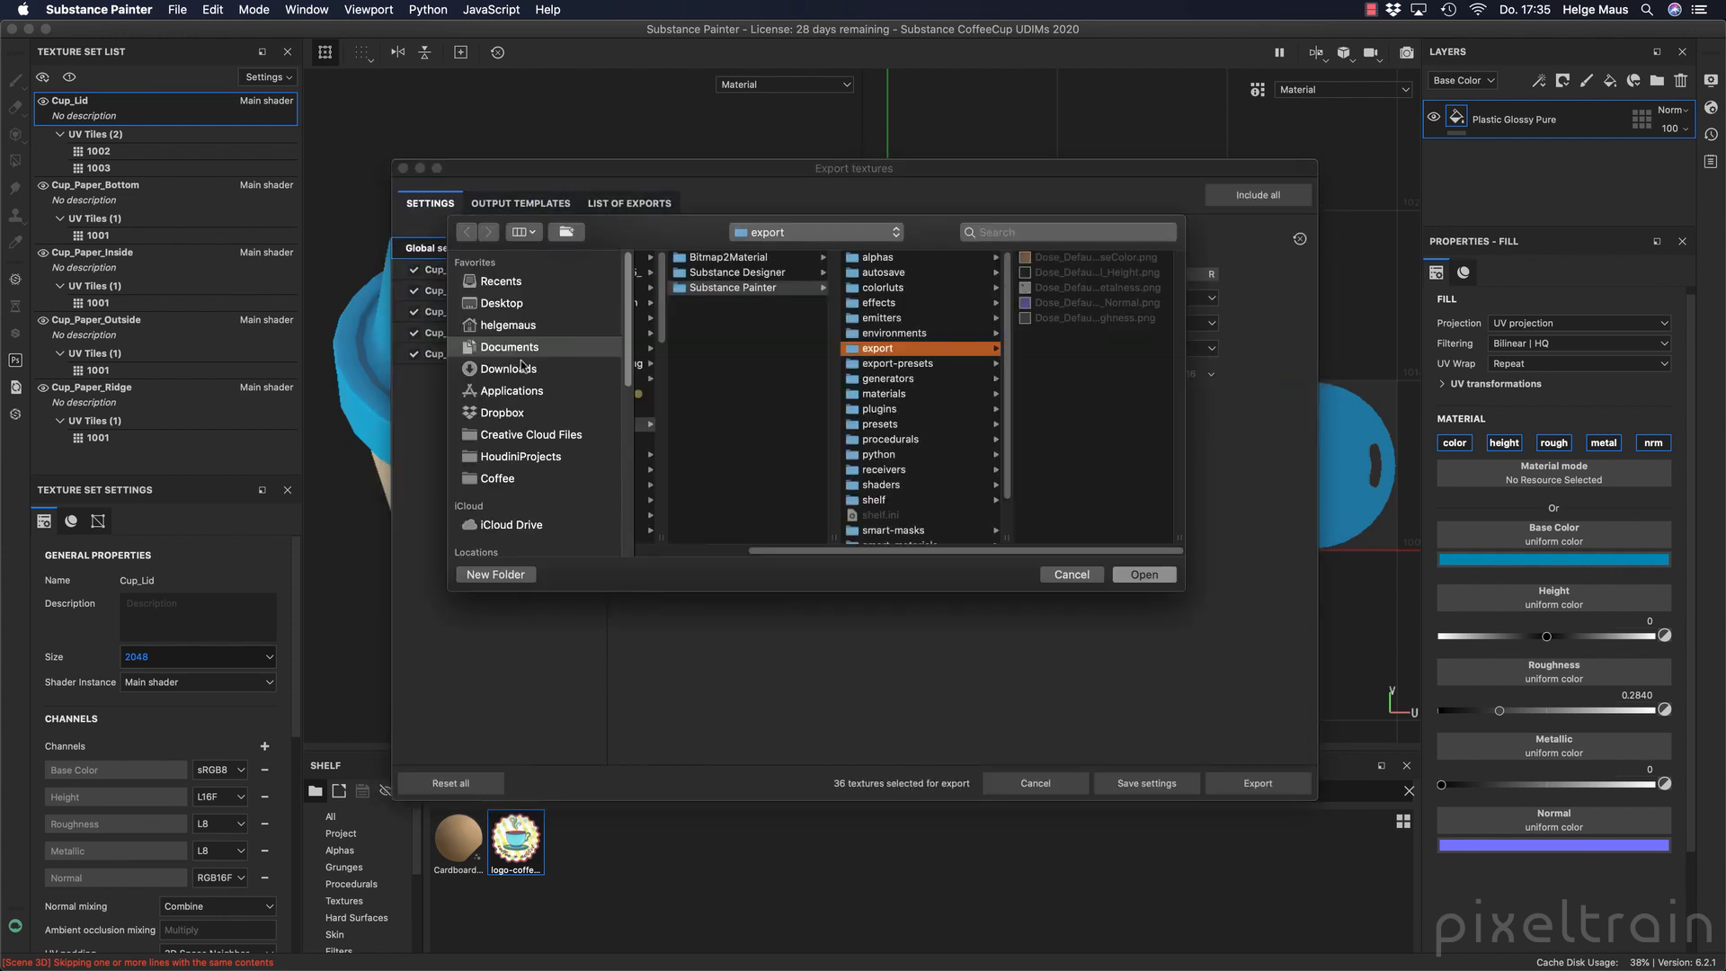
pyautogui.click(521, 479)
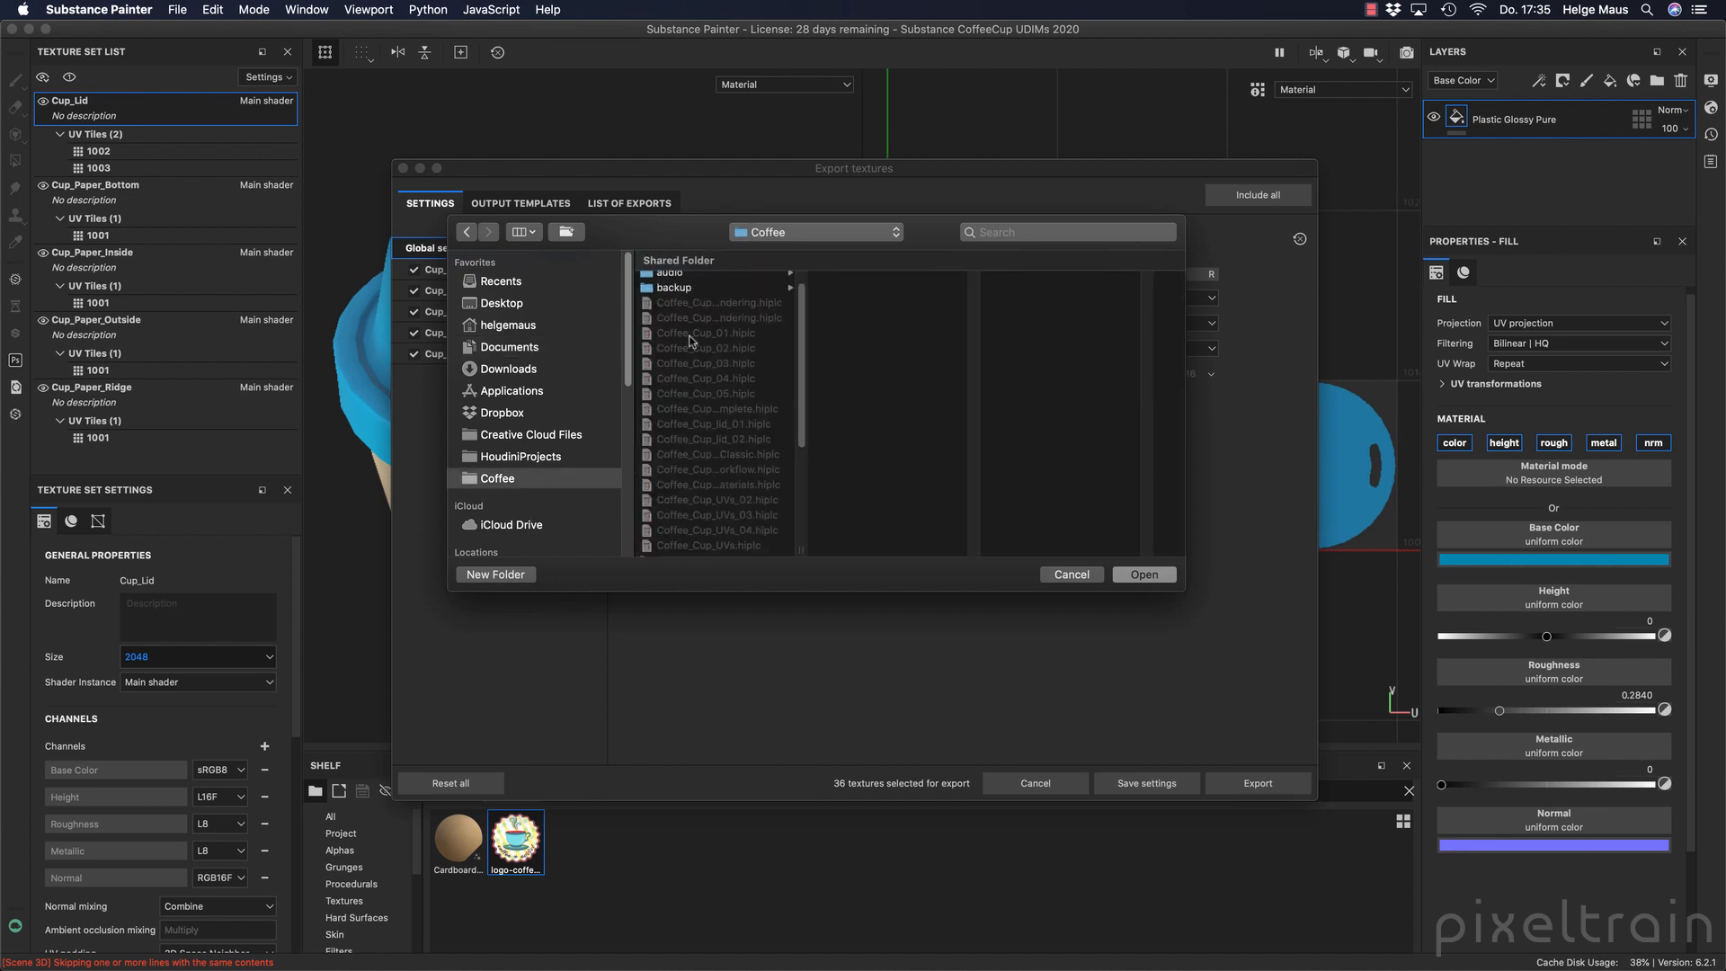
pyautogui.scroll(-3, 691, 340)
pyautogui.click(665, 534)
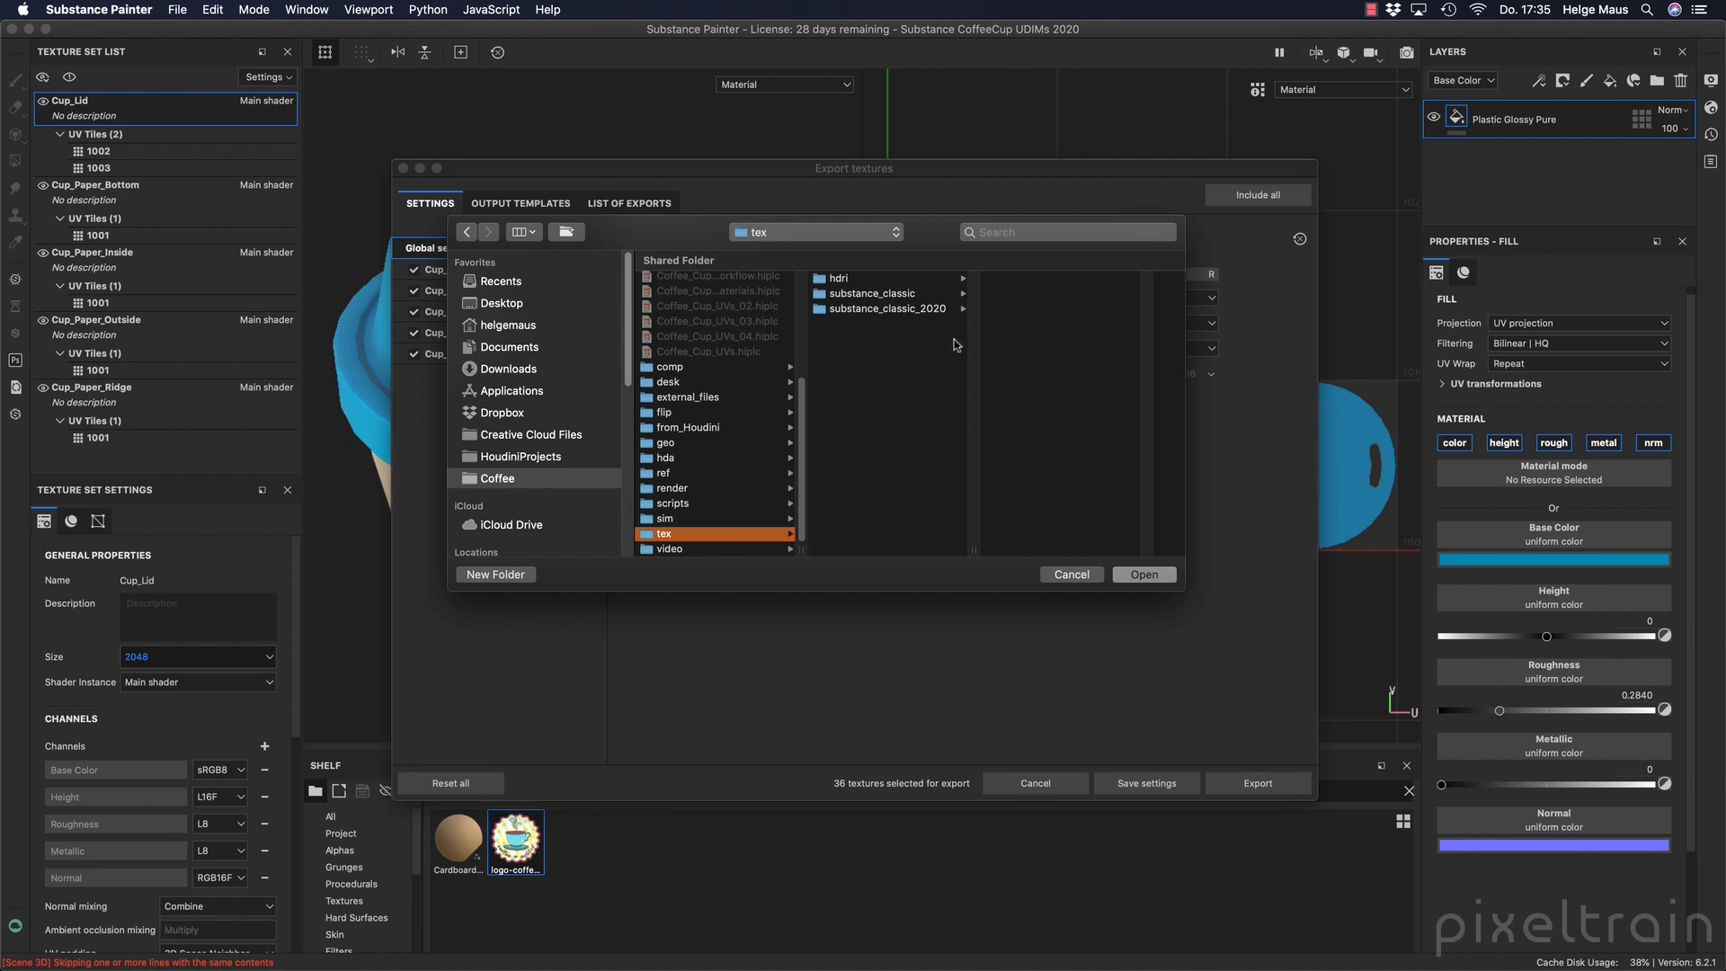
# Create a folder named substance_udims_2020 inside tex and set it as the output directory.
pyautogui.click(496, 575)
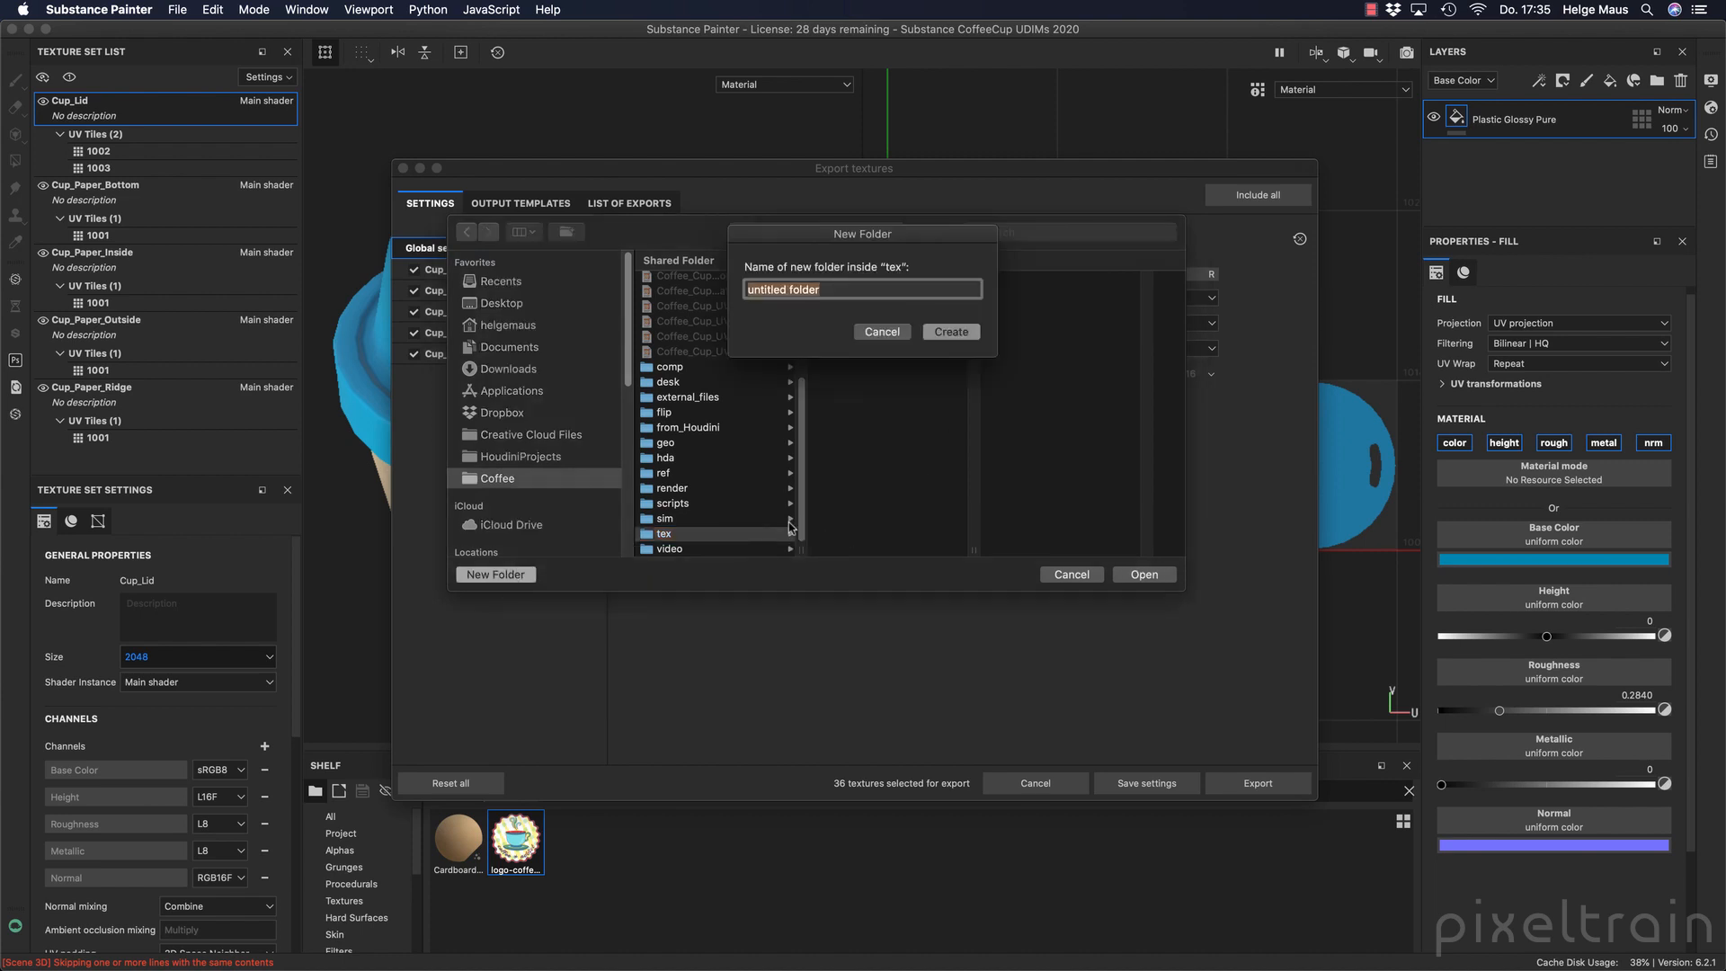
pyautogui.write('substance_')
pyautogui.moveTo(839, 239); pyautogui.dragTo(837, 424)
pyautogui.write('udi')
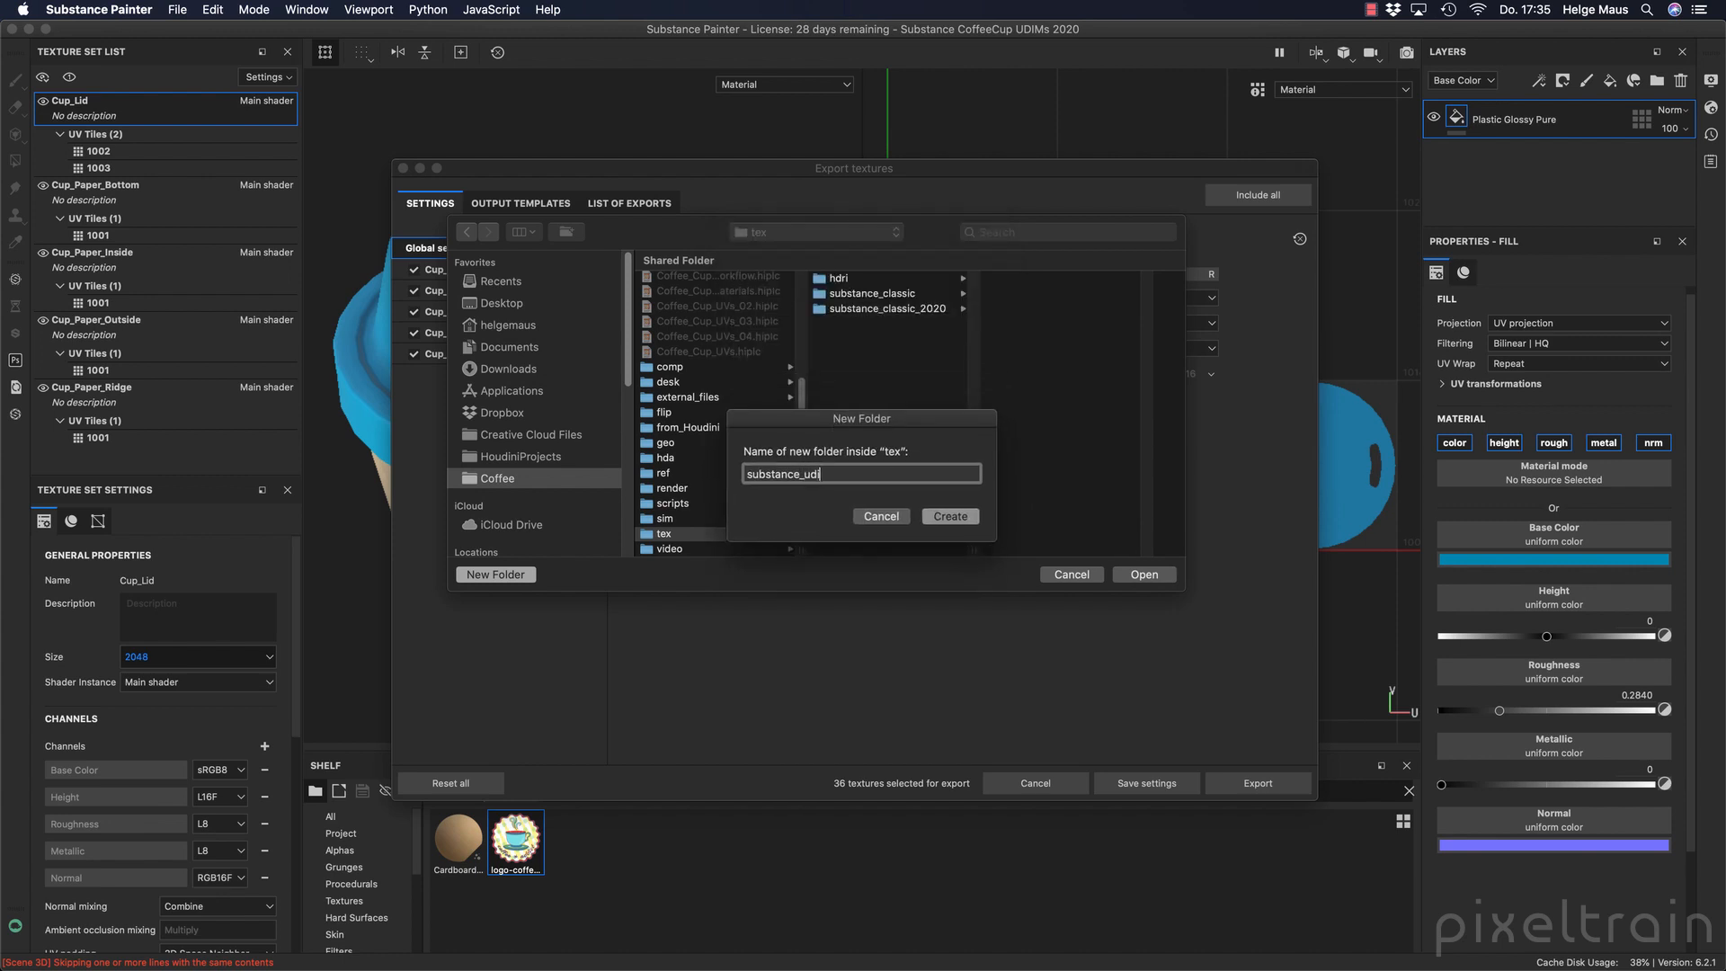
pyautogui.write('ms_2020')
pyautogui.press('Return')
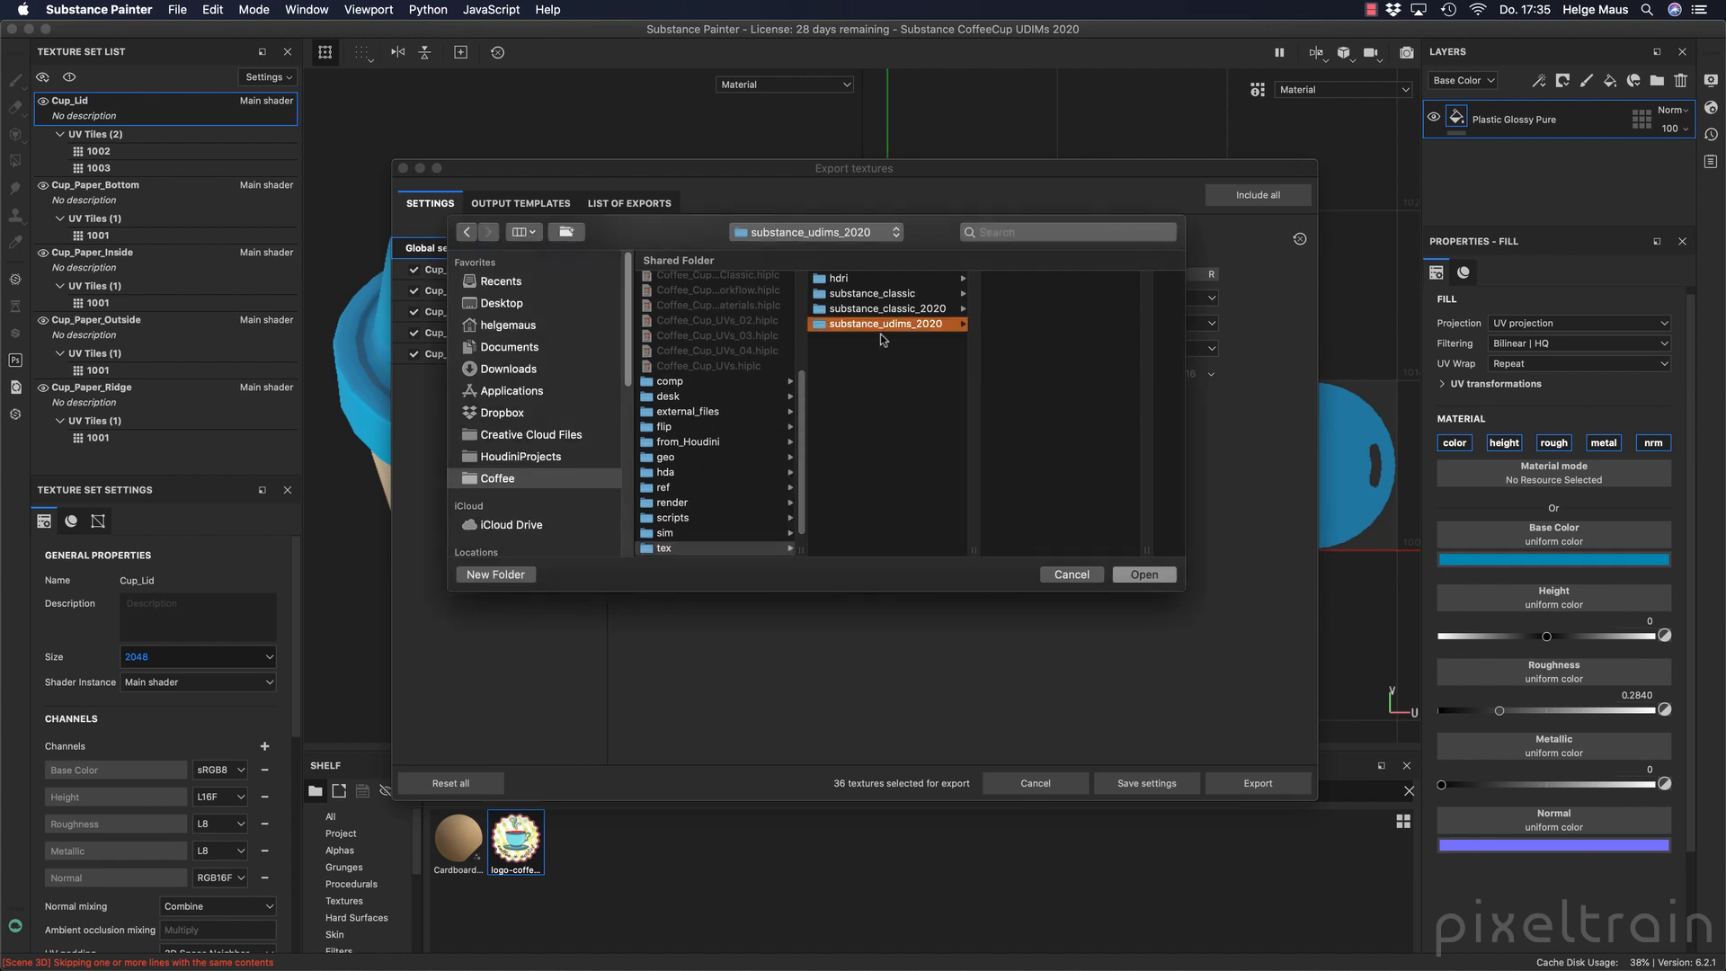
pyautogui.click(1151, 577)
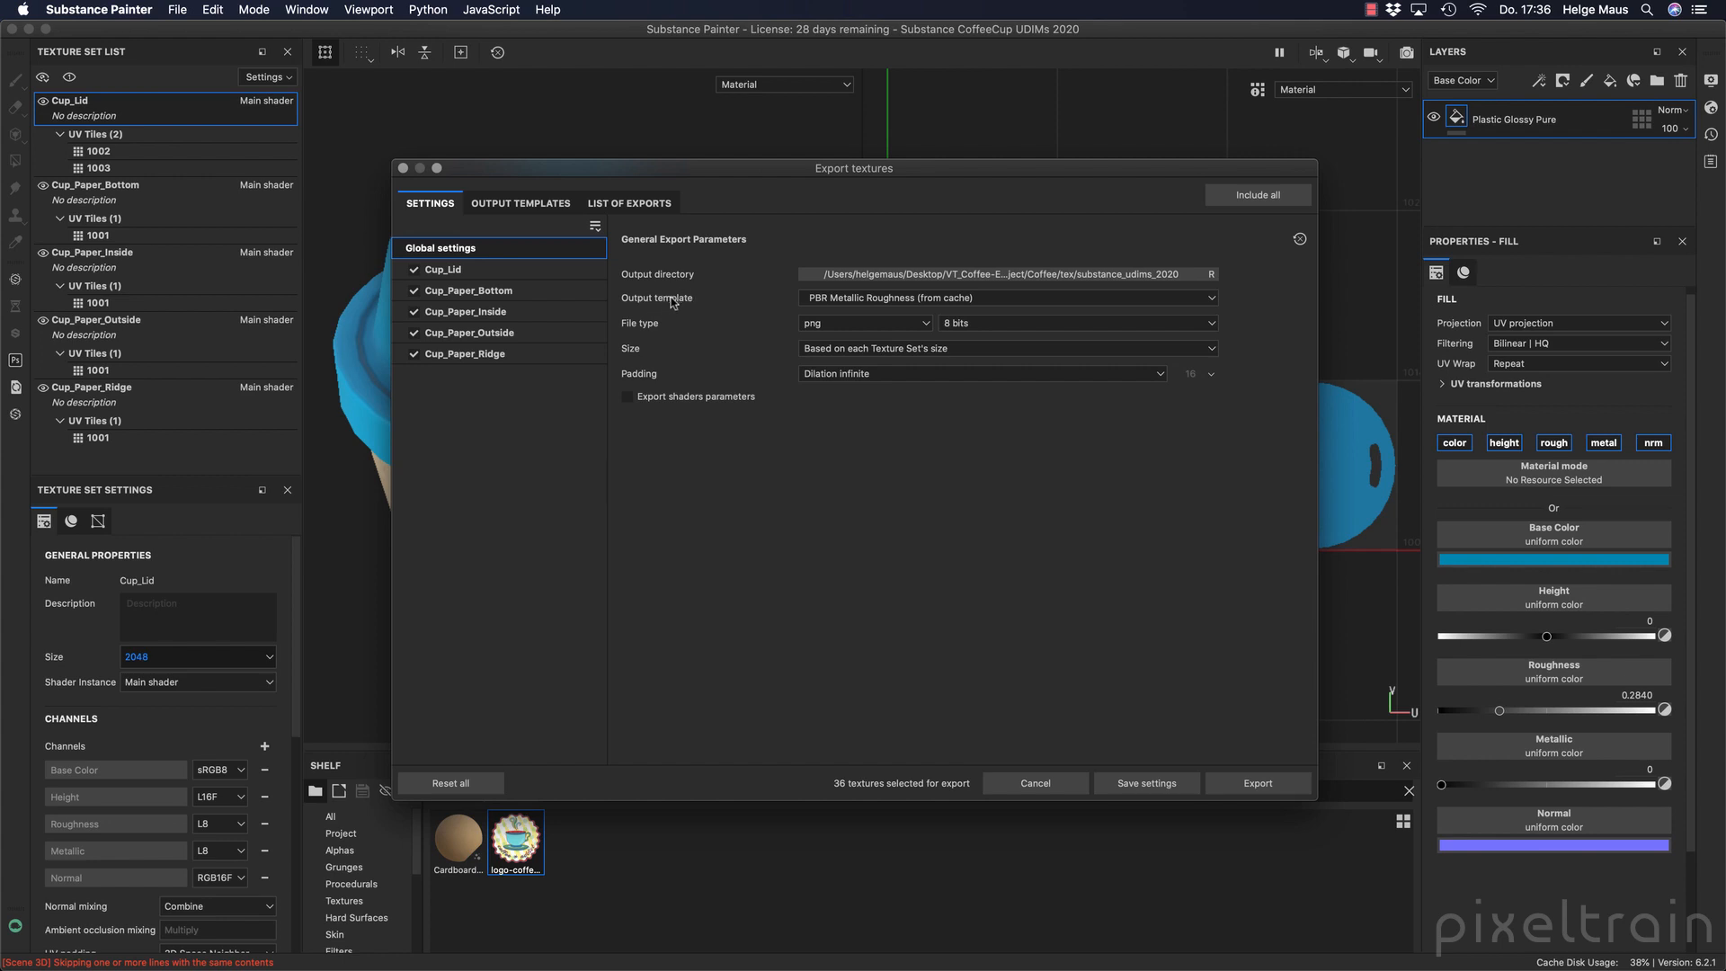
# Set the output template to PBR Metallic Roughness and check the available export sizes.
pyautogui.click(1212, 298)
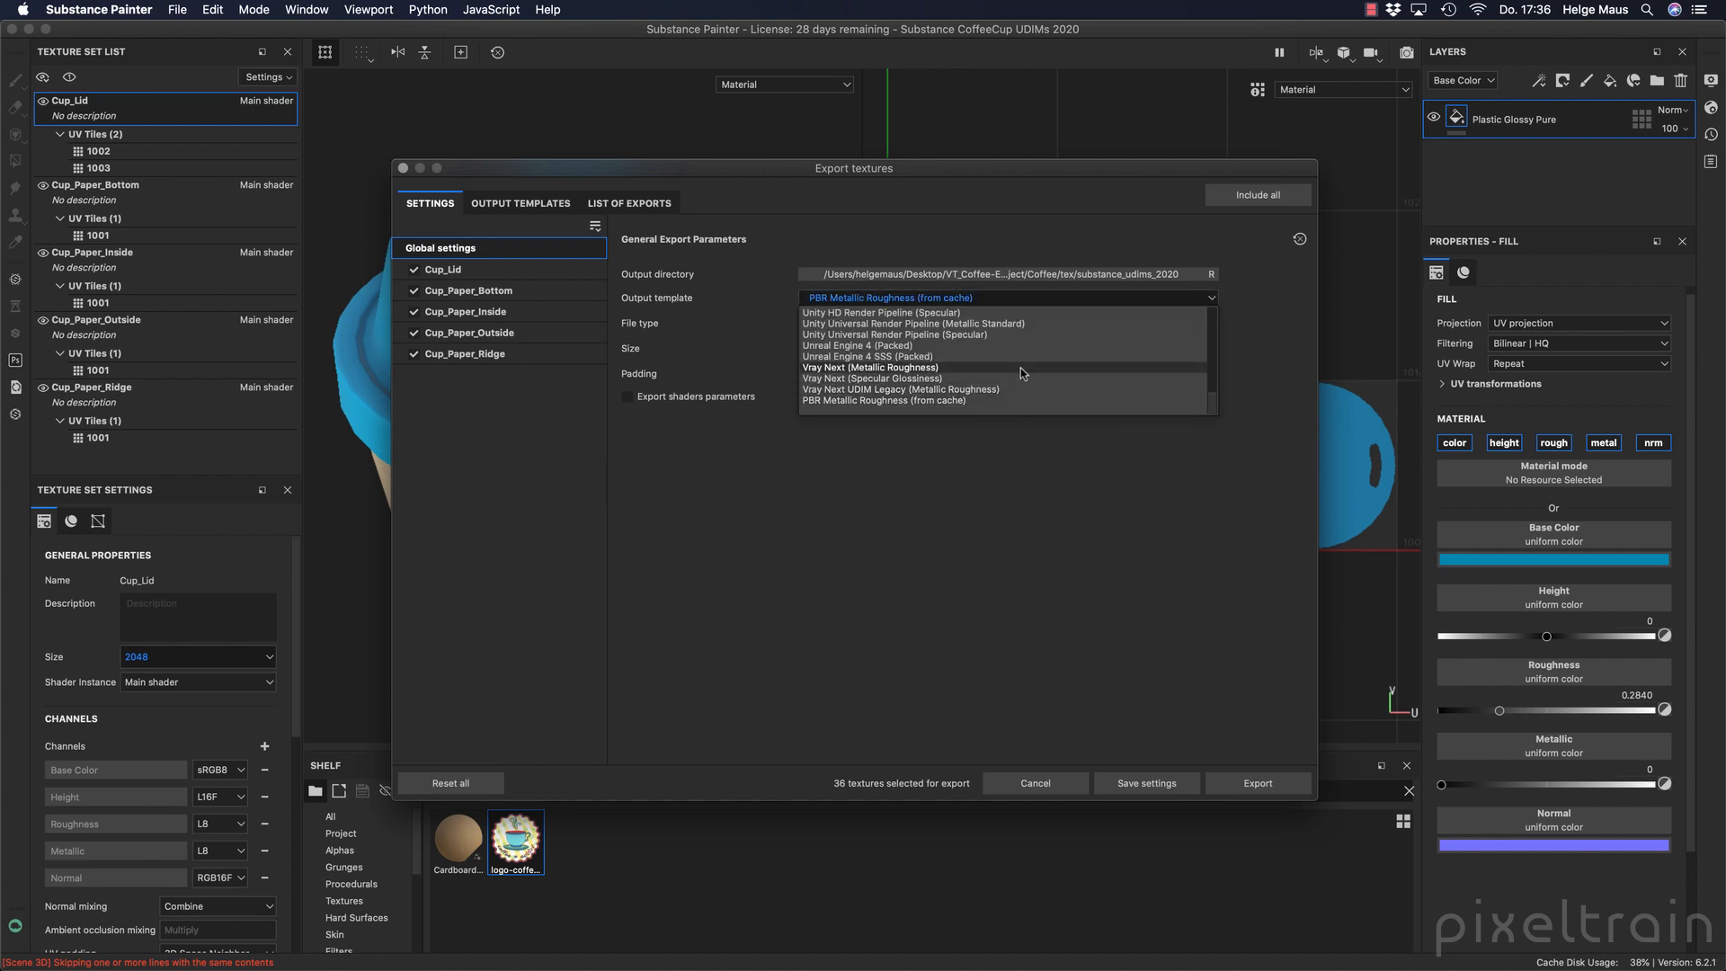
pyautogui.scroll(3, 1016, 369)
pyautogui.scroll(2, 1016, 368)
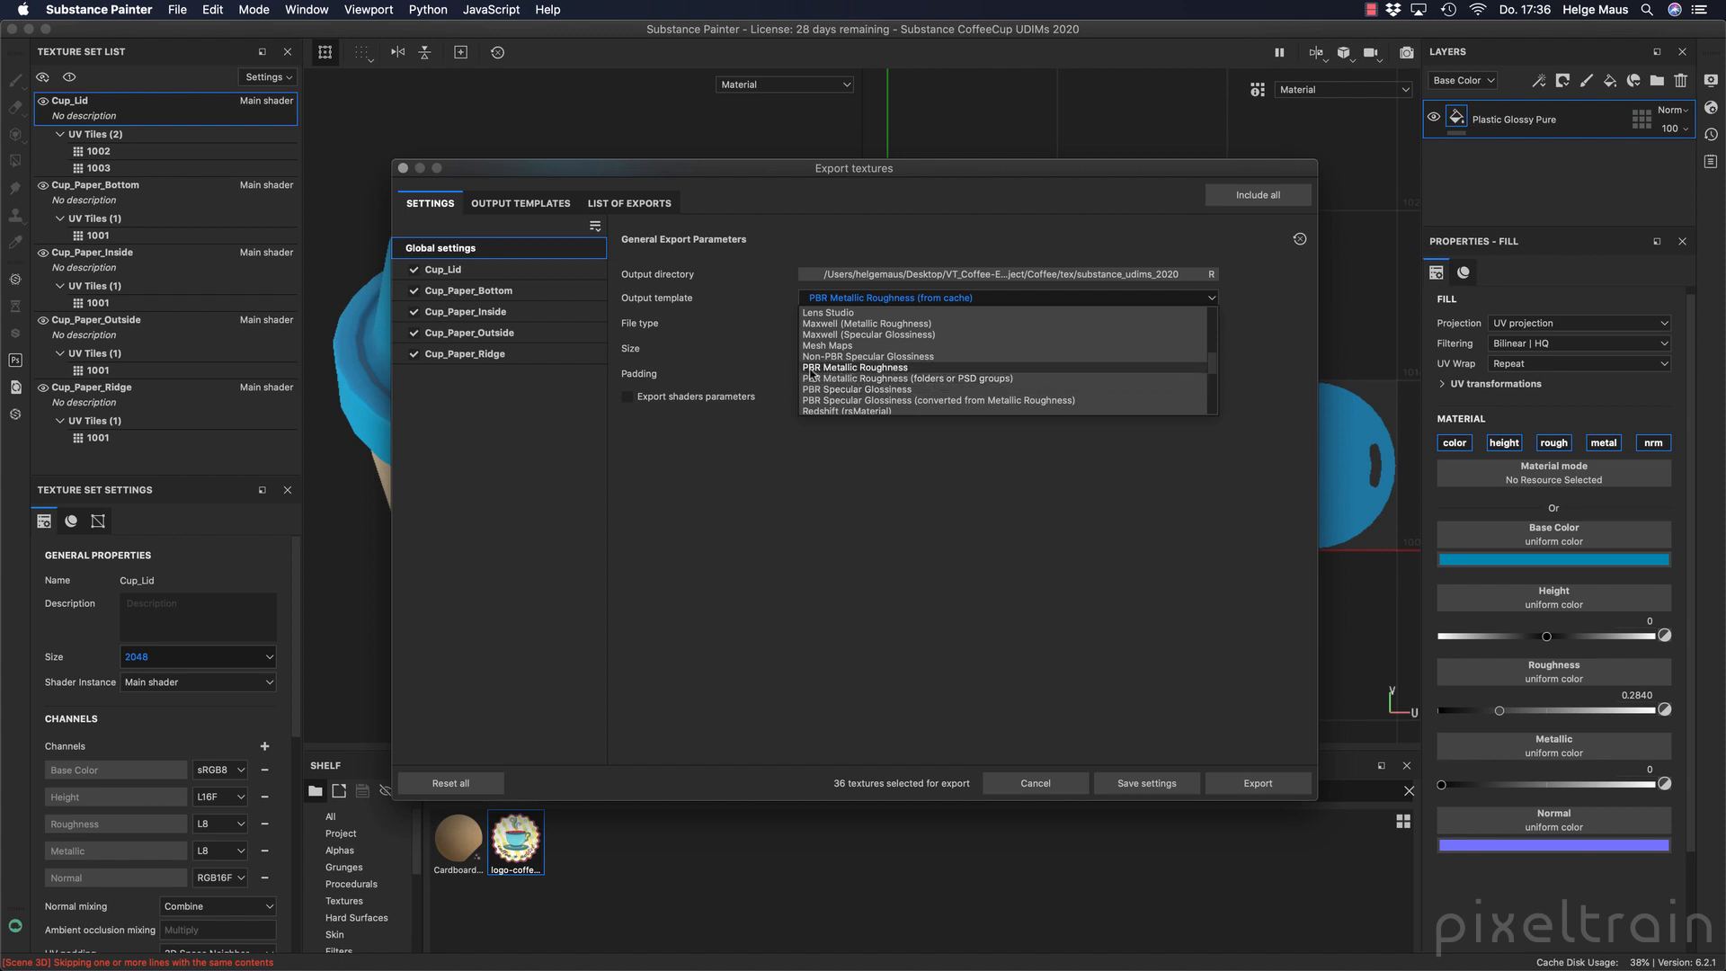
pyautogui.click(905, 369)
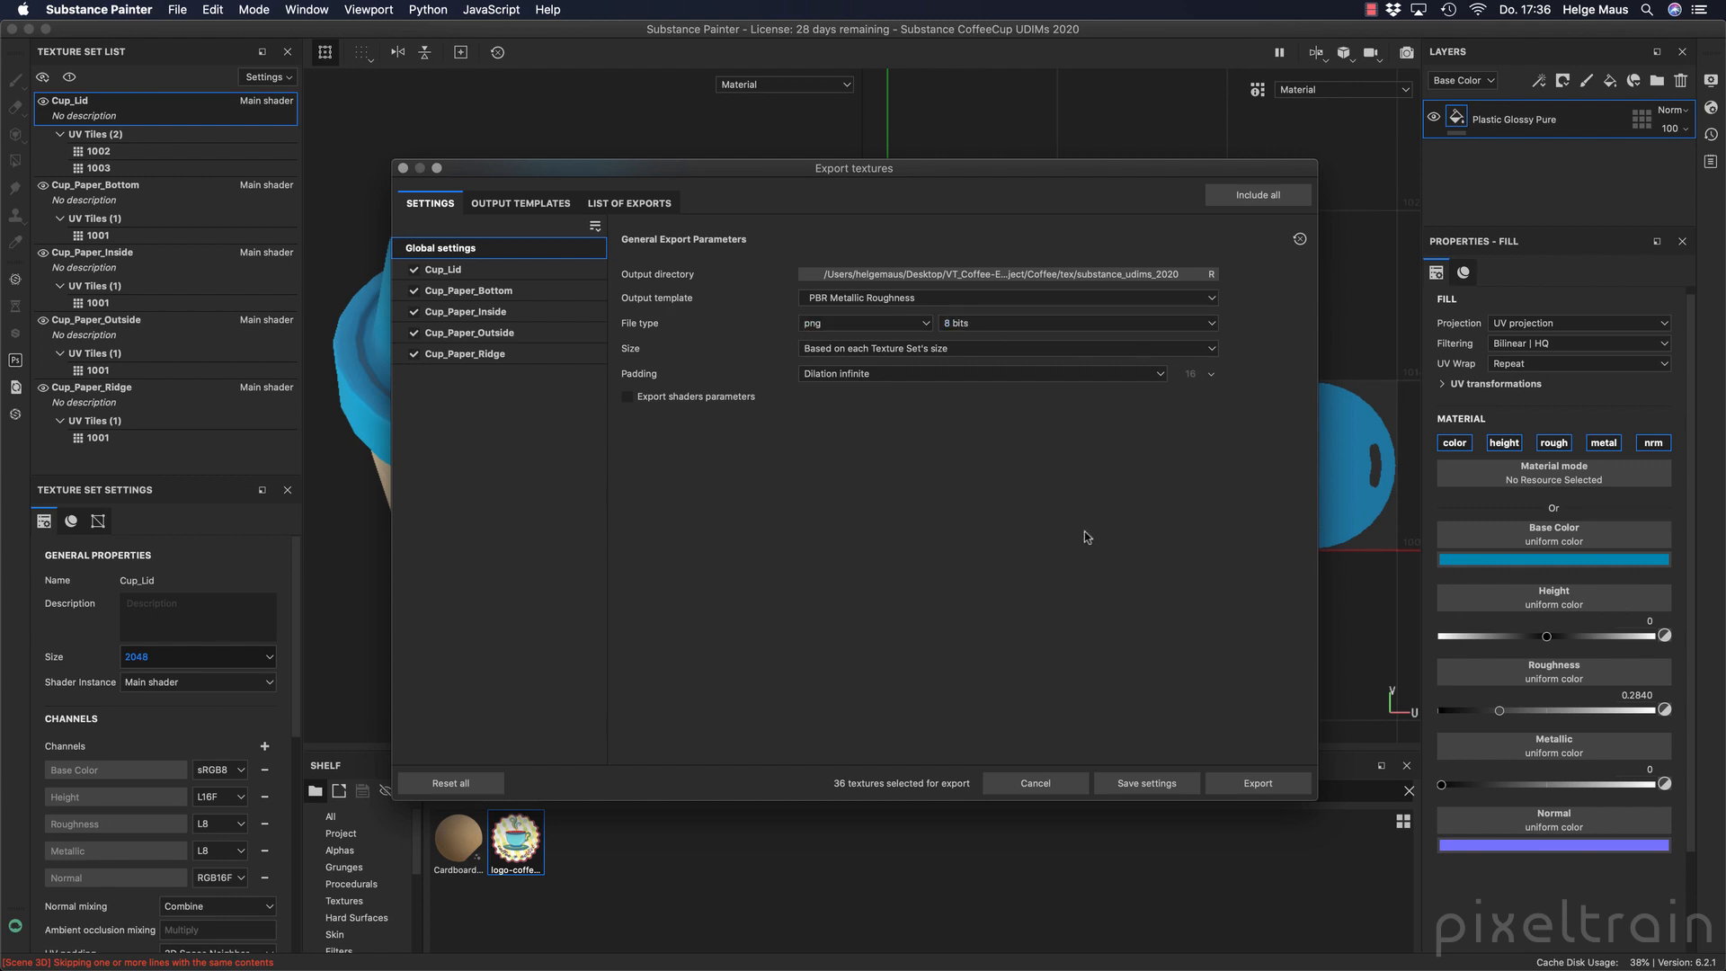
pyautogui.click(1030, 351)
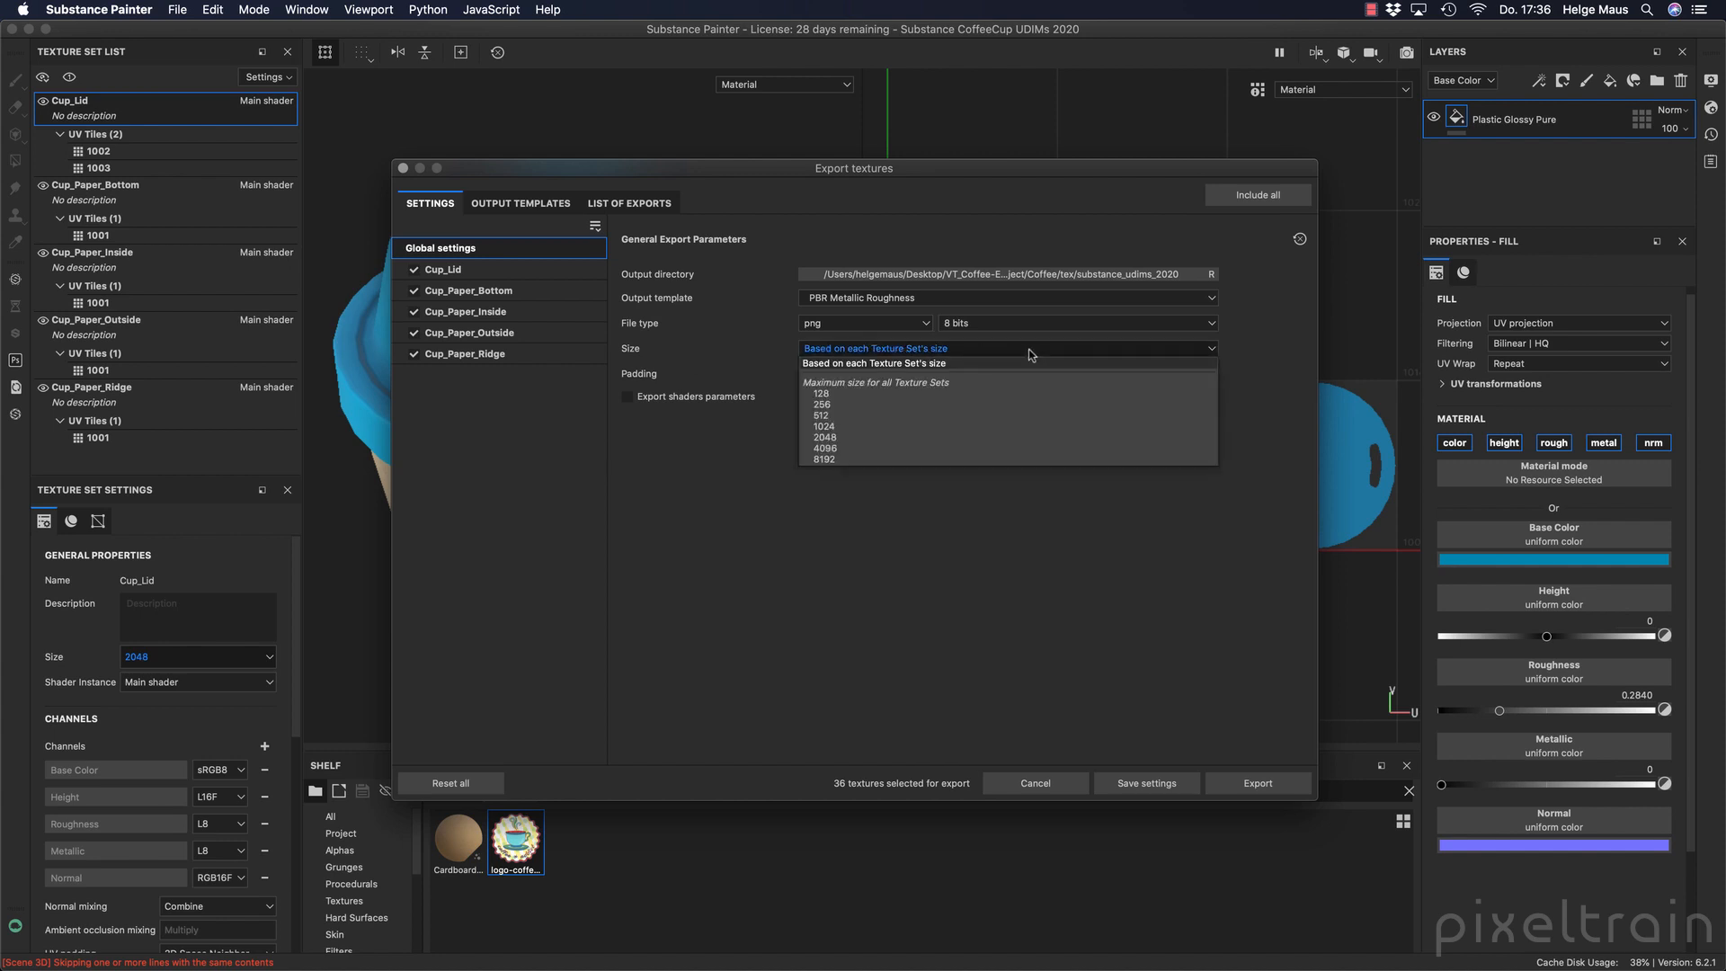
pyautogui.click(725, 335)
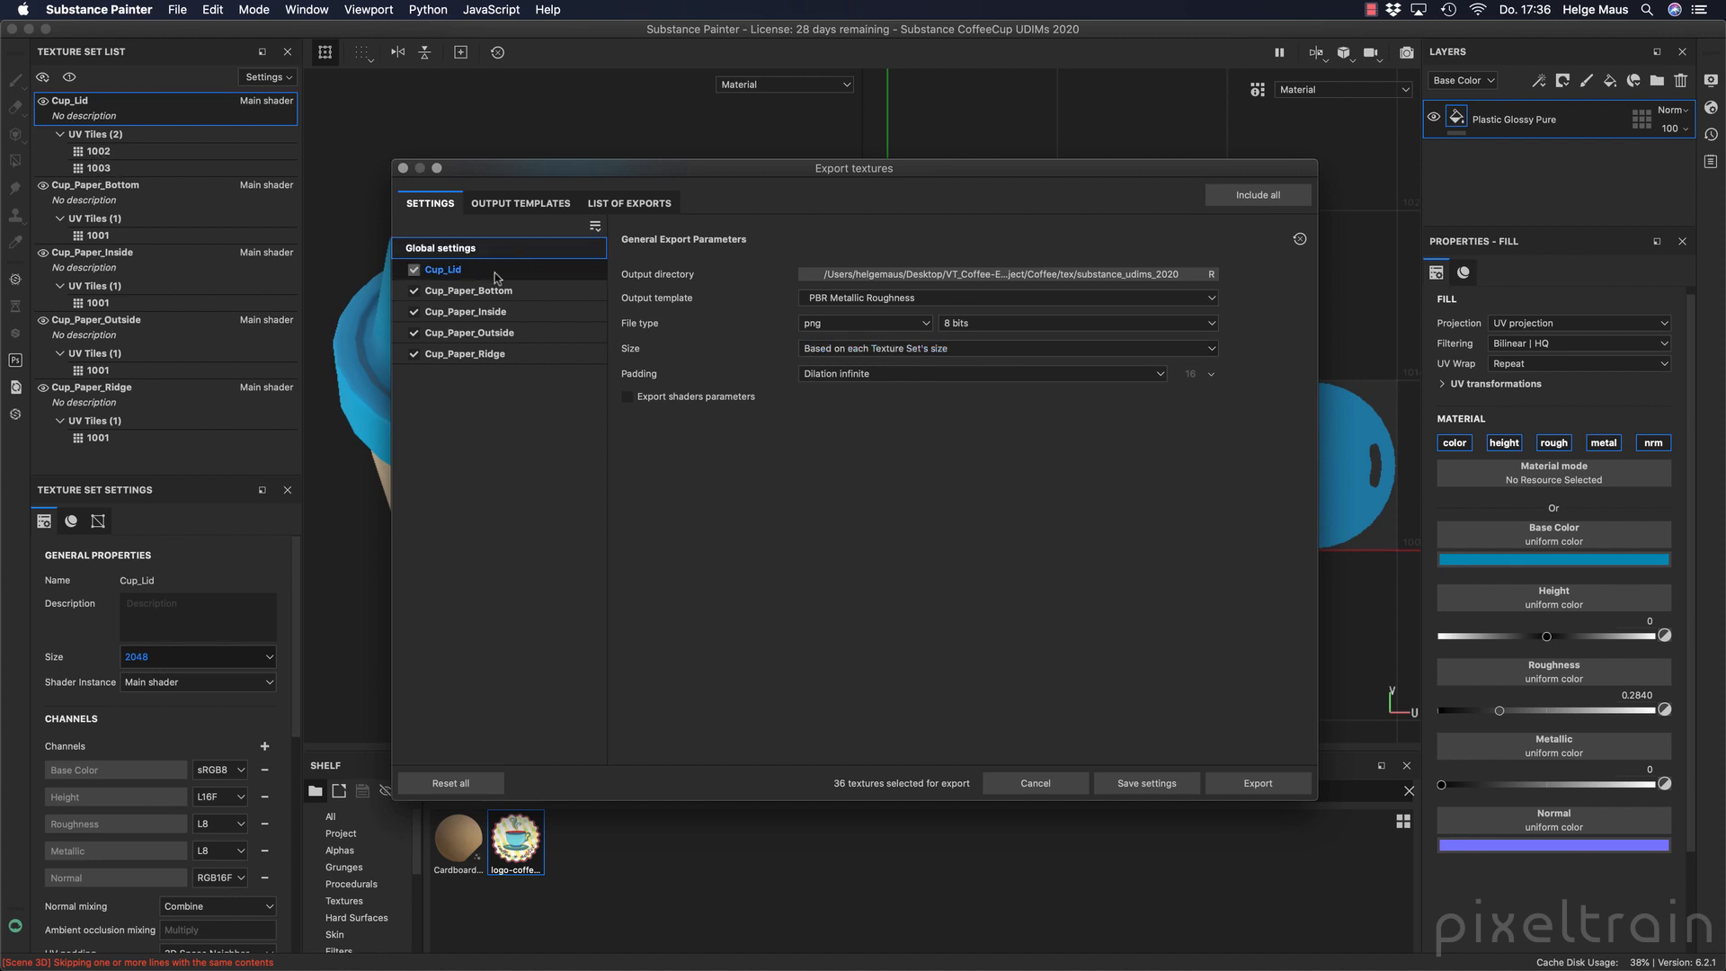
# Review the export parameters, output maps and UV tiles of each cup texture set, ending on Cup_Lid.
pyautogui.click(462, 269)
pyautogui.click(466, 291)
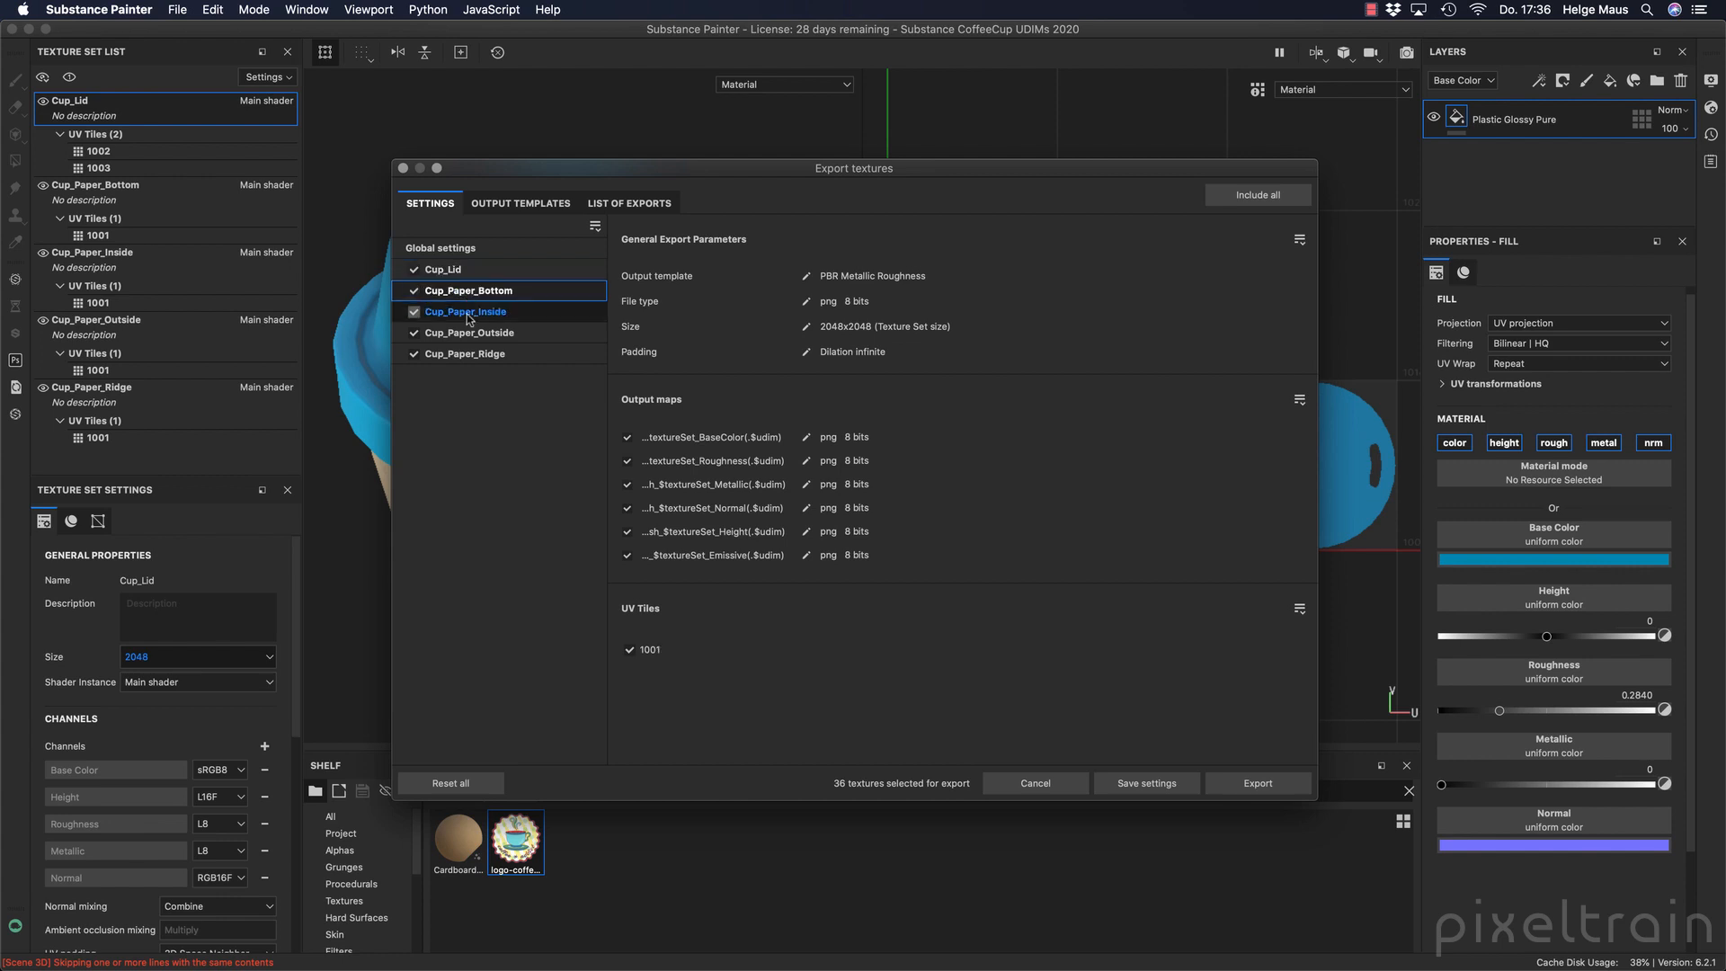
pyautogui.click(467, 312)
pyautogui.click(466, 334)
pyautogui.click(457, 353)
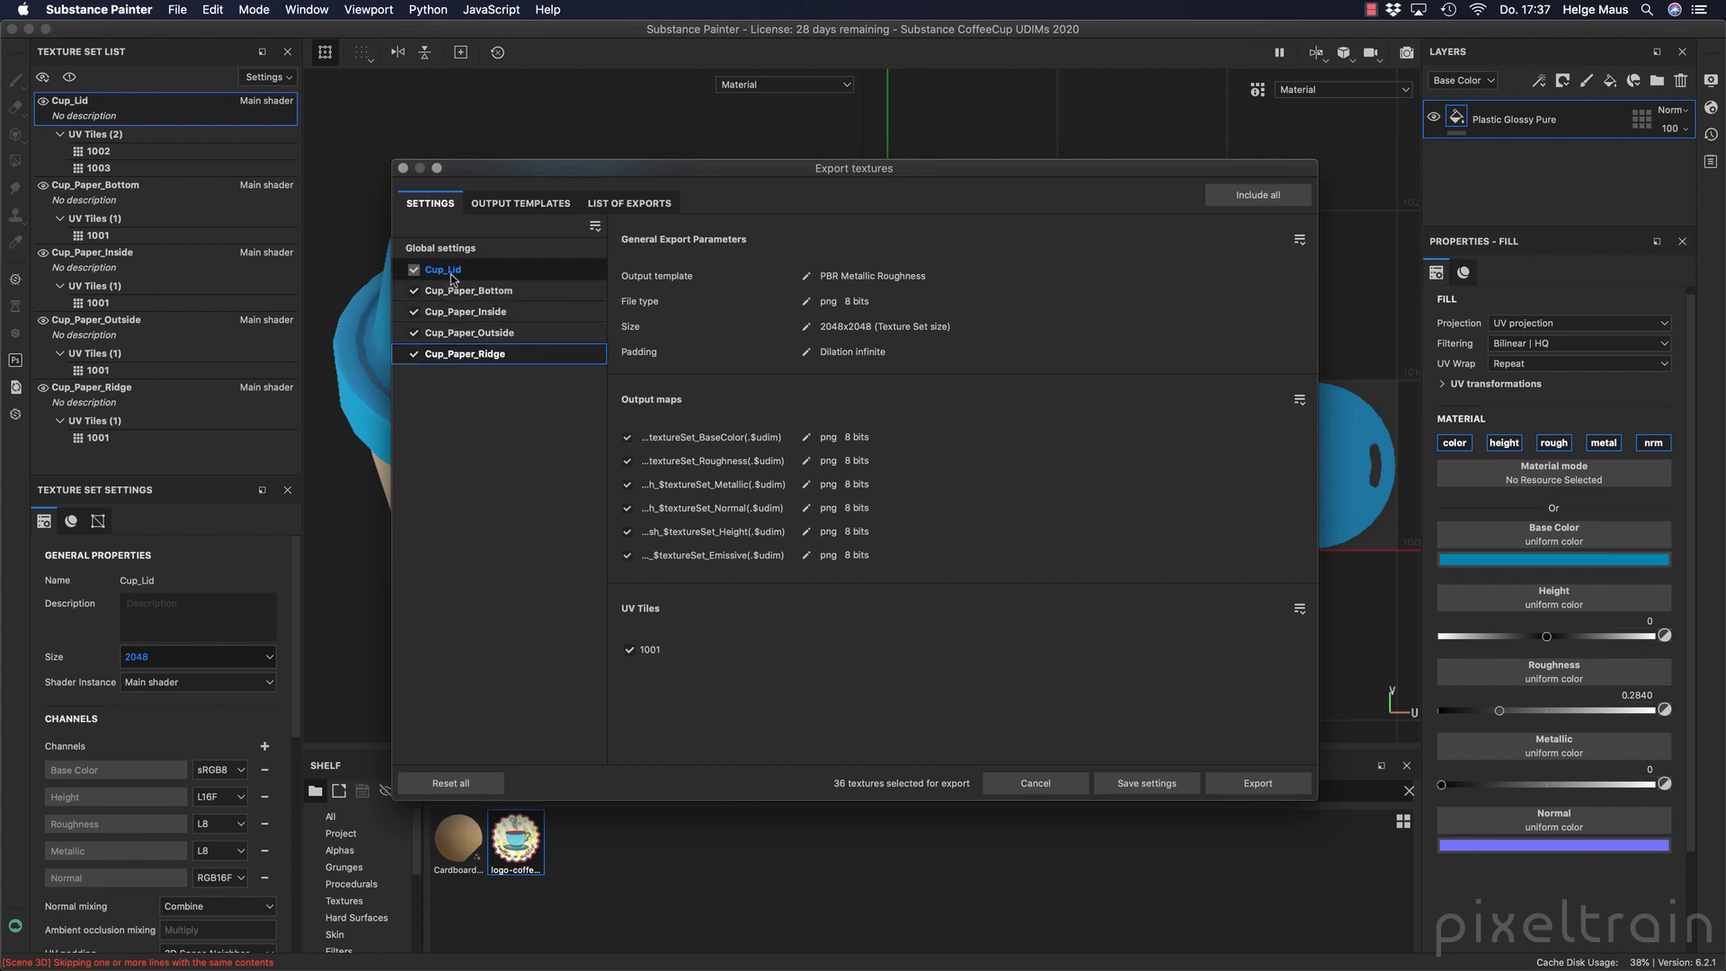
pyautogui.click(453, 271)
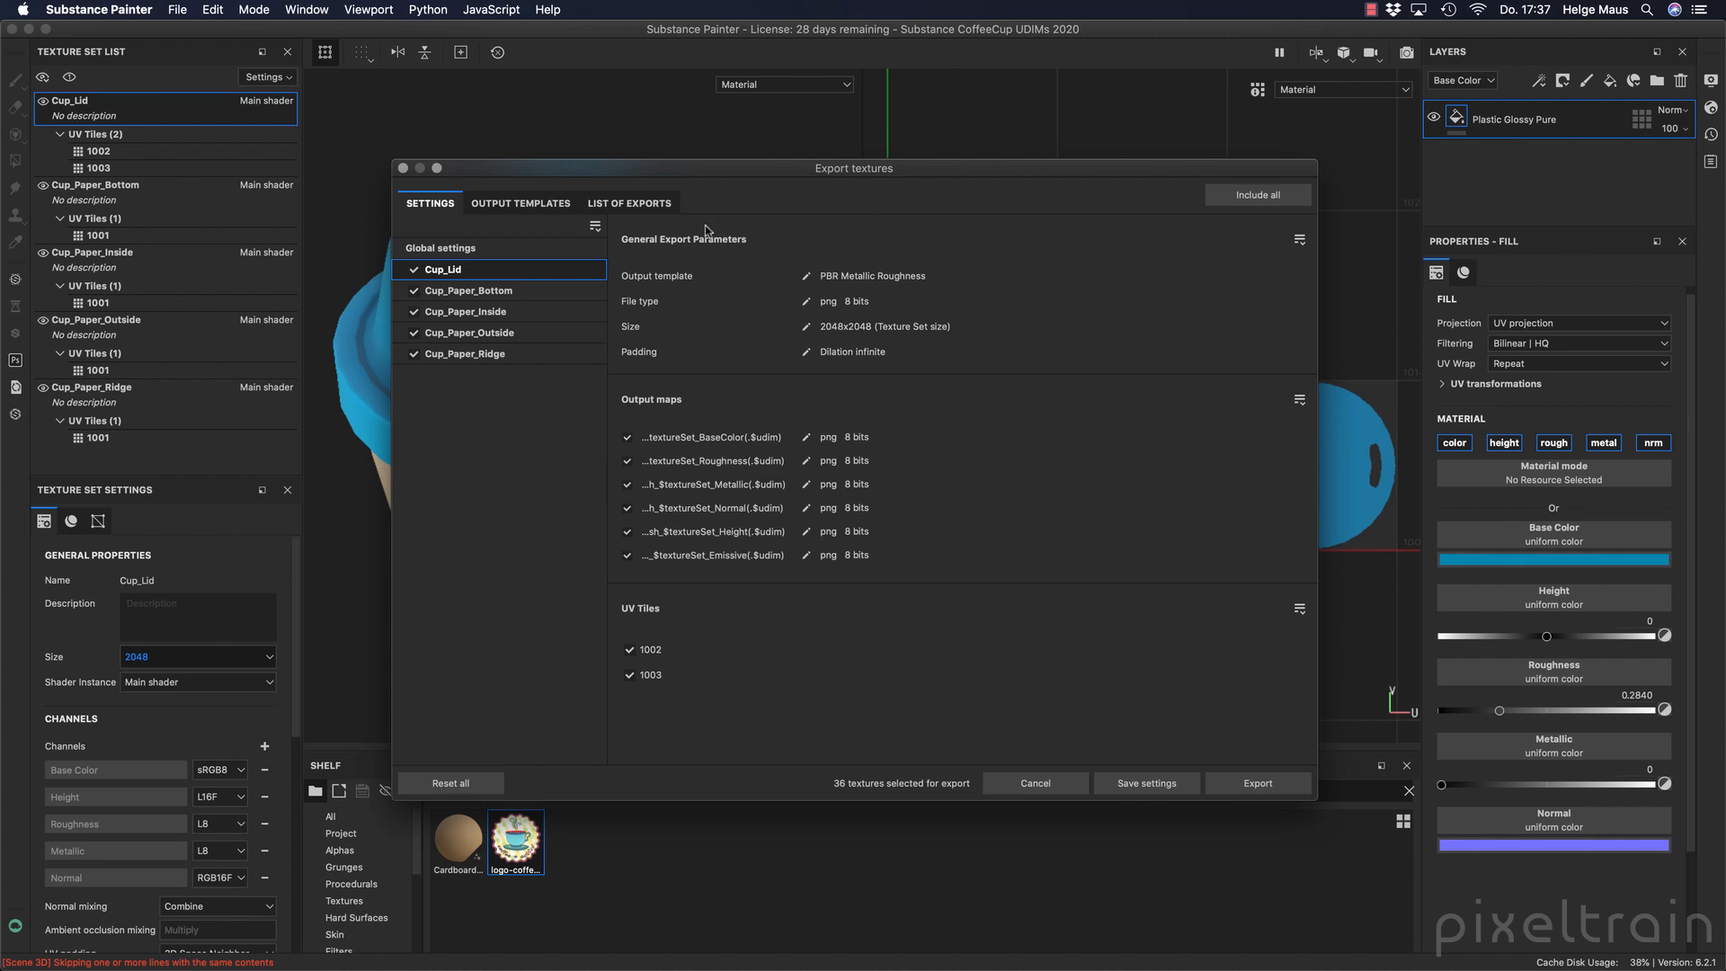
# Examine the list of exports for the file names, sizes and formats of all texture sets.
pyautogui.click(628, 203)
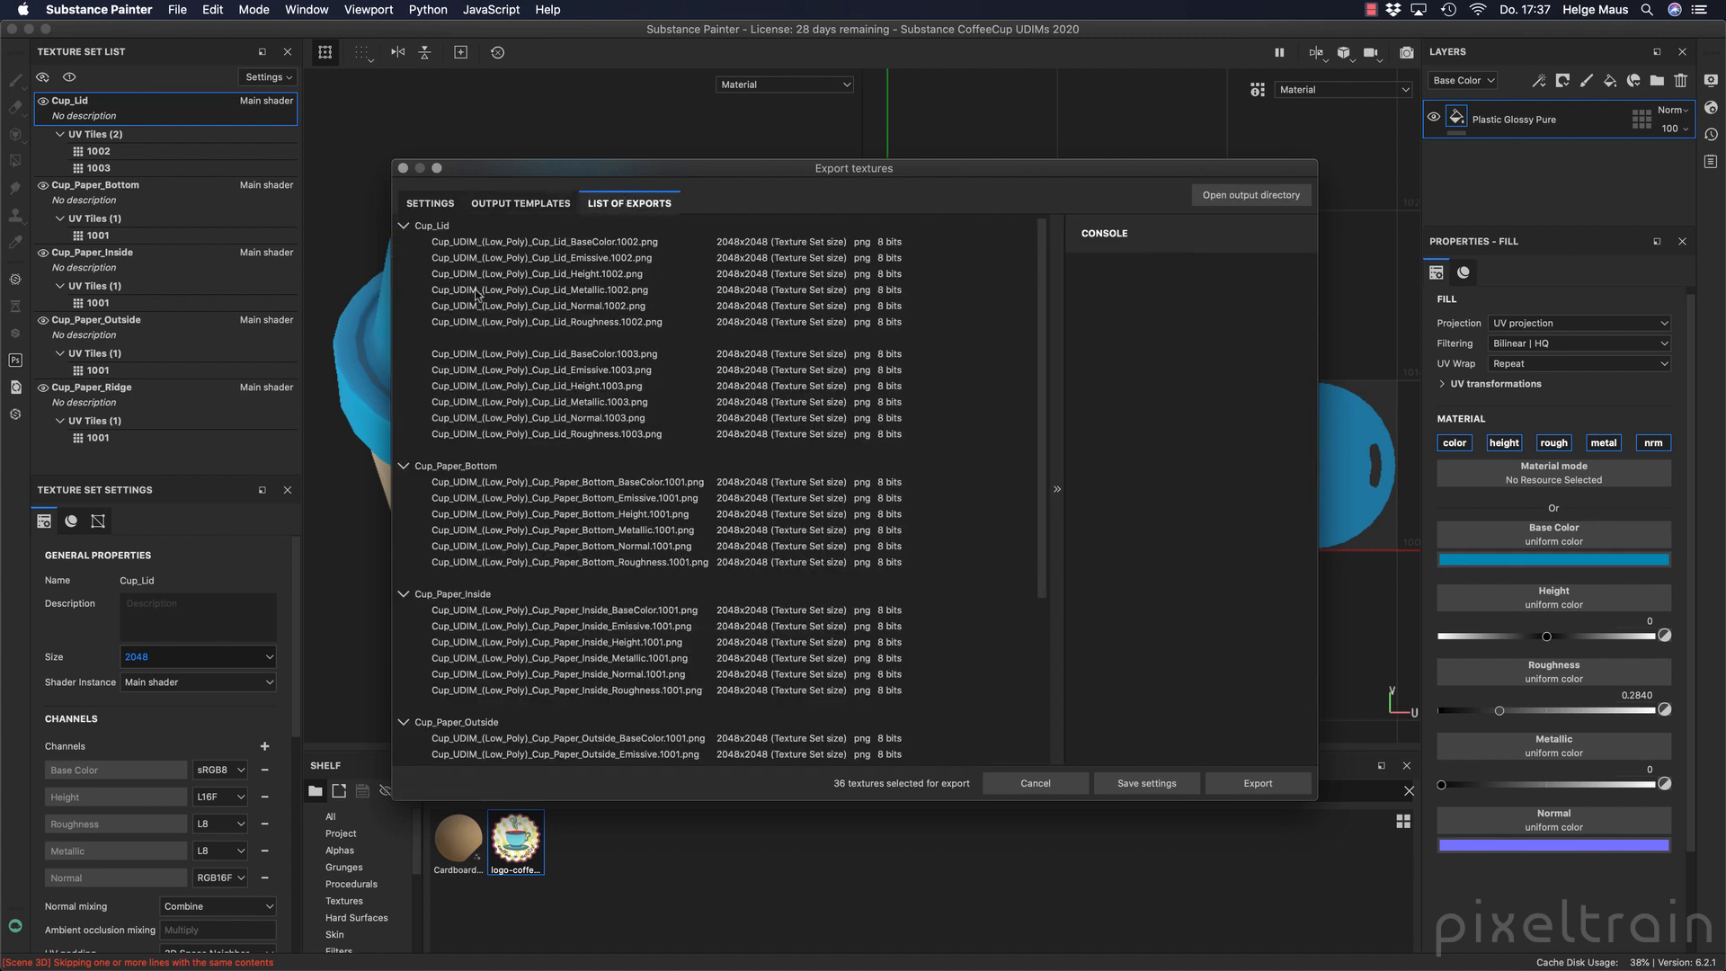
pyautogui.scroll(-5, 1033, 387)
pyautogui.scroll(-3, 1034, 388)
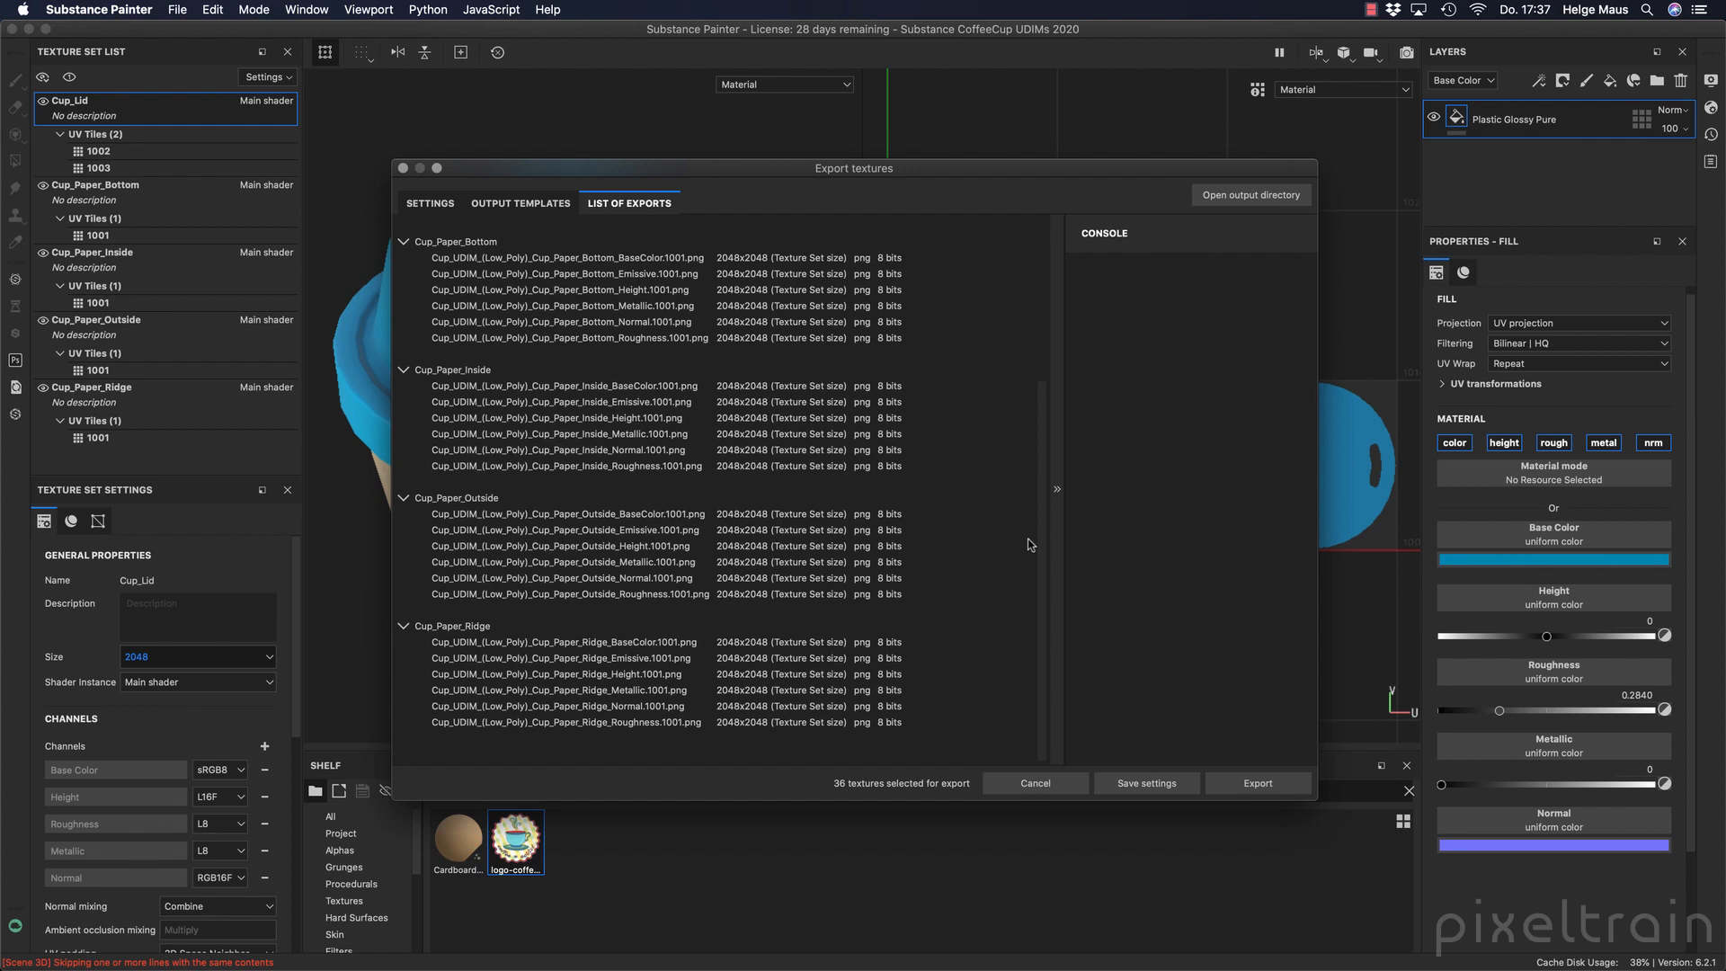
pyautogui.scroll(8, 1028, 538)
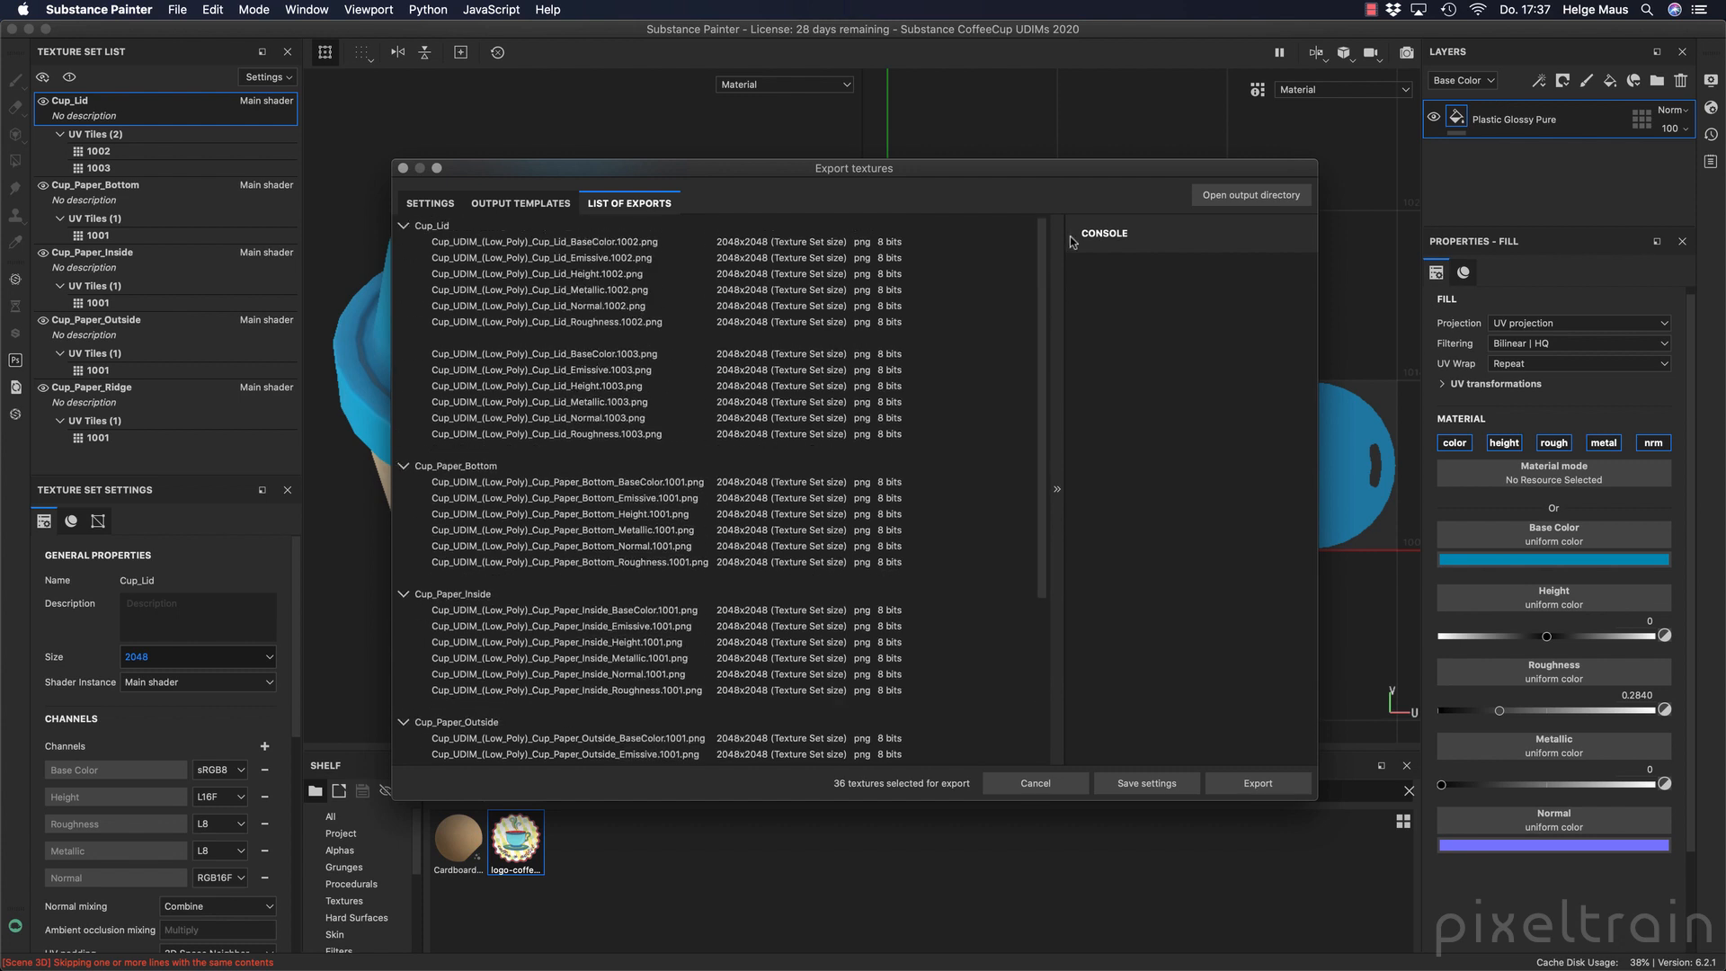
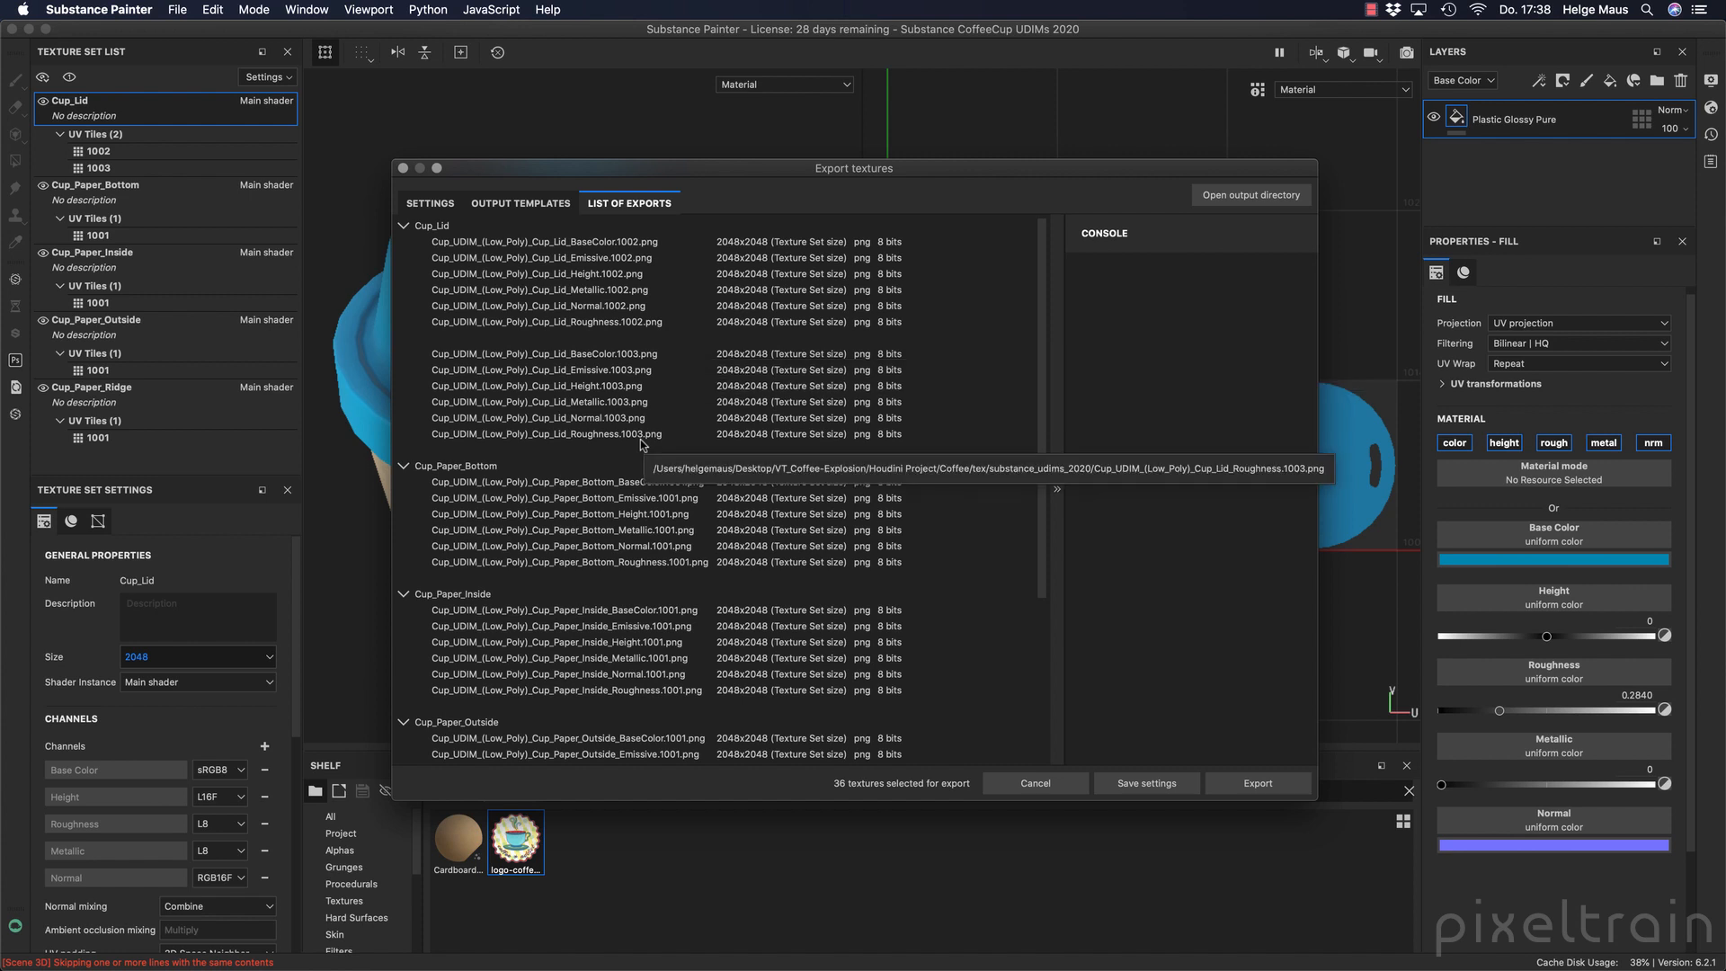
# Review the output templates and export list once more, and export all listed cup textures.
pyautogui.click(552, 206)
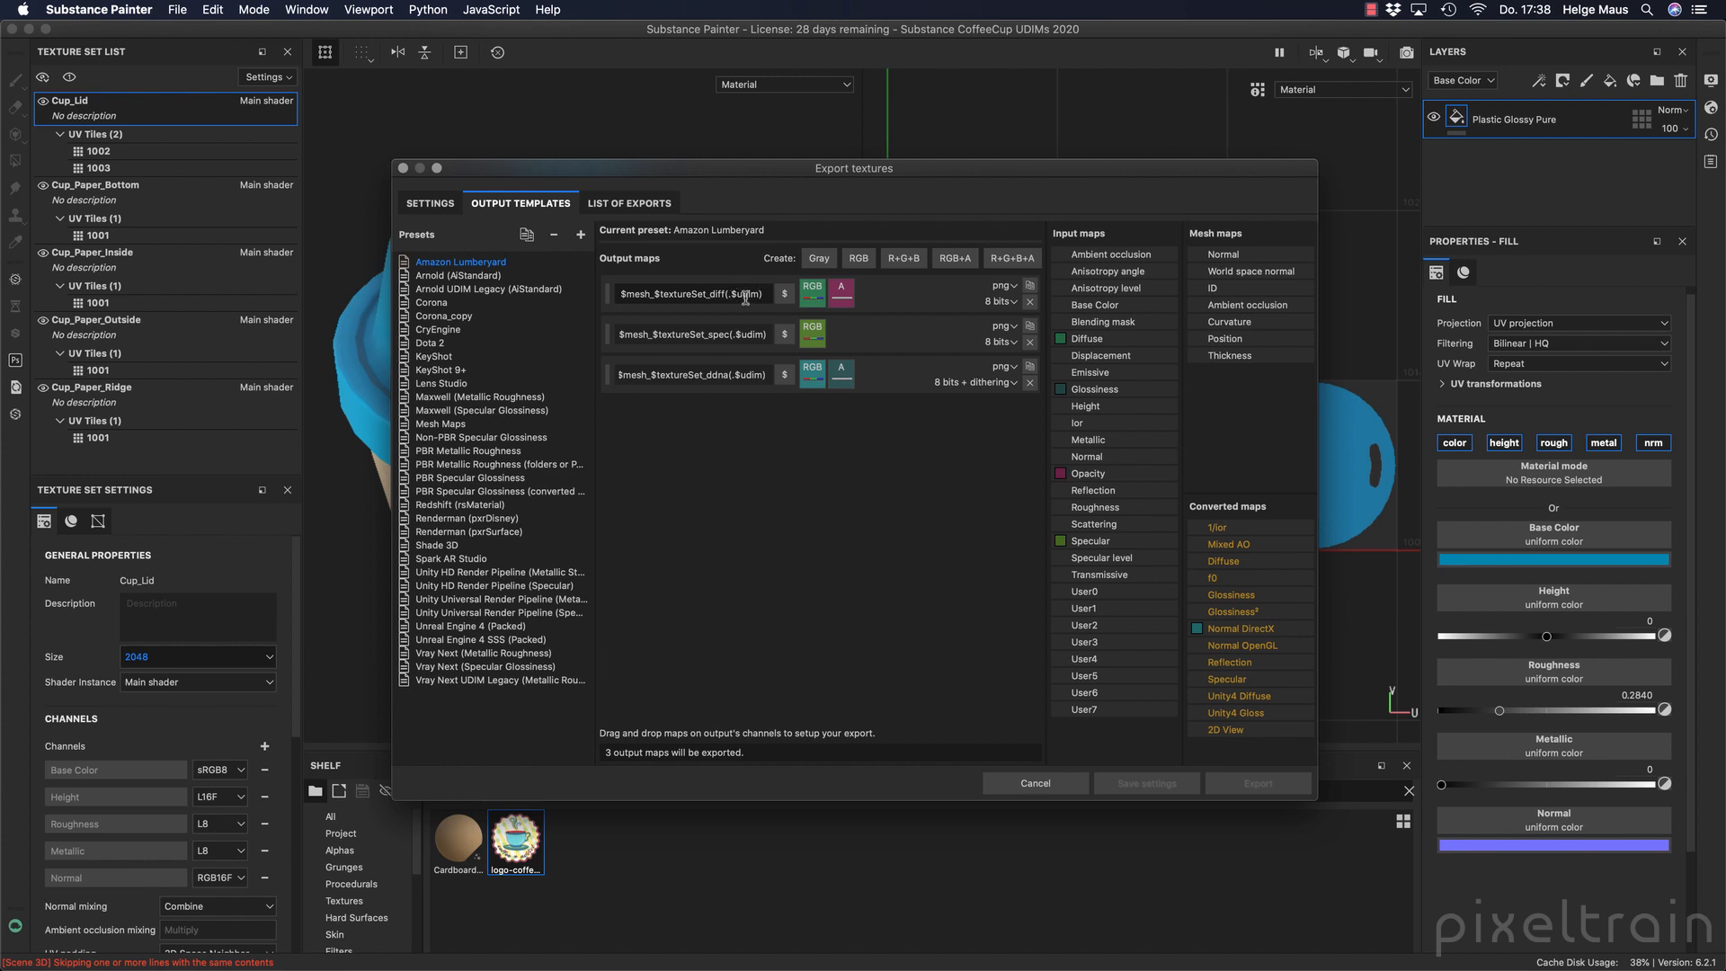
pyautogui.click(632, 204)
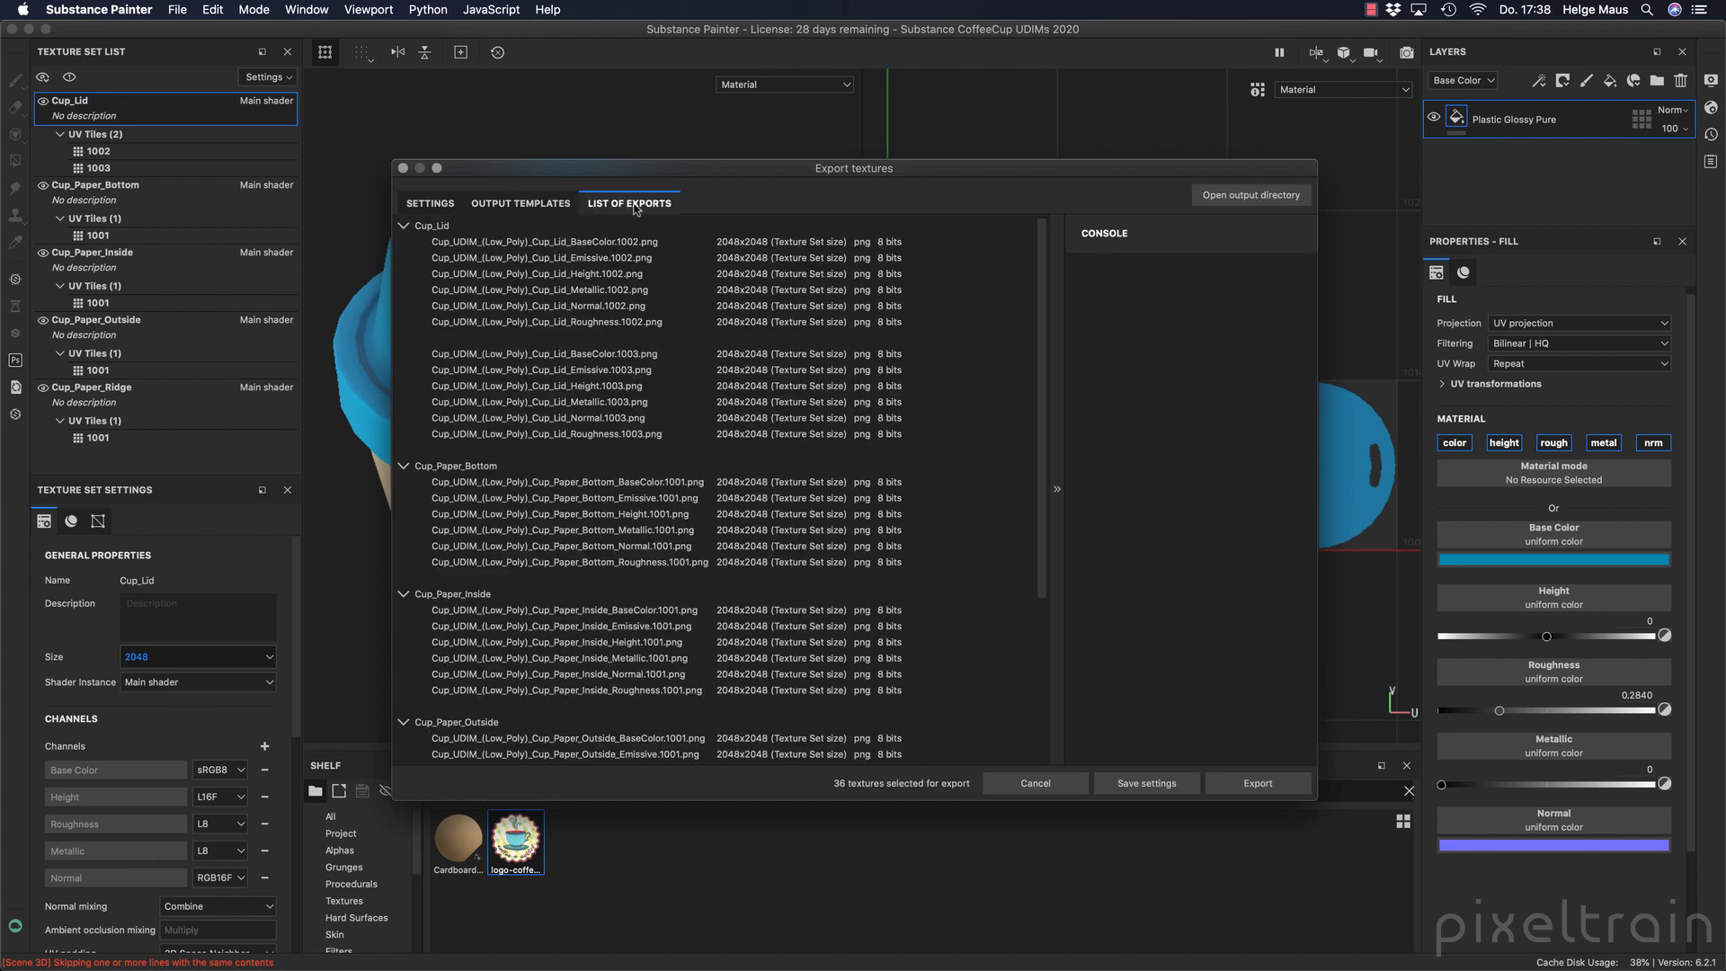
pyautogui.click(1286, 785)
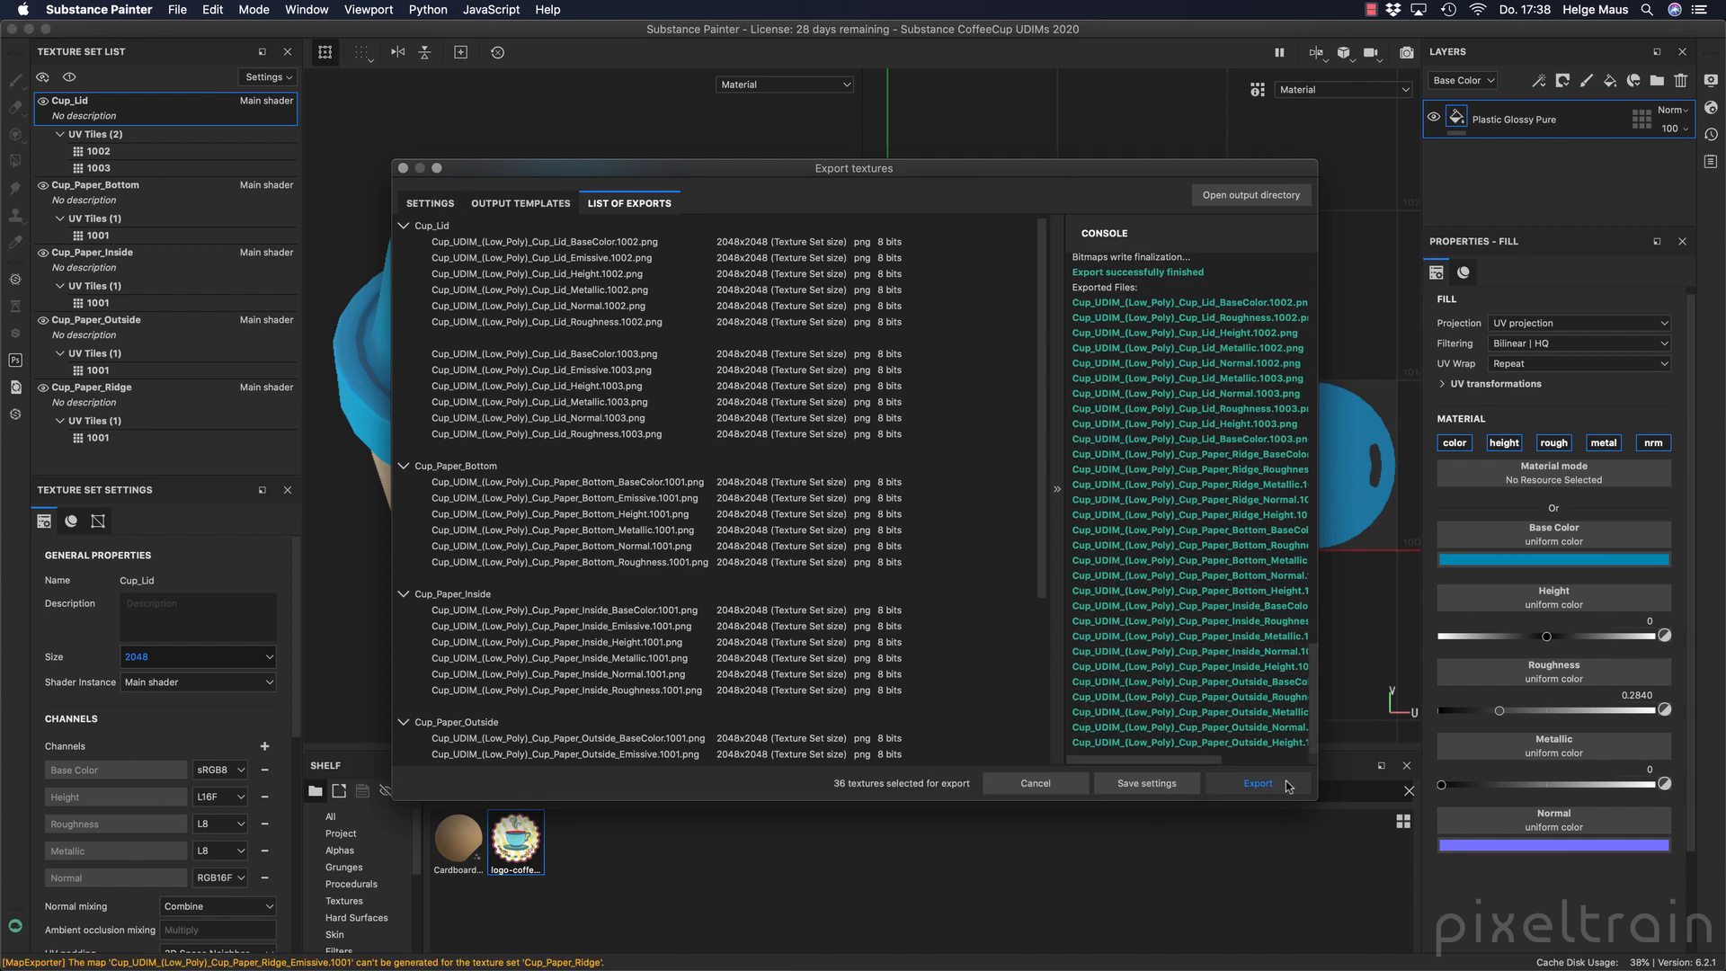
# Check the exported texture files in the substance_udims_2020 output directory and close the Export textures dialog.
pyautogui.click(1273, 197)
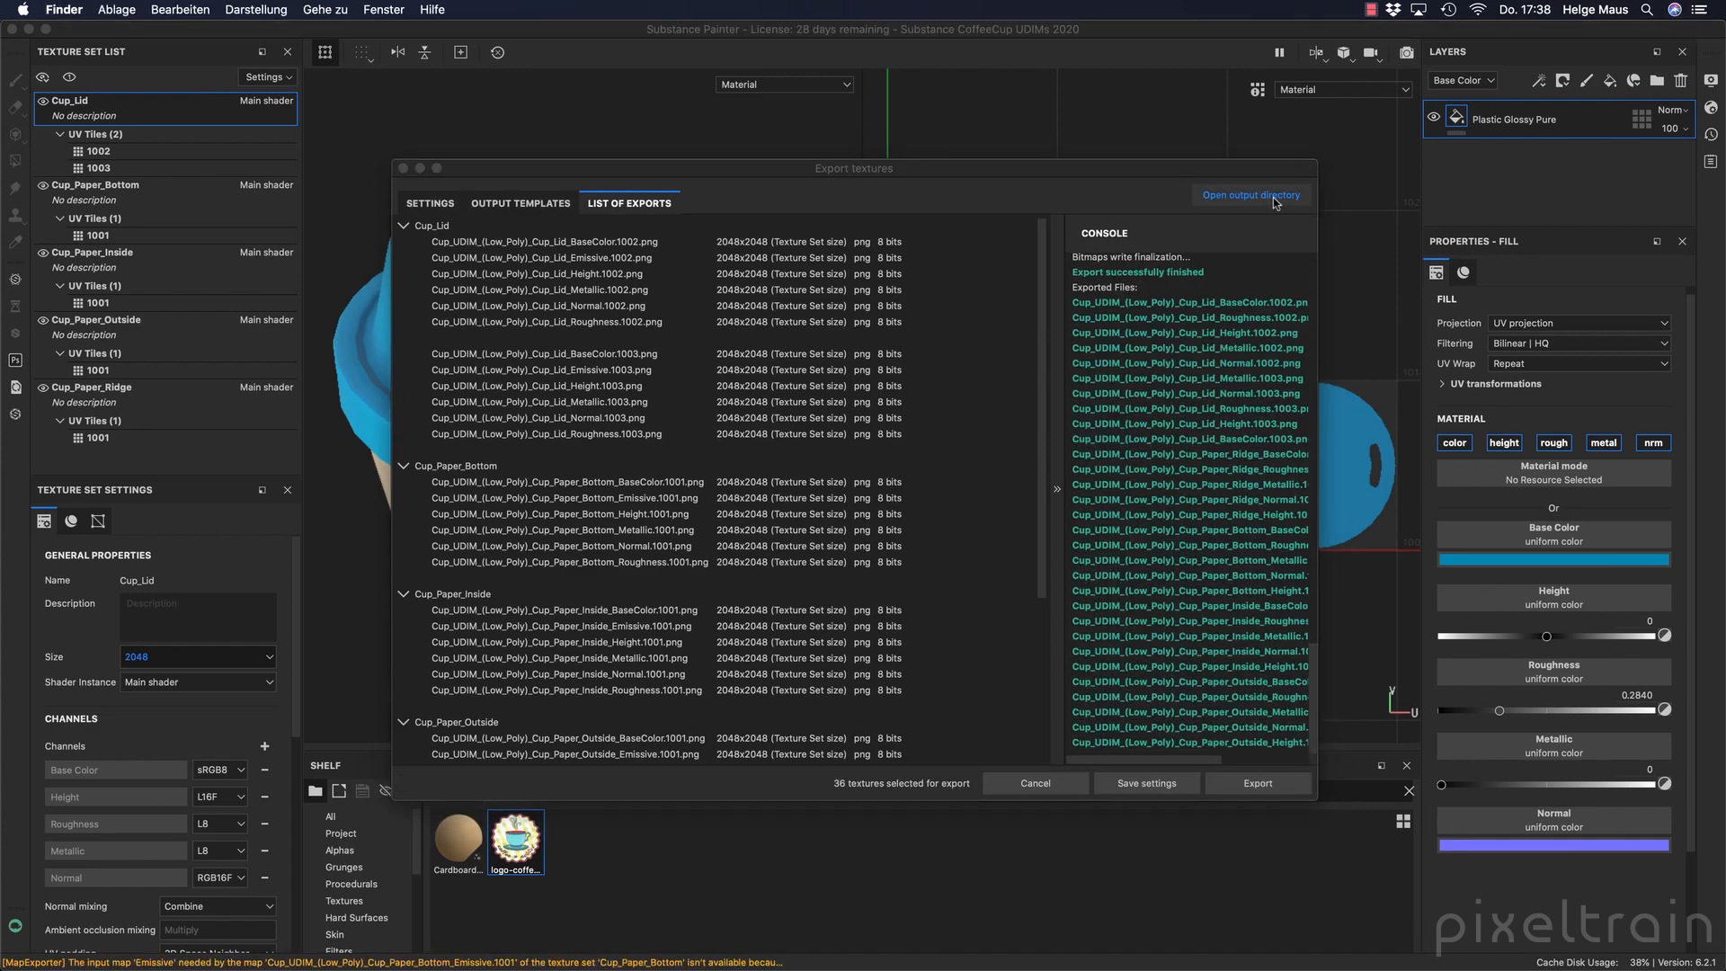
pyautogui.moveTo(1186, 533); pyautogui.dragTo(1463, 755)
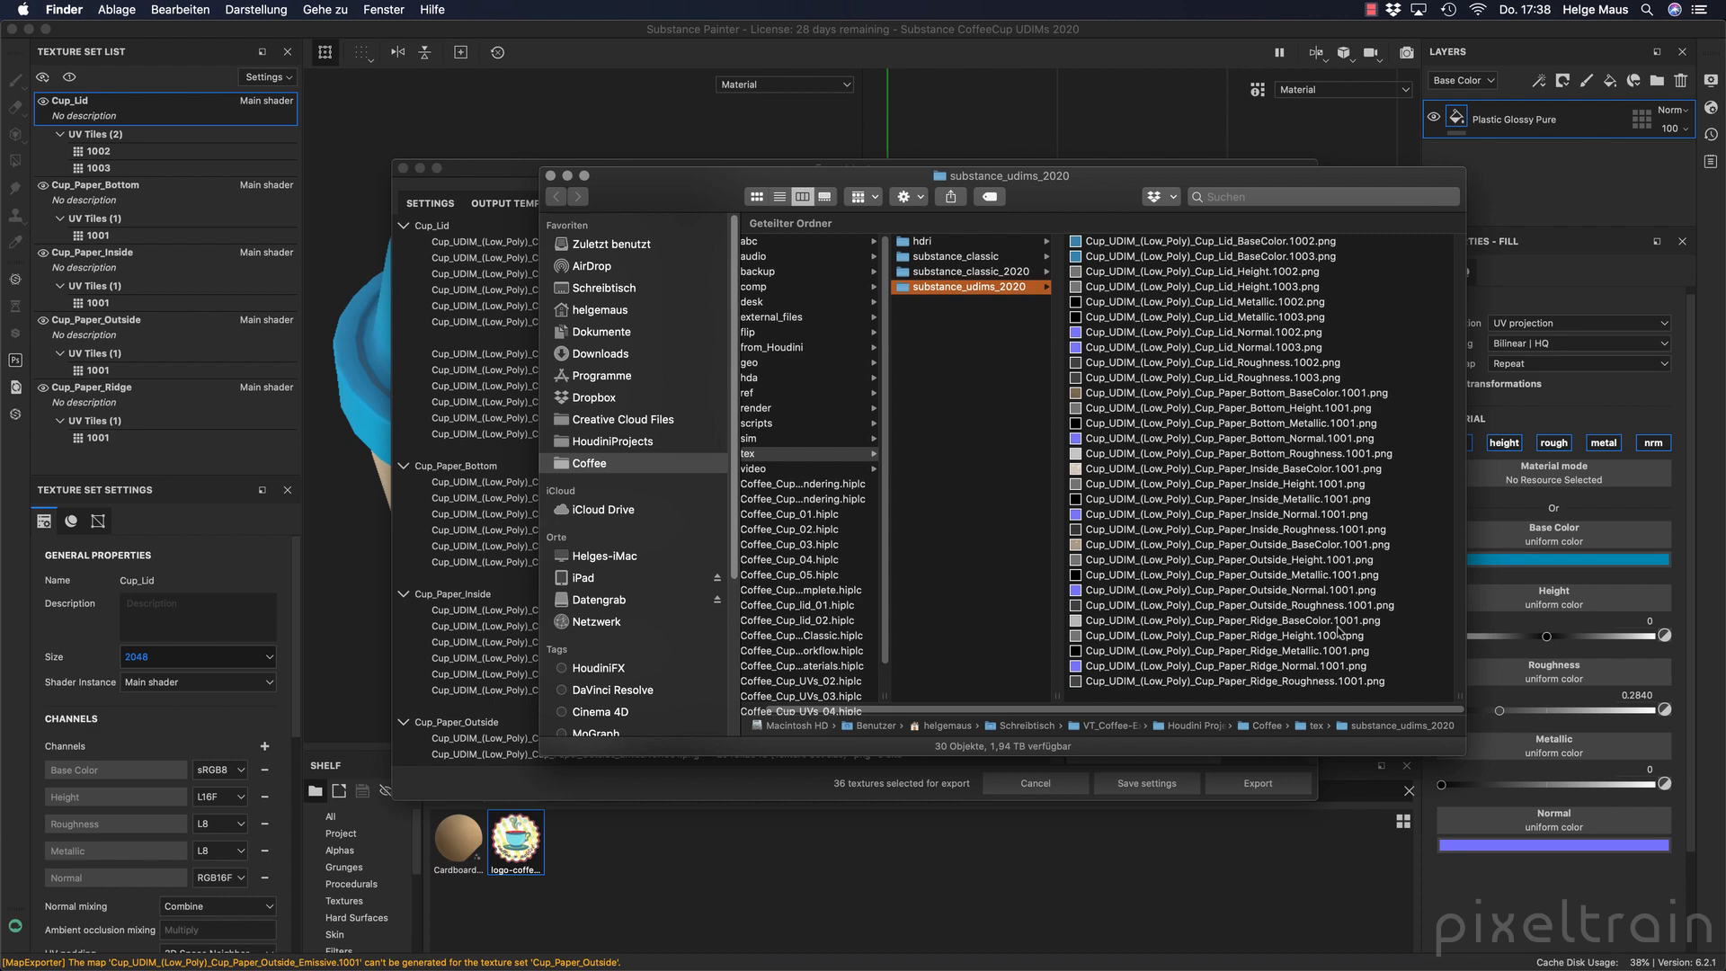
pyautogui.click(897, 784)
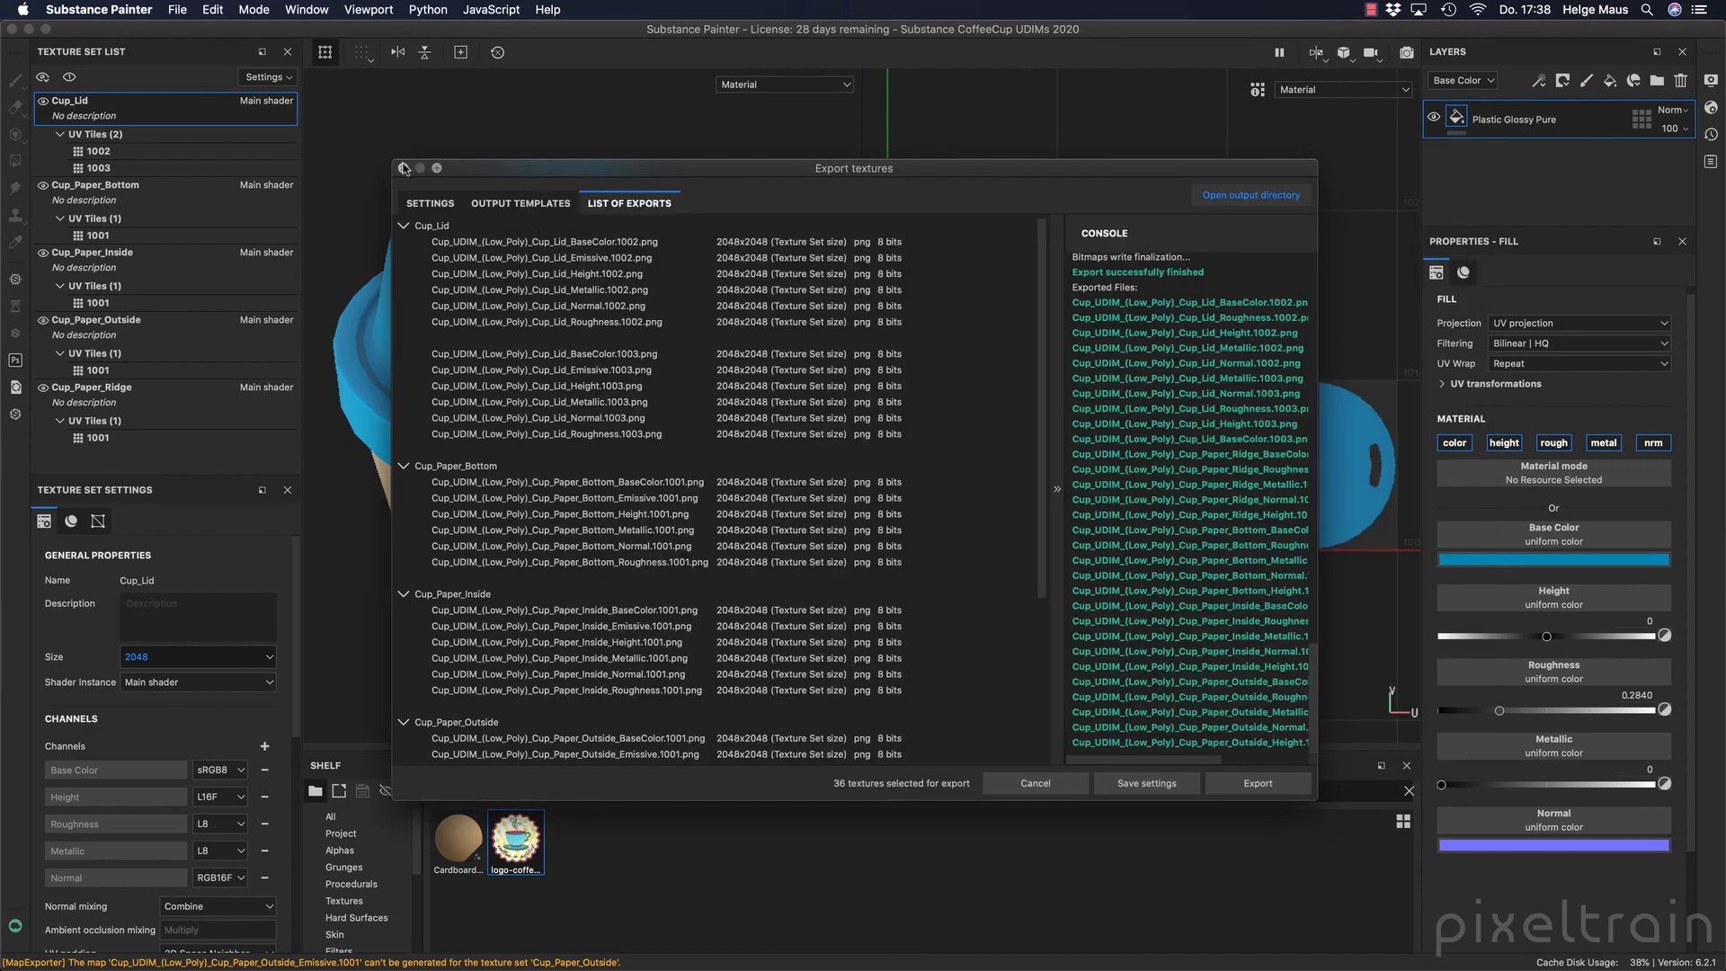
pyautogui.click(404, 168)
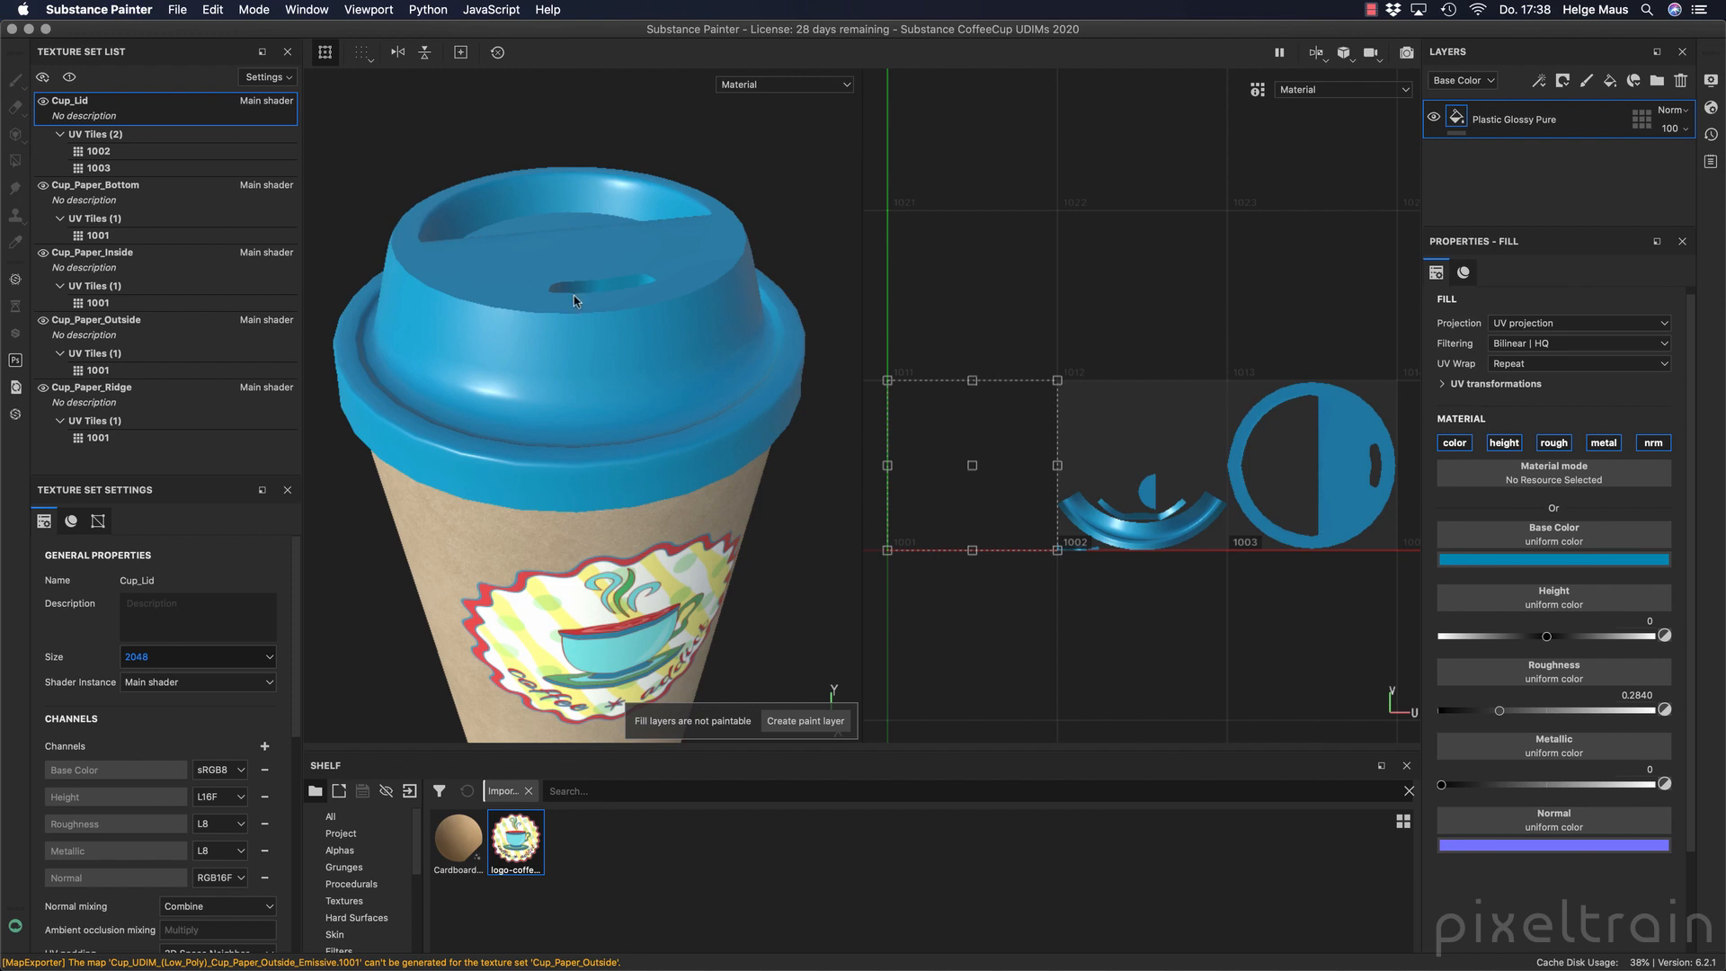
# Switch to Houdini and open the Mantra_Materials network inside the Cup object.
pyautogui.click(622, 951)
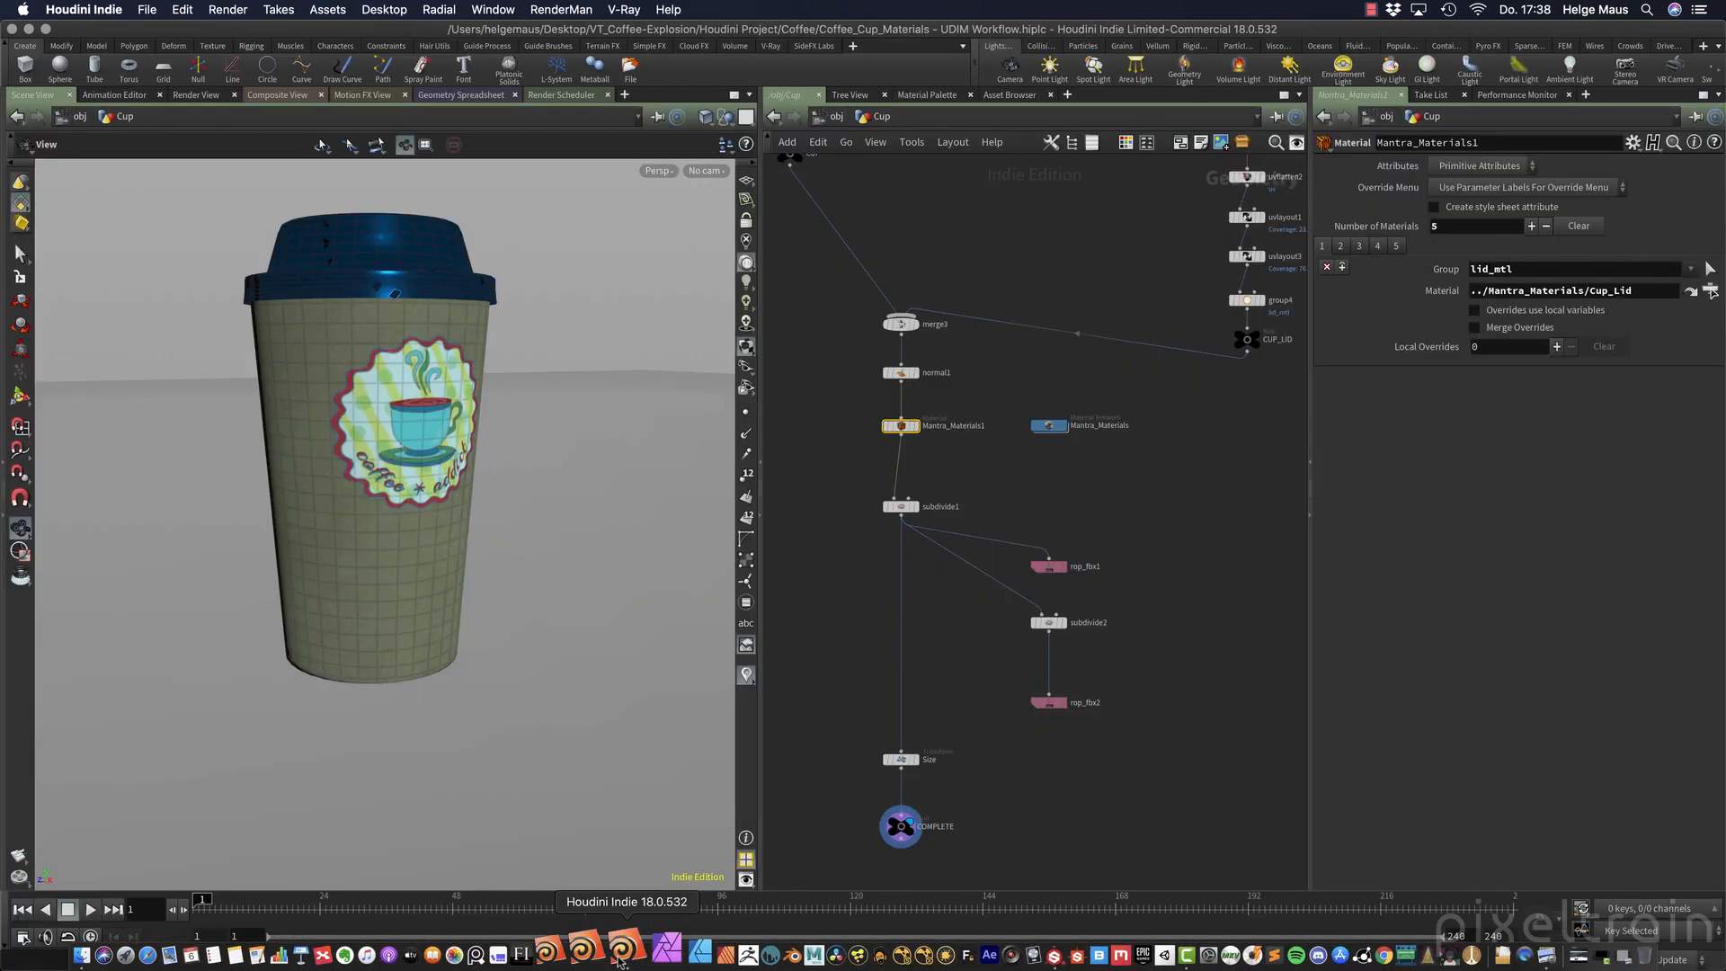
pyautogui.moveTo(1167, 570); pyautogui.dragTo(1118, 609, button='middle')
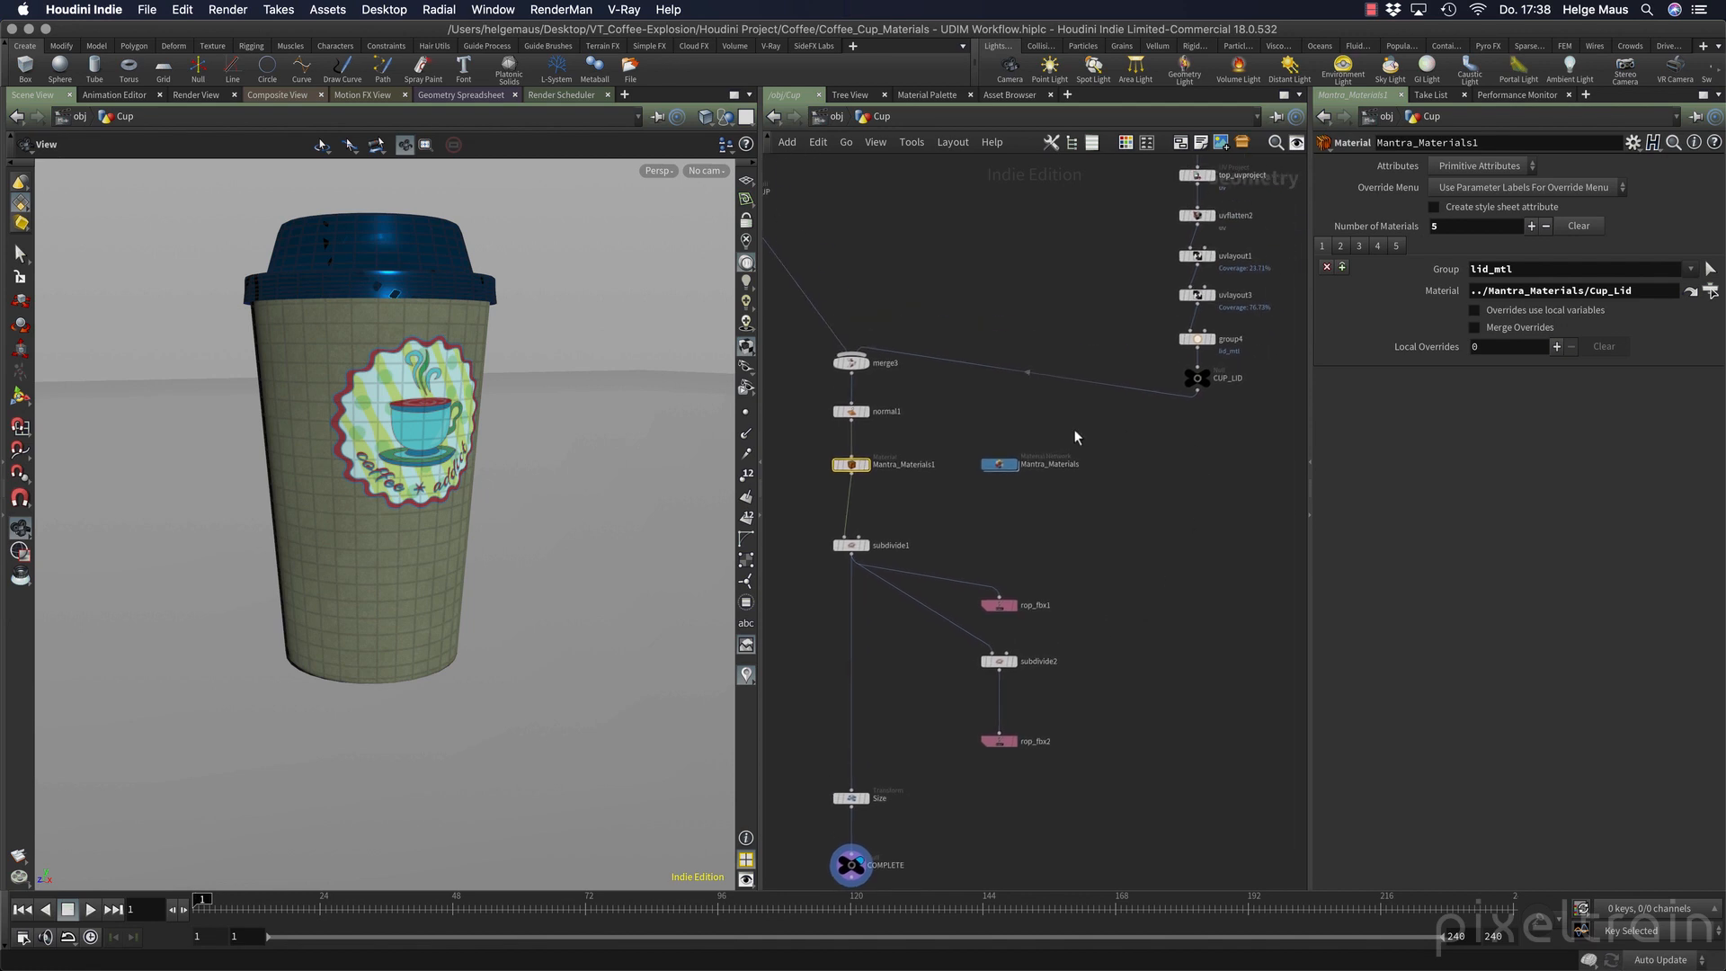
pyautogui.click(1002, 465)
pyautogui.doubleClick(1007, 465)
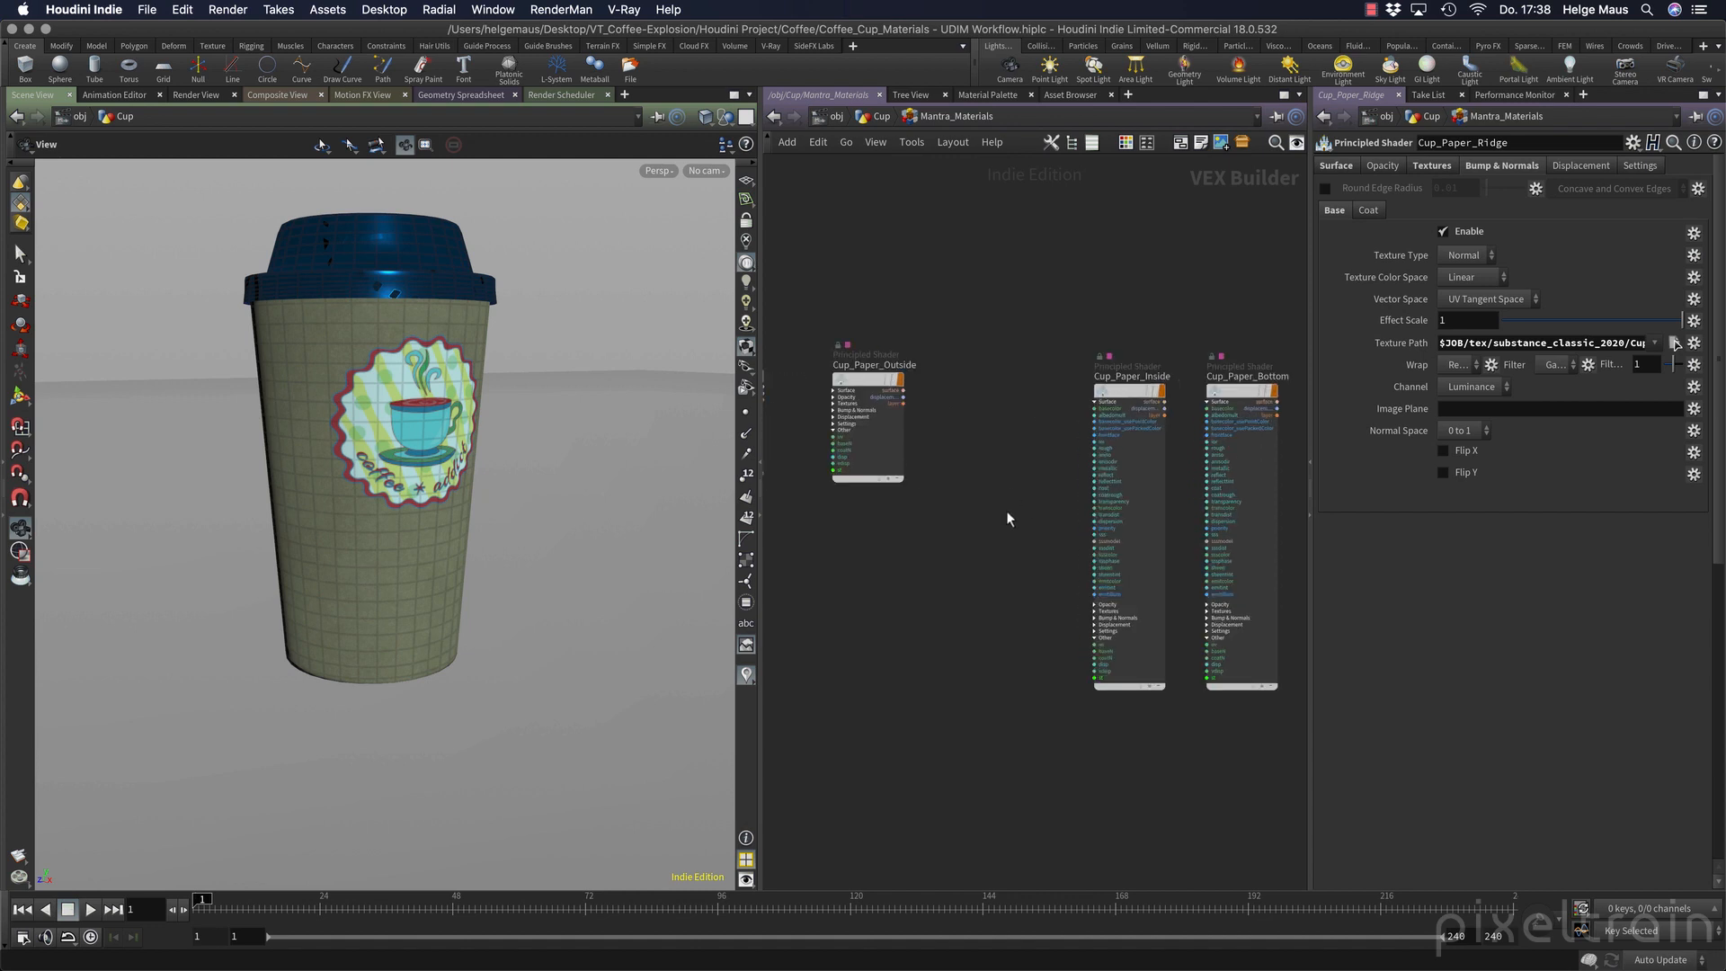
pyautogui.moveTo(1006, 511); pyautogui.dragTo(1114, 537, button='middle')
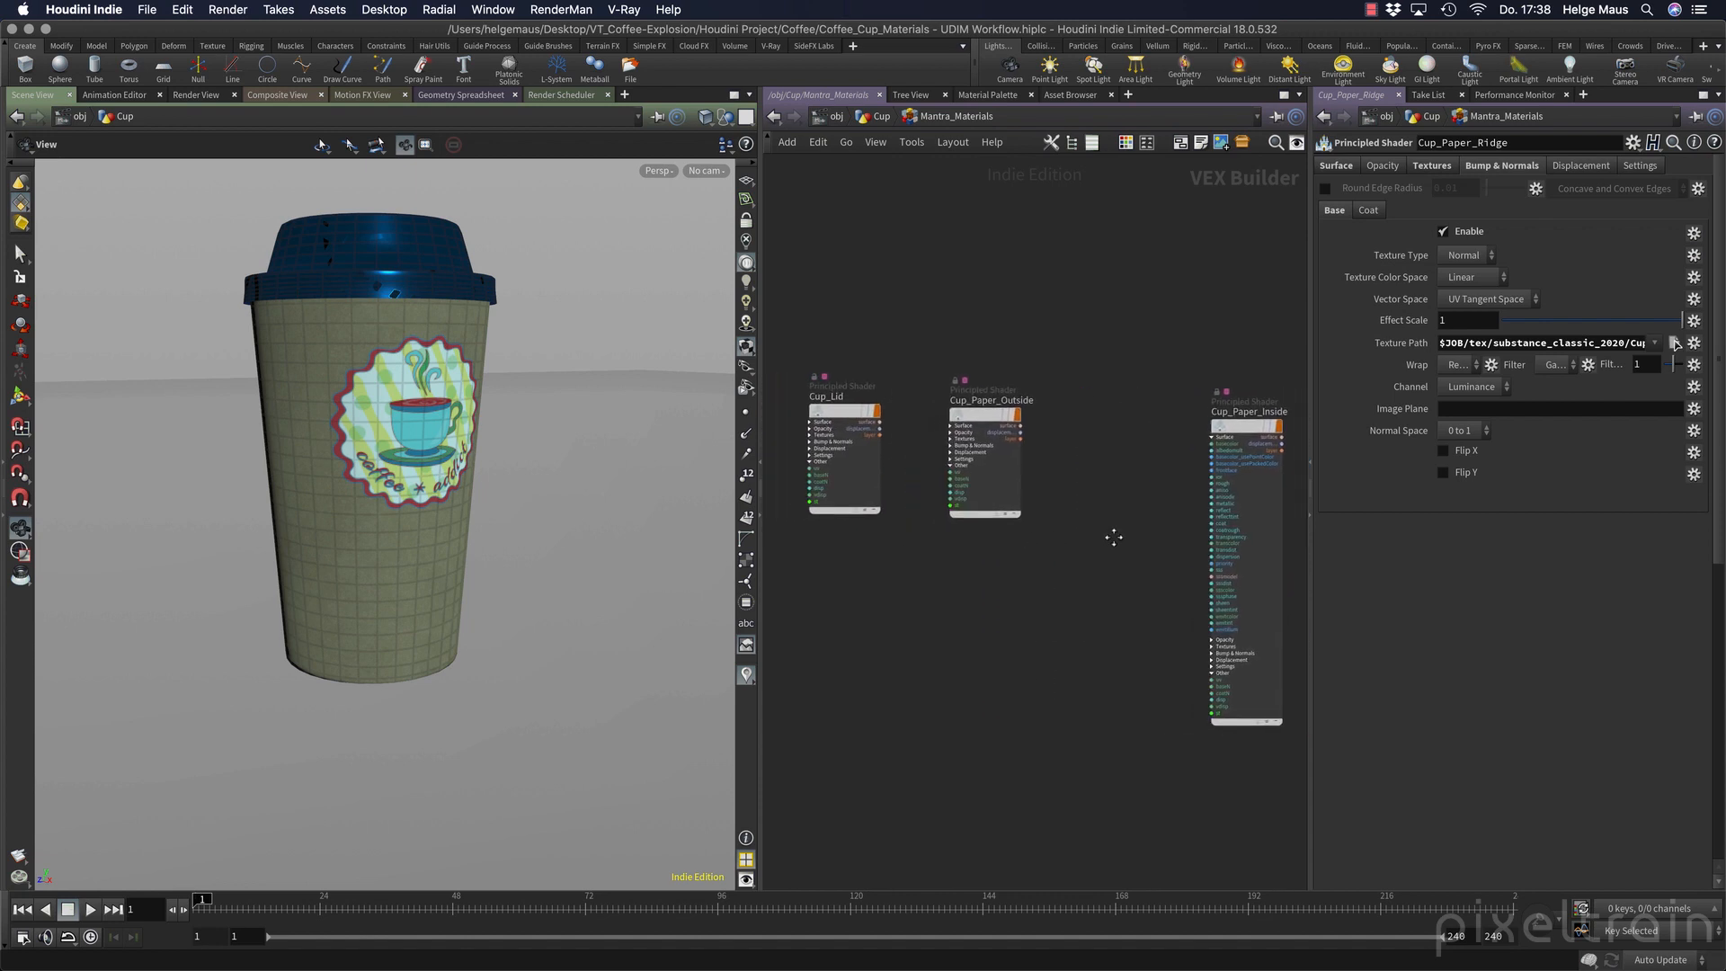
pyautogui.click(854, 416)
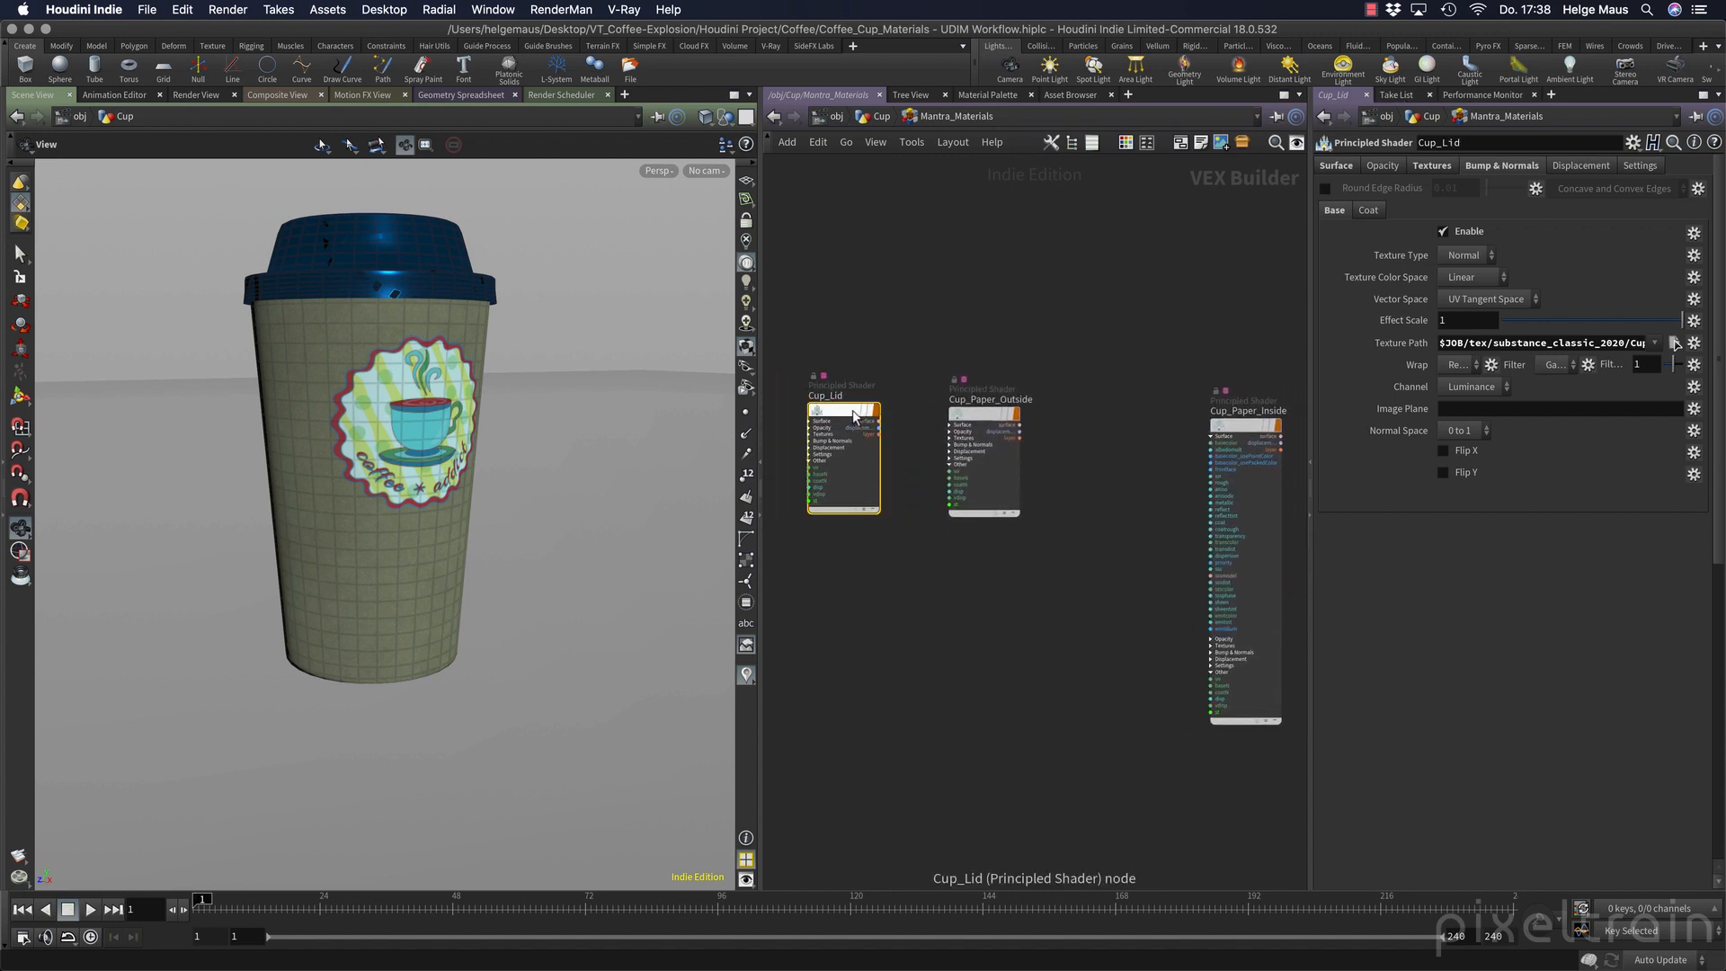
pyautogui.keyDown('alt'); pyautogui.moveTo(854, 416); pyautogui.dragTo(855, 597); pyautogui.keyUp('alt')
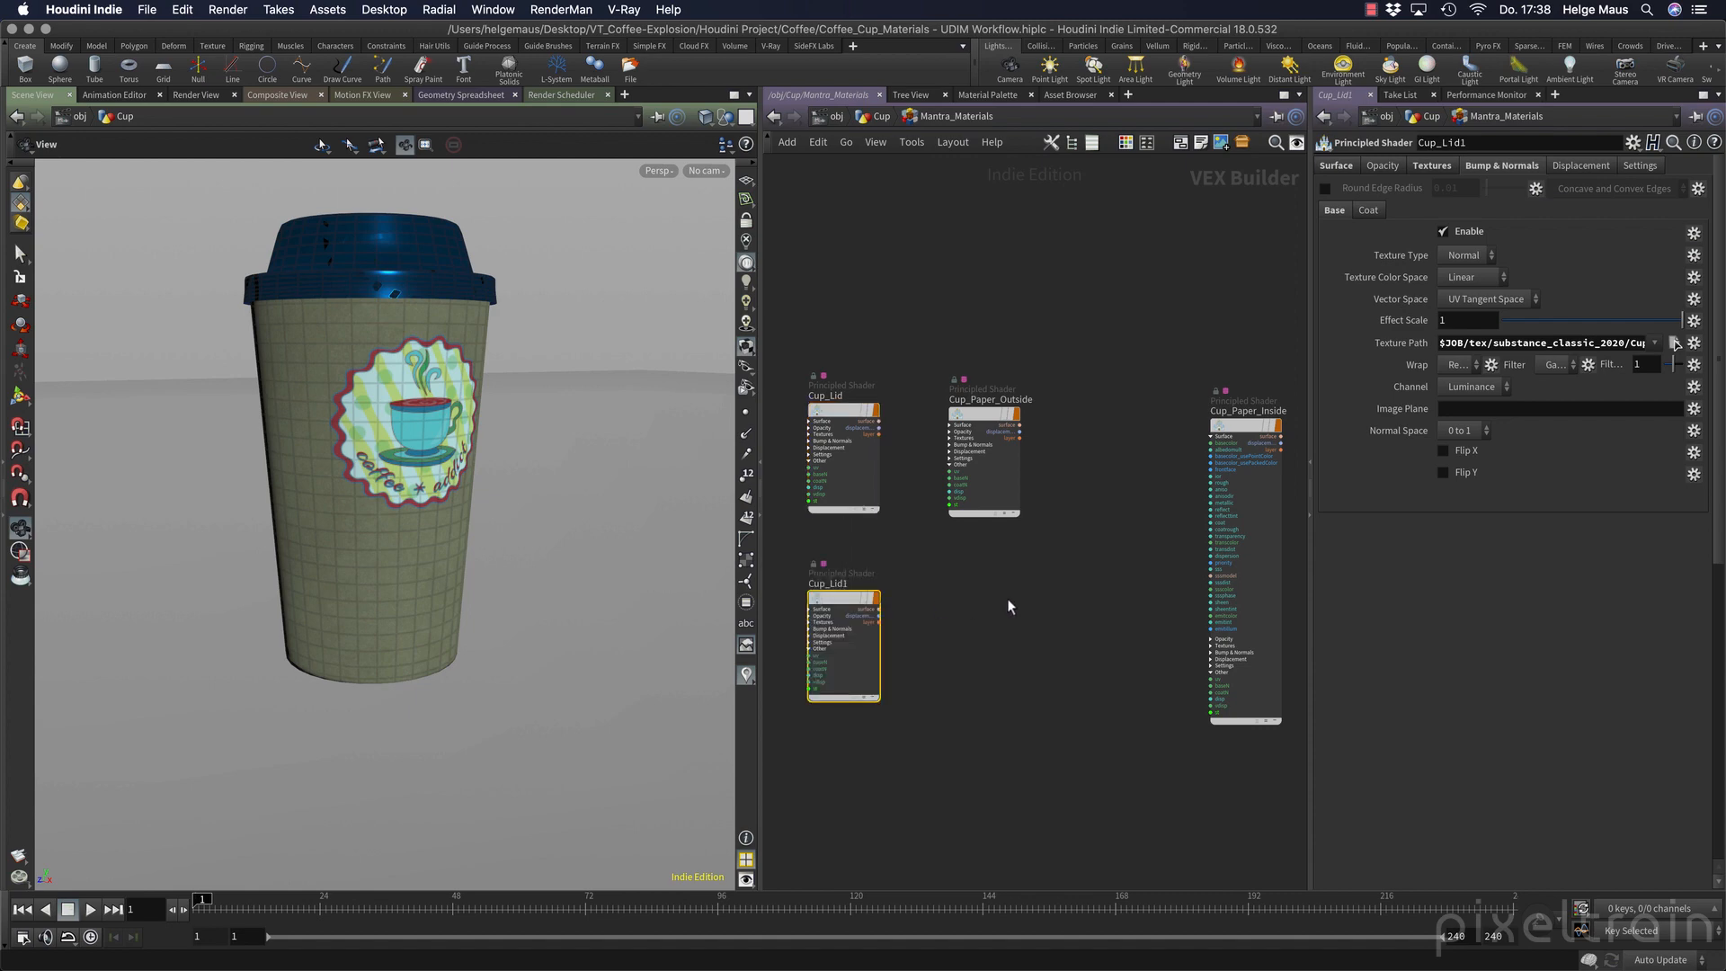
pyautogui.click(1008, 600)
pyautogui.press('Delete')
# Add a new Principled Shader below the Cup_Lid shader and name it Cup_Lid_udim.
pyautogui.press('Tab')
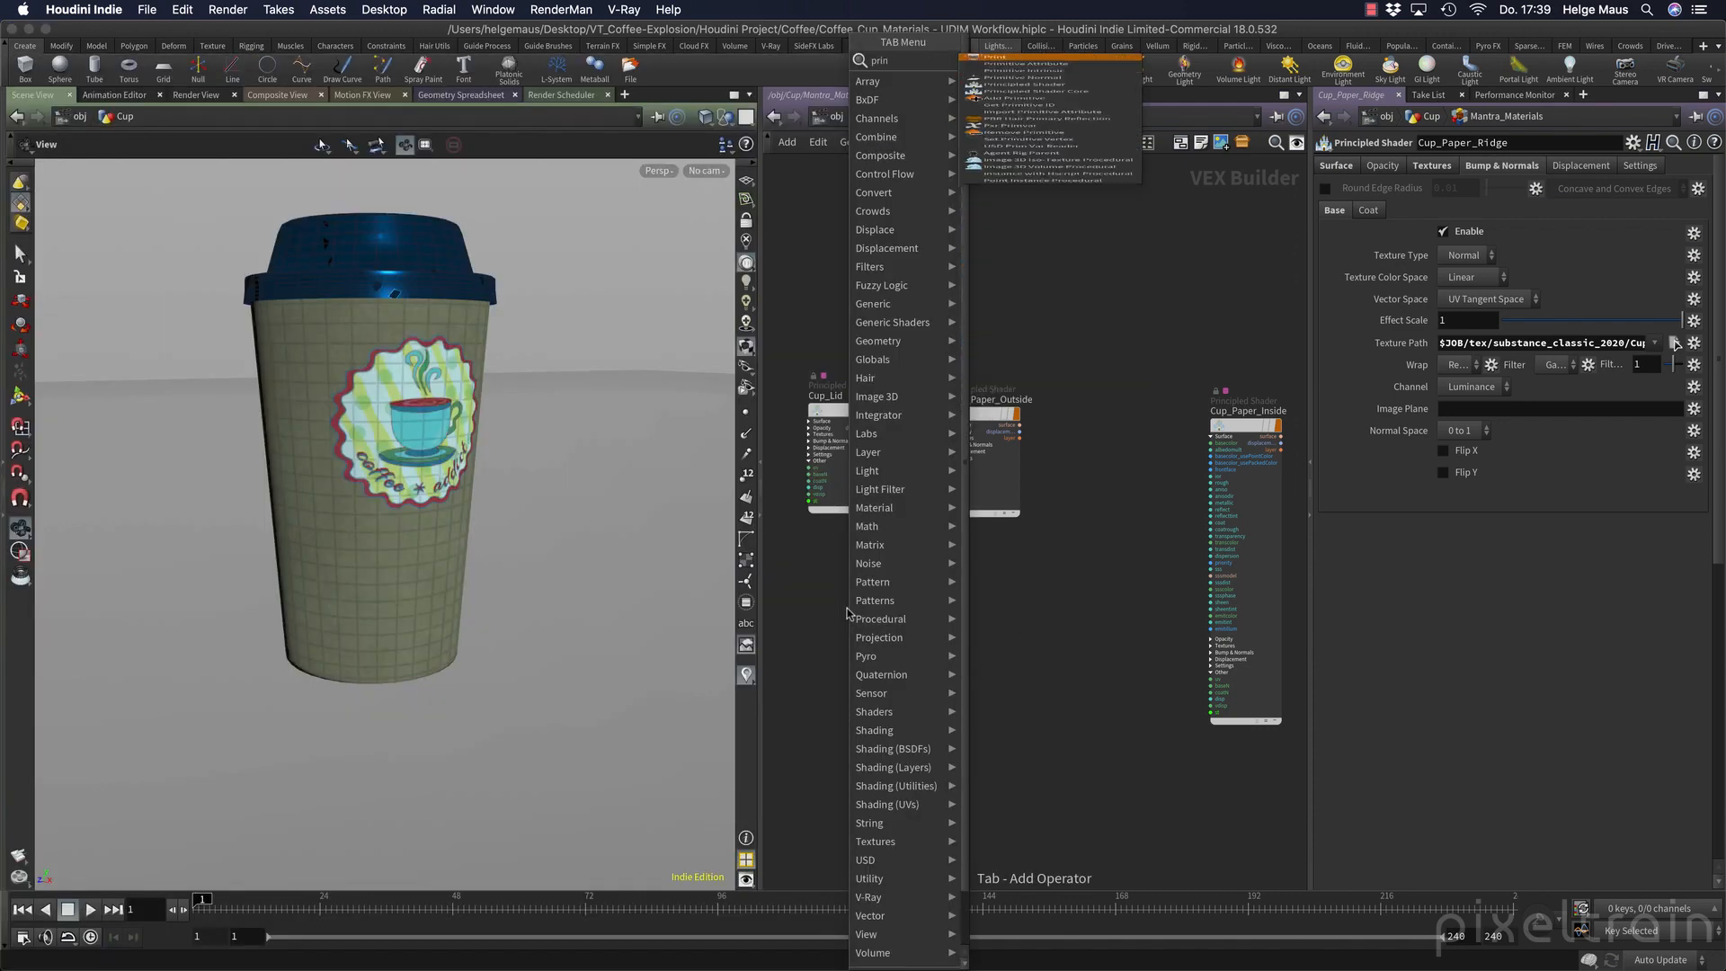
pyautogui.press('Escape')
pyautogui.click(849, 617)
pyautogui.moveTo(850, 616); pyautogui.dragTo(658, 542)
pyautogui.click(847, 541)
pyautogui.write('C')
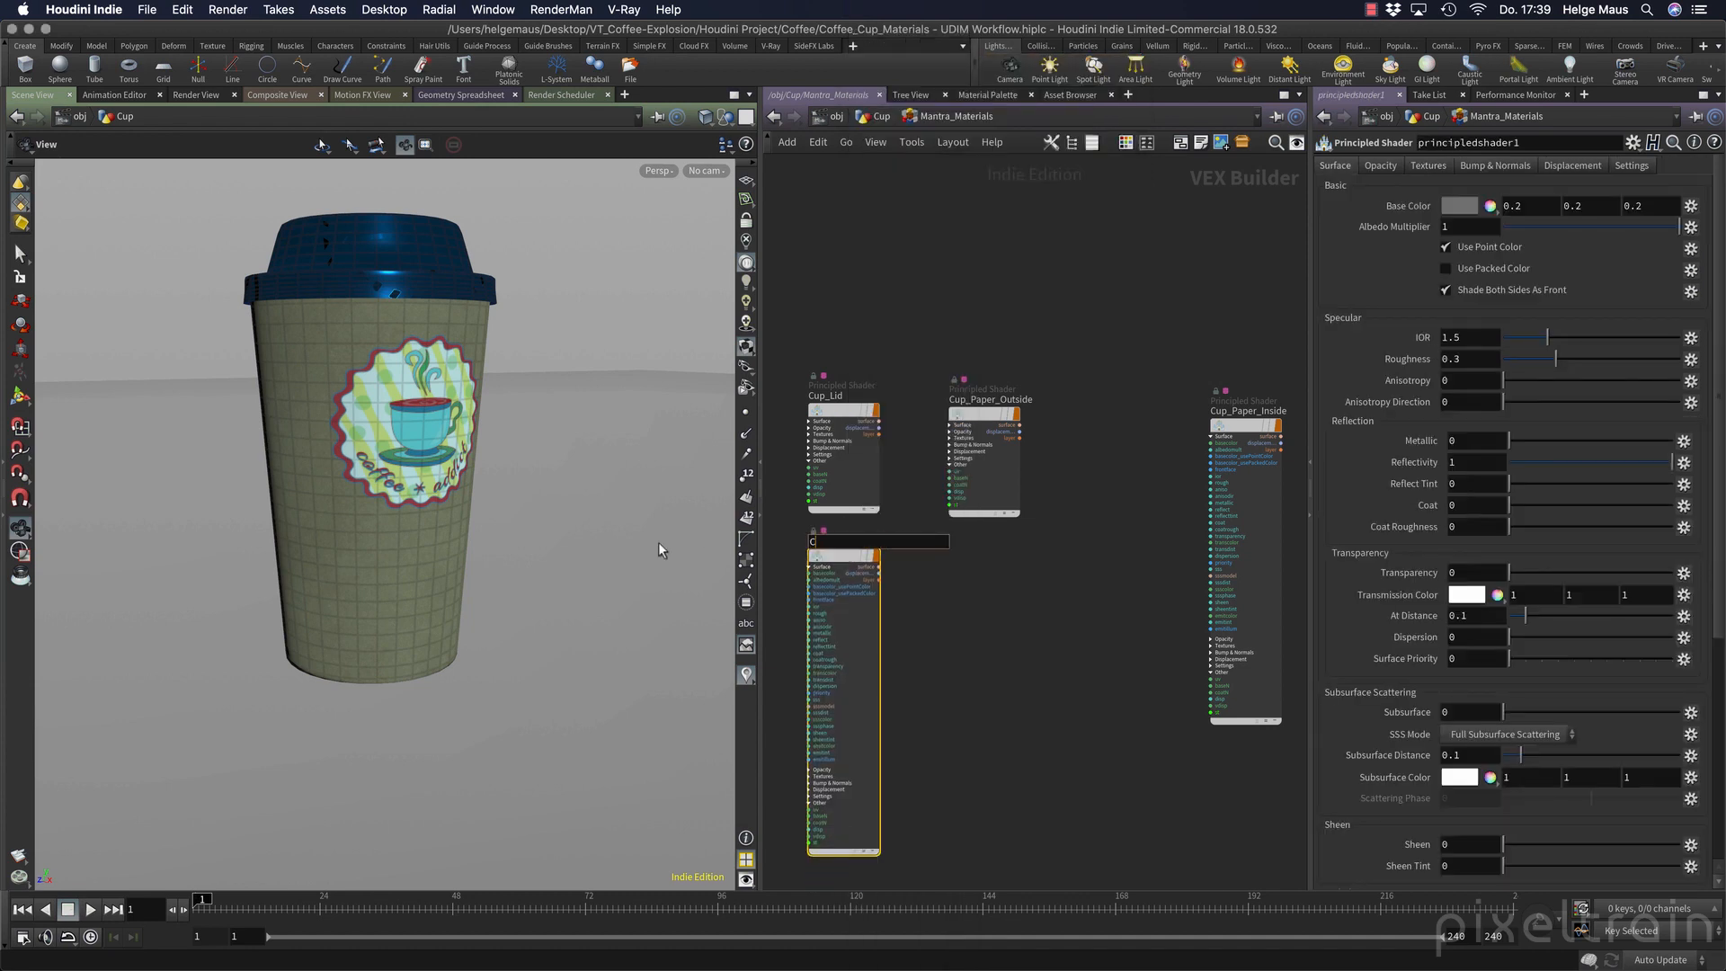
pyautogui.write('up_Lid_udim')
pyautogui.press('Return')
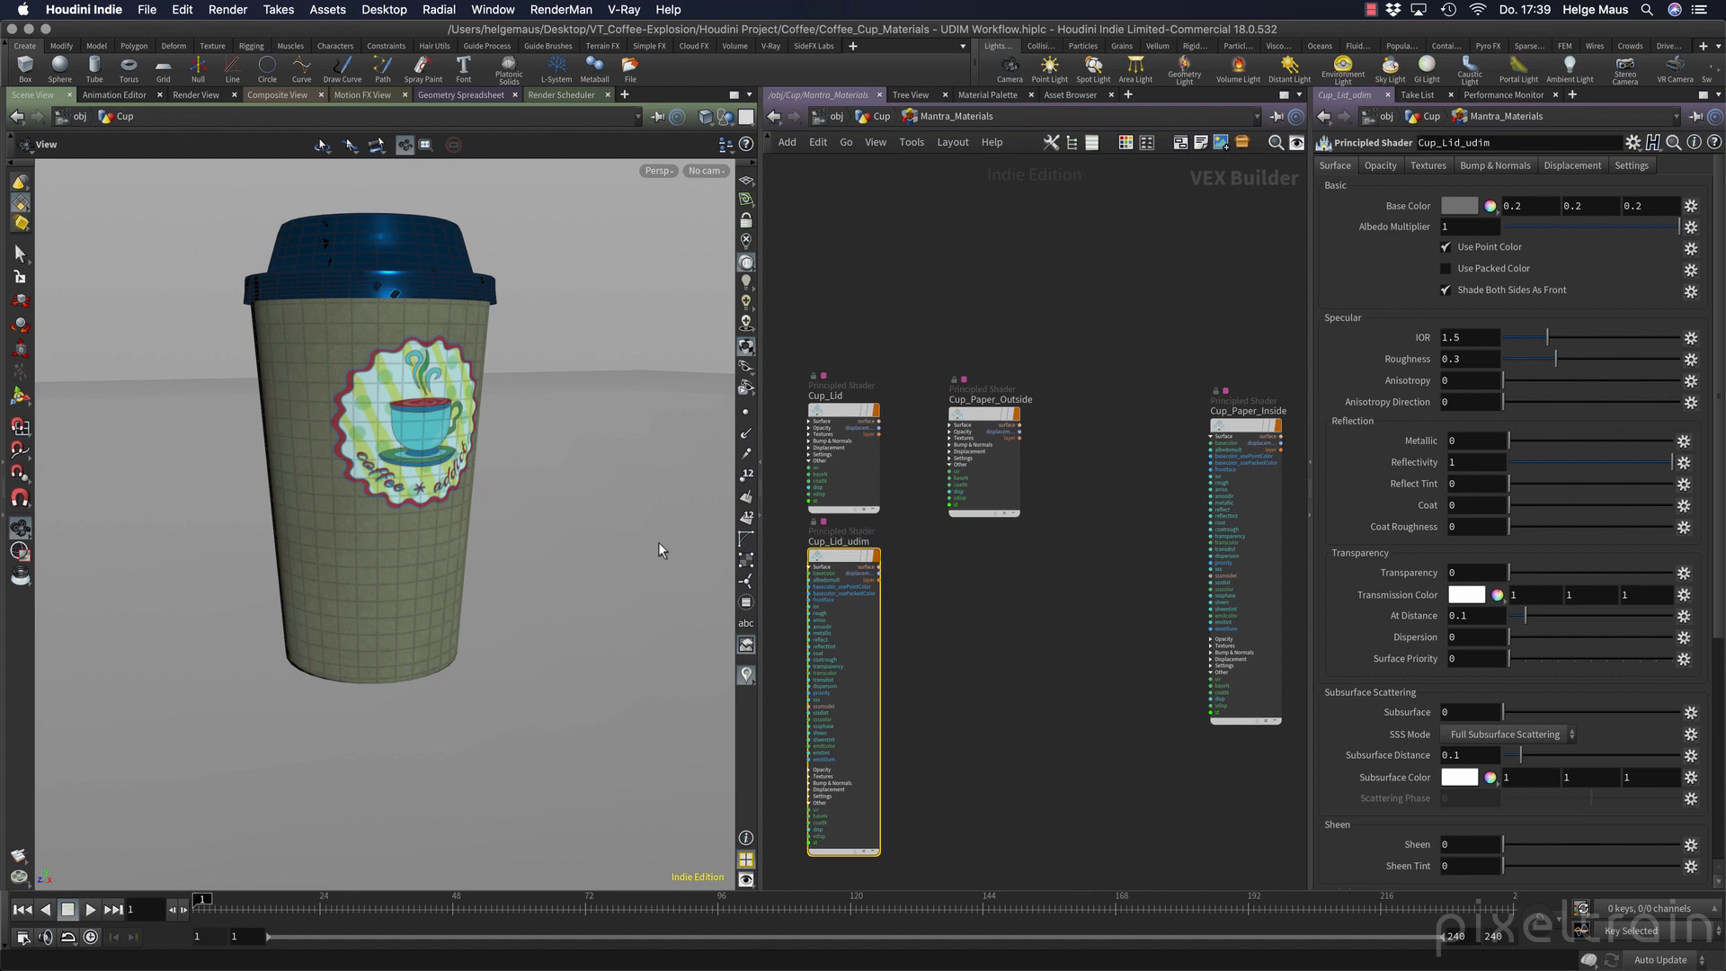
# Duplicate the Cup_Lid_udim shader below Cup_Paper_Outside and rename the copy Cup_Paper_Outside_udim.
pyautogui.moveTo(842, 562)
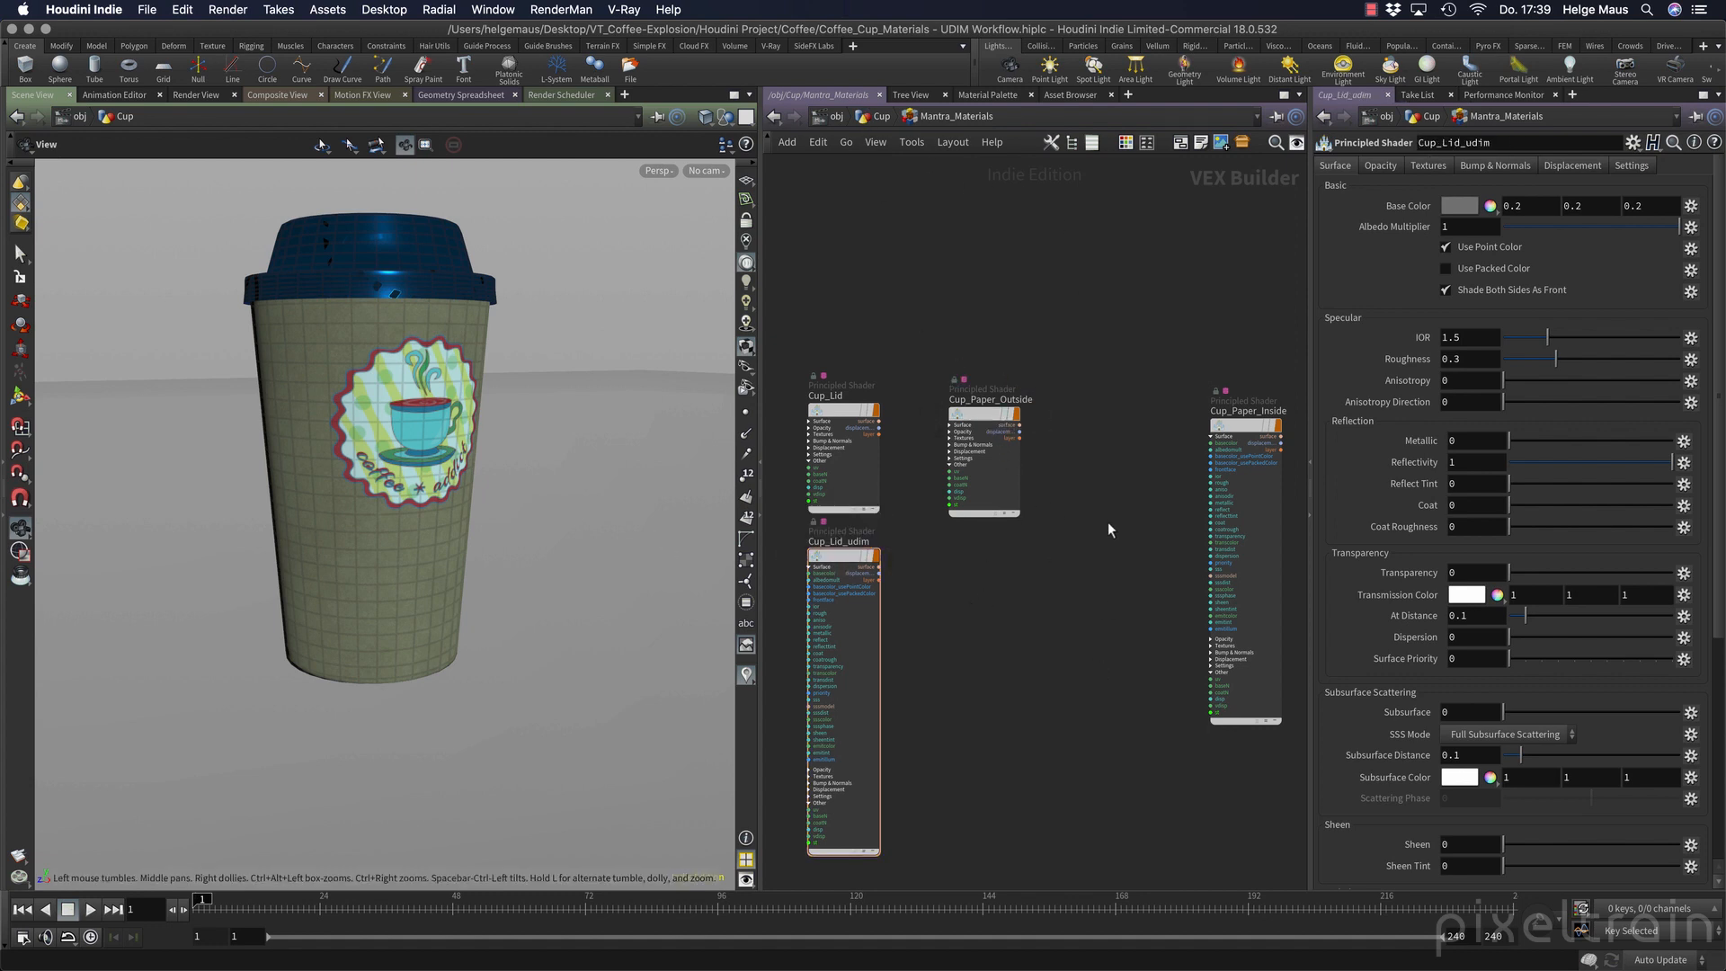
pyautogui.keyDown('alt'); pyautogui.moveTo(844, 560); pyautogui.dragTo(974, 542); pyautogui.keyUp('alt')
pyautogui.click(981, 541)
pyautogui.write('p_Paper')
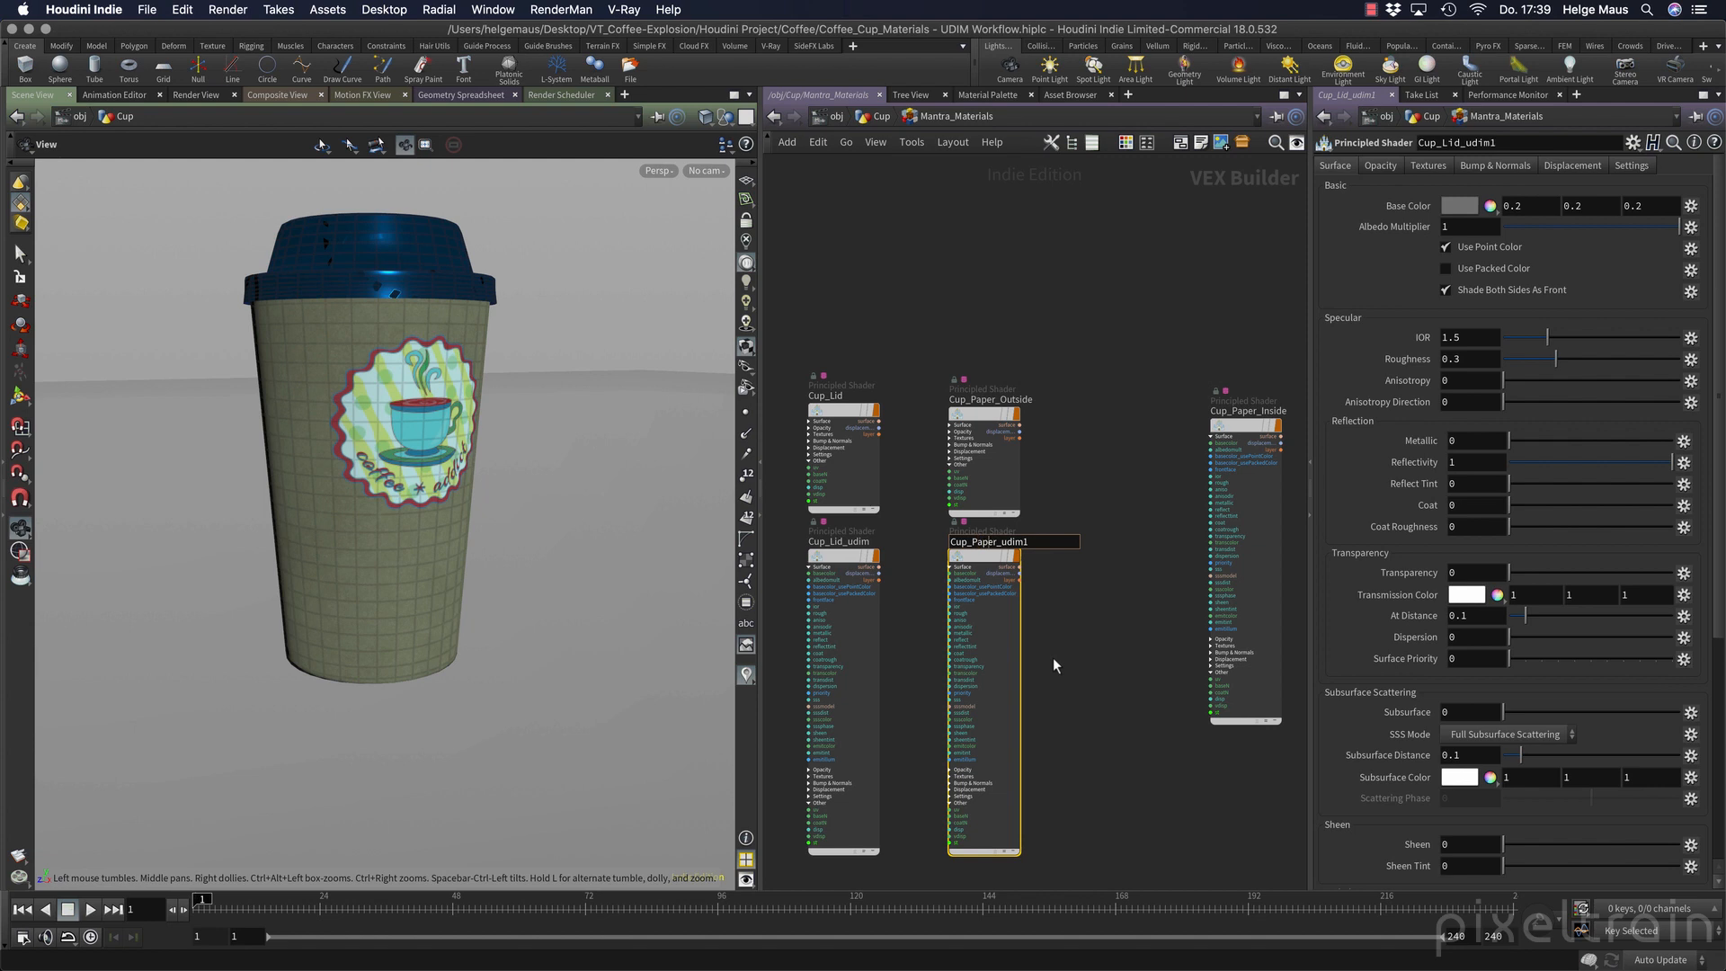
pyautogui.write('_Outside')
pyautogui.press('Delete')
pyautogui.press('Return')
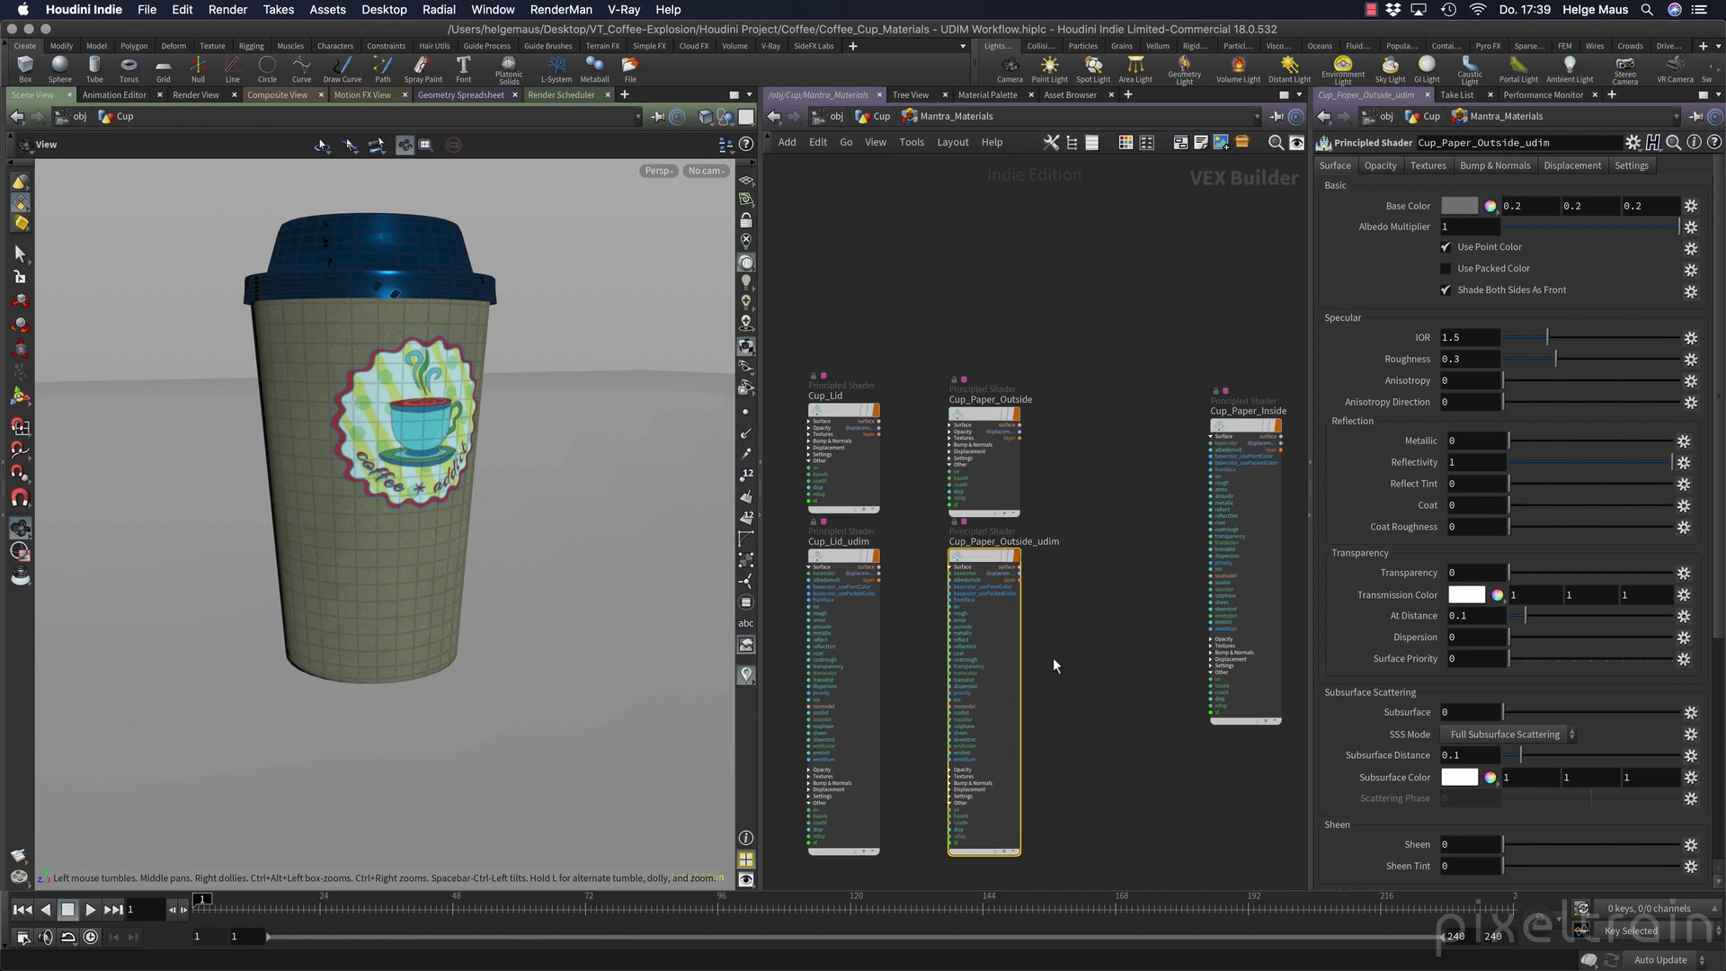
# Return to the Cup network and assign the Cup_Lid_udim shader to the lid_mtl group in the Mantra_Materials1 node.
pyautogui.press('u')
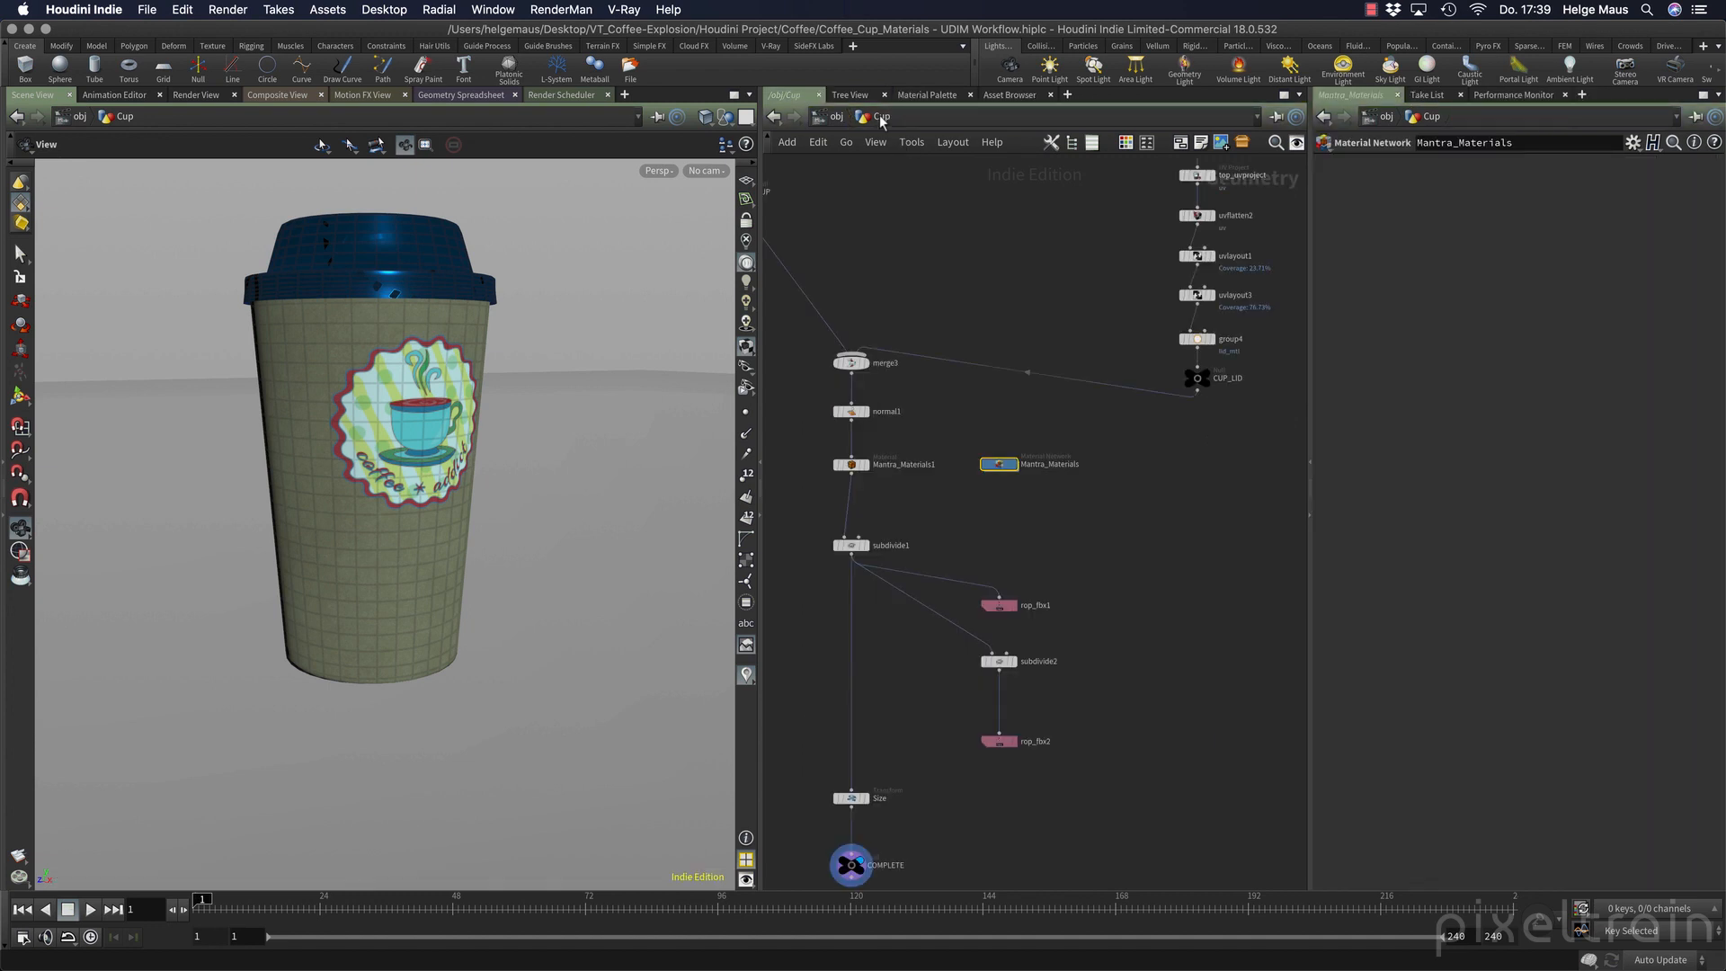
pyautogui.click(851, 465)
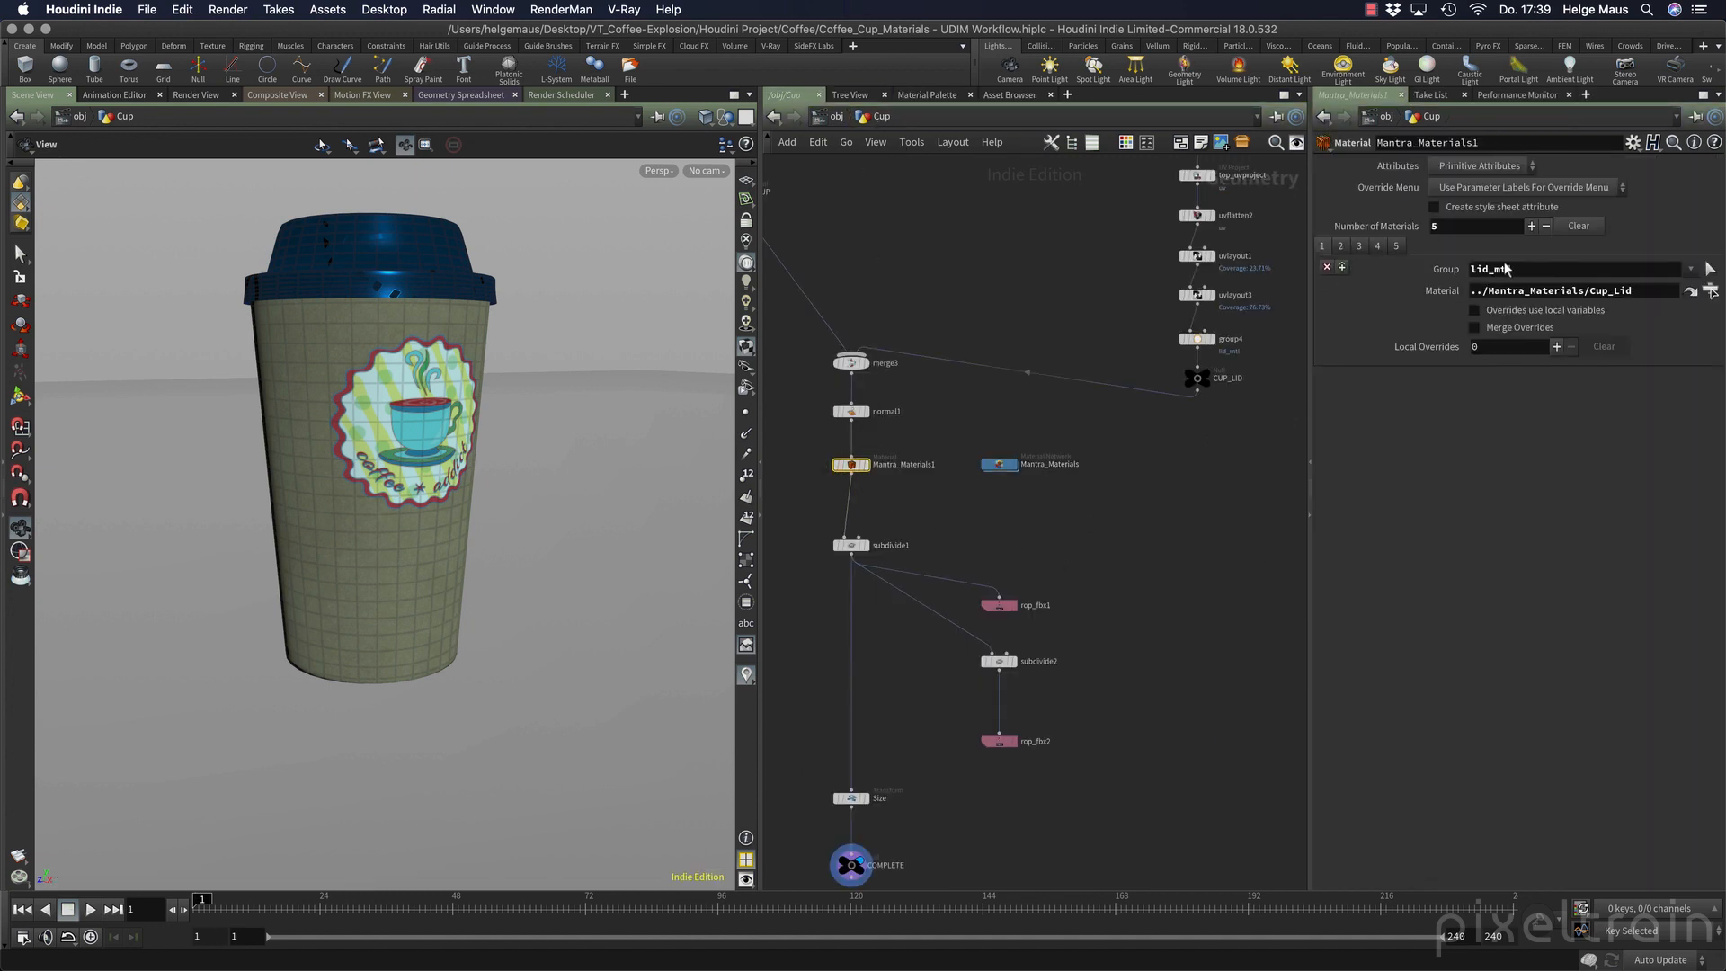
pyautogui.click(1709, 292)
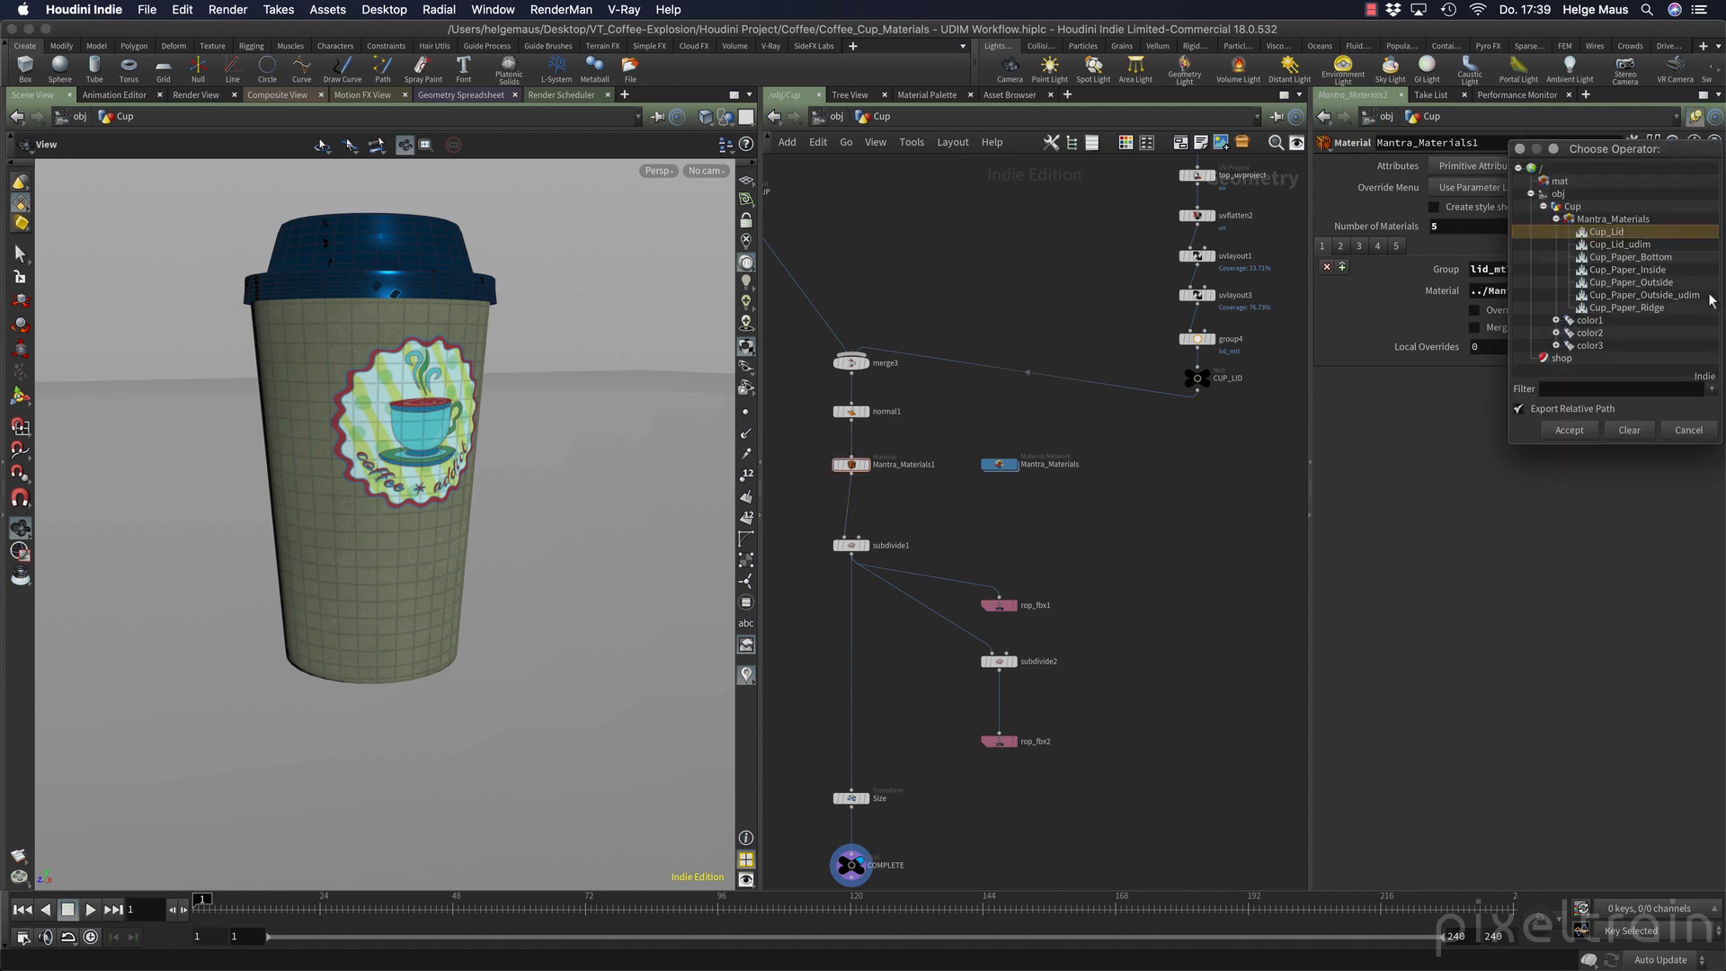
pyautogui.click(1632, 245)
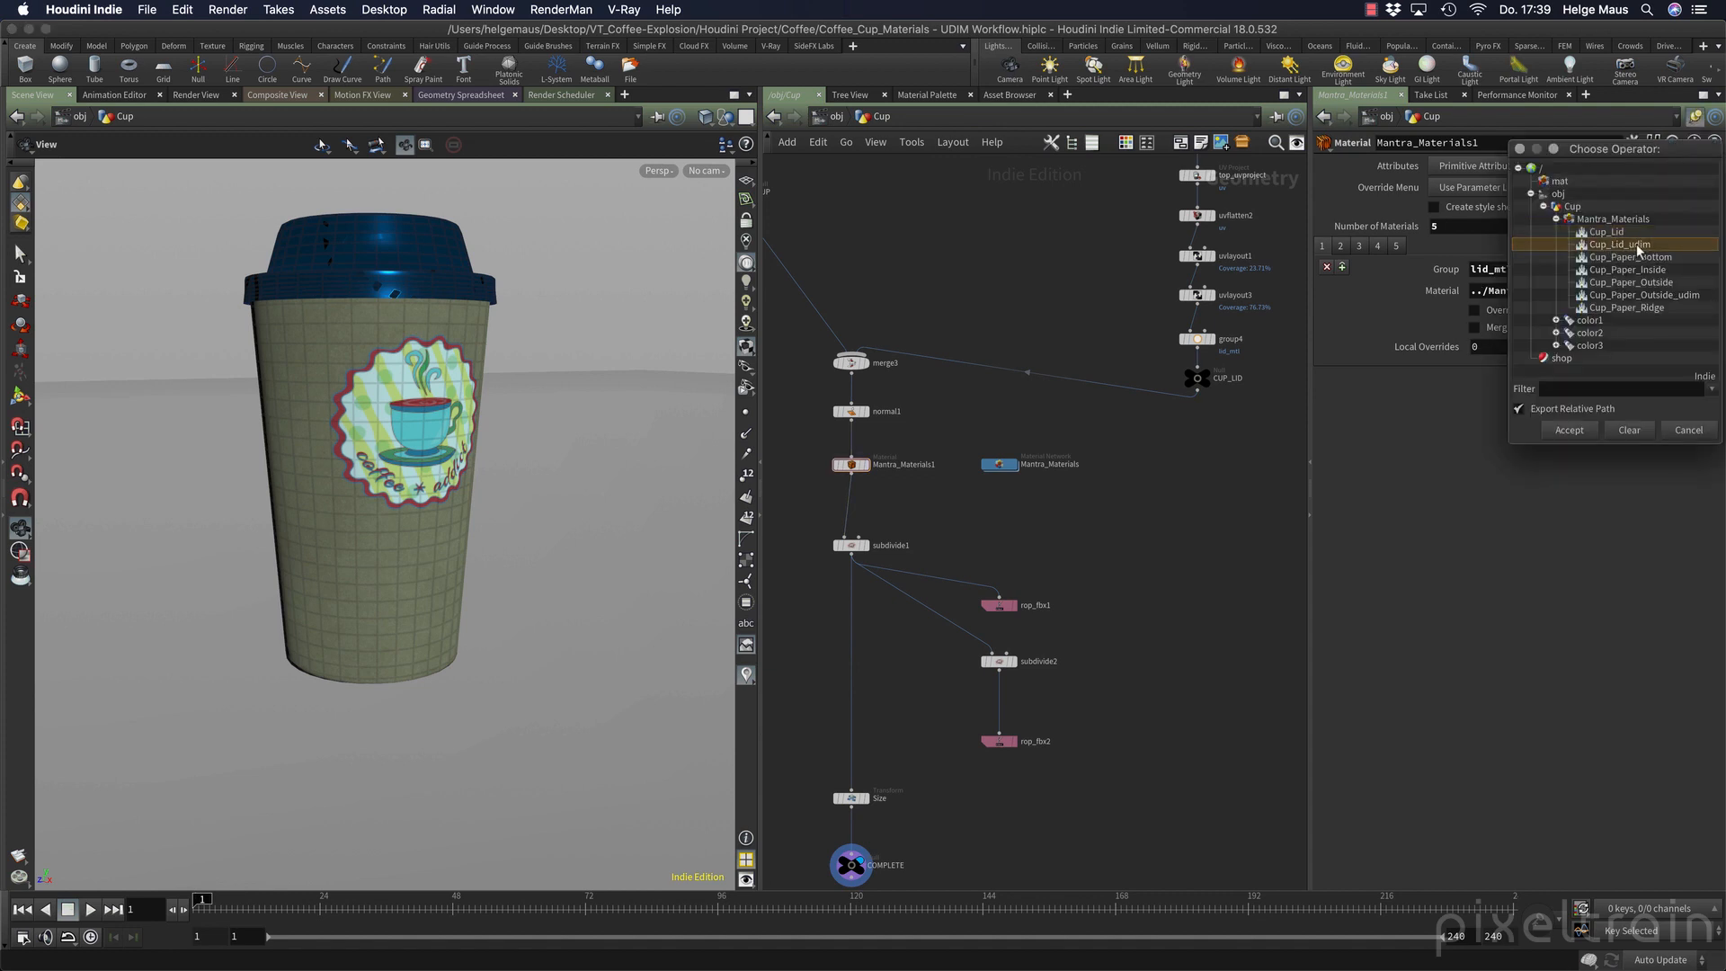
pyautogui.click(1570, 430)
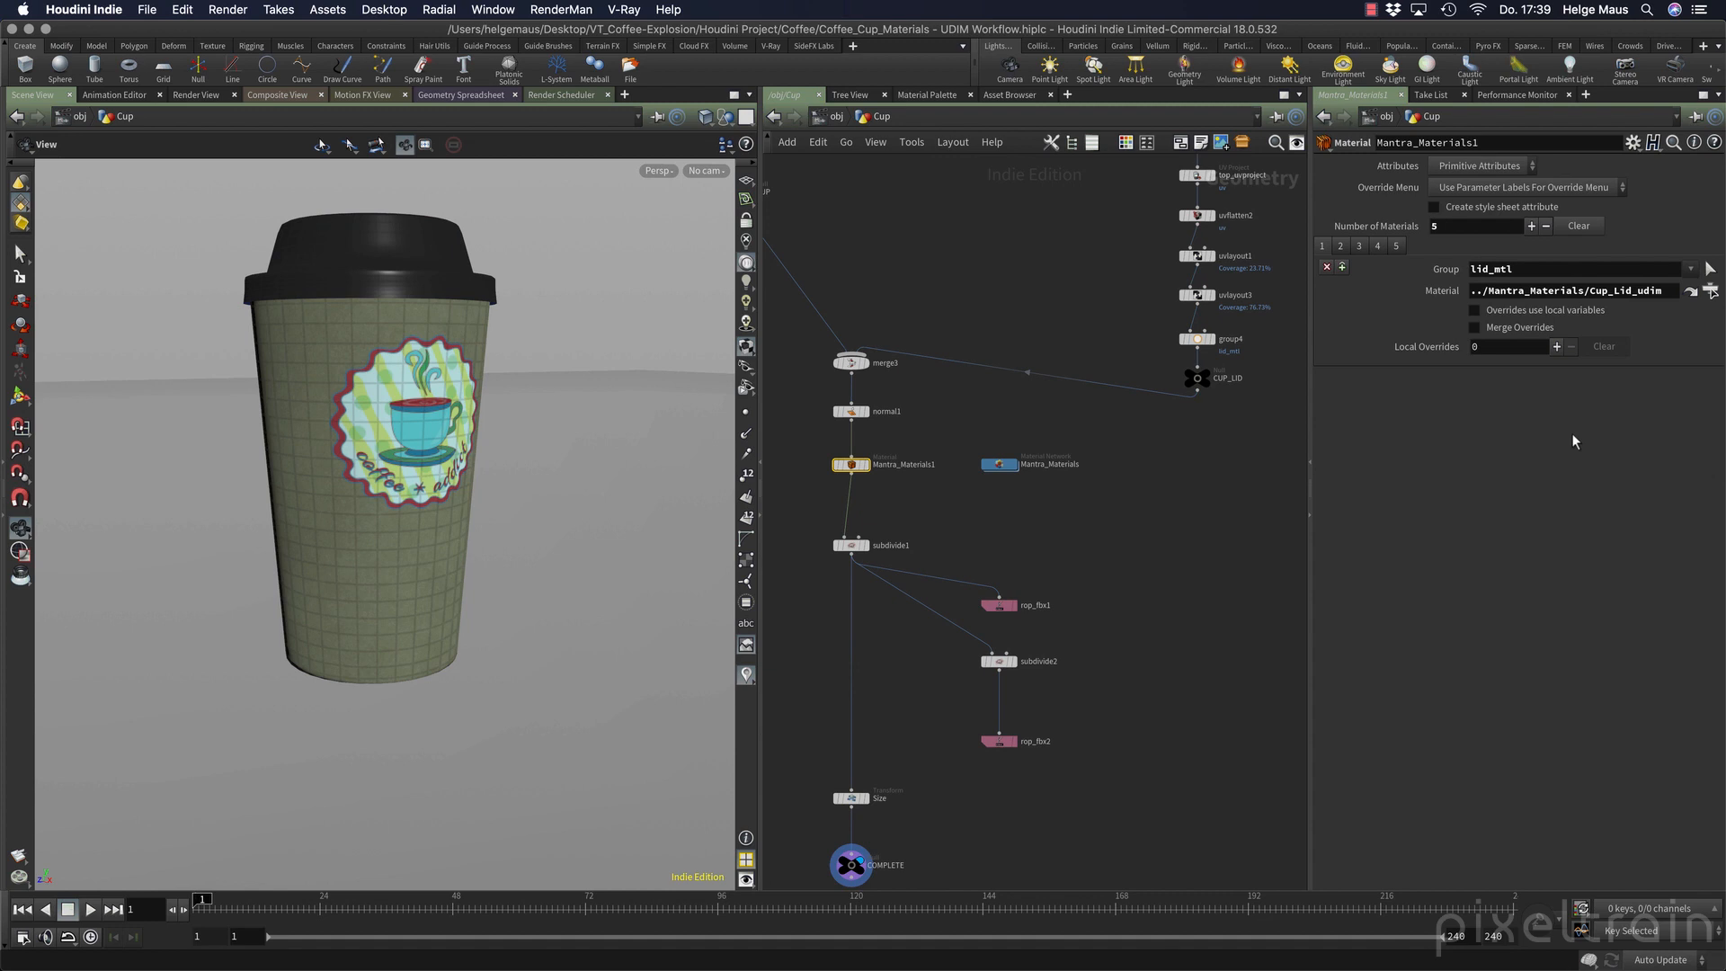
# Assign the Cup_Paper_Outside_udim shader to the paper_outside_mtl group and save the scene.
pyautogui.click(1360, 246)
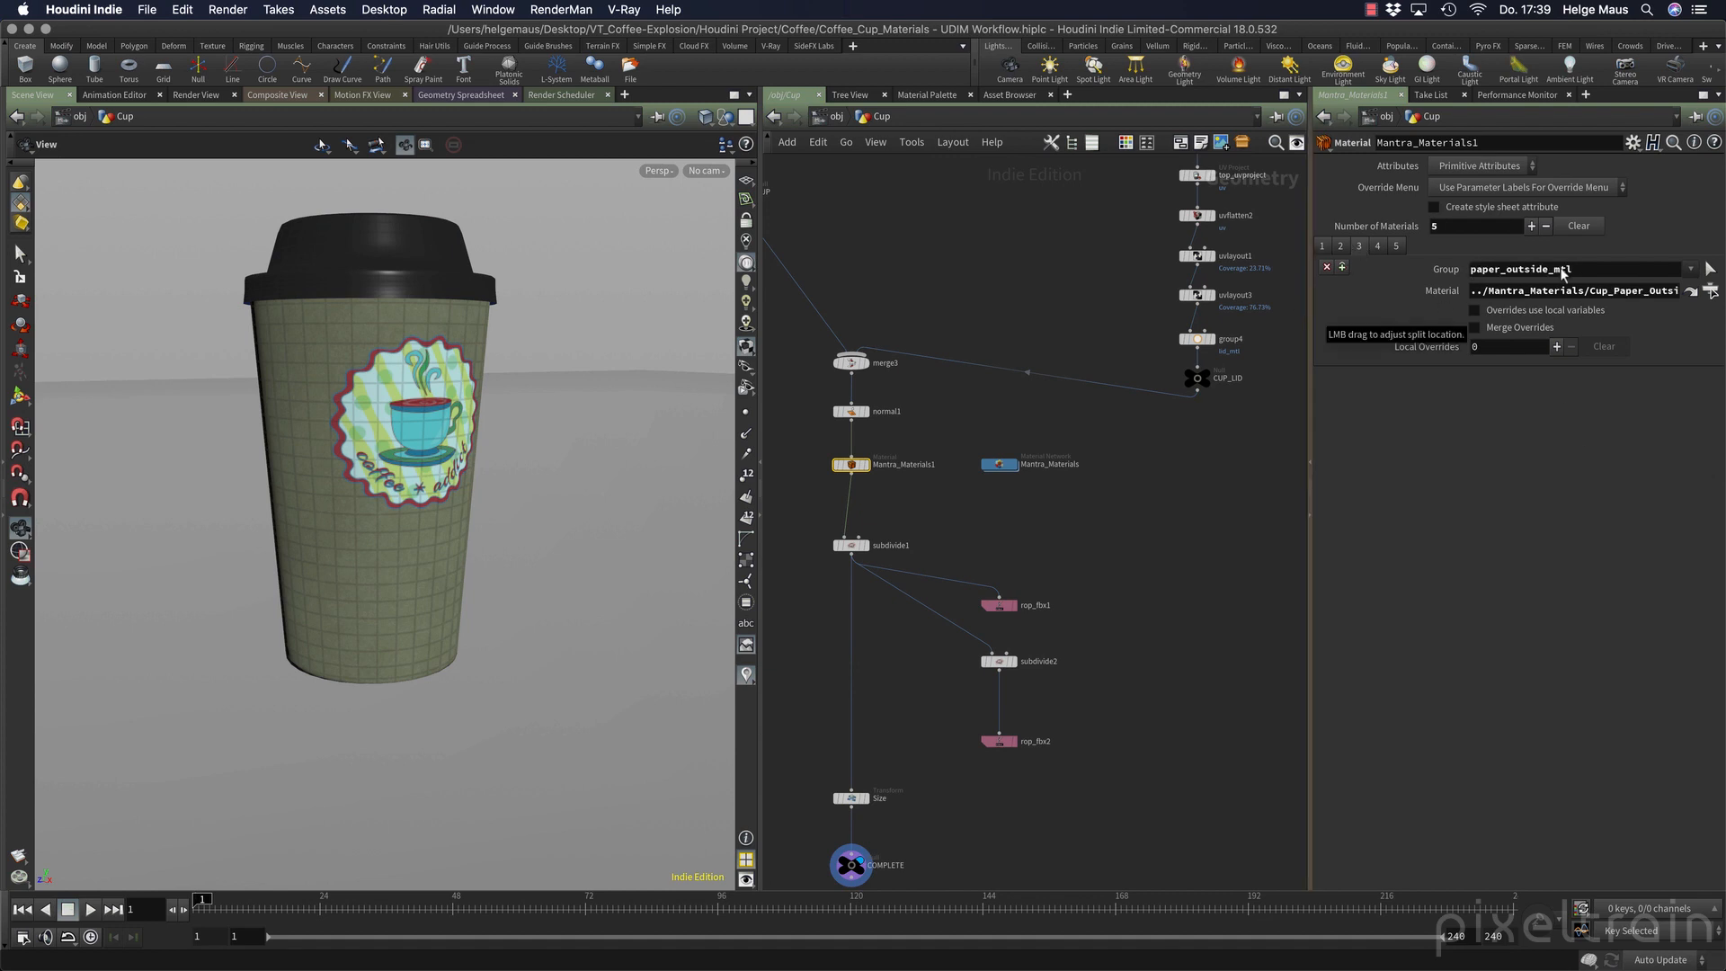
pyautogui.click(1711, 290)
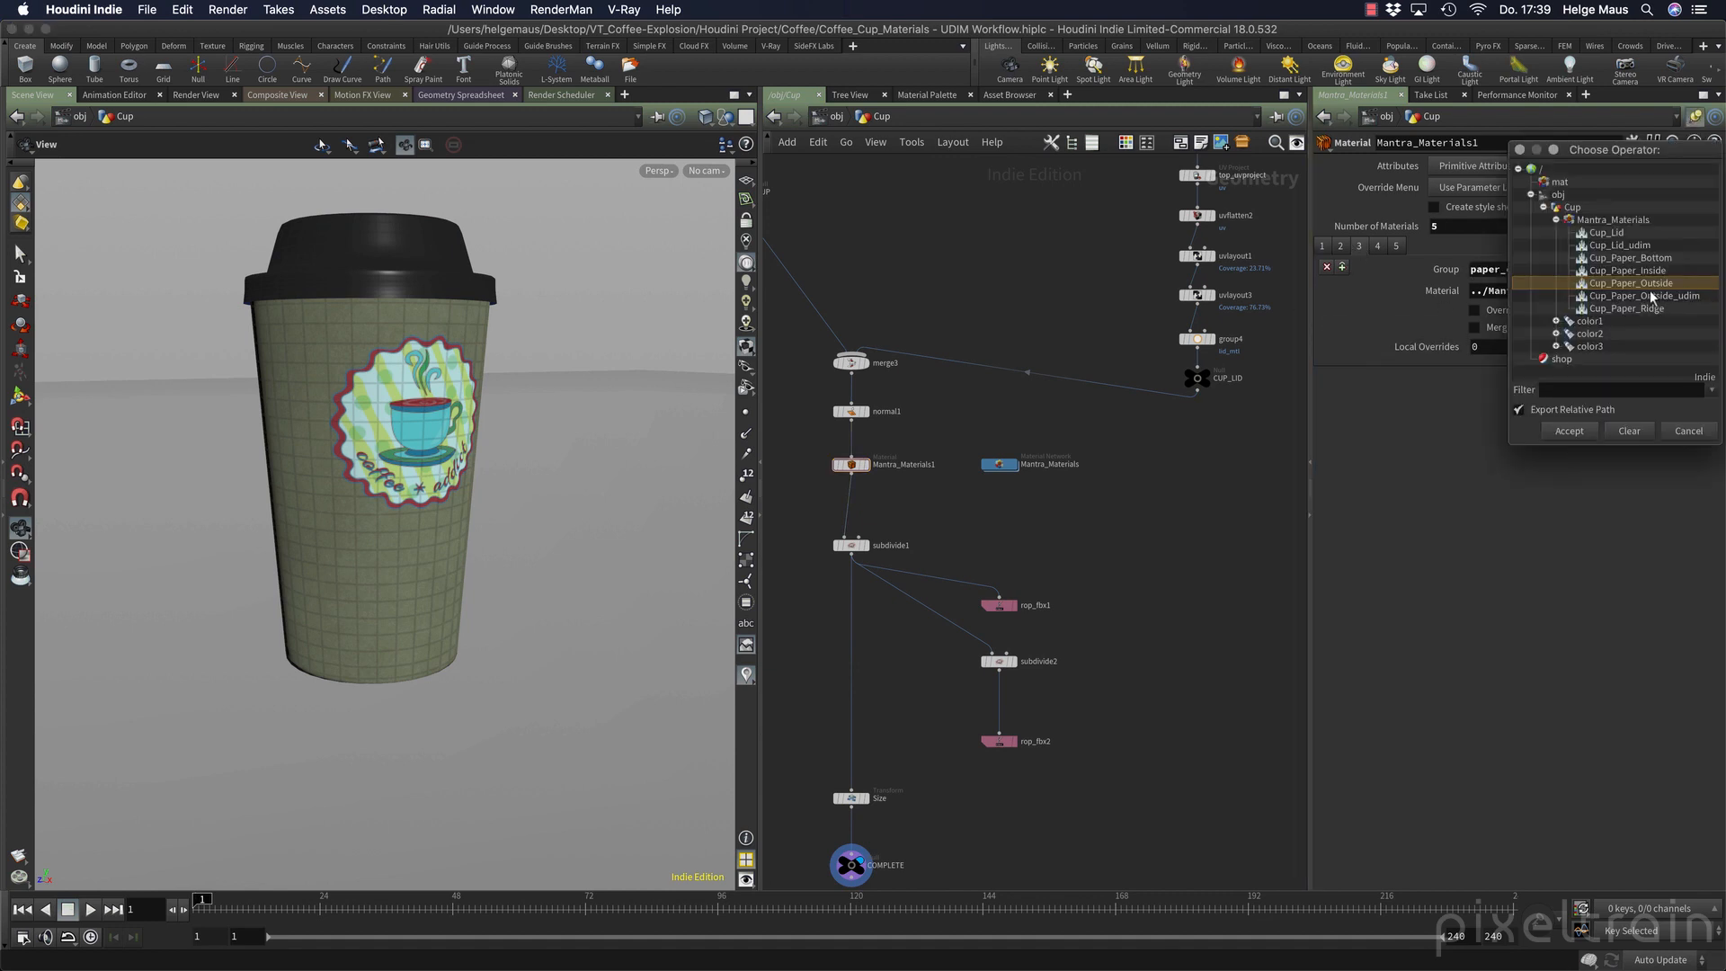
pyautogui.click(1676, 297)
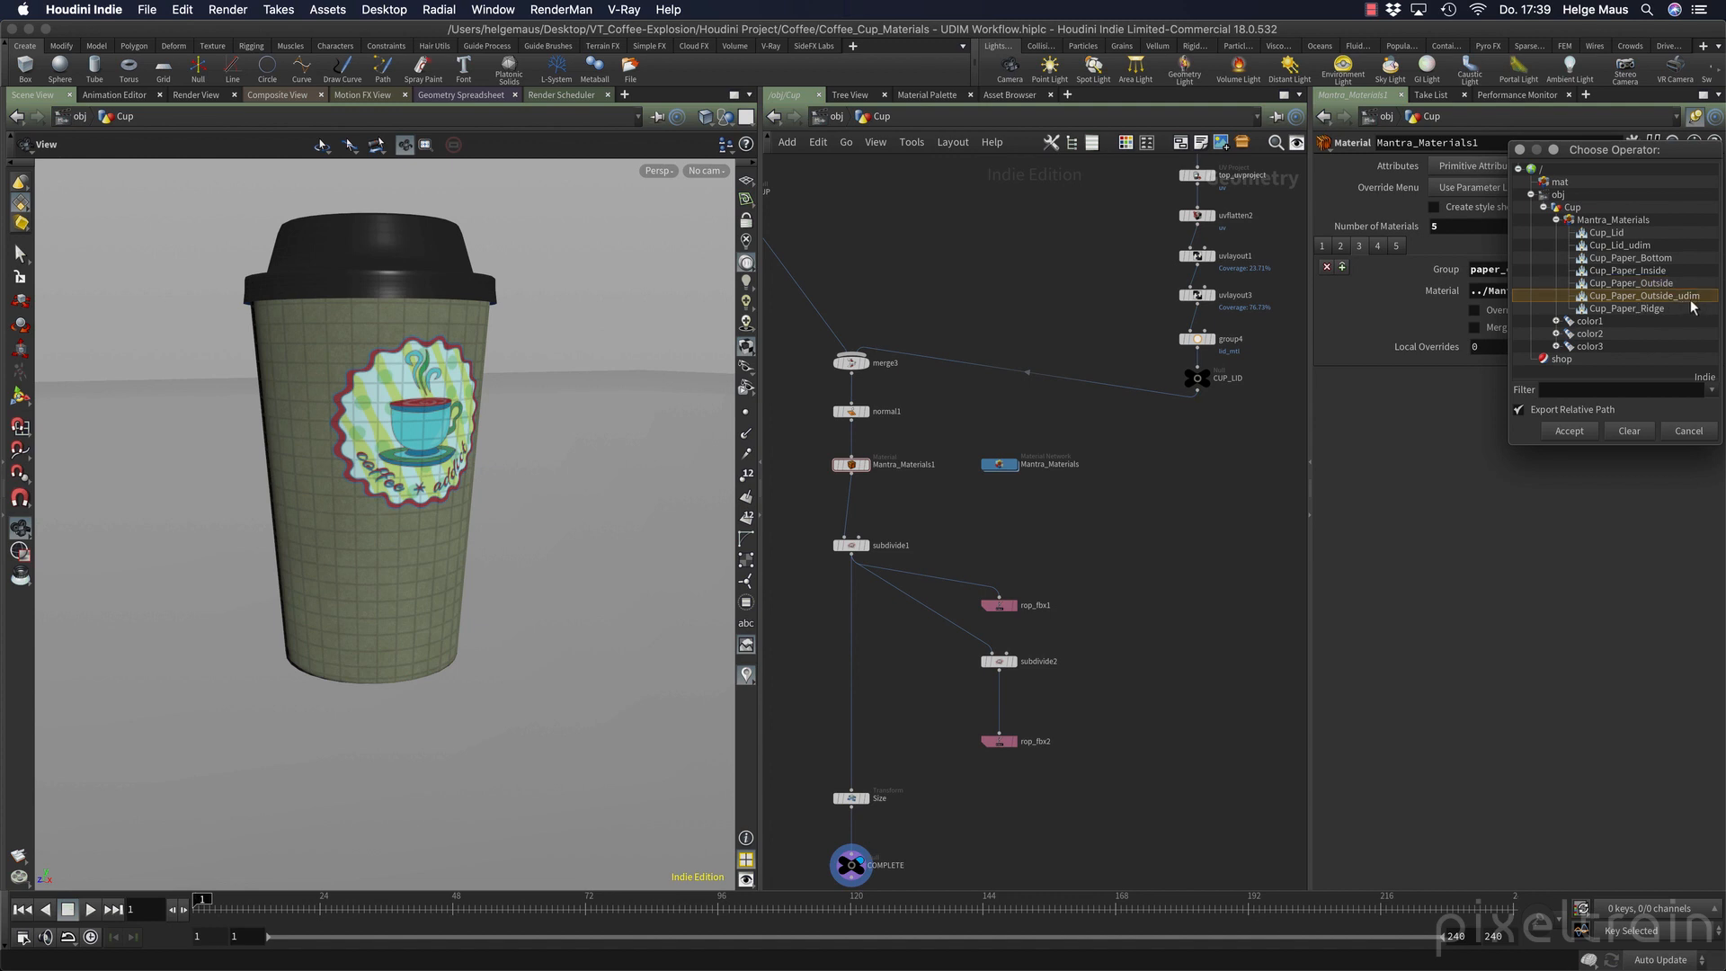
pyautogui.click(1570, 431)
pyautogui.press('super+s')
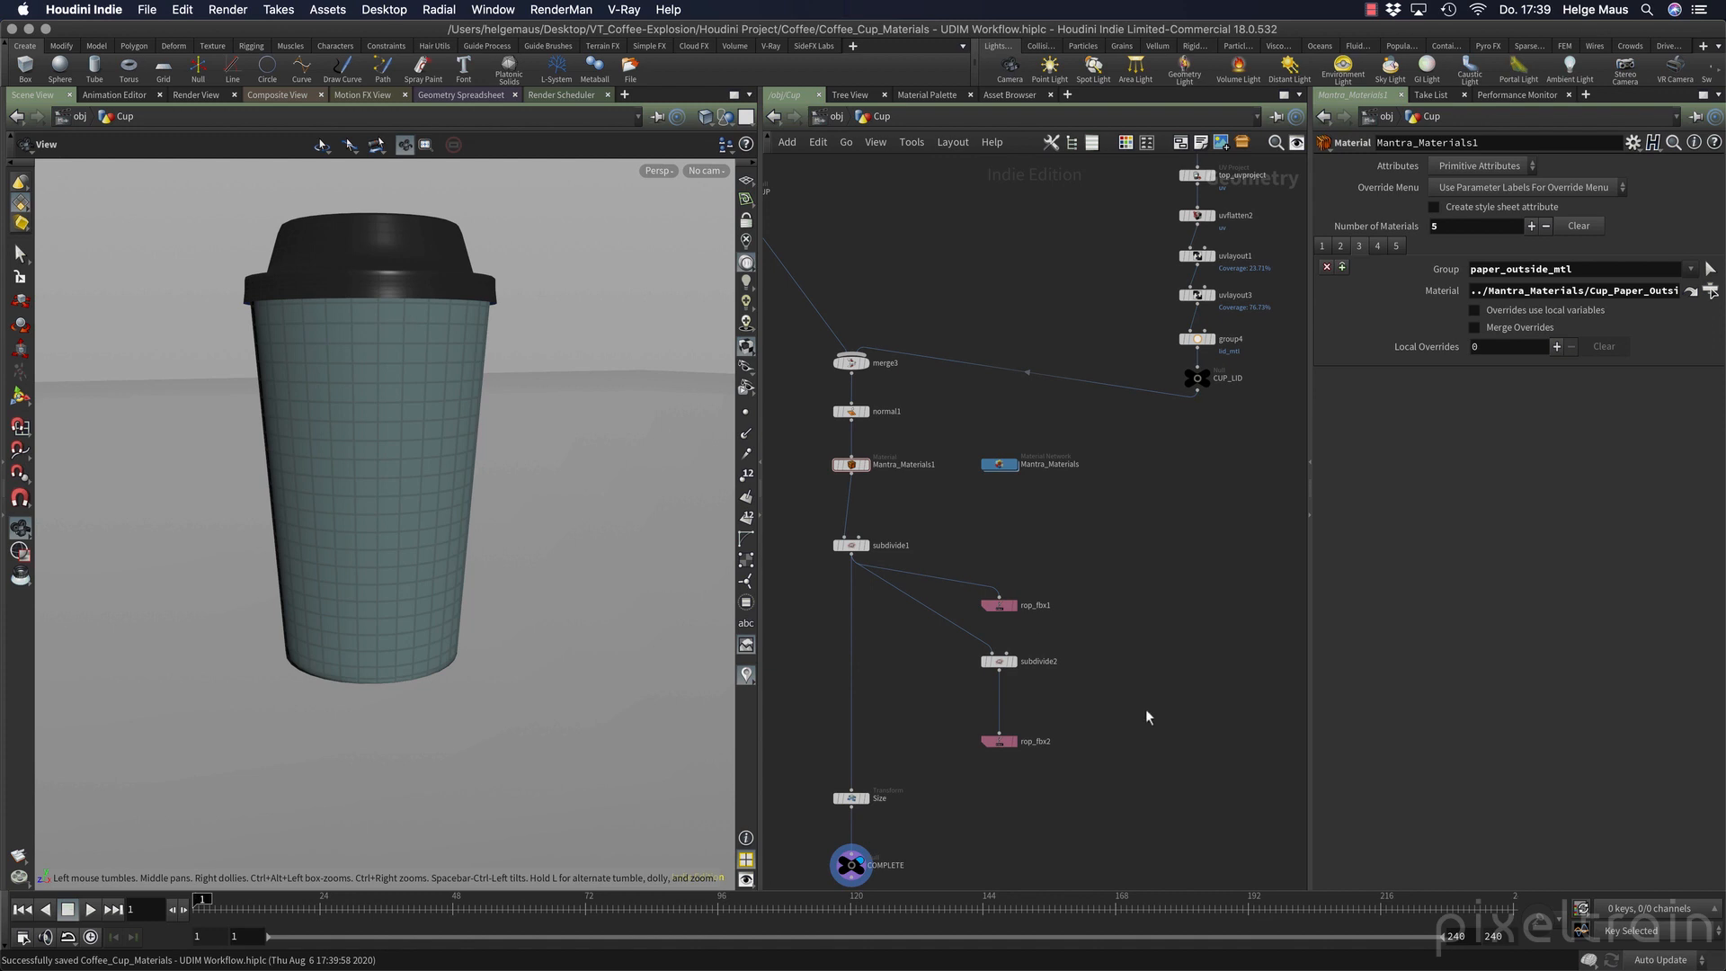
# Reopen the Mantra_Materials network, set the viewport camera to cam1 and run a short test render of Cup_UDIM_v01.
pyautogui.doubleClick(1000, 464)
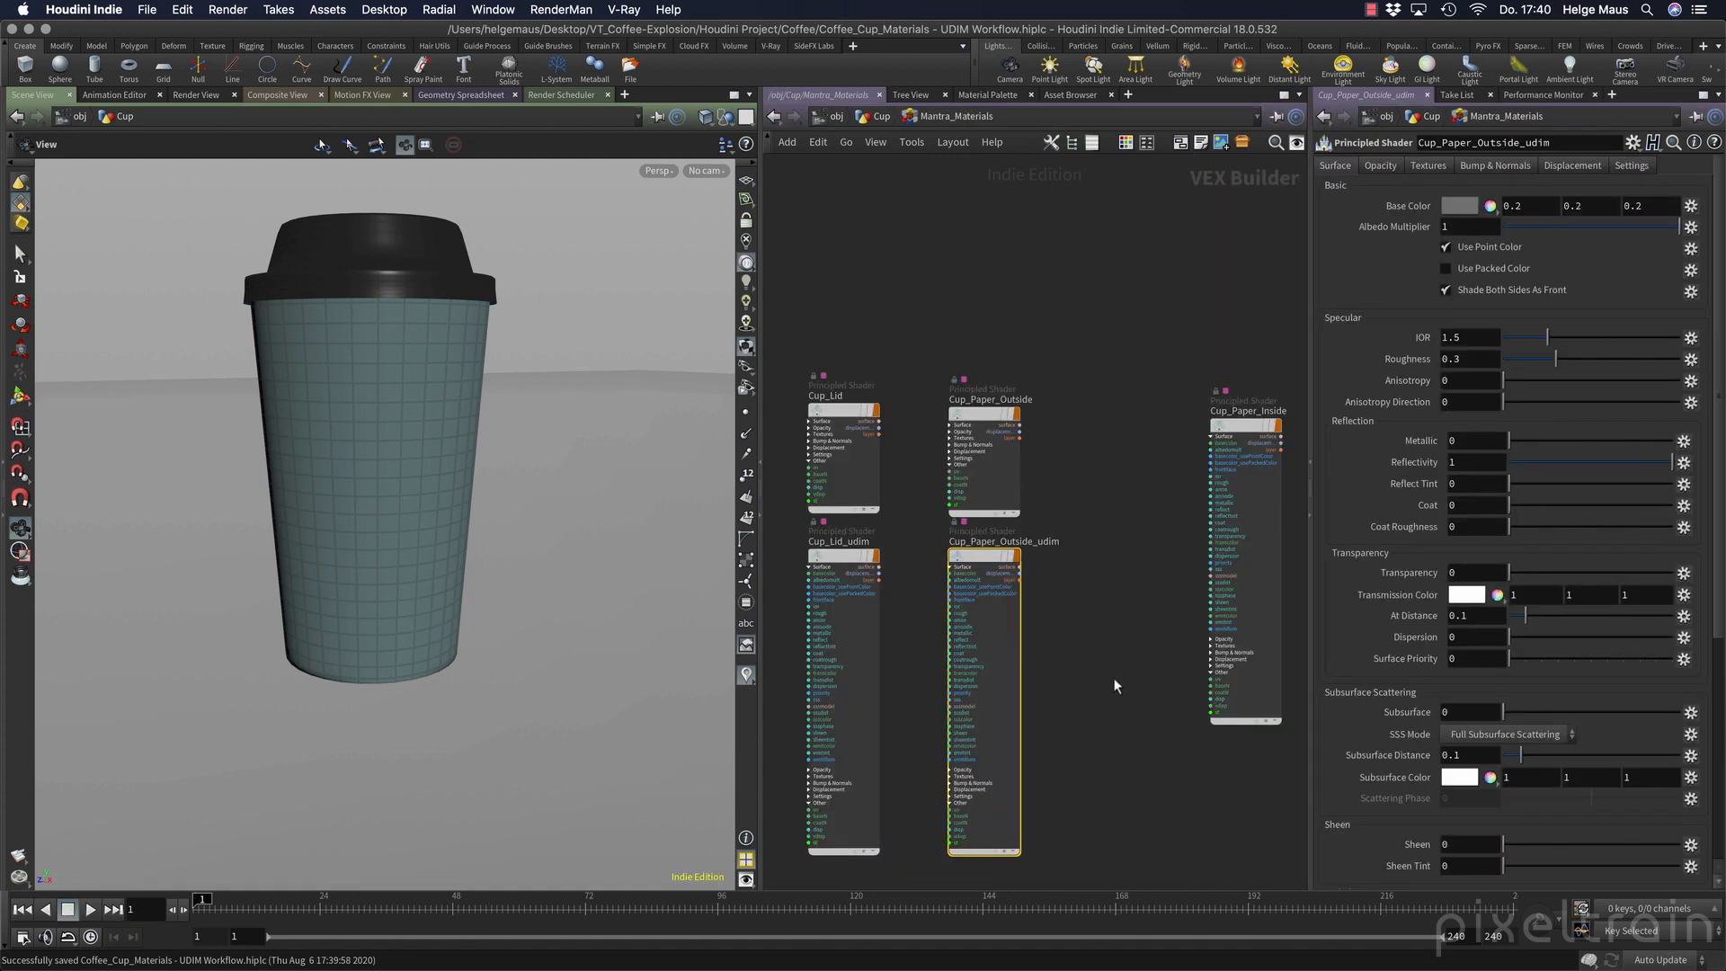
pyautogui.click(709, 170)
pyautogui.click(723, 255)
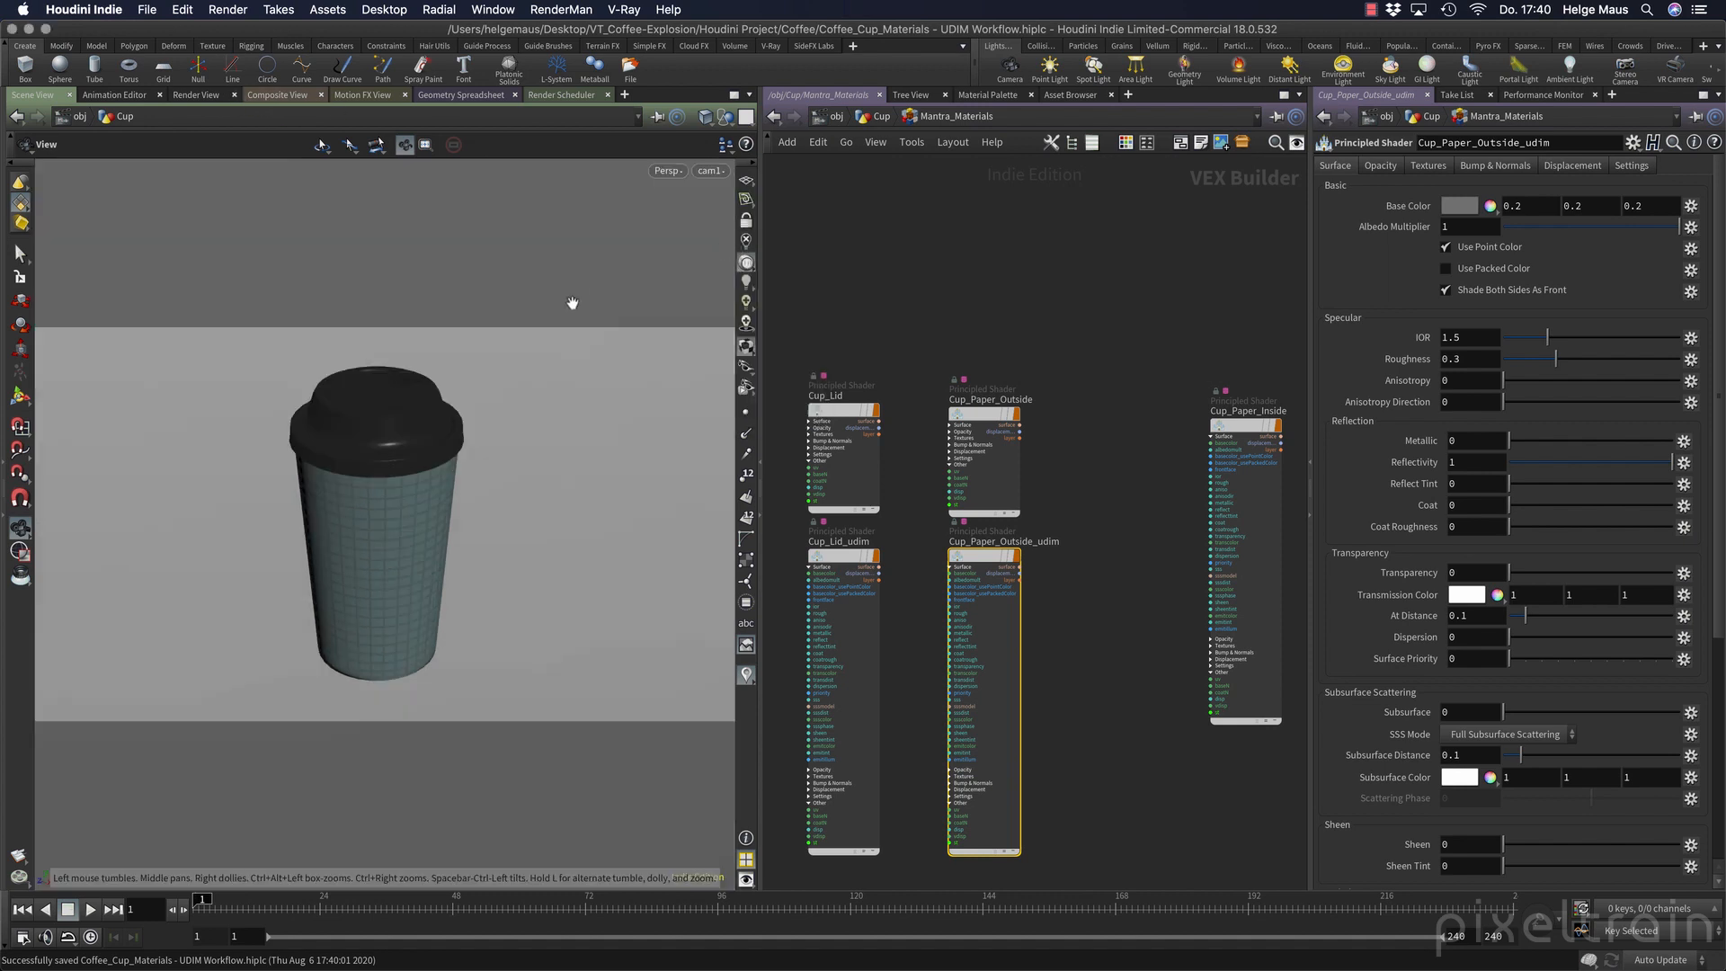
pyautogui.click(209, 94)
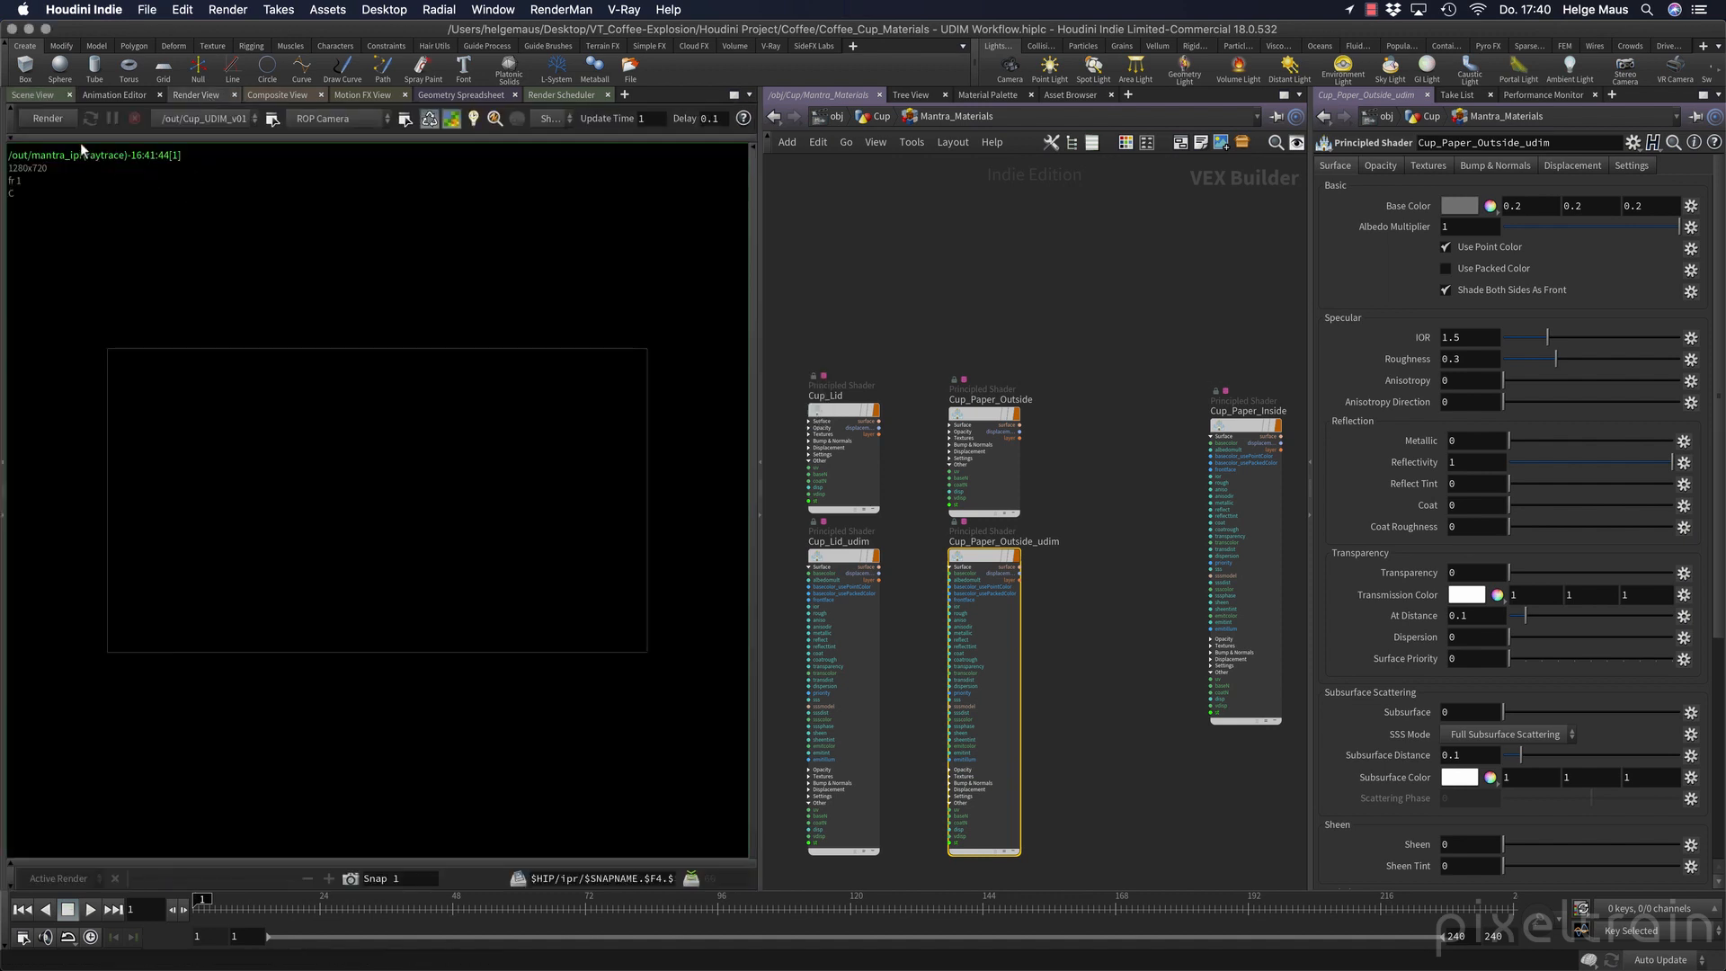
pyautogui.click(47, 119)
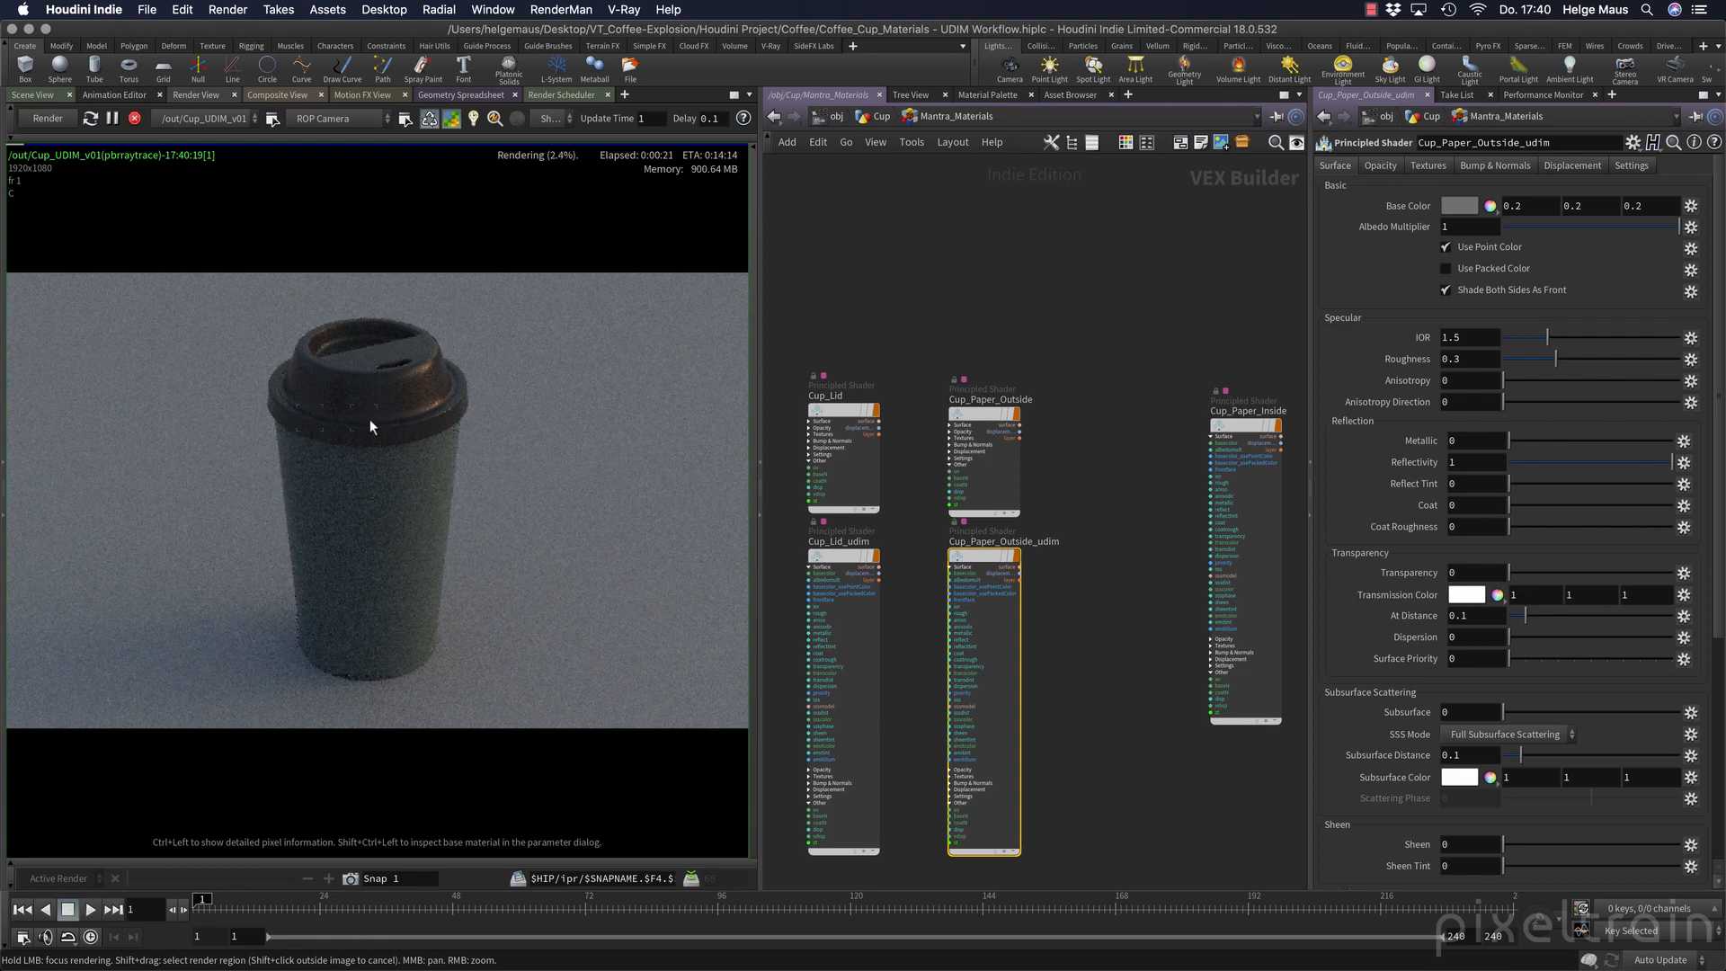
pyautogui.click(140, 122)
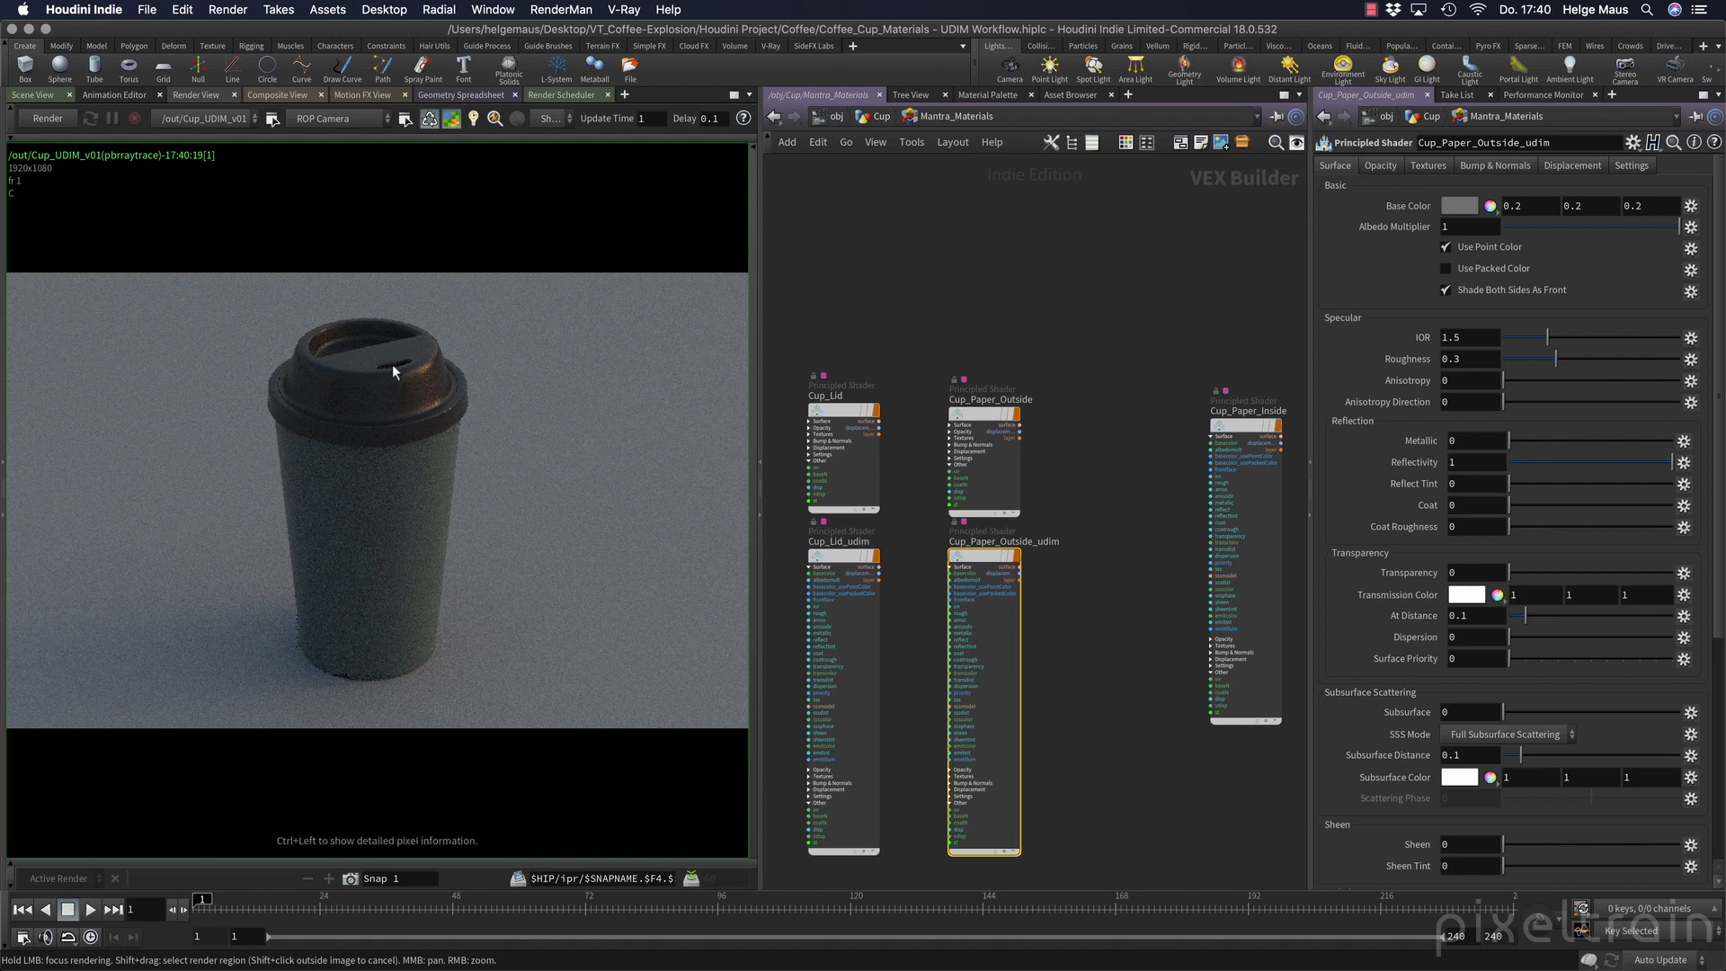
# Collapse the Surface inputs of the Cup_Paper_Outside_udim and Cup_Lid_udim nodes, keep Cup_Lid_udim selected and widen its parameter area.
pyautogui.moveTo(1095, 681); pyautogui.dragTo(1165, 615, button='middle')
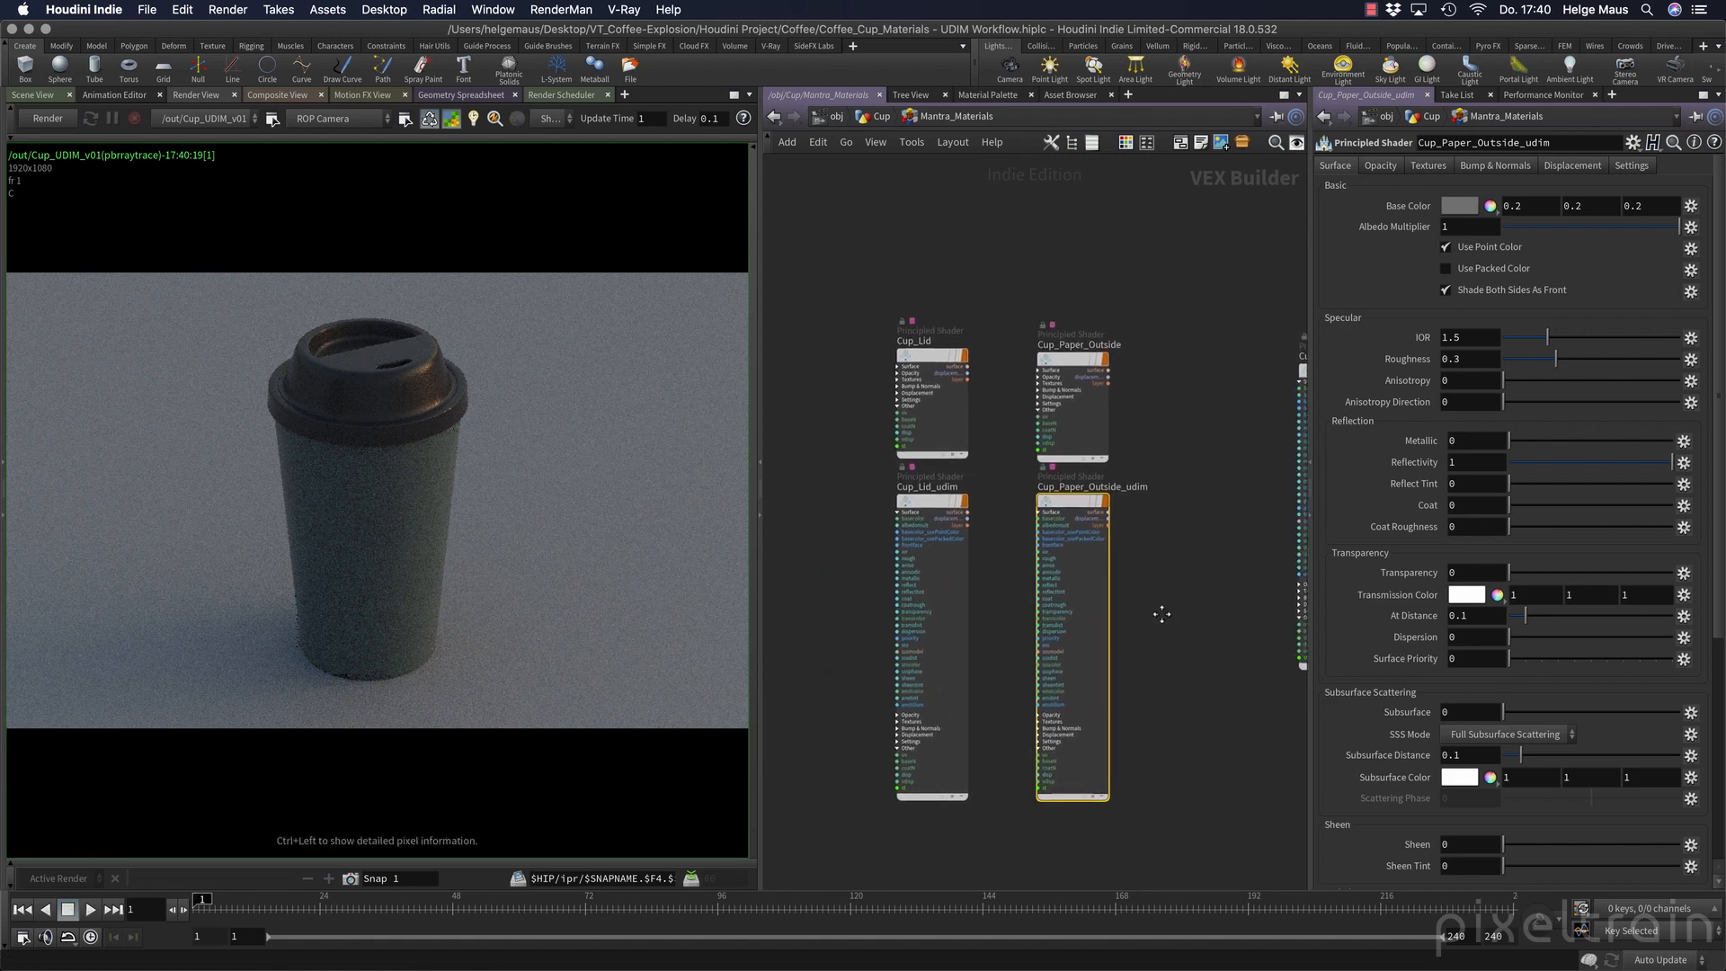
pyautogui.click(897, 518)
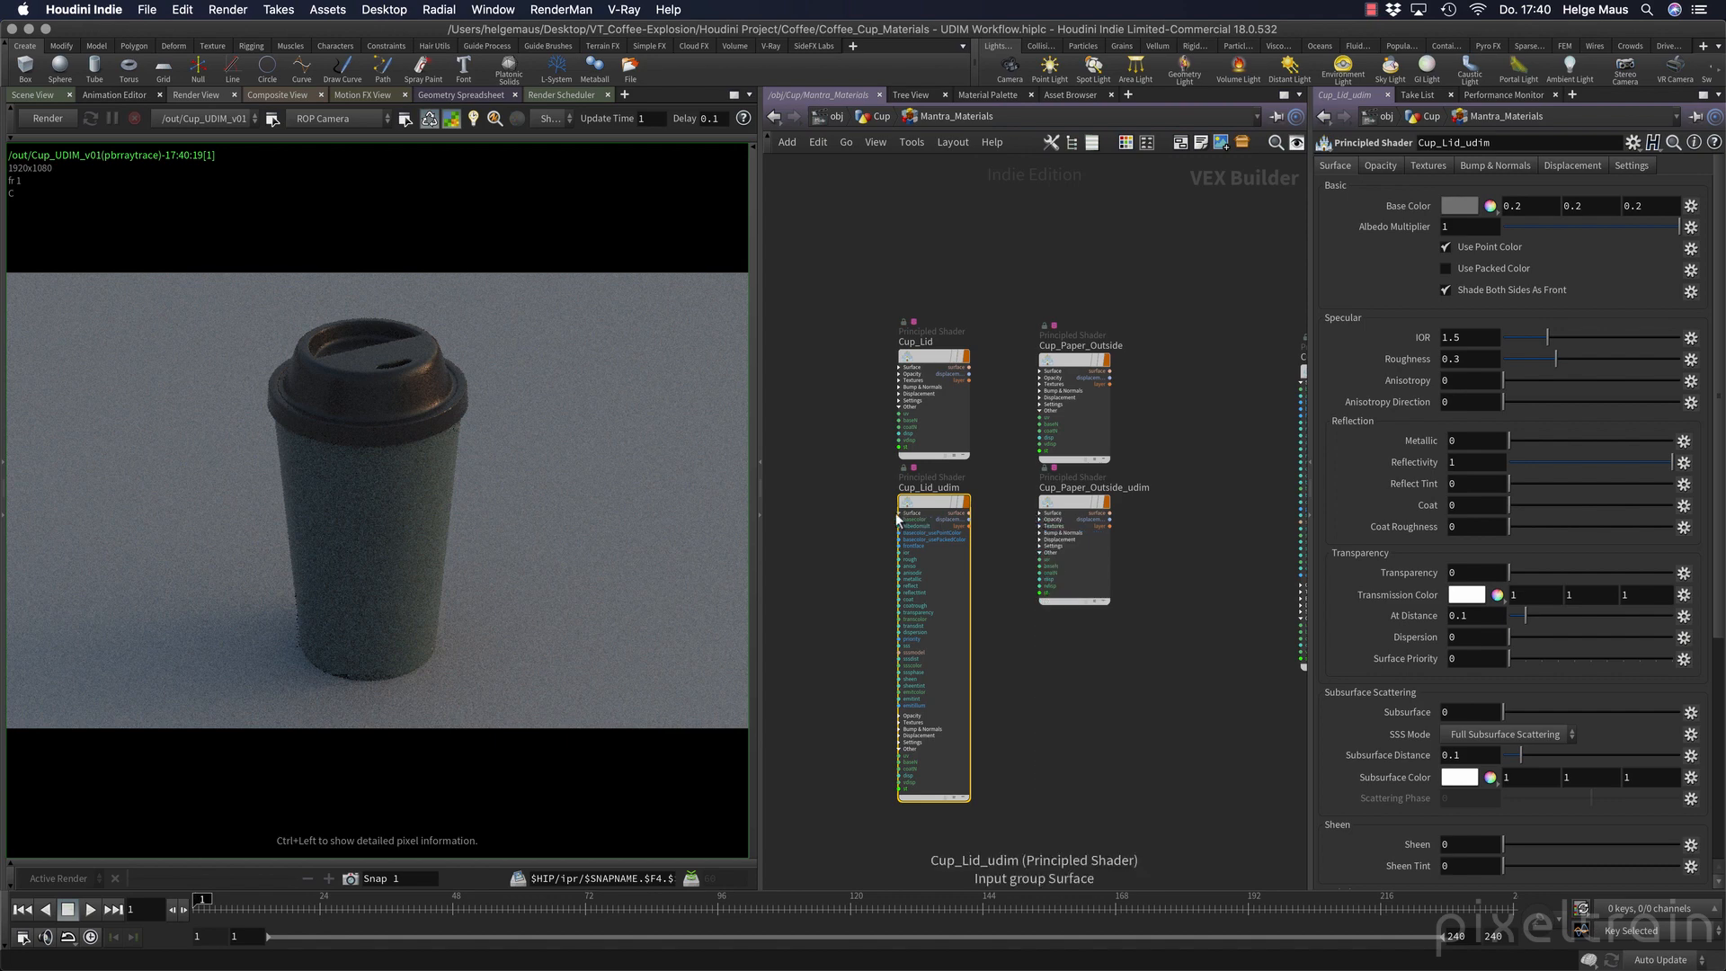
pyautogui.click(902, 516)
pyautogui.scroll(3, 968, 543)
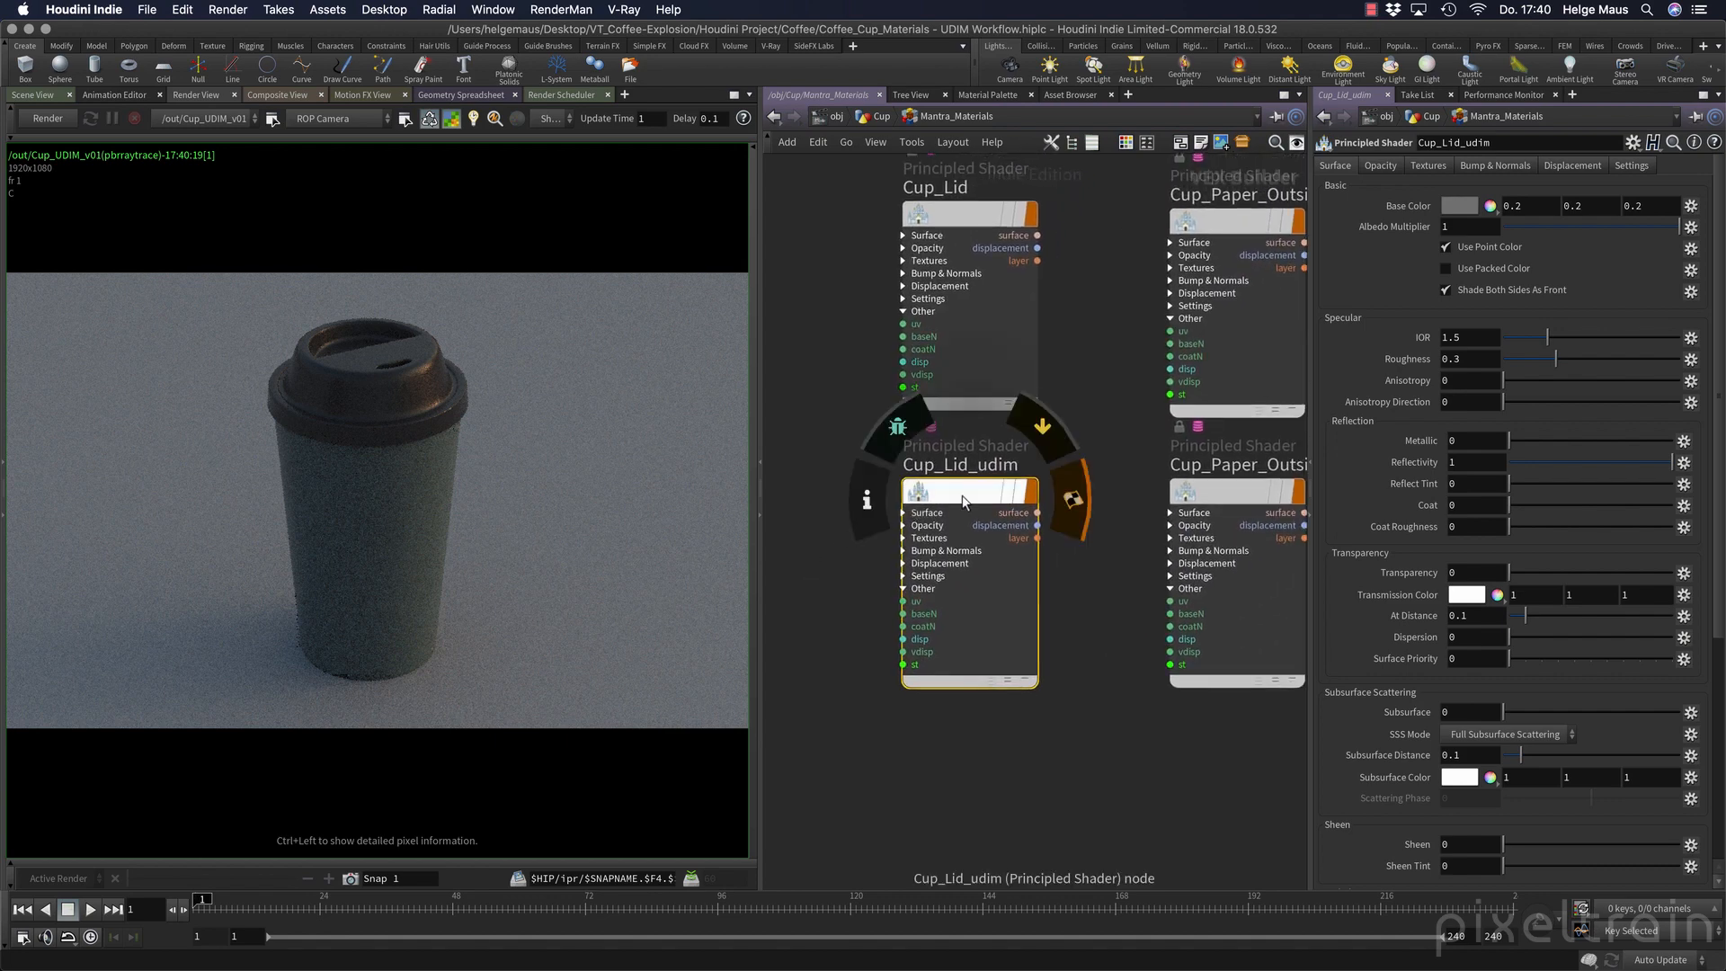
pyautogui.moveTo(1114, 644); pyautogui.dragTo(987, 652, button='middle')
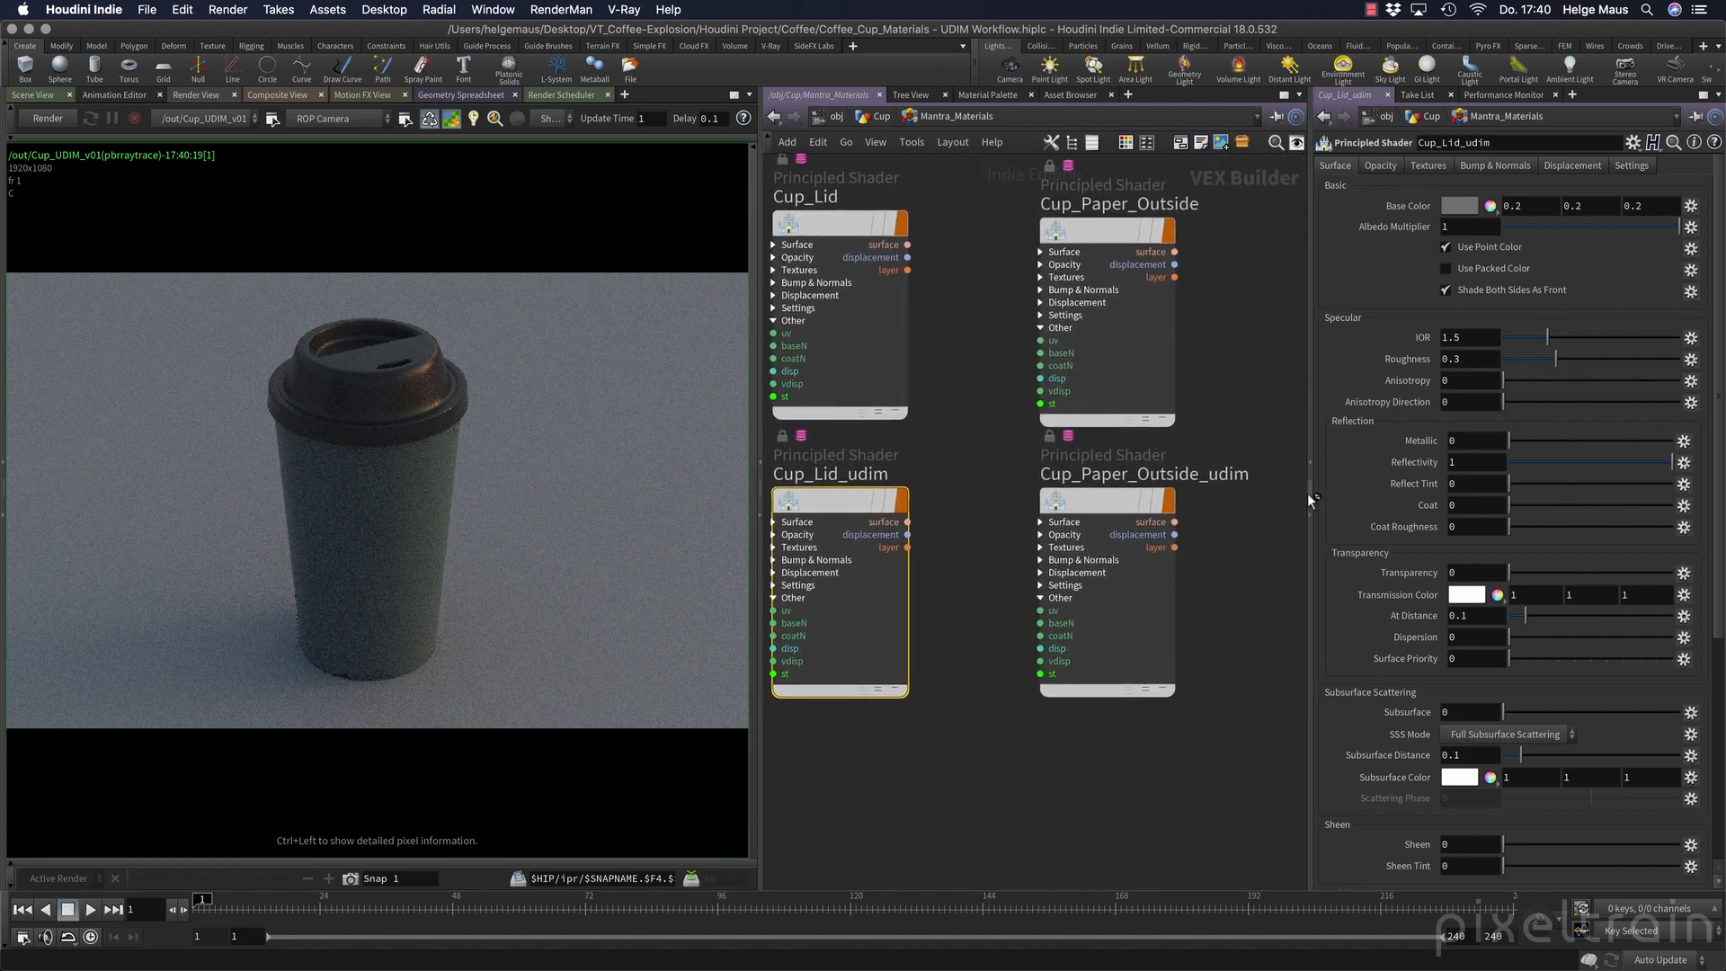
pyautogui.moveTo(1309, 498); pyautogui.dragTo(1225, 504)
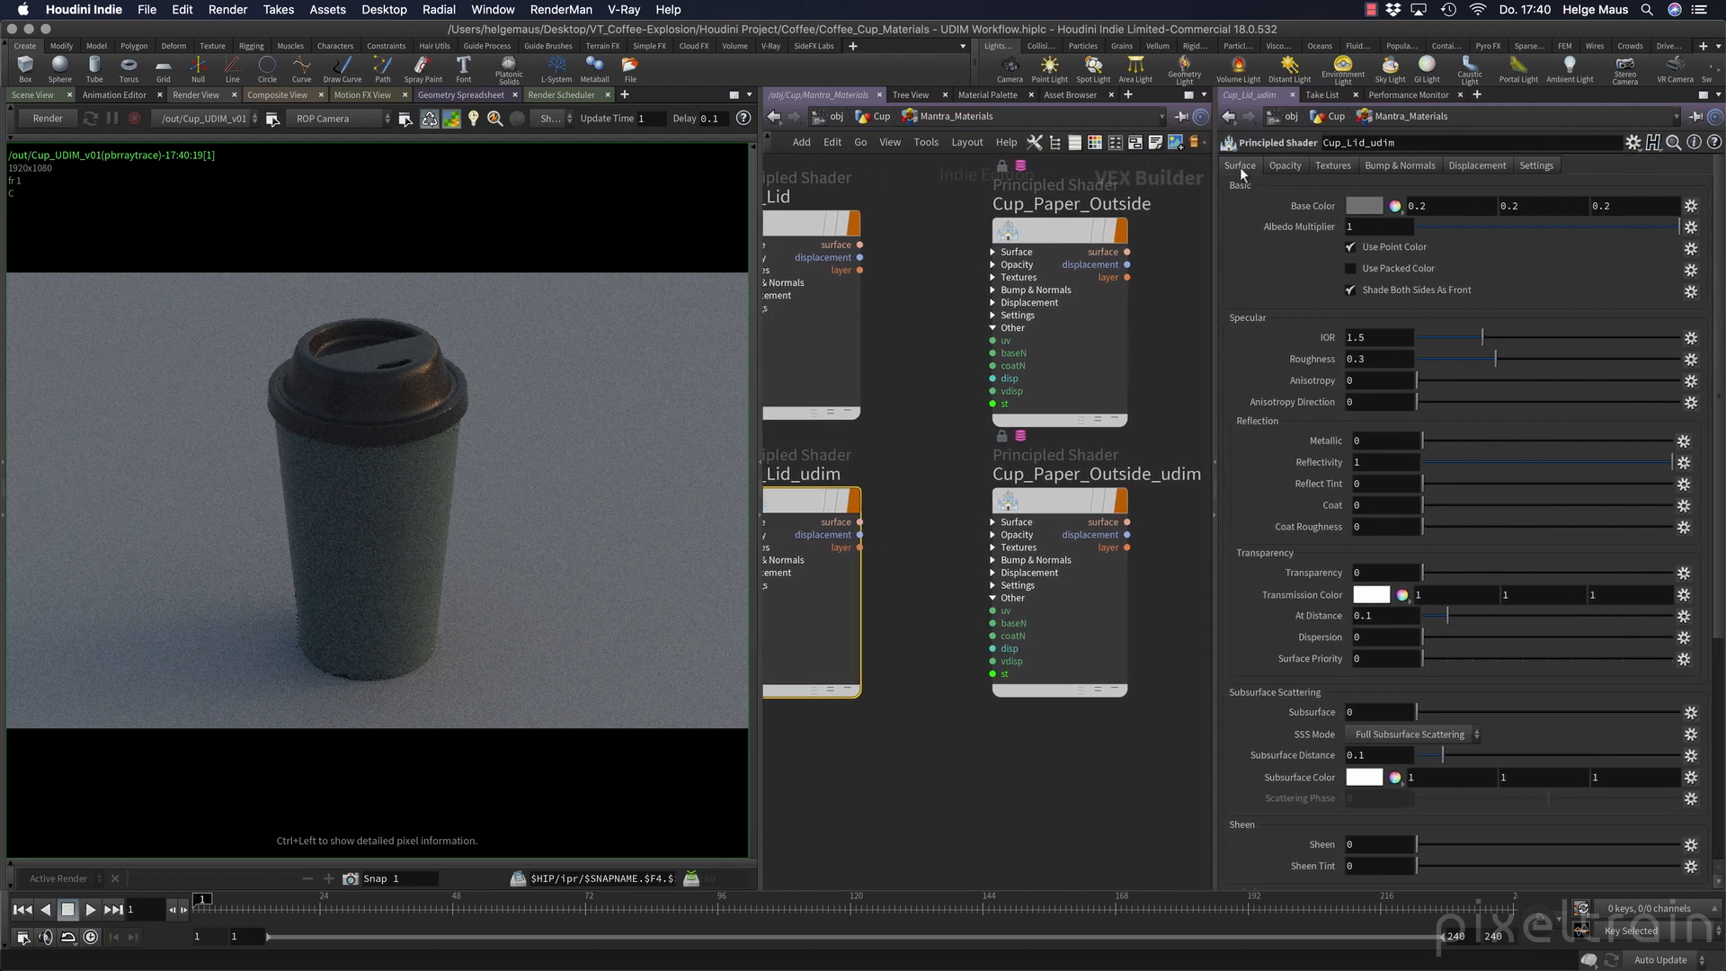
# Set the Cup_Lid_udim base color to 1, 1, 1 and disable Use Point Color.
pyautogui.click(1453, 207)
pyautogui.write('1')
pyautogui.press('Tab')
pyautogui.write('1')
pyautogui.press('Tab')
pyautogui.write('1')
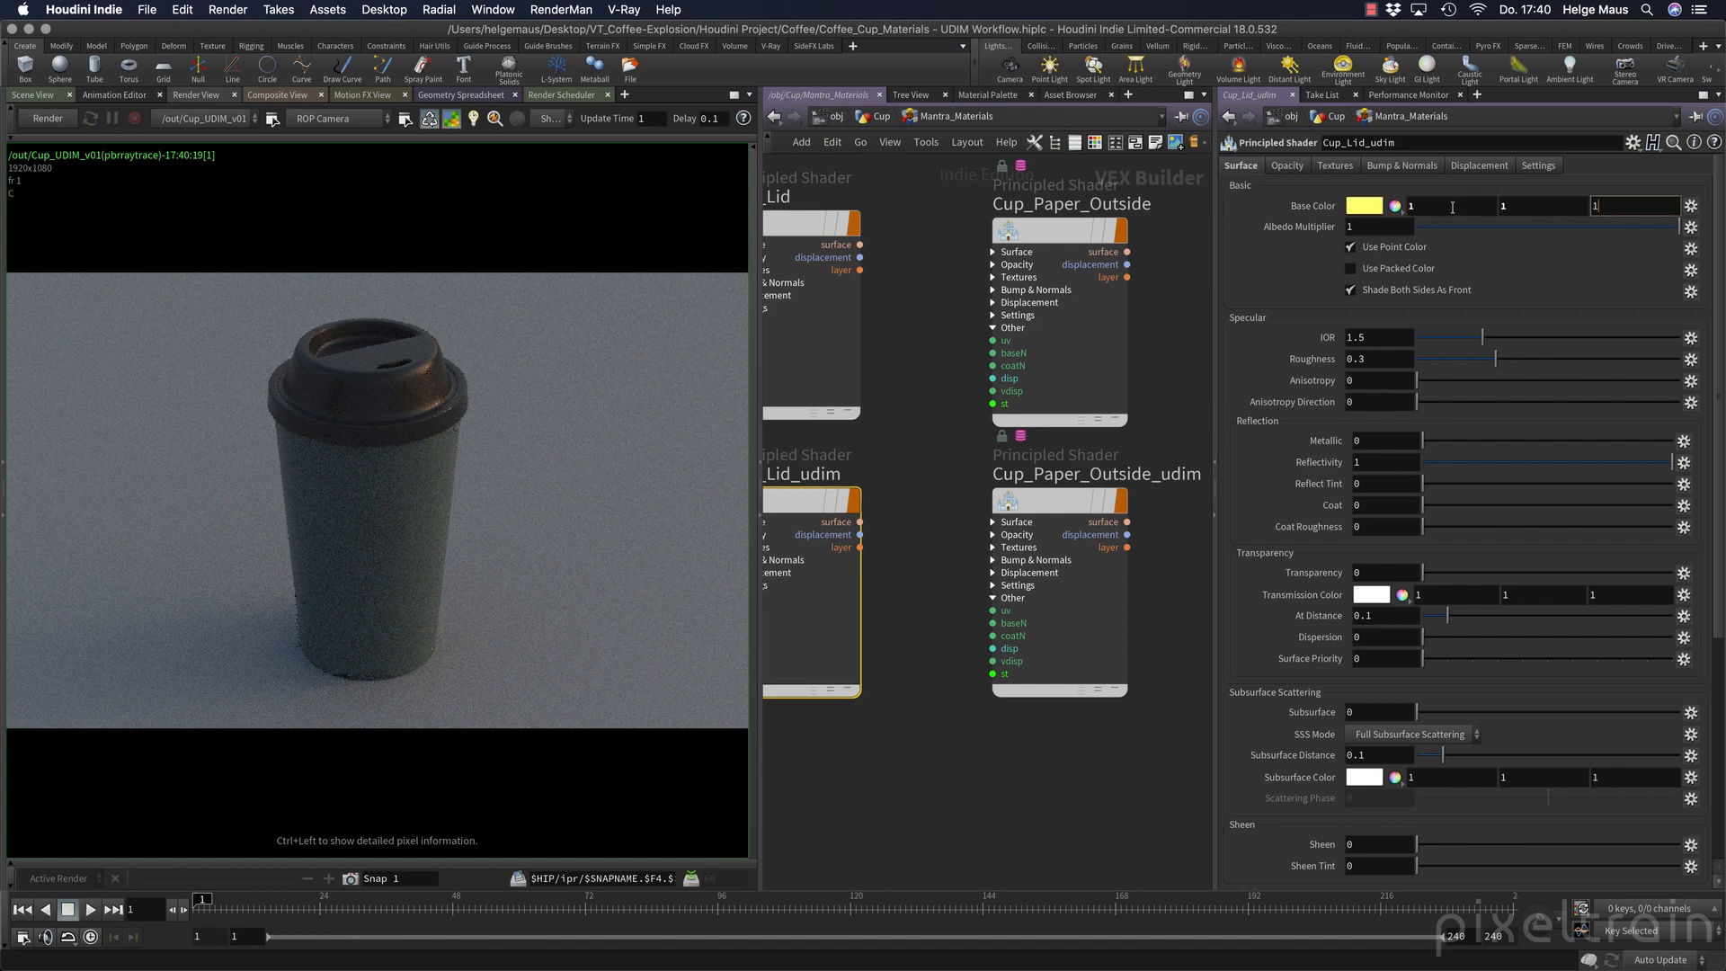
pyautogui.press('Tab')
pyautogui.click(1350, 249)
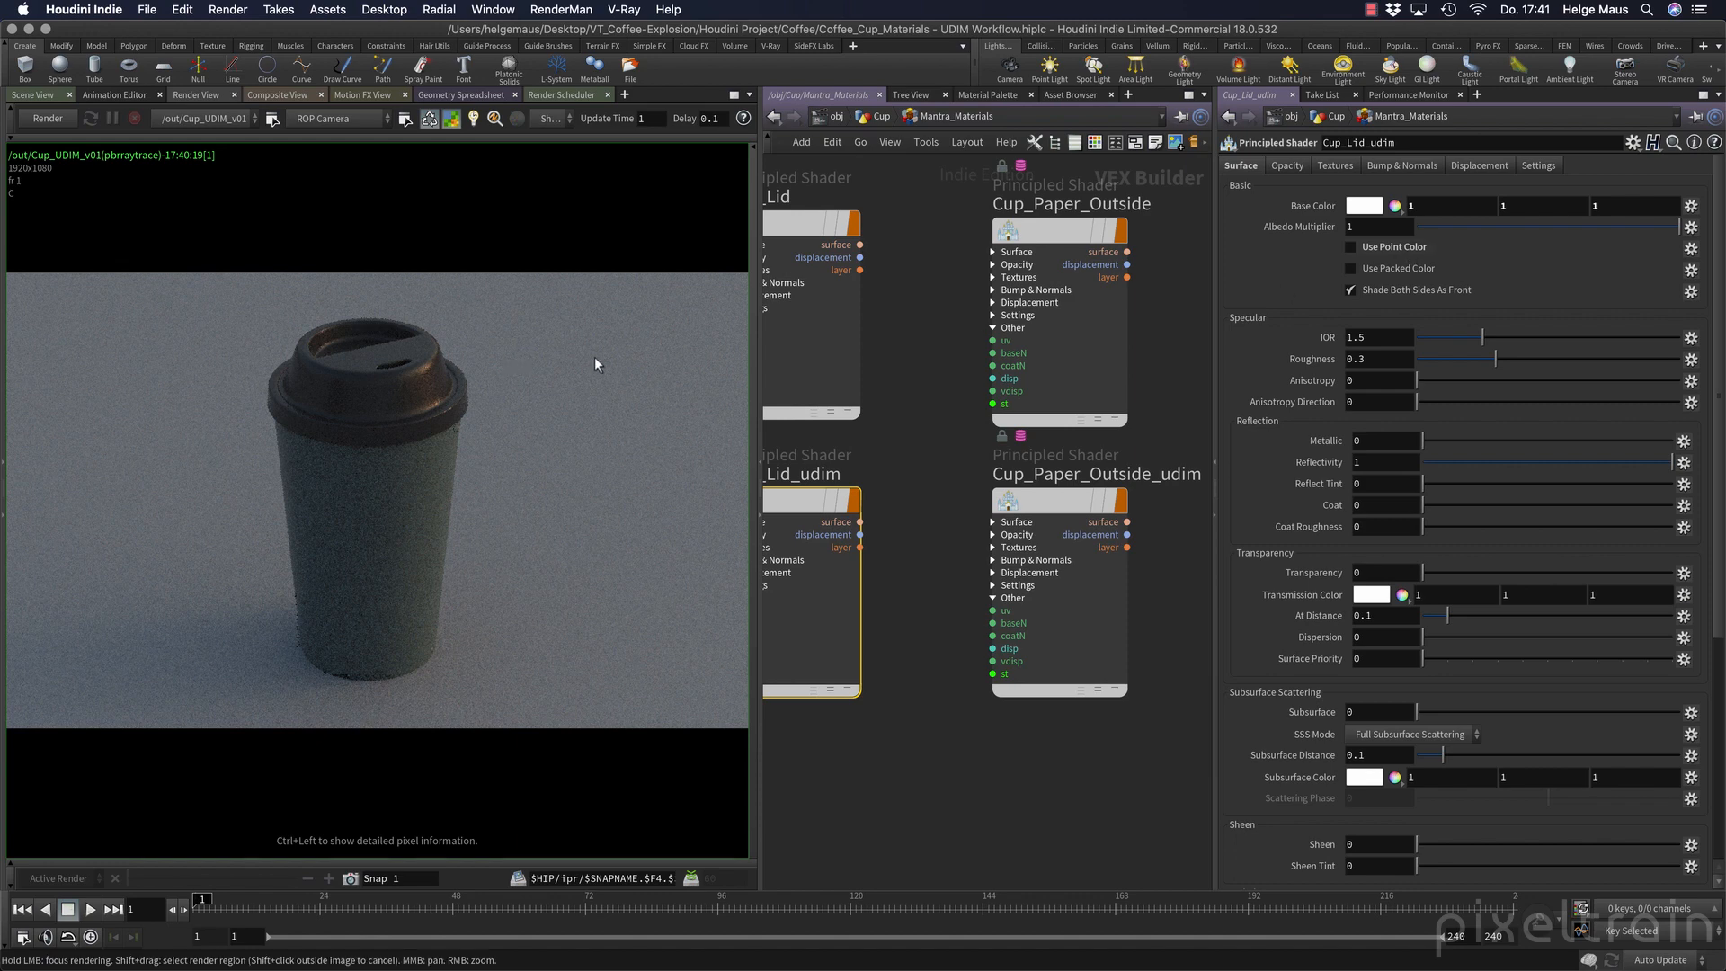
# Set the lid shader's Roughness and Metallic to 1 and save the scene.
pyautogui.click(1383, 359)
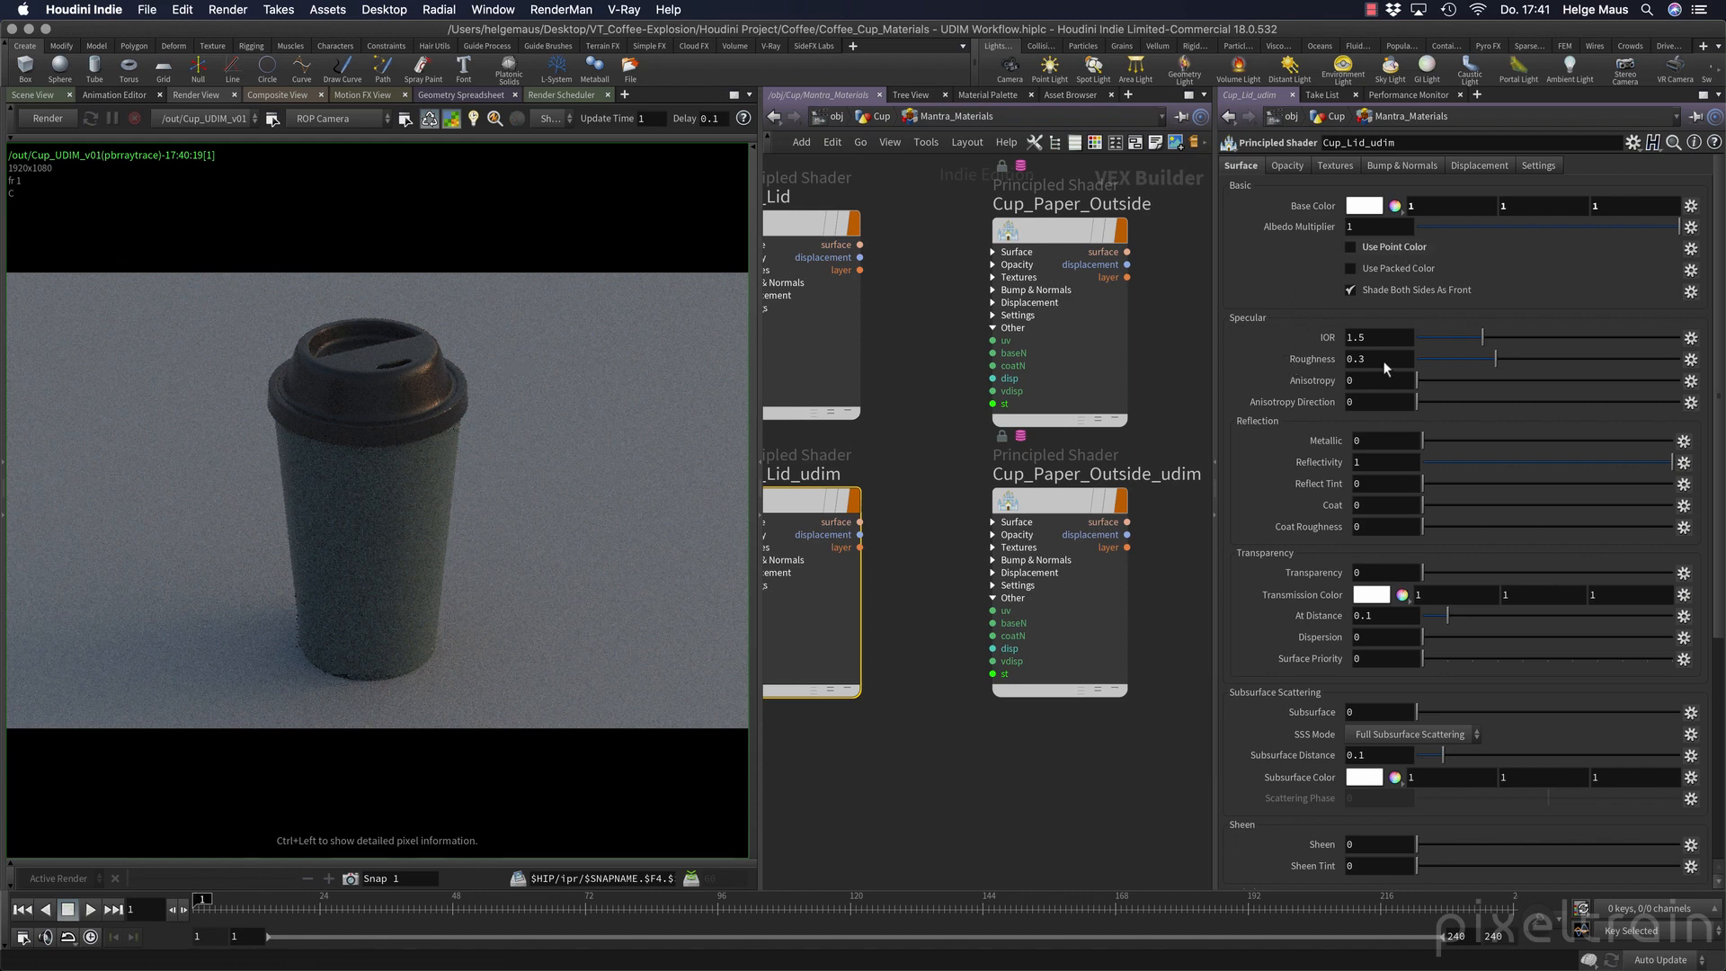
pyautogui.write('1')
pyautogui.press('Tab')
pyautogui.rightClick(1369, 444)
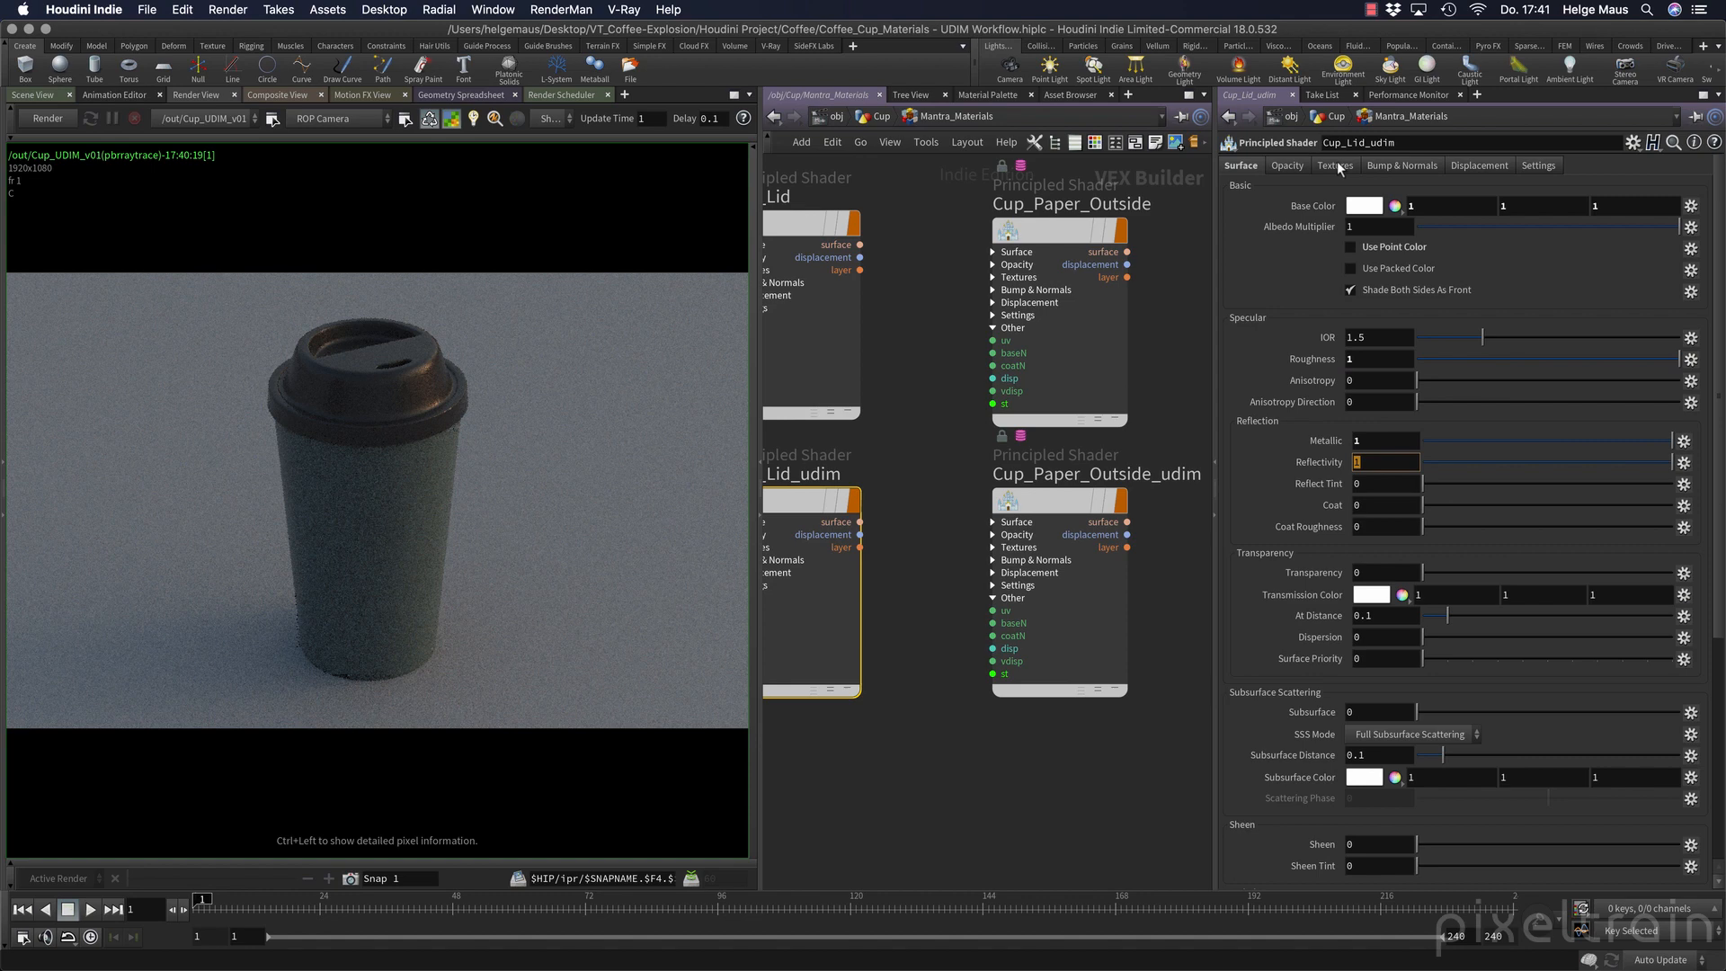
pyautogui.hotkey('ctrl', 's')
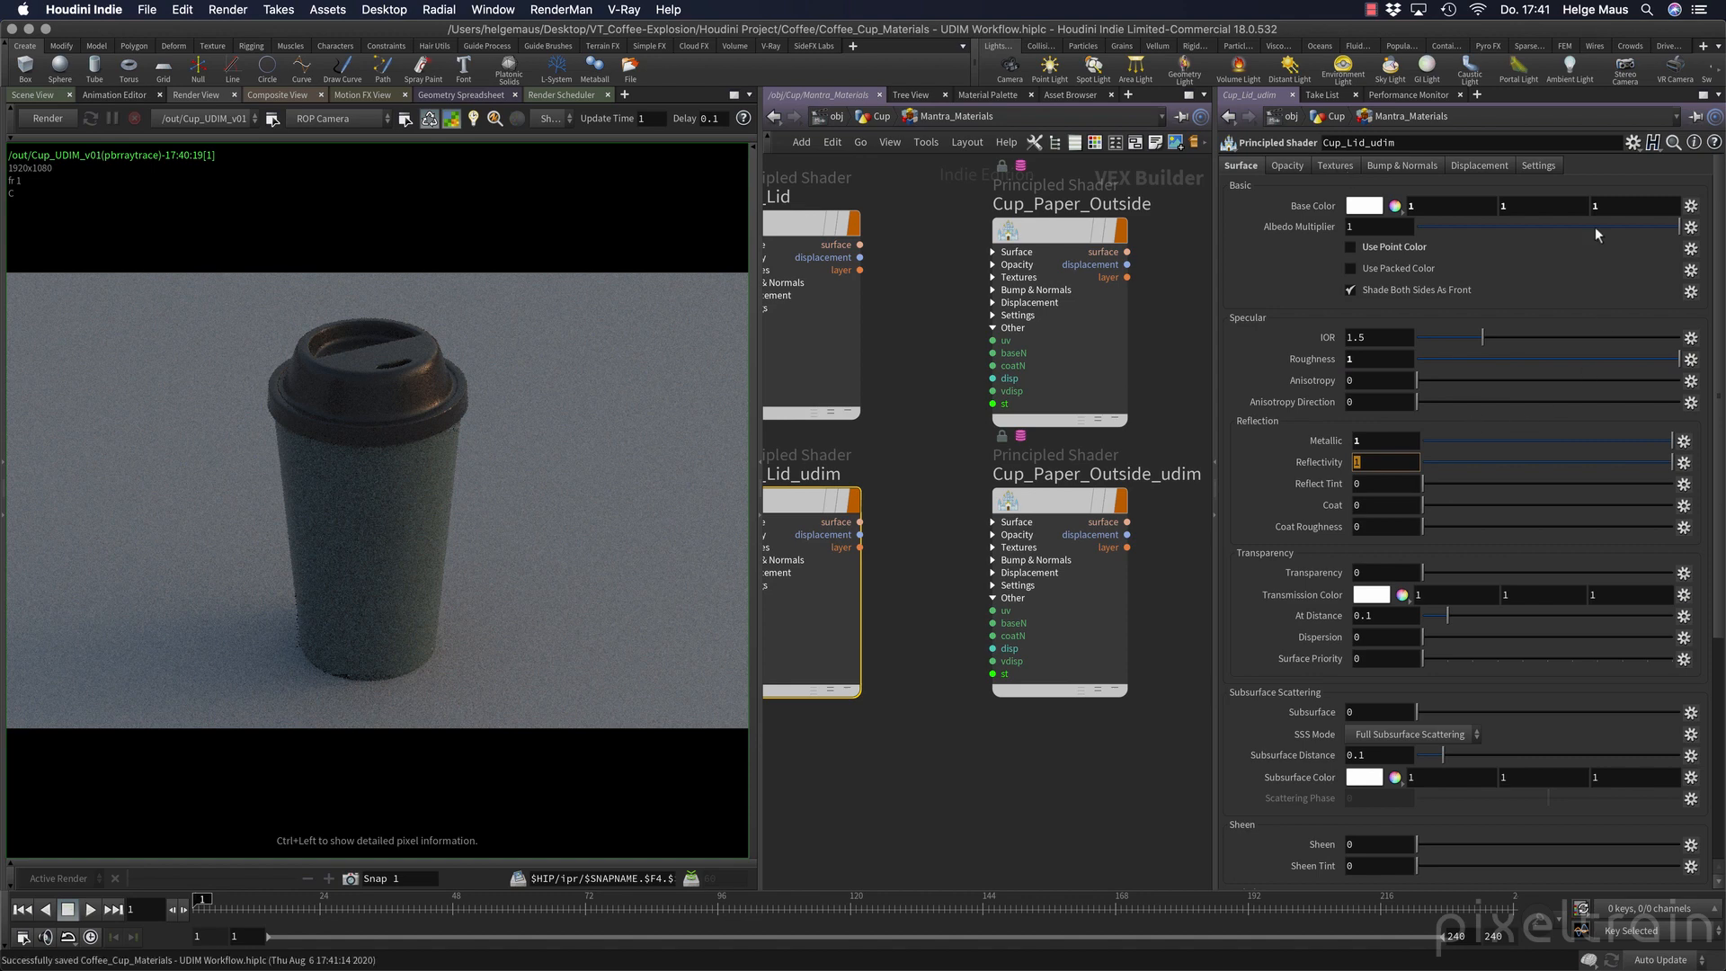
# Enable the lid shader's base normal map and browse to $JOB/tex/substance_udims_2020 for its texture, listing sequence files individually.
pyautogui.click(1426, 169)
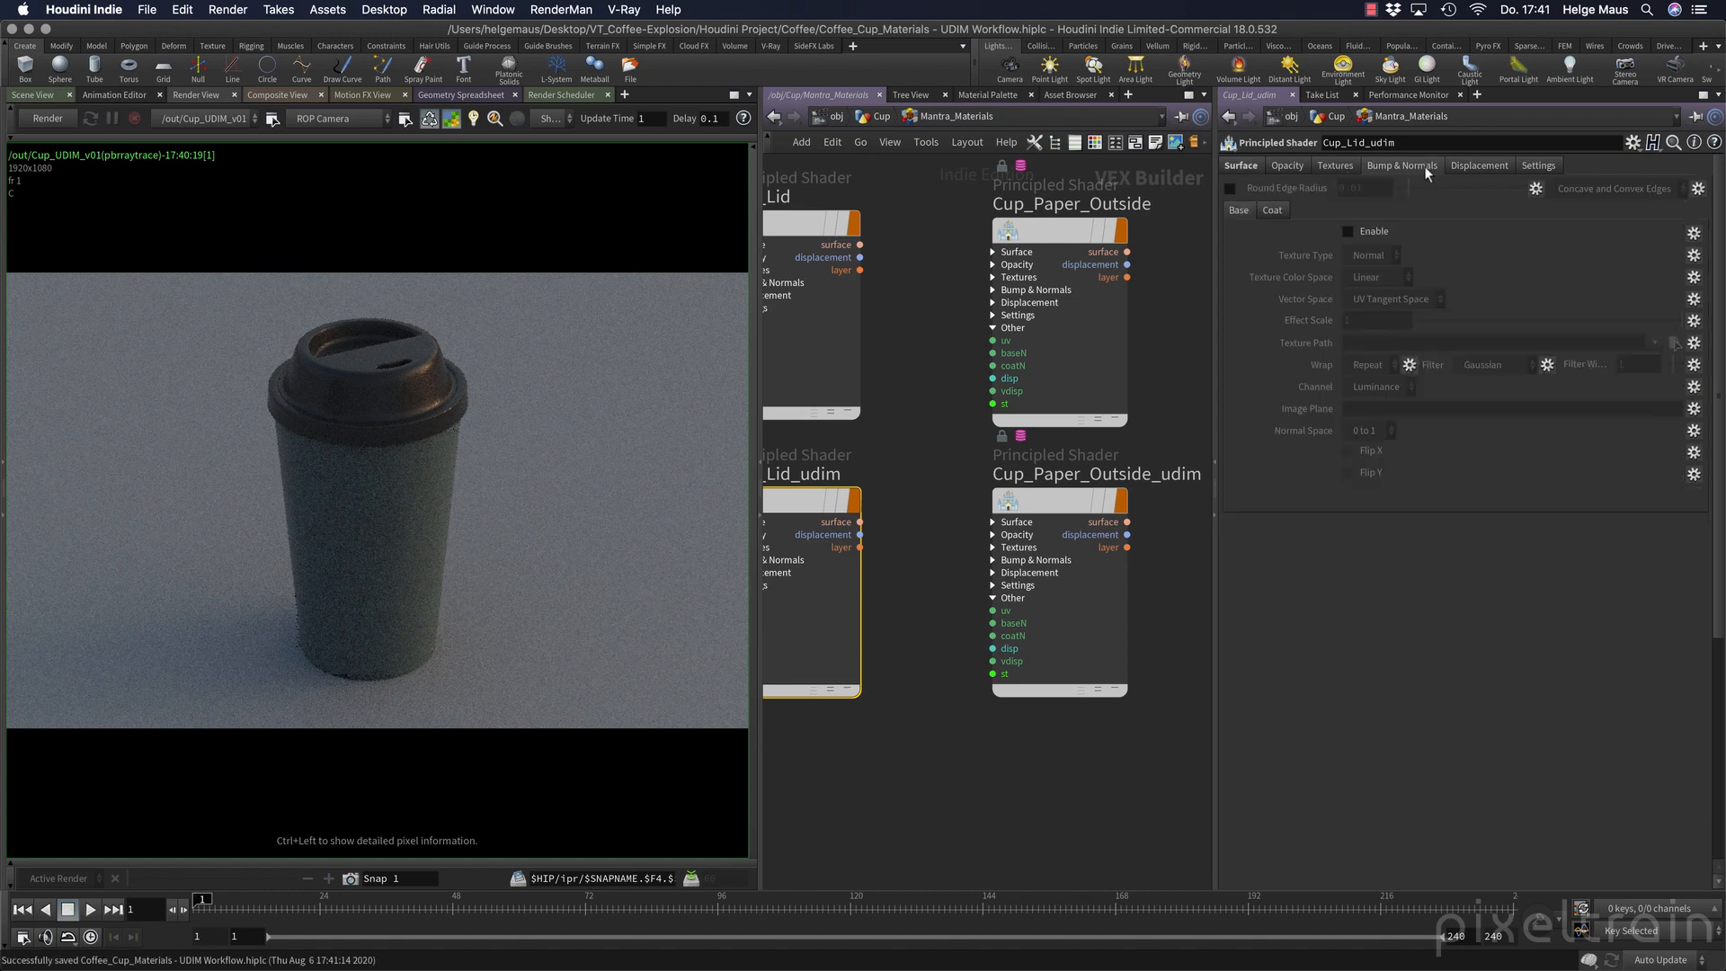
pyautogui.click(1368, 230)
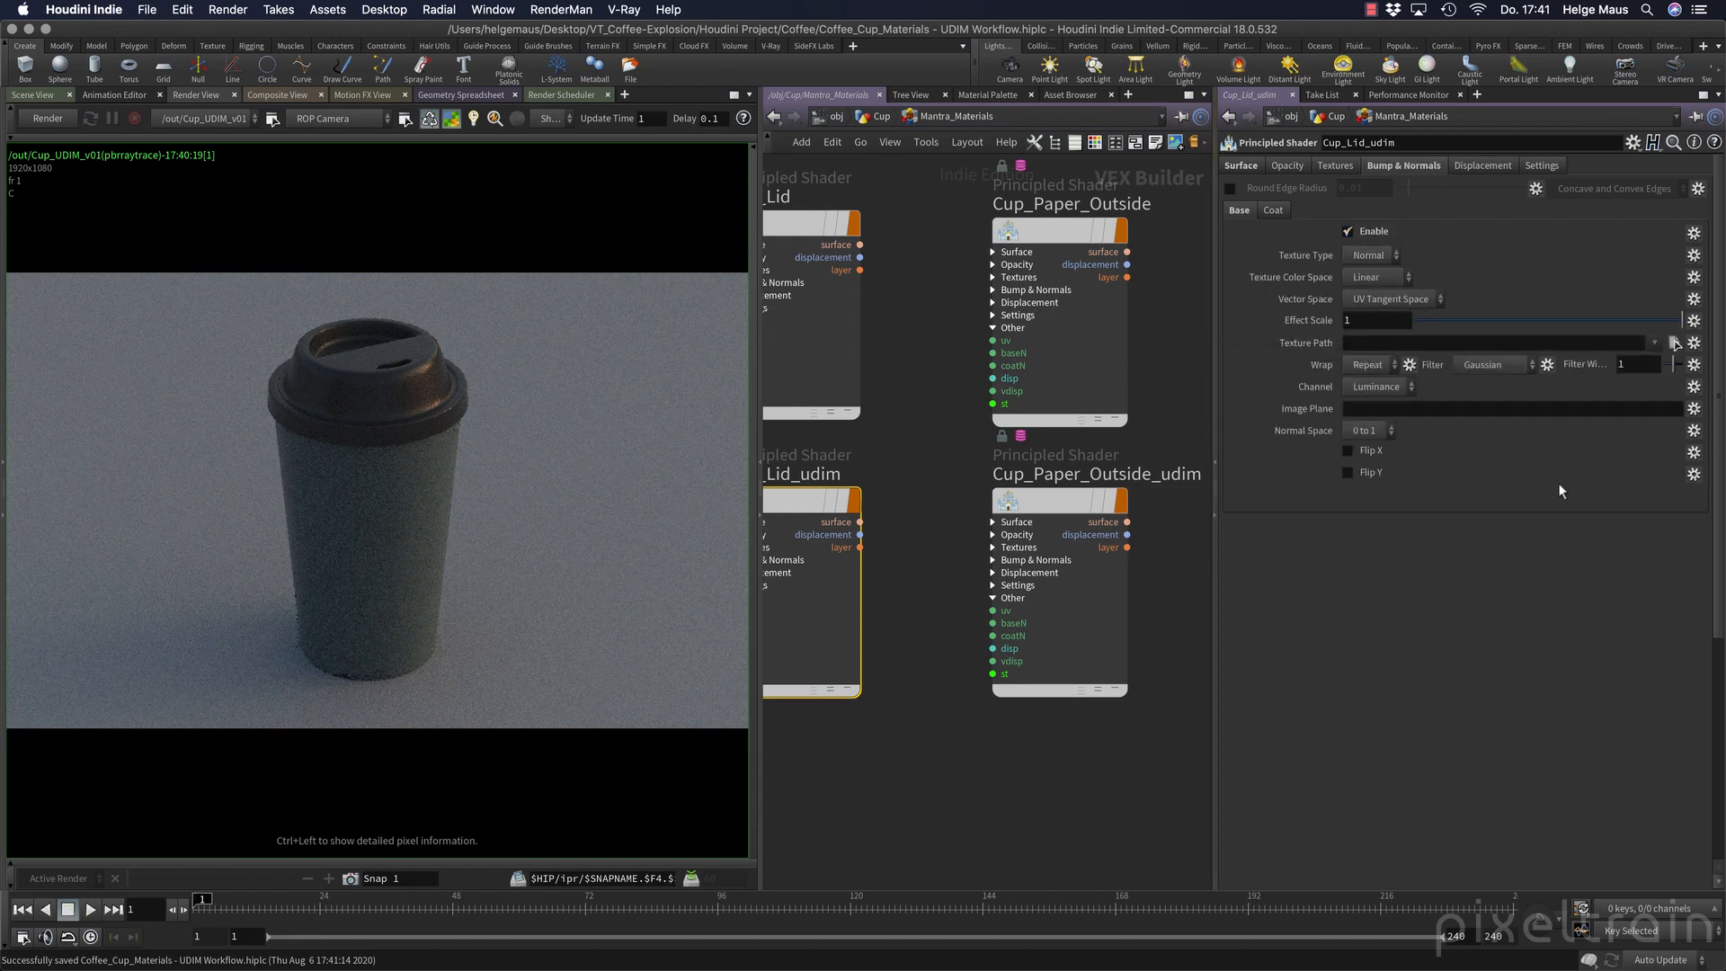
pyautogui.click(1673, 344)
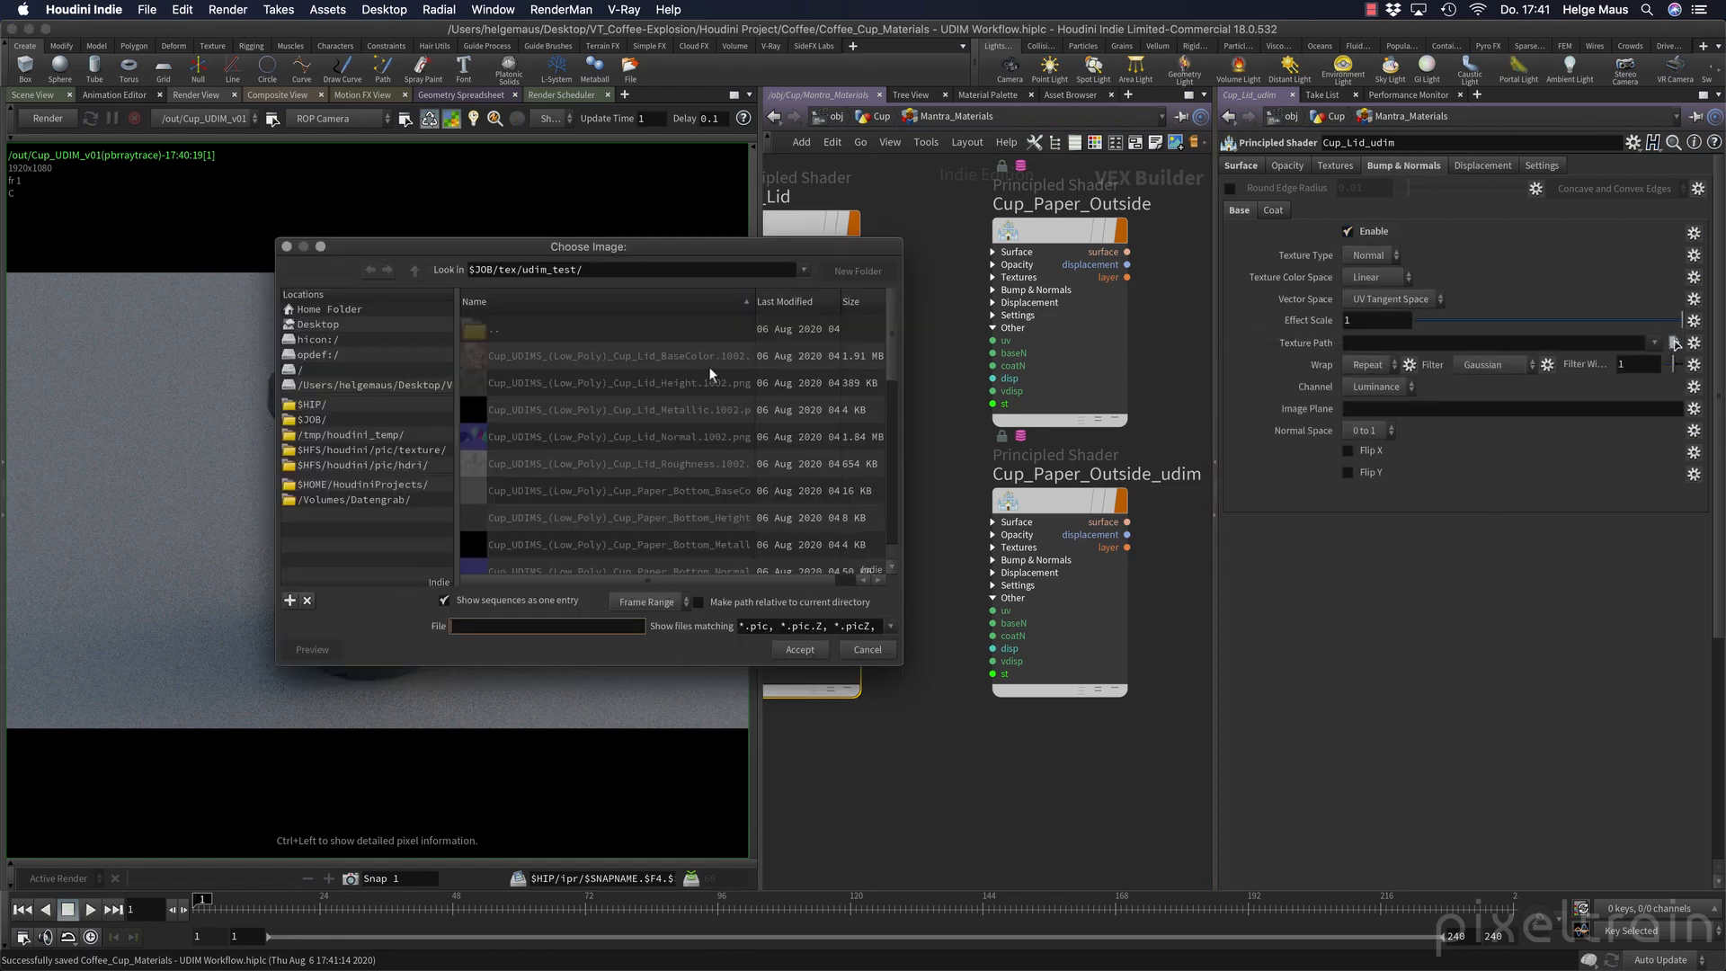
pyautogui.doubleClick(491, 323)
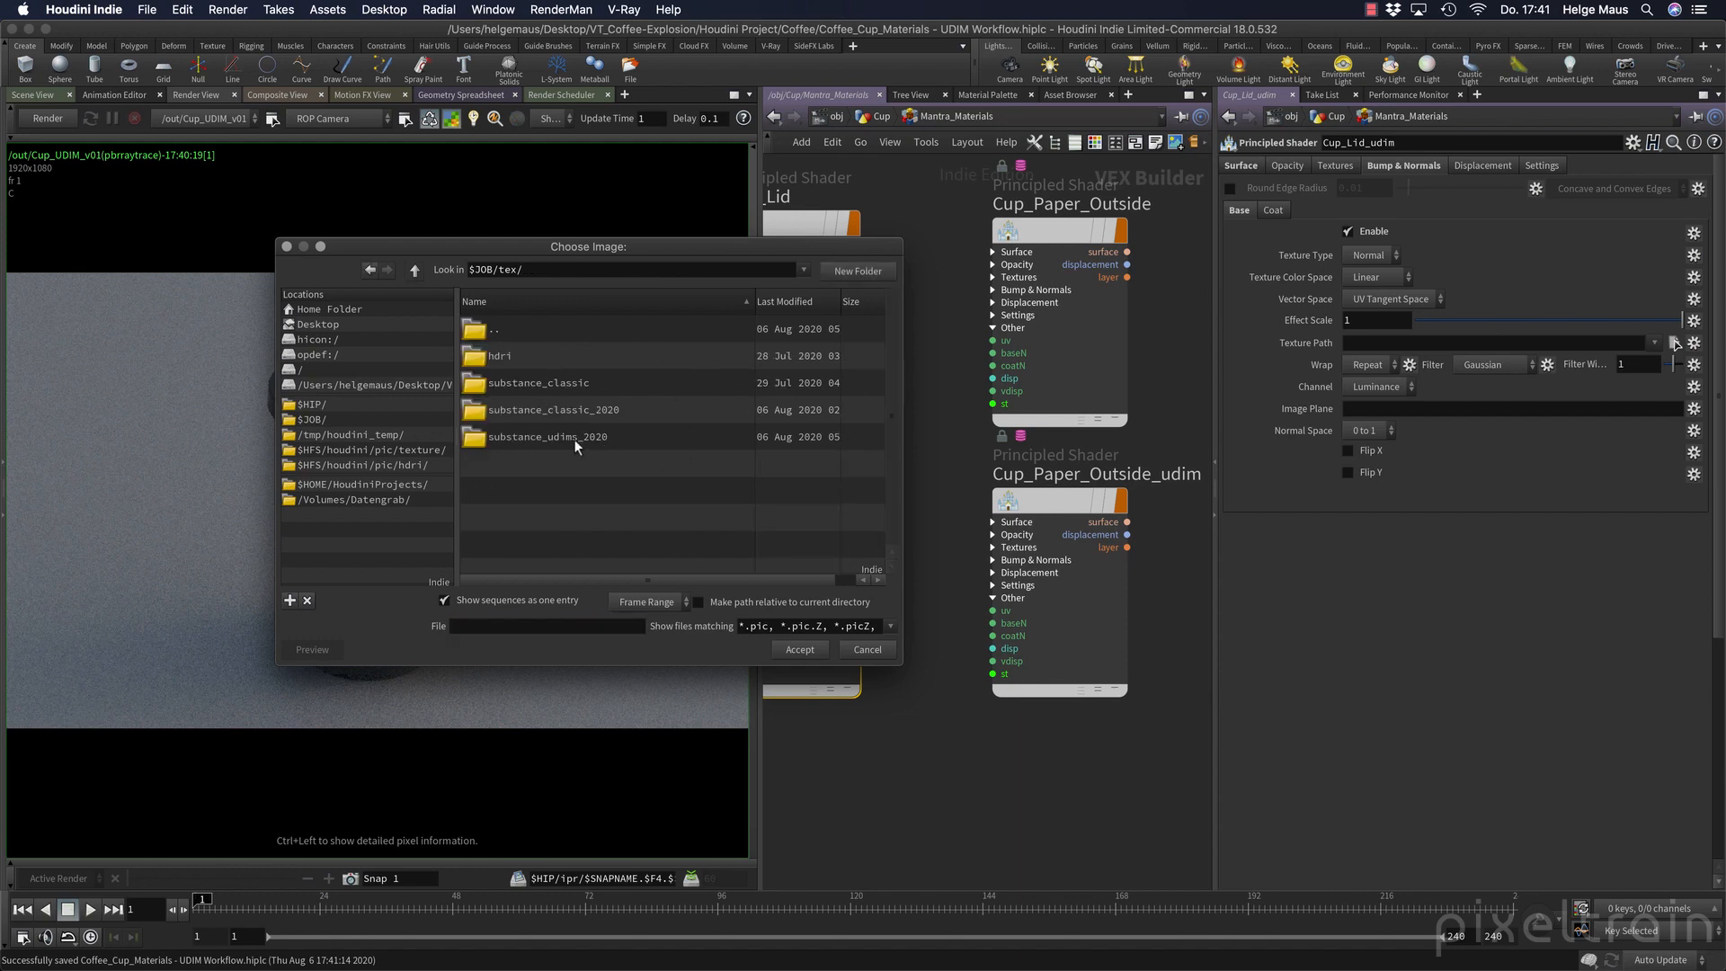
pyautogui.doubleClick(478, 438)
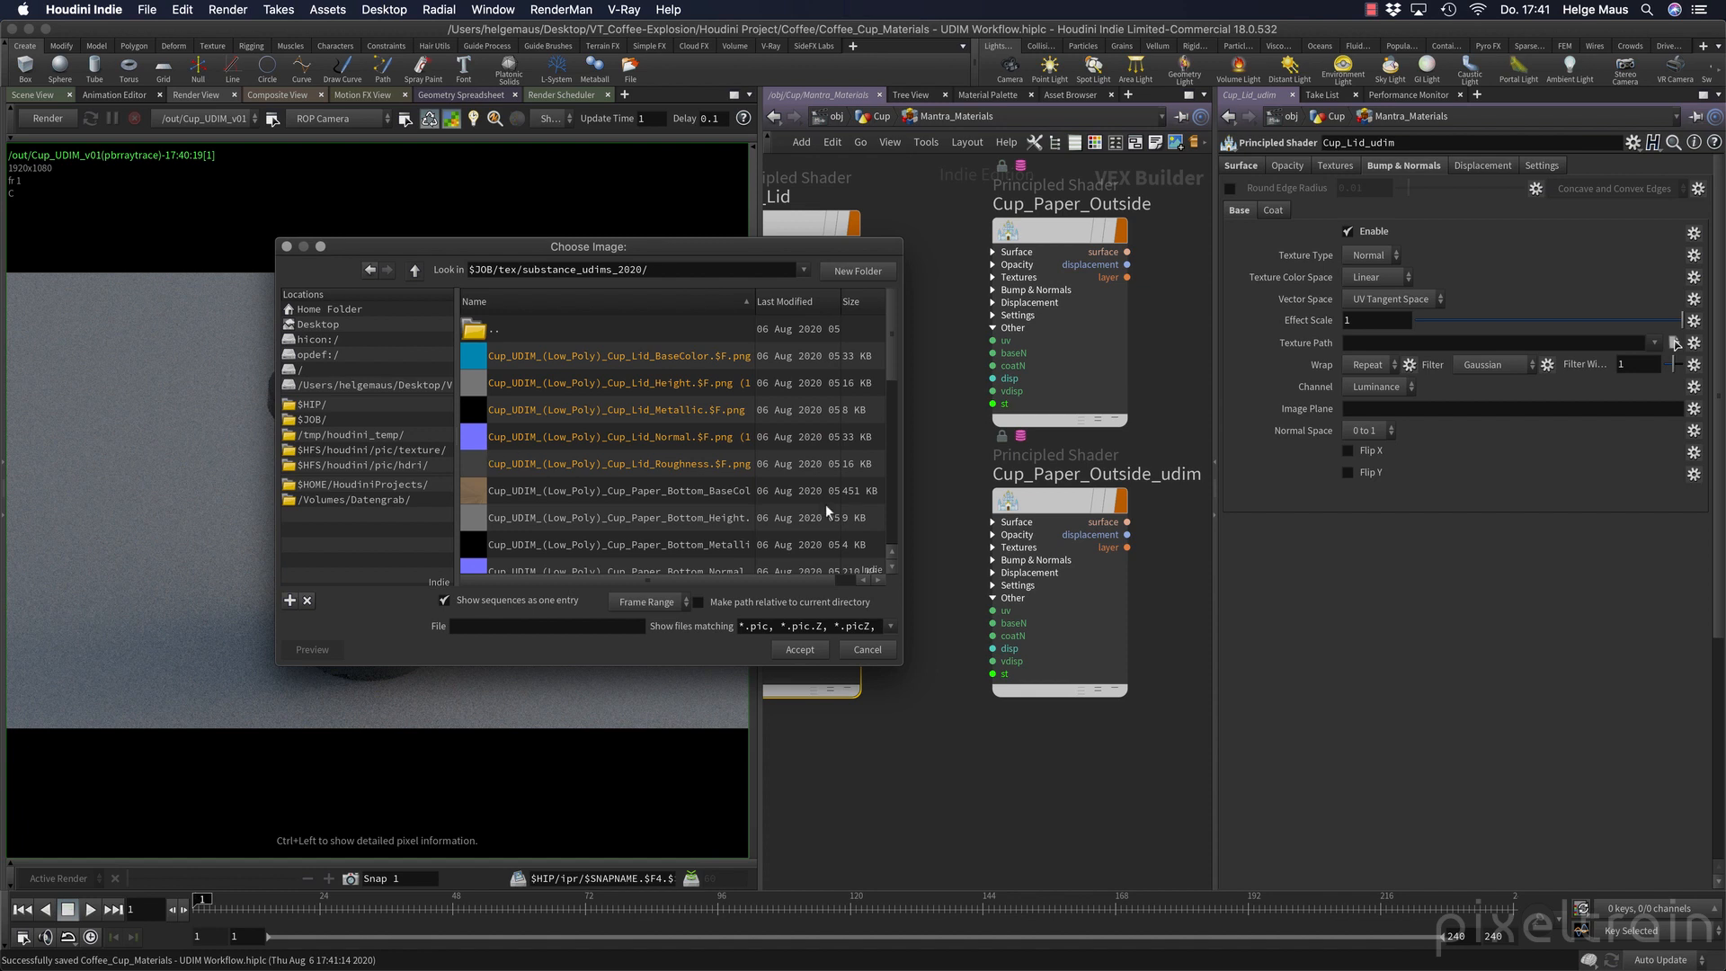
pyautogui.click(483, 599)
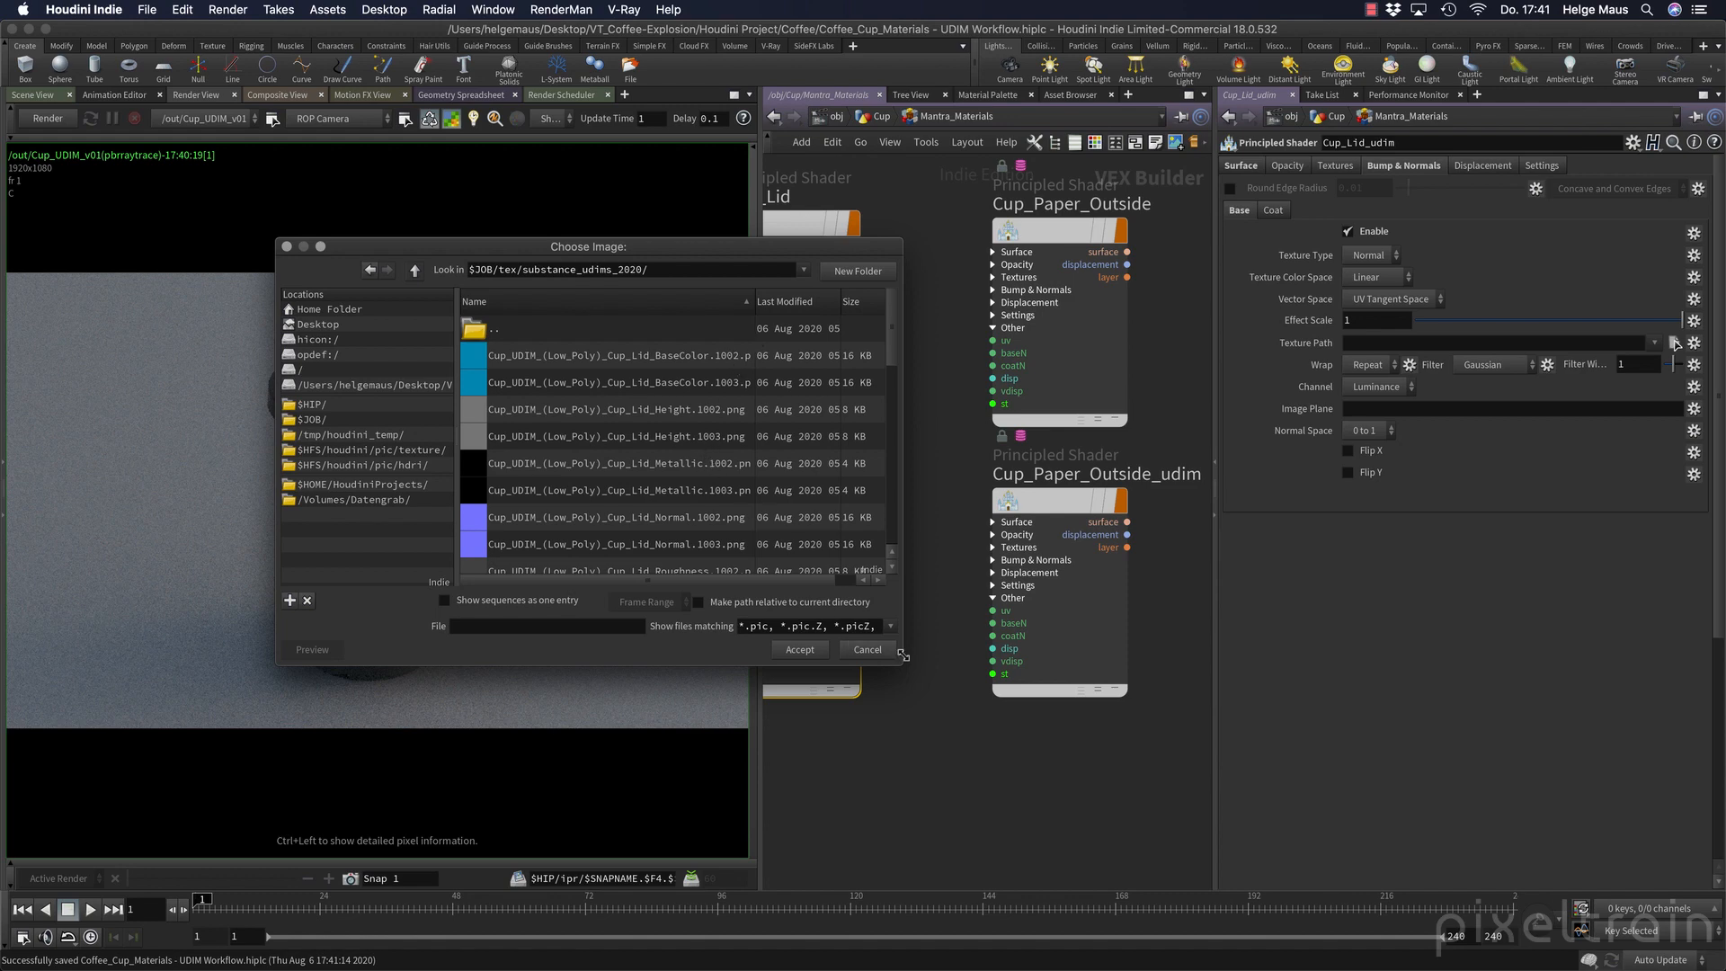
# Enlarge and reposition the file chooser, and load Cup_UDIM_(Low_Poly)_Cup_Lid_Normal.1002.png as the normal texture.
pyautogui.moveTo(901, 666); pyautogui.dragTo(1089, 756)
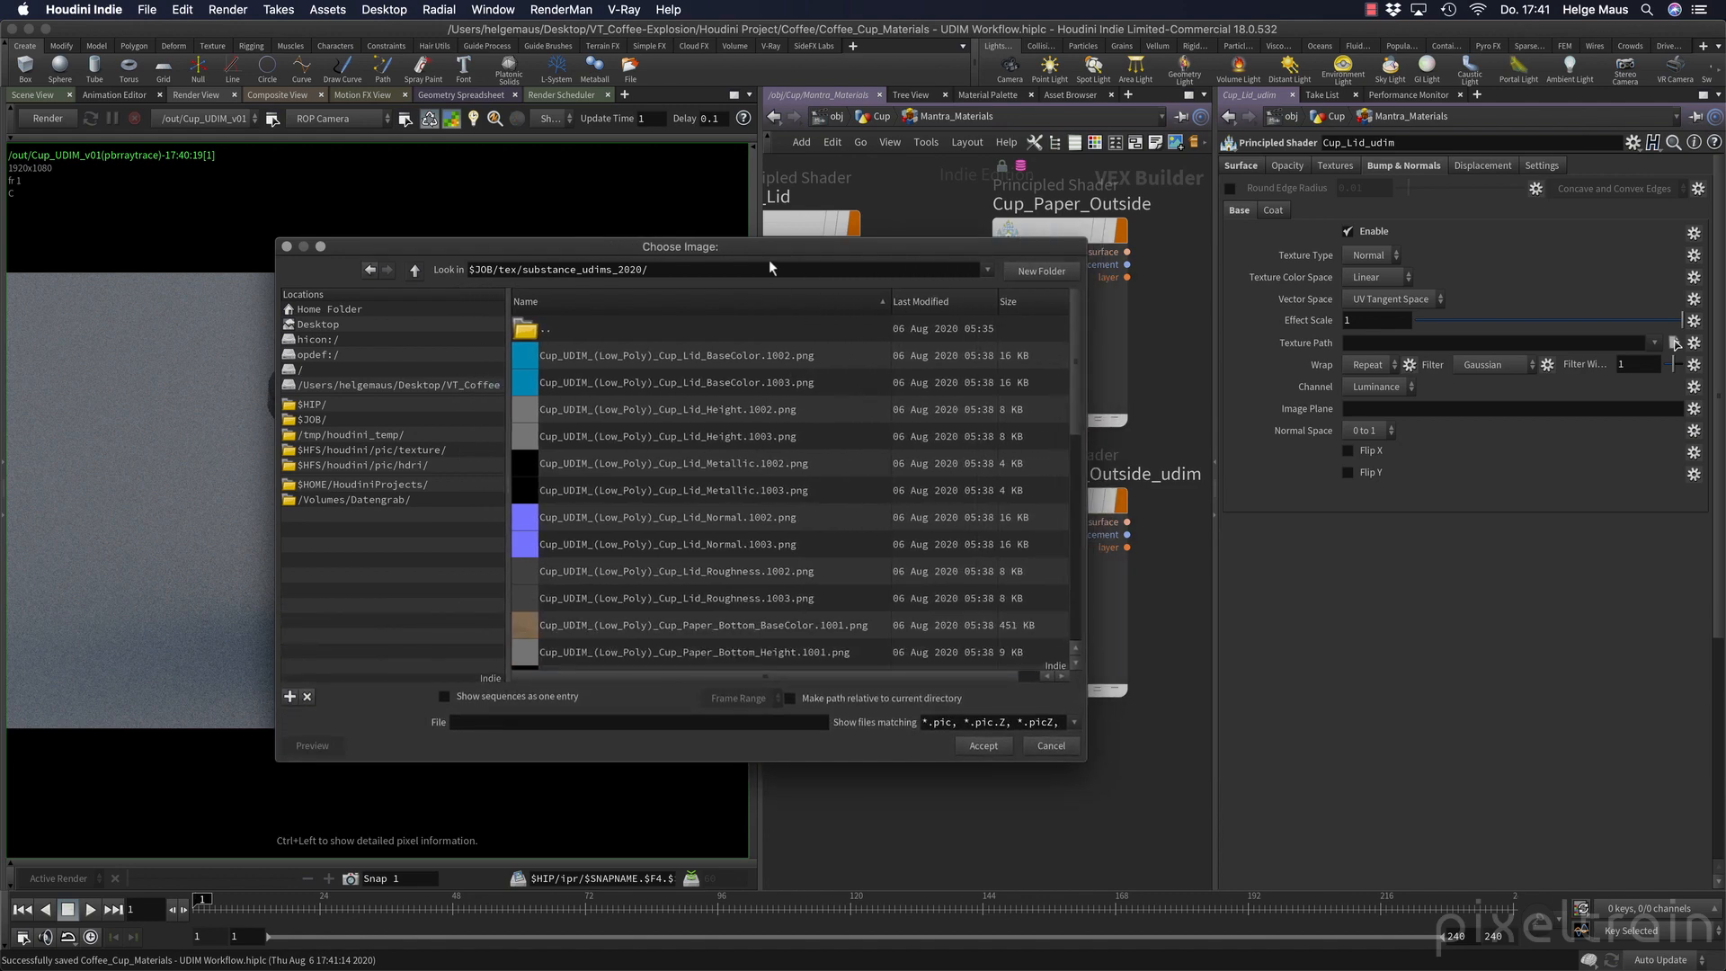
pyautogui.moveTo(768, 248); pyautogui.dragTo(571, 136)
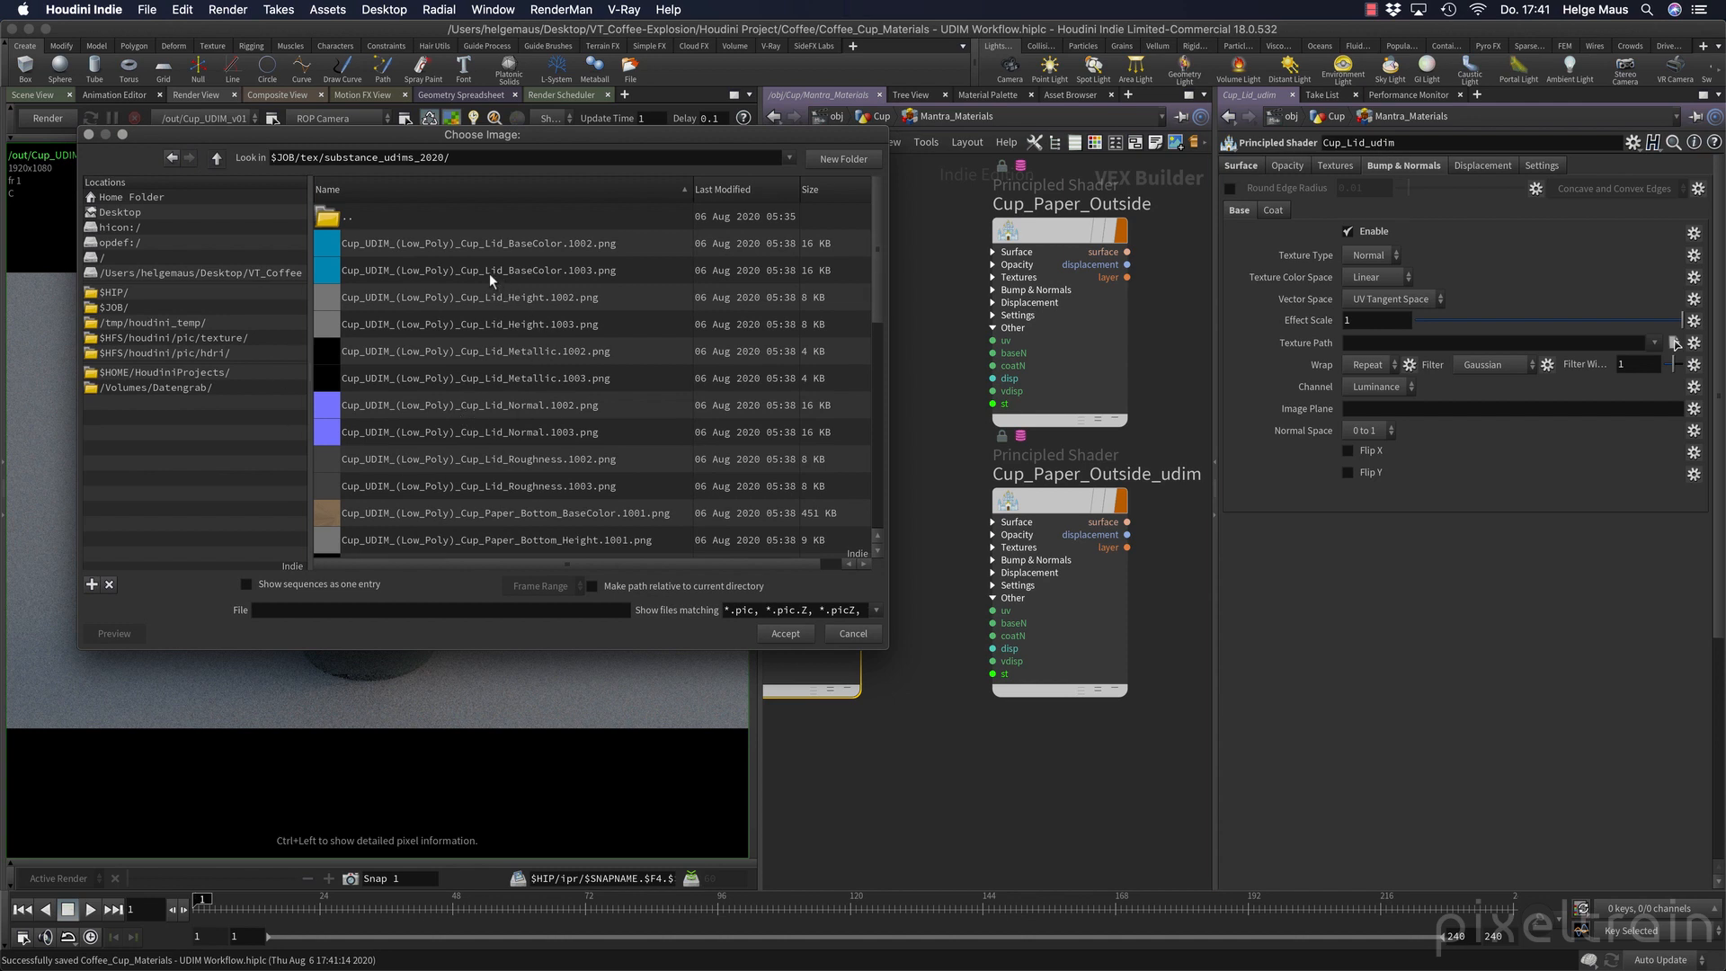
pyautogui.click(518, 412)
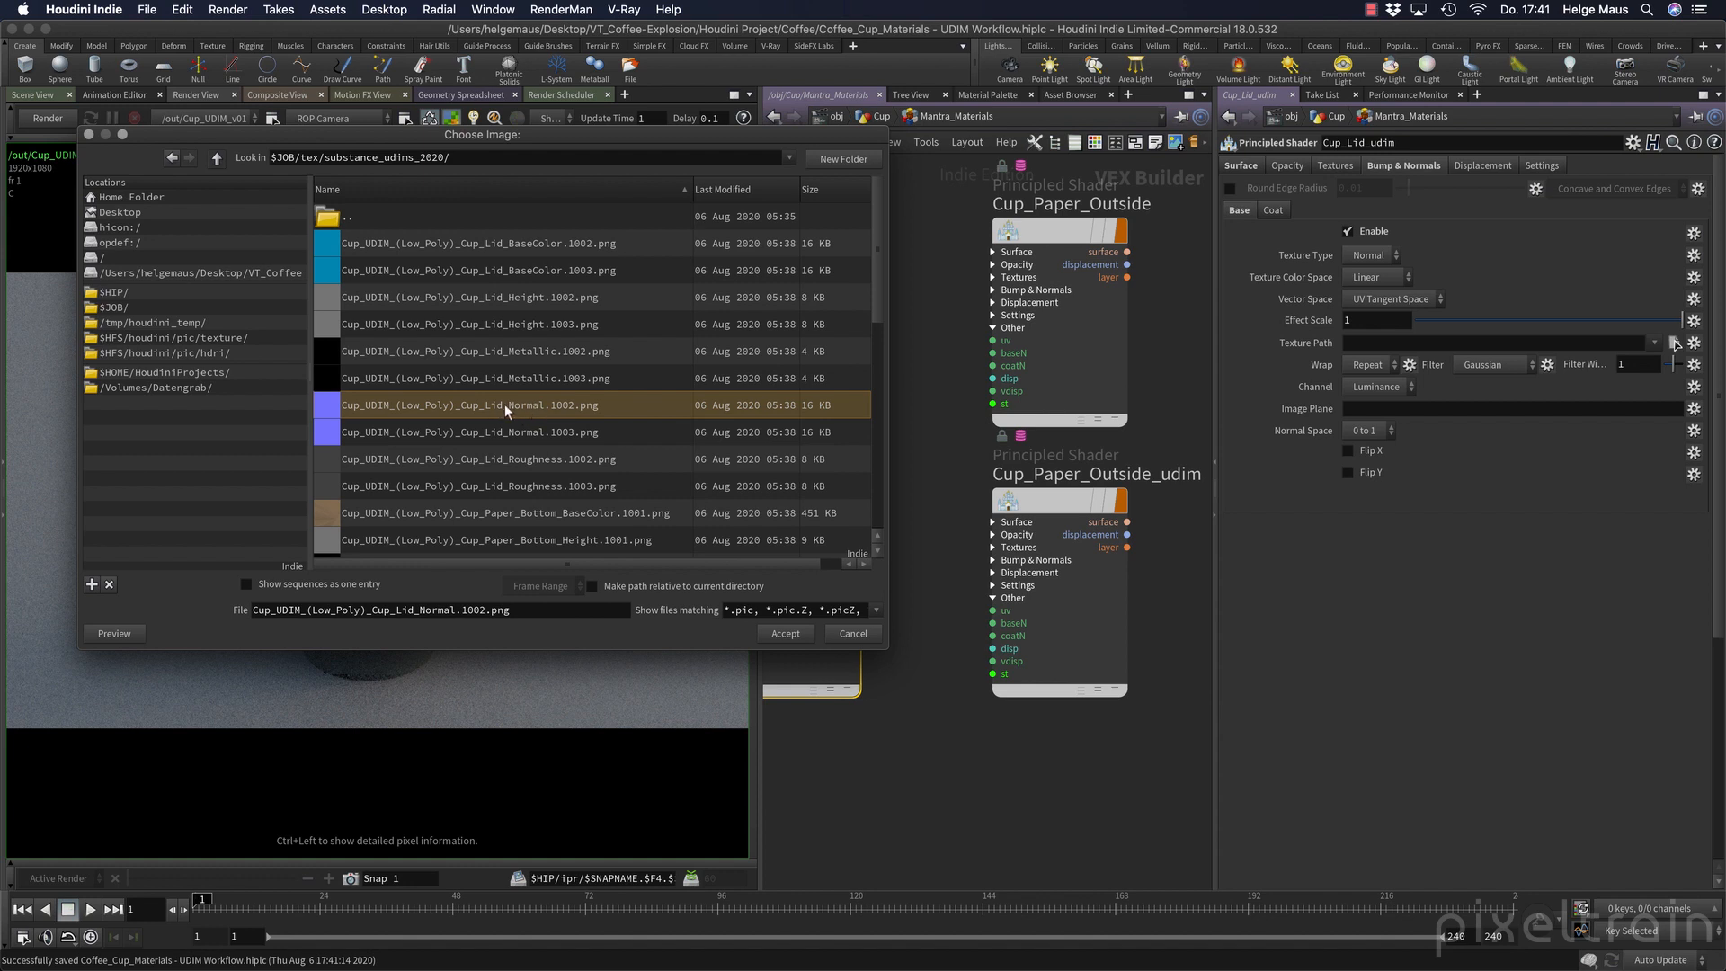
pyautogui.click(550, 425)
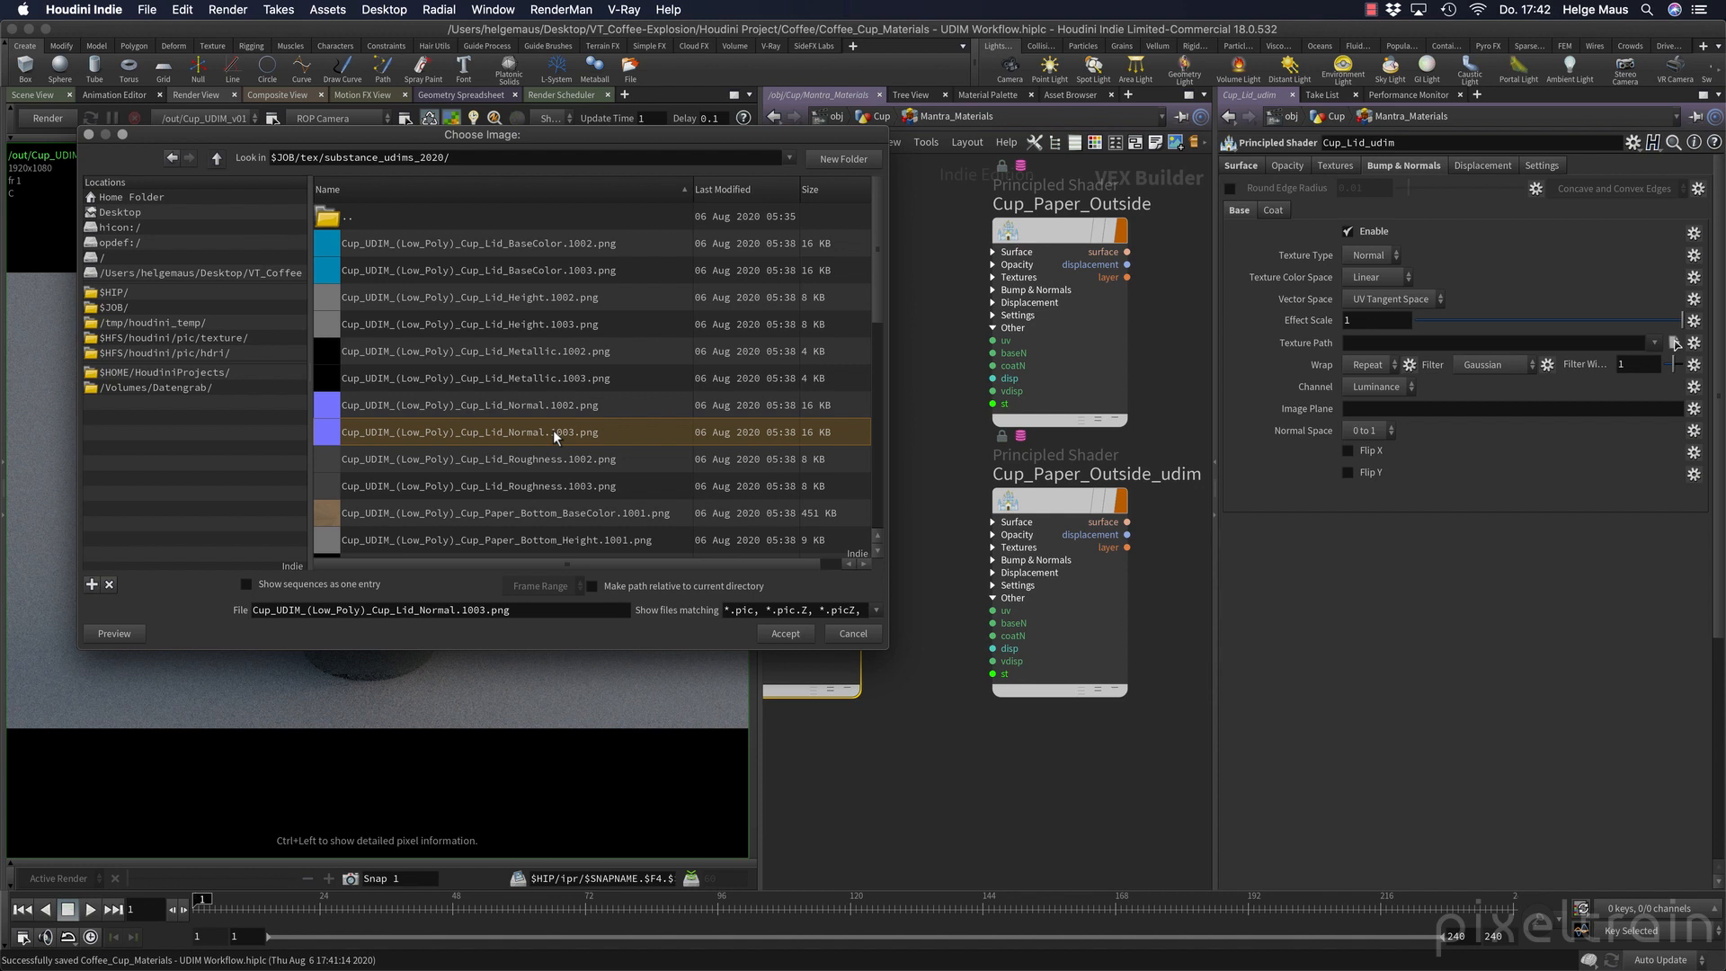
pyautogui.click(580, 397)
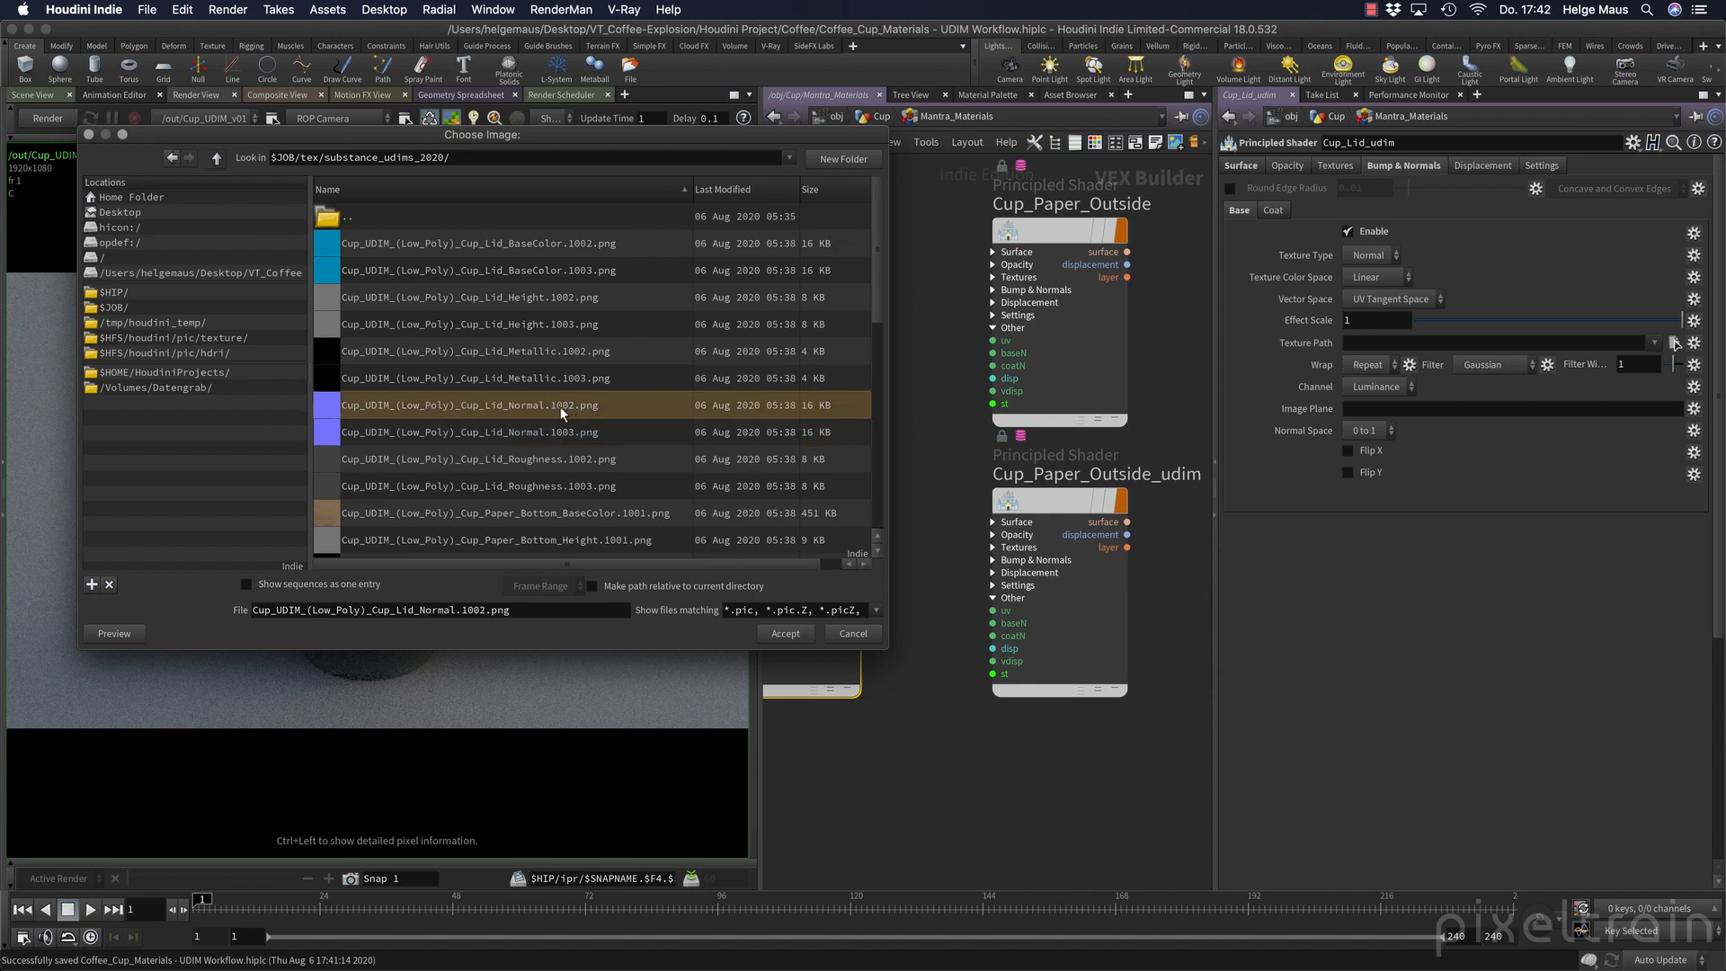
pyautogui.click(788, 634)
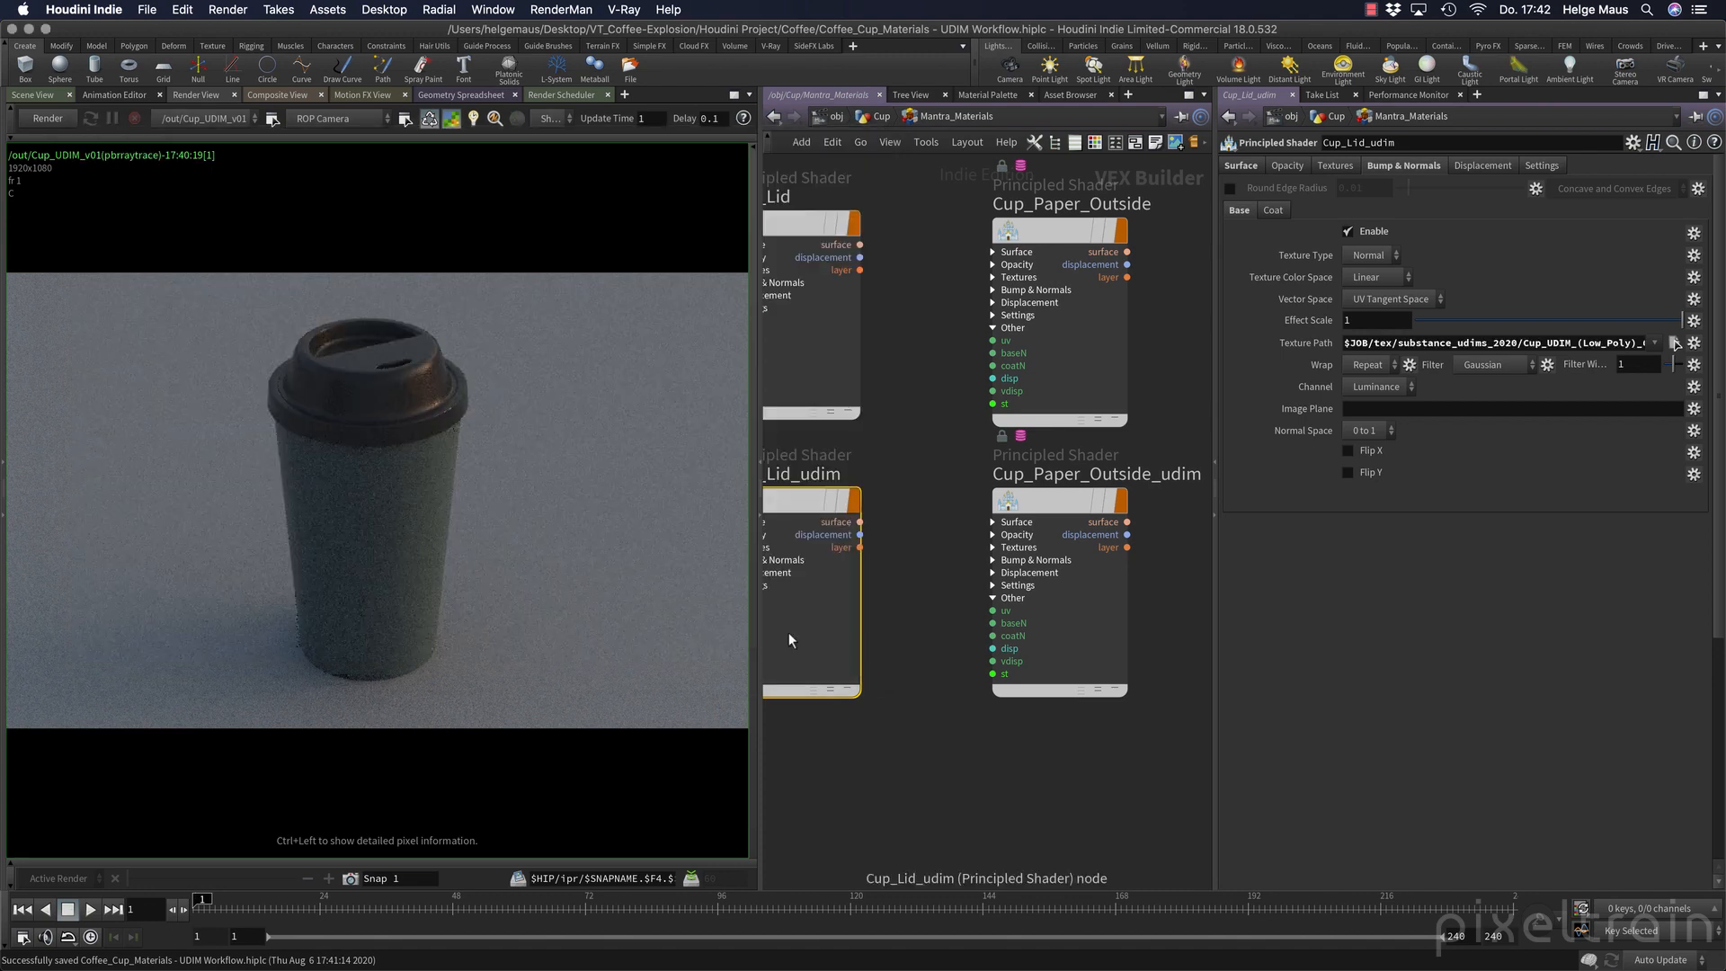
# Replace the tile number in the normal map's texture path with %(UDIM)d and check the end of the path.
pyautogui.click(1467, 347)
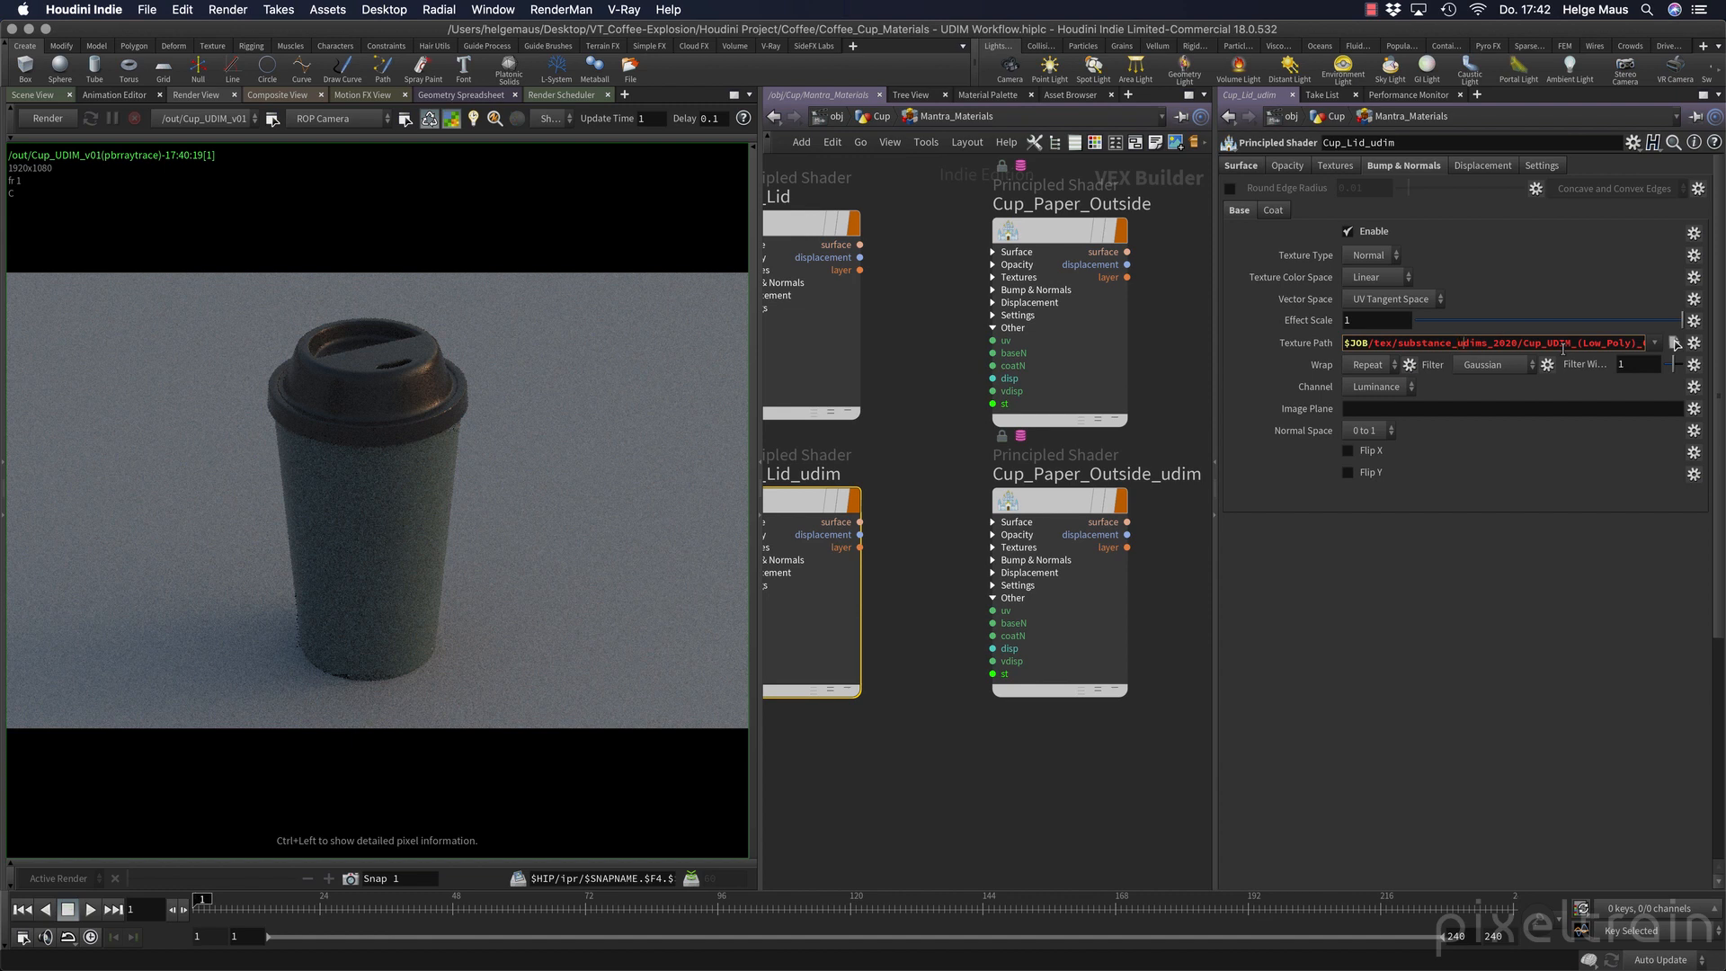
pyautogui.press('Right')
pyautogui.press('Right')
pyautogui.press('Right')
pyautogui.press('Right')
pyautogui.press('Right')
pyautogui.press('Right')
pyautogui.press('Right')
pyautogui.press('Right')
pyautogui.press('Right')
pyautogui.press('Right')
pyautogui.press('Right')
pyautogui.press('Right')
pyautogui.press('Right')
pyautogui.press('Right')
pyautogui.press('Right')
pyautogui.press('Right')
pyautogui.press('Right')
pyautogui.press('Right')
pyautogui.press('Right')
pyautogui.press('Right')
pyautogui.press('Right')
pyautogui.press('Right')
pyautogui.press('Right')
pyautogui.press('Right')
pyautogui.press('Right')
pyautogui.press('Right')
pyautogui.moveTo(1600, 347)
pyautogui.mouseDown()
pyautogui.moveTo(1626, 348)
pyautogui.moveTo(1597, 343)
pyautogui.mouseUp()
pyautogui.click(1627, 348)
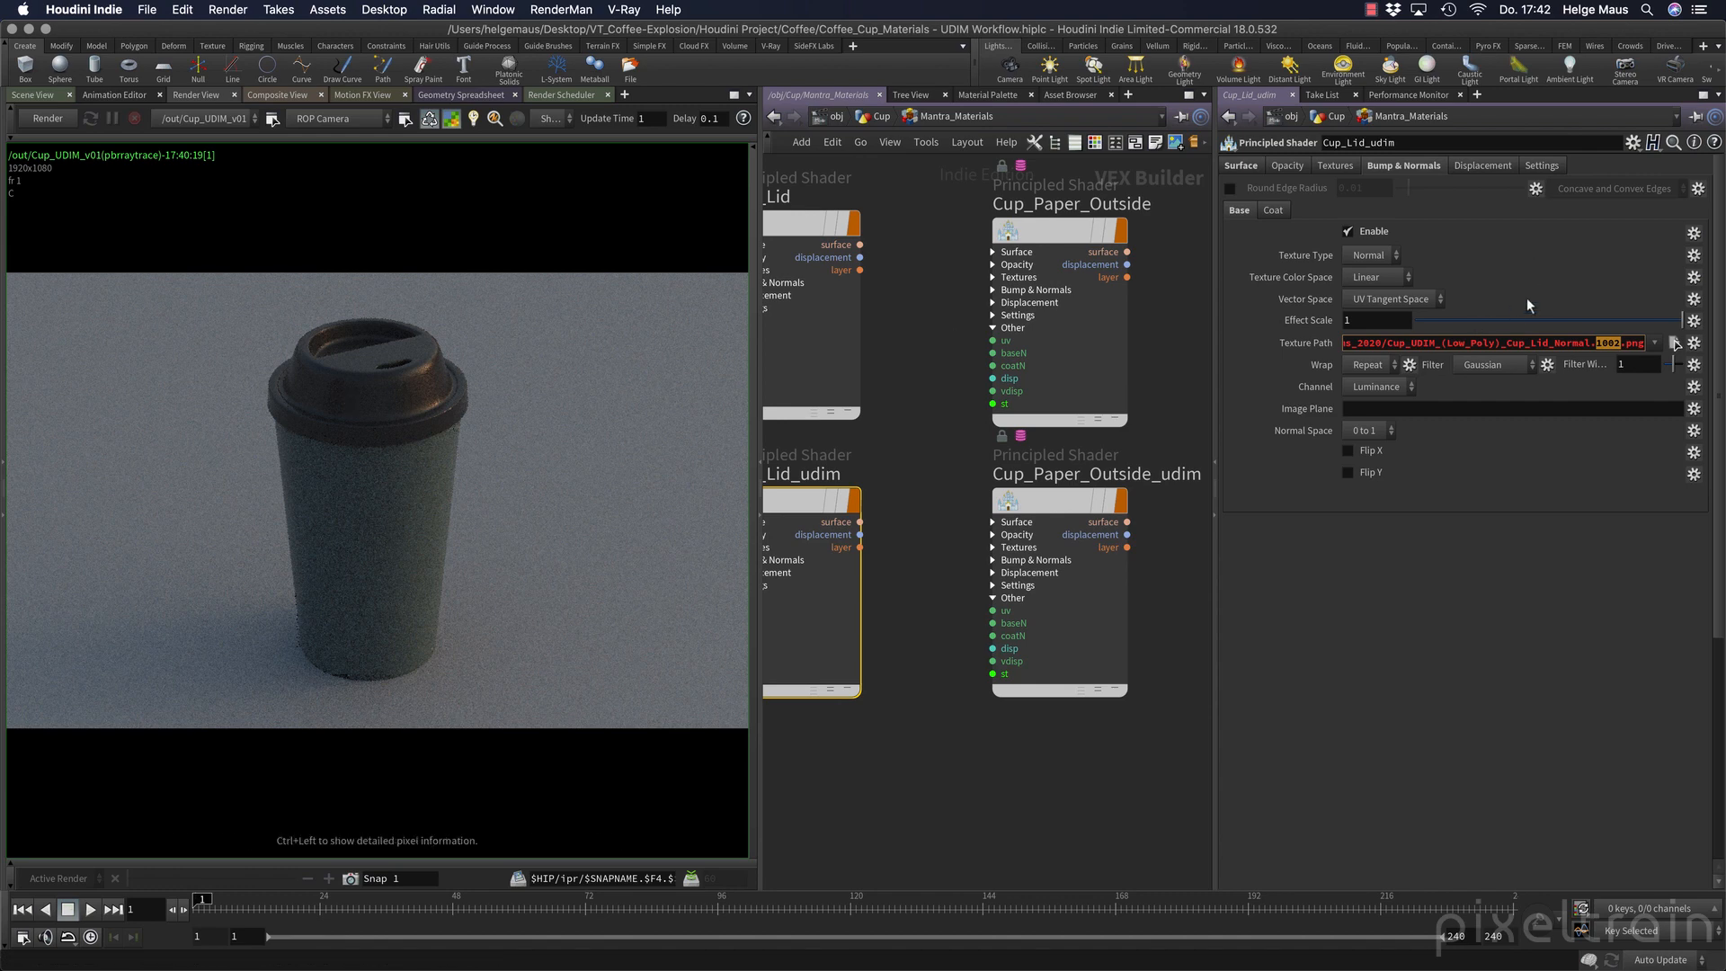
pyautogui.write('%')
pyautogui.write('()')
pyautogui.write('UDIM')
pyautogui.write('d')
pyautogui.press('Return')
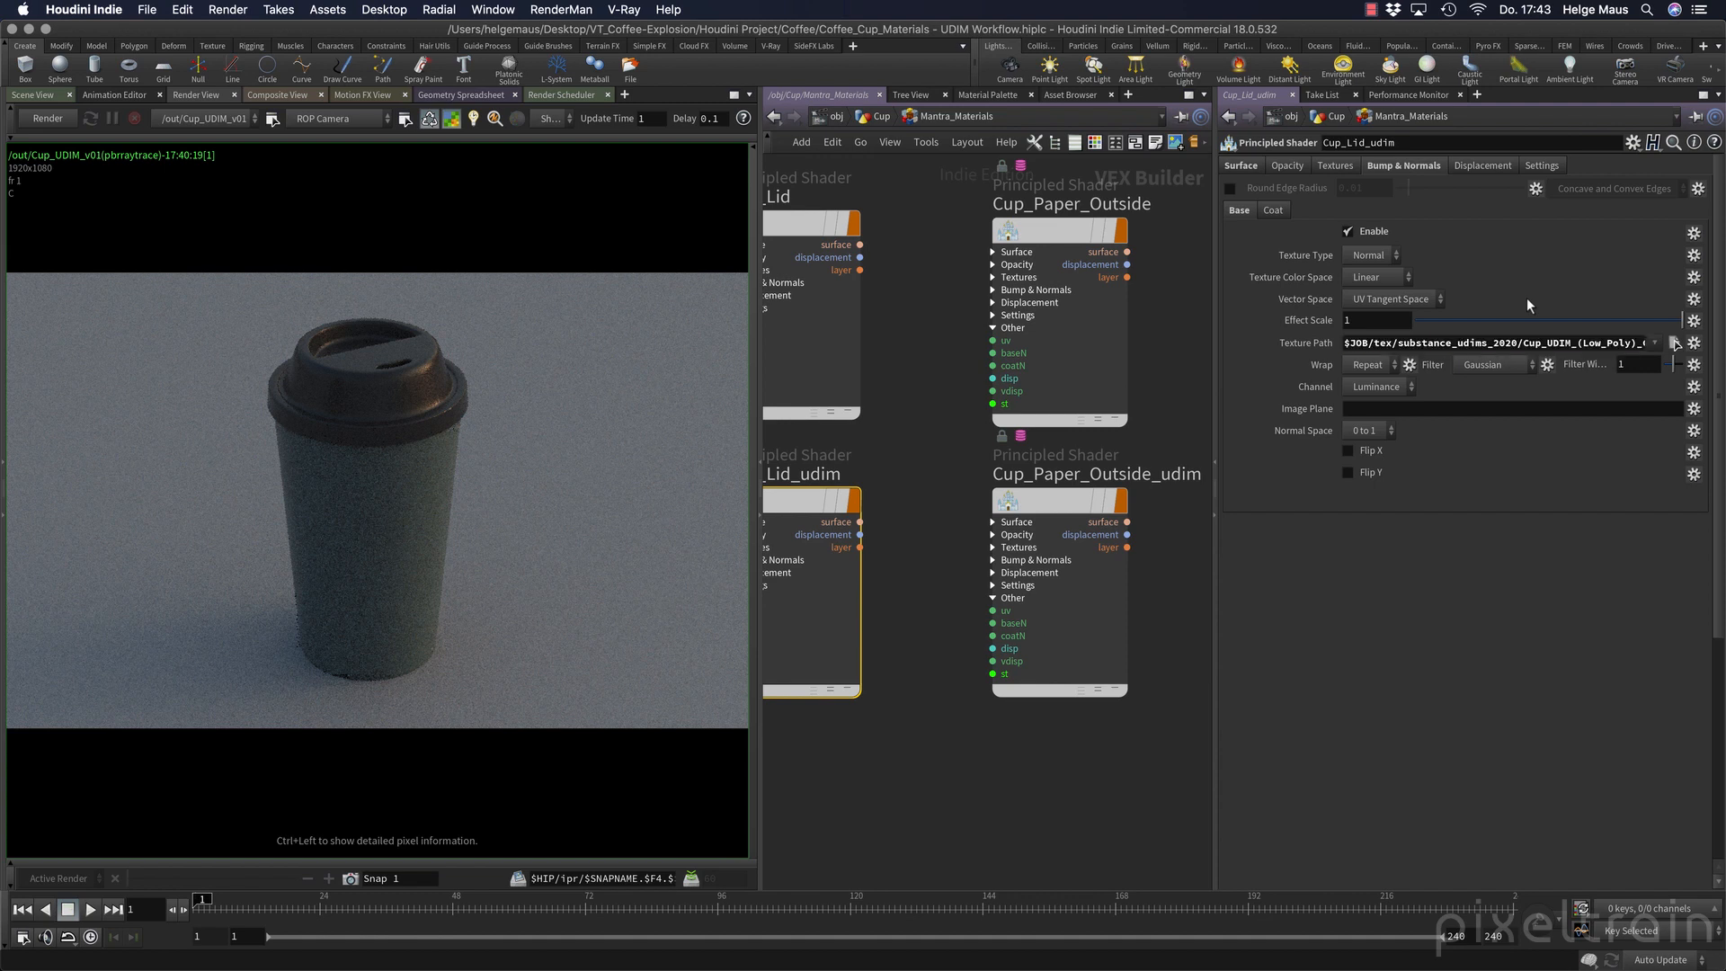
pyautogui.click(1589, 341)
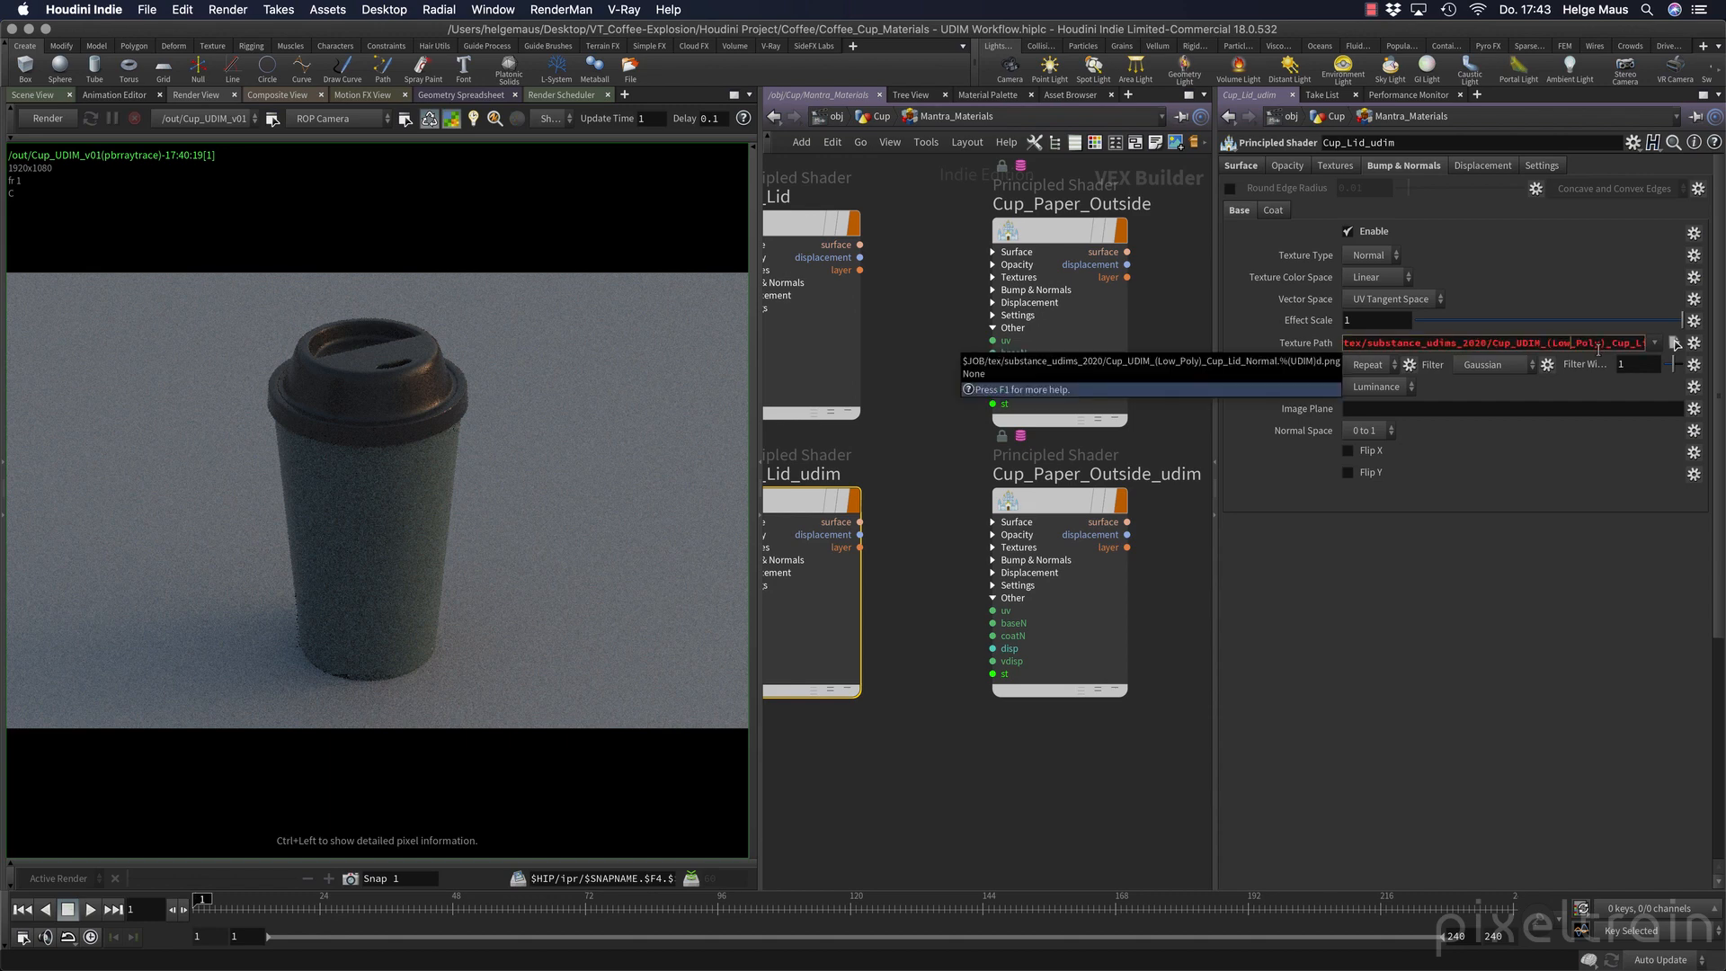
pyautogui.moveTo(1571, 486)
pyautogui.mouseDown(button='middle')
pyautogui.moveTo(1603, 482)
pyautogui.moveTo(1568, 475)
pyautogui.mouseUp(button='middle')
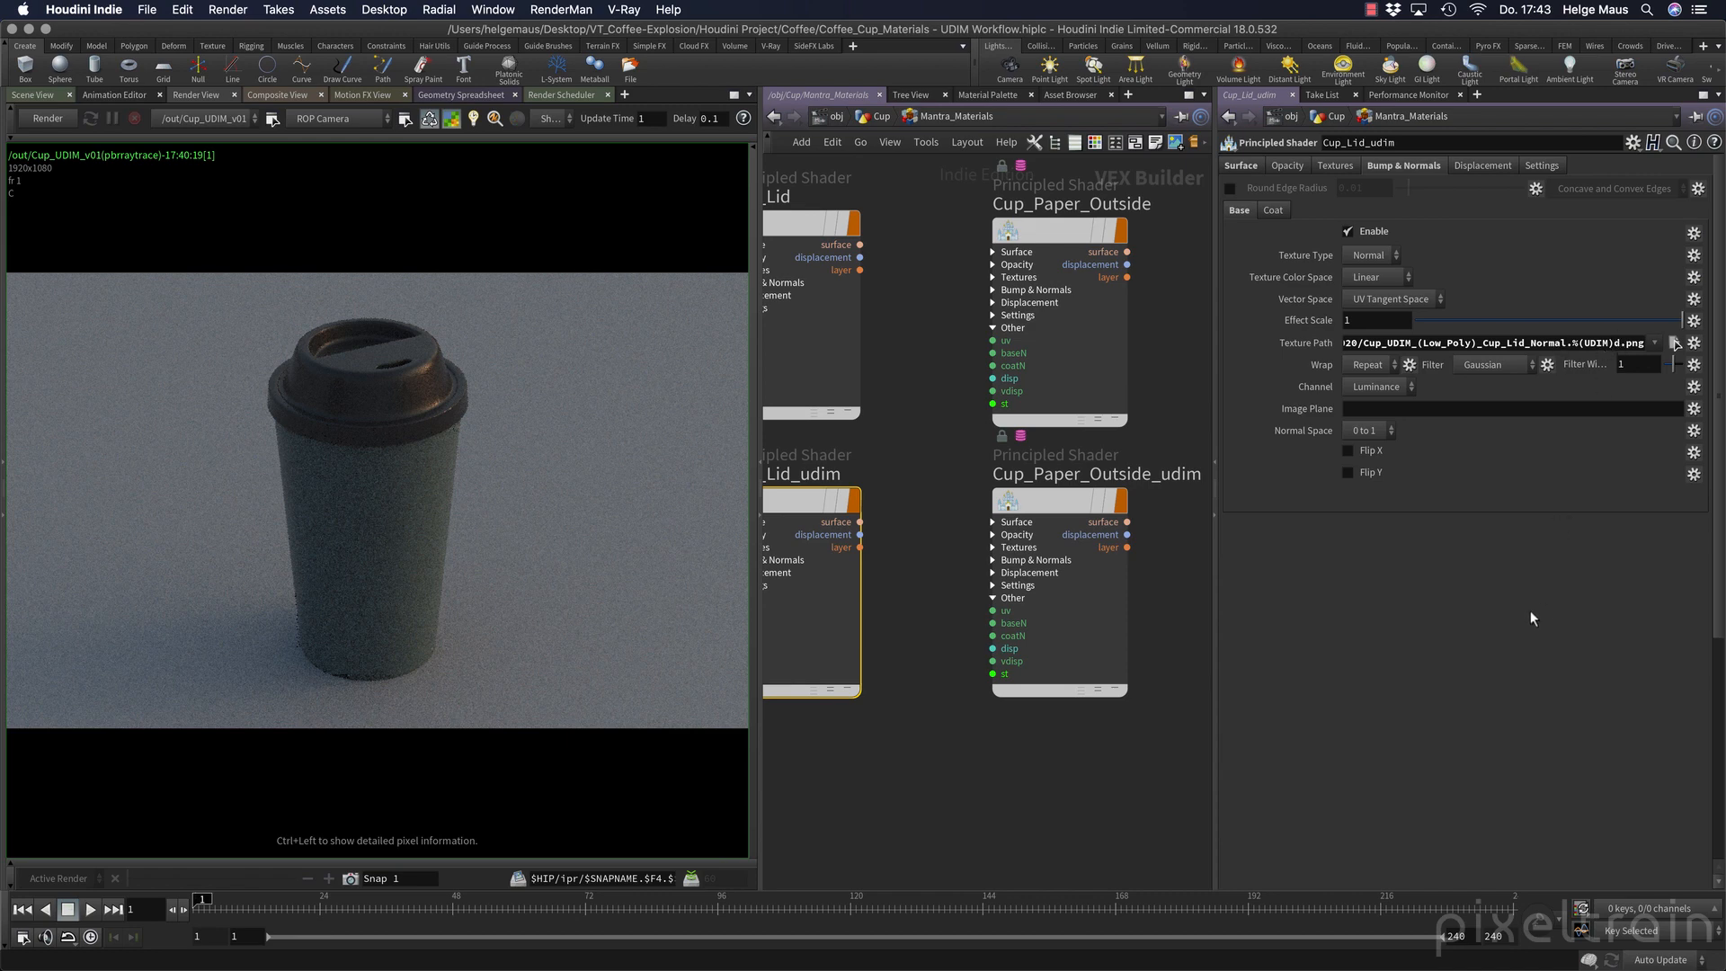
# Enable the lid shader's Base Color texture and load Cup_UDIM_(Low_Poly)_Cup_Lid_BaseColor.1002.png.
pyautogui.click(1336, 166)
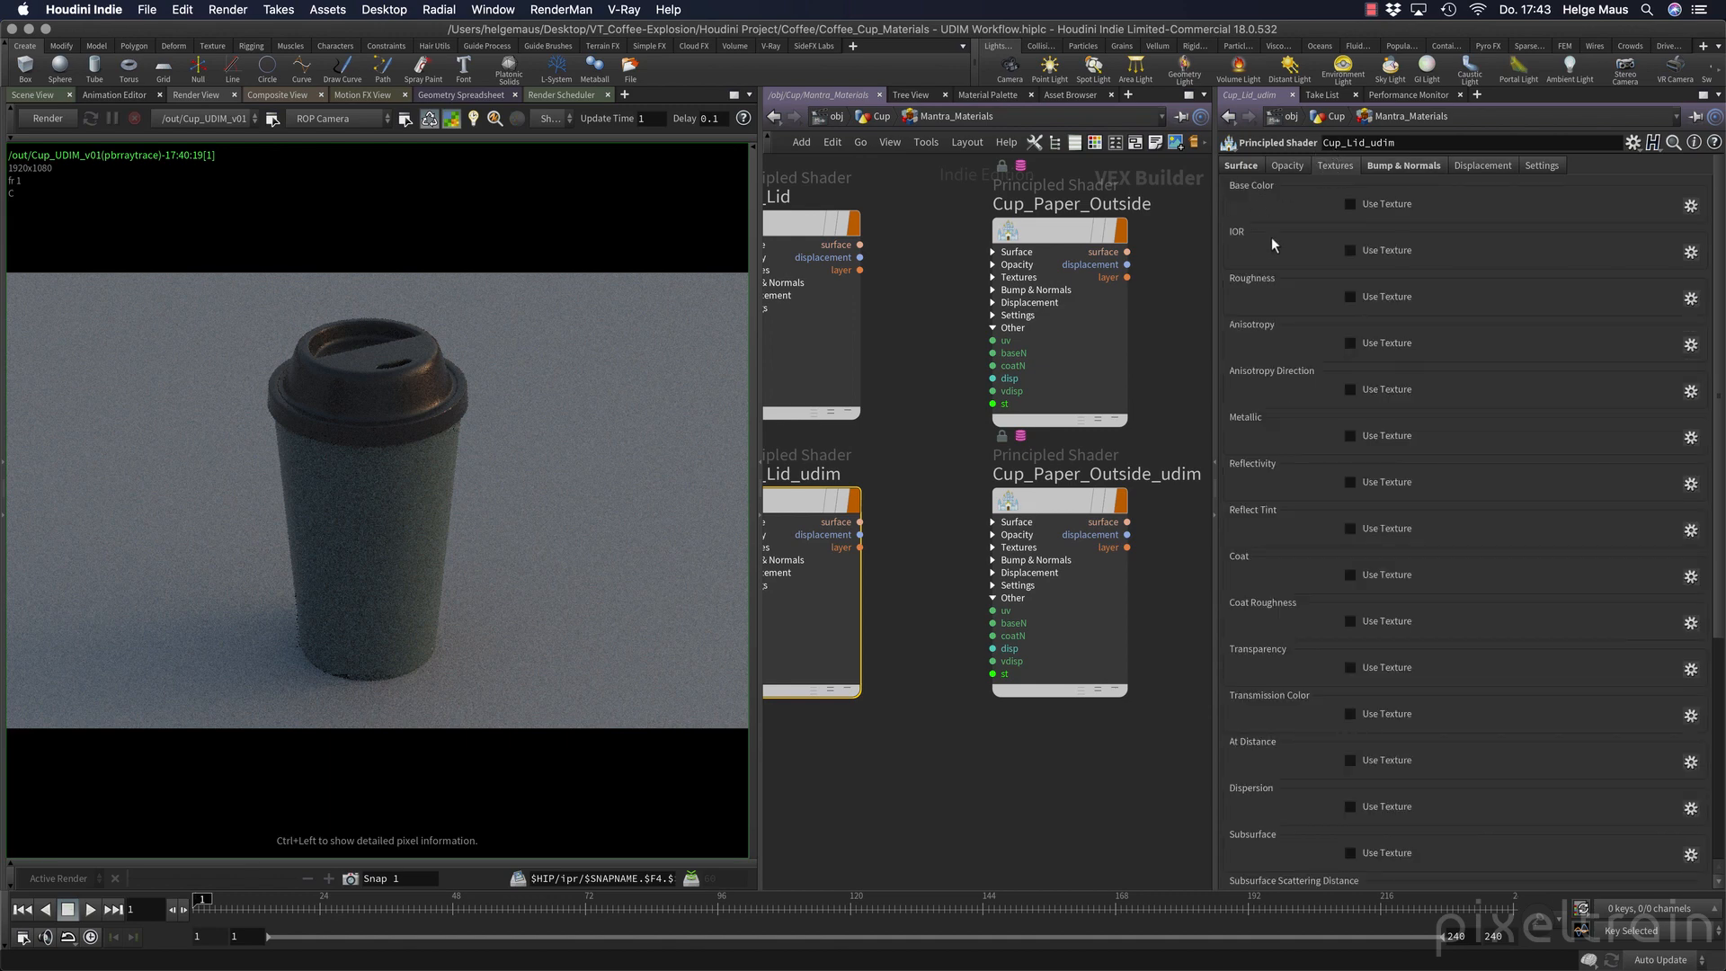
pyautogui.click(1386, 203)
pyautogui.click(1671, 228)
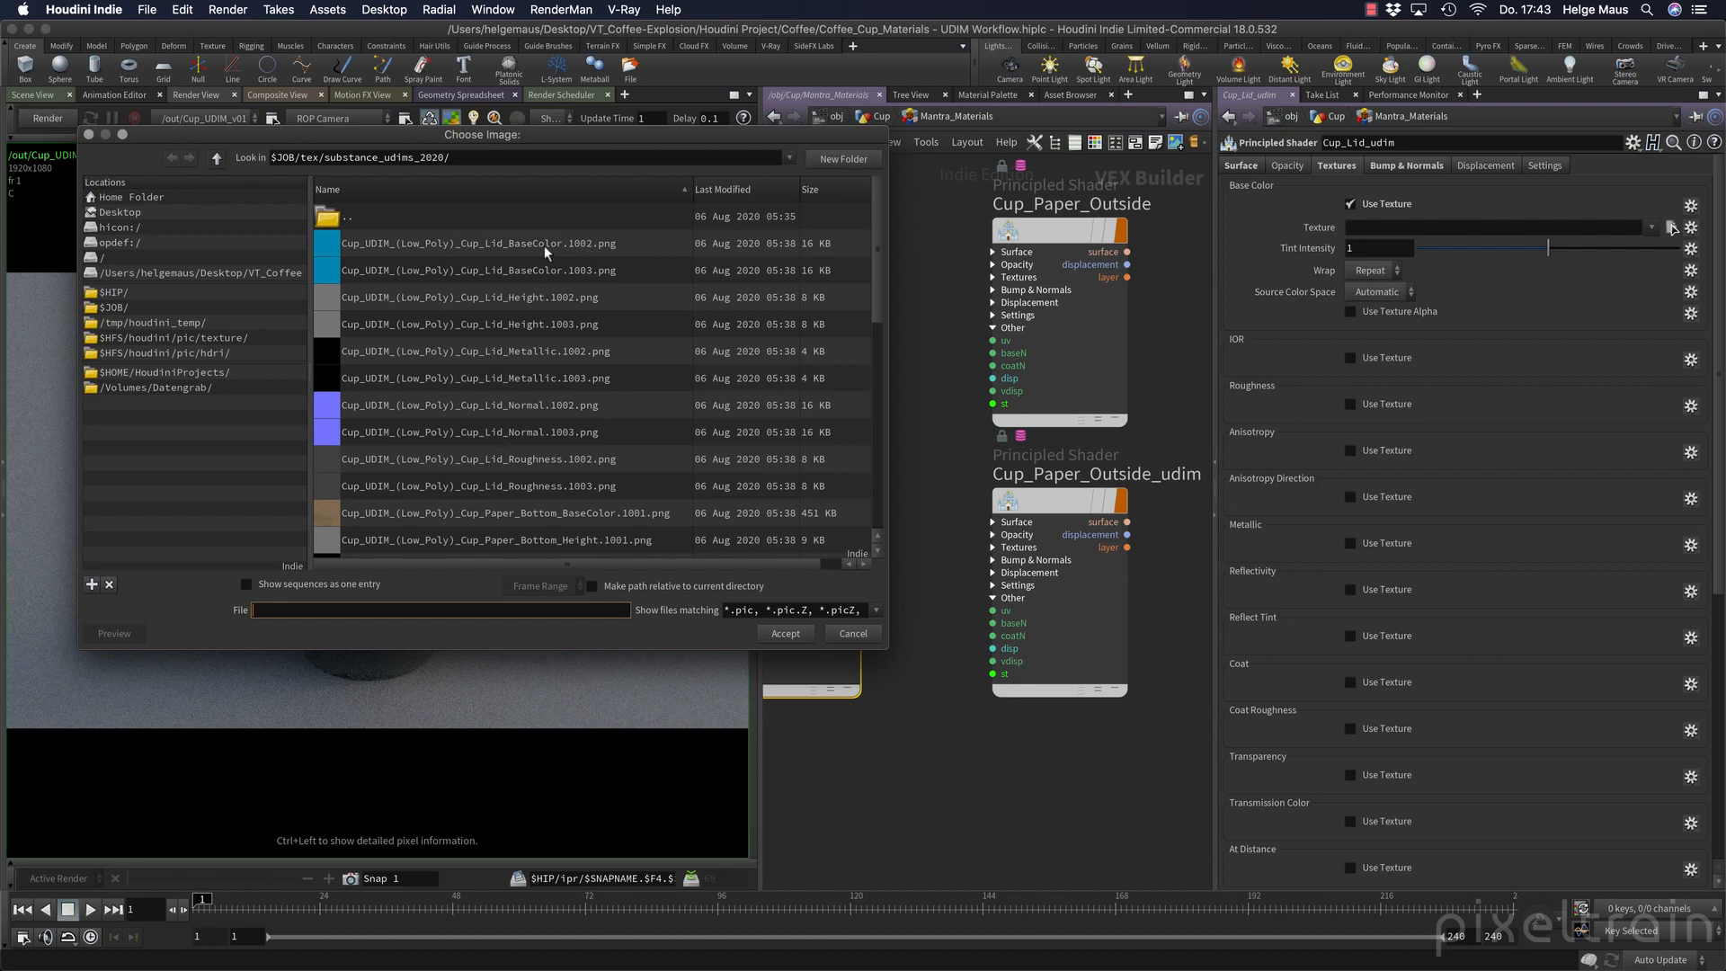
pyautogui.click(612, 243)
pyautogui.click(791, 632)
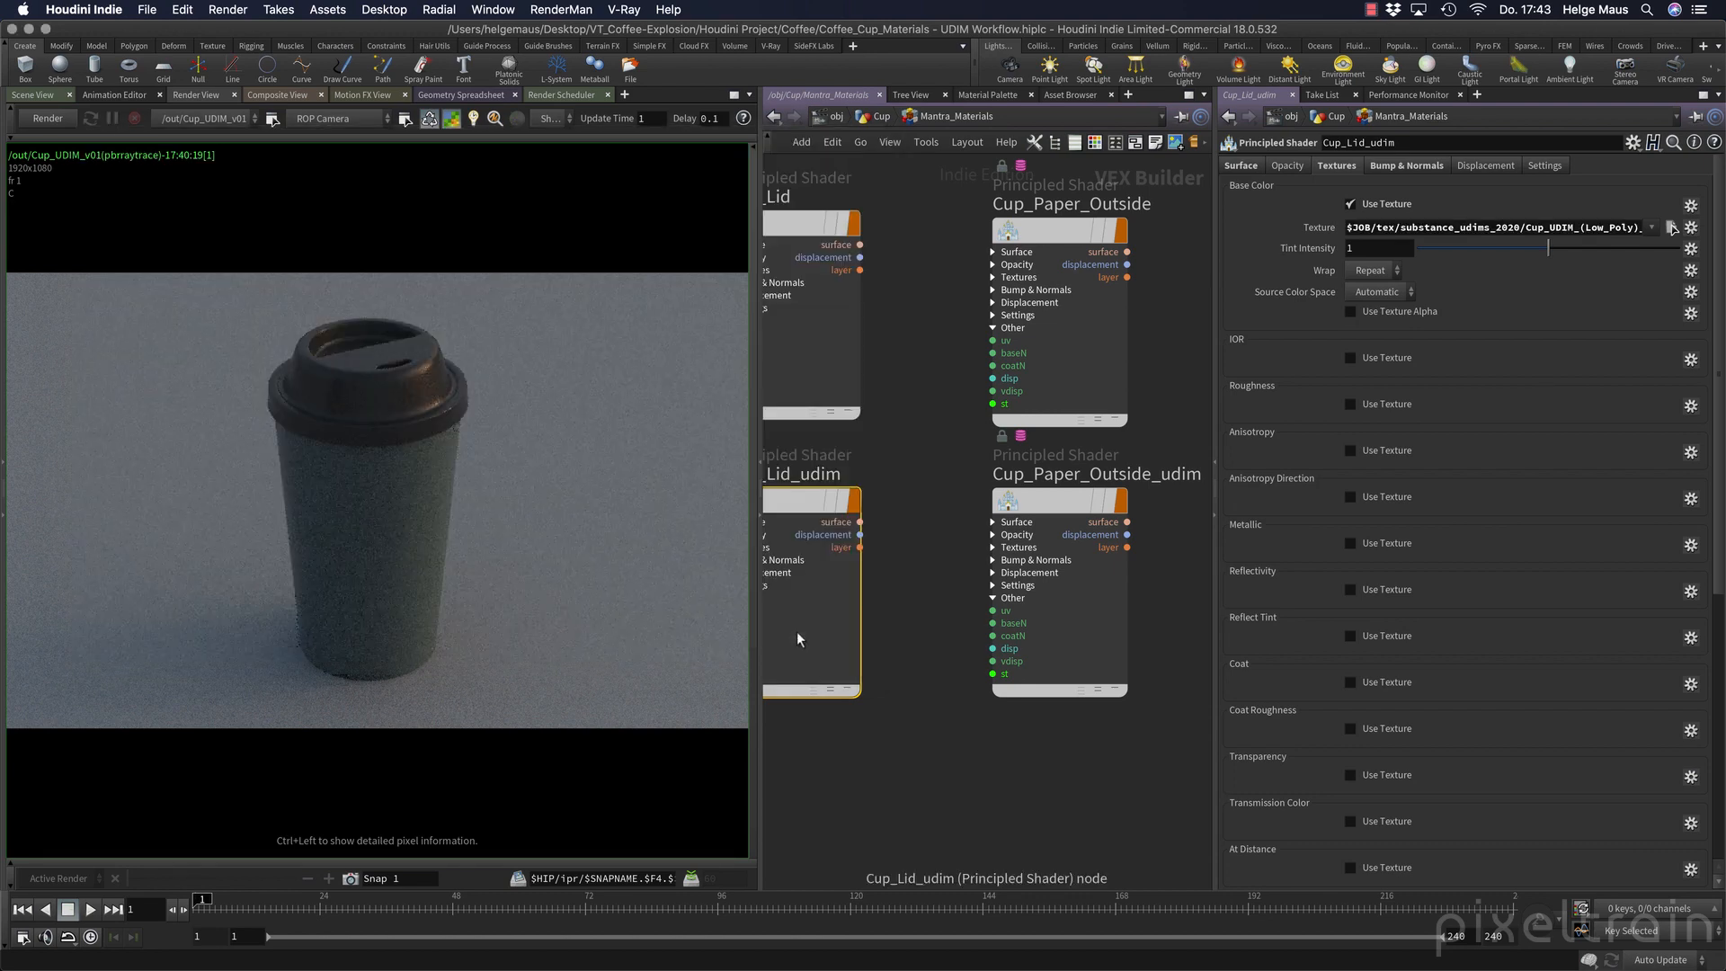
# Replace the tile number in the Base Color texture path with %(UDIM)d.
pyautogui.click(1586, 230)
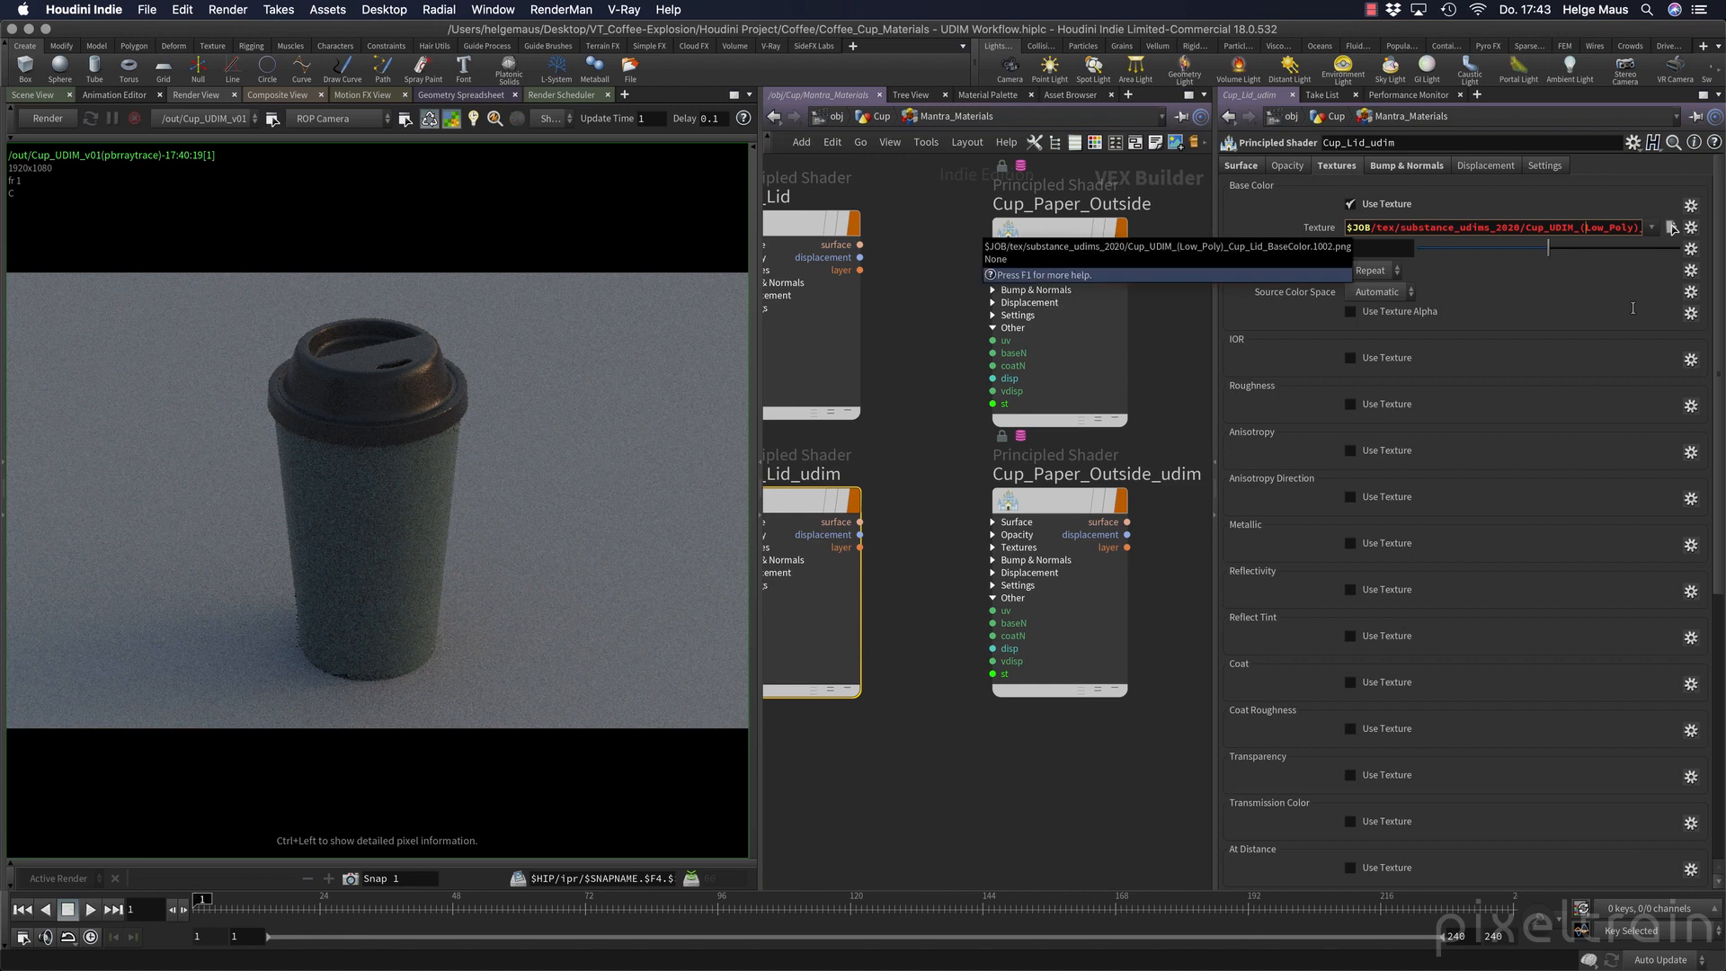
pyautogui.press('Right')
pyautogui.press('Right')
pyautogui.press('Right')
pyautogui.press('Right')
pyautogui.press('Right')
pyautogui.press('Right')
pyautogui.press('Right')
pyautogui.press('Right')
pyautogui.press('Right')
pyautogui.press('Right')
pyautogui.press('Right')
pyautogui.press('Right')
pyautogui.press('Right')
pyautogui.press('Right')
pyautogui.press('Right')
pyautogui.press('Right')
pyautogui.press('Right')
pyautogui.press('Right')
pyautogui.press('Right')
pyautogui.press('Right')
pyautogui.press('Right')
pyautogui.press('Right')
pyautogui.press('Right')
pyautogui.press('Right')
pyautogui.doubleClick(1606, 227)
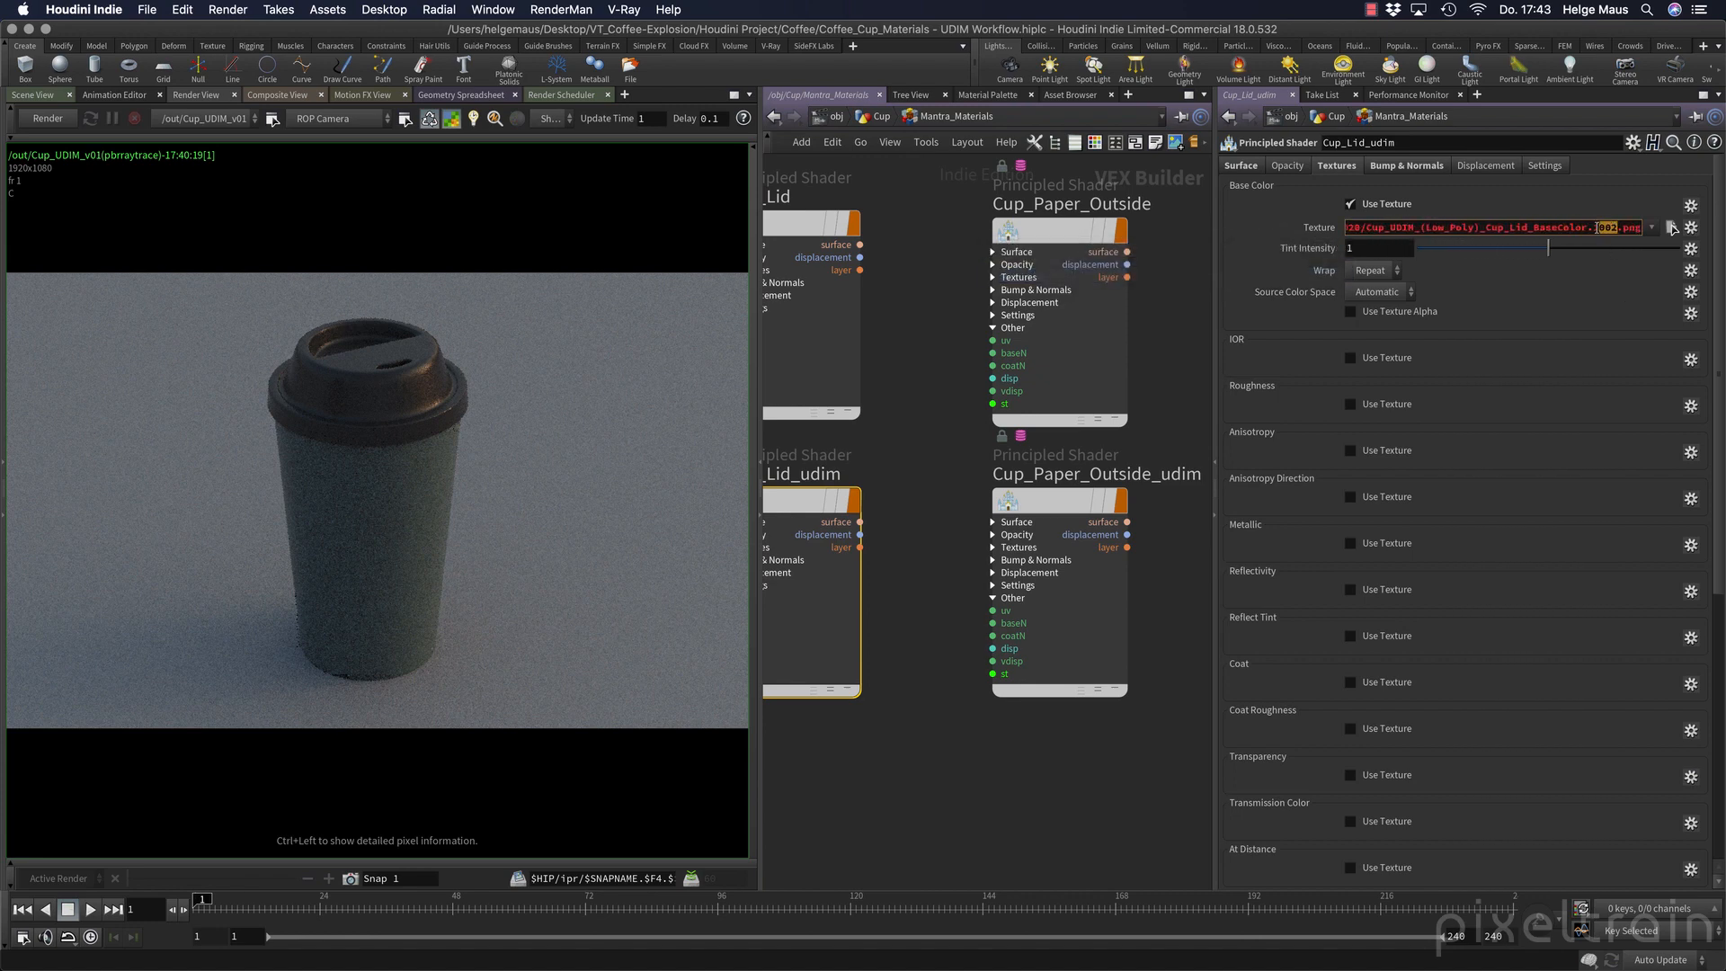
pyautogui.write('%')
pyautogui.write('()')
pyautogui.write('UDIM_(Low_Poly)_')
pyautogui.press('Return')
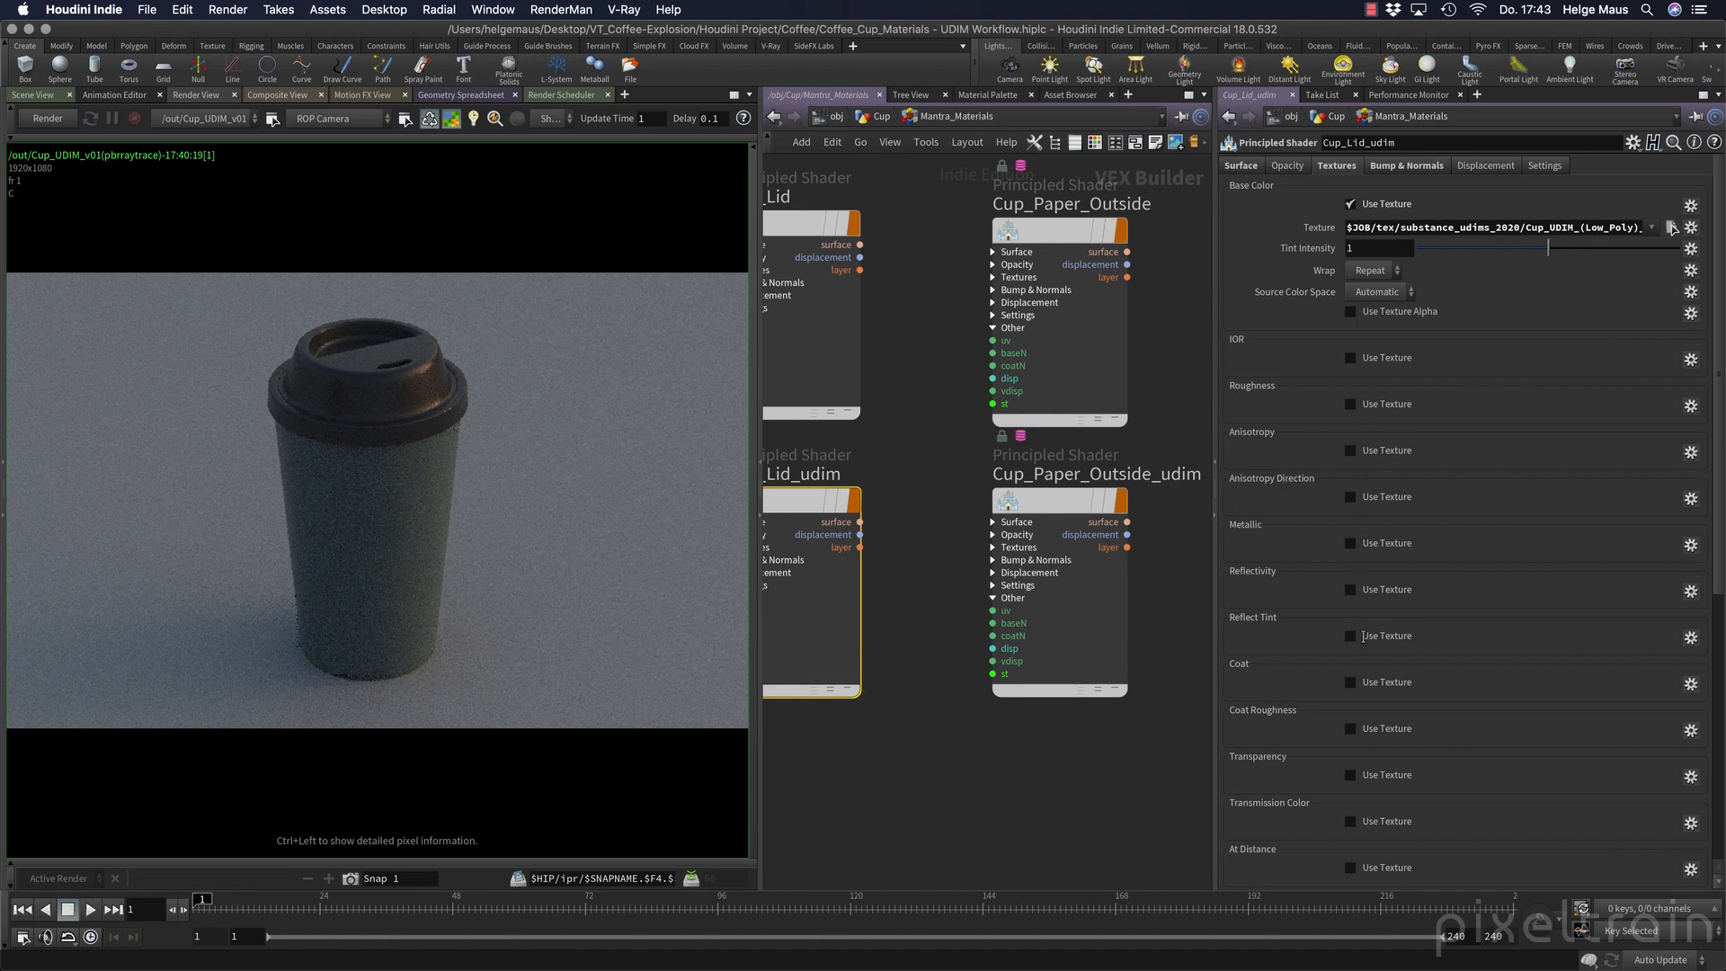
# Enable the lid shader's Roughness texture and load Cup_UDIM_(Low_Poly)_Cup_Lid_Roughness.1002.png.
pyautogui.click(1384, 406)
pyautogui.click(1672, 427)
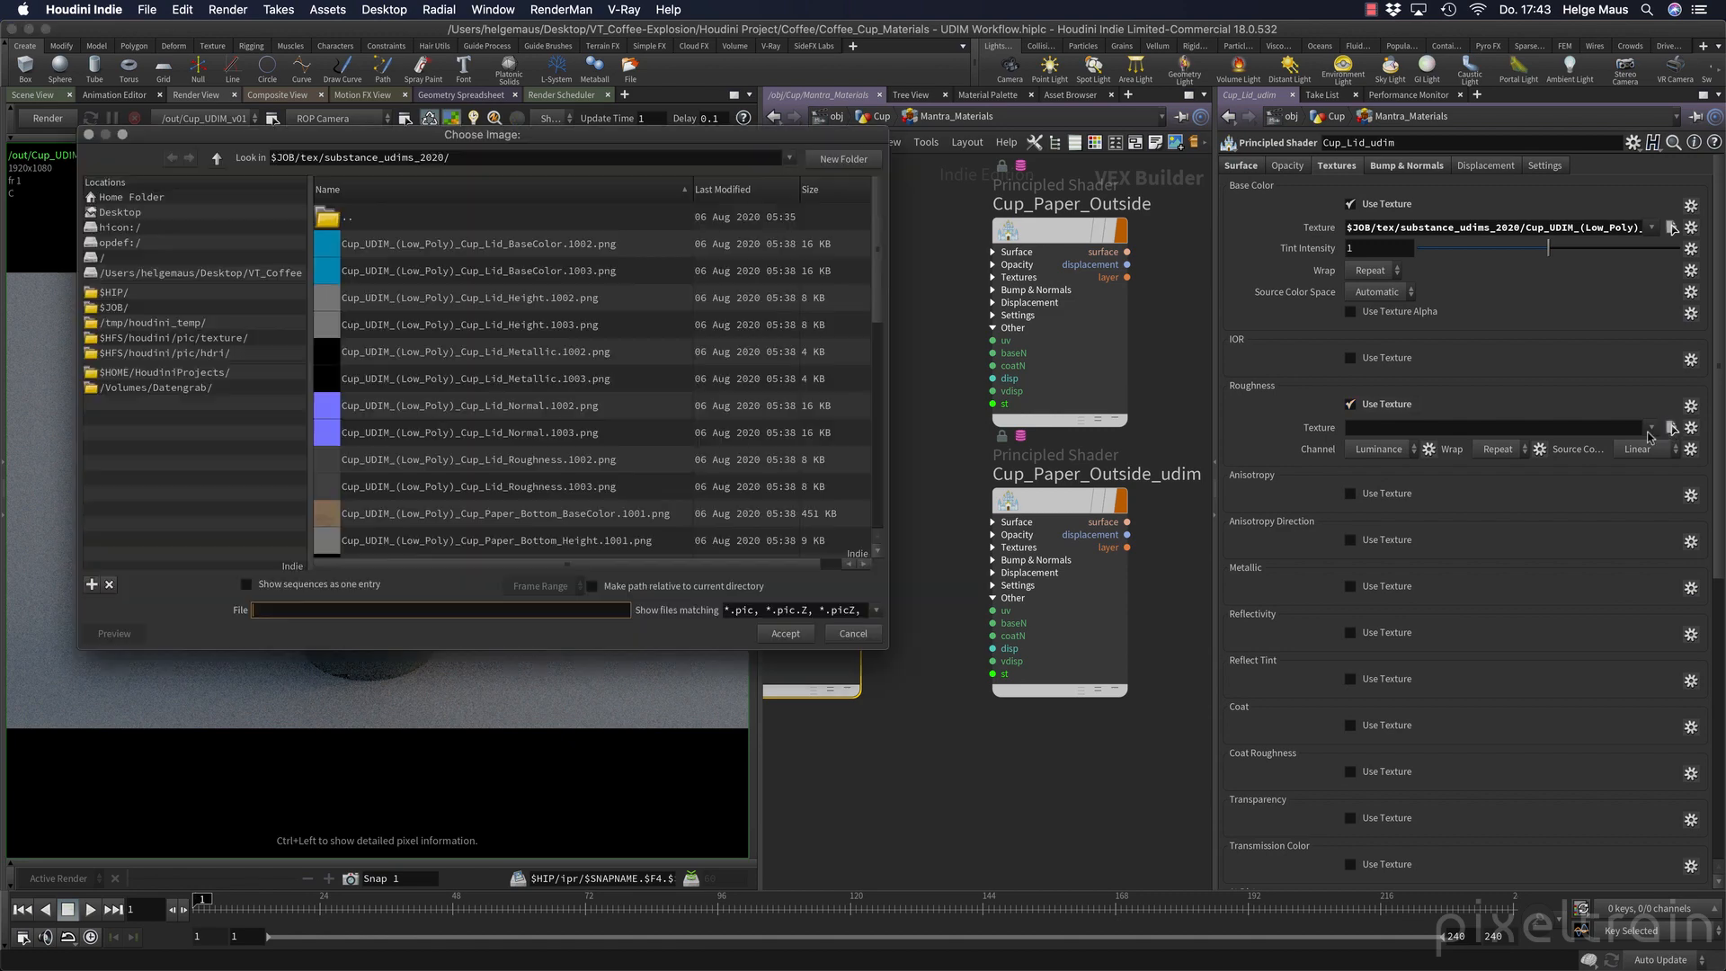
pyautogui.click(576, 459)
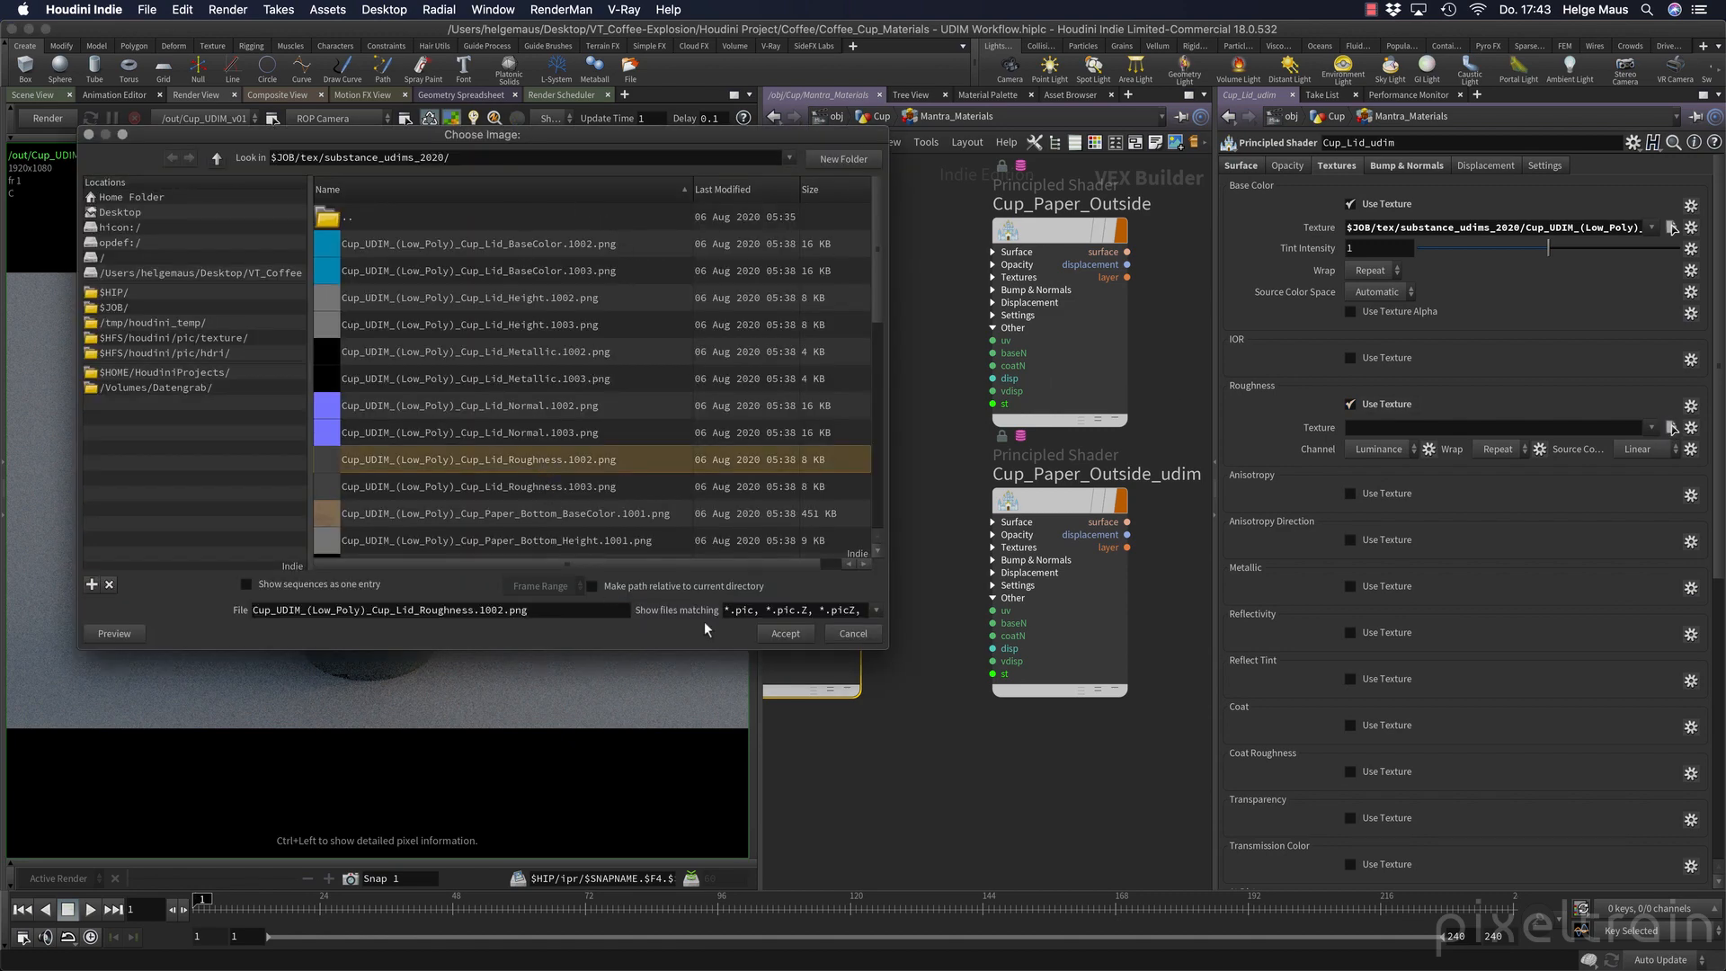
pyautogui.click(786, 634)
# Replace the tile number in the Roughness texture path with %(UDIM)d.
pyautogui.click(1607, 427)
pyautogui.press('Right')
pyautogui.press('Right')
pyautogui.press('Right')
pyautogui.press('Right')
pyautogui.press('Right')
pyautogui.press('Right')
pyautogui.press('Right')
pyautogui.press('Right')
pyautogui.press('Right')
pyautogui.press('Right')
pyautogui.press('Right')
pyautogui.press('Right')
pyautogui.press('Right')
pyautogui.press('Right')
pyautogui.press('Right')
pyautogui.press('Right')
pyautogui.press('Right')
pyautogui.press('Right')
pyautogui.press('Right')
pyautogui.press('Right')
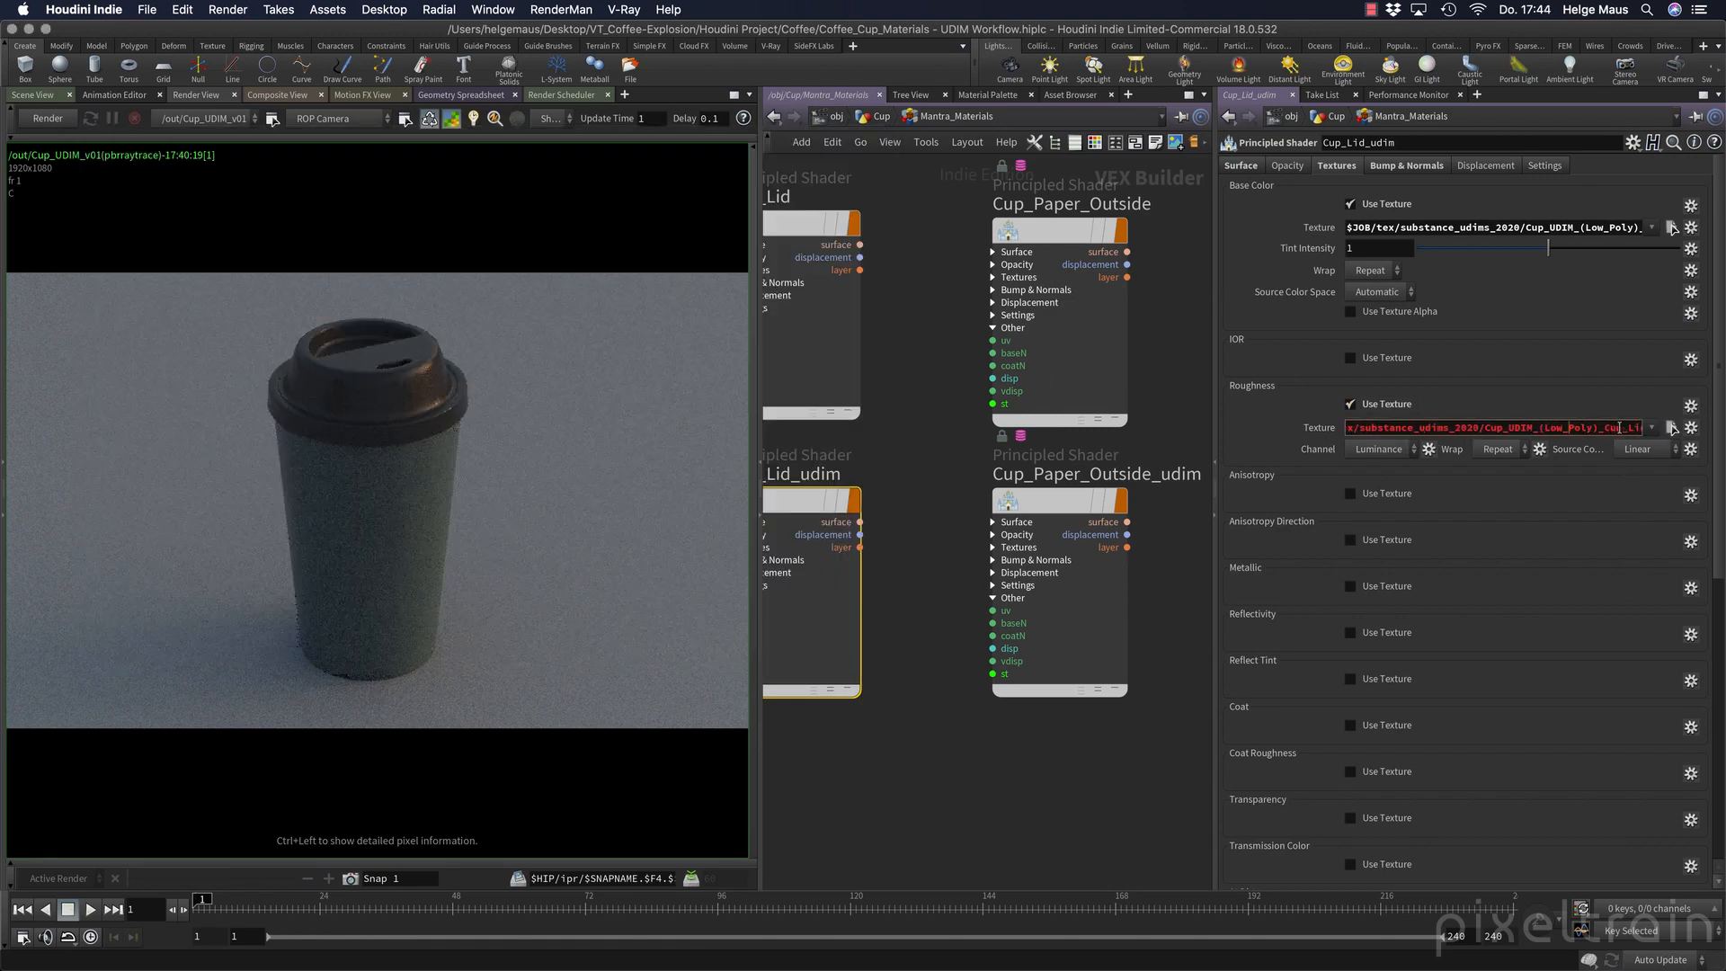
pyautogui.moveTo(1593, 429); pyautogui.dragTo(1615, 430)
pyautogui.write('%(UDIM)d.png')
pyautogui.press('Return')
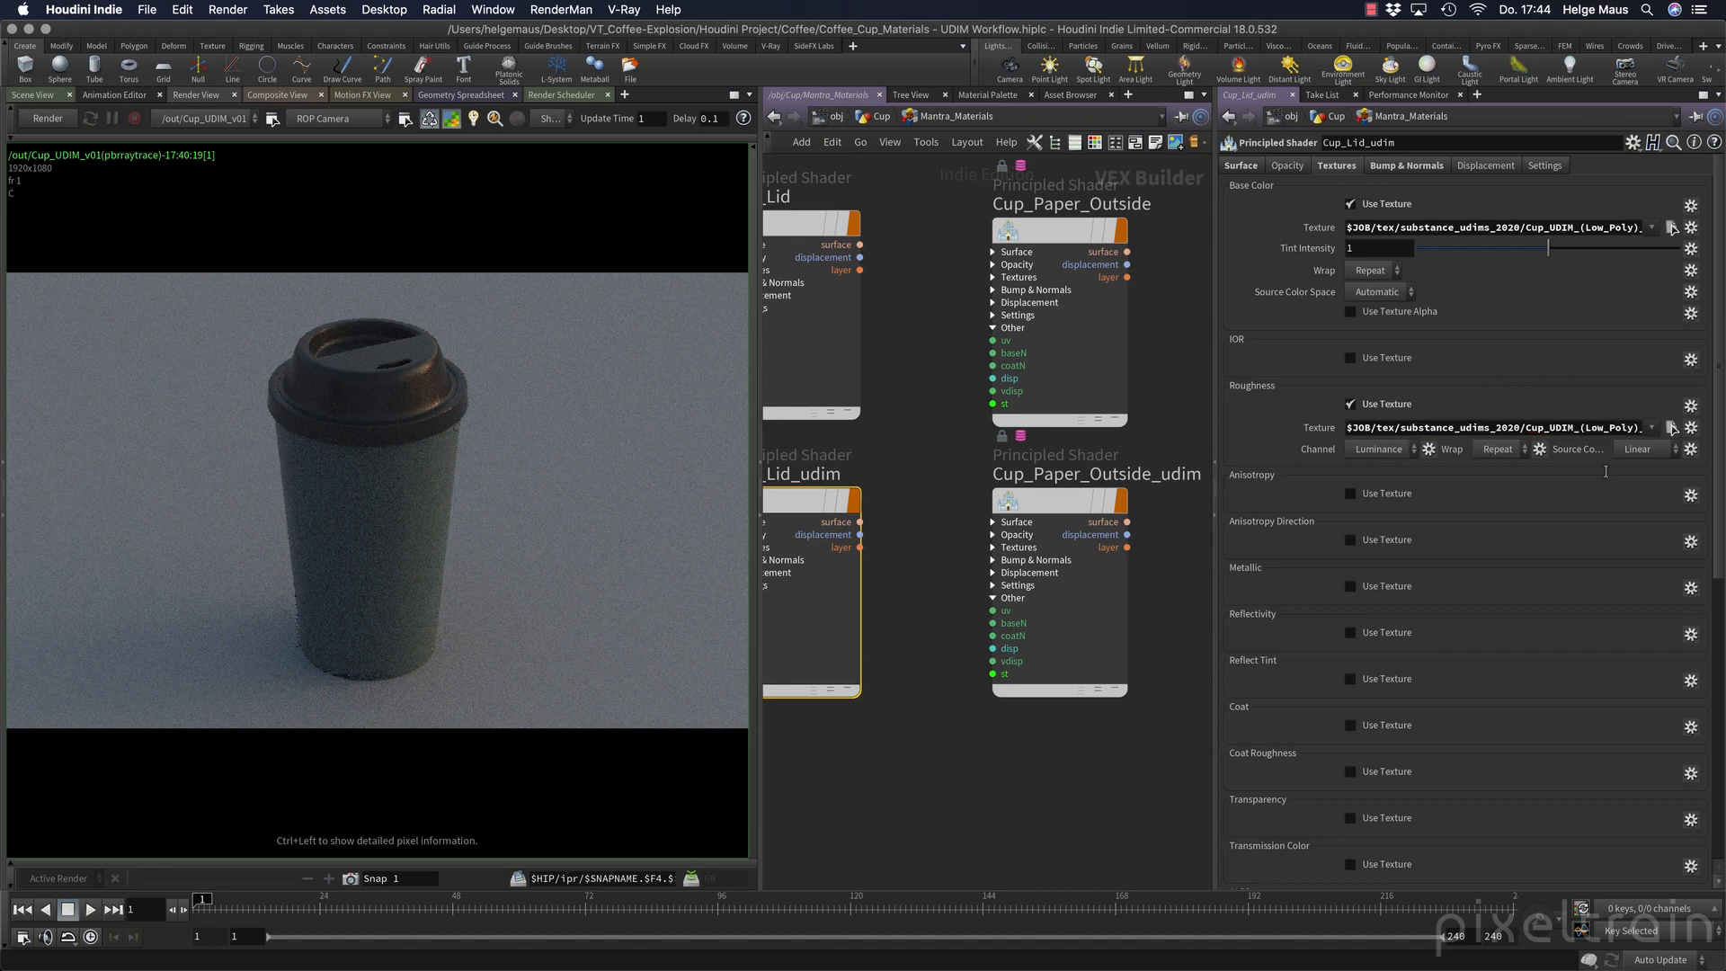
# Enable the lid shader's Metallic texture and load Cup_UDIM_(Low_Poly)_Cup_Lid_Metallic.1002.png.
pyautogui.click(1350, 586)
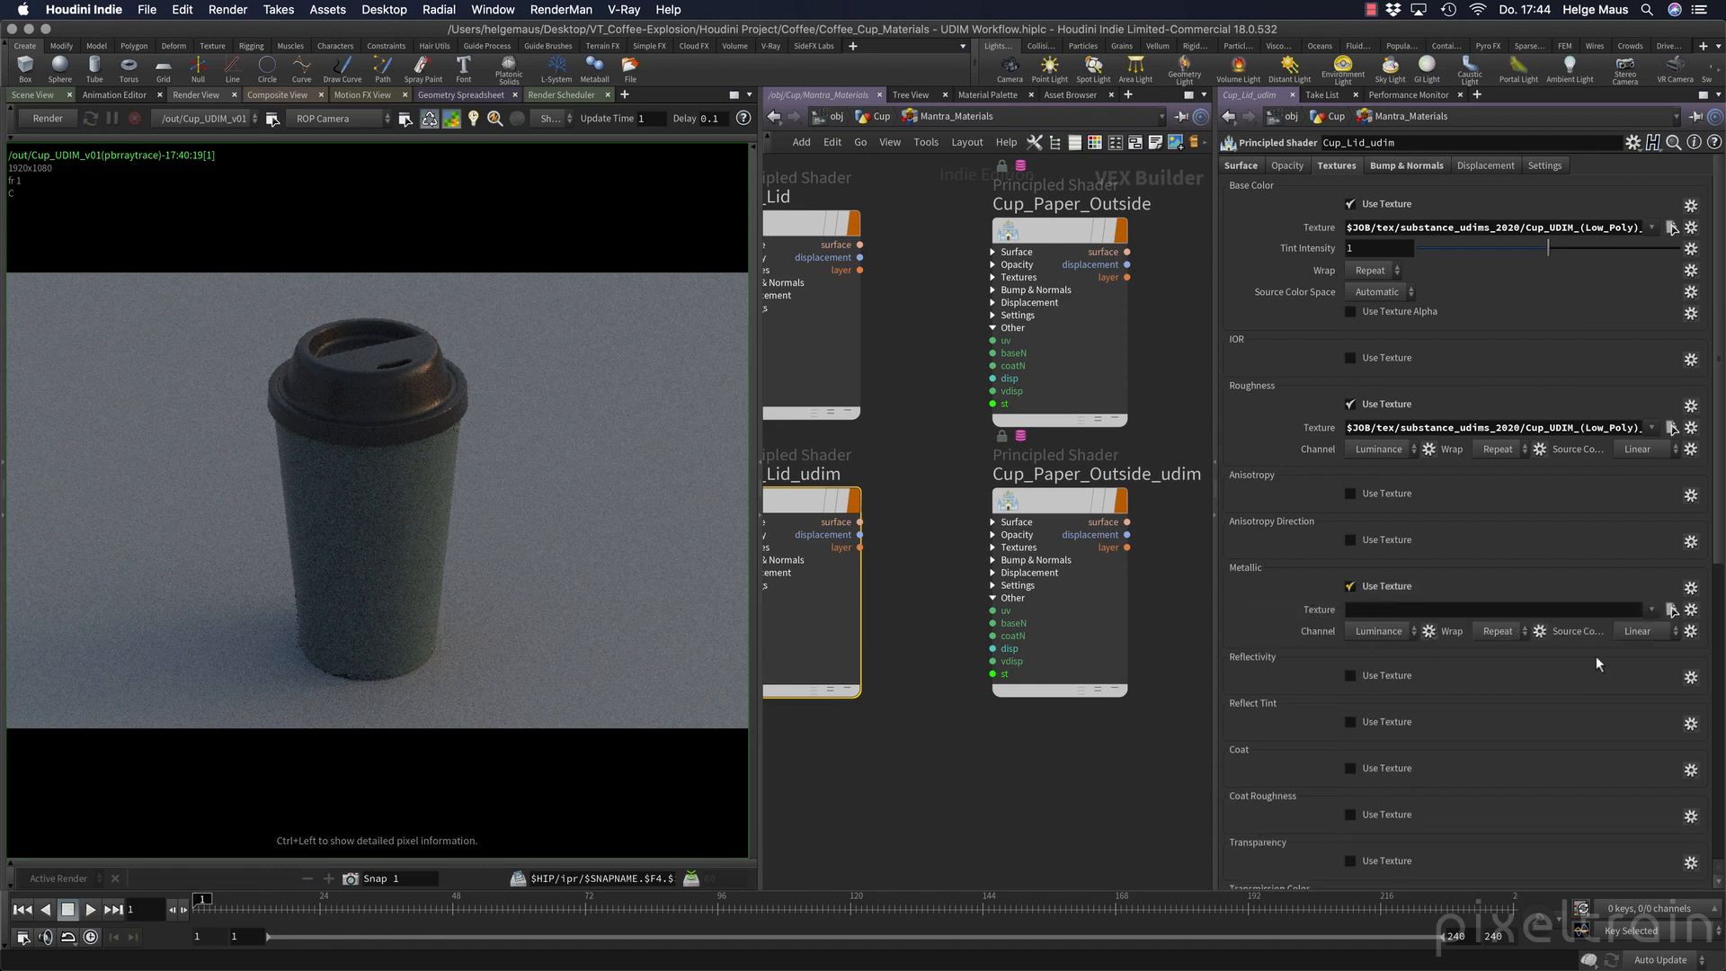
pyautogui.click(1670, 611)
pyautogui.click(569, 350)
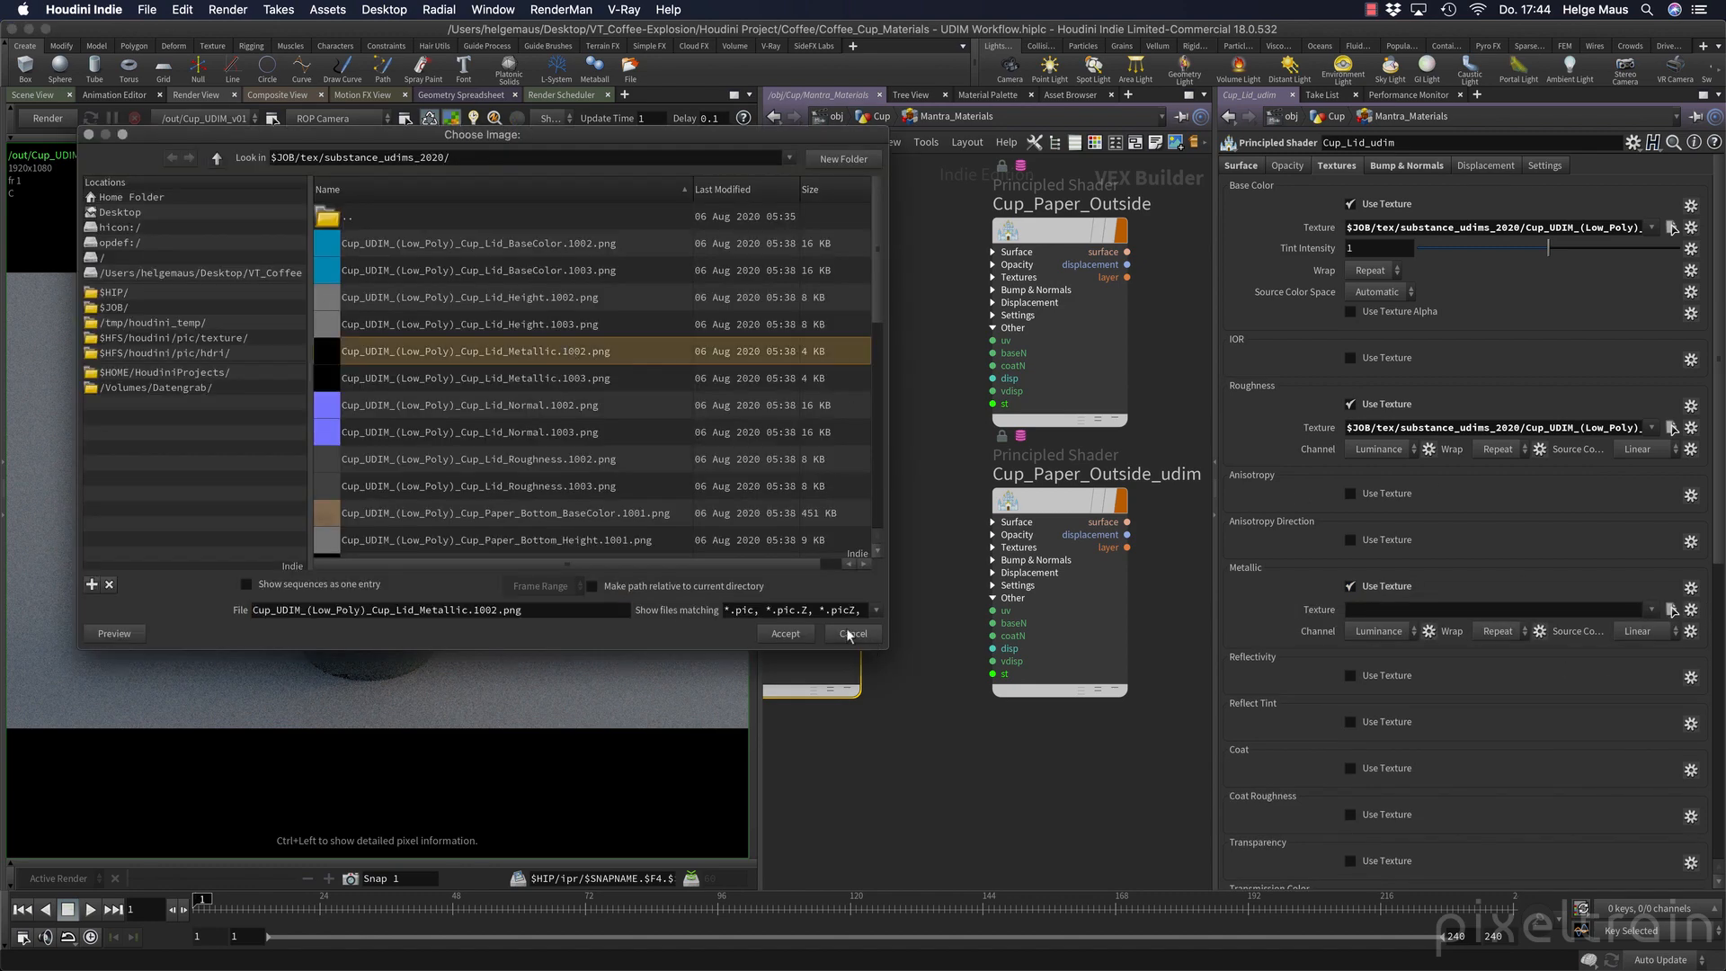
pyautogui.click(786, 633)
# Replace the tile number in the Metallic texture path with %(UDIM)d.
pyautogui.click(1591, 610)
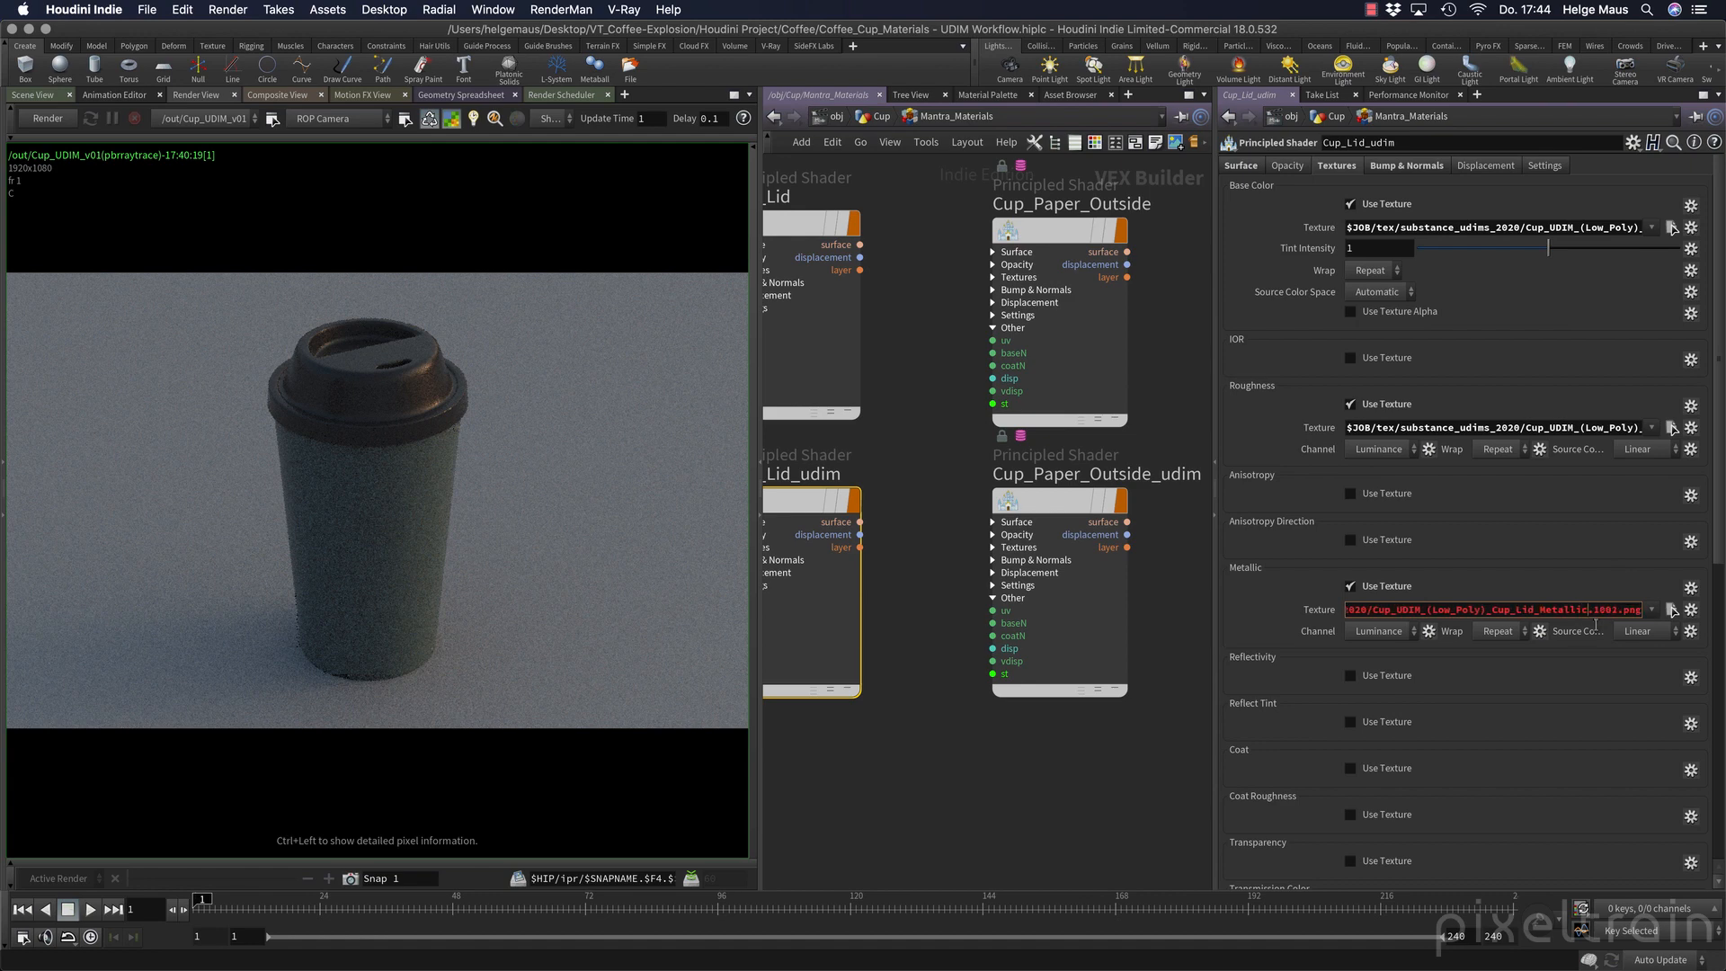
pyautogui.press('Right')
pyautogui.hotkey('shift', 'Right')
pyautogui.hotkey('shift', 'Right')
pyautogui.hotkey('shift', 'Right')
pyautogui.hotkey('shift', 'Right')
pyautogui.write('%(UDIM)d')
pyautogui.press('Return')
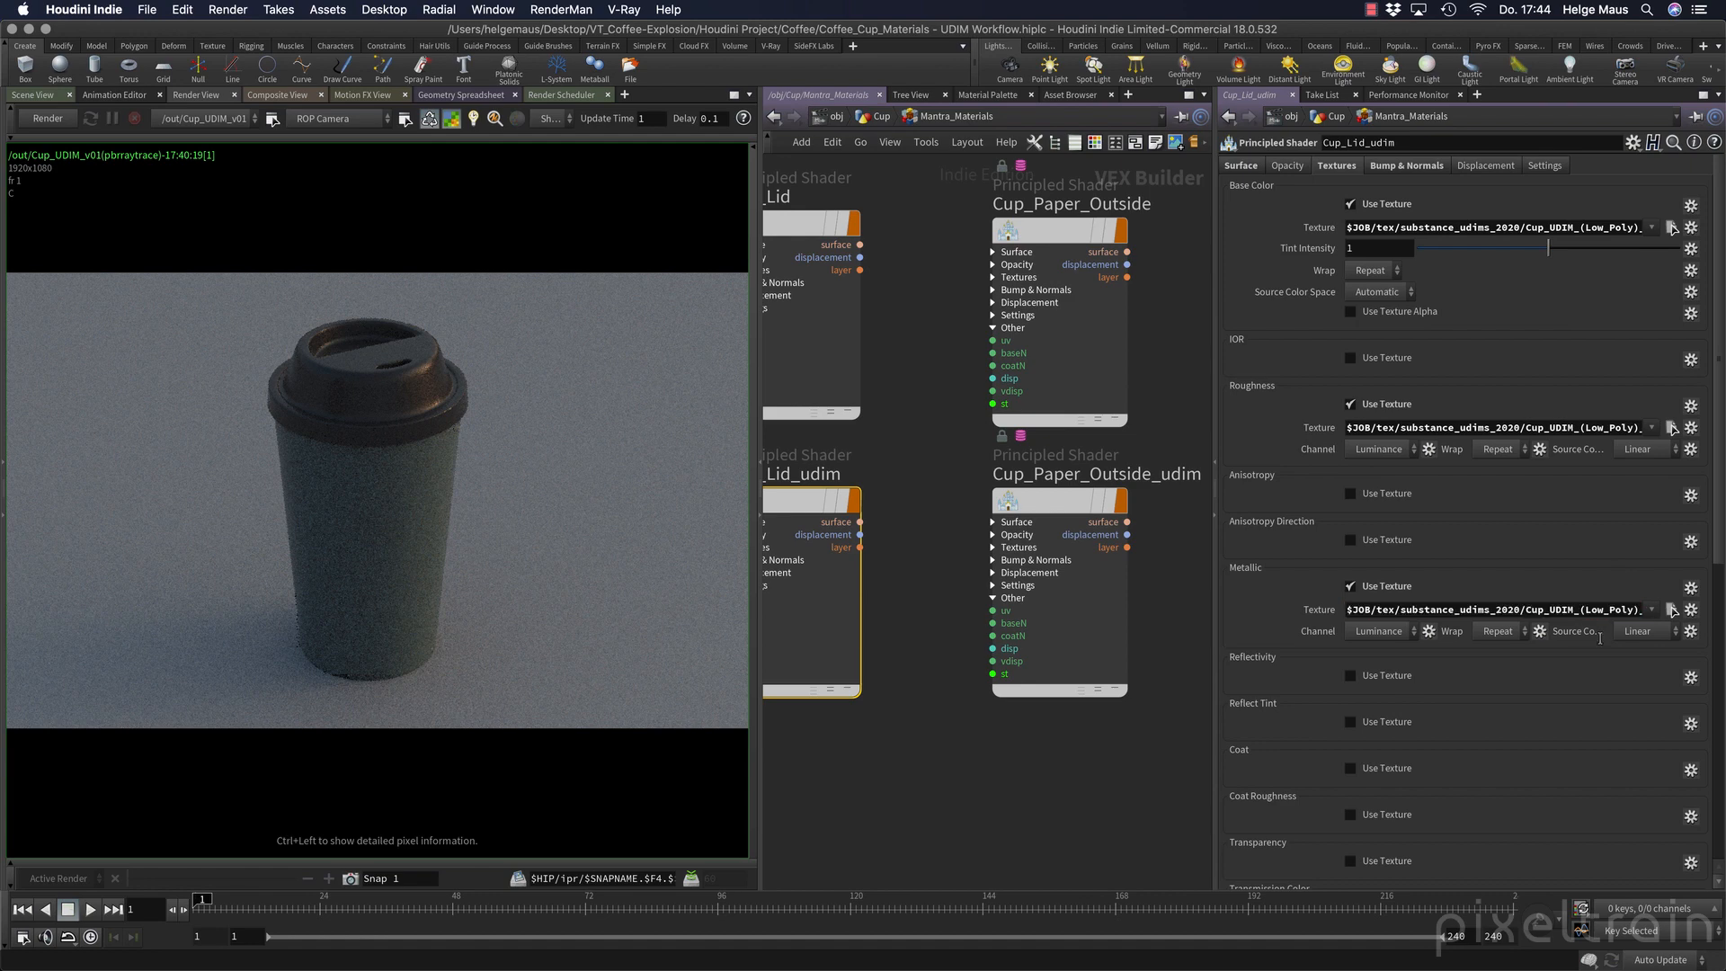
# Save the scene, run a short test render to check the textured lid, and stop it.
pyautogui.press('super+s')
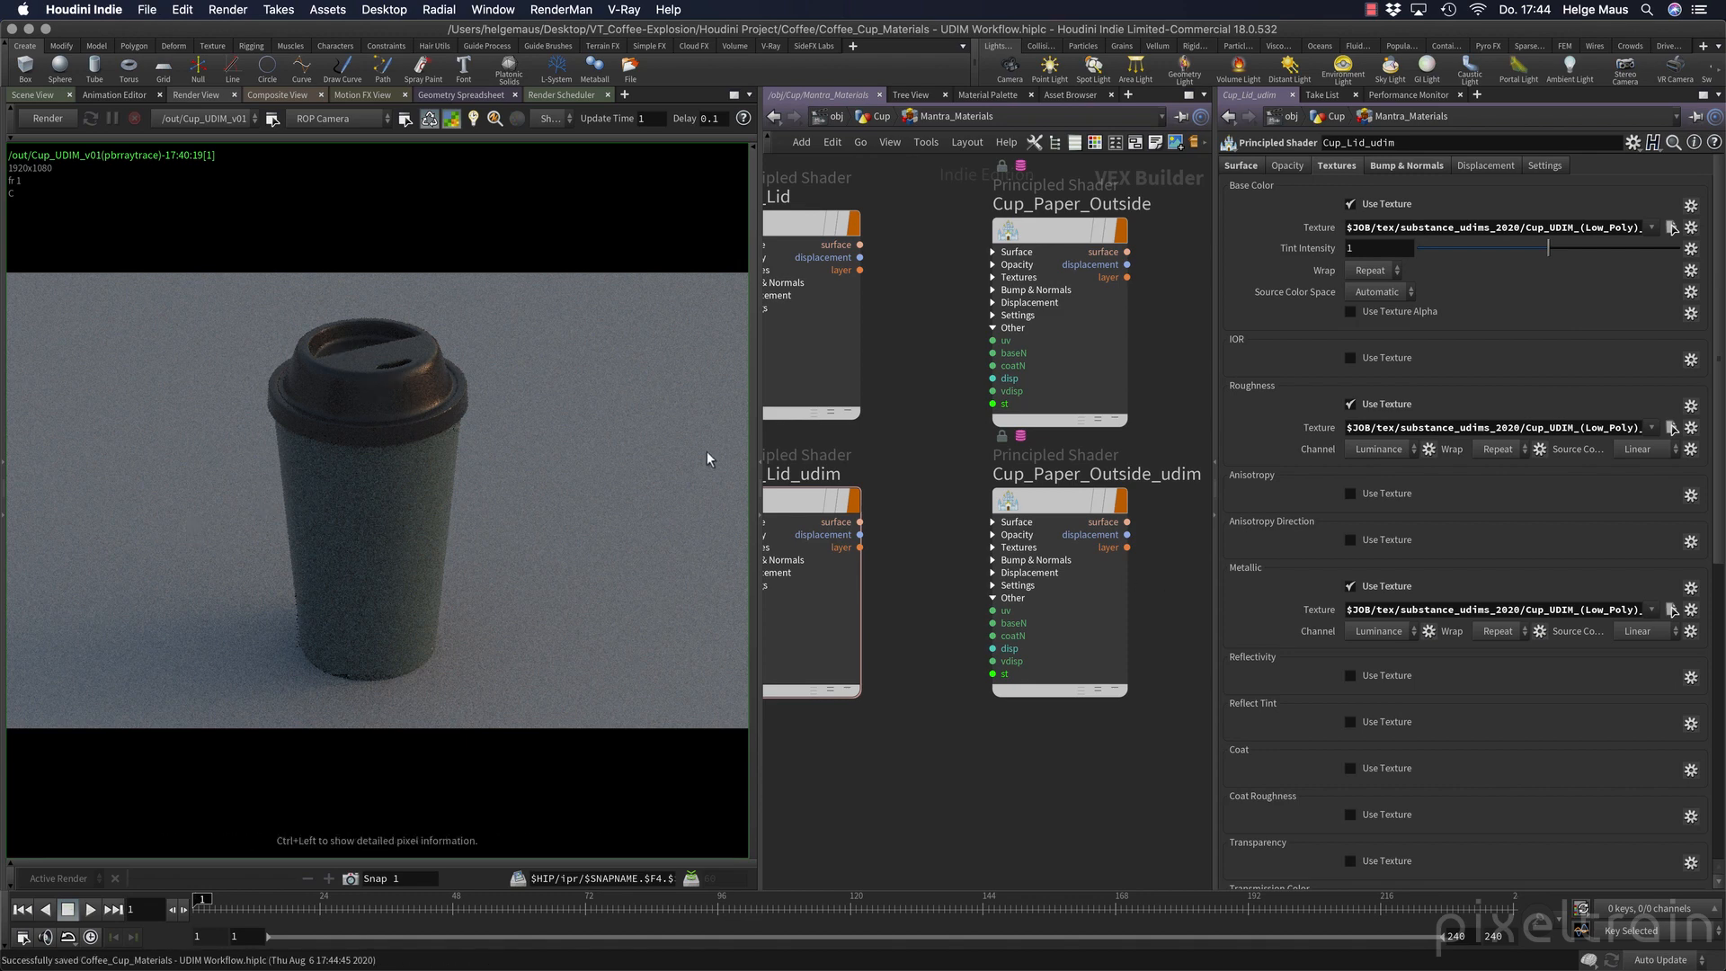
pyautogui.click(50, 119)
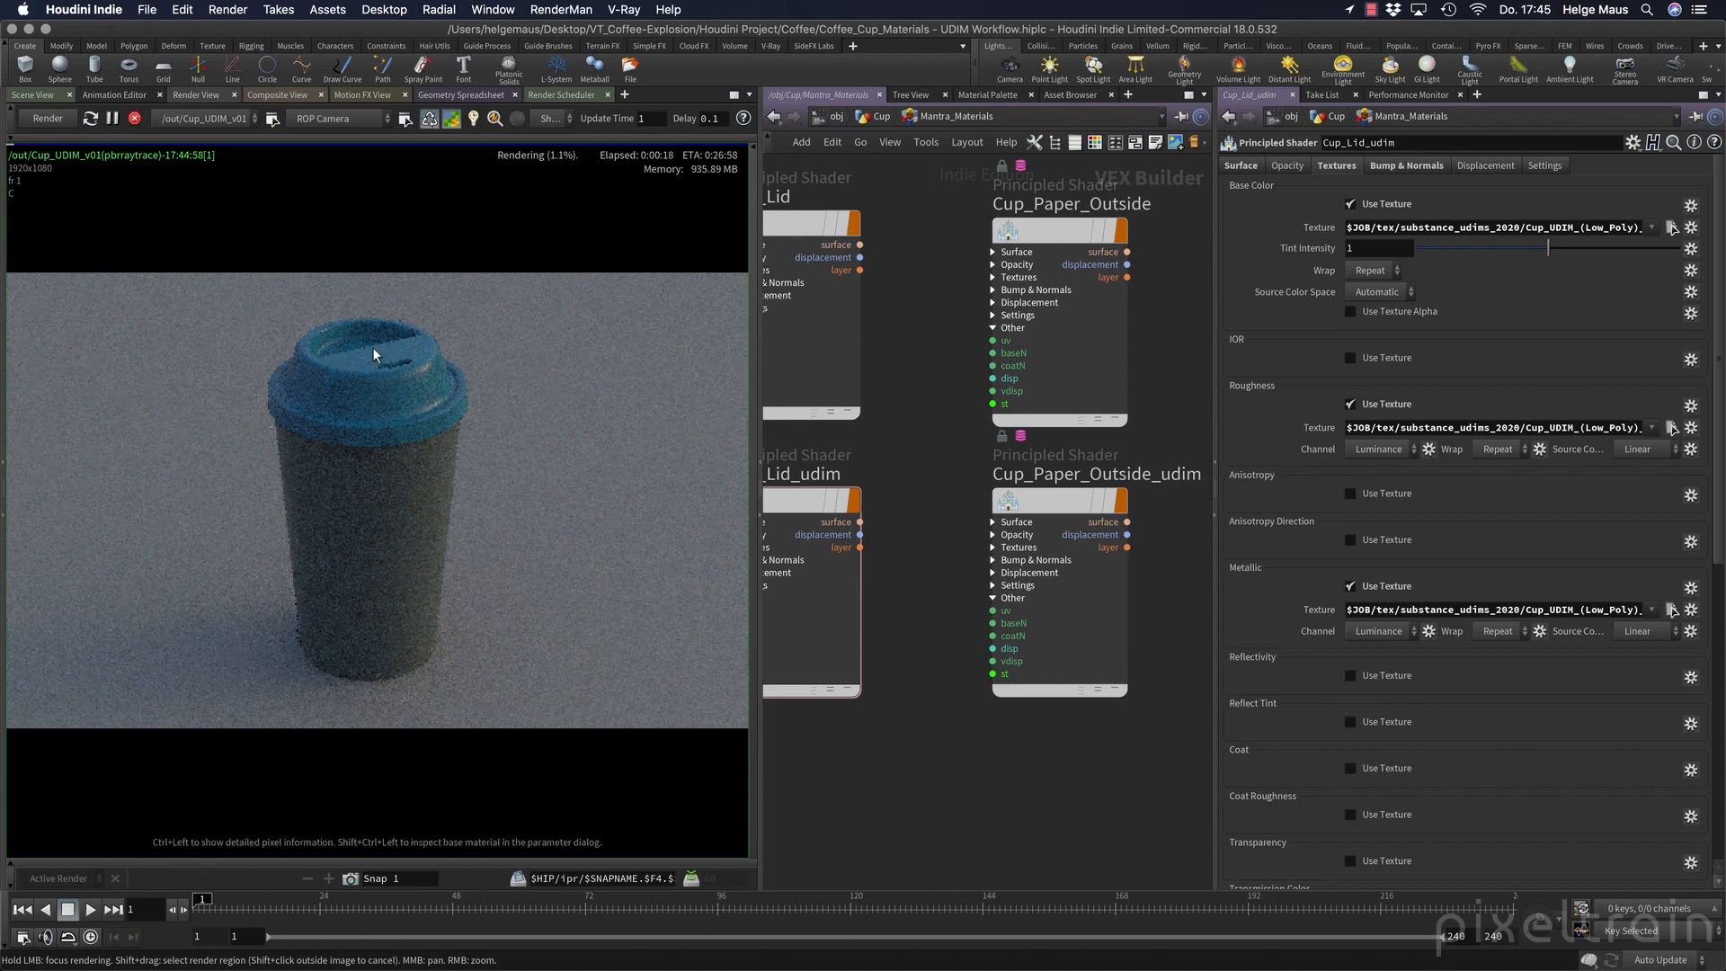
pyautogui.click(135, 118)
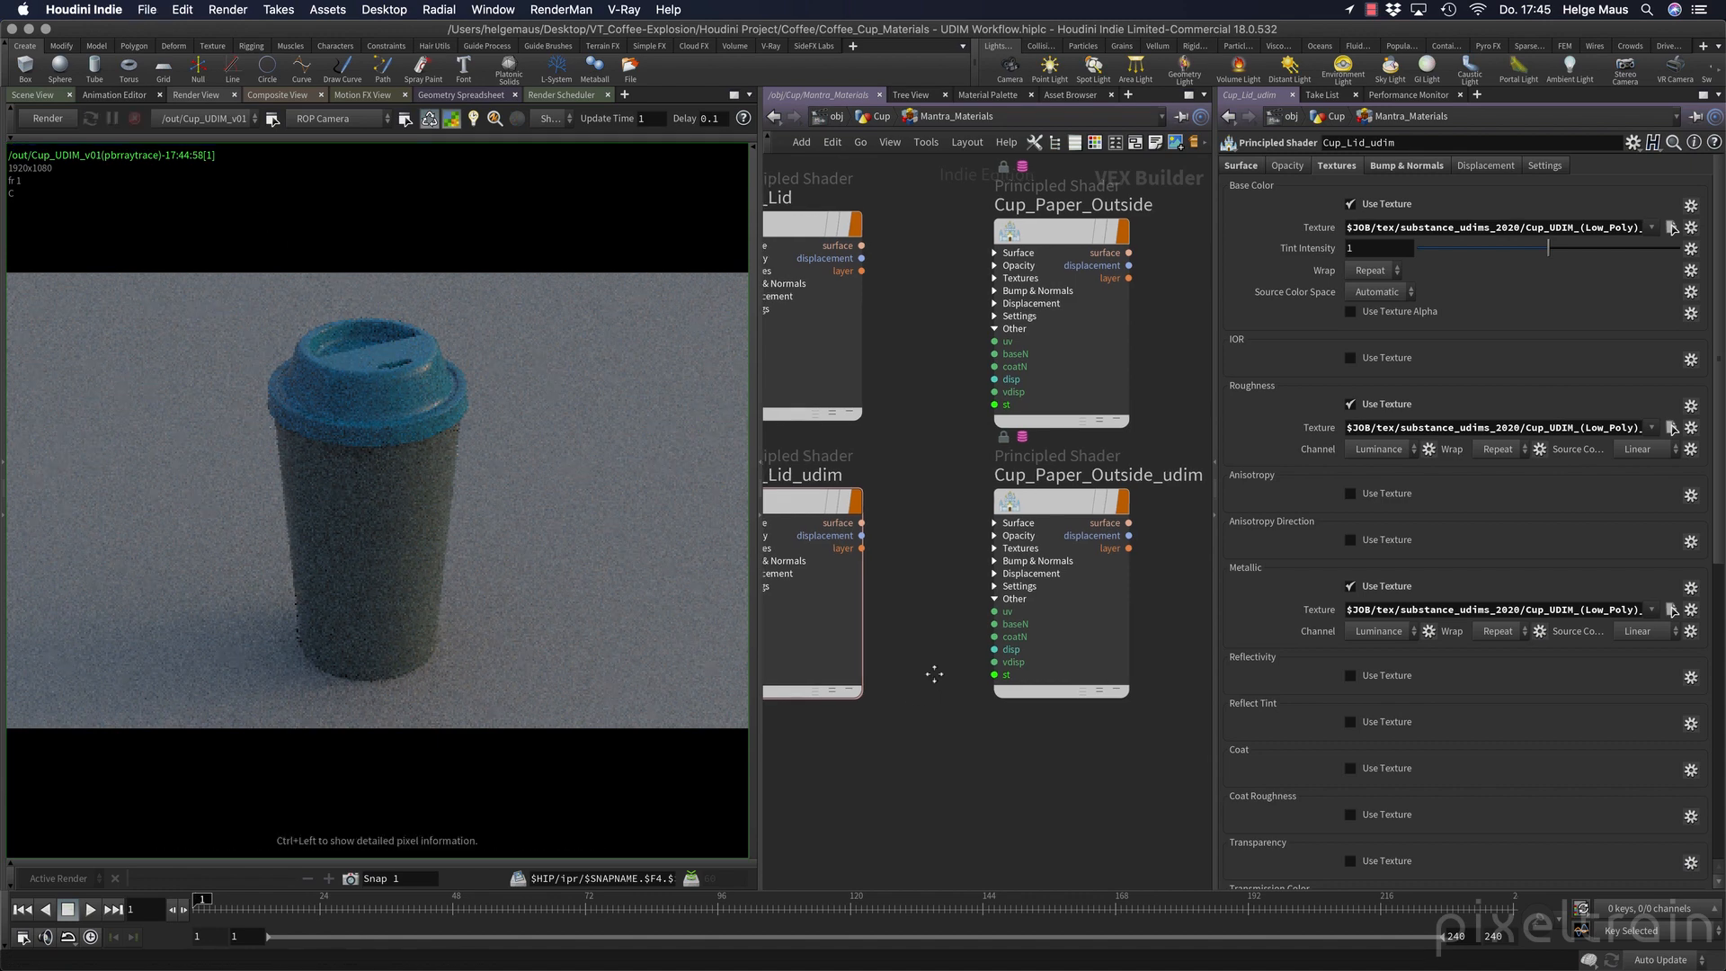
# Select the Cup_Paper_Outside_udim Principled Shader to show its parameters.
pyautogui.moveTo(932, 674); pyautogui.dragTo(899, 629, button='middle')
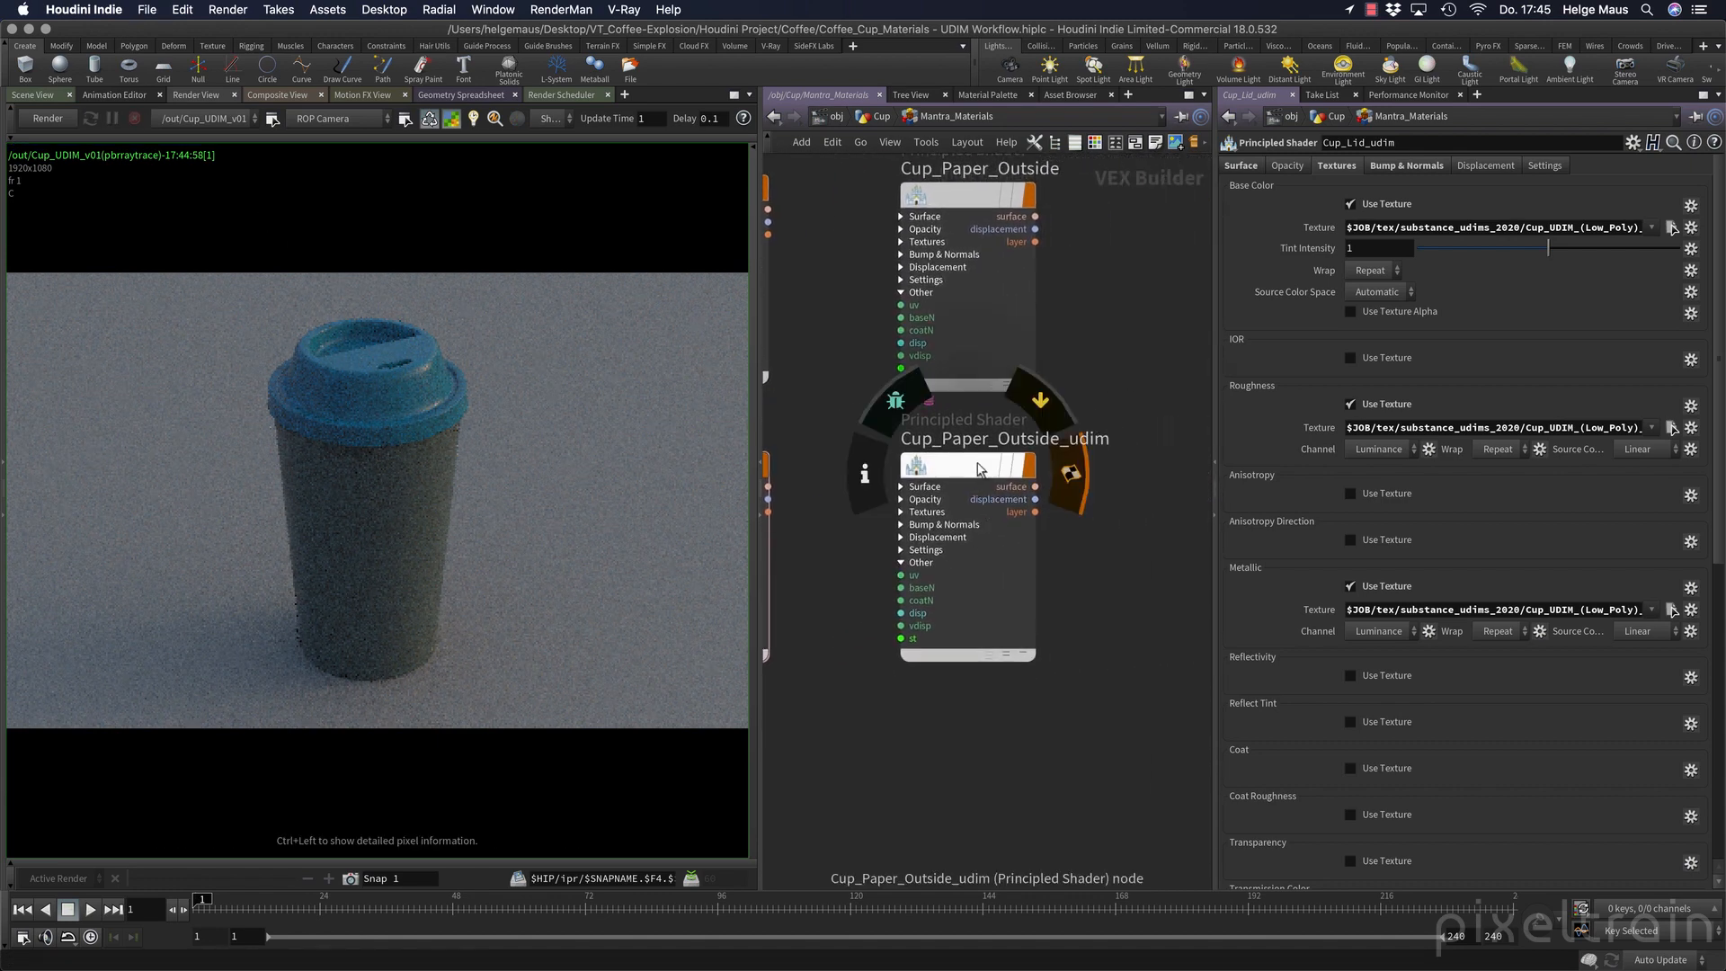
pyautogui.click(979, 468)
pyautogui.moveTo(1090, 516); pyautogui.dragTo(1042, 510, button='middle')
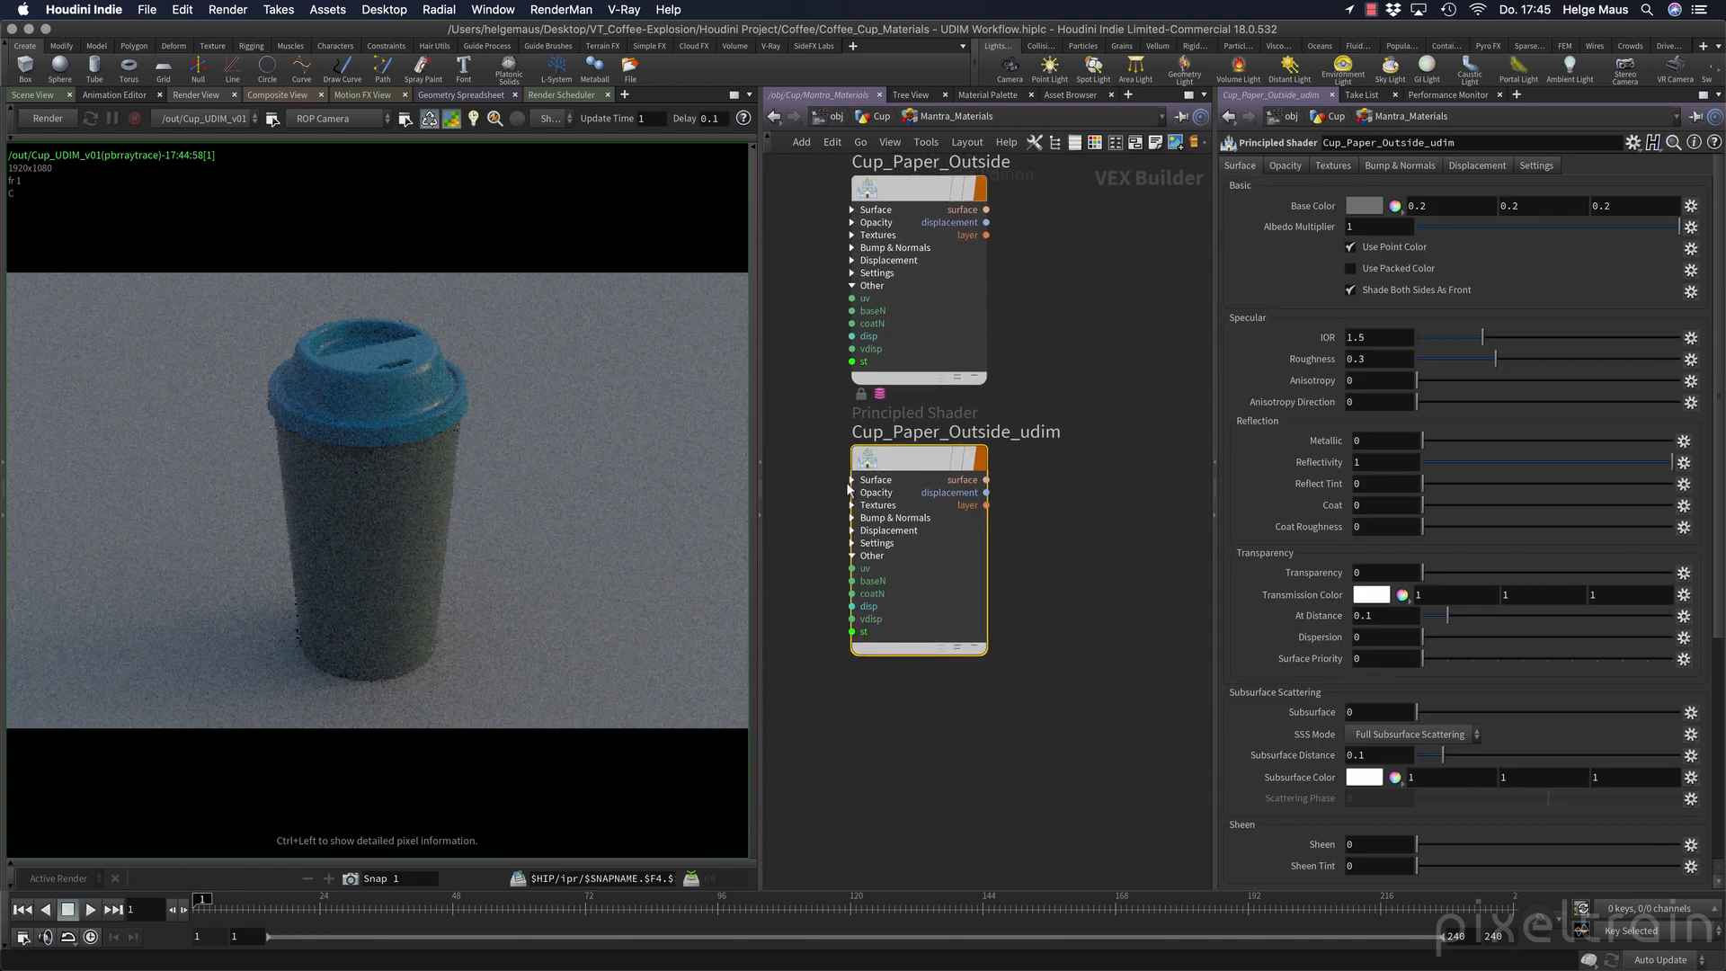
pyautogui.moveTo(896, 472)
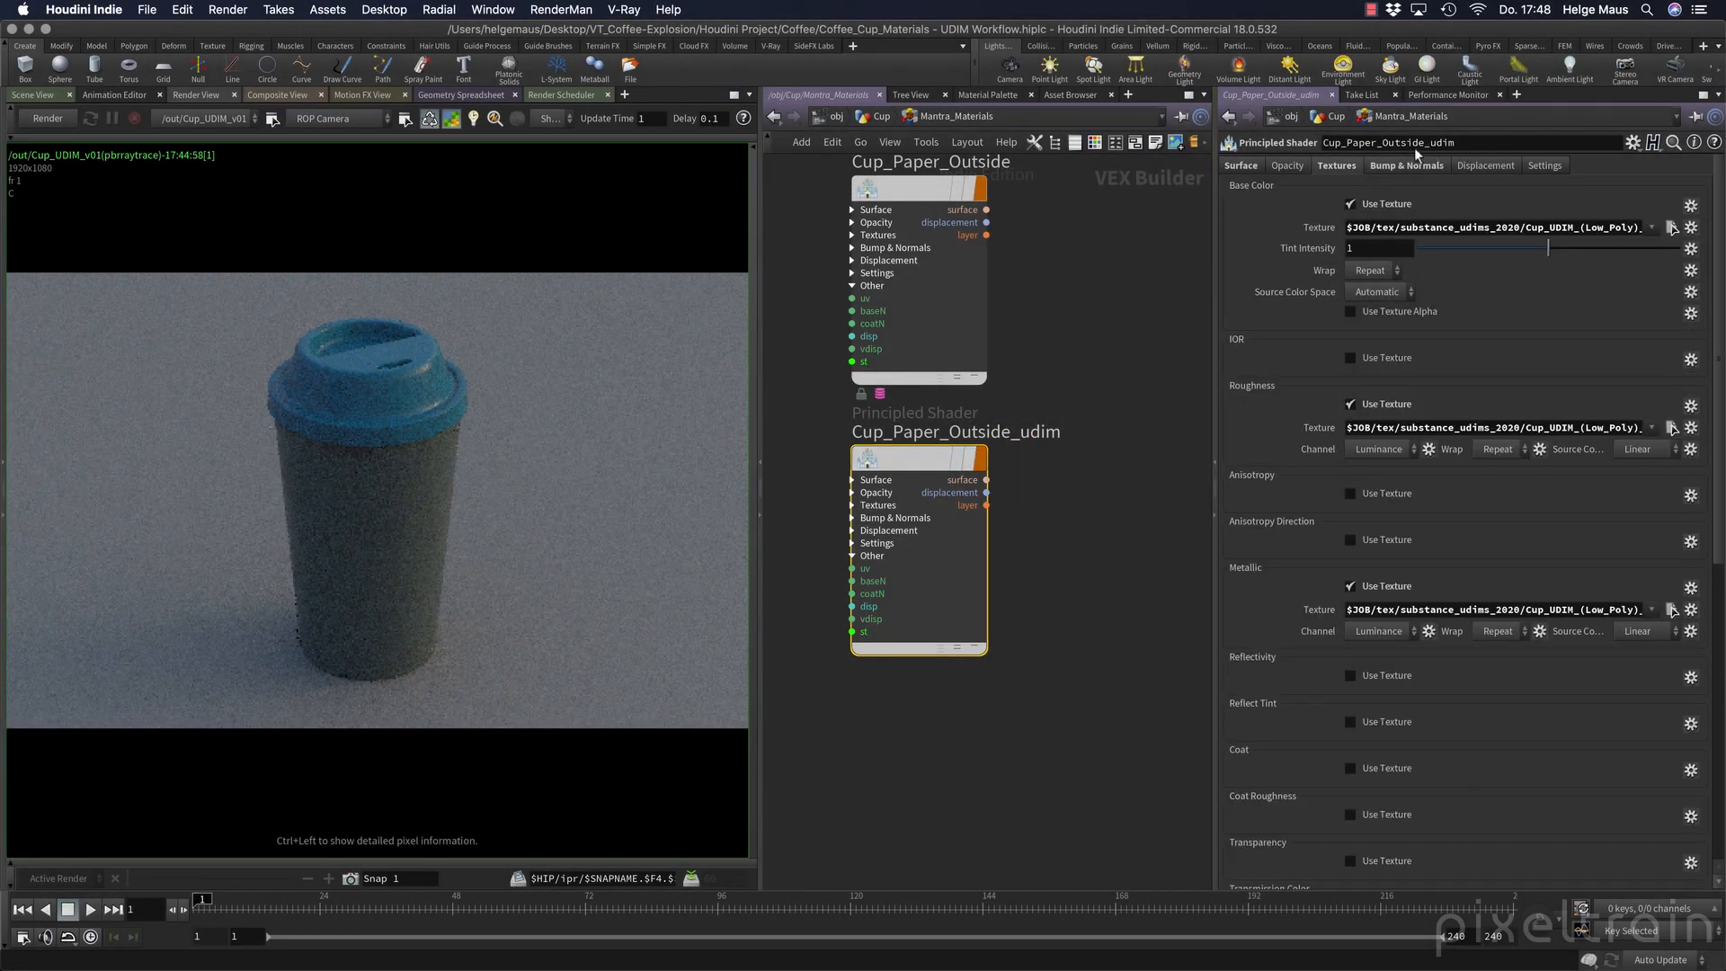
# Run a short test render of the textured outer paper, and move the Cup_Paper_Outside_udim node down into empty space in the network.
pyautogui.click(45, 120)
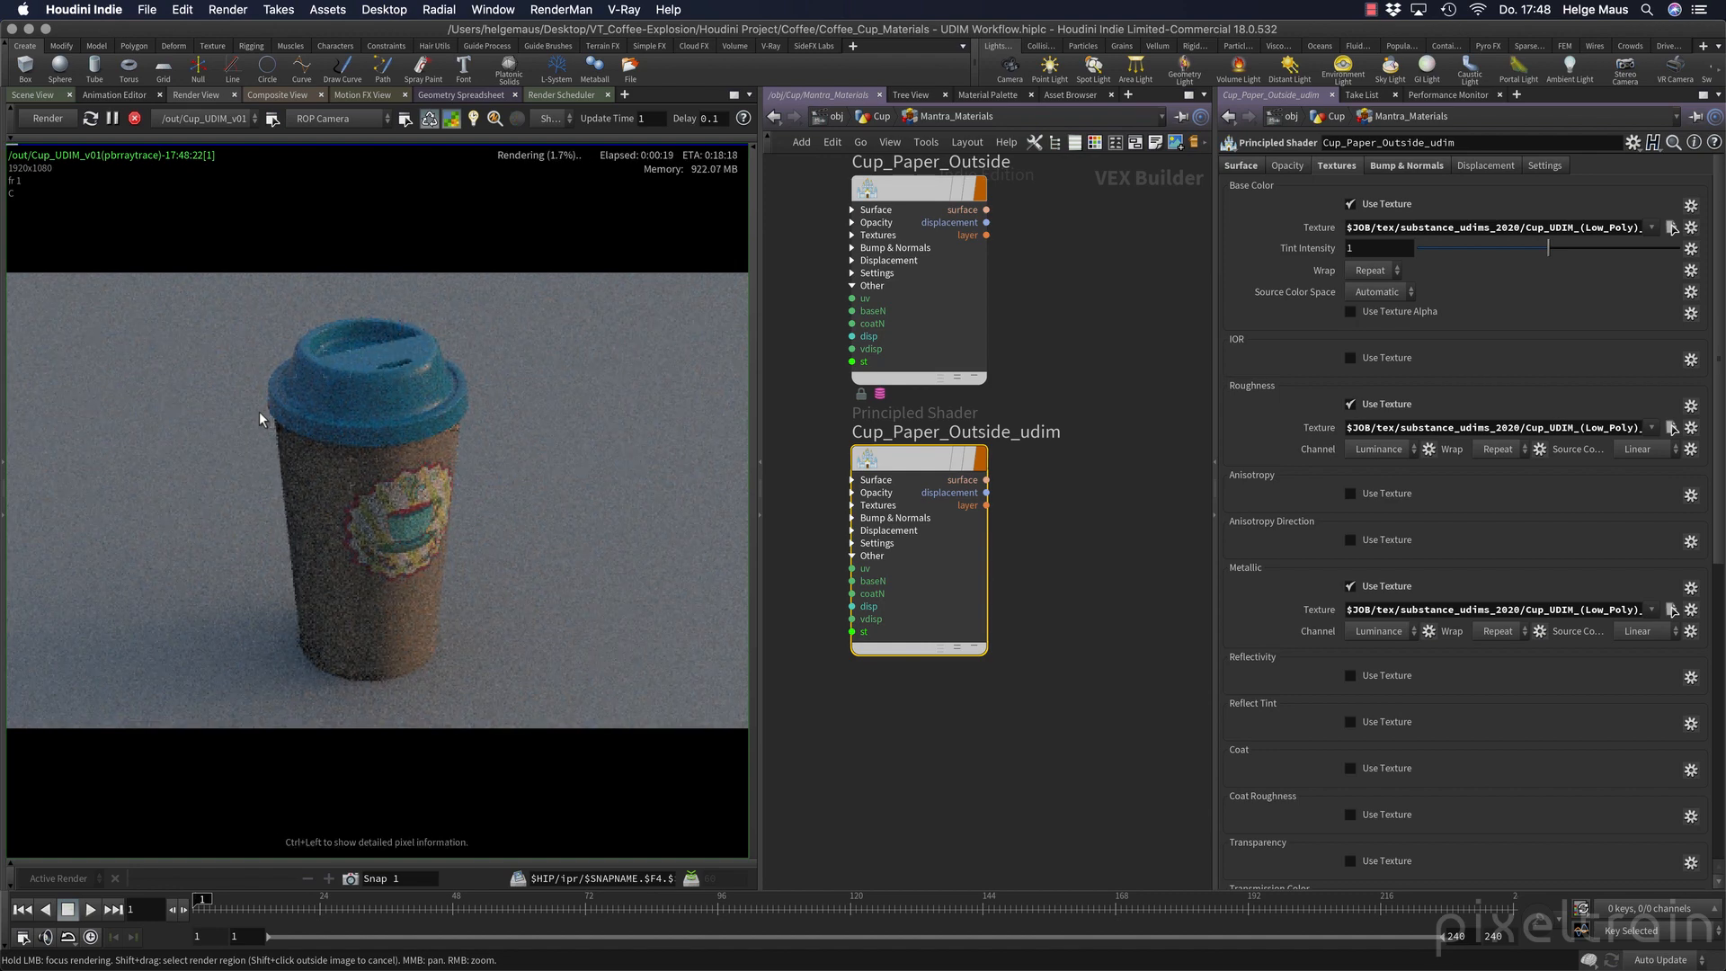
pyautogui.click(134, 118)
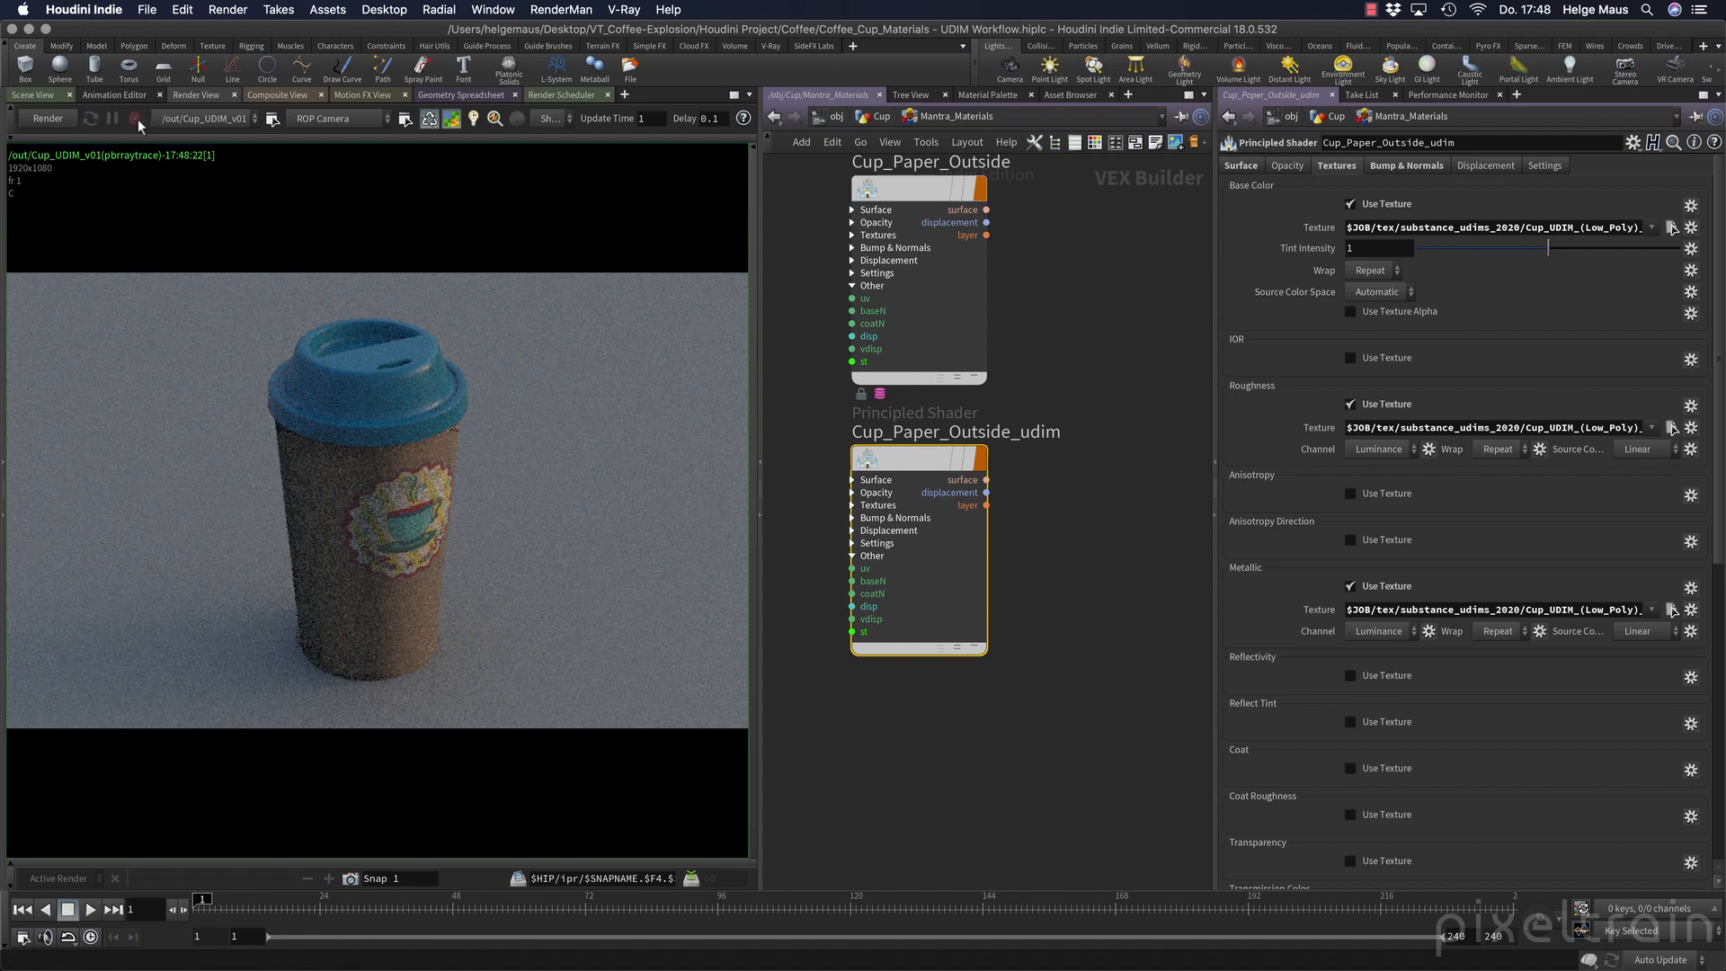
pyautogui.moveTo(870, 675); pyautogui.dragTo(994, 588, button='middle')
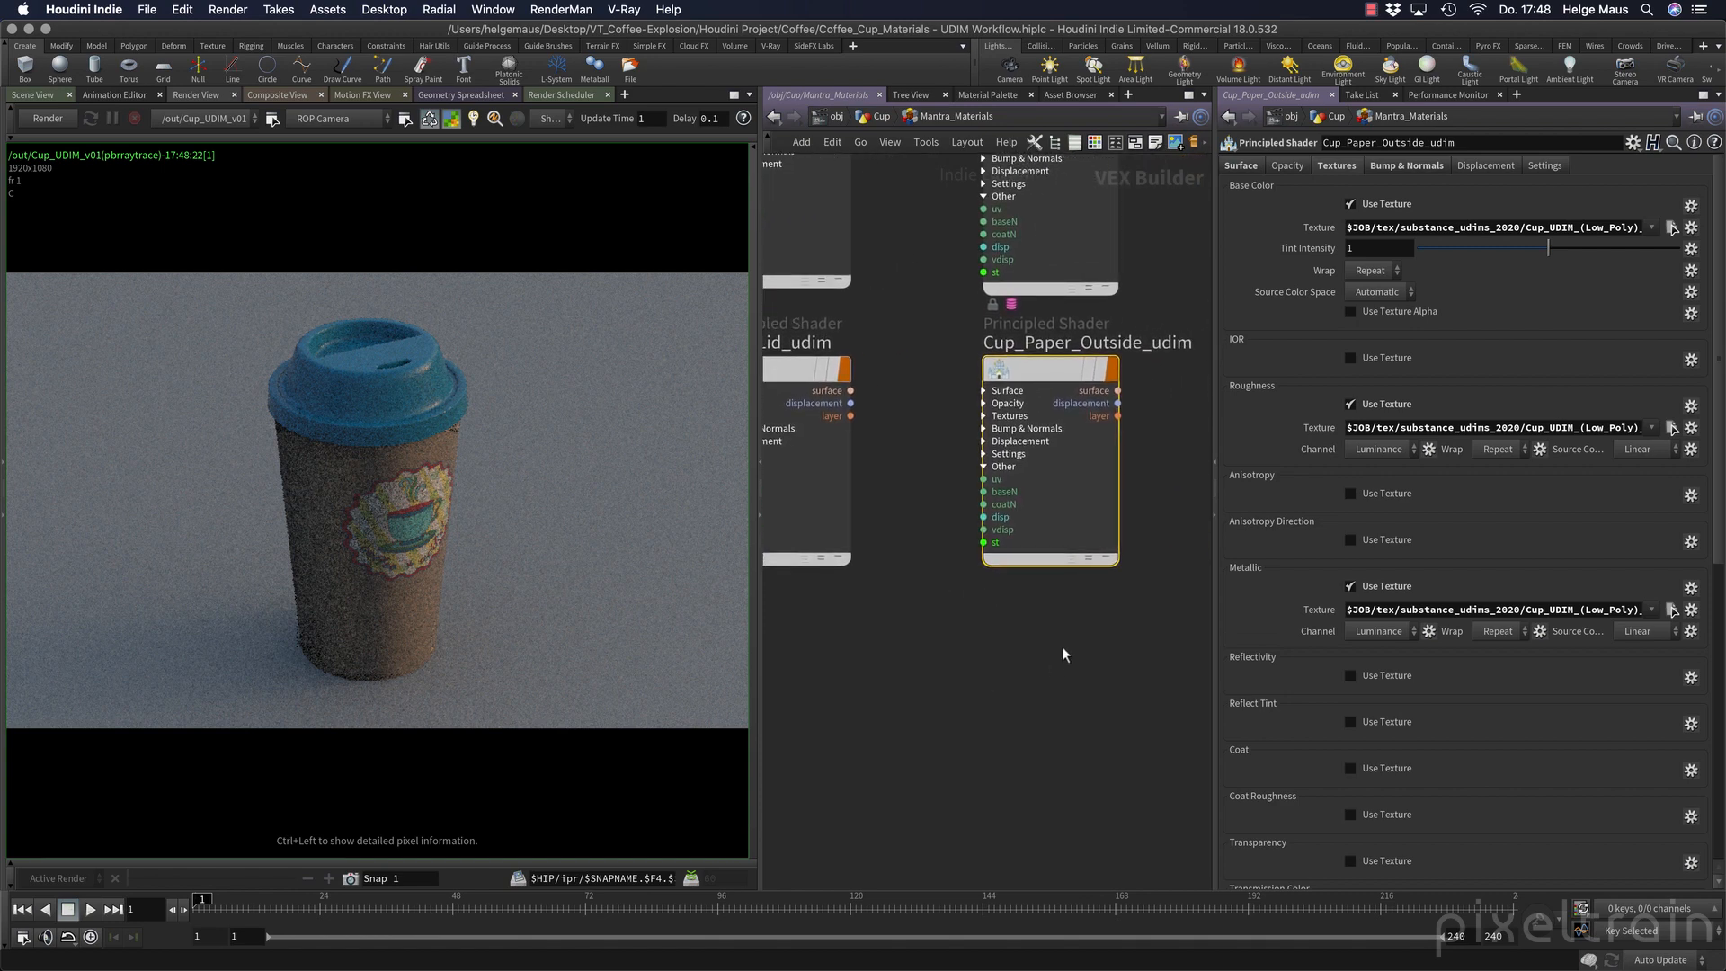
pyautogui.moveTo(1066, 380); pyautogui.dragTo(1057, 663)
pyautogui.moveTo(867, 686); pyautogui.dragTo(866, 493, button='middle')
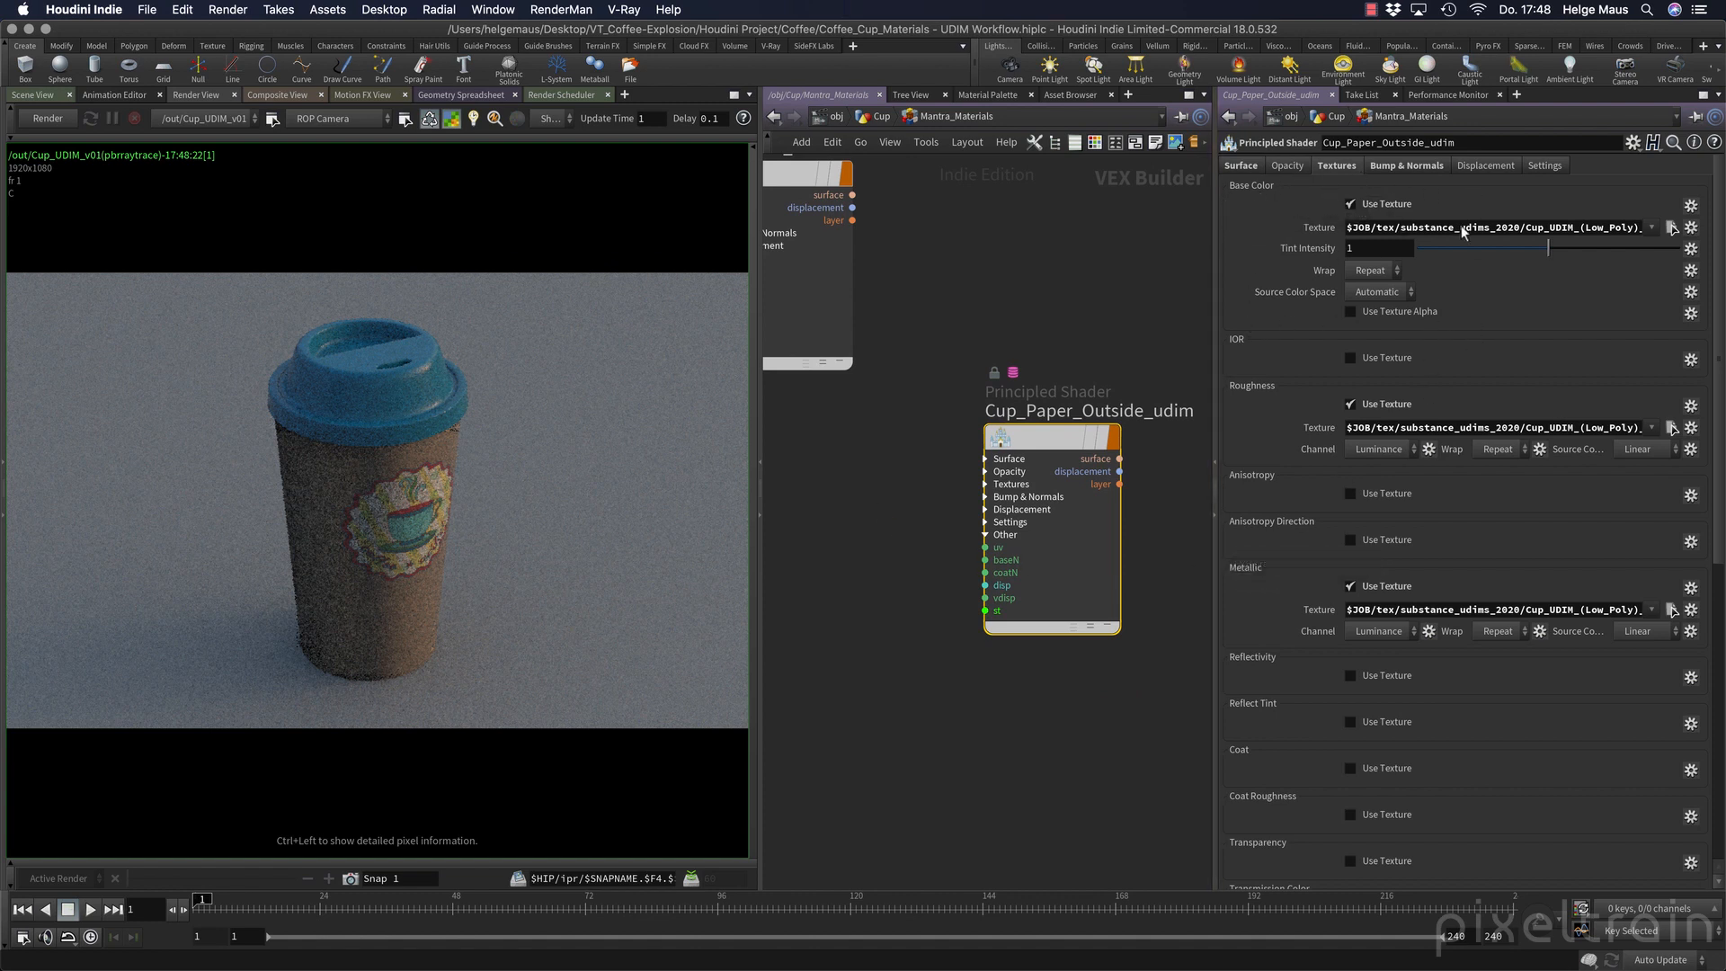
# Disable the outer paper shader's Base Color texture and test-render a region around the cup's paper body.
pyautogui.click(1379, 203)
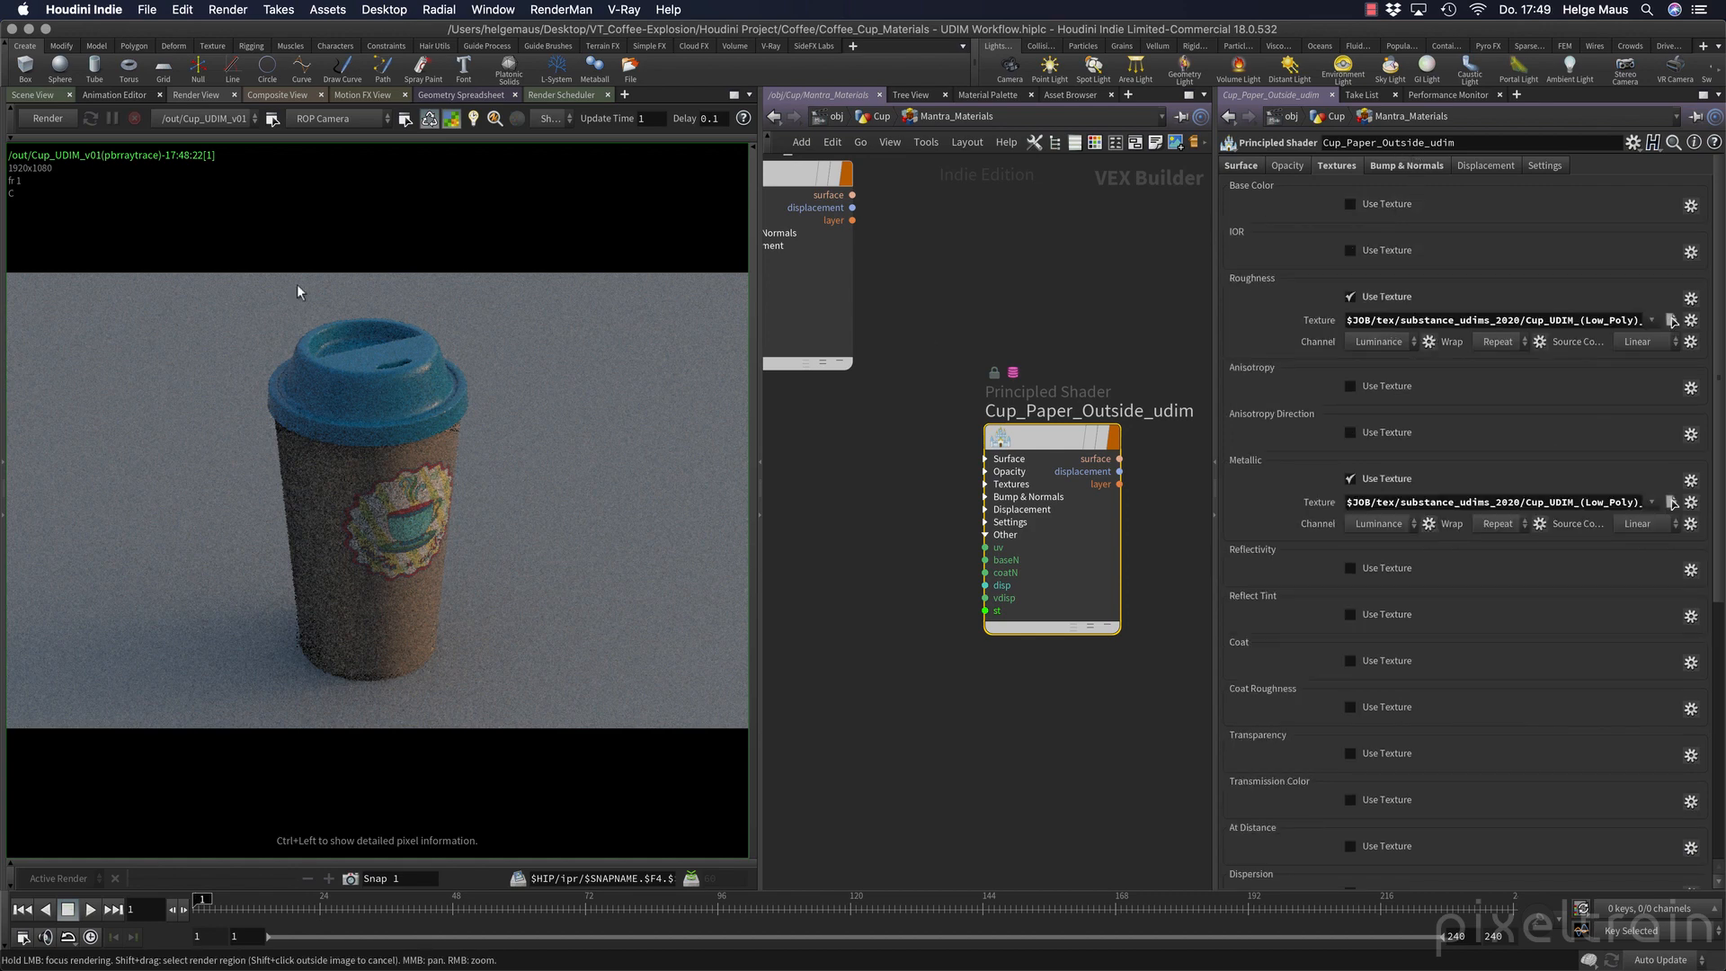
pyautogui.click(43, 117)
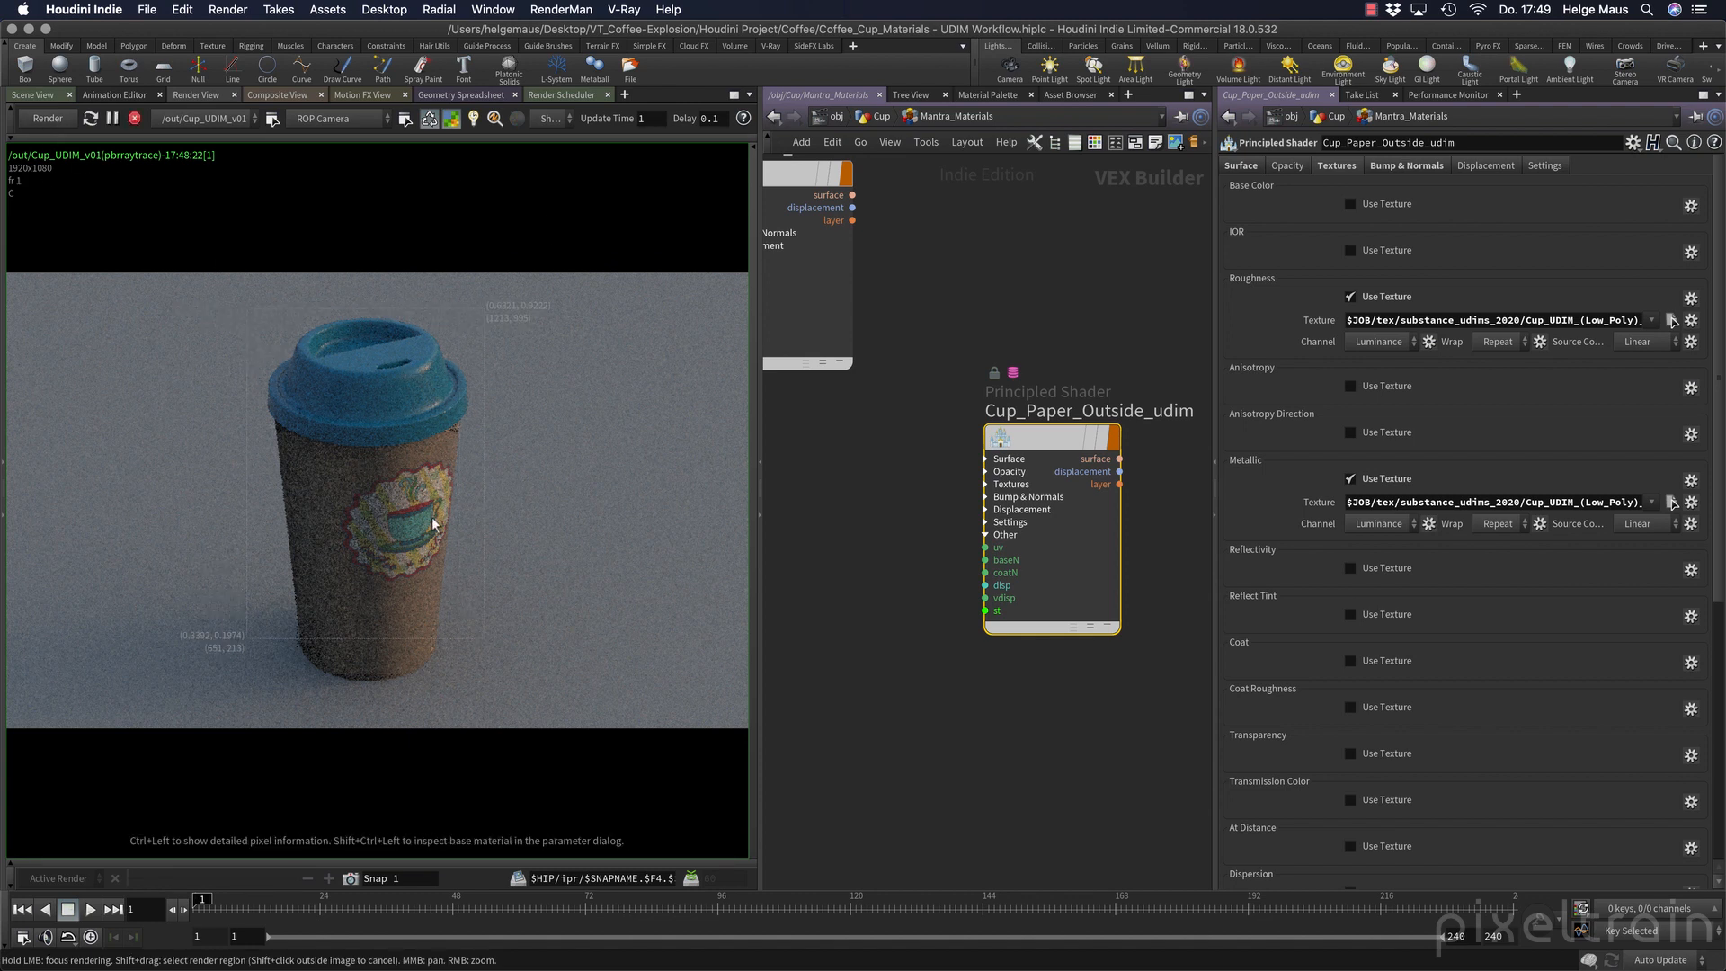
pyautogui.click(41, 118)
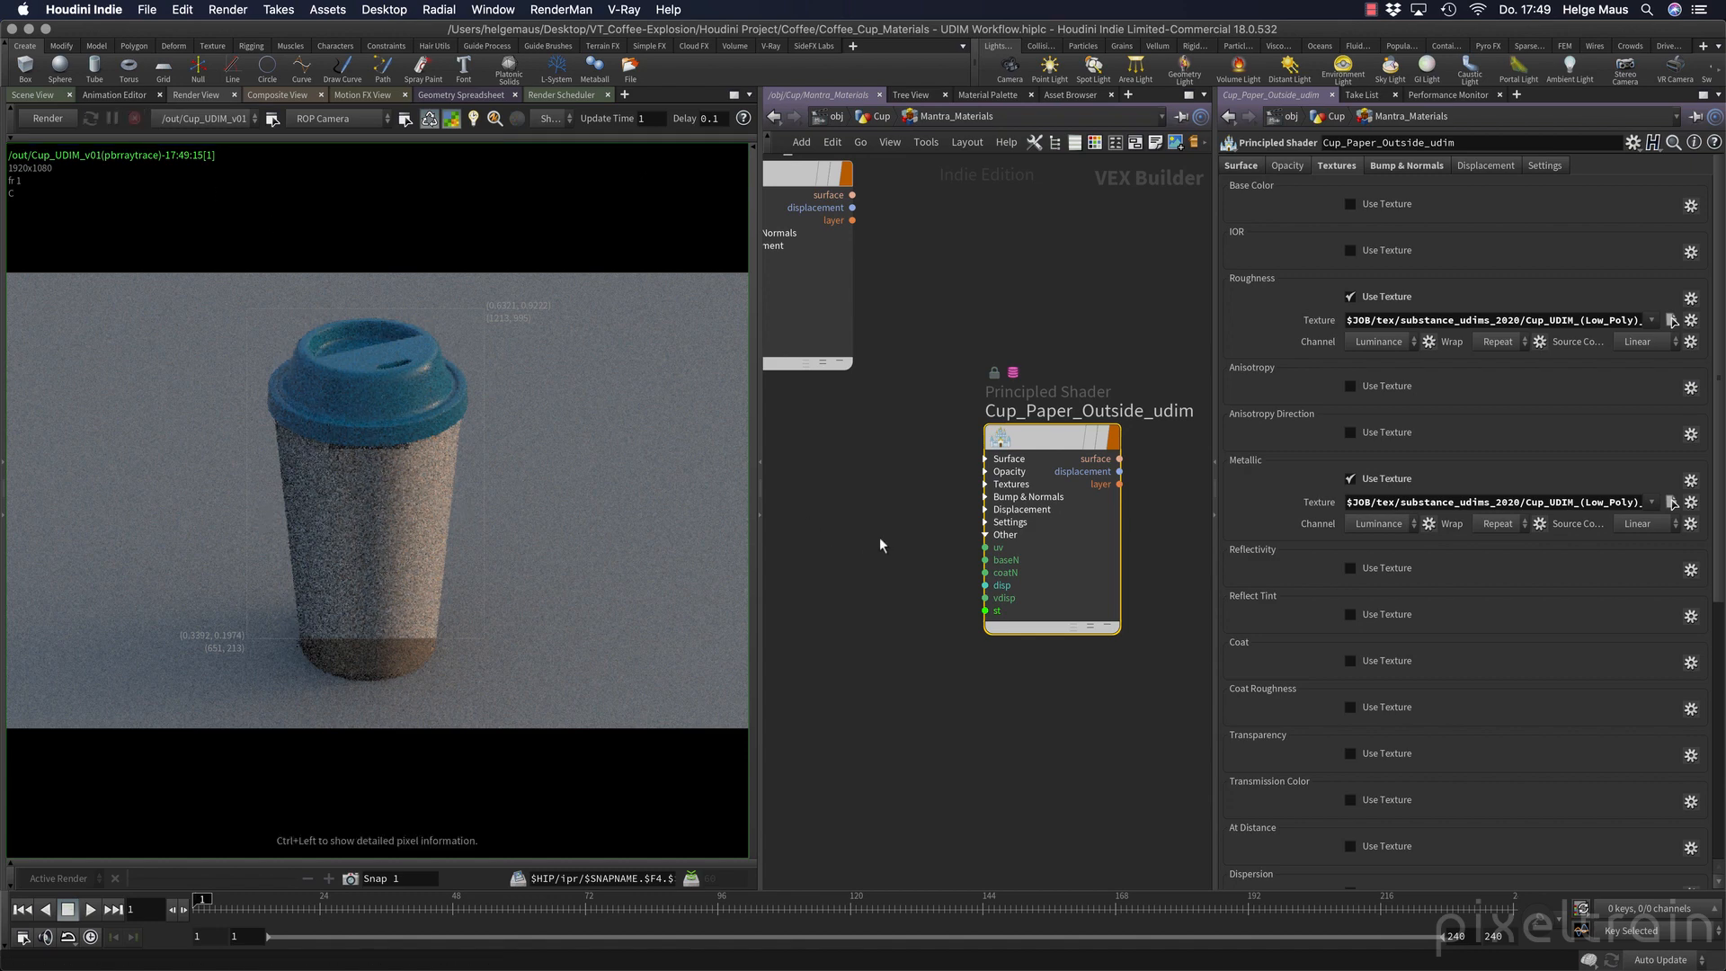
# Expand the Surface inputs of Cup_Paper_Outside_udim, and add a Texture node beside it with clr connected to basecolor.
pyautogui.moveTo(912, 526); pyautogui.dragTo(952, 525, button='middle')
pyautogui.click(1025, 457)
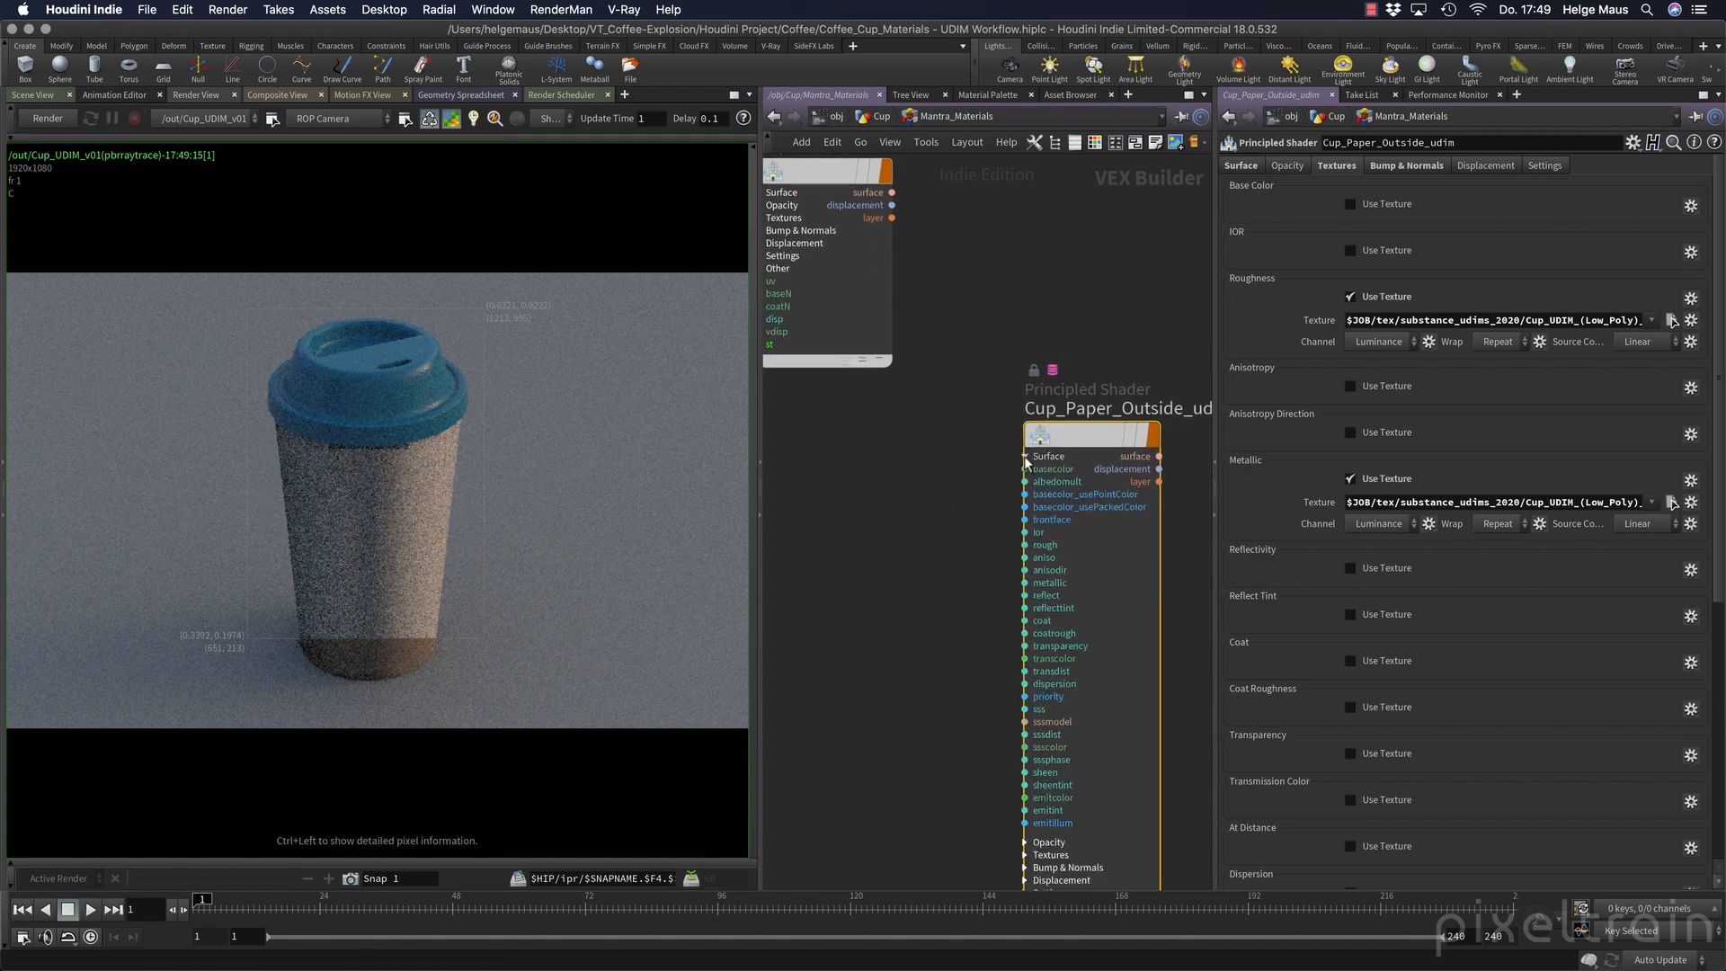
pyautogui.hscroll(-3, 845, 557)
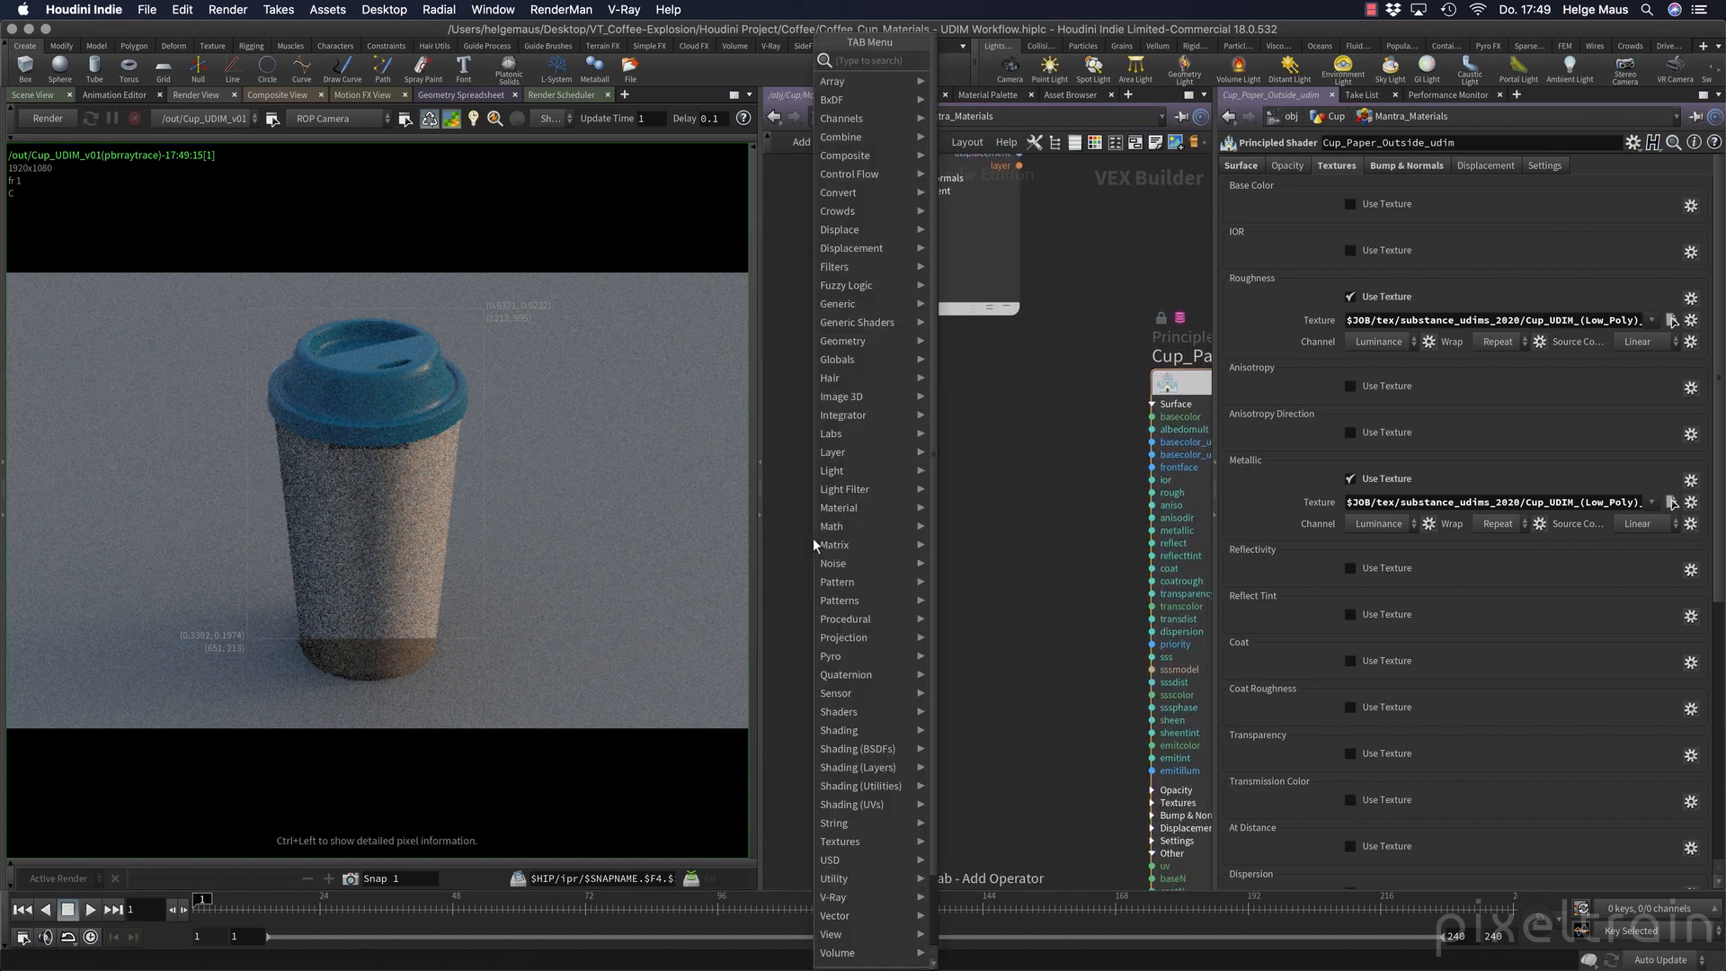
pyautogui.press('Tab')
pyautogui.write('tex')
pyautogui.press('Return')
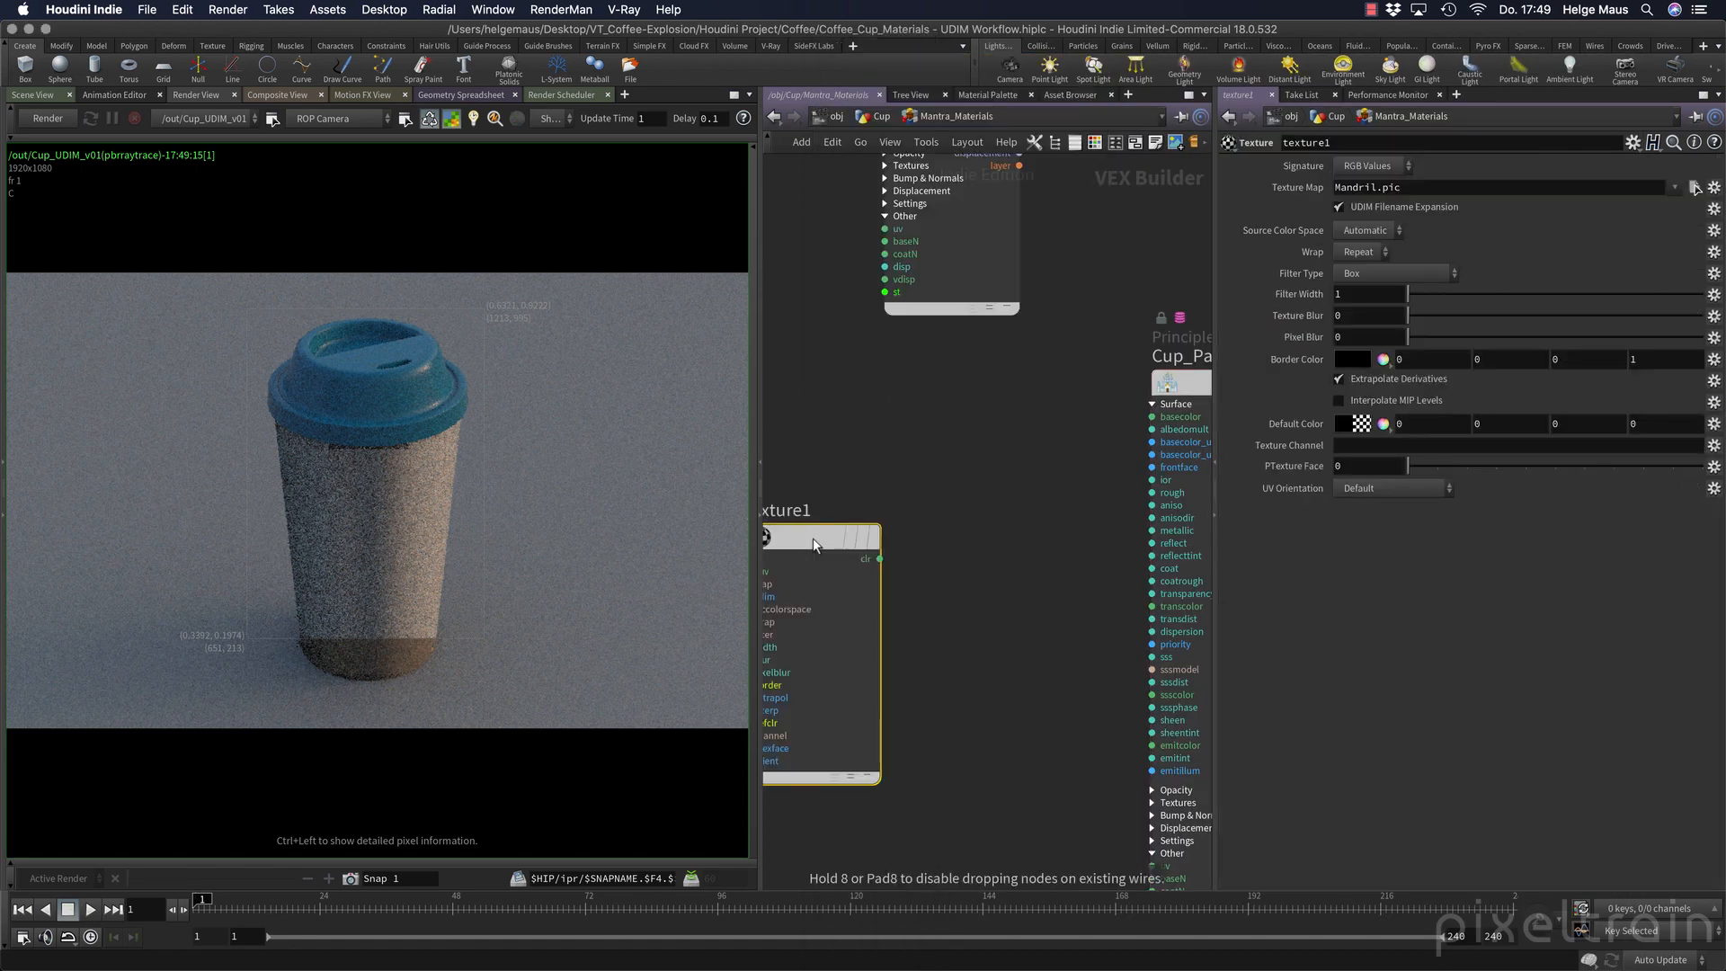
pyautogui.moveTo(876, 455); pyautogui.dragTo(1153, 417)
pyautogui.moveTo(942, 459); pyautogui.dragTo(1040, 449)
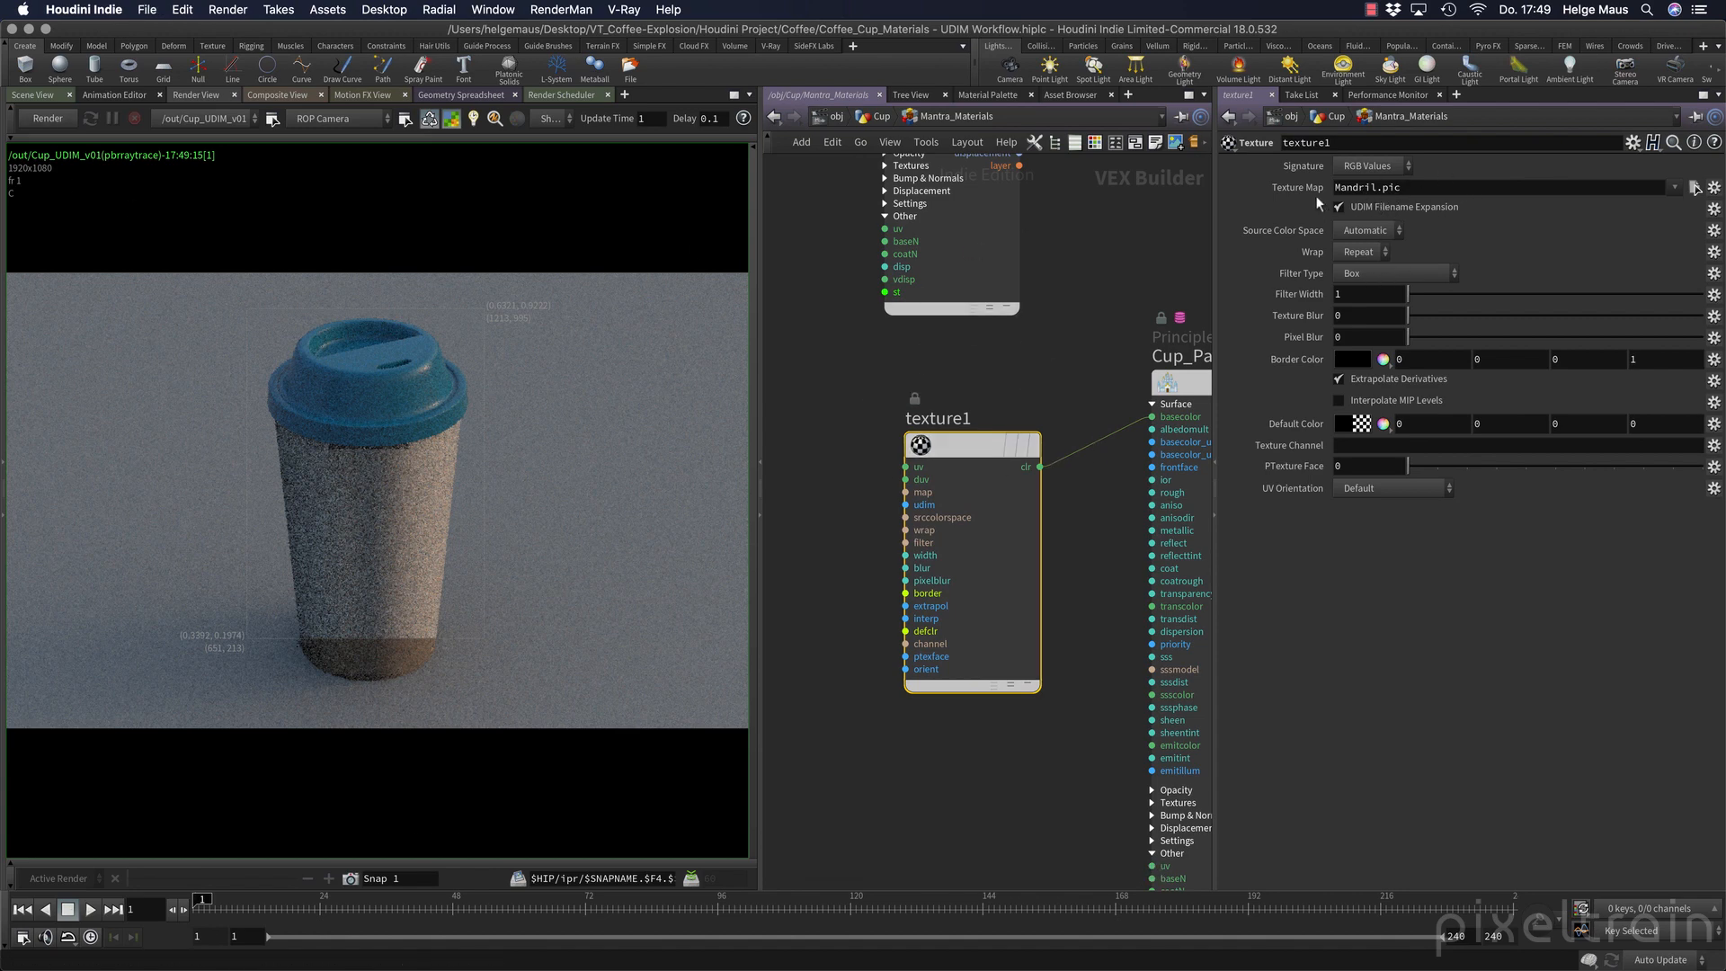
# Load Cup_UDIM_(Low_Poly)_Cup_Paper_Outside_BaseColor.1001.png as the Texture node's texture map.
pyautogui.click(1695, 188)
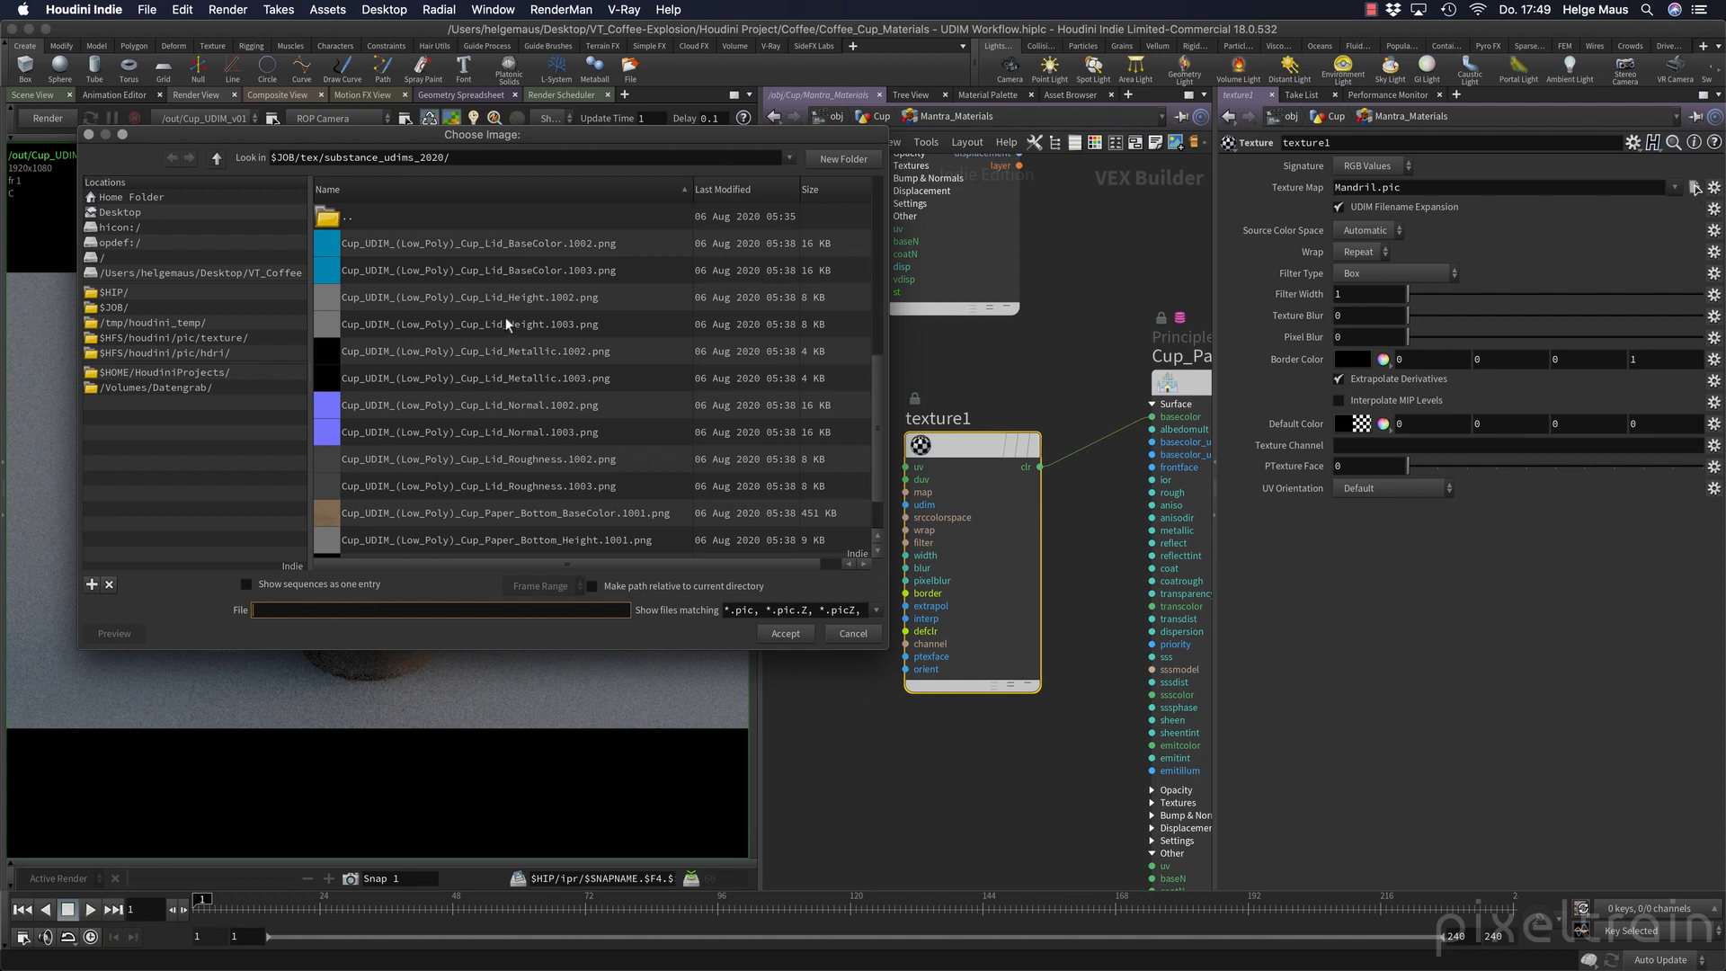
pyautogui.scroll(-5, 505, 317)
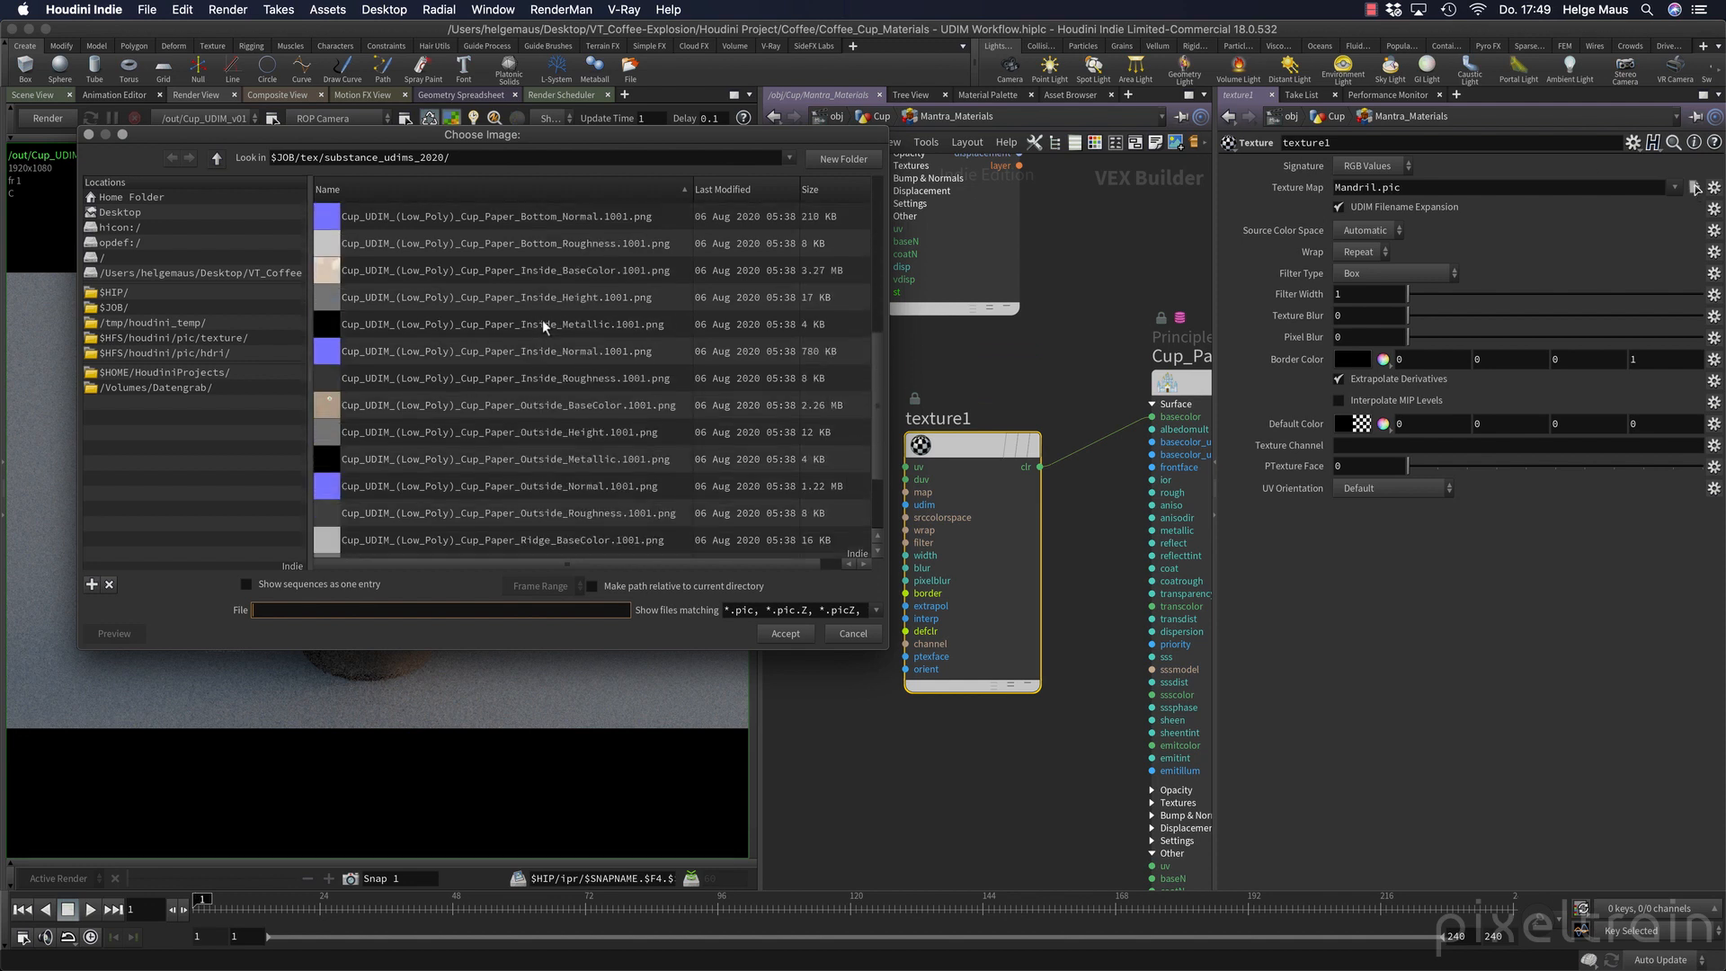
pyautogui.click(601, 409)
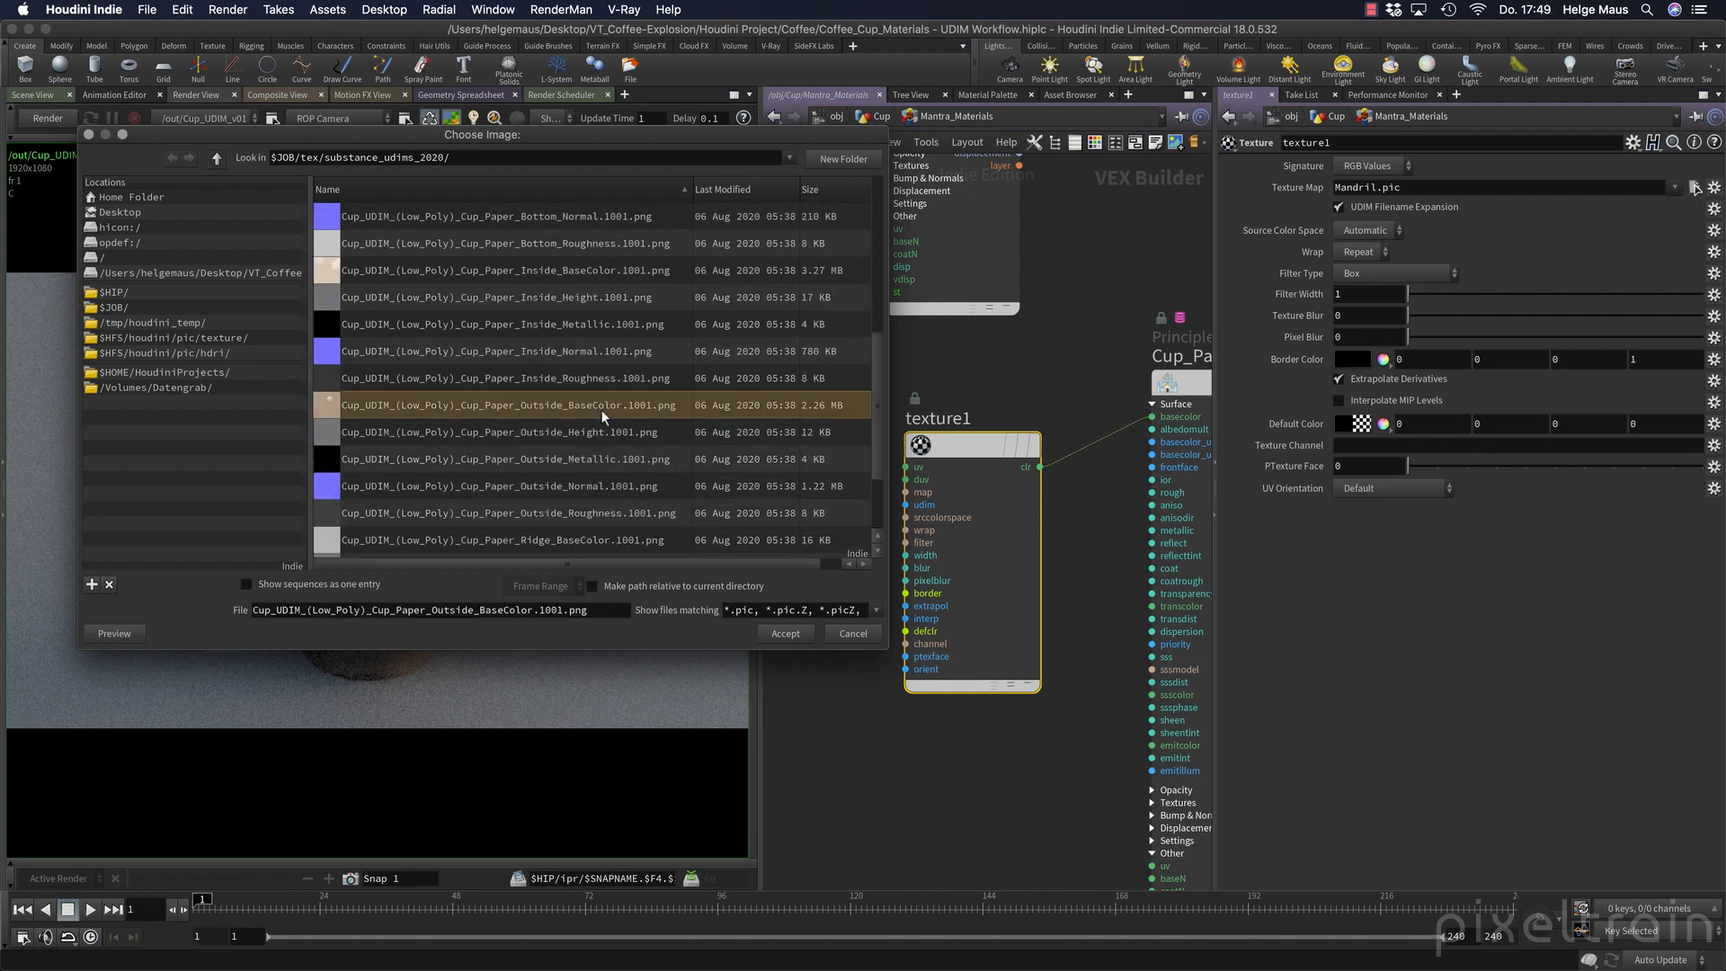
pyautogui.click(772, 633)
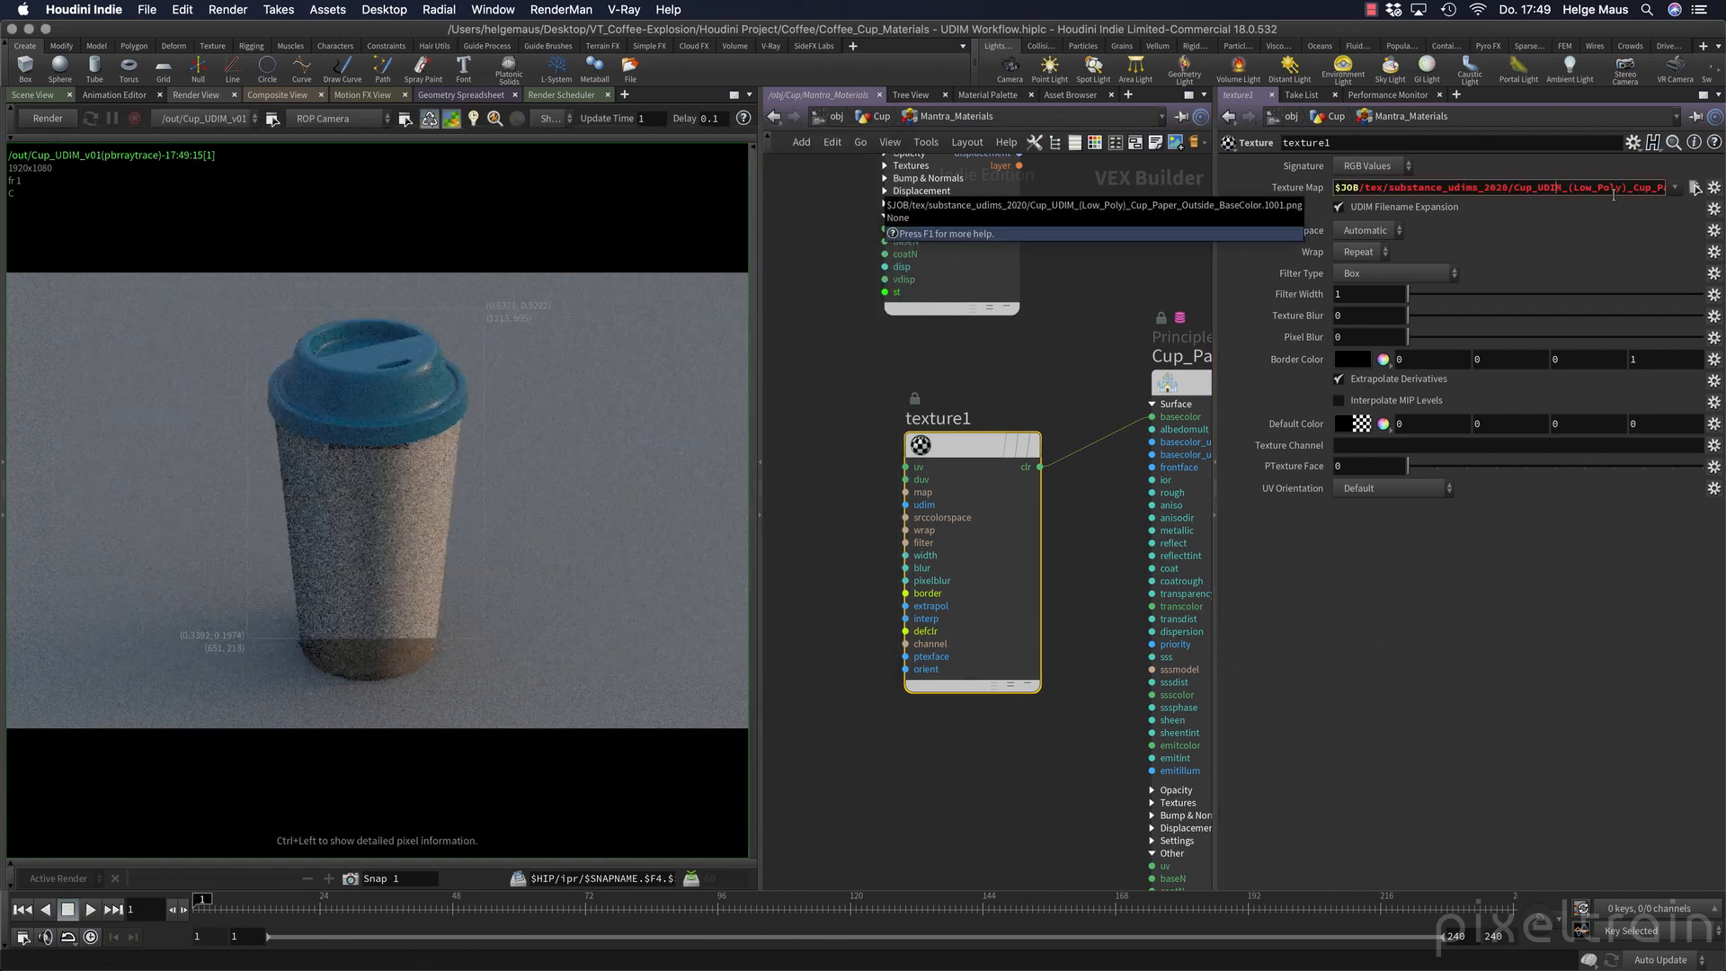
# Replace the tile number 1001 in the Texture node's map path with %(UDIM)d.
pyautogui.press('Right')
pyautogui.press('Right')
pyautogui.press('Right')
pyautogui.press('Right')
pyautogui.press('Right')
pyautogui.press('Right')
pyautogui.press('Right')
pyautogui.press('Right')
pyautogui.press('Right')
pyautogui.press('Right')
pyautogui.press('Right')
pyautogui.press('Right')
pyautogui.press('Right')
pyautogui.press('Right')
pyautogui.press('Right')
pyautogui.press('Right')
pyautogui.press('Right')
pyautogui.press('Right')
pyautogui.press('Right')
pyautogui.press('Right')
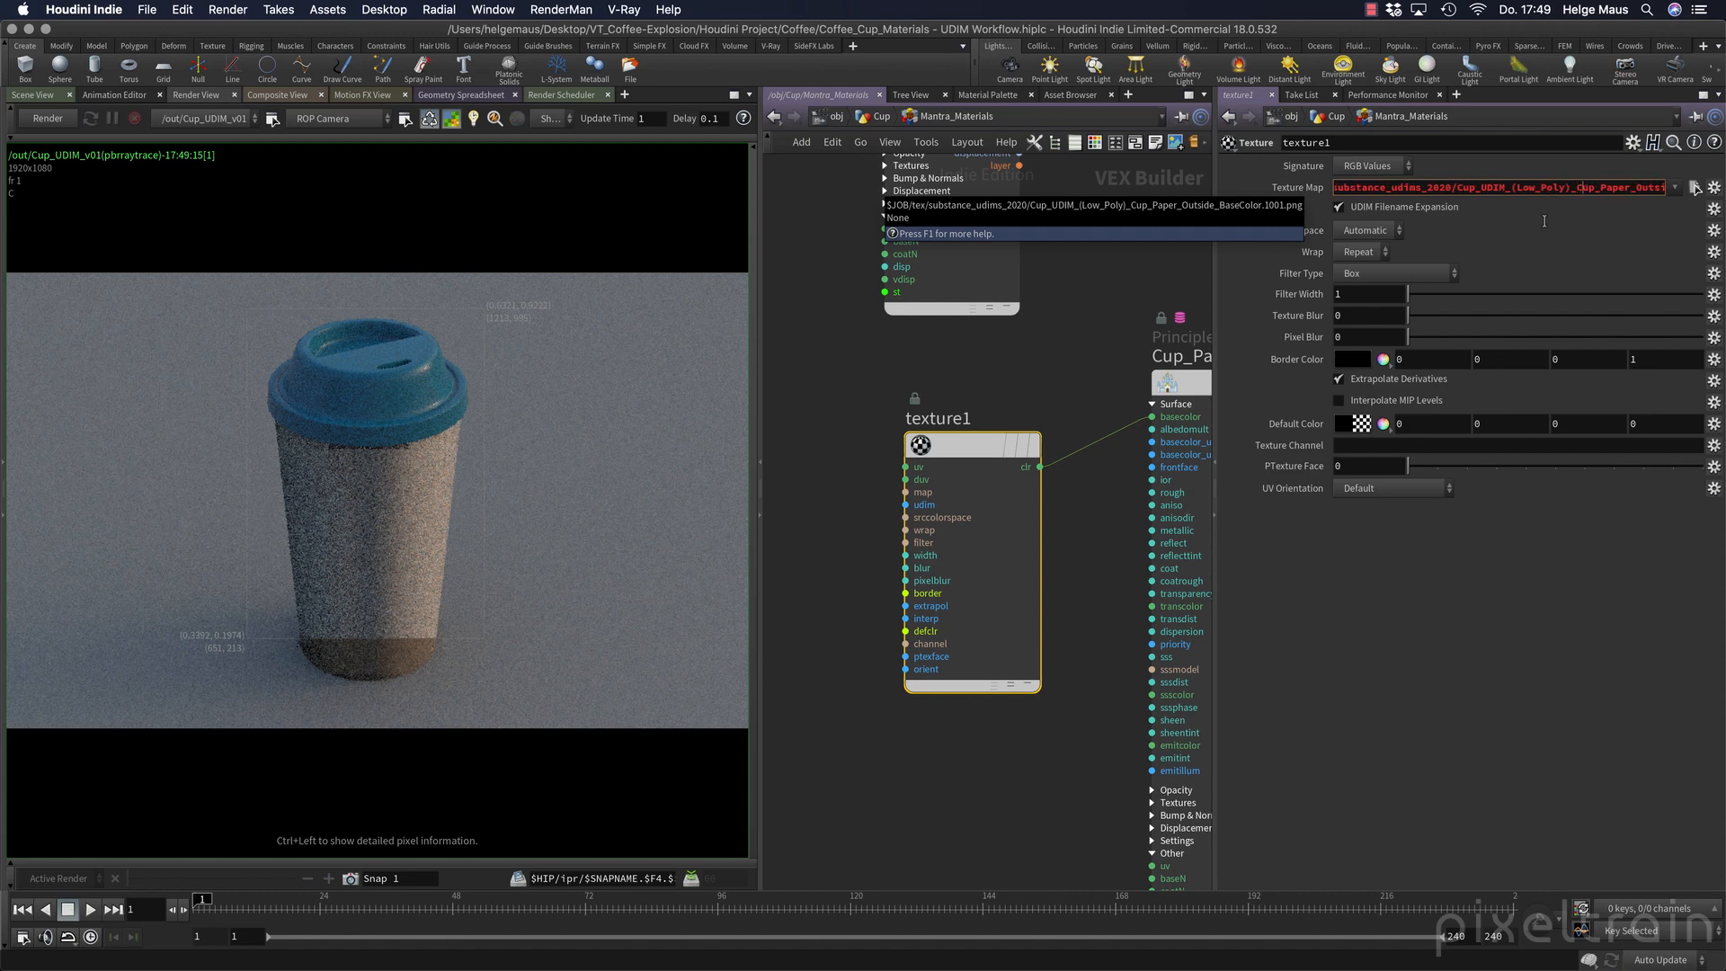
pyautogui.press('Delete')
pyautogui.press('Delete')
pyautogui.press('Delete')
pyautogui.press('Delete')
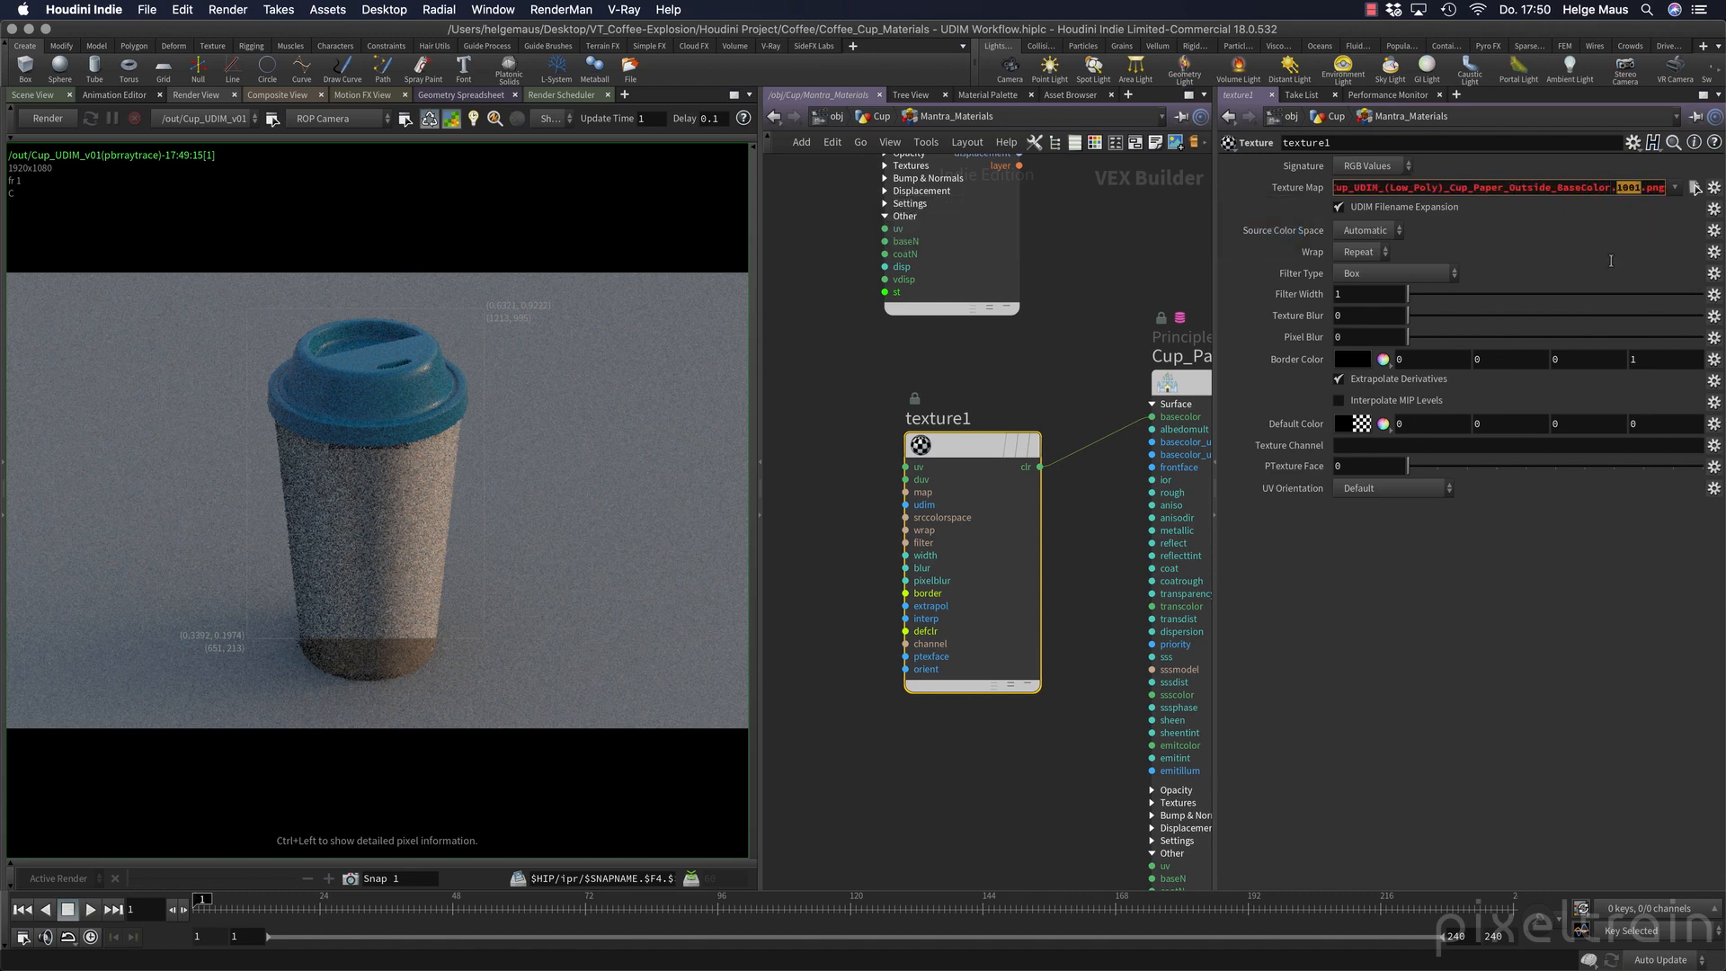
pyautogui.write('%(UDIM)d')
pyautogui.press('Return')
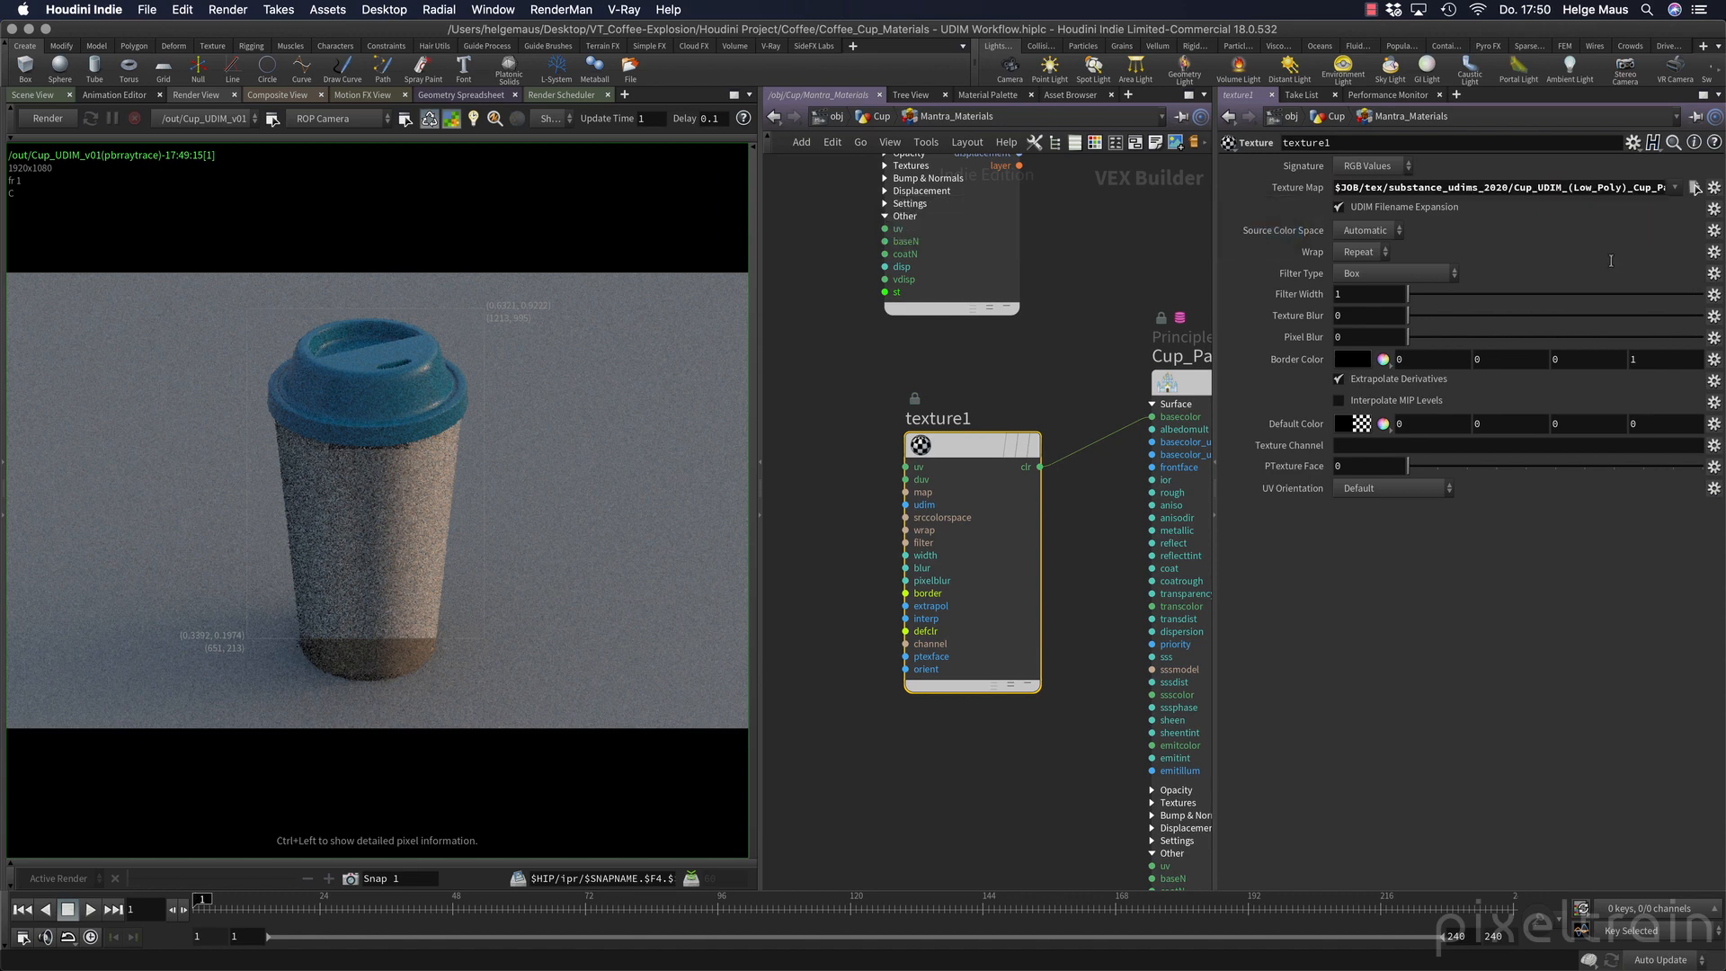
# Start a new test render of the cup and check the Texture node's UDIM Filename Expansion option.
pyautogui.click(65, 118)
pyautogui.click(1339, 207)
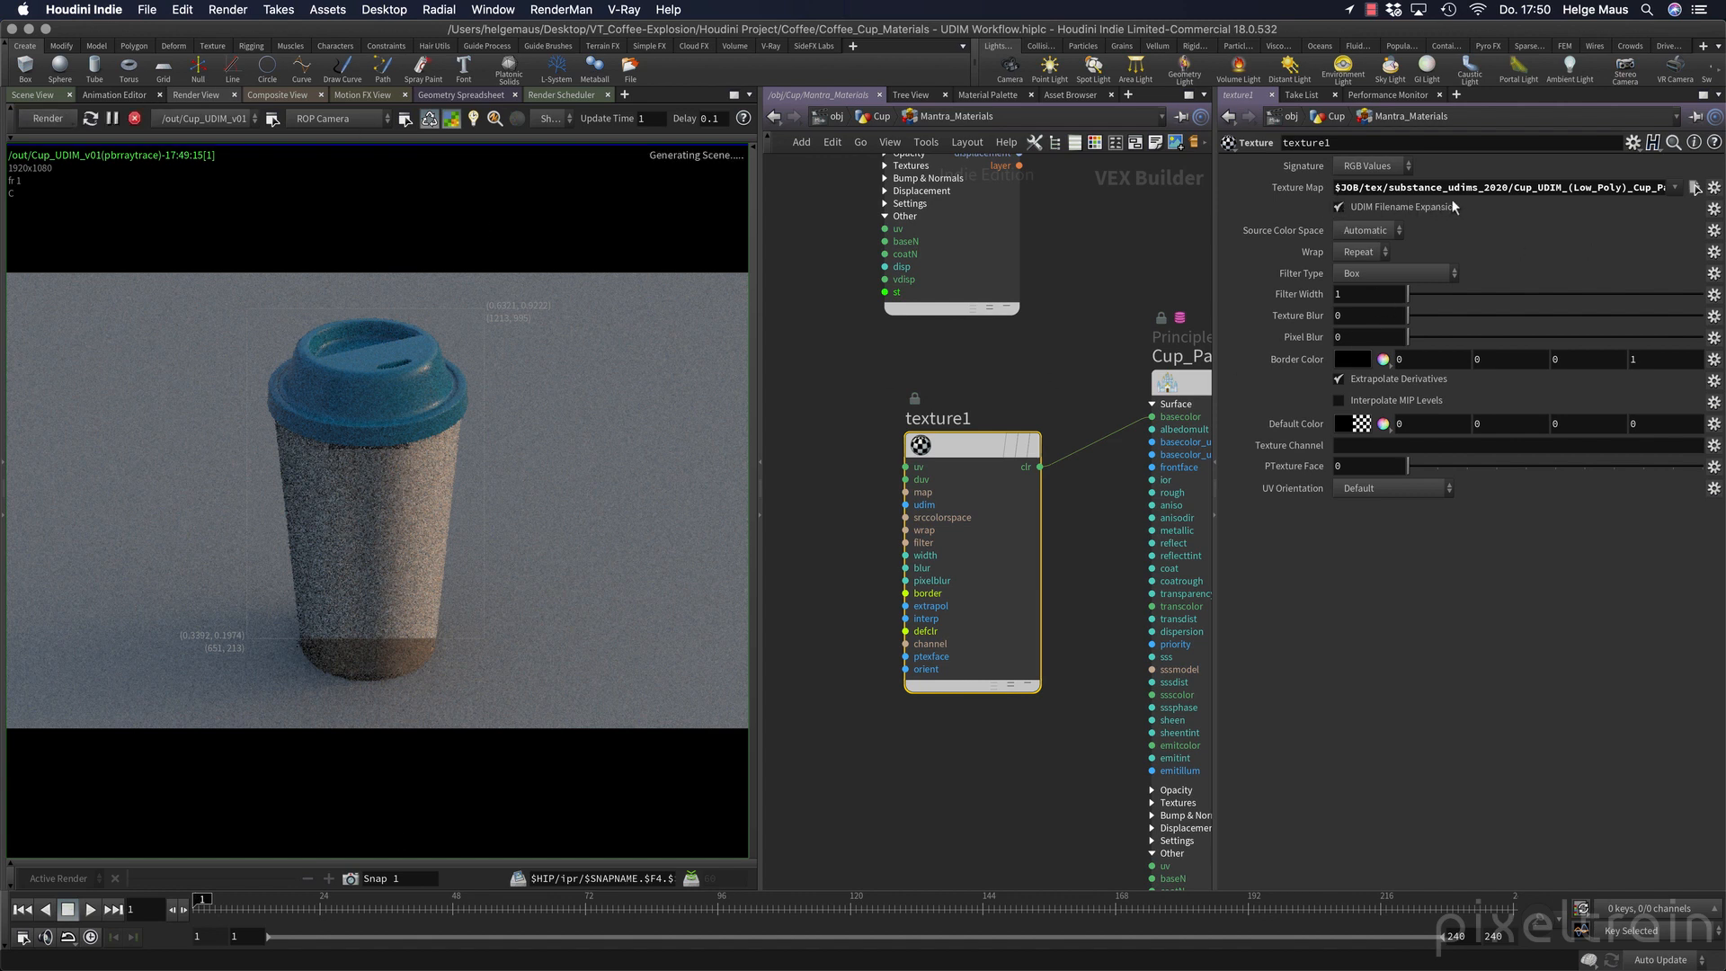